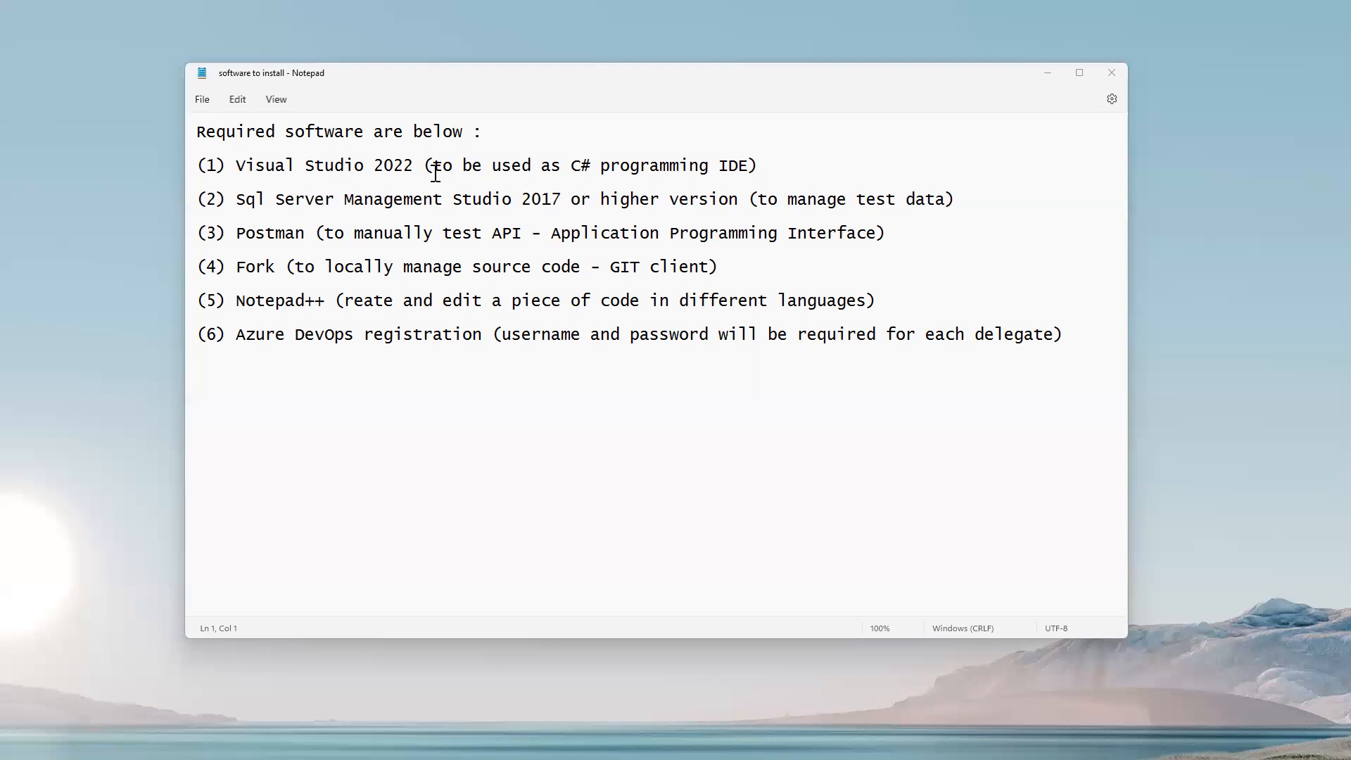
# Highlight 'C# programming' in the first item and retype its leading letter C.
pyautogui.moveTo(572, 169); pyautogui.dragTo(708, 164)
pyautogui.click(580, 161)
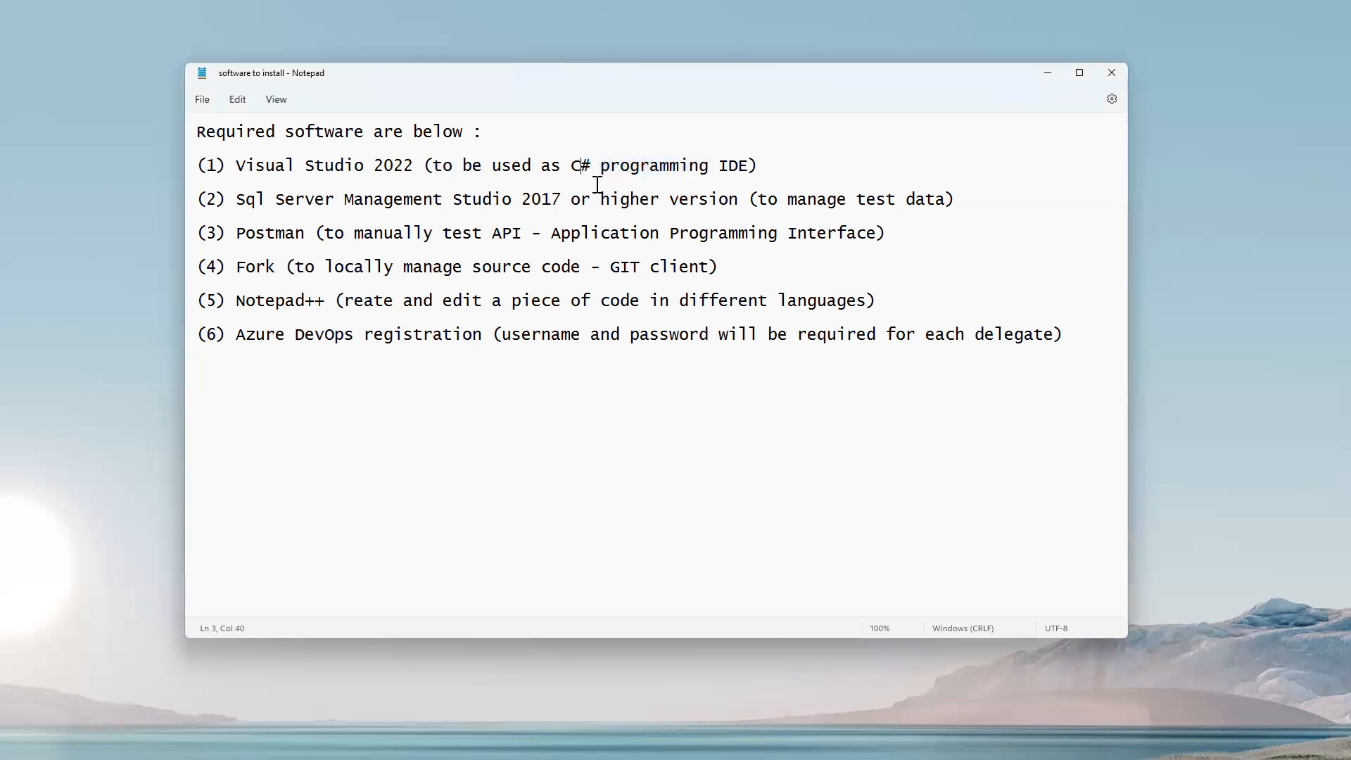
pyautogui.hotkey('shift', 'Left')
pyautogui.write('C')
pyautogui.press('Down')
pyautogui.press('Down')
# Point out Postman, its description, 'Application Programming Interface' and 'to manage test data'.
pyautogui.moveTo(236, 232); pyautogui.dragTo(310, 232)
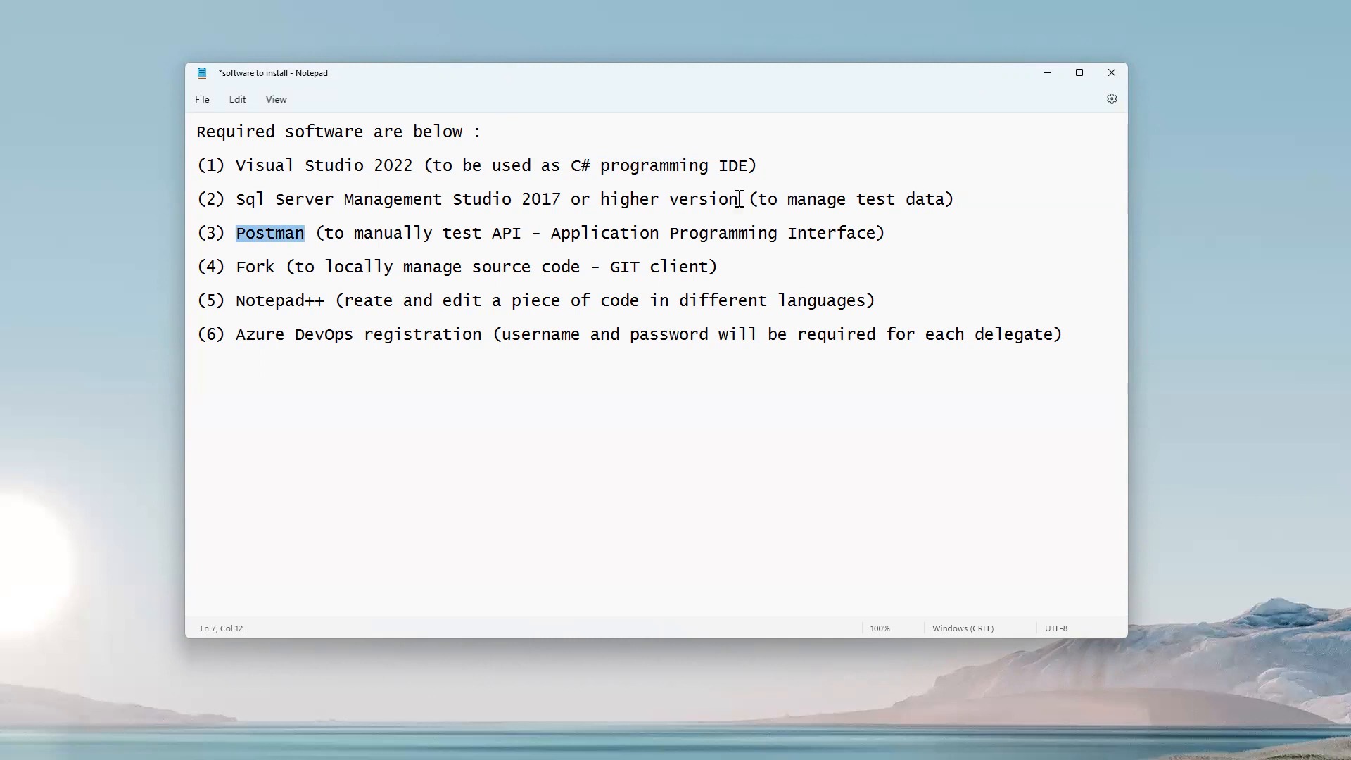
pyautogui.moveTo(756, 199); pyautogui.dragTo(943, 200)
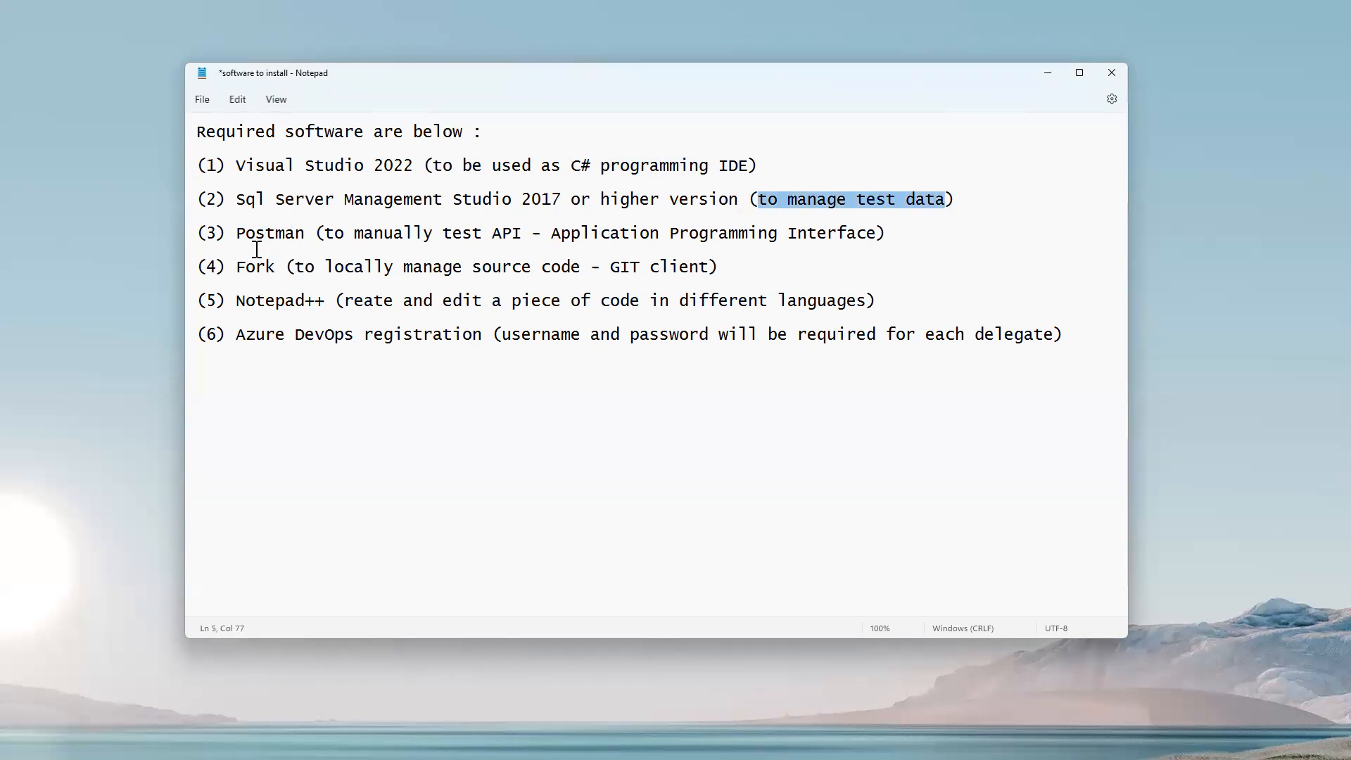
pyautogui.click(317, 233)
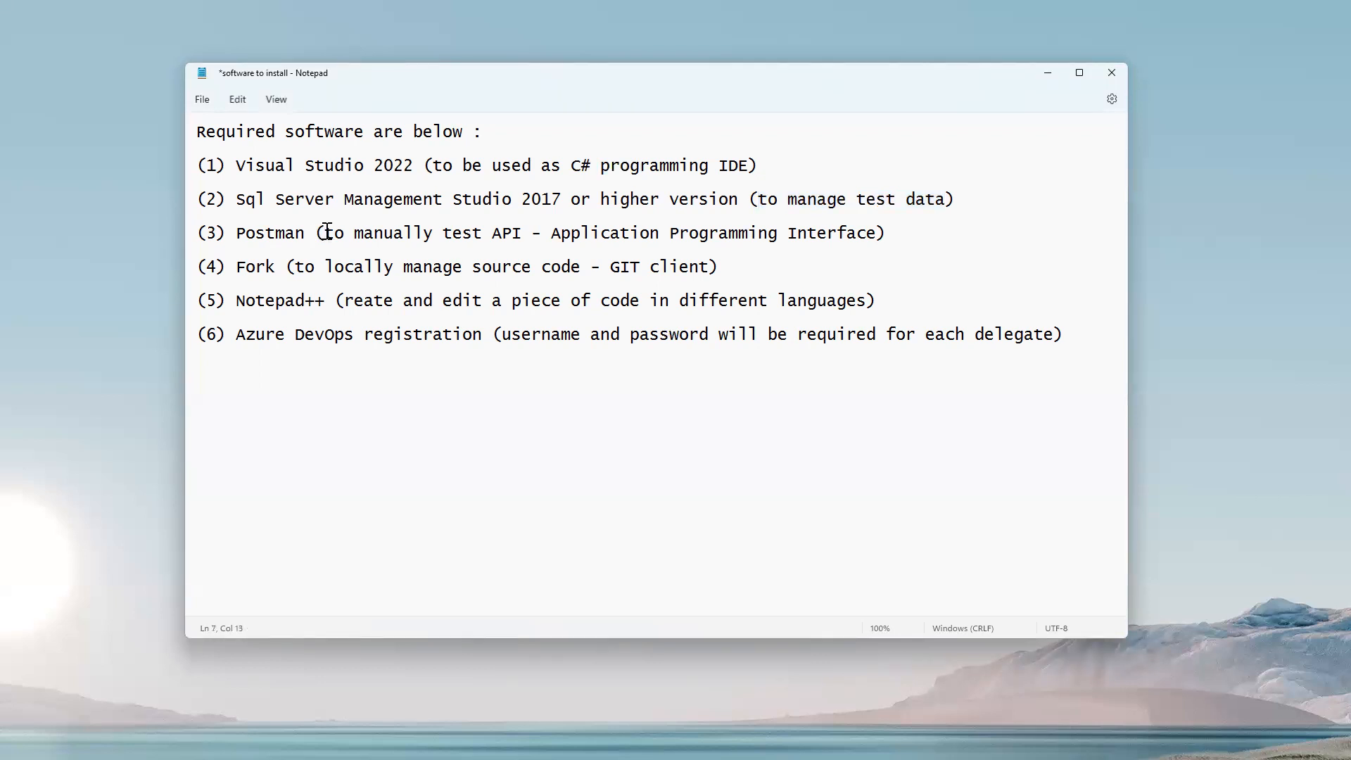
pyautogui.moveTo(327, 232); pyautogui.dragTo(875, 241)
pyautogui.click(627, 234)
pyautogui.moveTo(552, 232); pyautogui.dragTo(880, 239)
pyautogui.click(760, 280)
# Point out the words Fork, manage and Notepad++ in their list items.
pyautogui.moveTo(235, 267); pyautogui.dragTo(273, 268)
pyautogui.doubleClick(404, 271)
pyautogui.click(730, 269)
pyautogui.click(236, 301)
pyautogui.moveTo(259, 300); pyautogui.dragTo(325, 301)
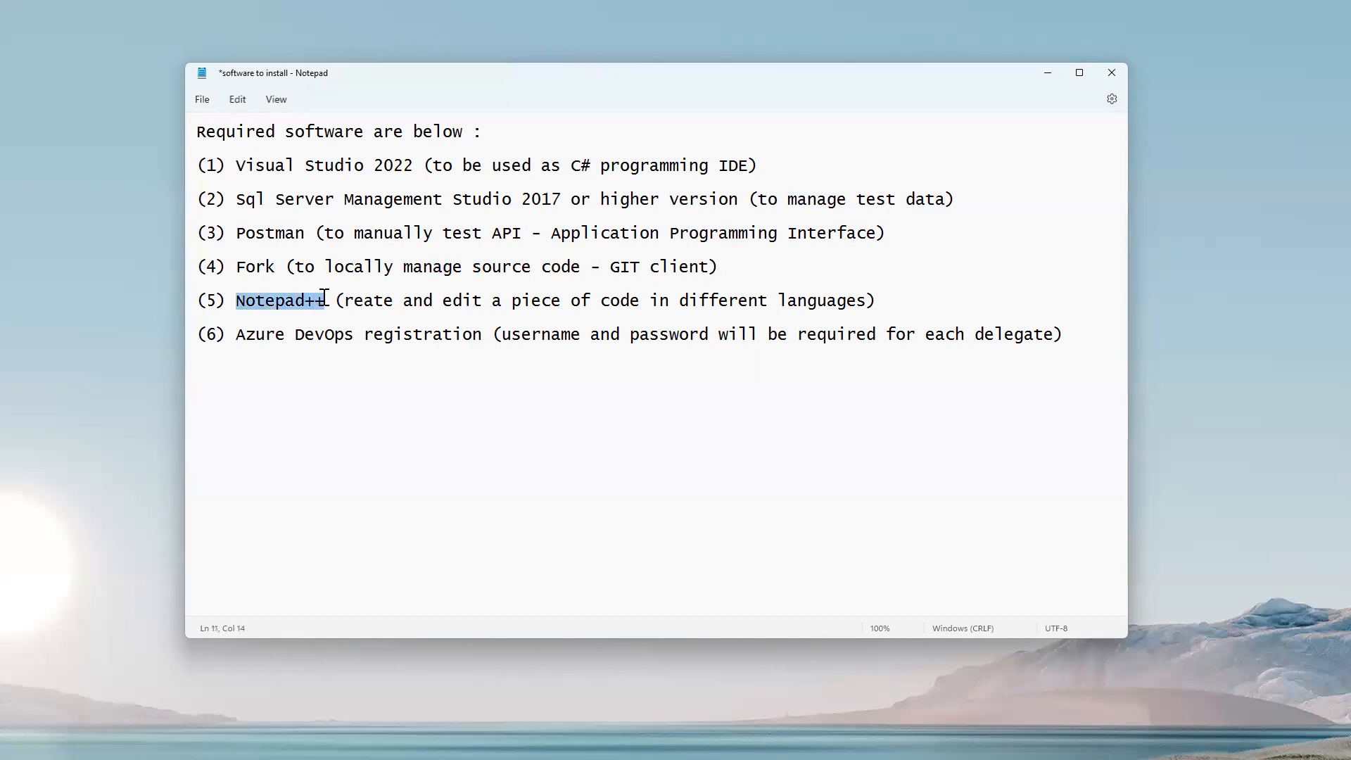
pyautogui.click(330, 389)
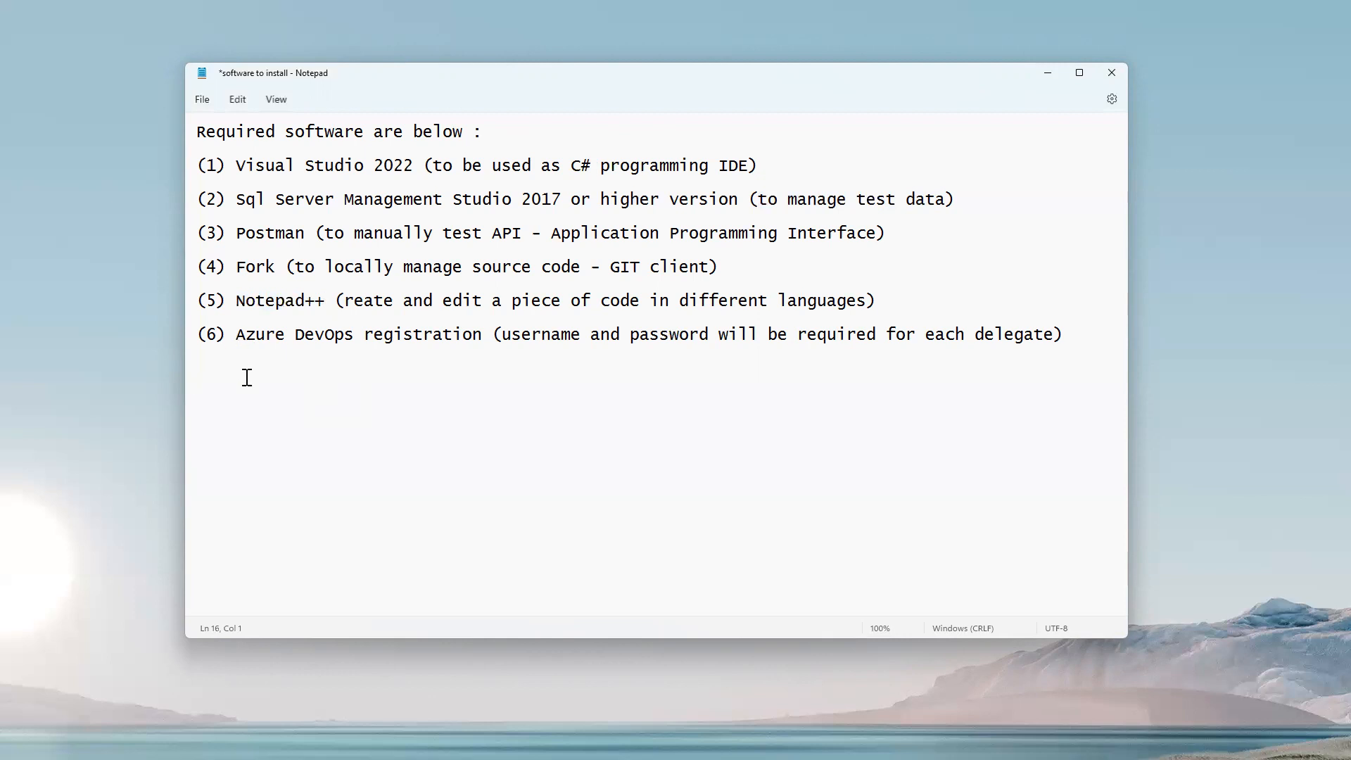
# Highlight Azure DevOps registration, then all six items, Visual Studio 2022, and items three to six.
pyautogui.moveTo(227, 334); pyautogui.dragTo(493, 334)
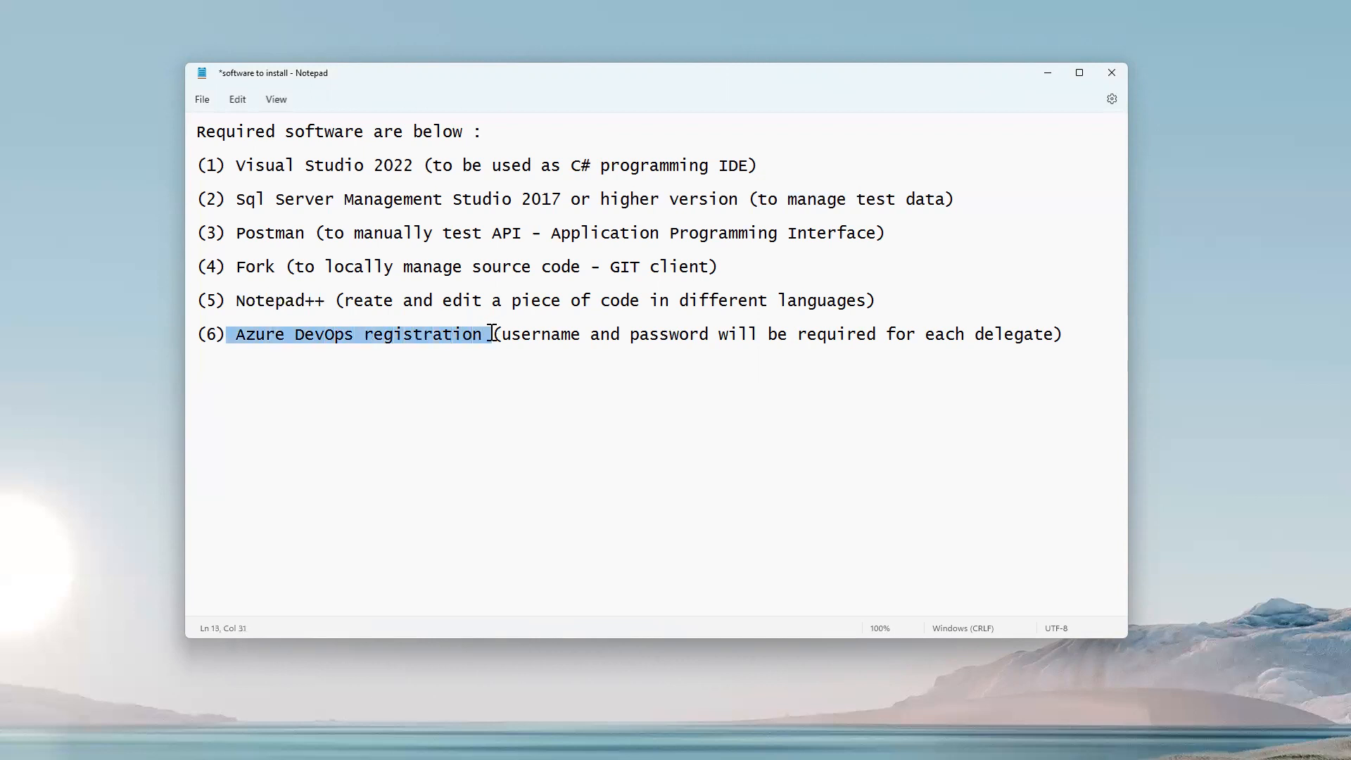
pyautogui.click(464, 398)
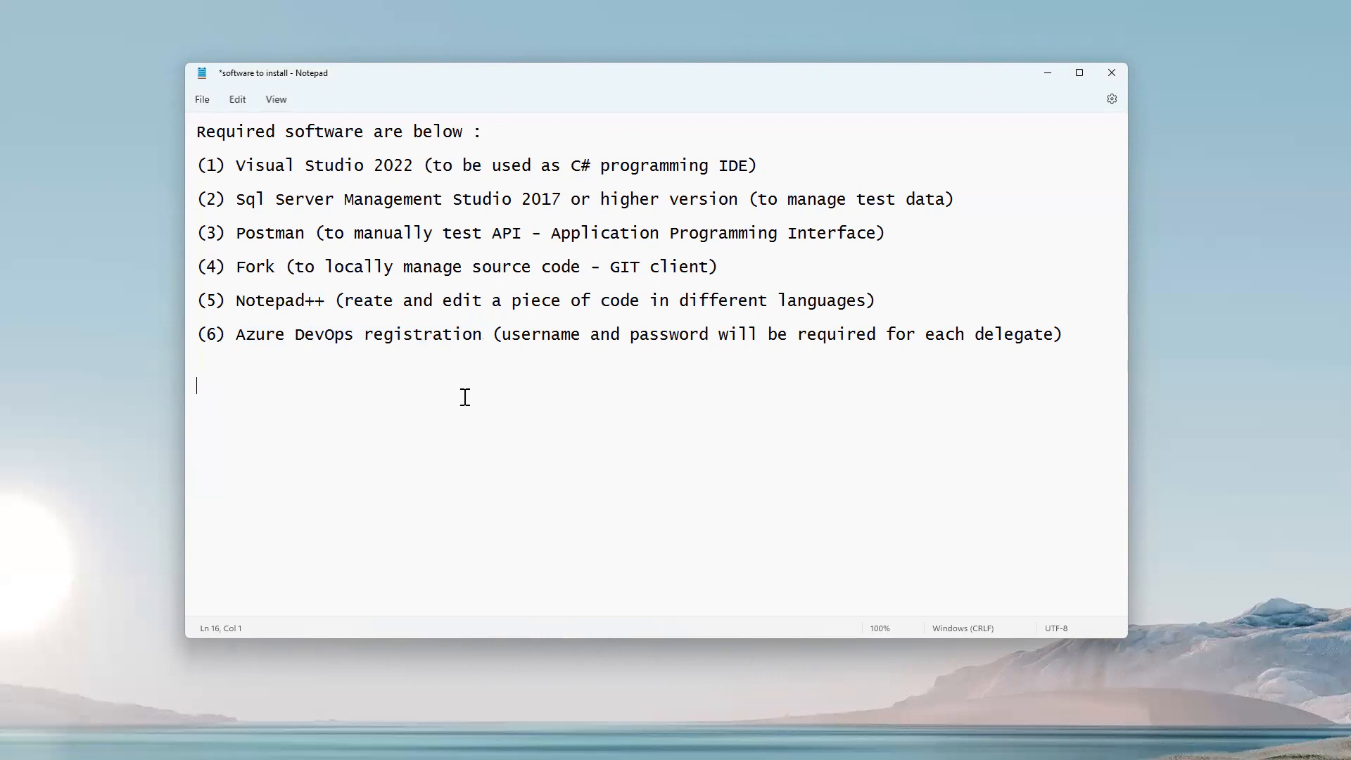
pyautogui.moveTo(452, 387); pyautogui.dragTo(184, 159)
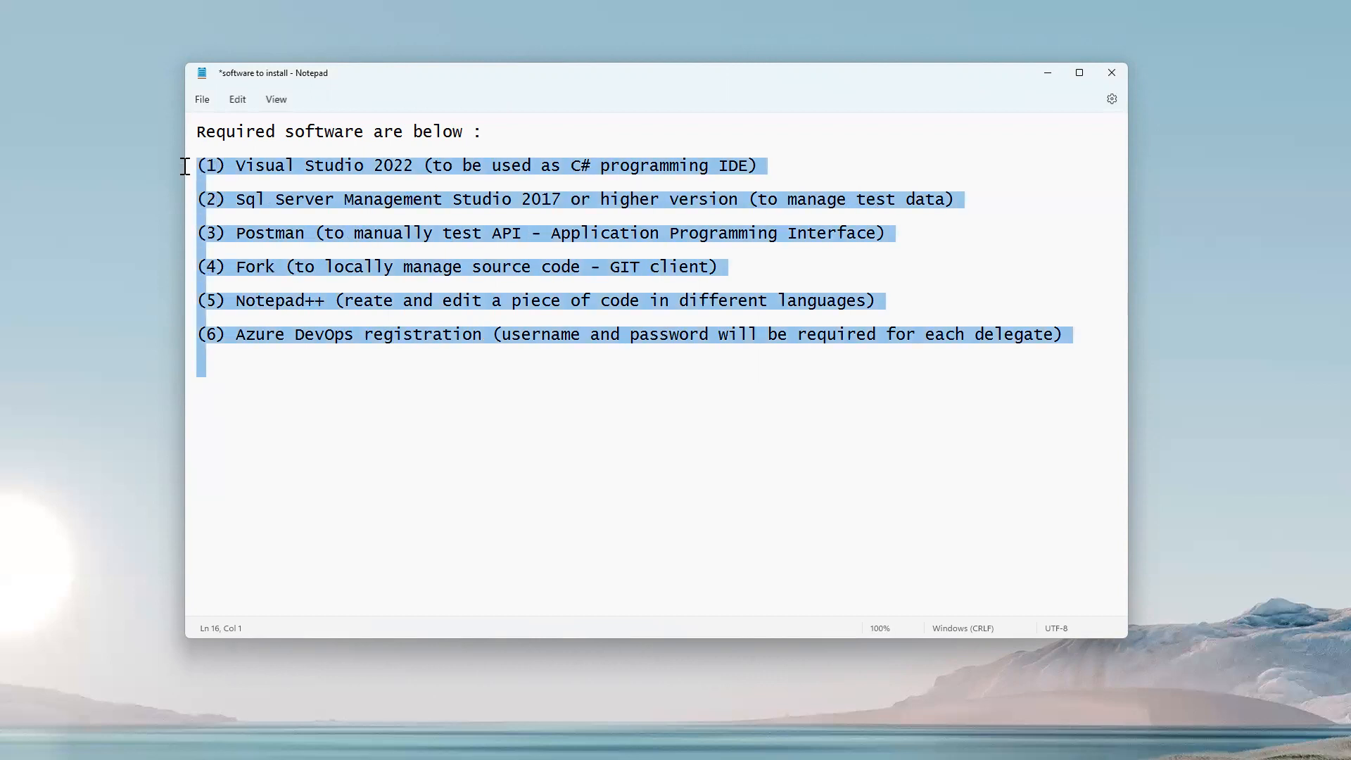
pyautogui.click(363, 409)
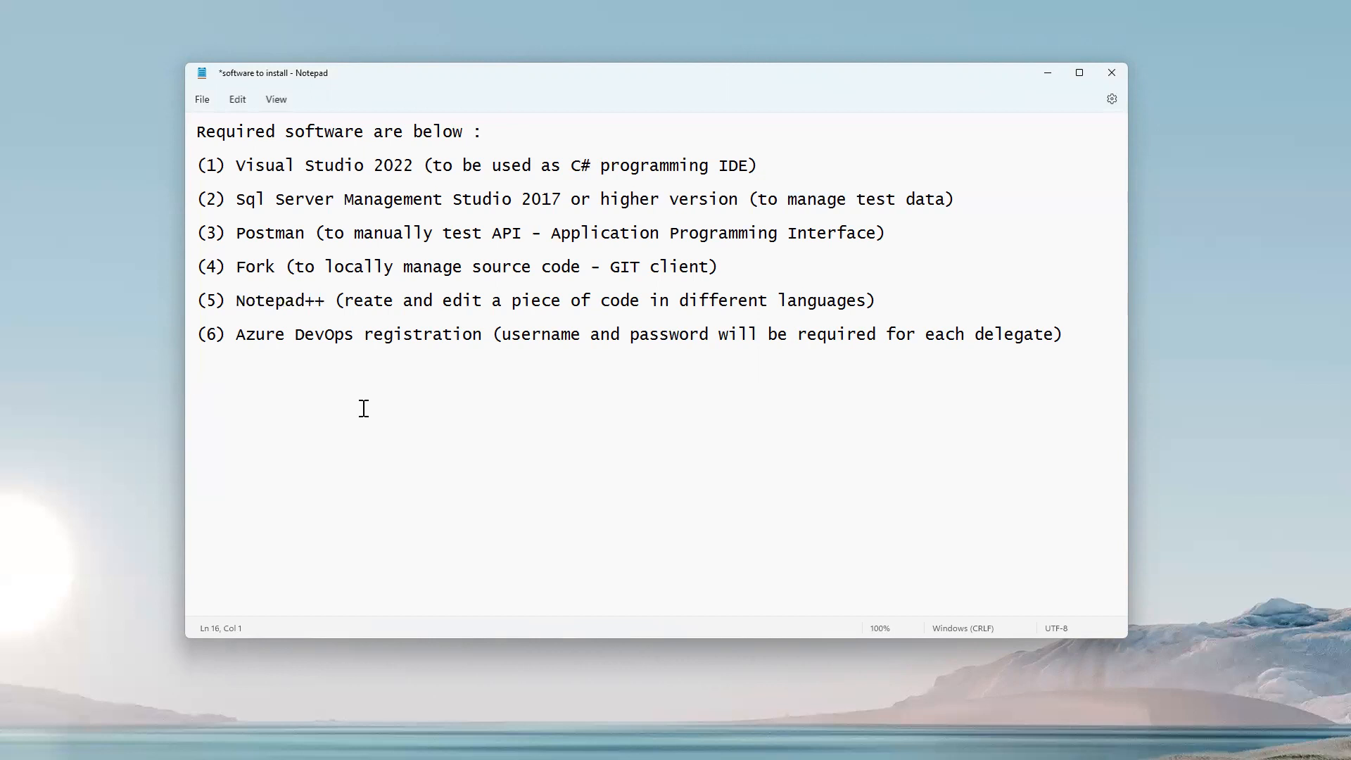
pyautogui.moveTo(236, 164); pyautogui.dragTo(453, 201)
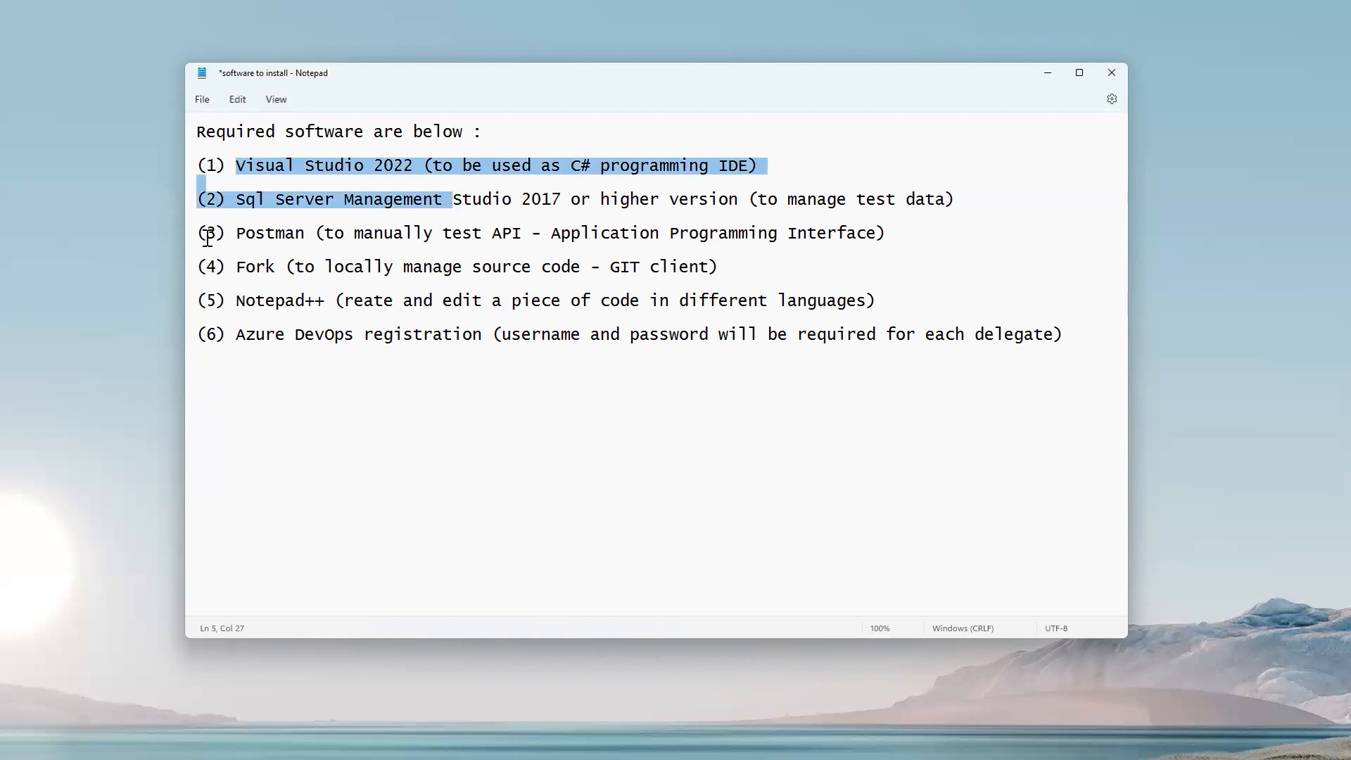
pyautogui.moveTo(199, 235); pyautogui.dragTo(519, 391)
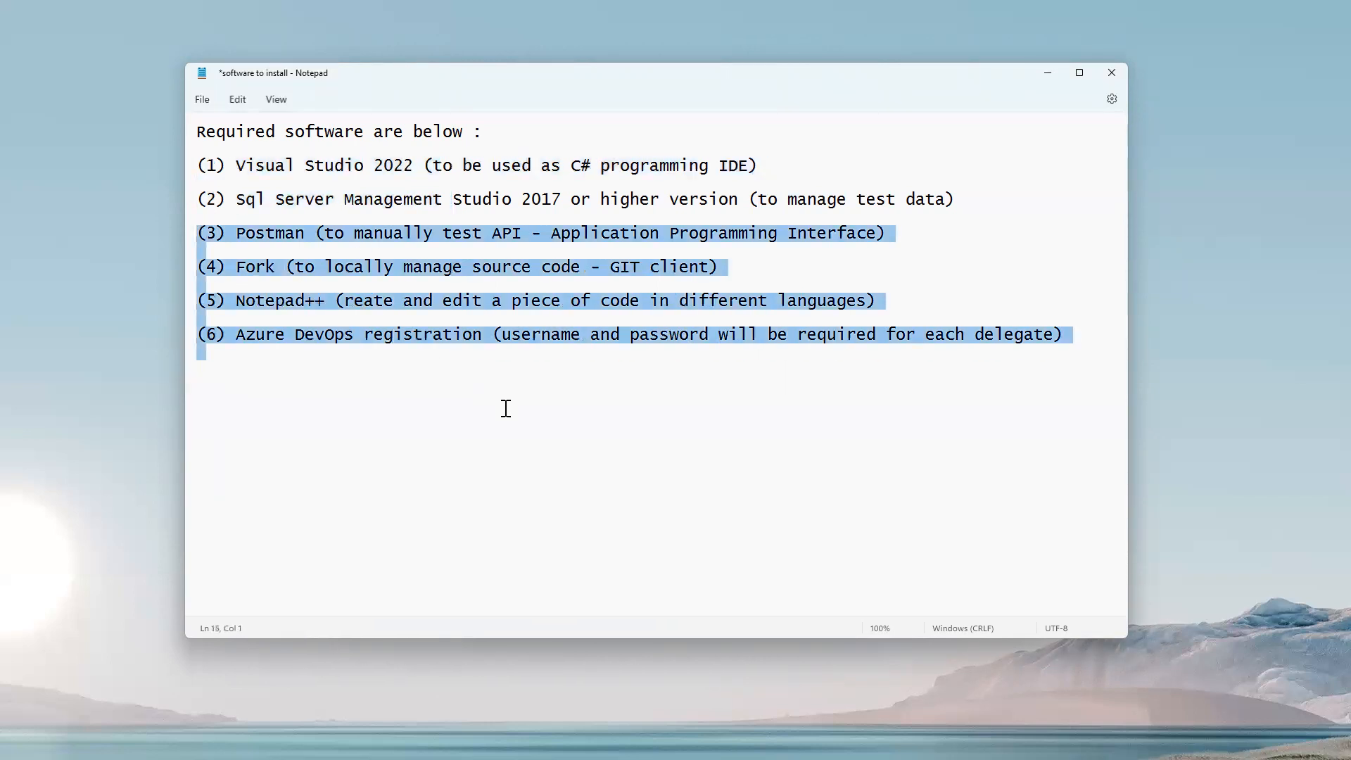
pyautogui.click(505, 408)
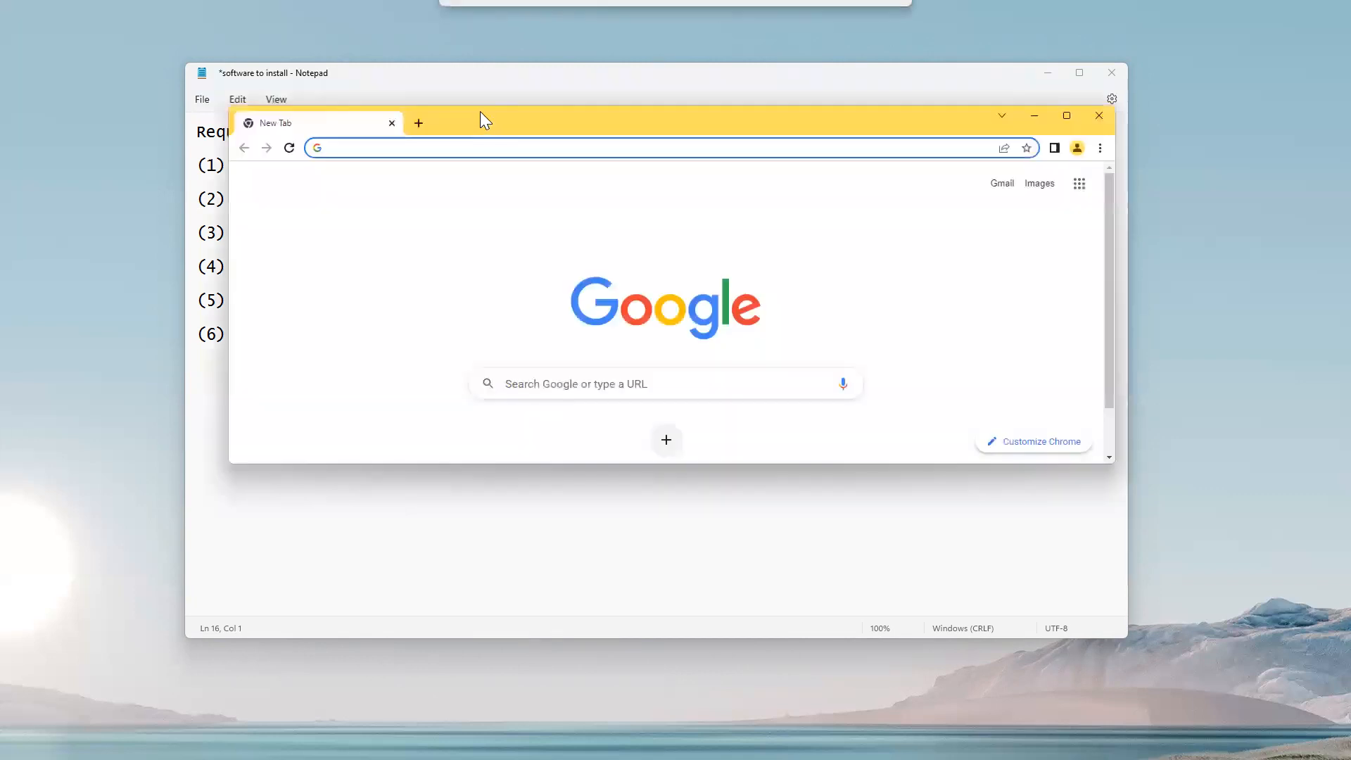
# Maximize the Chrome New Tab window, then switch back to the Notepad list.
pyautogui.click(1067, 116)
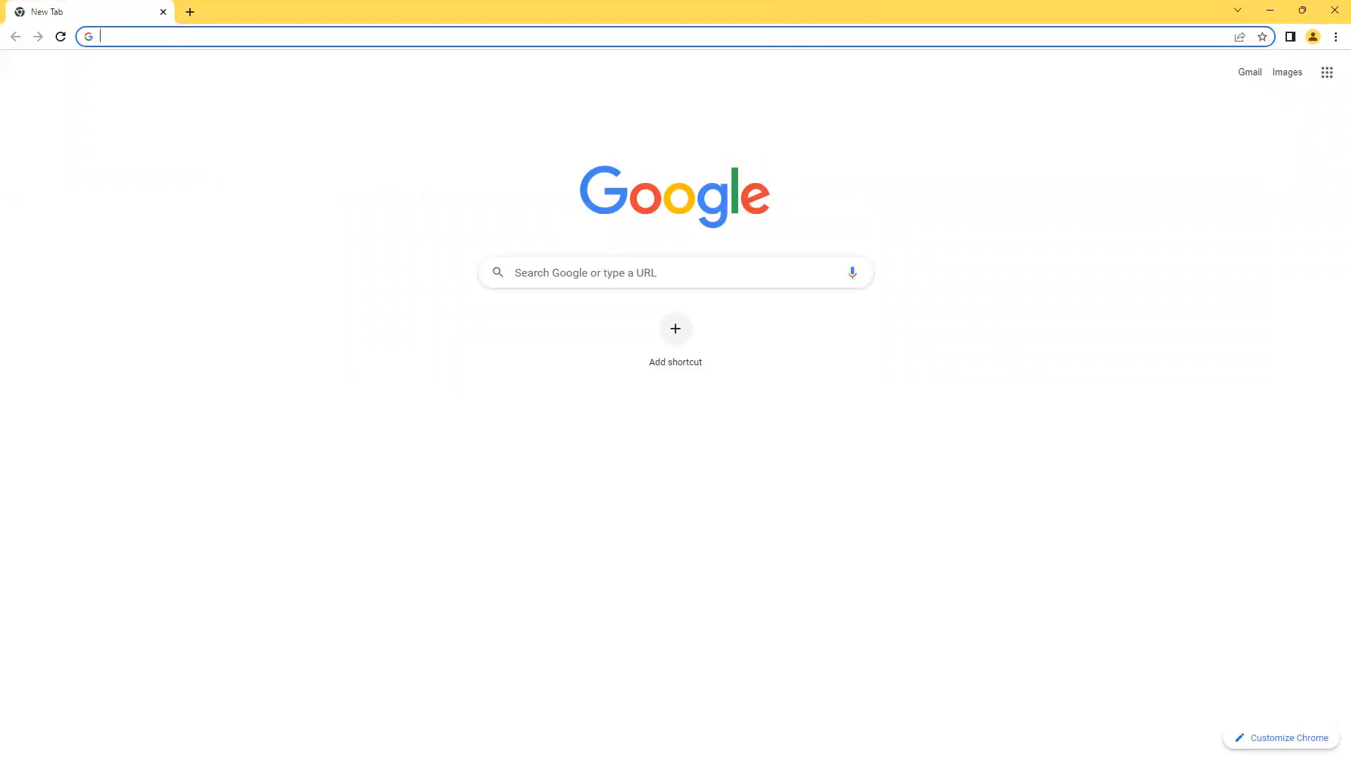
pyautogui.hotkey('alt', 'Tab')
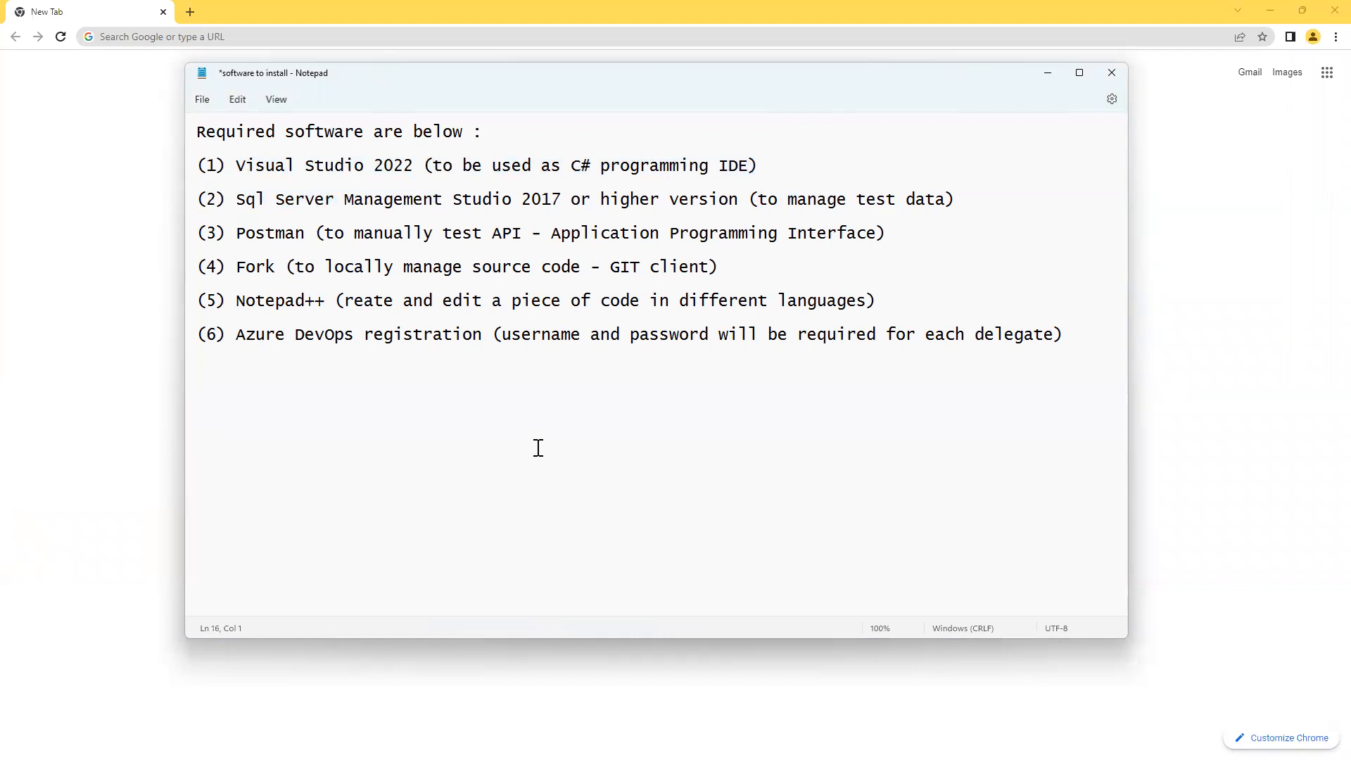
# Add the line 'Download and install Chrome browser (if you don't currently have it)', fixing typos.
pyautogui.write('Install Chrome')
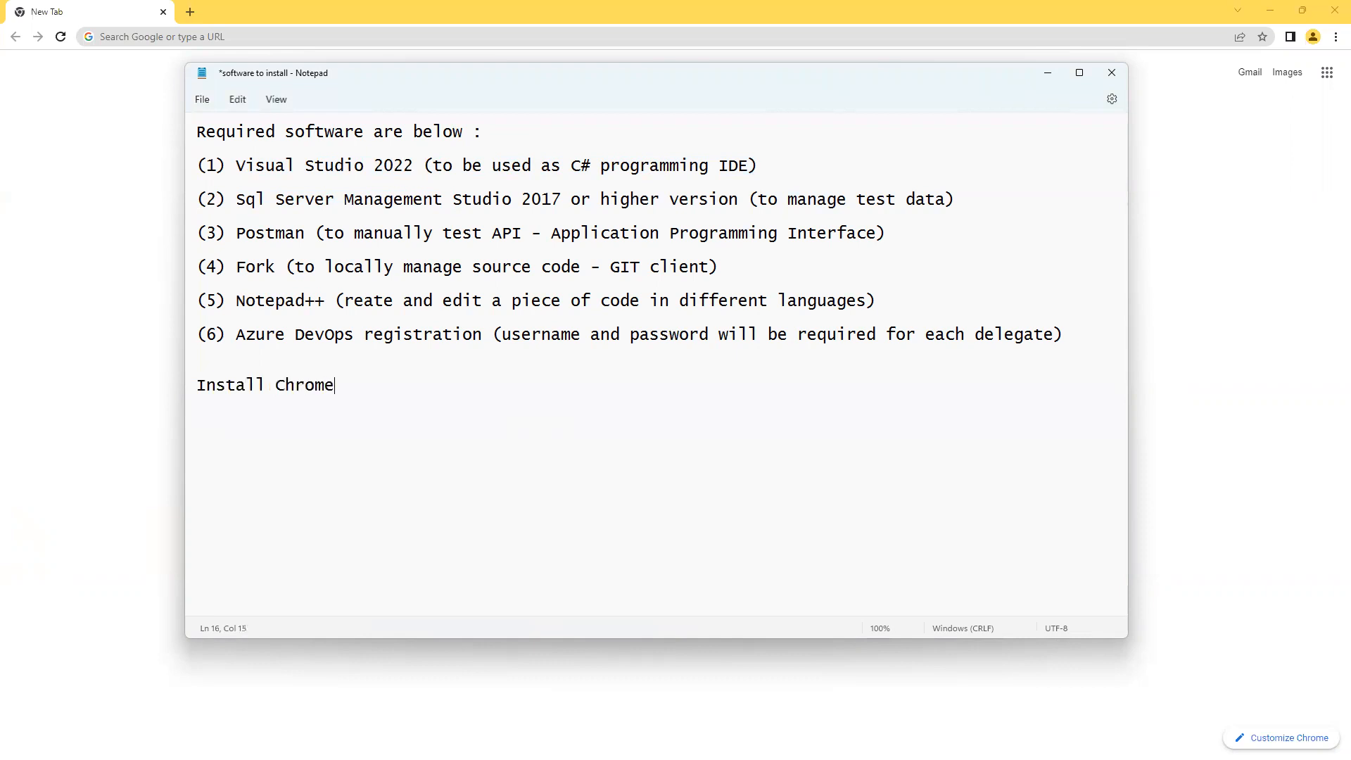
pyautogui.write('Download ')
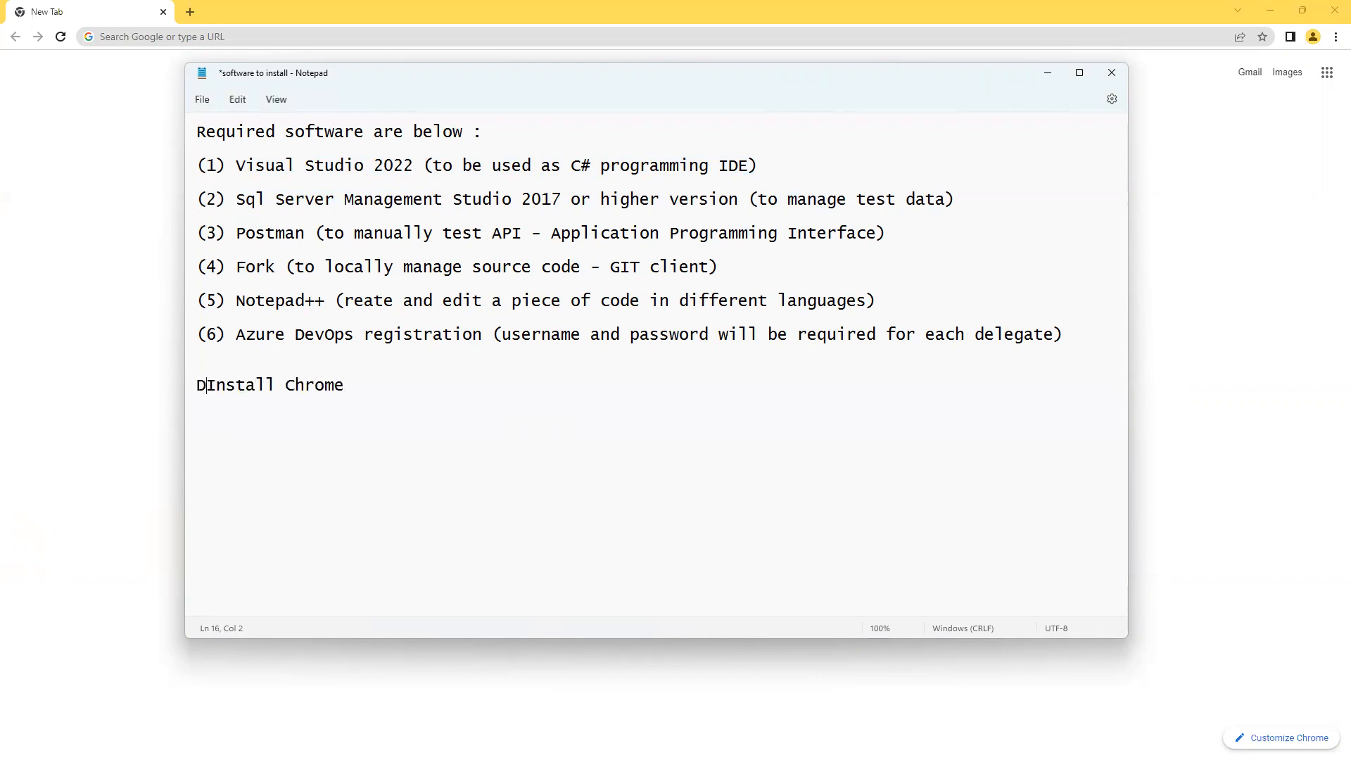
pyautogui.write('and')
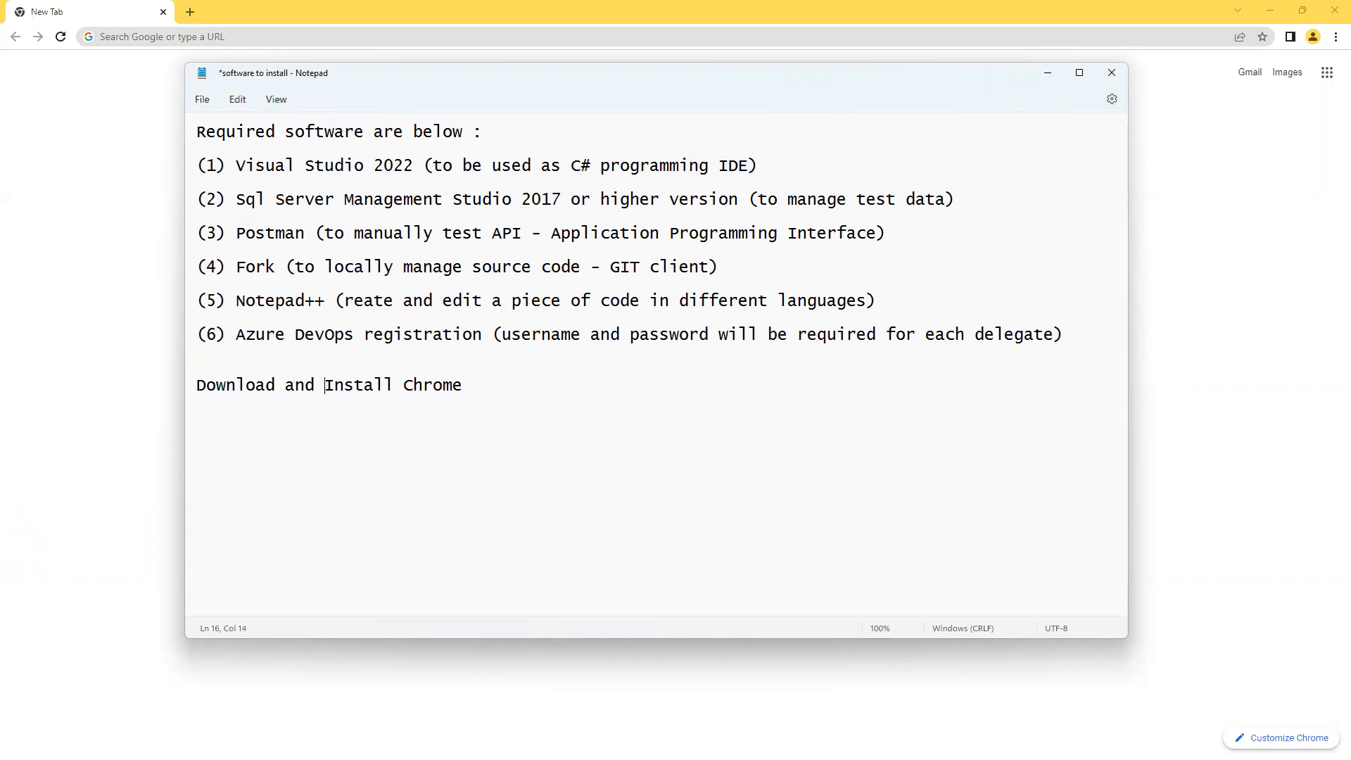
pyautogui.press('Delete')
pyautogui.write('i')
pyautogui.press('End')
pyautogui.write('browser (if yyou don')
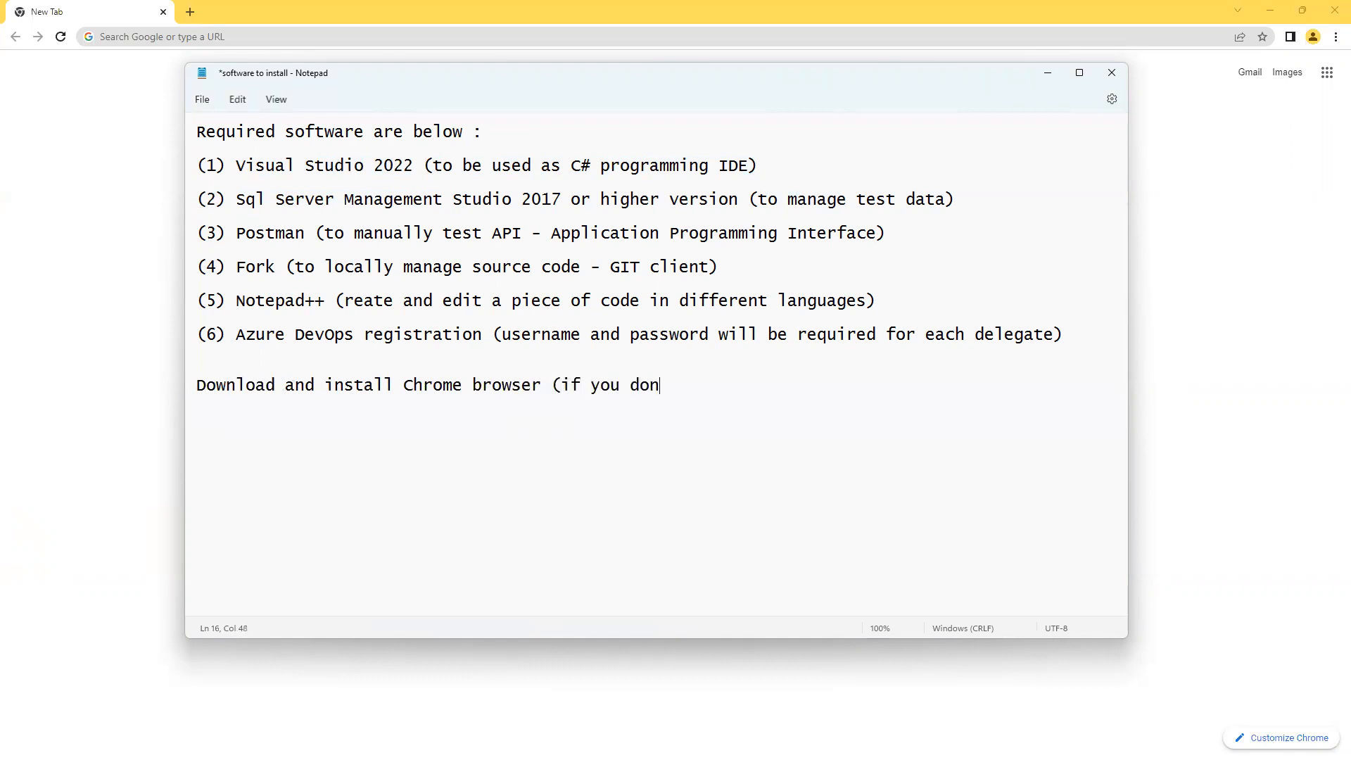
pyautogui.write("'t currently hav")
pyautogui.write(')')
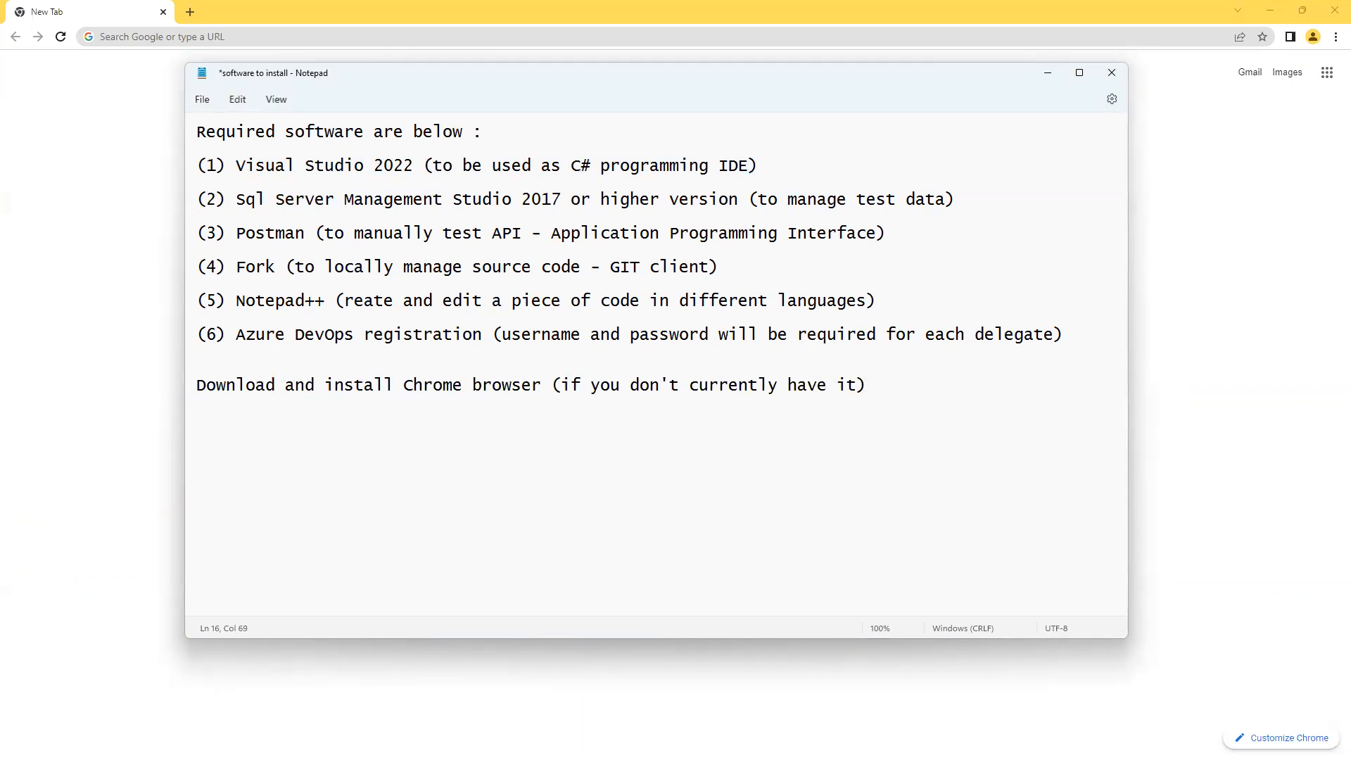
# Highlight 'Visual Studio 2022' in the first item, then minimize Notepad to return to Chrome.
pyautogui.click(235, 165)
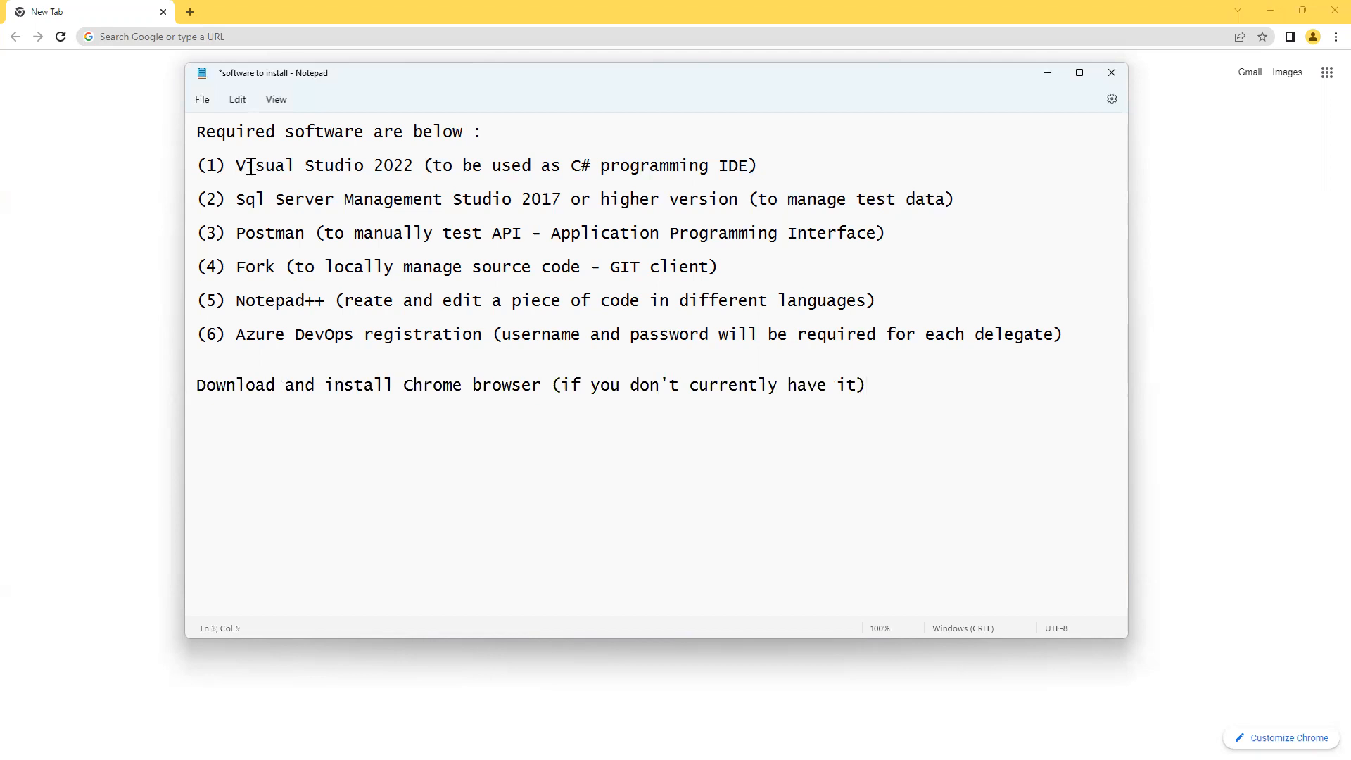
pyautogui.keyDown('shift'); pyautogui.click(413, 166); pyautogui.keyUp('shift')
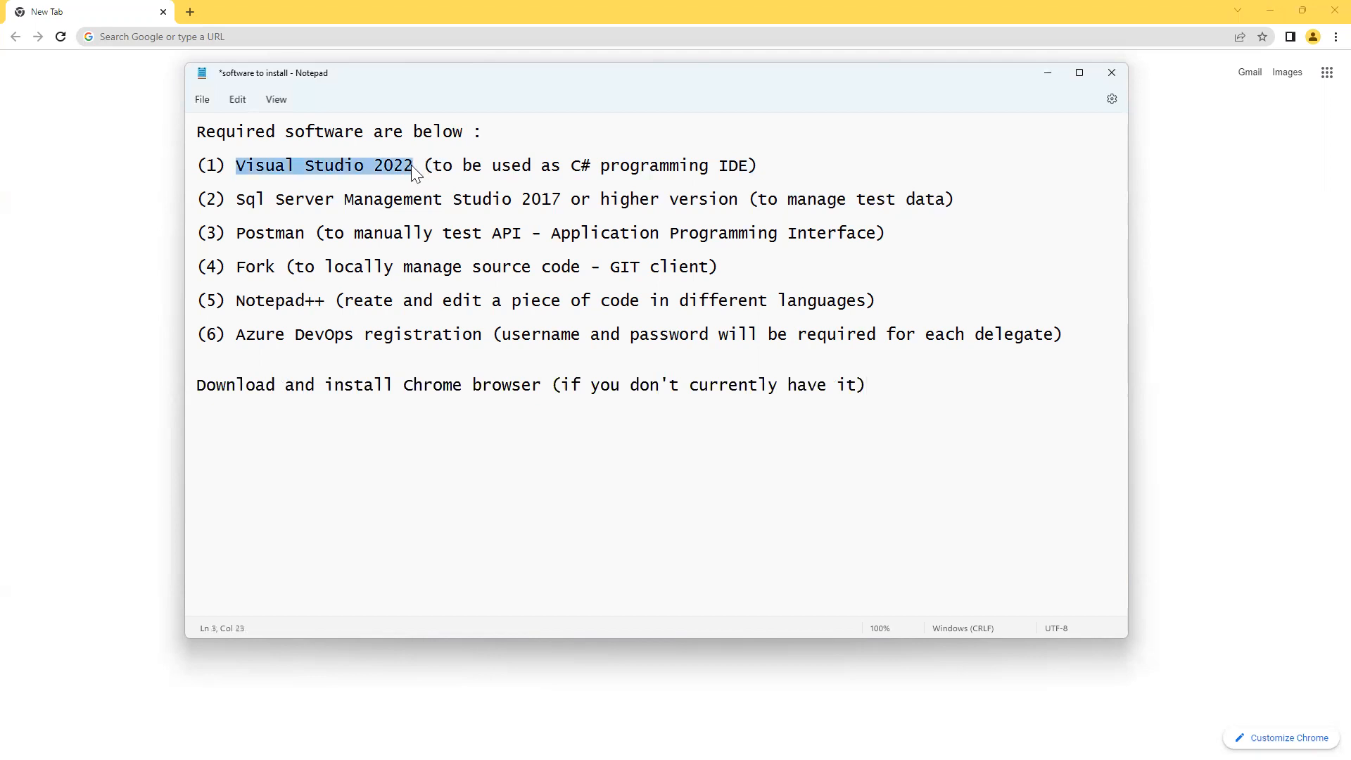
pyautogui.click(1047, 73)
pyautogui.click(570, 276)
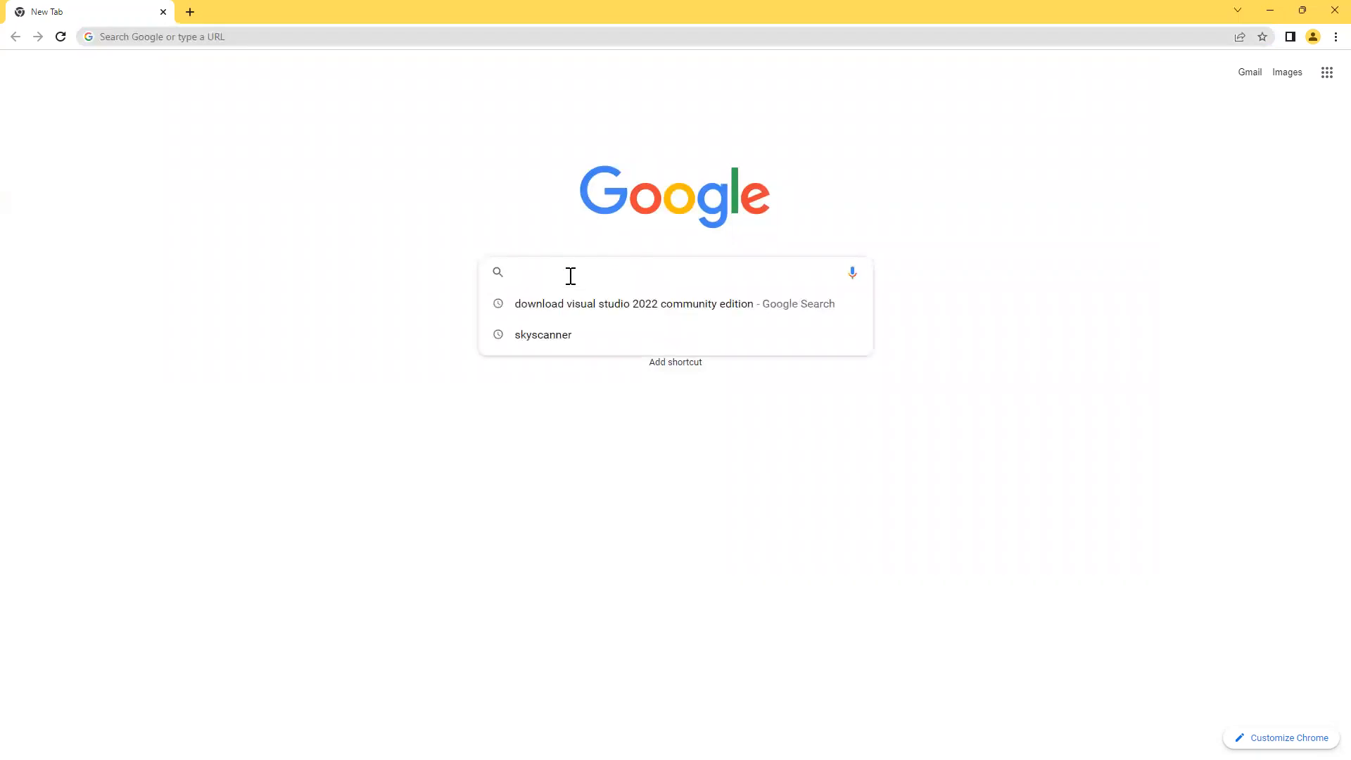
# Search Google for 'download visual studio 2022 community edition'.
pyautogui.write('downloa')
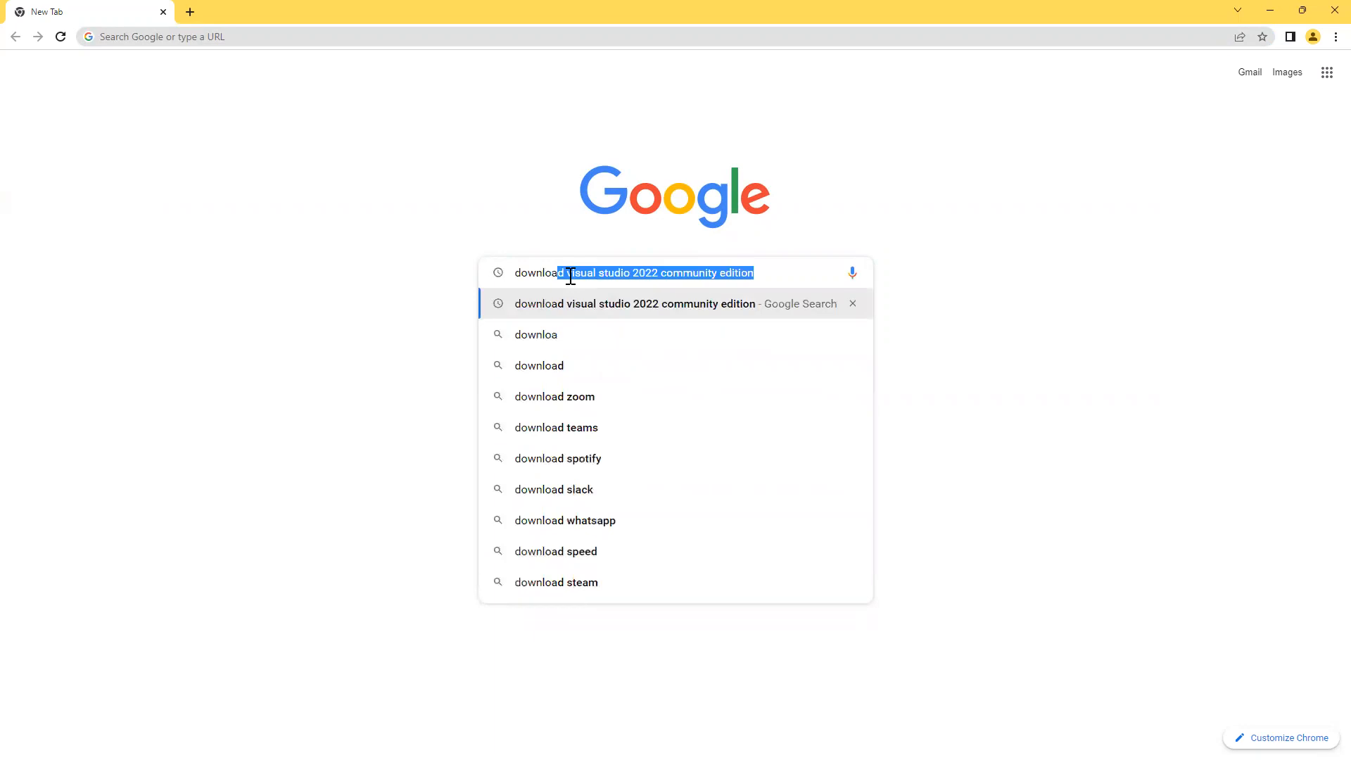
pyautogui.write('d')
pyautogui.write(' visual s')
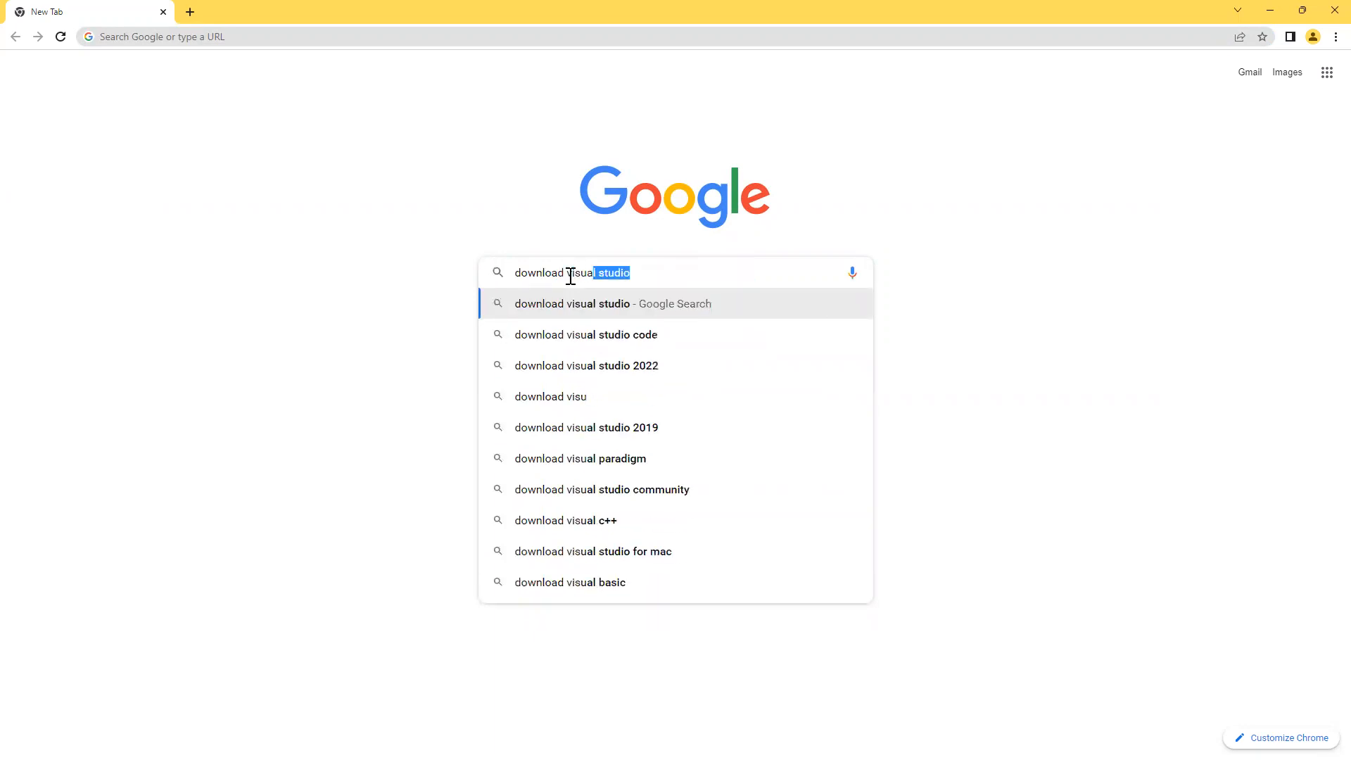
pyautogui.write('tudio ')
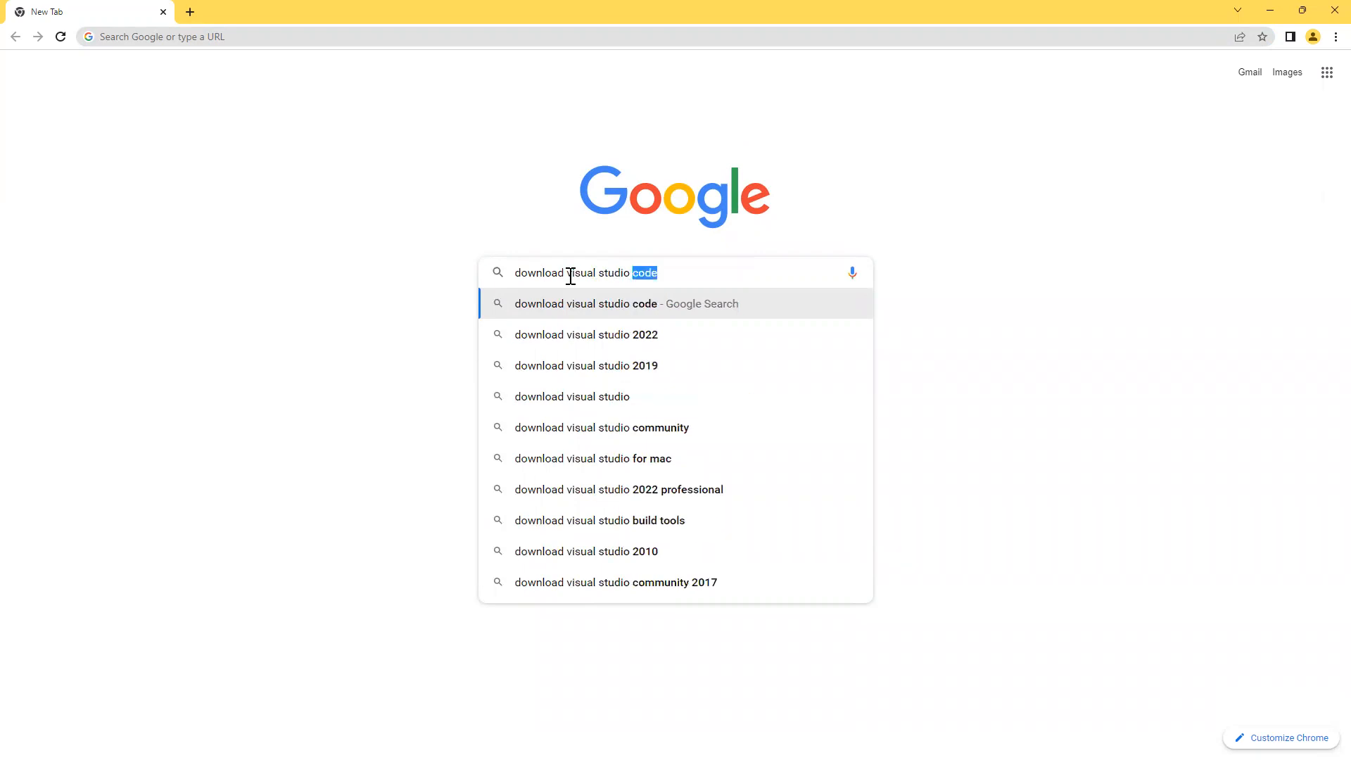
pyautogui.write('2022 c')
pyautogui.press('Right')
pyautogui.write('edition')
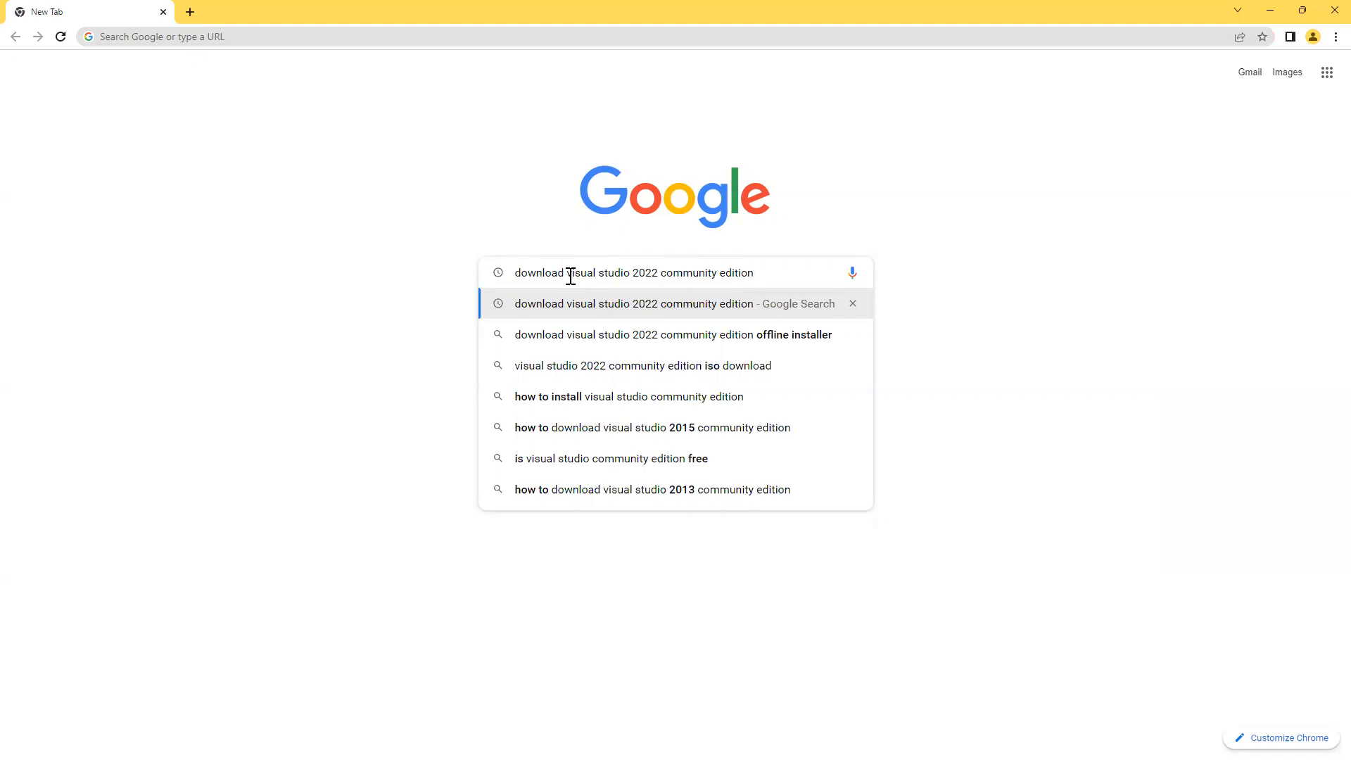
pyautogui.press('Return')
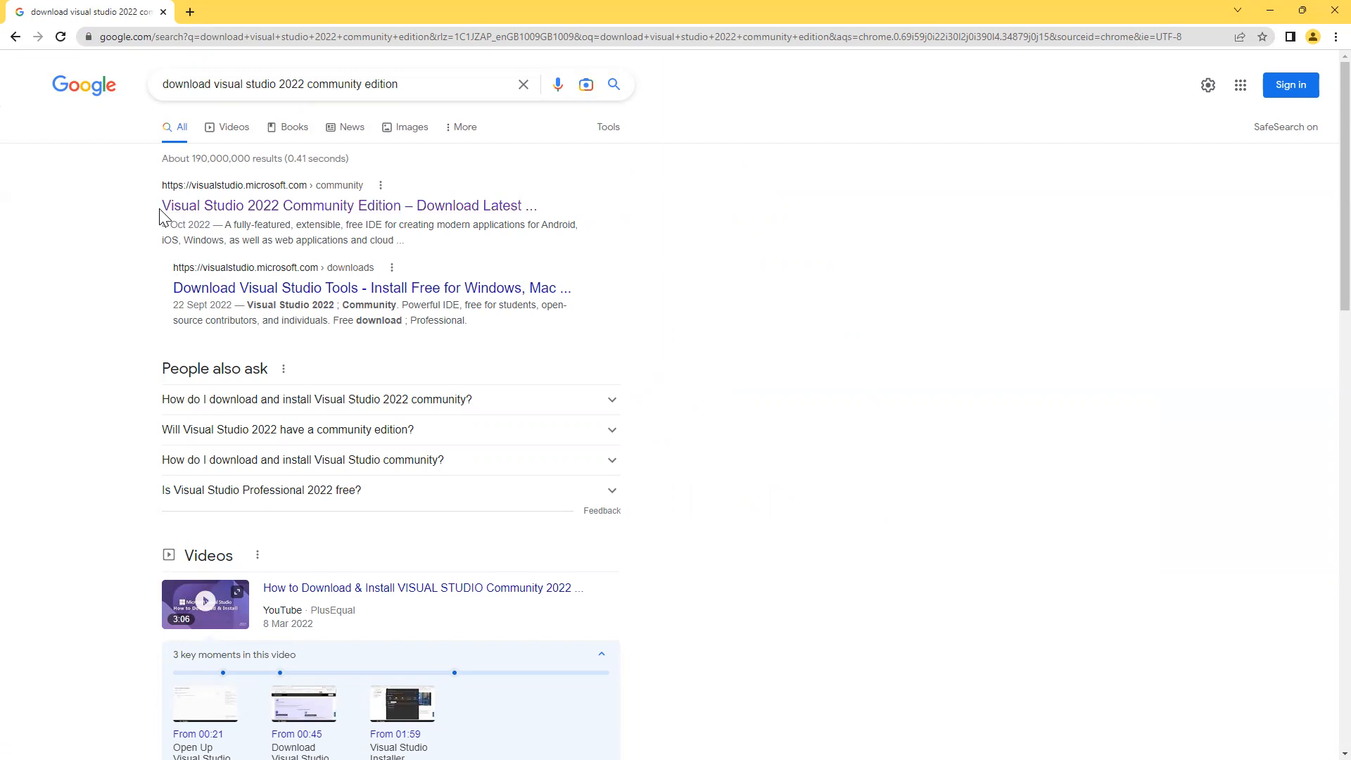
# Open Microsoft's Visual Studio Community page from the first result and copy its URL.
pyautogui.click(180, 207)
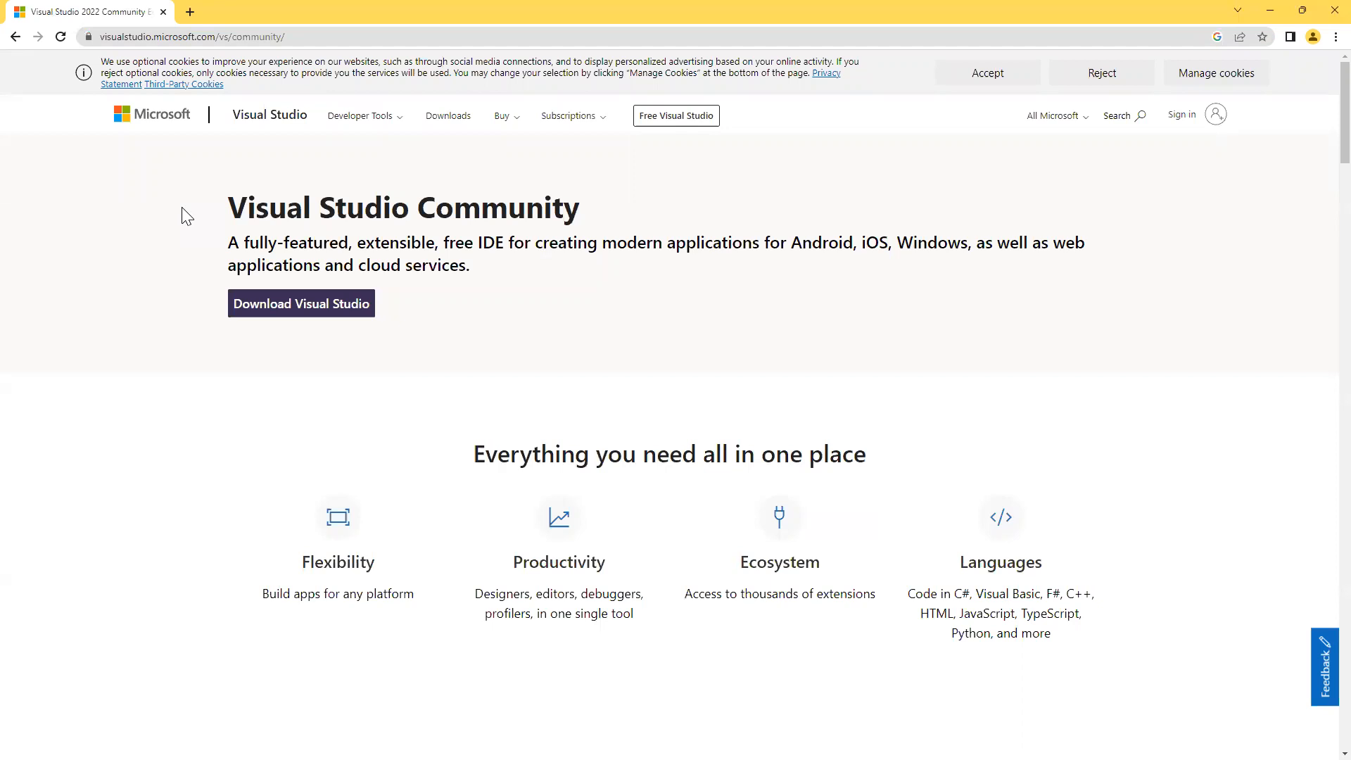
pyautogui.click(308, 38)
pyautogui.hotkey('ctrl', 'c')
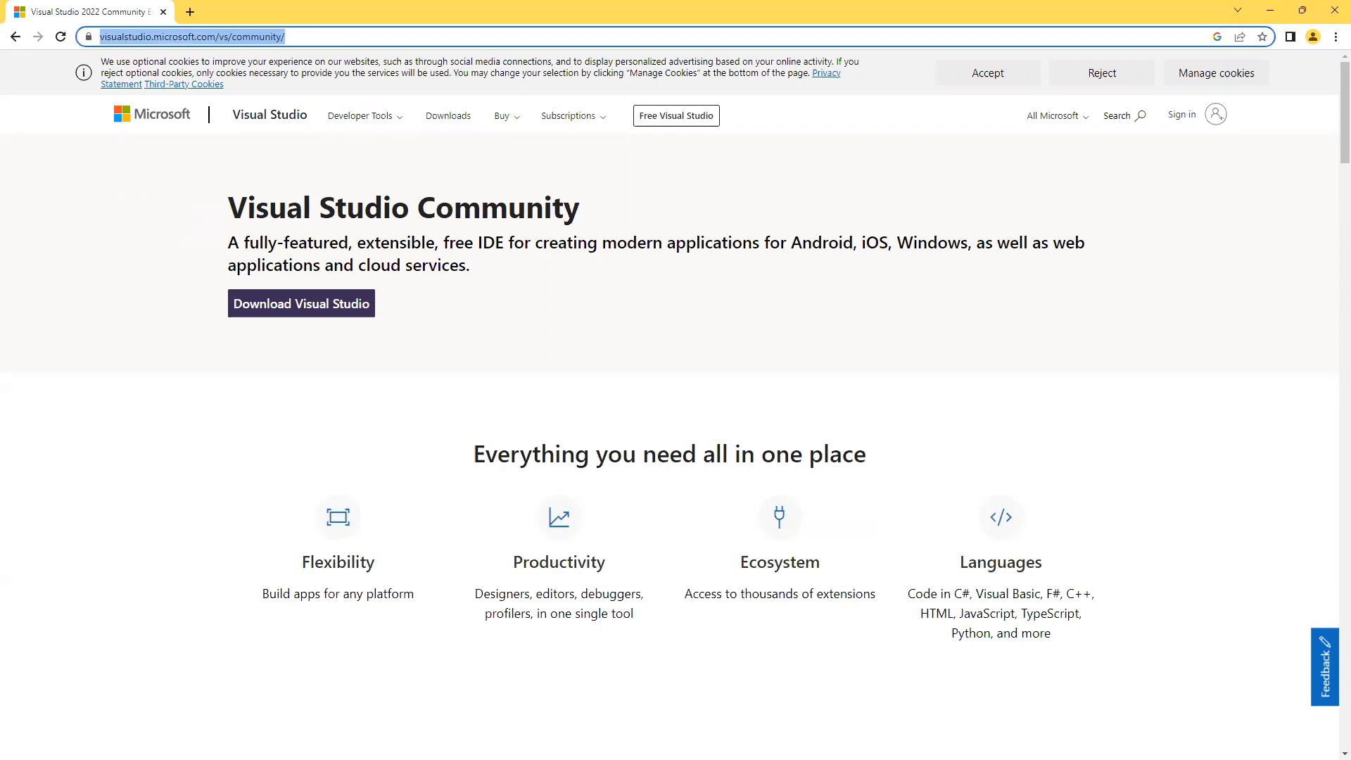
pyautogui.hotkey('alt', 'Tab')
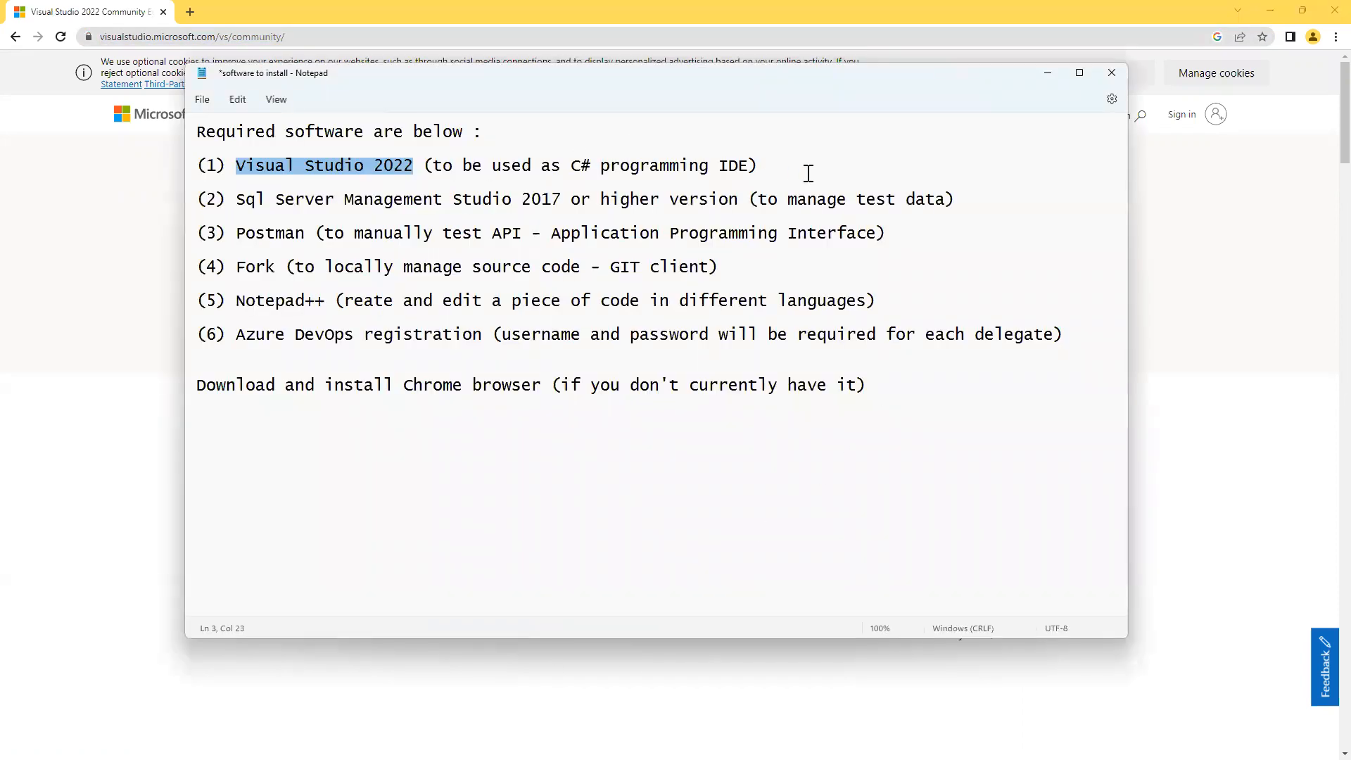
# Paste the visualstudio.microsoft.com/vs/community/ address below the software list, then minimize Notepad.
pyautogui.click(829, 164)
pyautogui.click(846, 473)
pyautogui.press('Return')
pyautogui.press('Return')
pyautogui.press('Return')
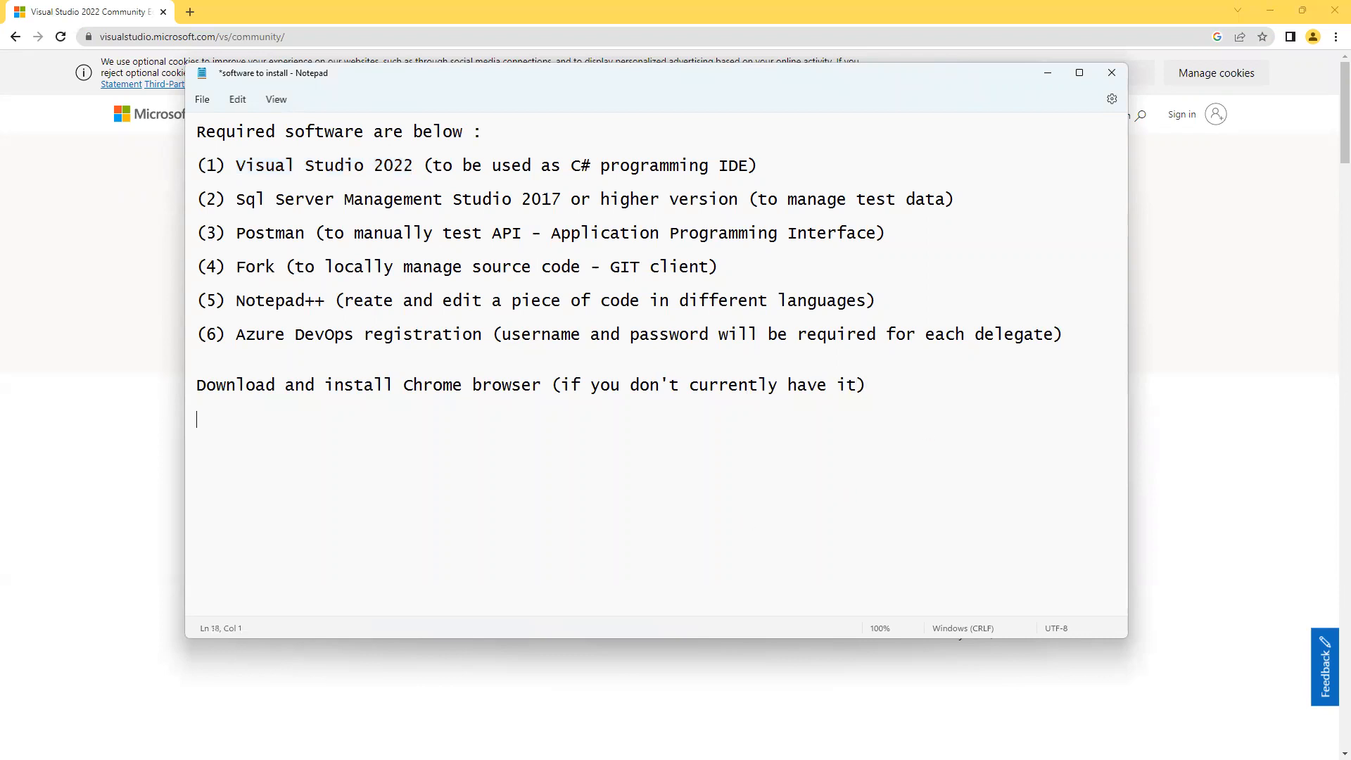
pyautogui.hotkey('ctrl', 'v')
pyautogui.hotkey('shift', 'Home')
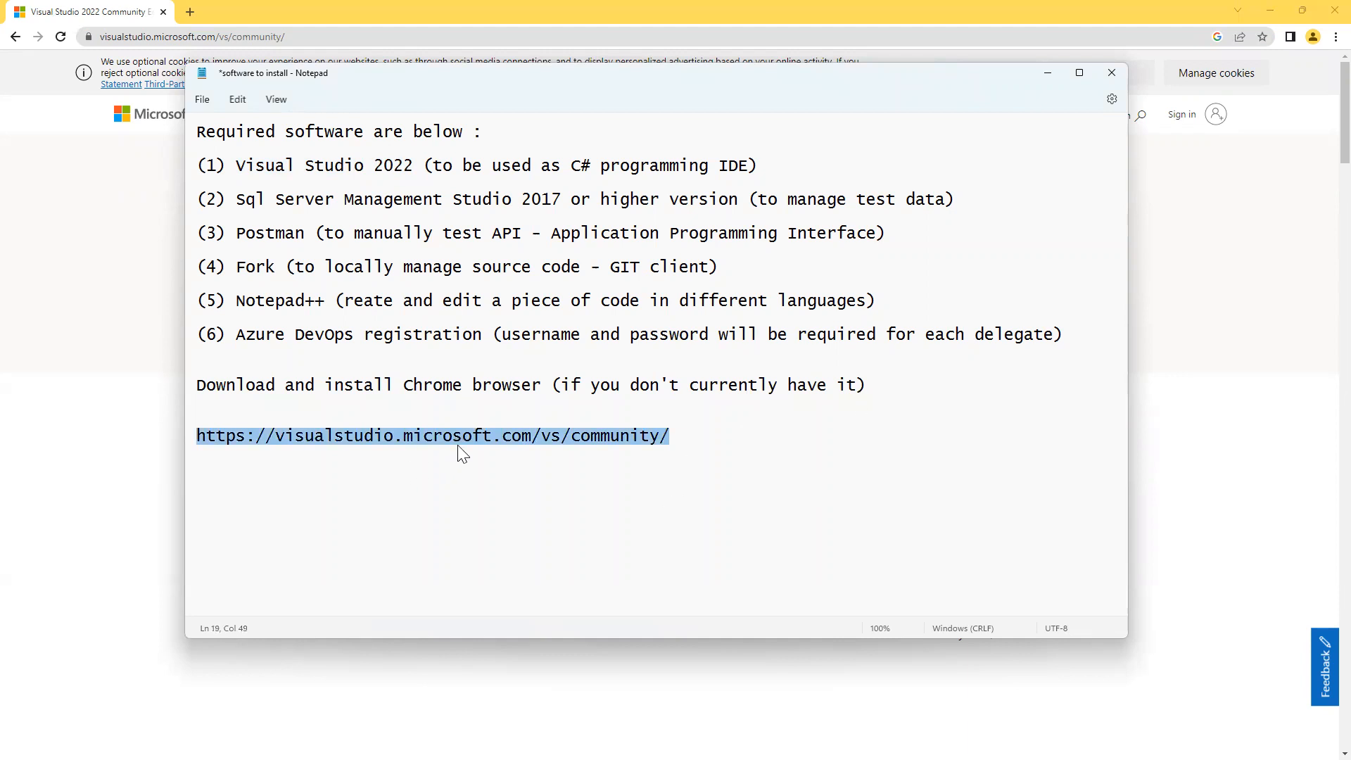
pyautogui.click(1046, 72)
pyautogui.click(224, 465)
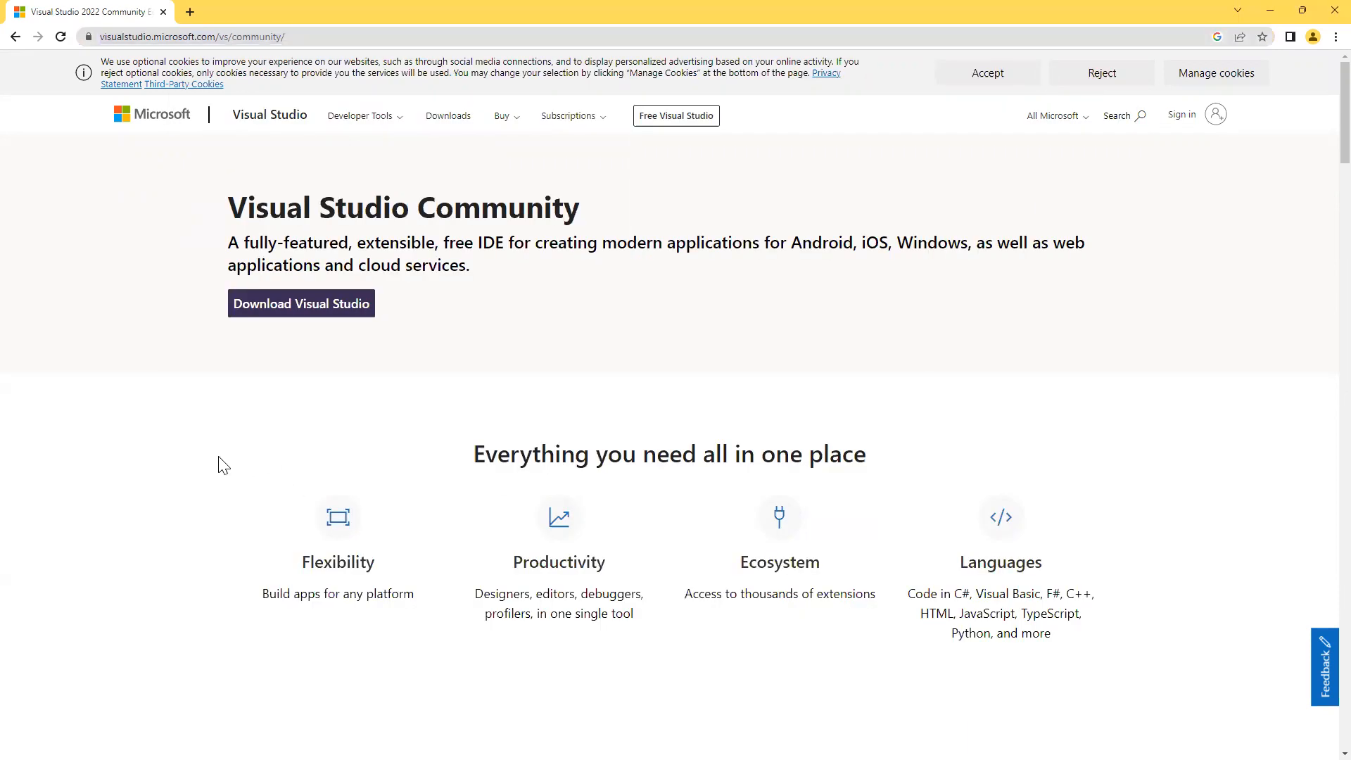
# Download the VisualStudioSetup.exe installer via the Community page's Download Visual Studio button.
pyautogui.click(295, 312)
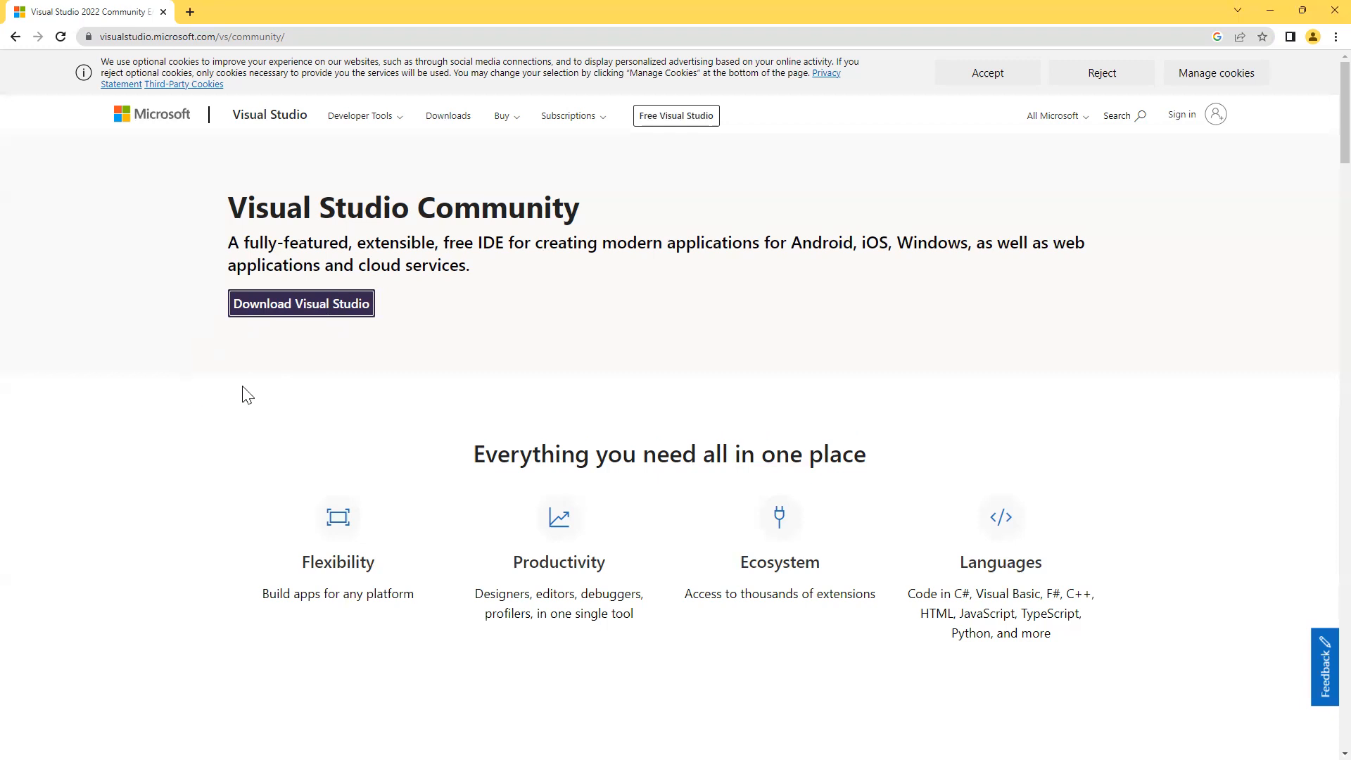
pyautogui.click(337, 314)
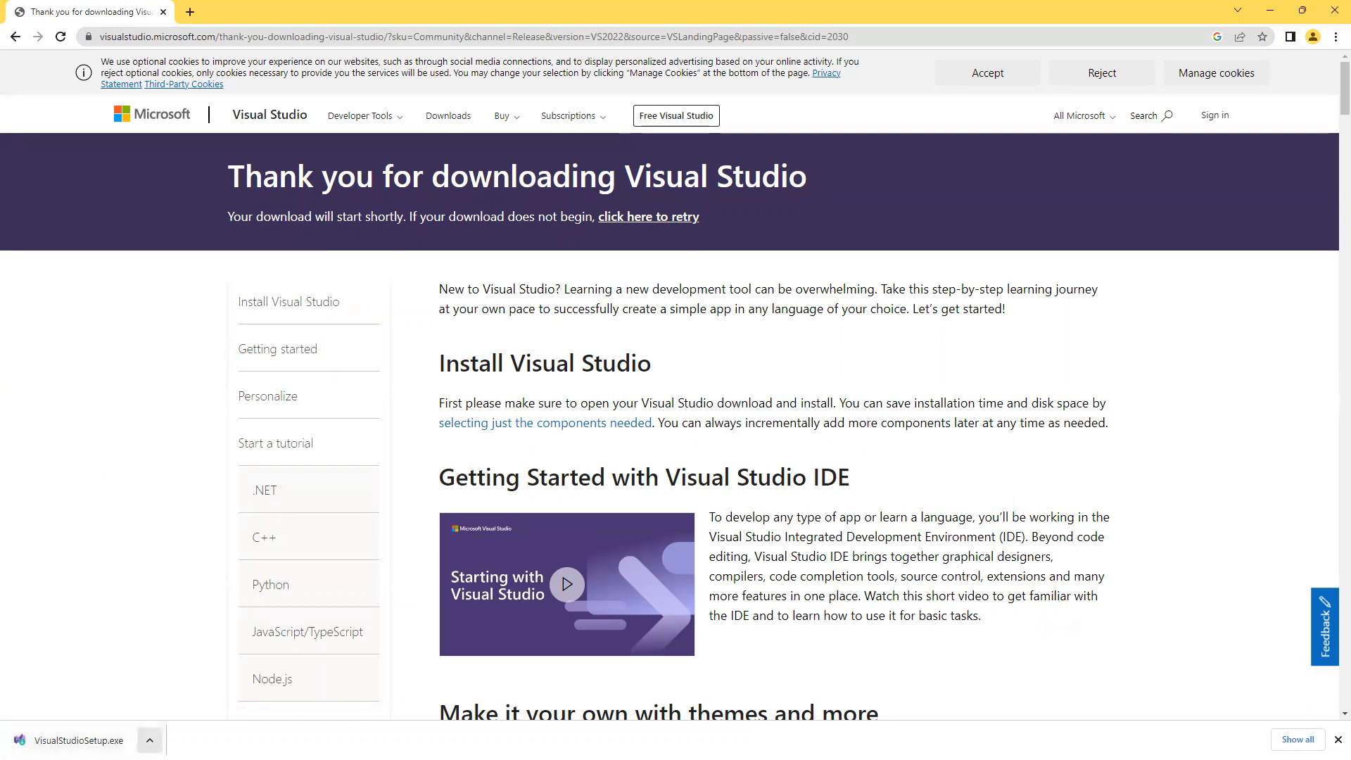
# Check the VisualStudioSetup.exe download's options menu, then switch to the Downloads folder in File Explorer.
pyautogui.click(149, 740)
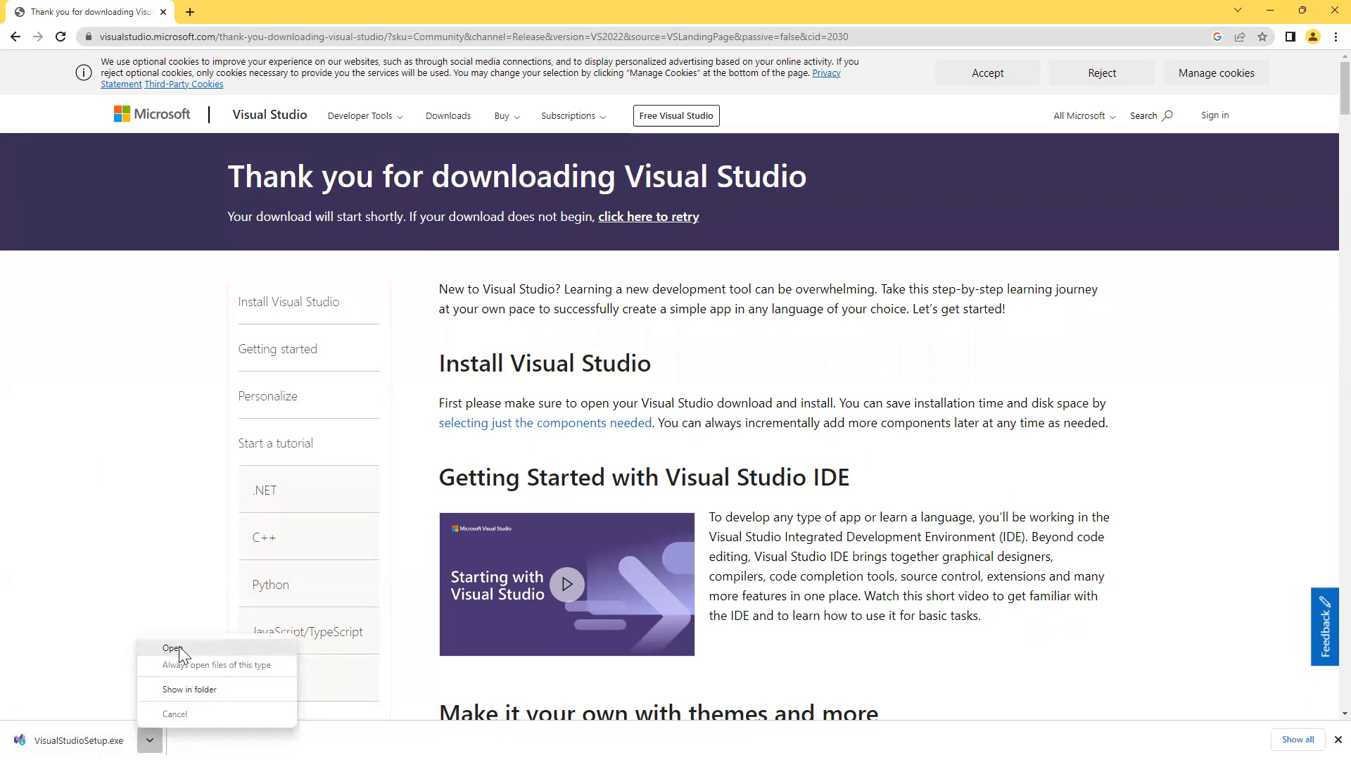
pyautogui.click(151, 552)
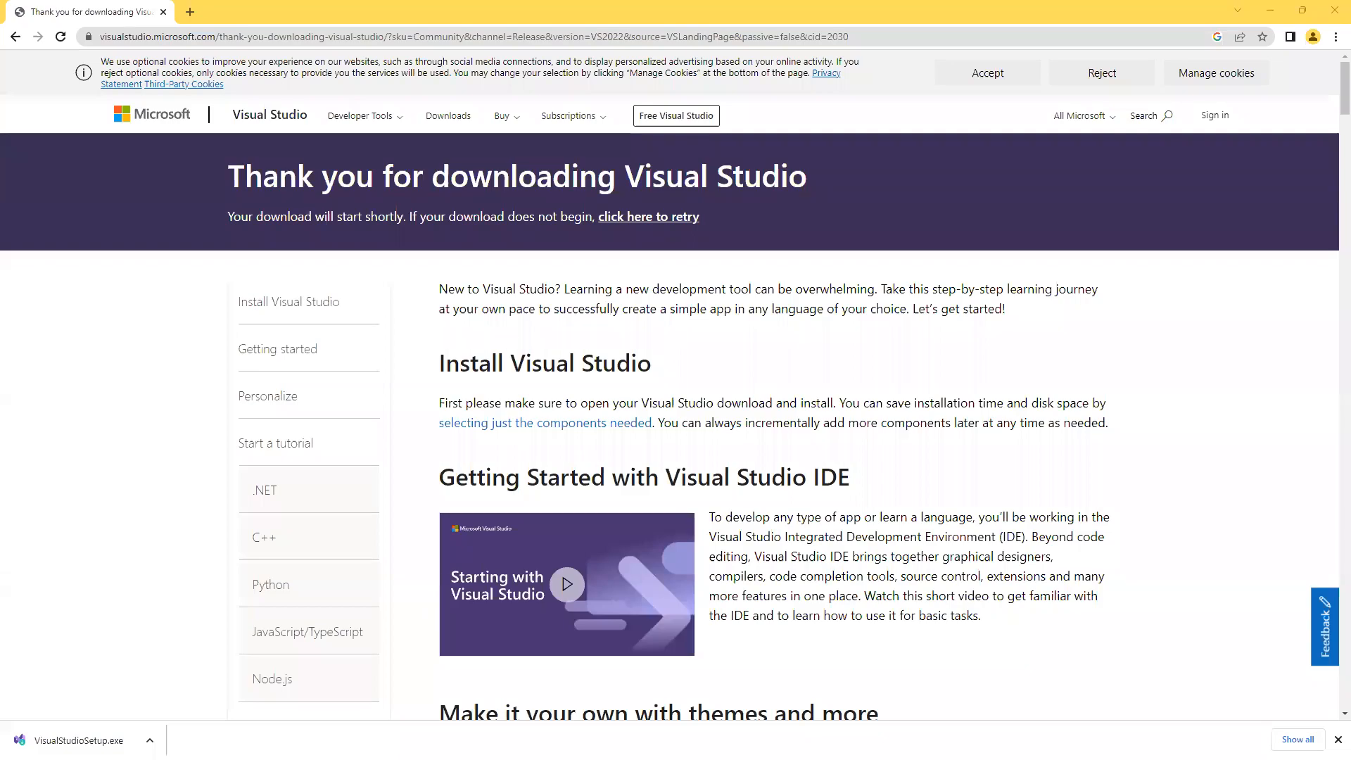
pyautogui.hotkey('alt', 'Tab')
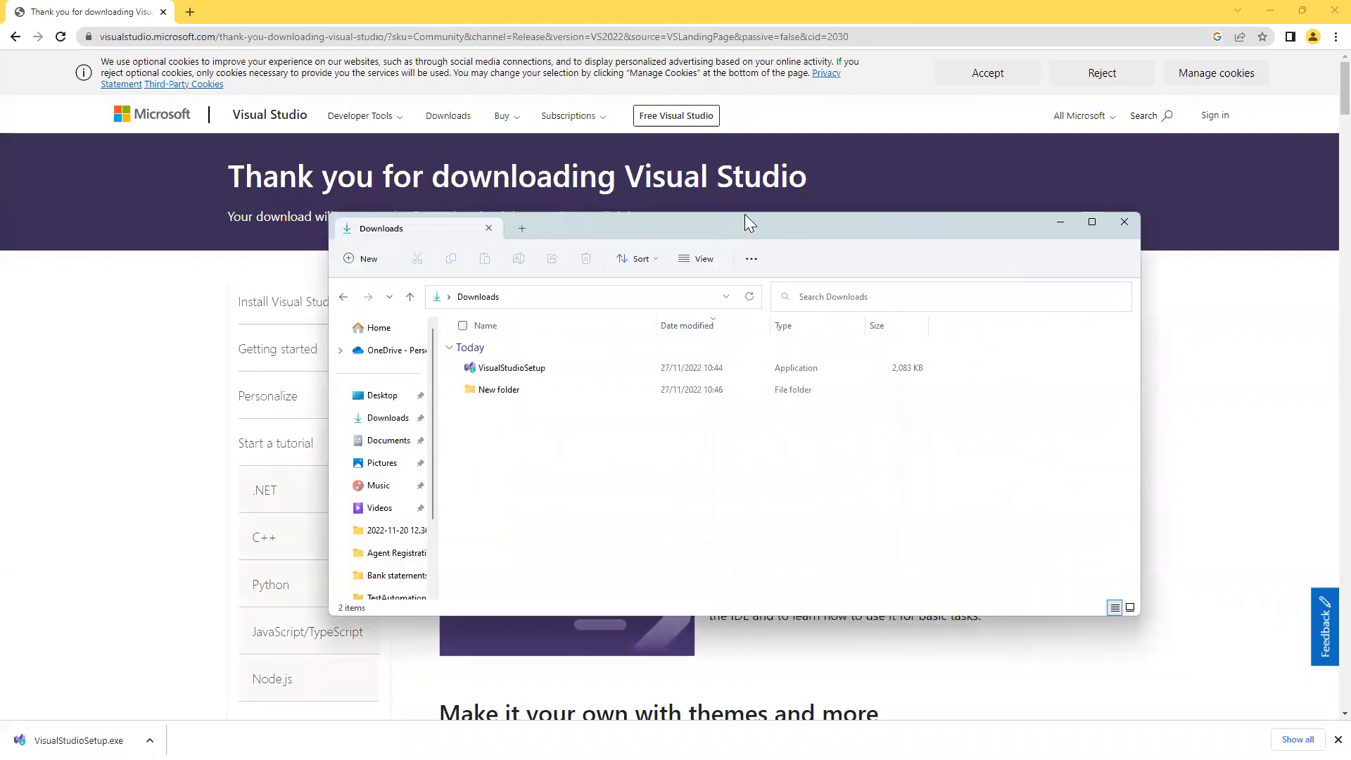
# Move the Downloads window aside, run VisualStudioSetup.exe, and minimize File Explorer.
pyautogui.moveTo(744, 215); pyautogui.dragTo(788, 119)
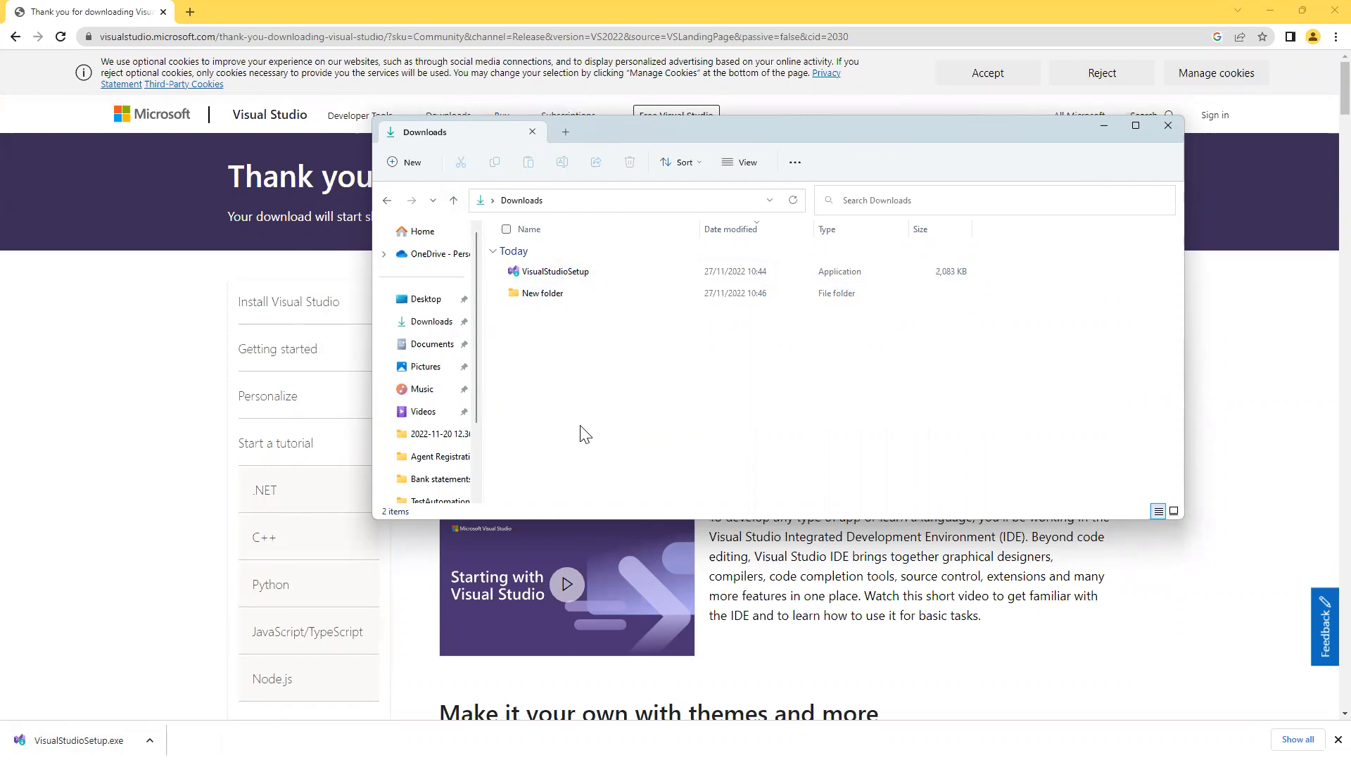
pyautogui.doubleClick(547, 271)
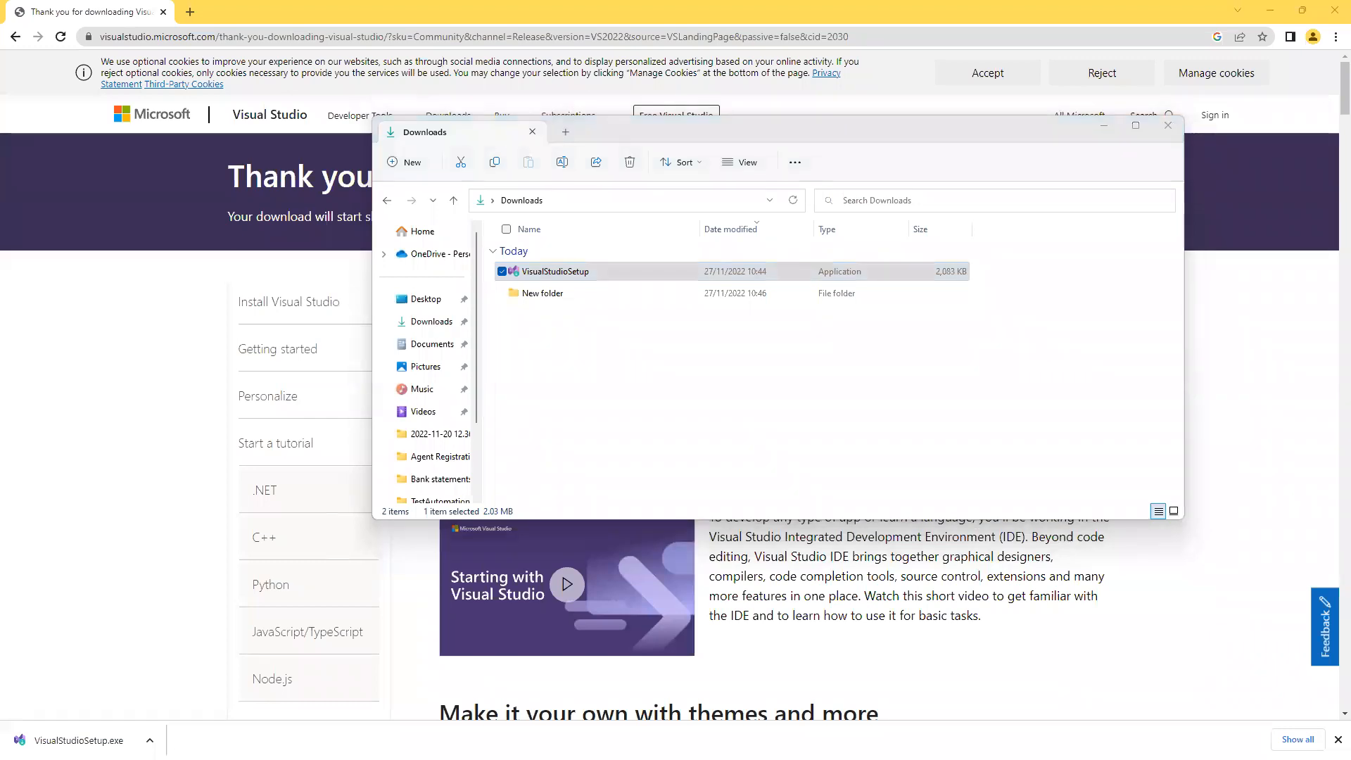
pyautogui.click(1103, 126)
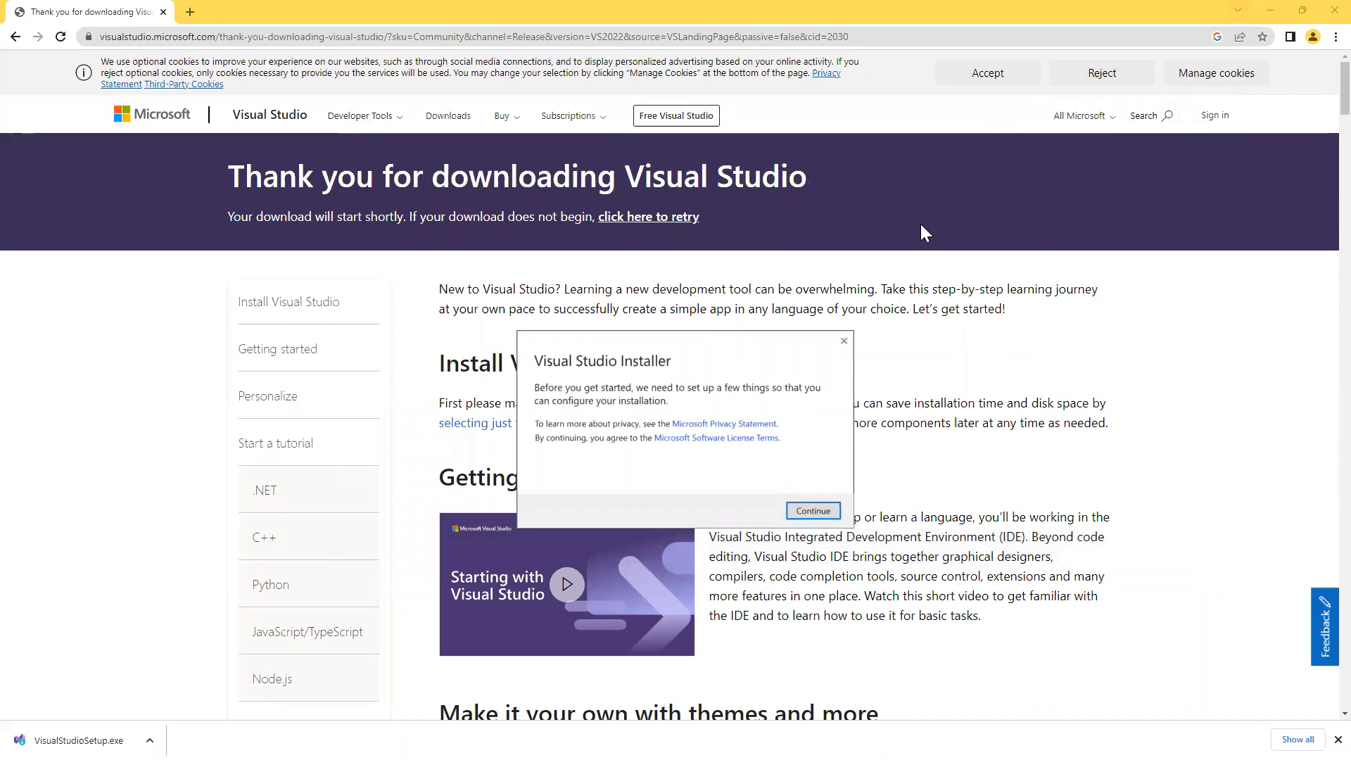
# Minimize Chrome and continue past the installer's privacy and licence notice to the Workloads screen.
pyautogui.click(1271, 12)
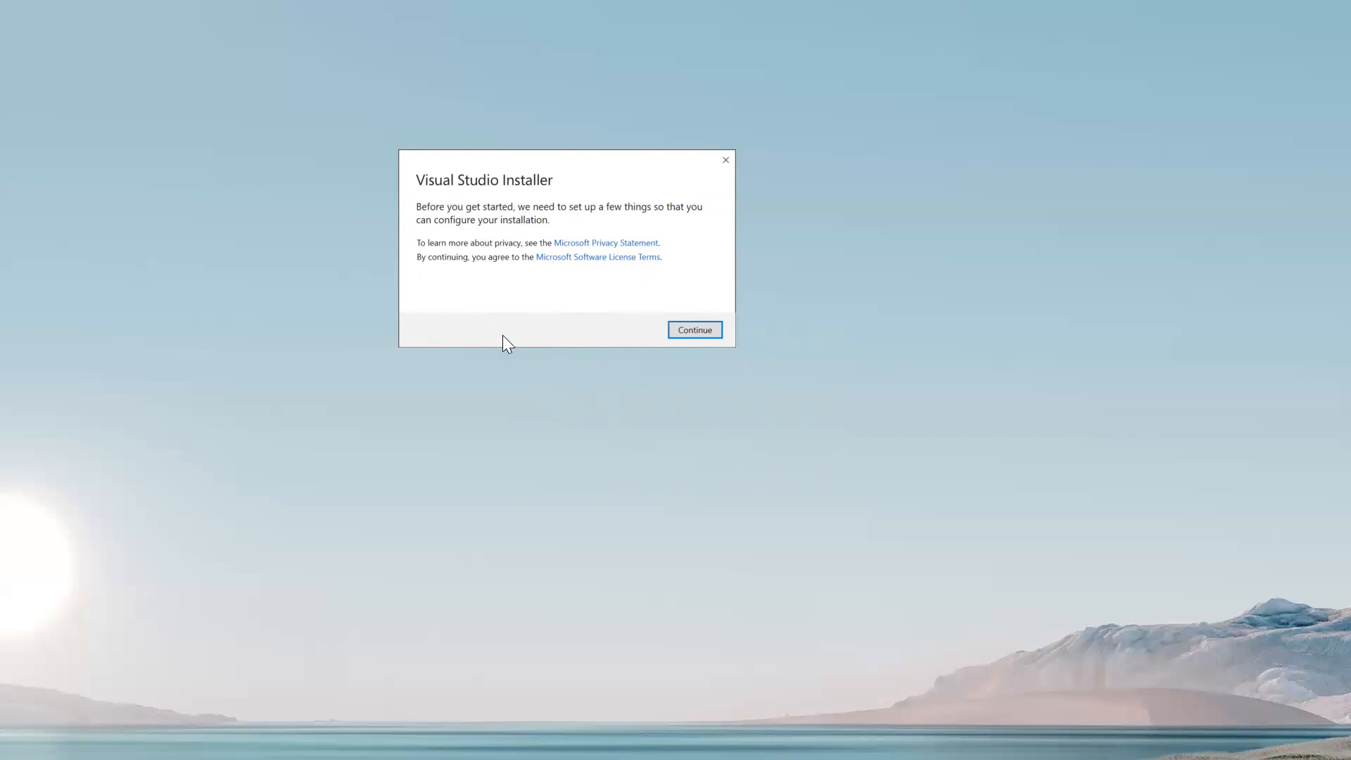
pyautogui.click(692, 332)
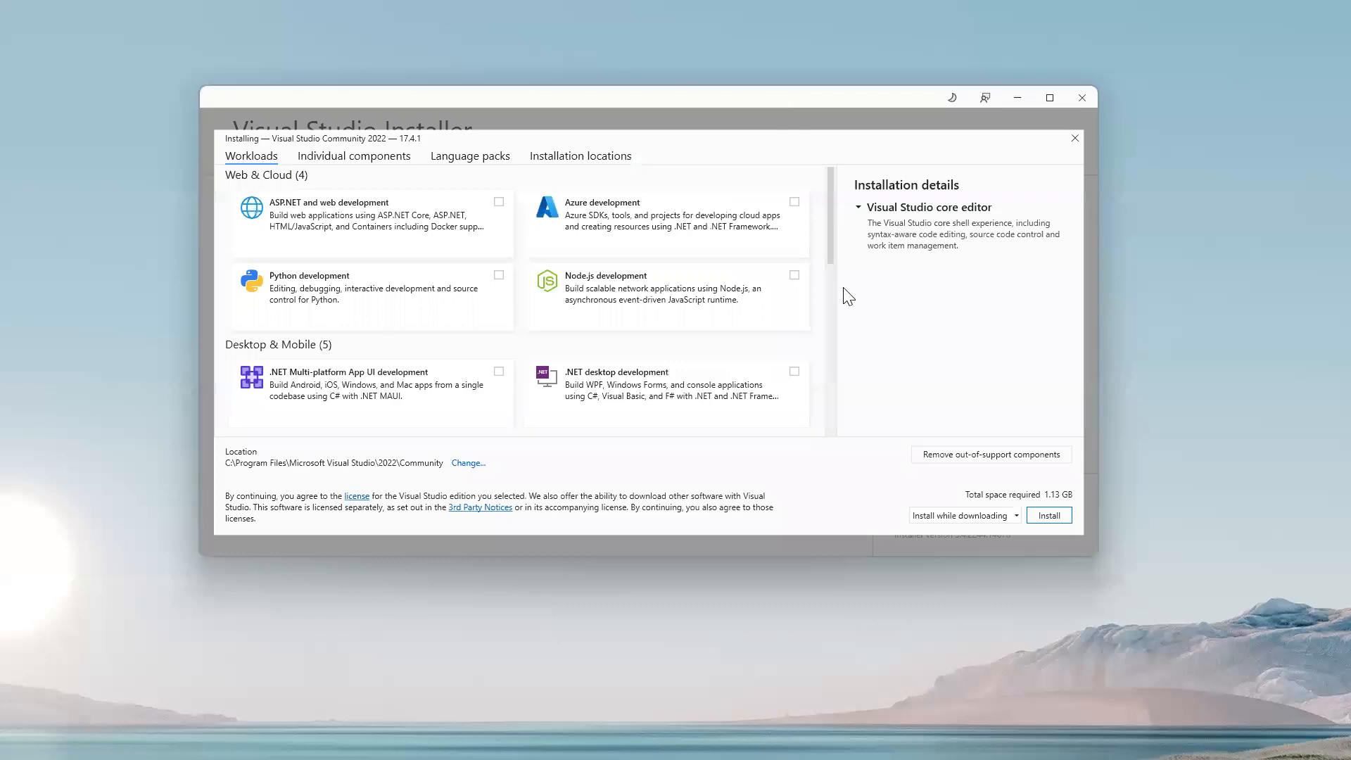
# Maximize the Visual Studio Installer window to fill the screen.
pyautogui.click(1046, 97)
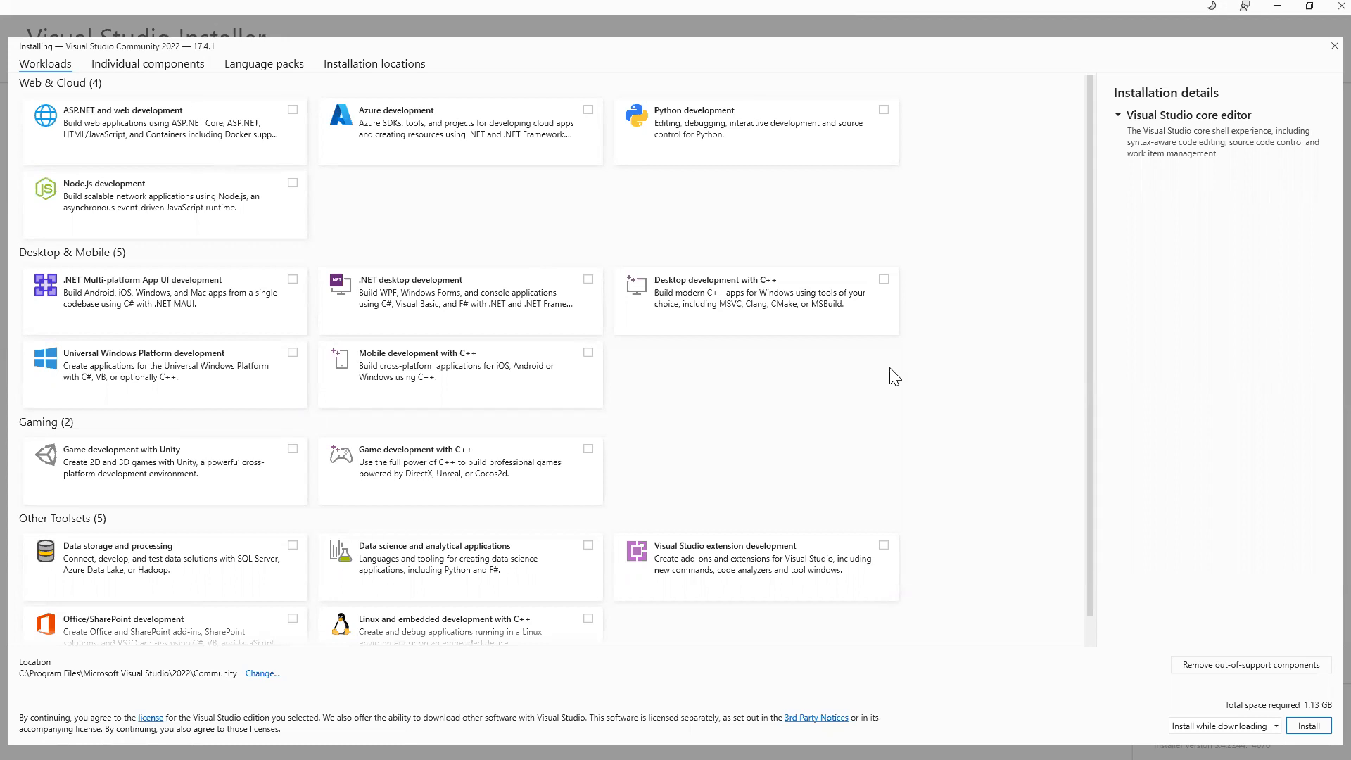
# Tick ASP.NET and web, Azure, .NET MAUI, UWP and extension development workloads (23.16 GB).
pyautogui.click(293, 110)
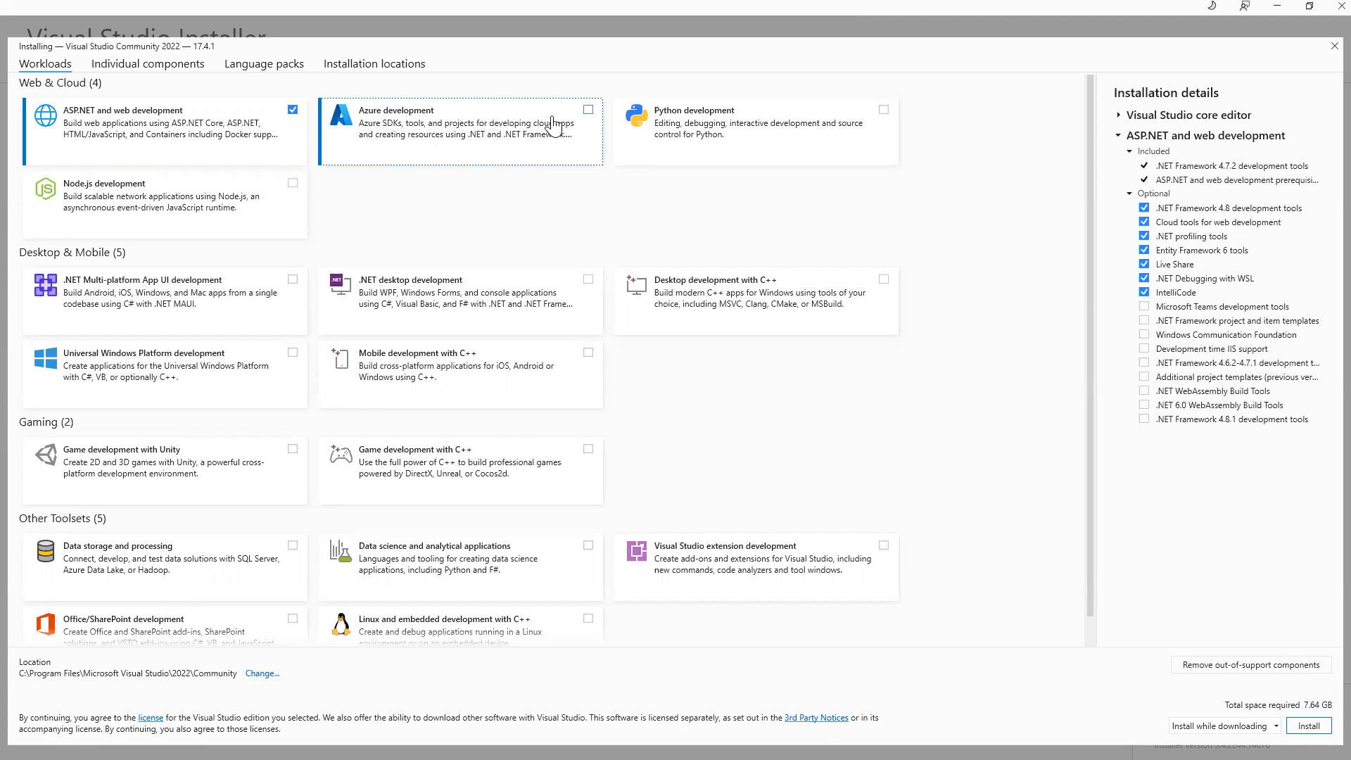
pyautogui.click(588, 110)
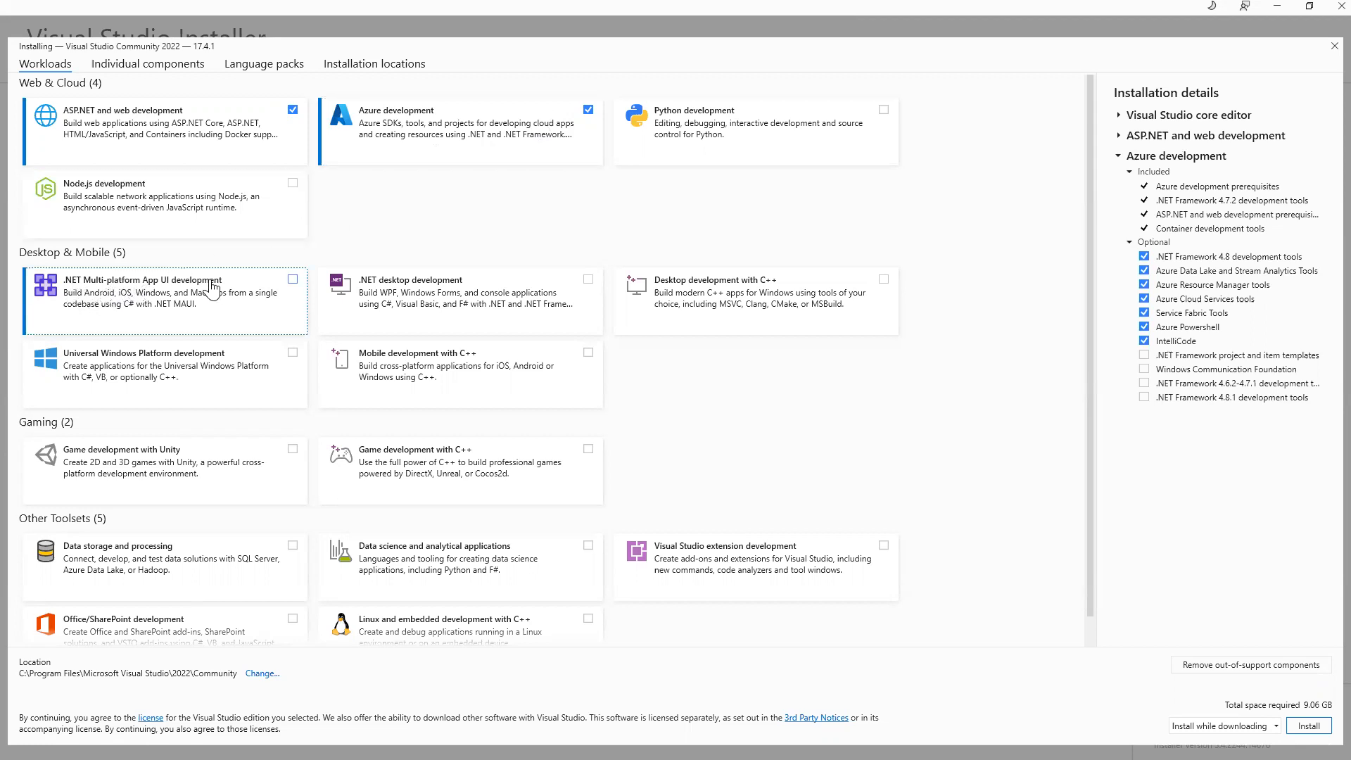
pyautogui.click(292, 281)
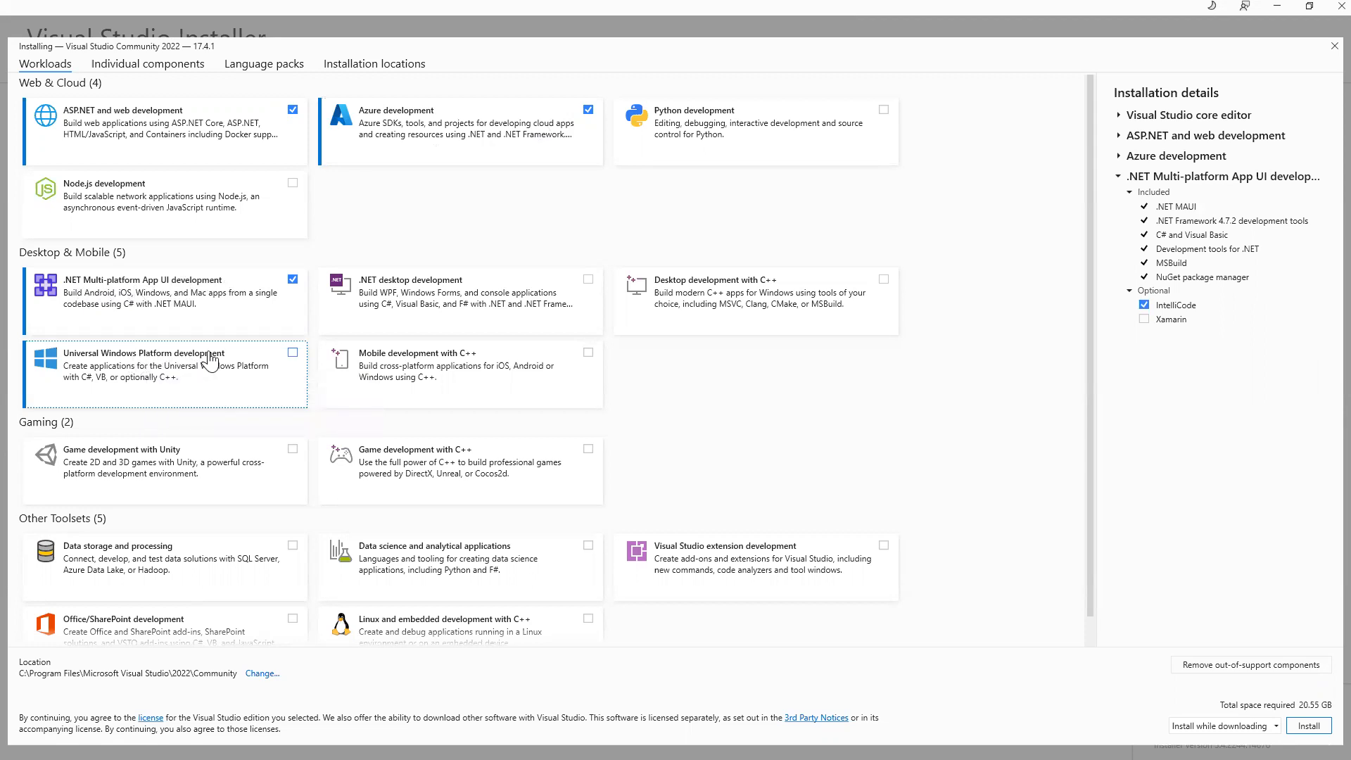
pyautogui.click(291, 361)
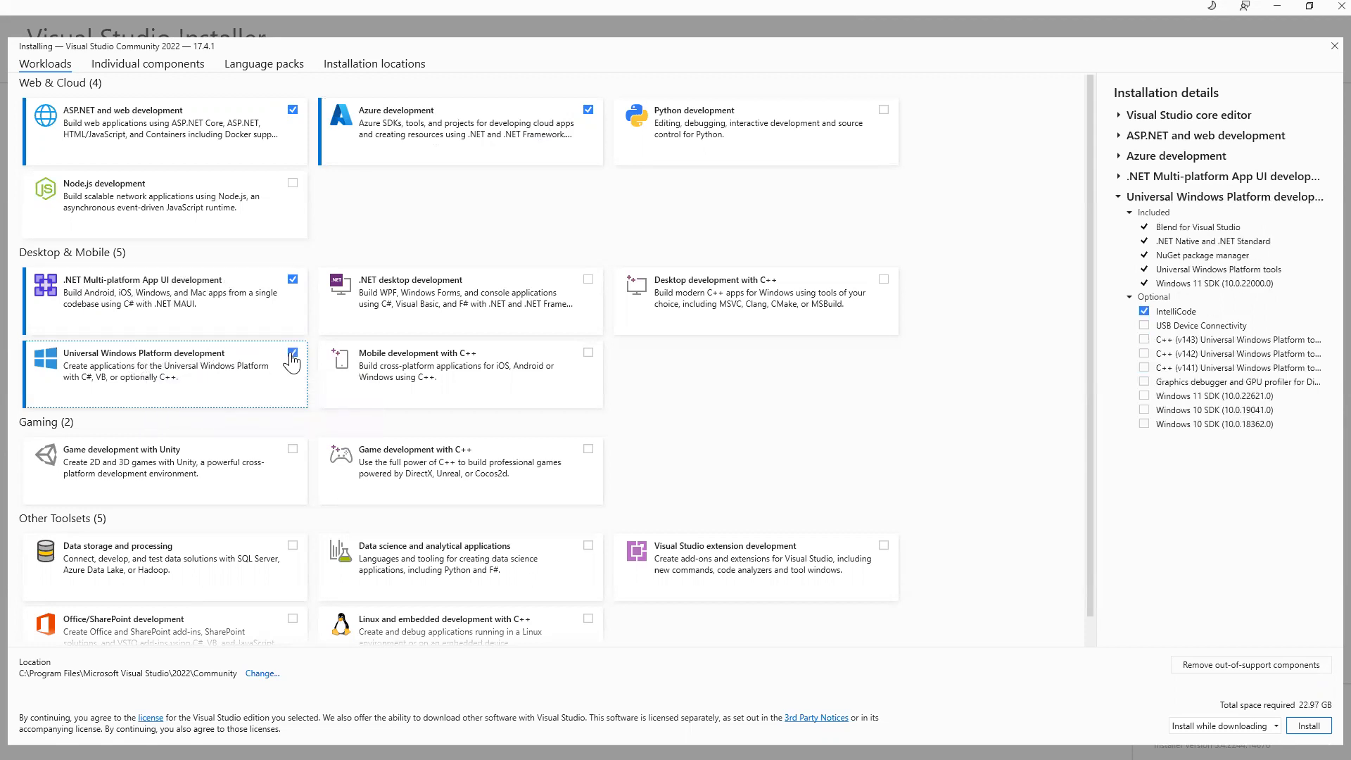
pyautogui.scroll(-1, 291, 361)
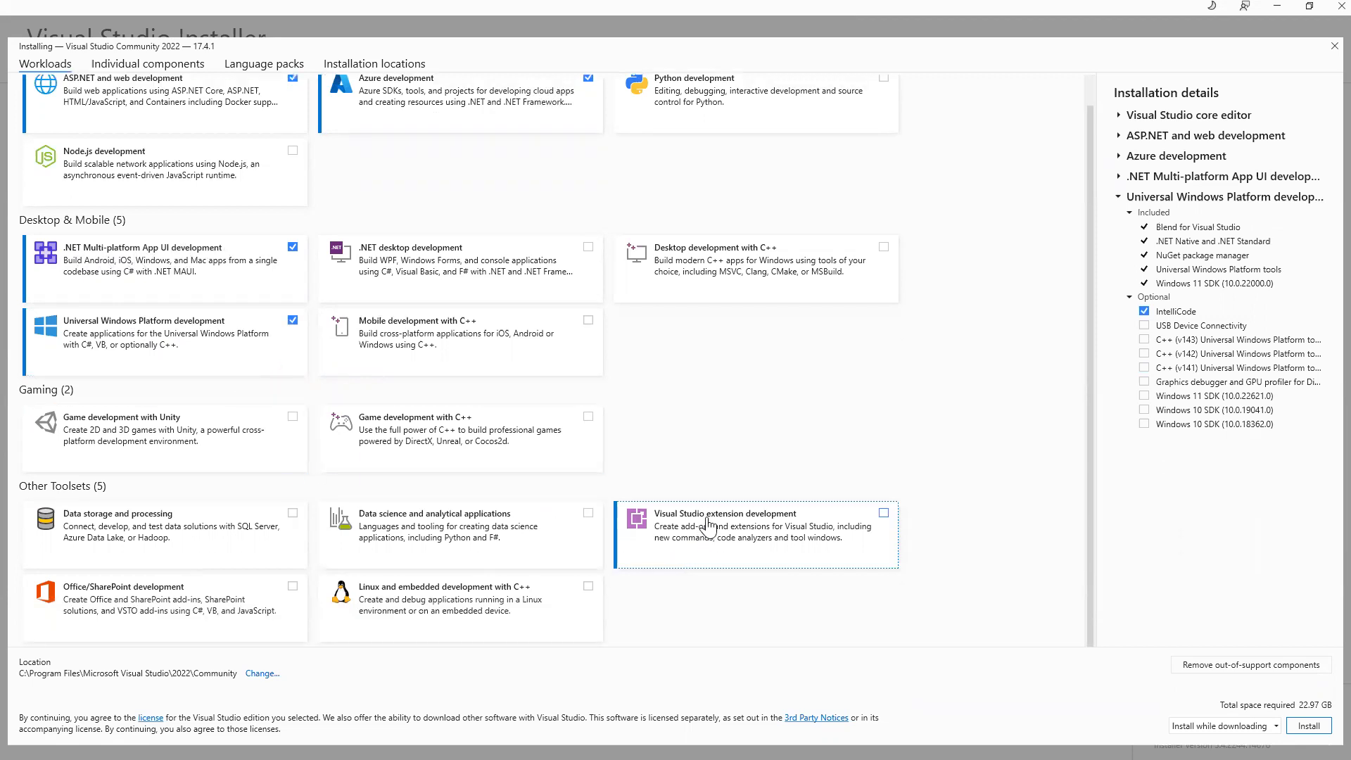
pyautogui.click(883, 513)
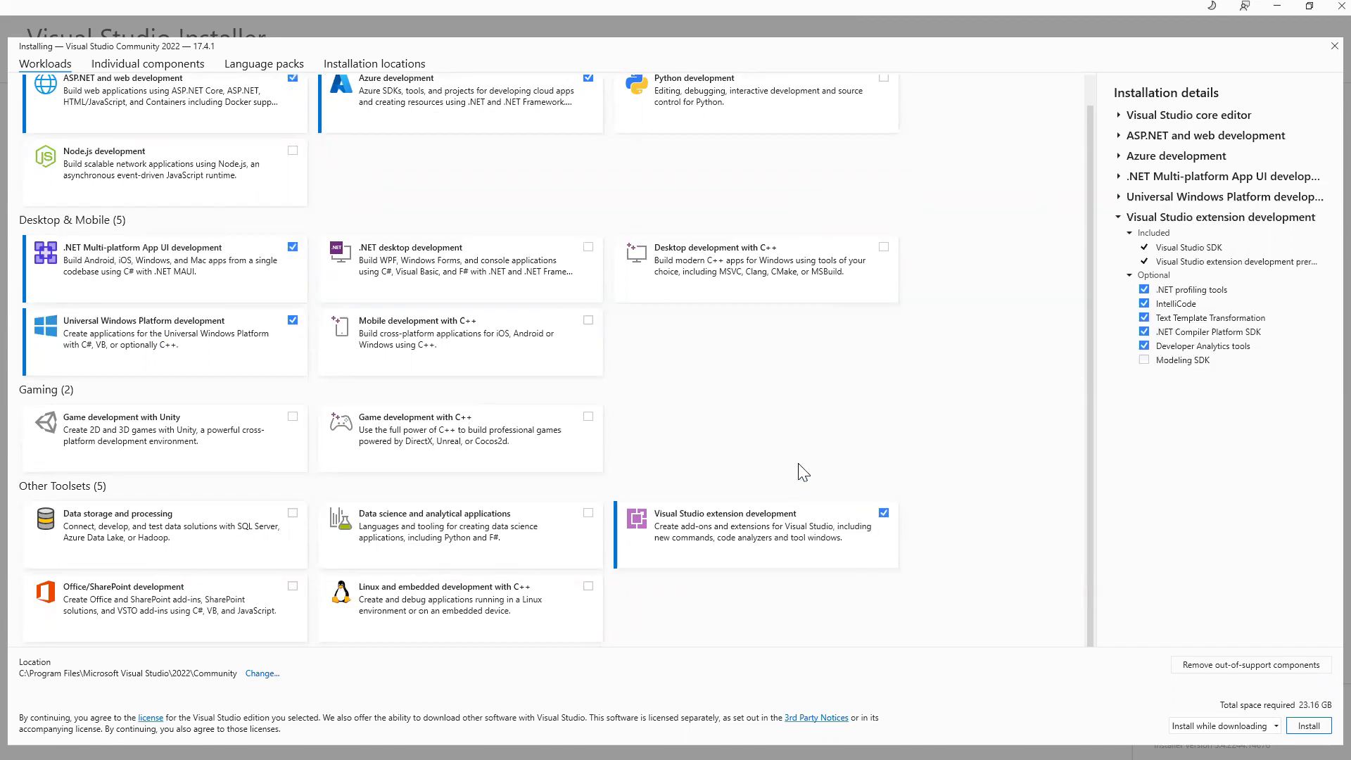
pyautogui.scroll(1, 799, 471)
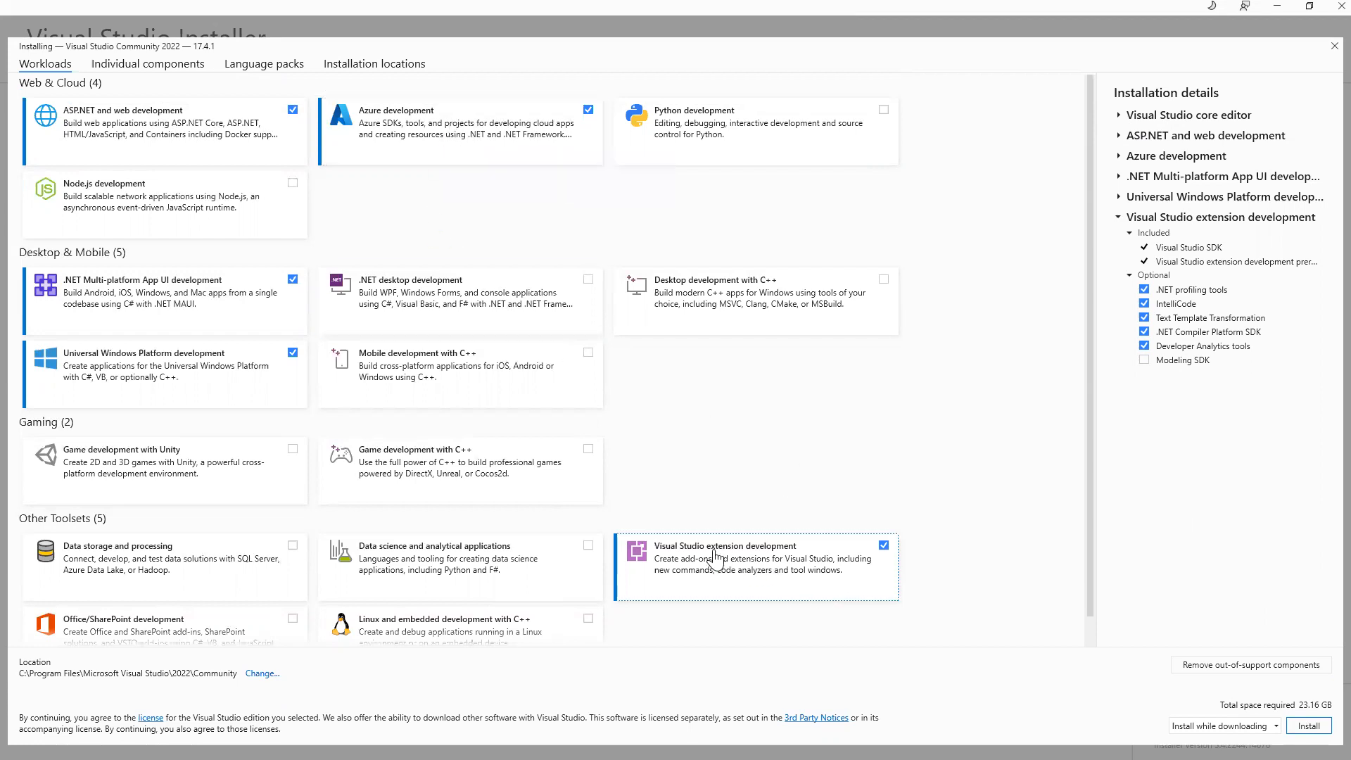
pyautogui.moveTo(740, 571)
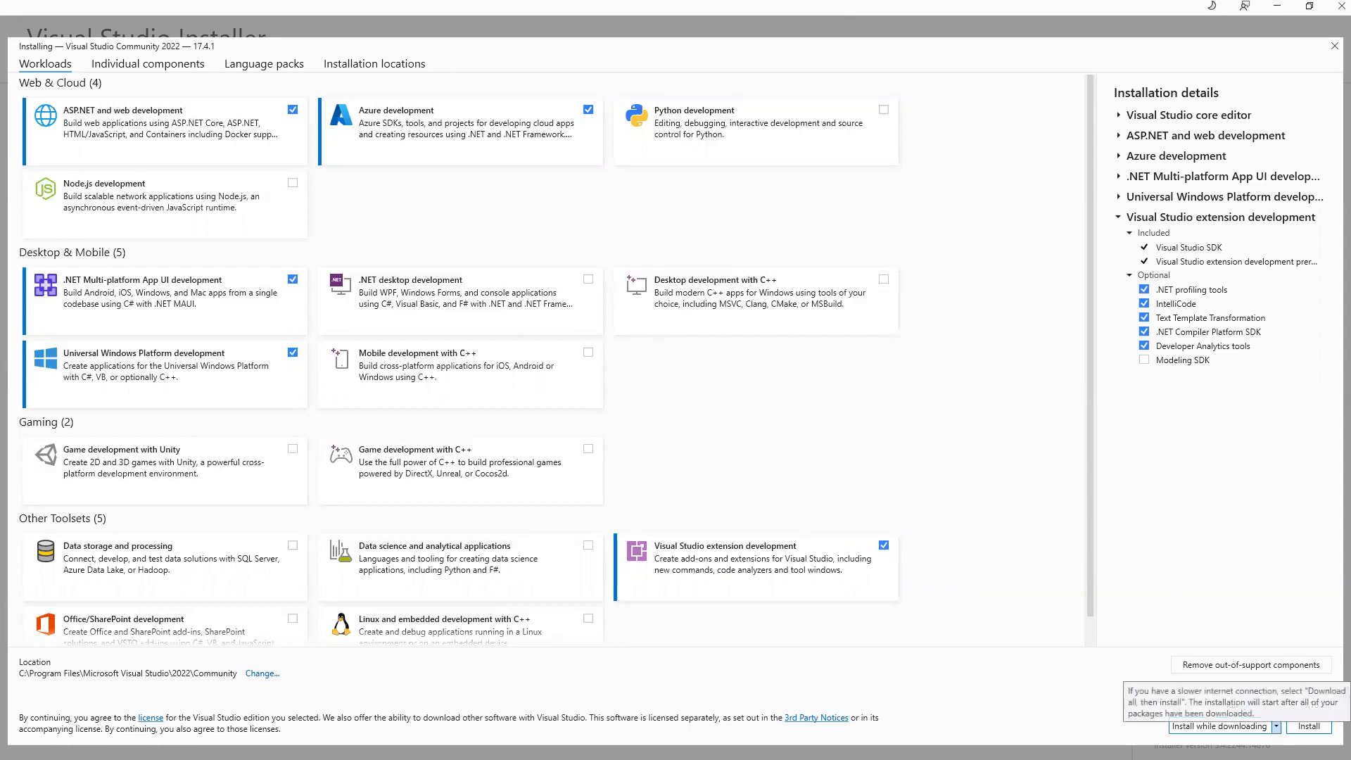
# Install Visual Studio Community 2022 with the selected workloads, installing while downloading.
pyautogui.click(1224, 726)
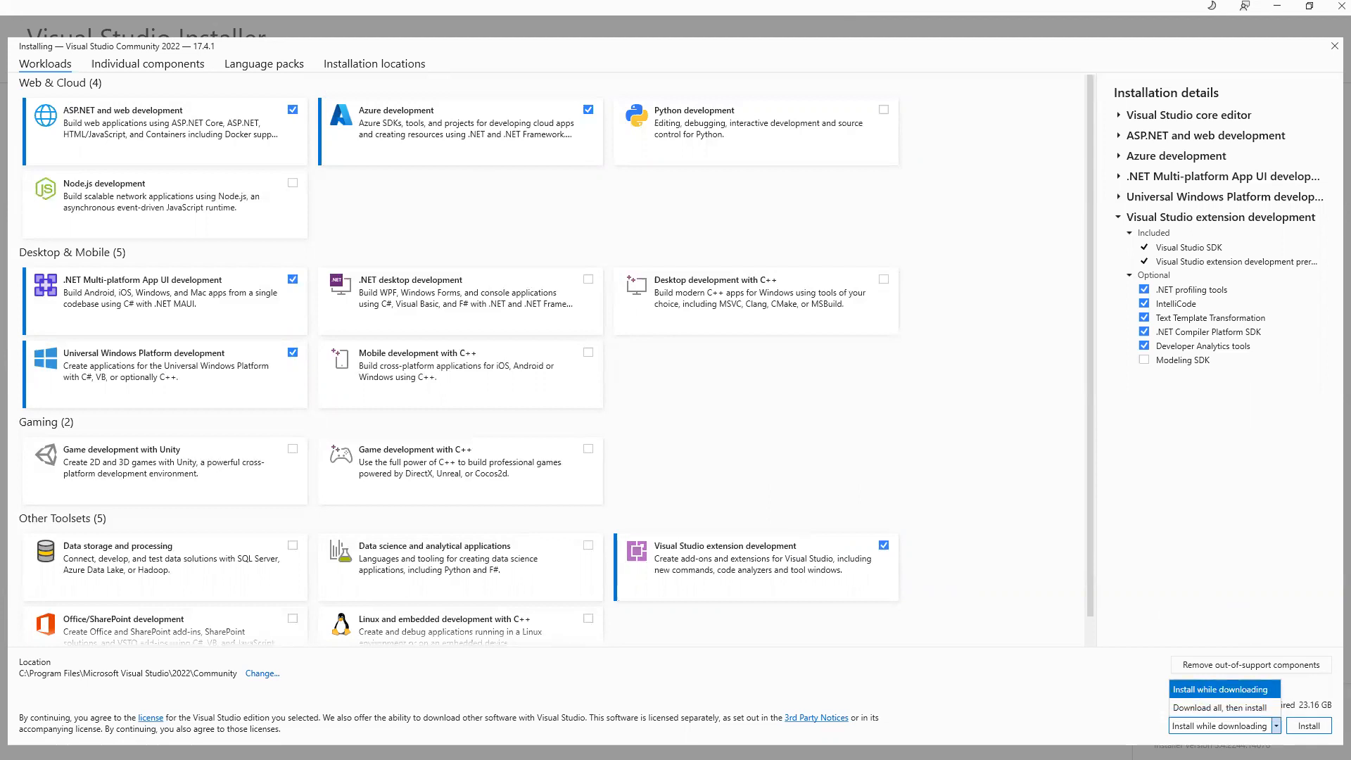
pyautogui.click(1224, 725)
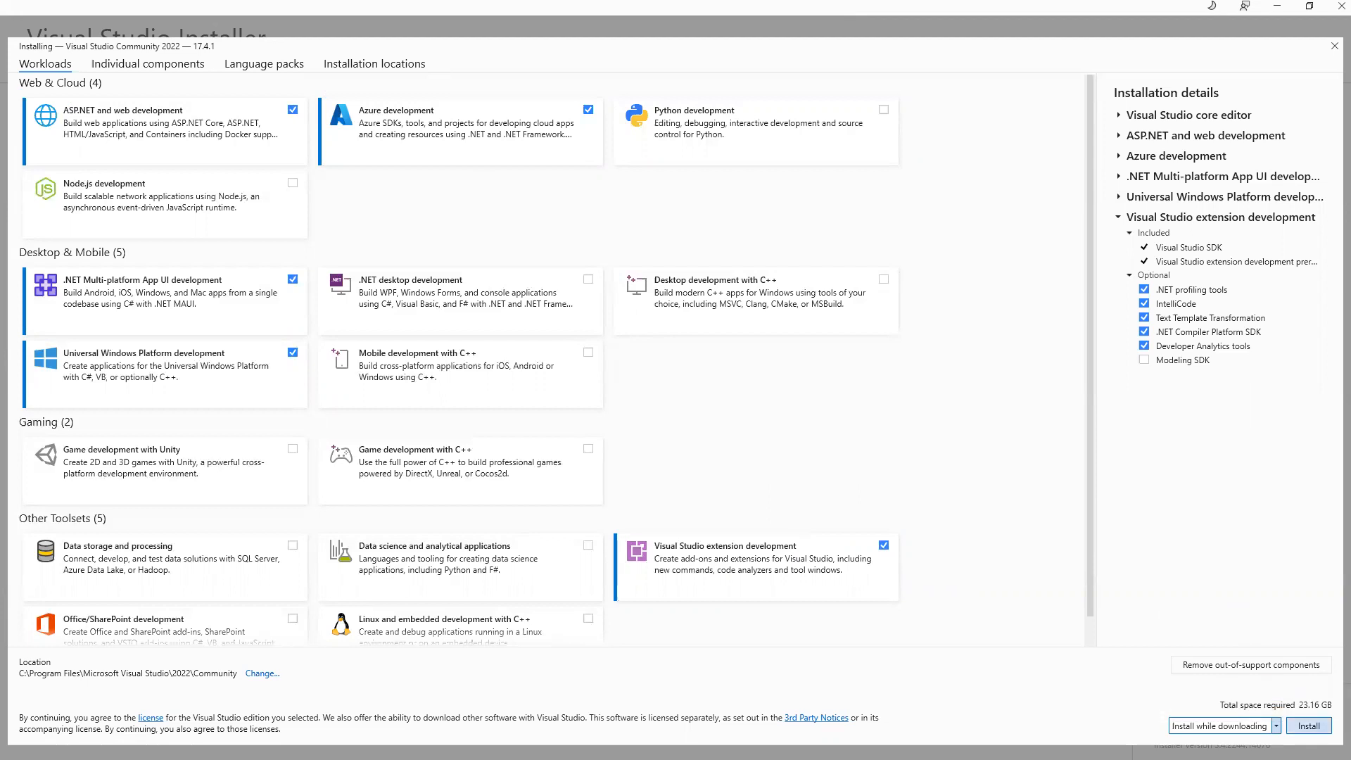
pyautogui.click(1308, 725)
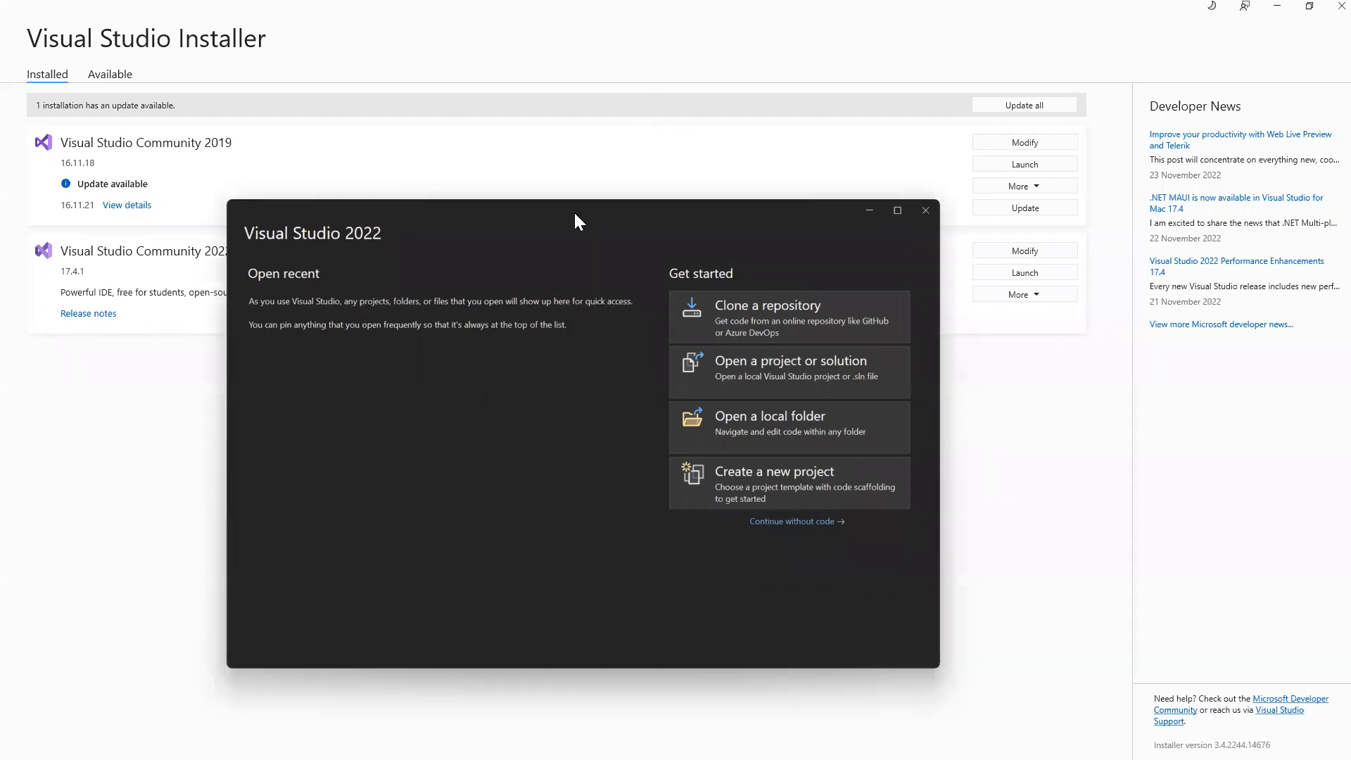
# Close the Visual Studio 2022 start window and launch Community 2019 from the Installed list.
pyautogui.moveTo(574, 215); pyautogui.dragTo(571, 232)
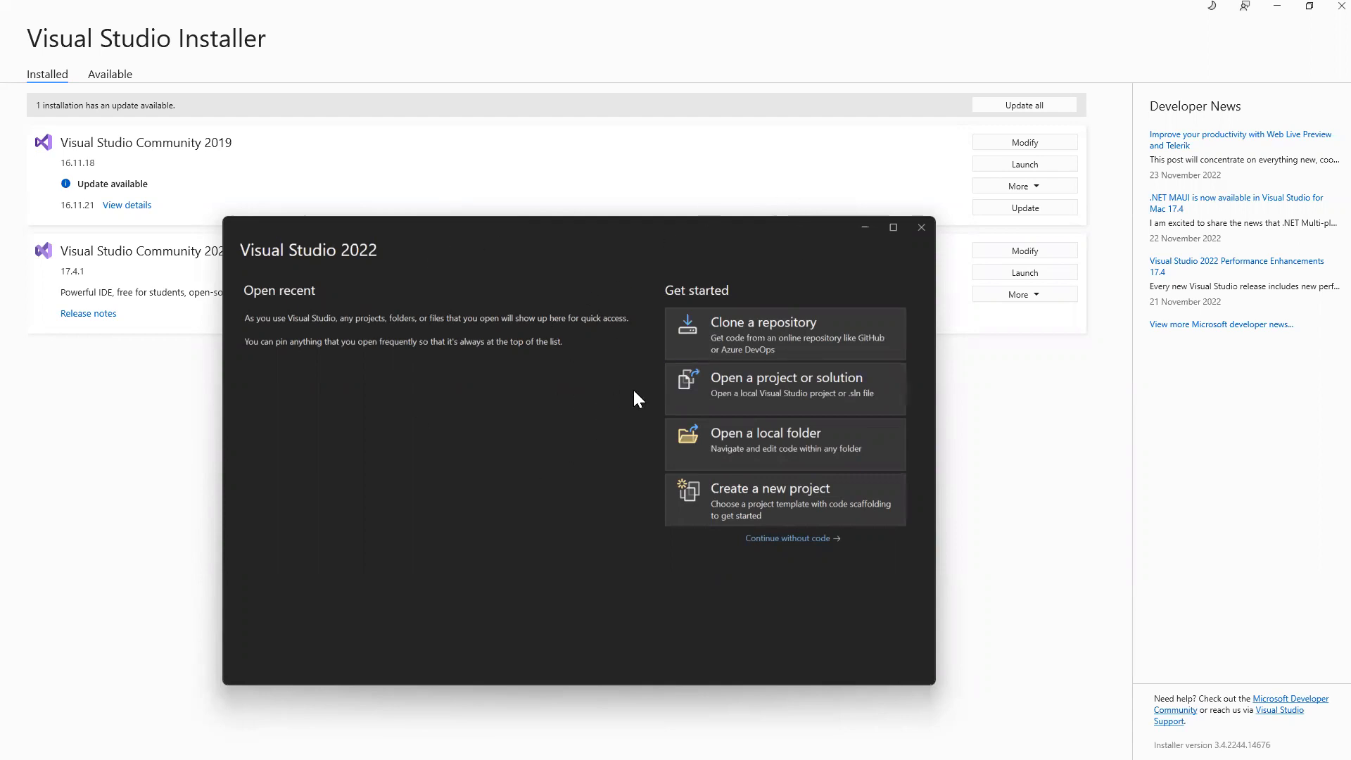
pyautogui.click(919, 225)
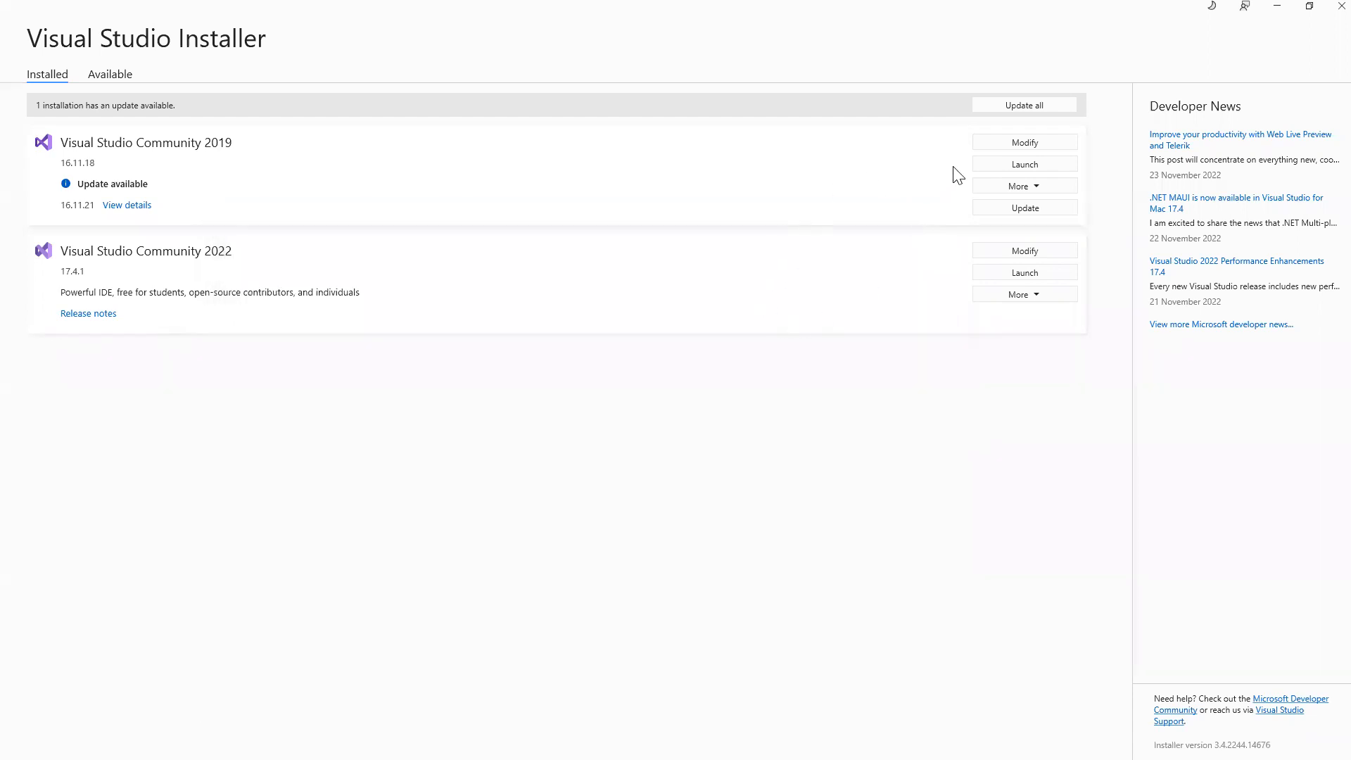
pyautogui.click(1024, 165)
# Launch Visual Studio Community 2022 and reposition its start window.
pyautogui.click(997, 272)
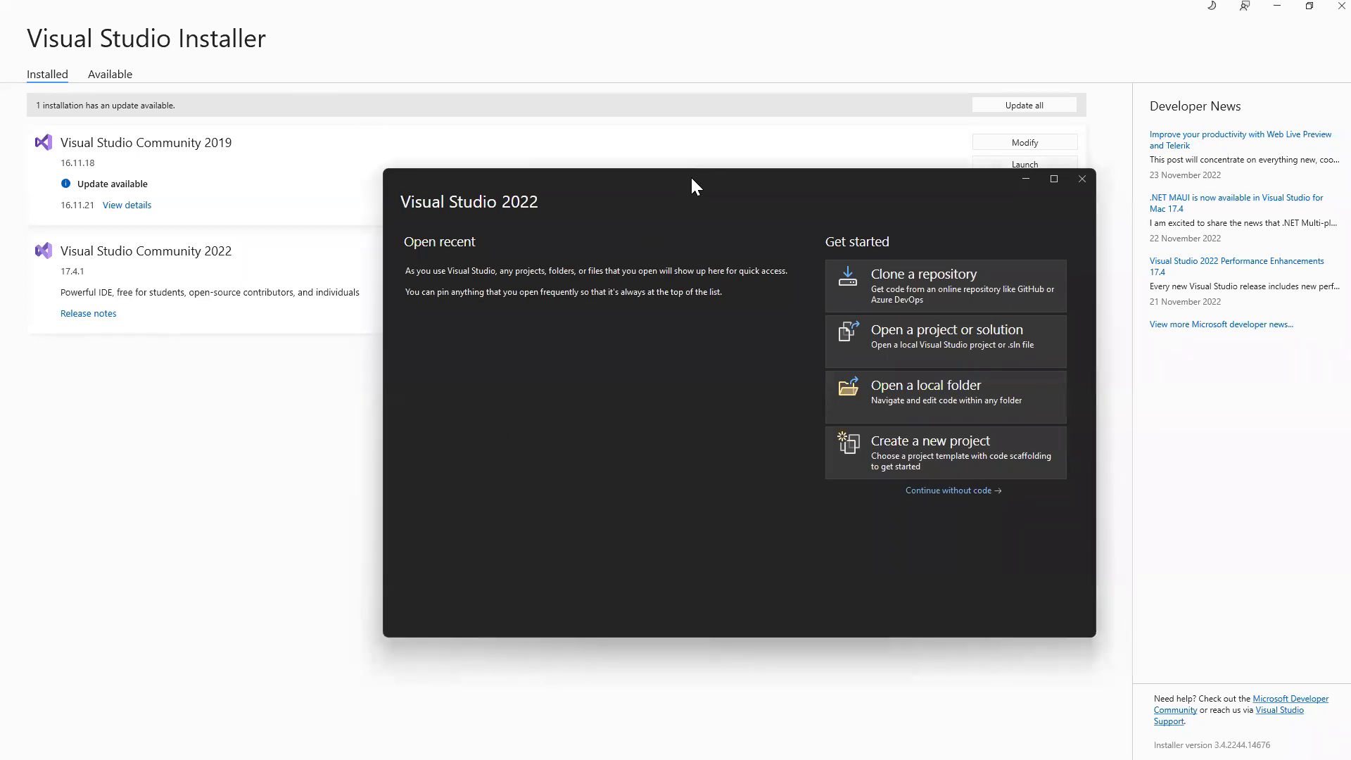
pyautogui.moveTo(693, 177); pyautogui.dragTo(621, 195)
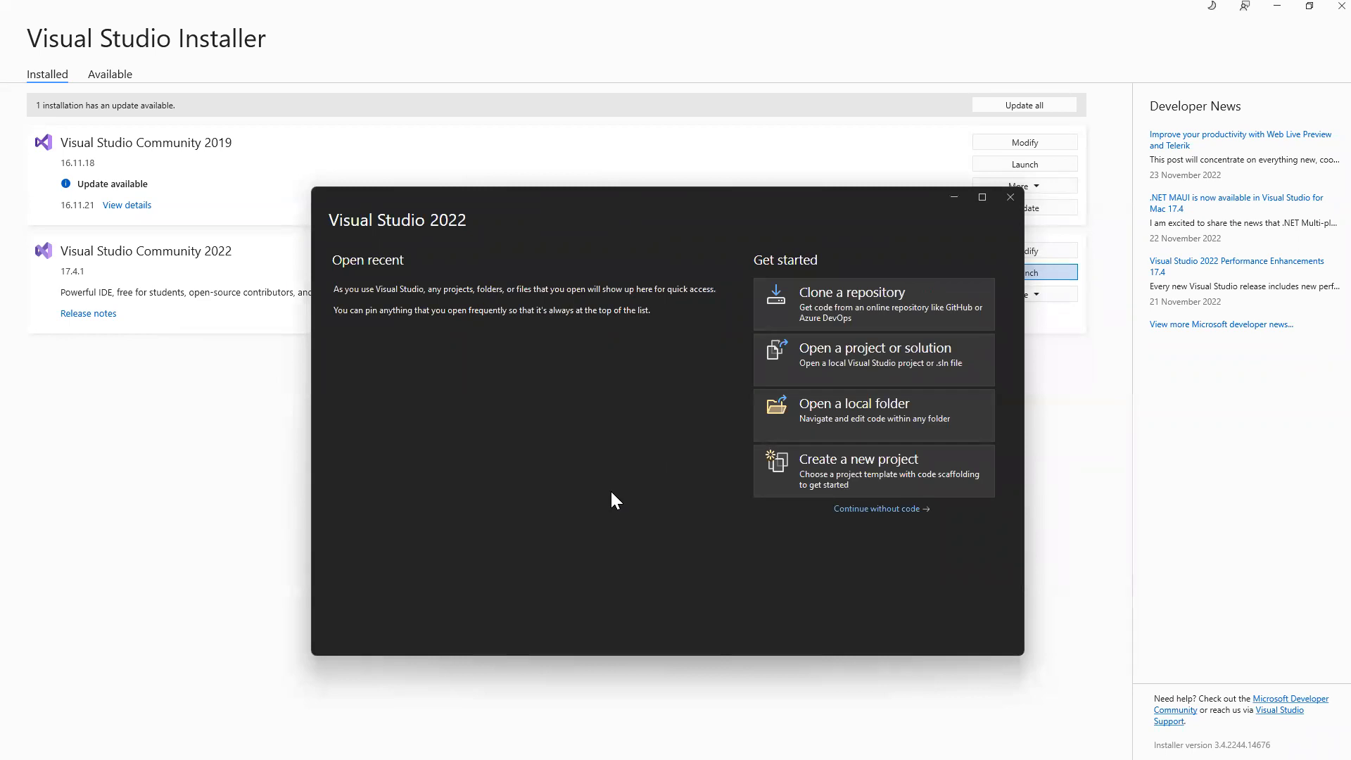
# Continue without code, maximize the IDE, and show the signed-in account details.
pyautogui.click(852, 510)
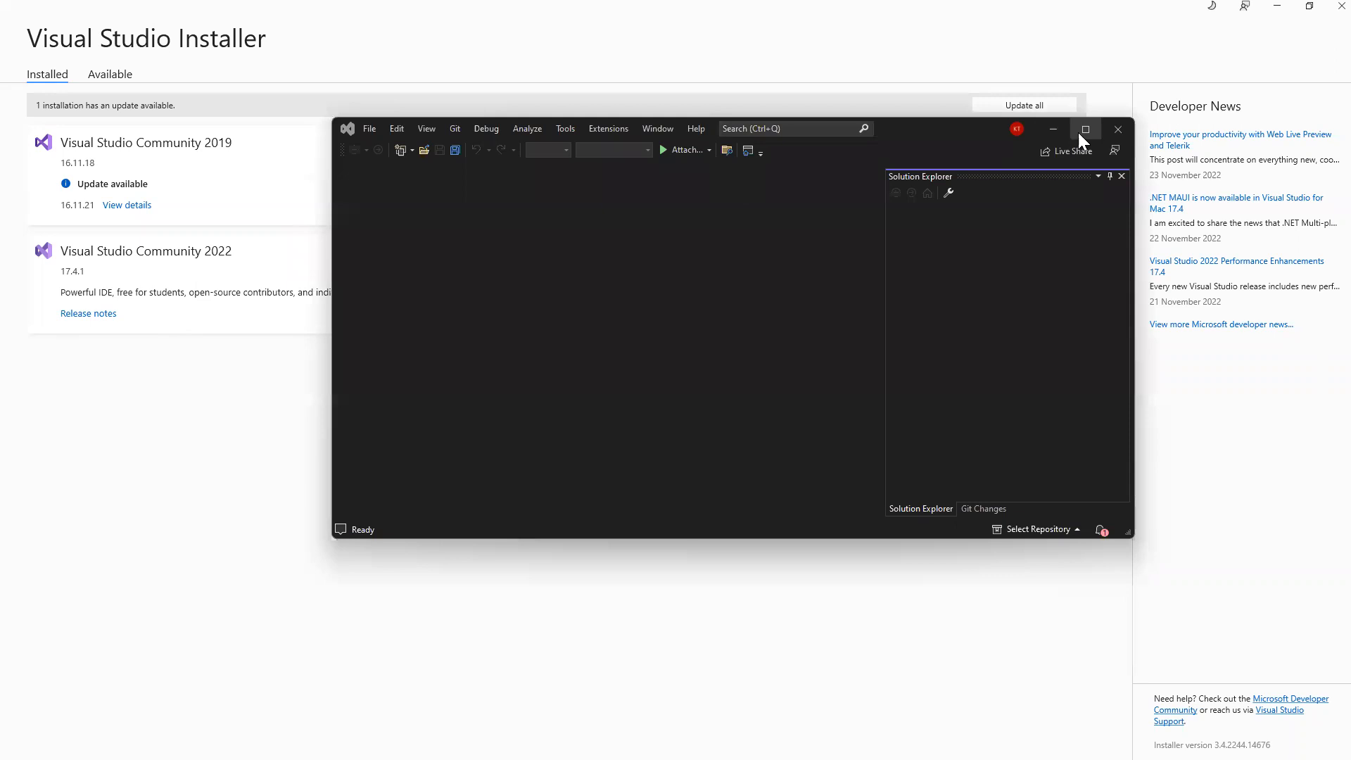
pyautogui.click(1078, 133)
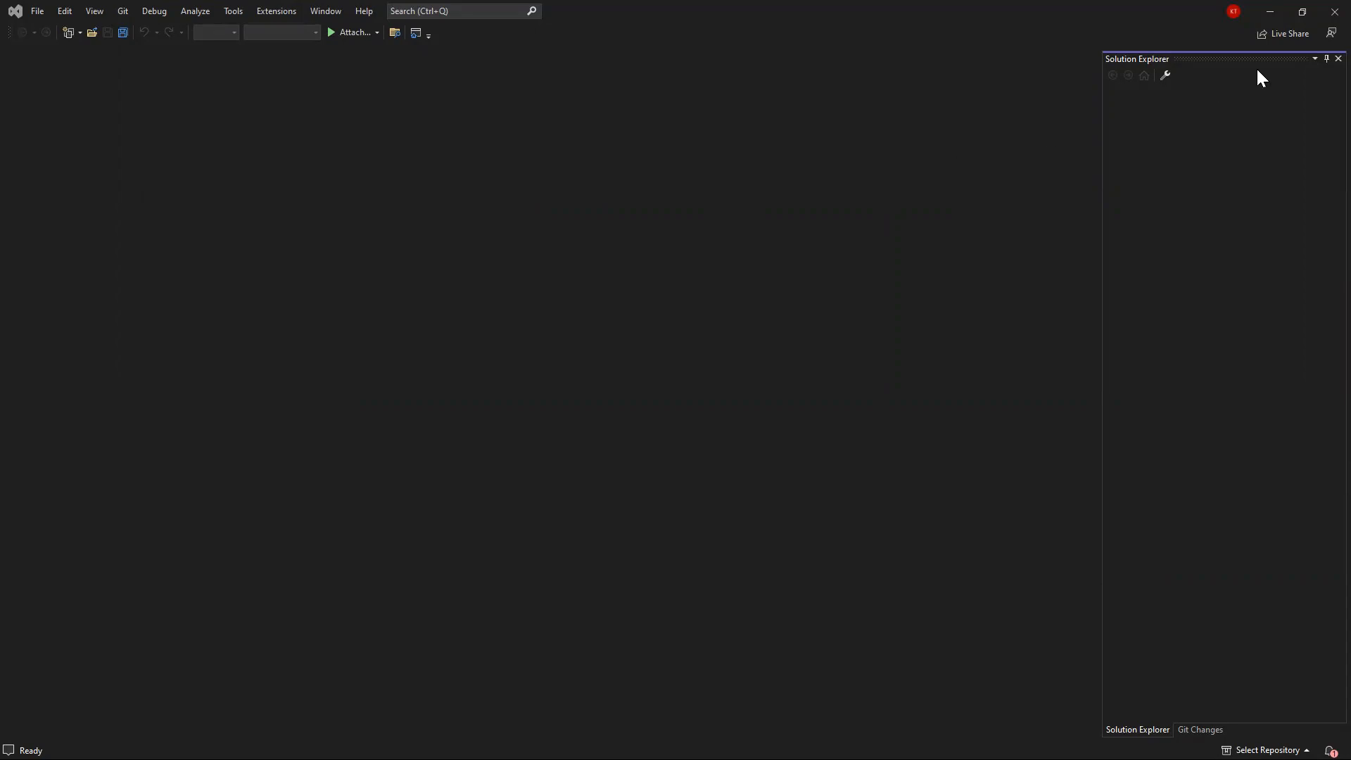
pyautogui.click(1234, 12)
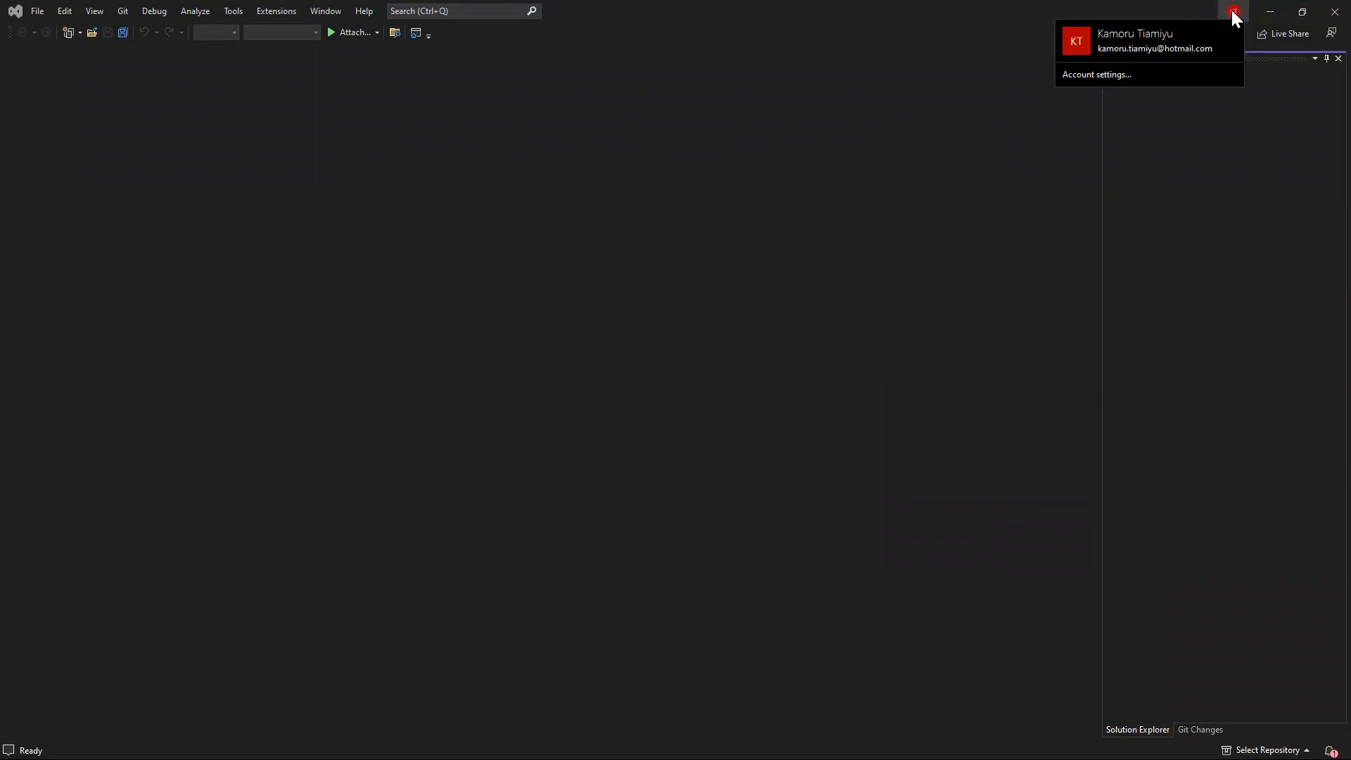
# Sign out of the Microsoft account in Account settings and close the dialog.
pyautogui.click(1113, 77)
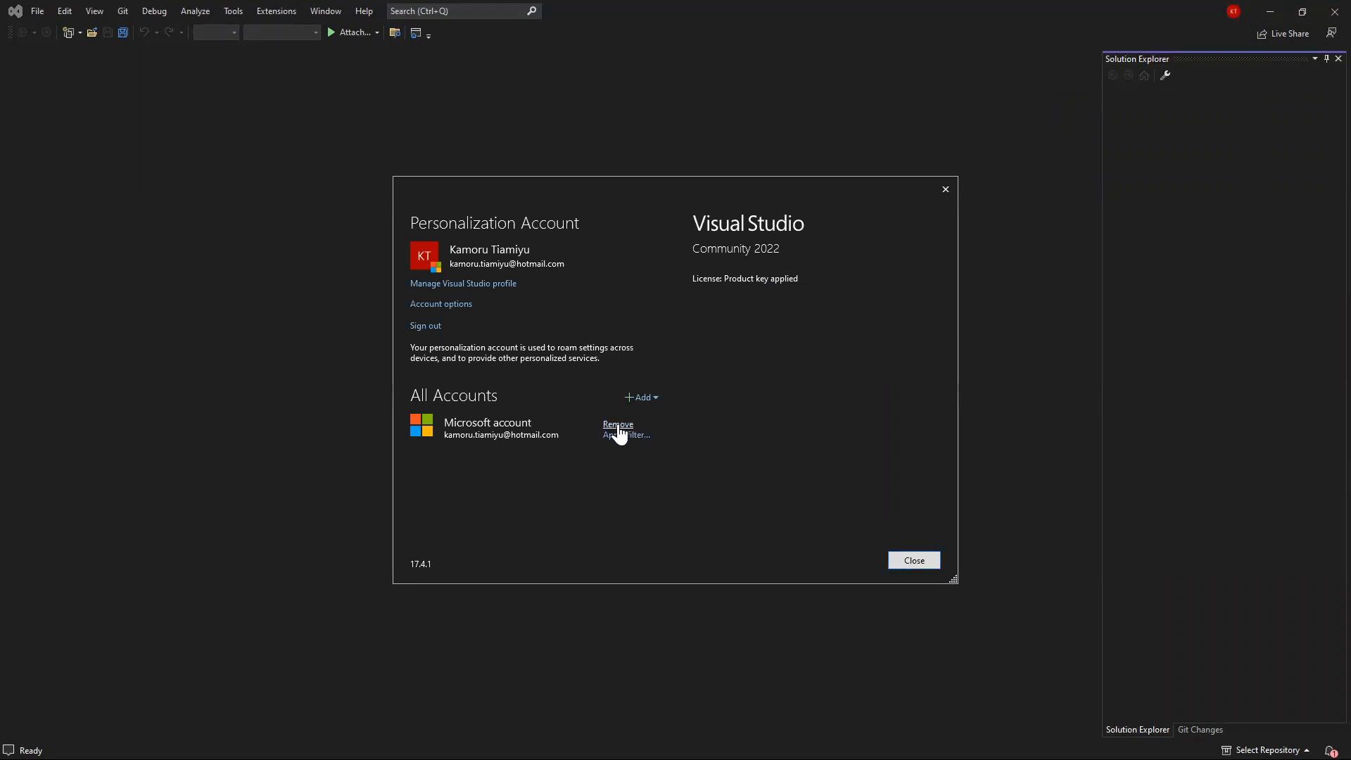
pyautogui.click(428, 326)
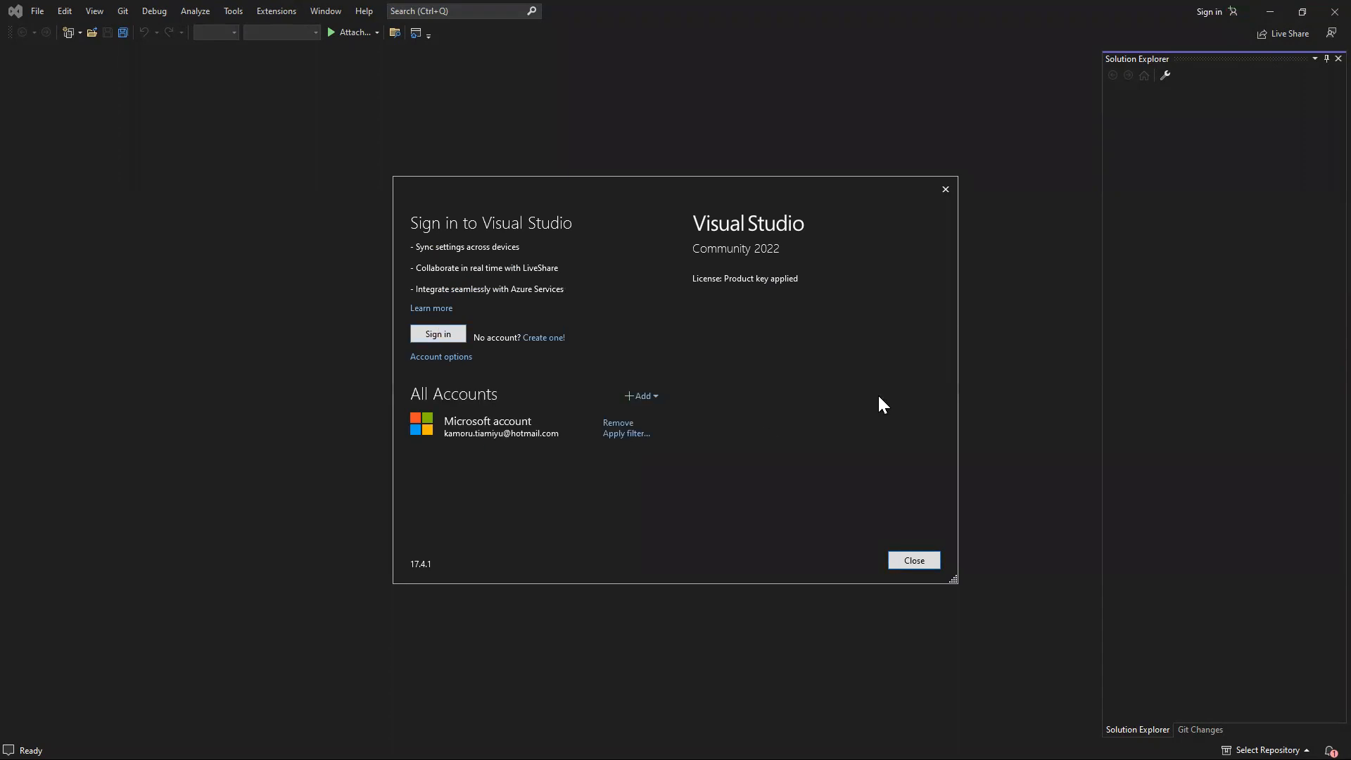
pyautogui.click(944, 190)
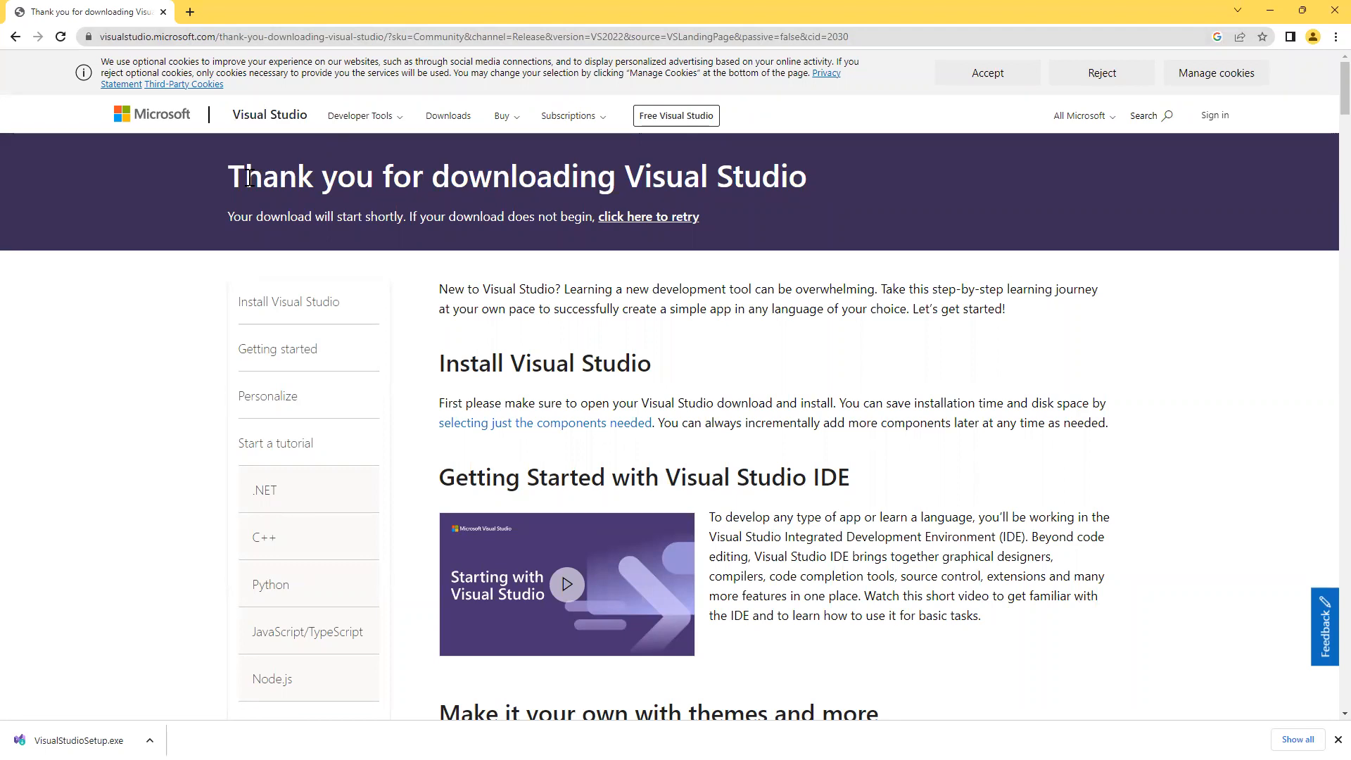
# Search Google for 'hotmail acc' in a new Chrome tab.
pyautogui.click(190, 12)
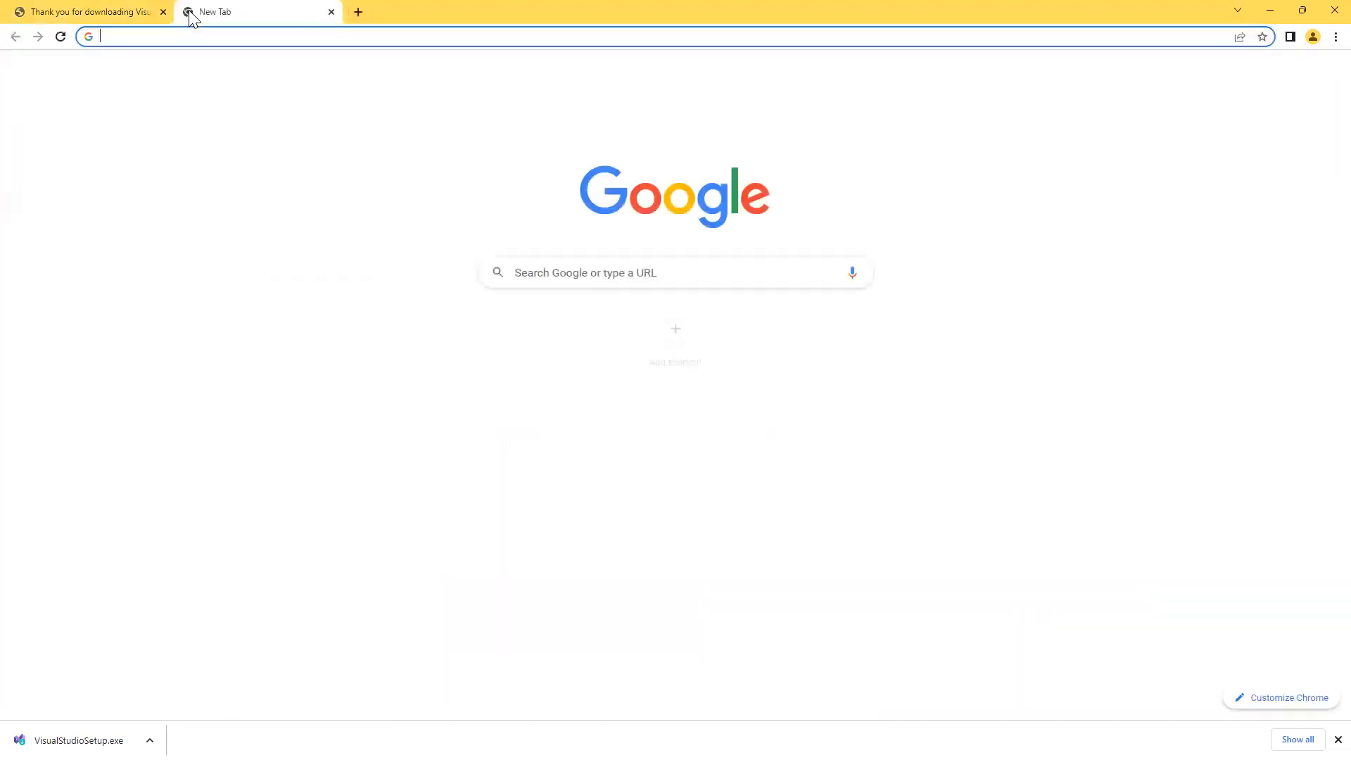
pyautogui.click(535, 273)
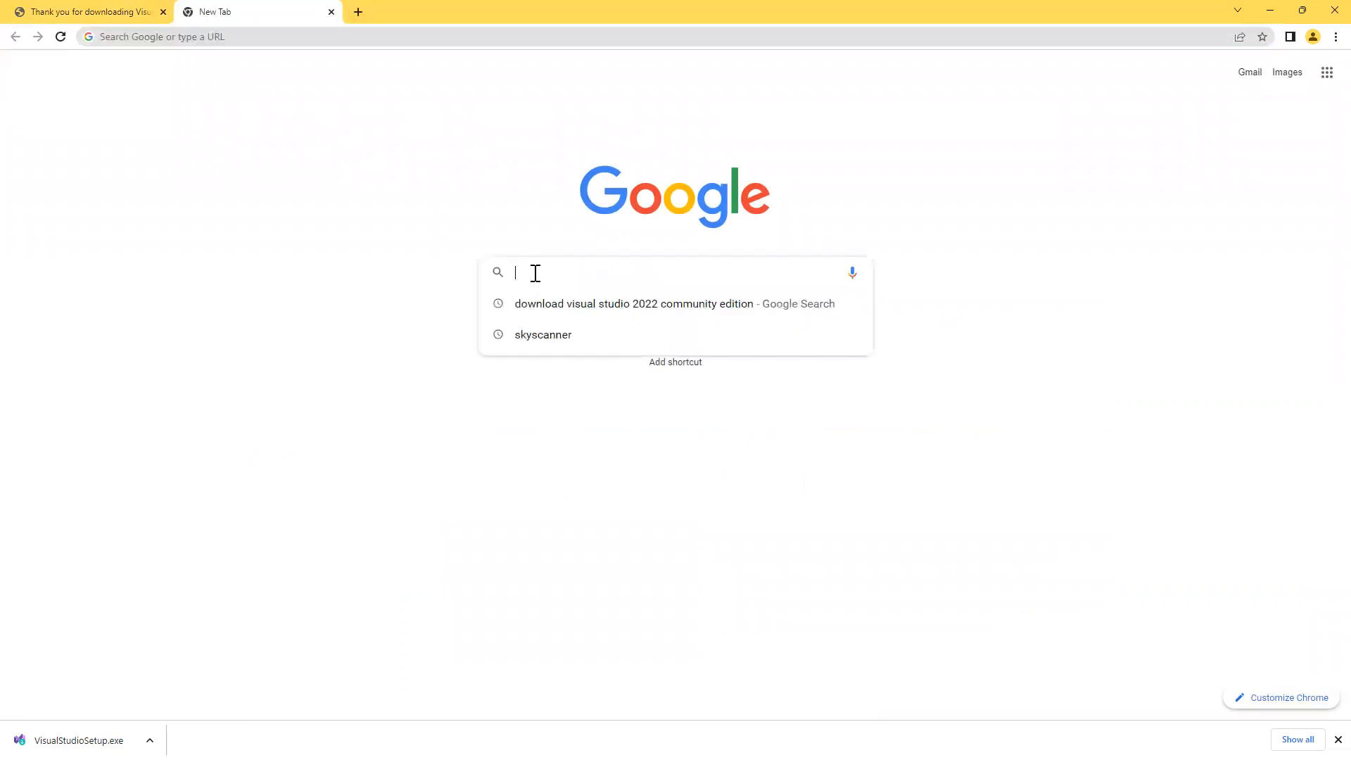
pyautogui.write('hotmai')
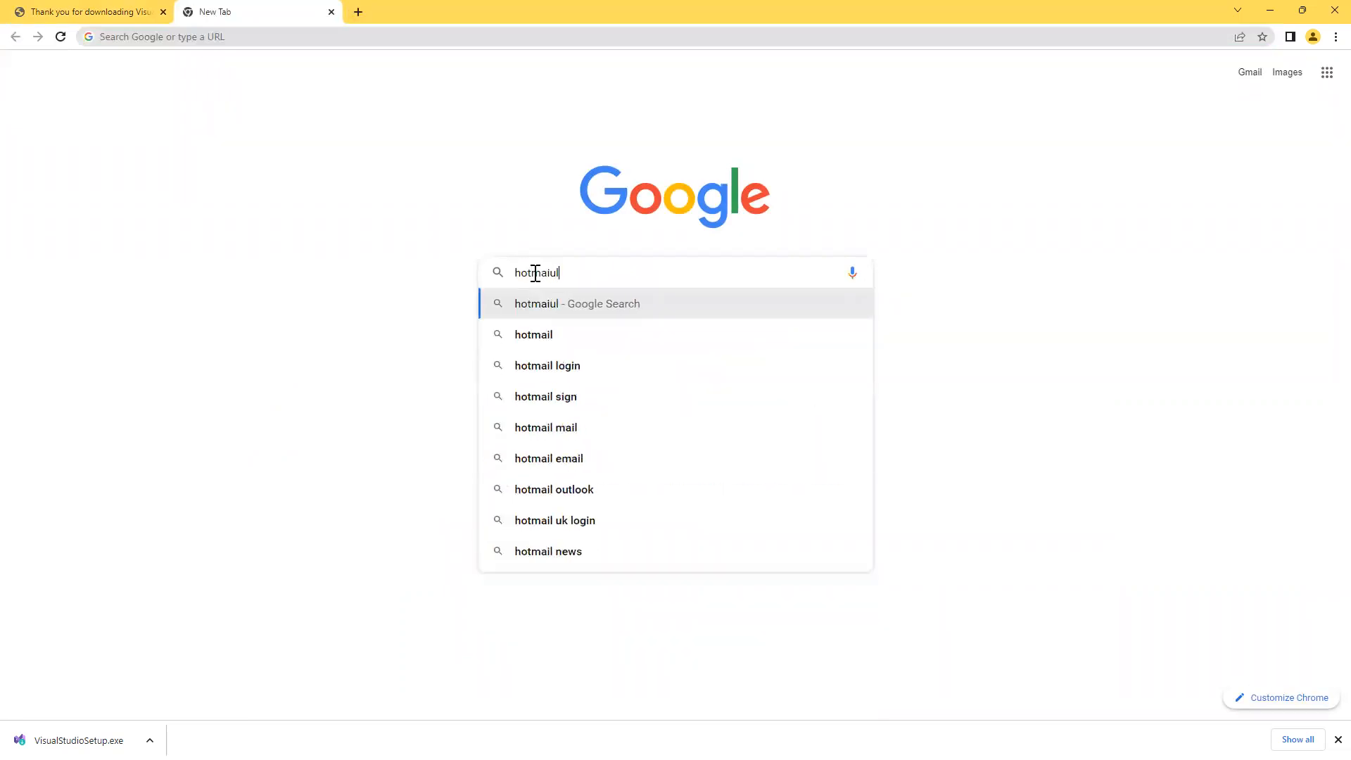
pyautogui.write('l acc')
pyautogui.press('Return')
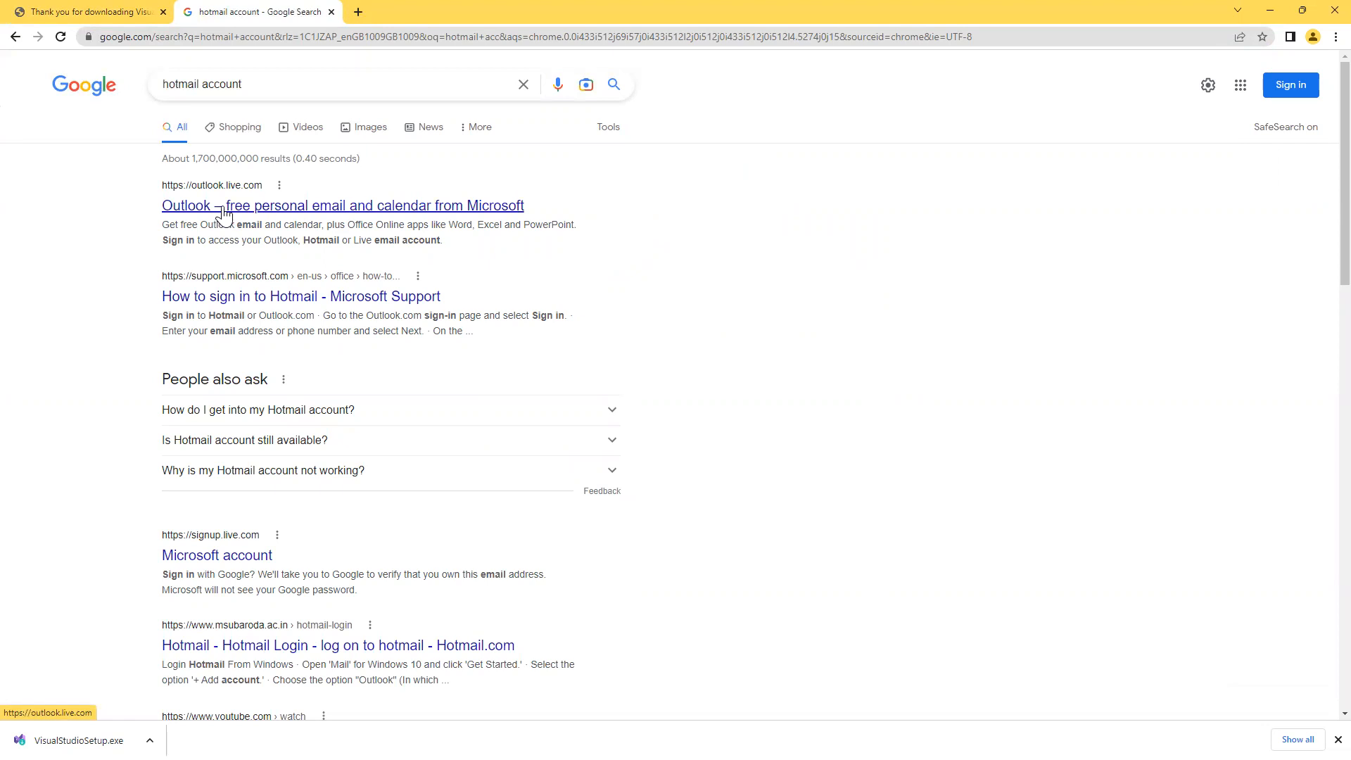
pyautogui.click(222, 209)
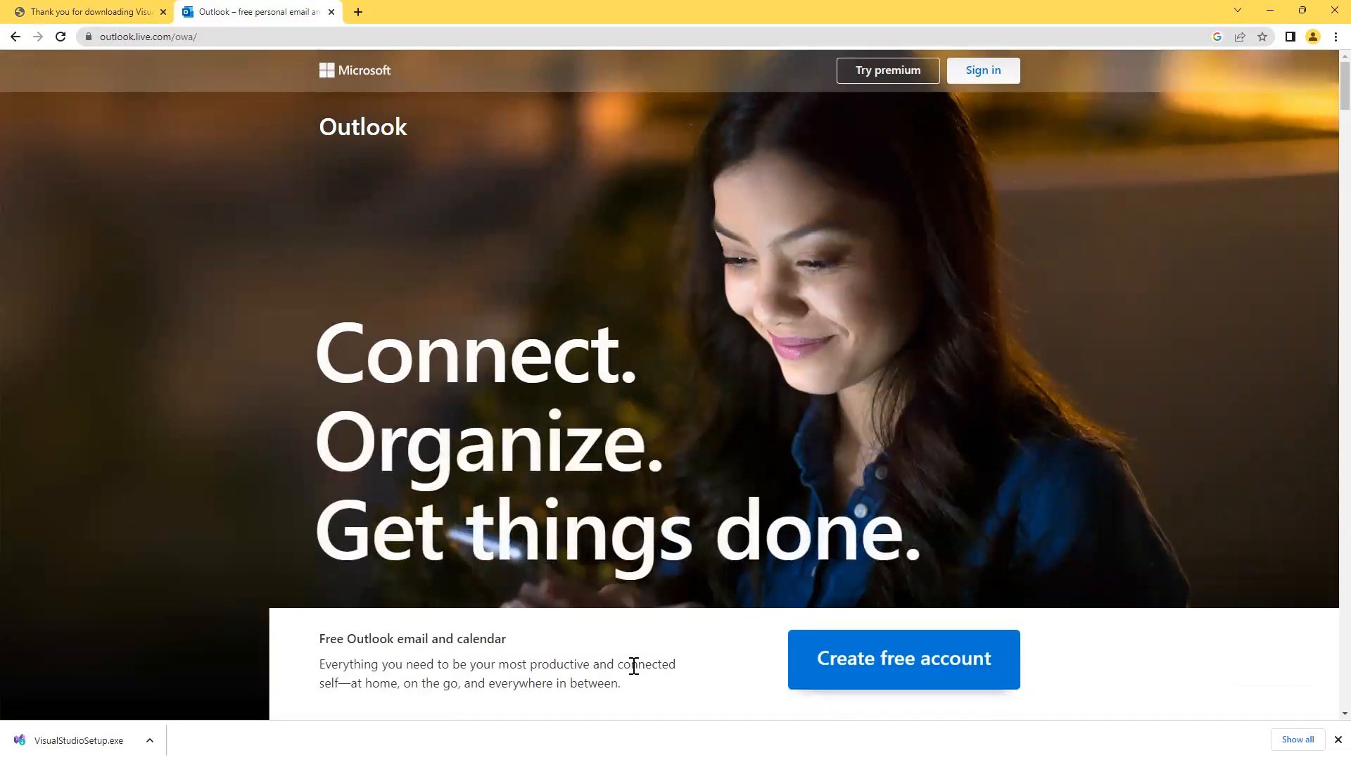
pyautogui.click(876, 675)
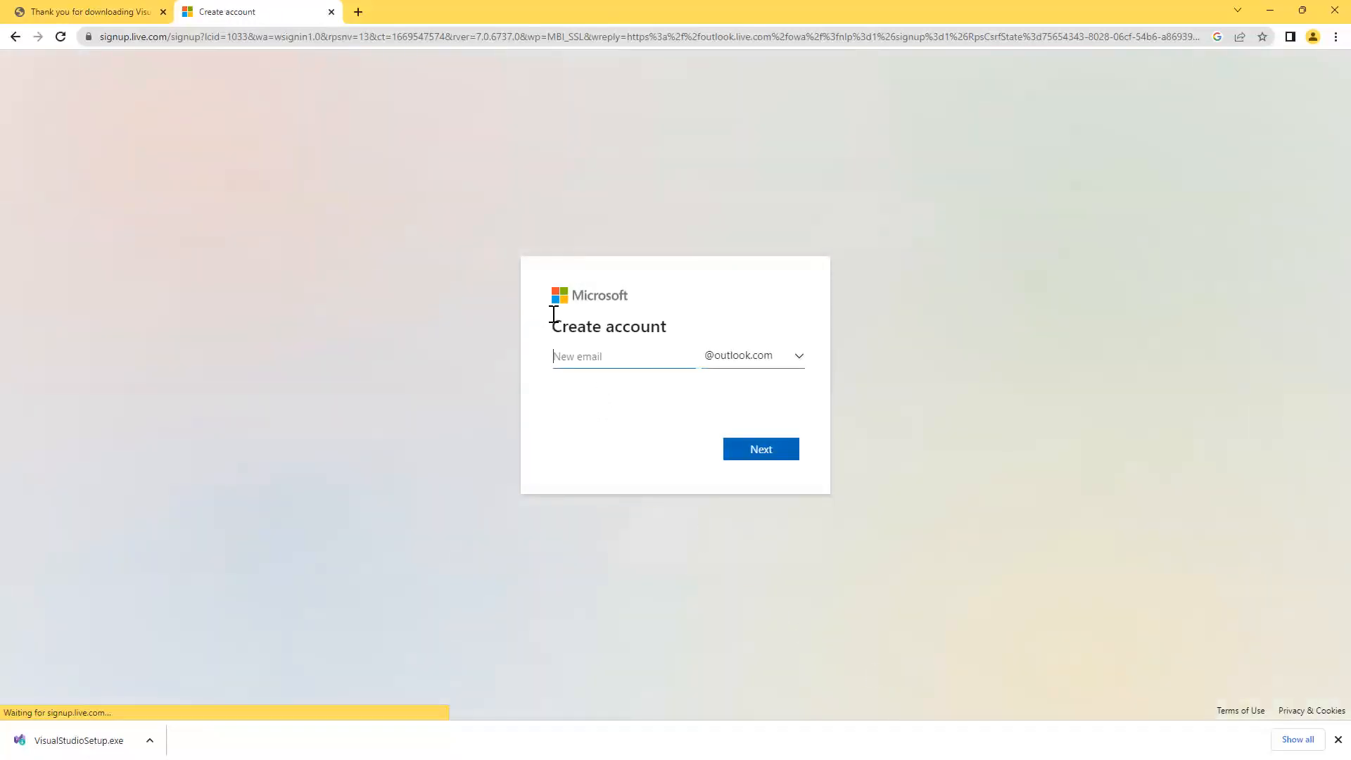
pyautogui.click(801, 365)
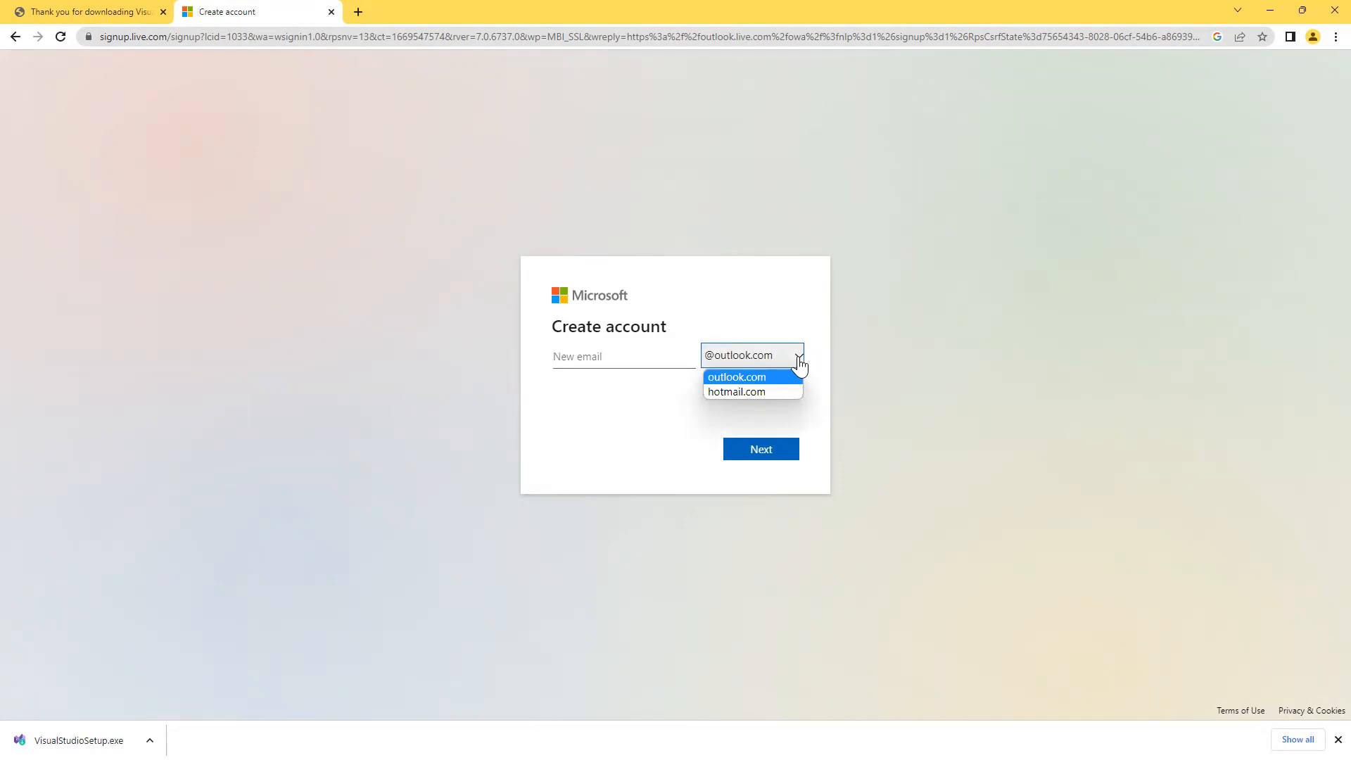
pyautogui.click(746, 392)
pyautogui.click(625, 363)
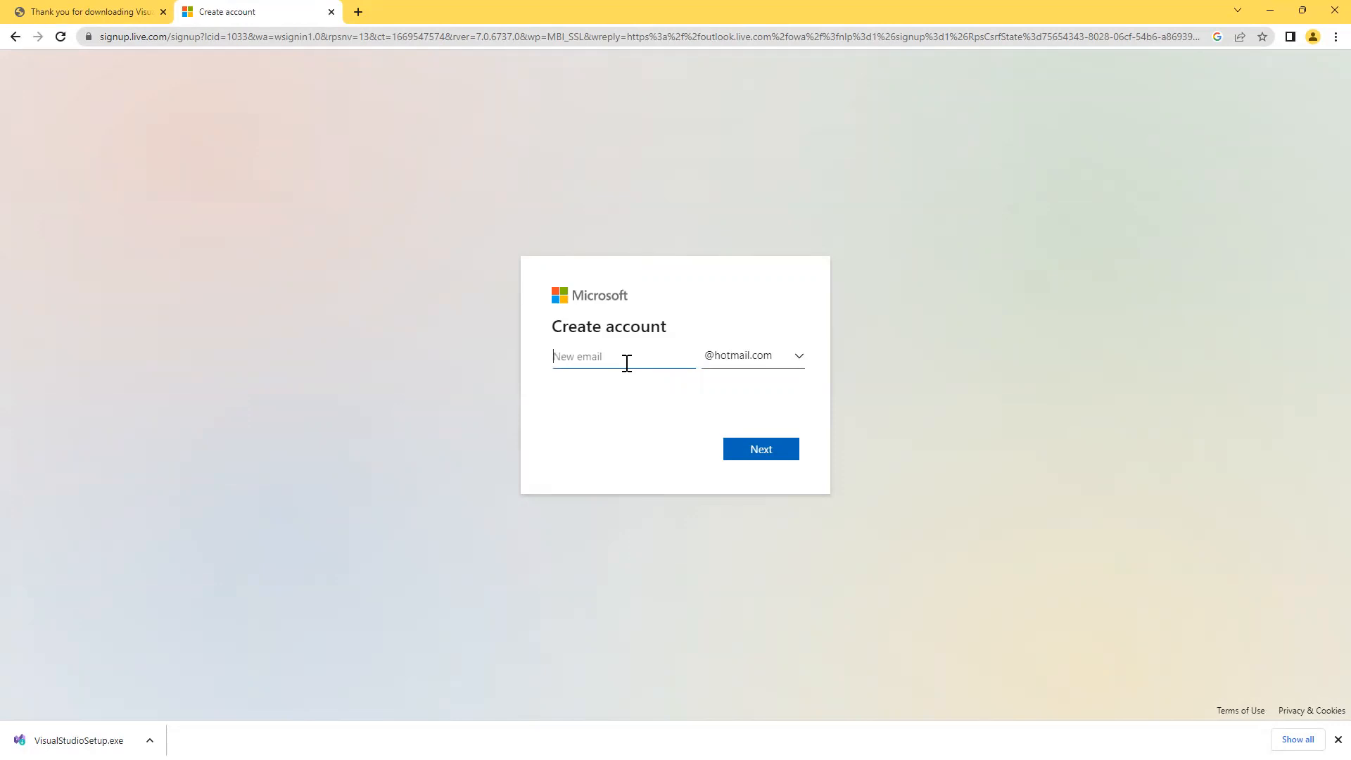
pyautogui.click(754, 451)
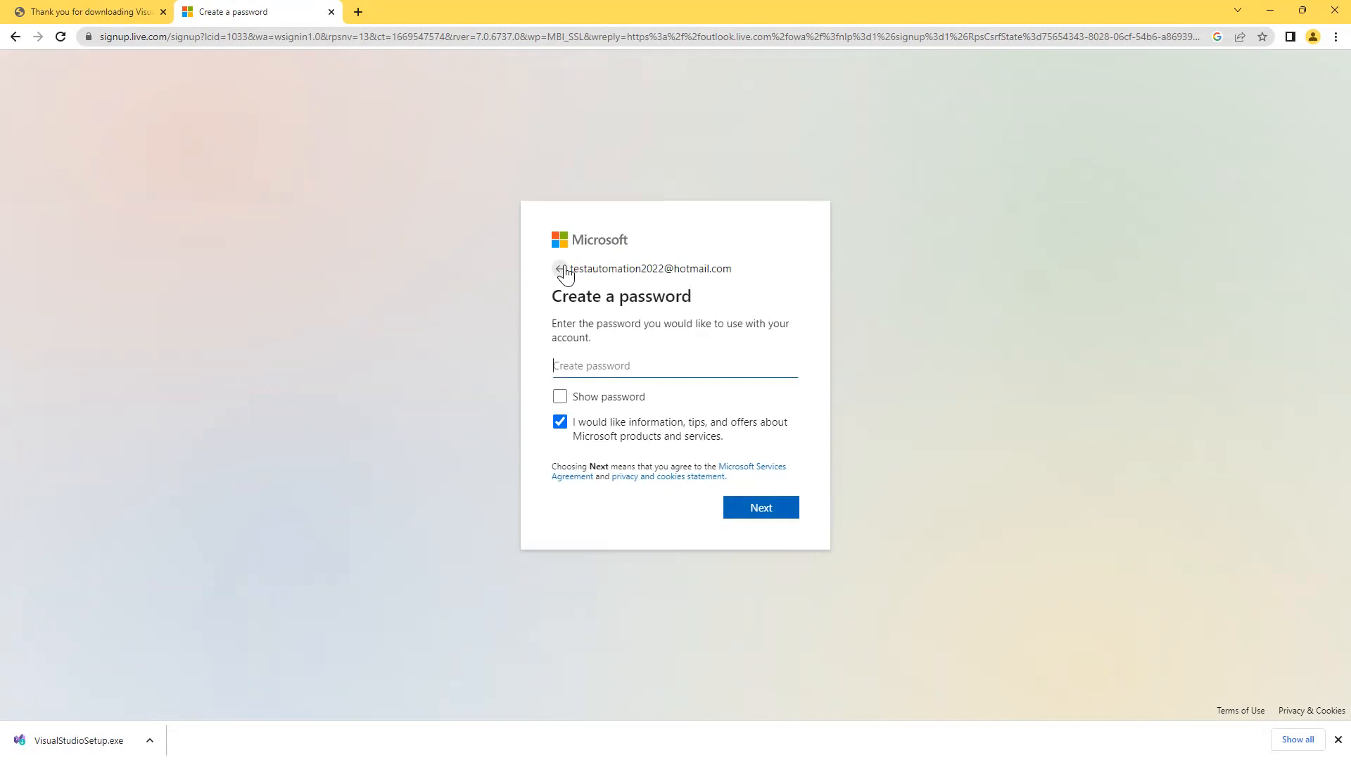
# Copy the new hotmail address shown on the Create a password step.
pyautogui.moveTo(572, 271); pyautogui.dragTo(732, 271)
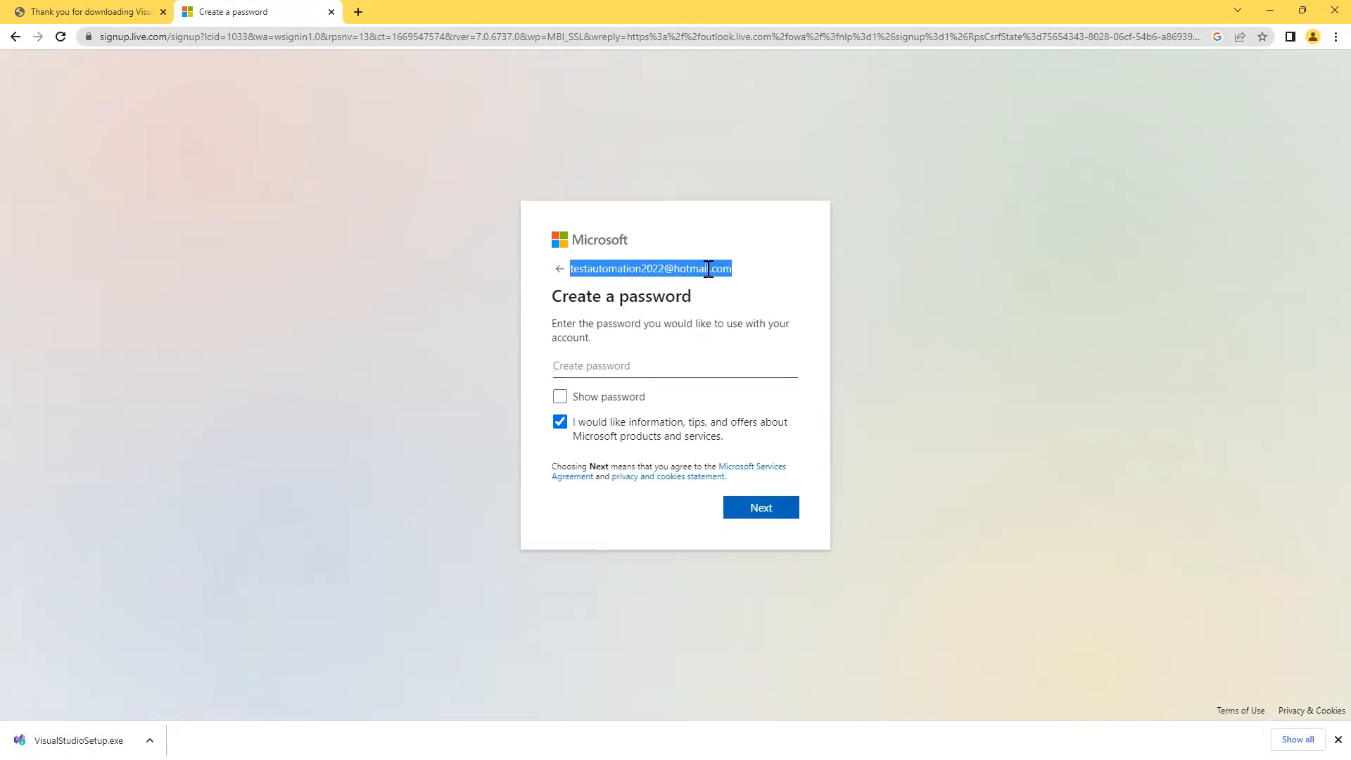
pyautogui.rightClick(707, 270)
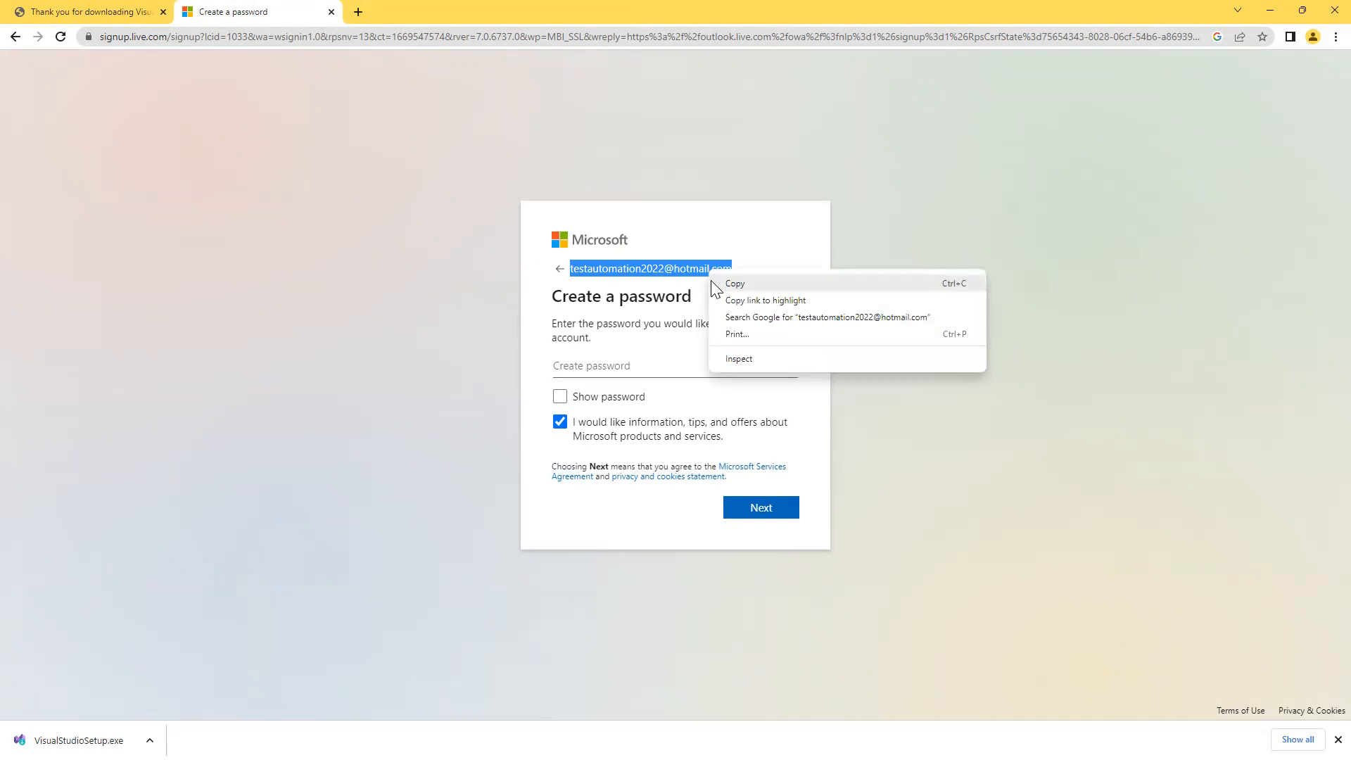
pyautogui.click(729, 283)
pyautogui.click(722, 298)
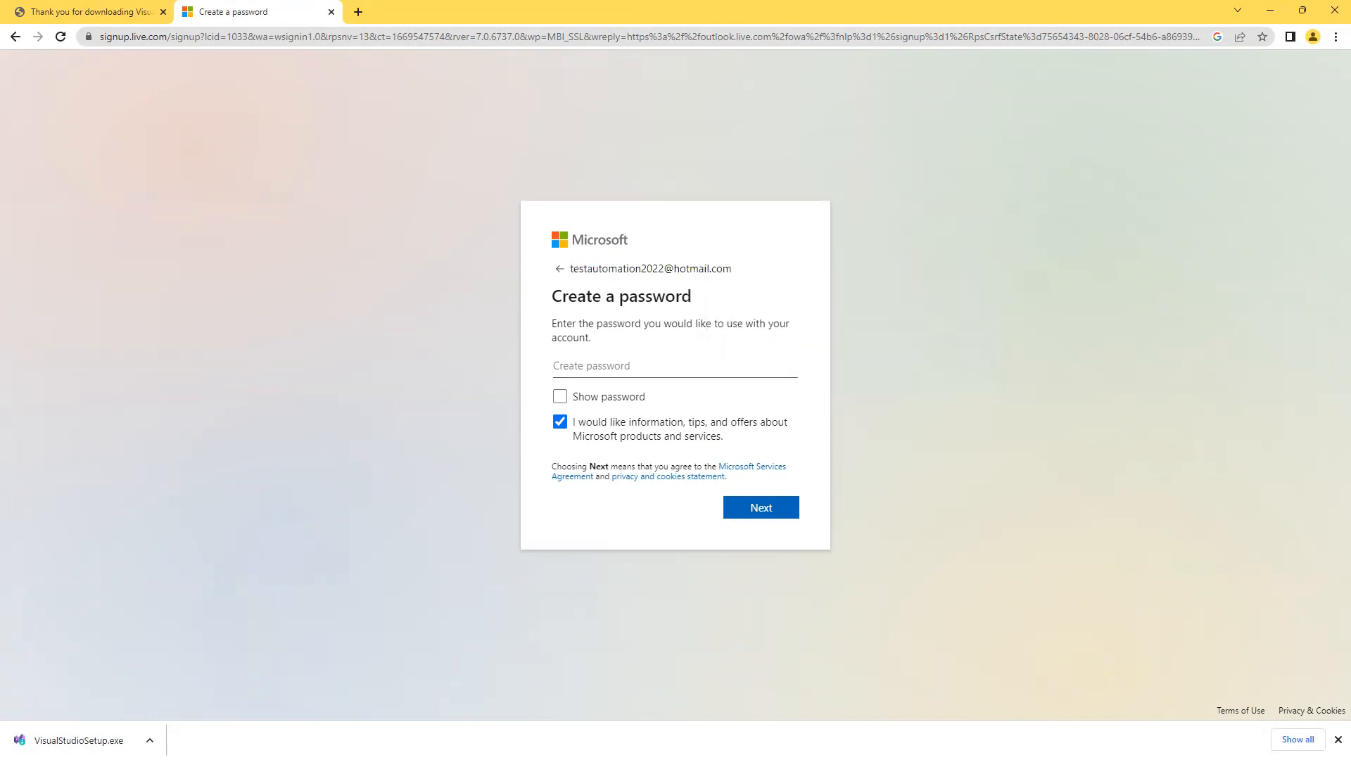
# Paste the new hotmail address below the Visual Studio URL in Notepad, then minimize it.
pyautogui.hotkey('alt', 'Tab')
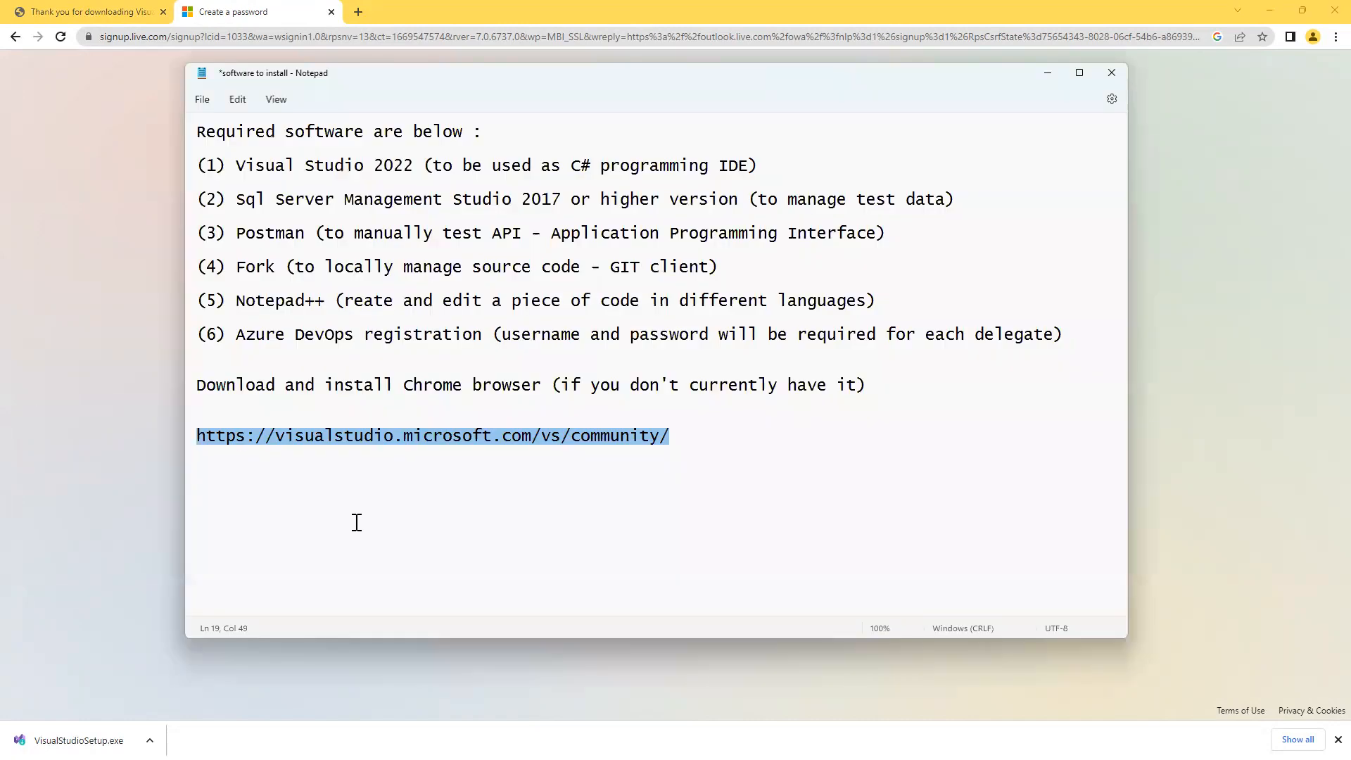
pyautogui.click(727, 453)
pyautogui.press('Return')
pyautogui.press('Return')
pyautogui.hotkey('ctrl', 'v')
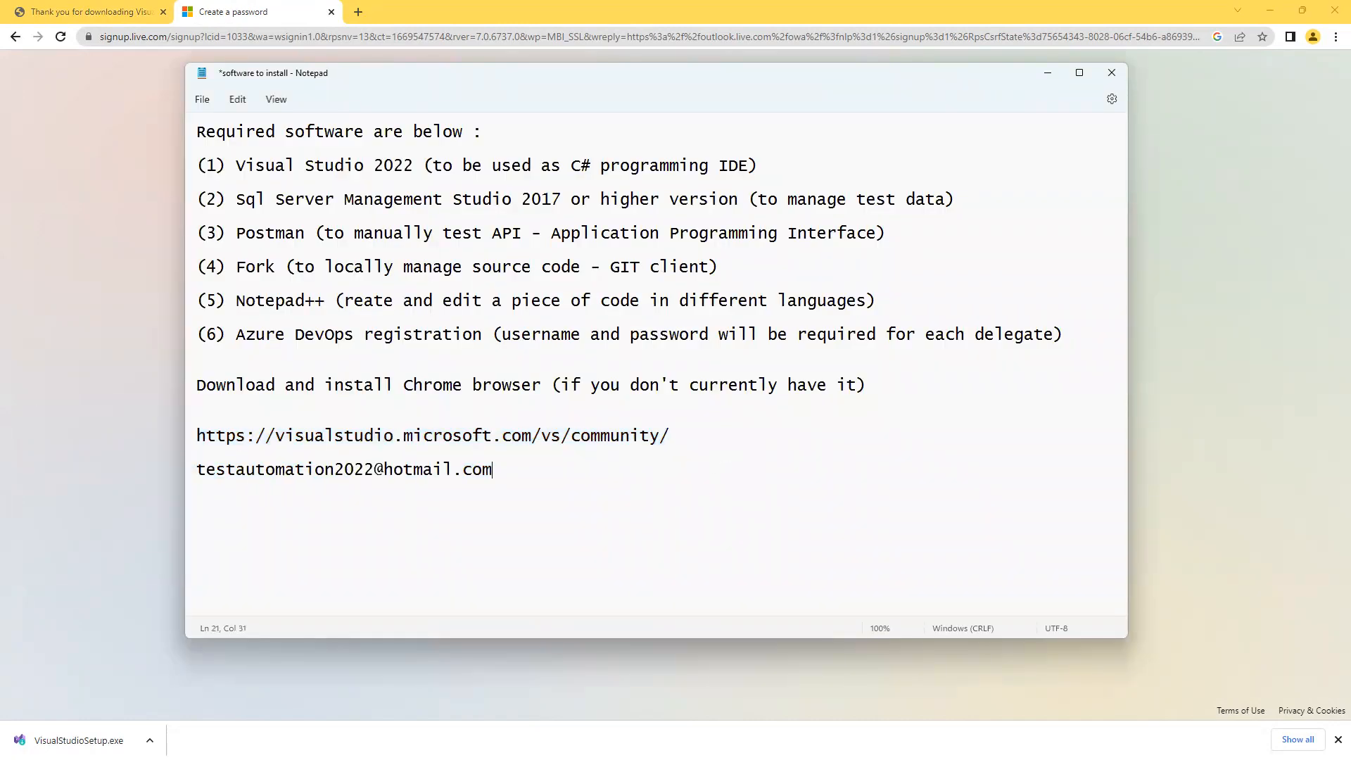
pyautogui.click(1048, 73)
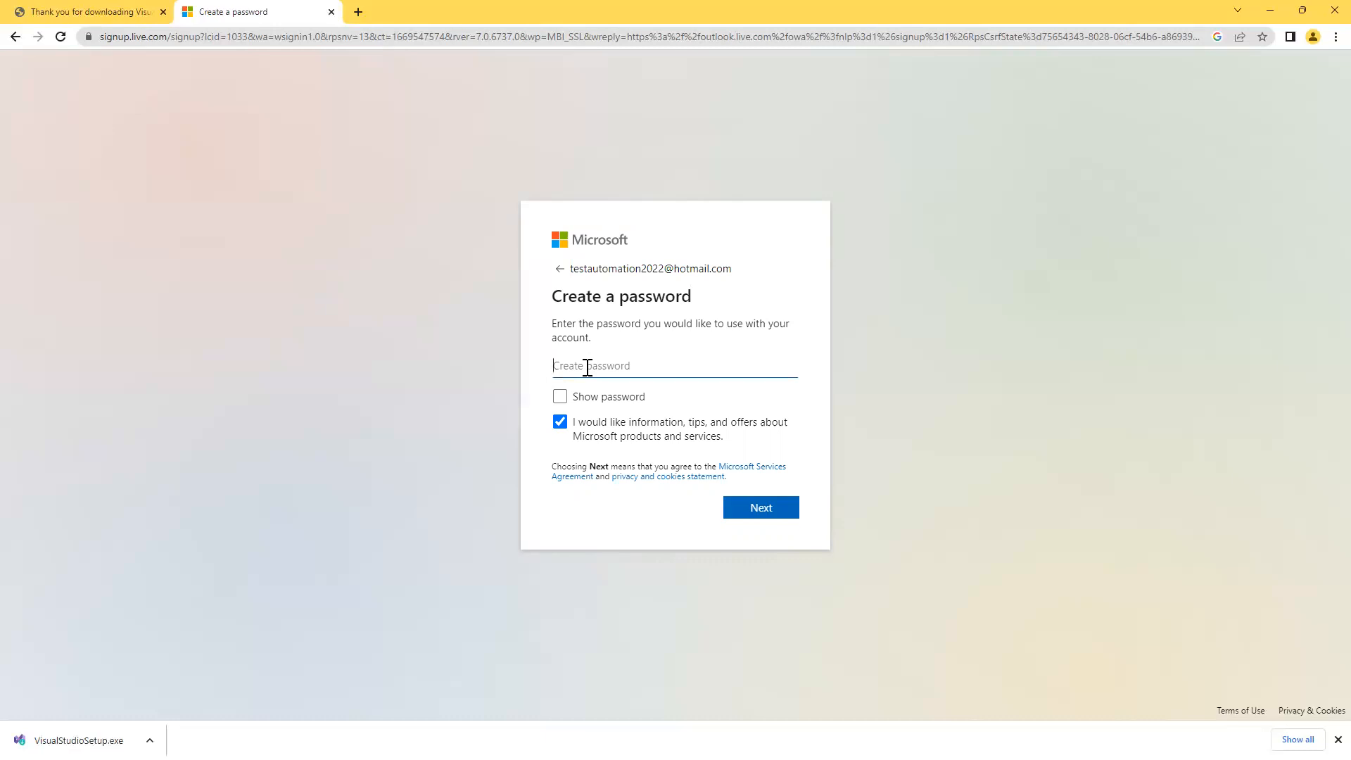
# Set the new account's password and opt out of Microsoft marketing offers.
pyautogui.write('•••••••••••••')
pyautogui.click(560, 422)
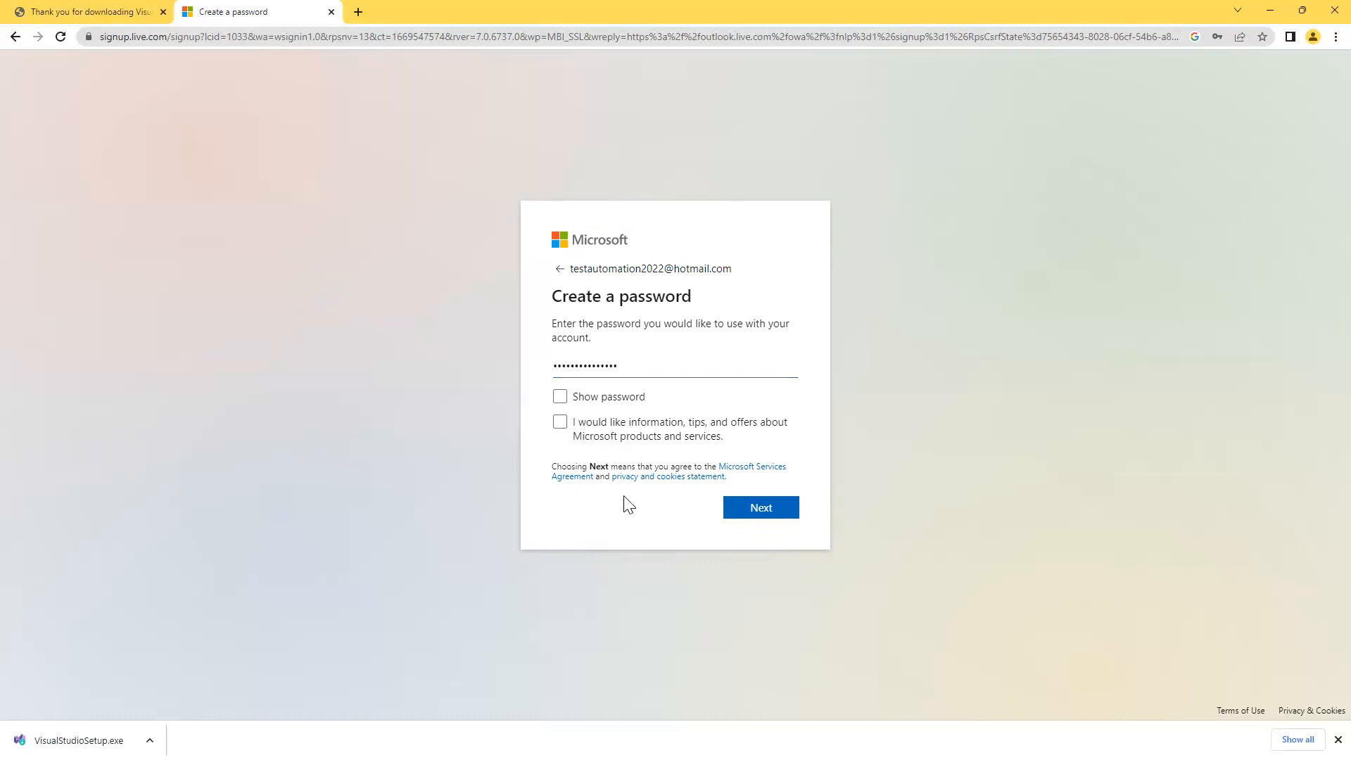
pyautogui.click(757, 508)
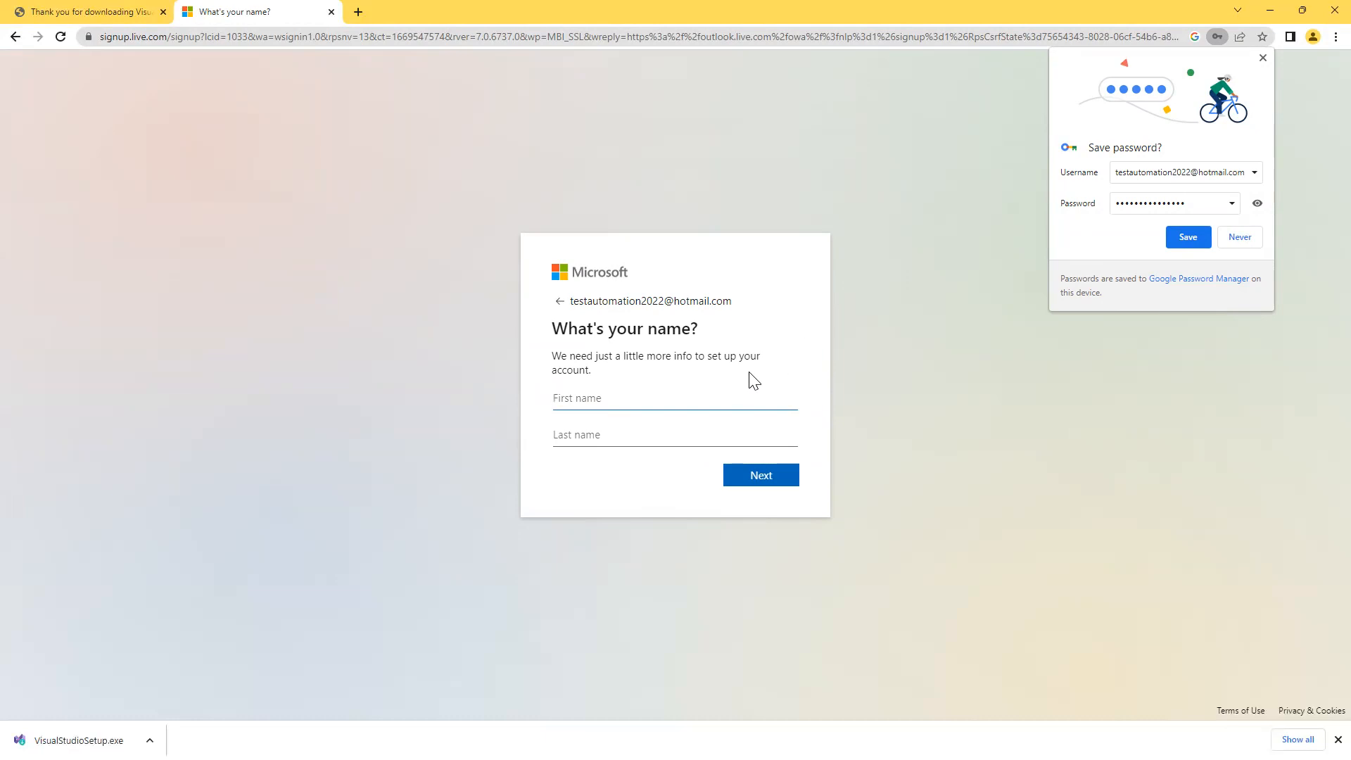
# Save the password in Chrome and enter 'TestAutomation' as the first name.
pyautogui.click(1187, 239)
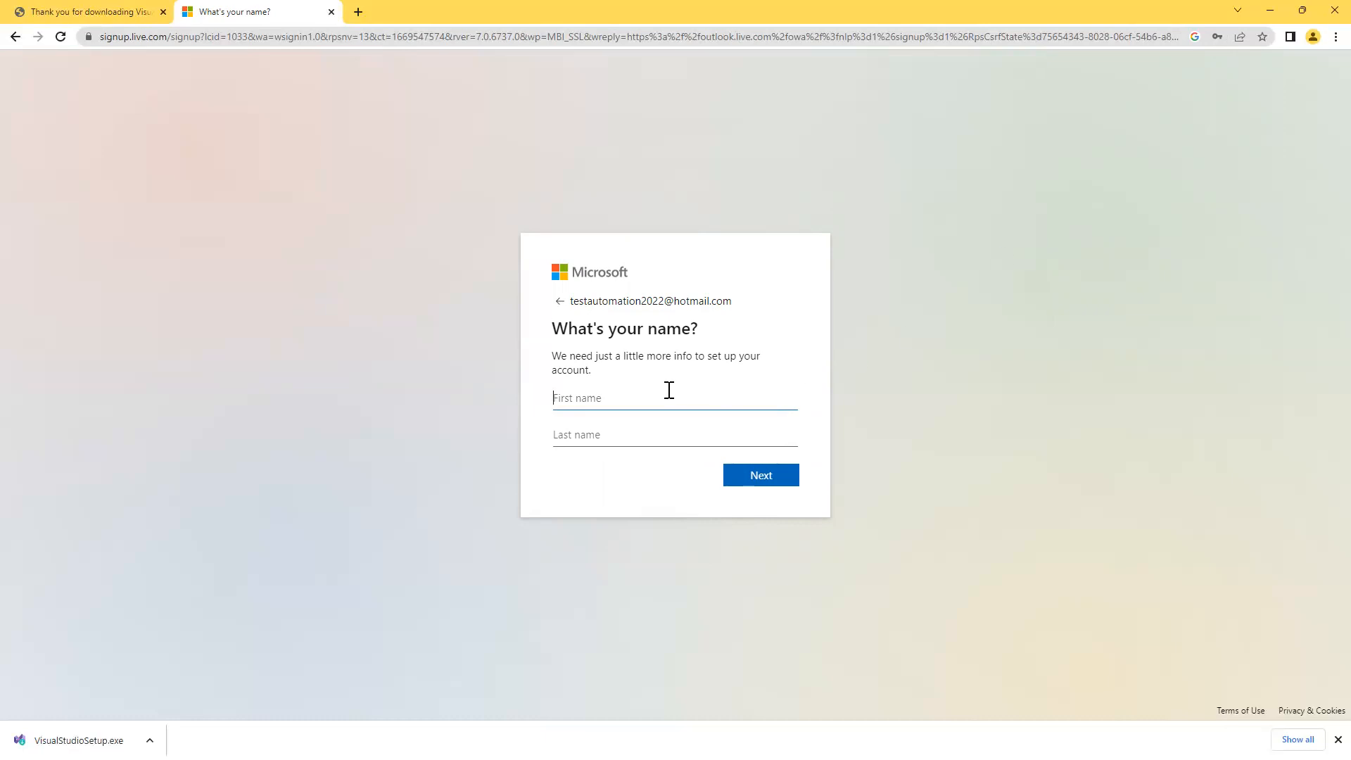
pyautogui.write('Test')
pyautogui.write('Automation')
pyautogui.click(766, 485)
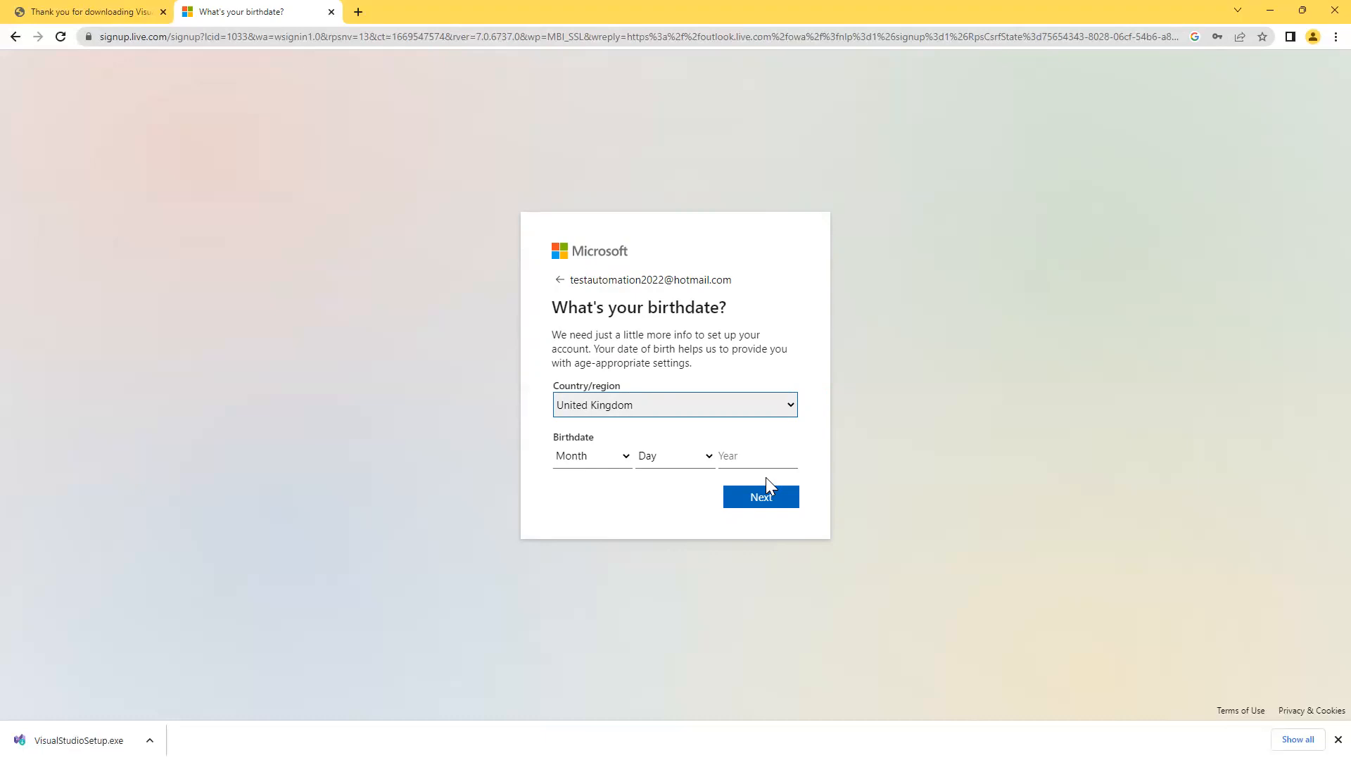
# Enter January, day 1, year 2000 as the birthdate and submit it.
pyautogui.click(569, 459)
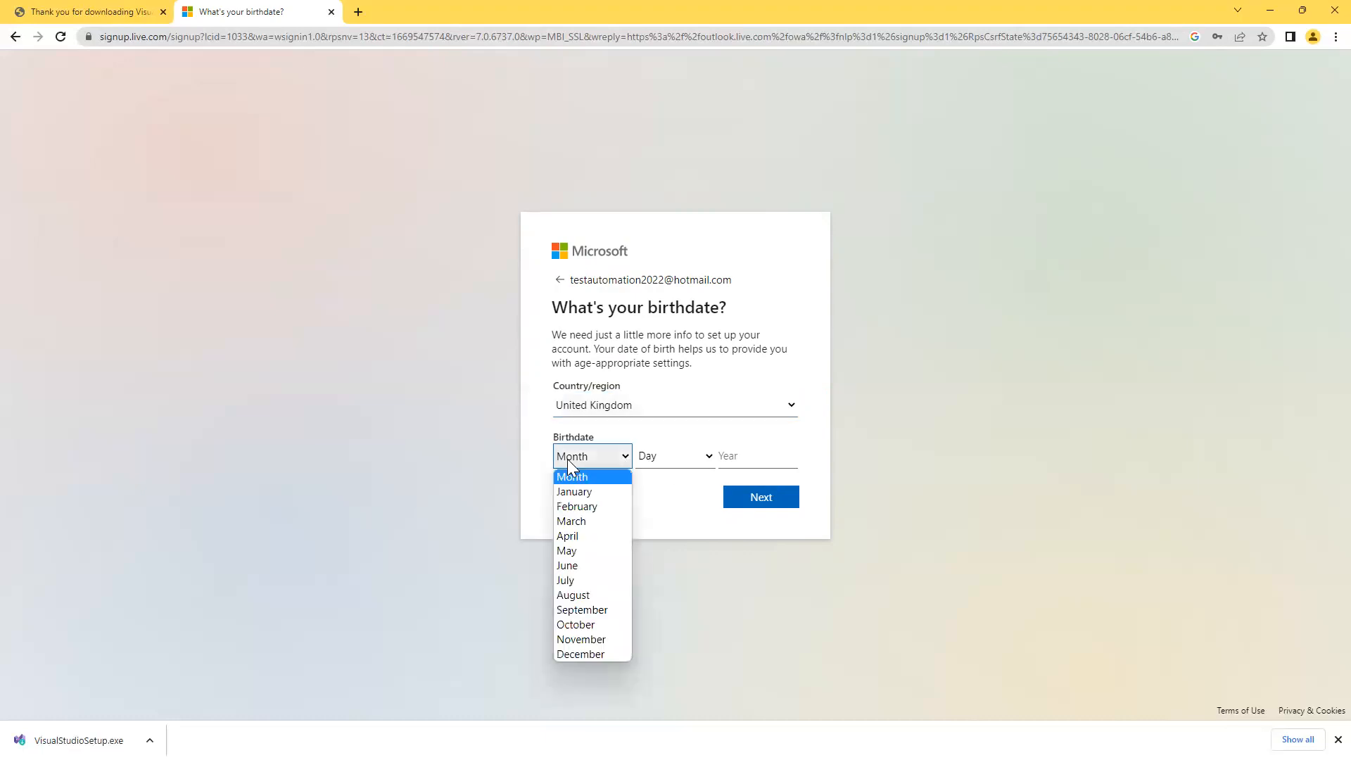
pyautogui.click(573, 492)
pyautogui.click(651, 459)
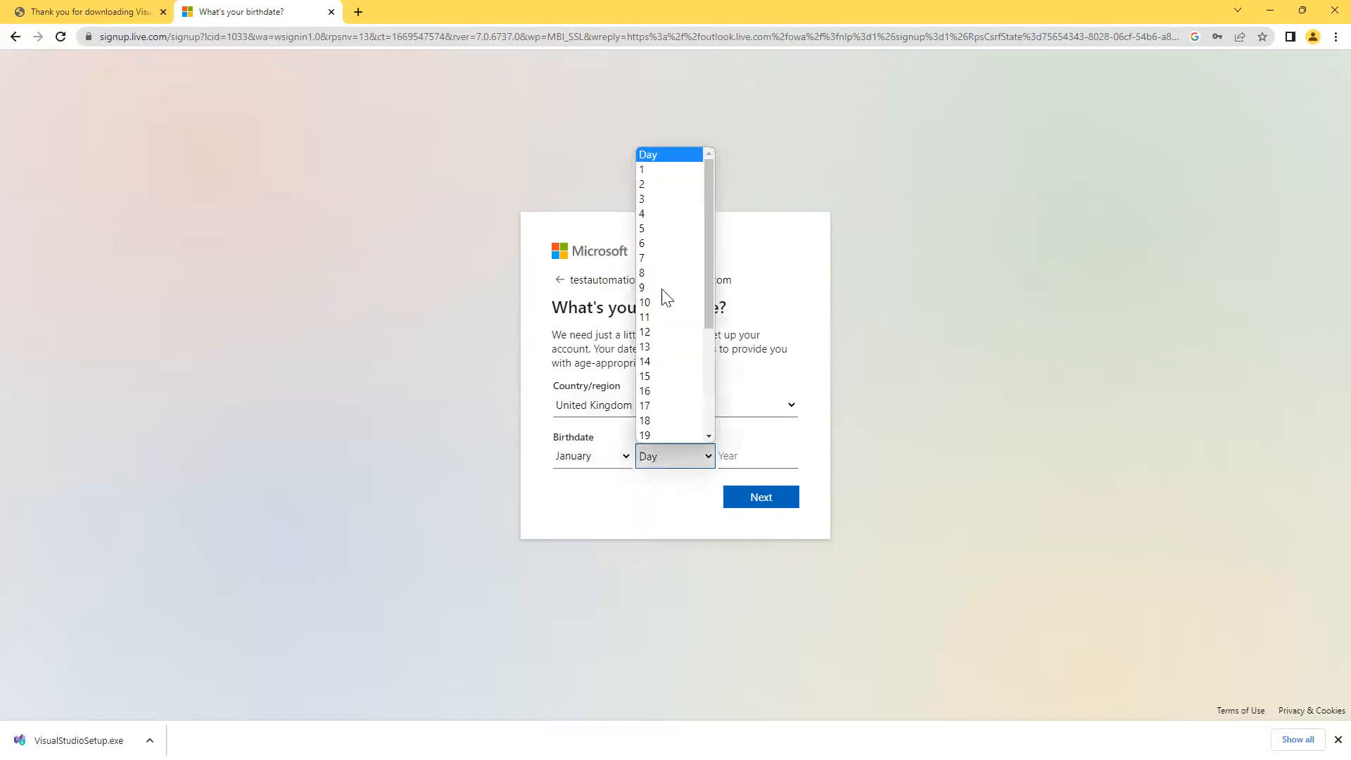
pyautogui.click(652, 169)
pyautogui.click(735, 463)
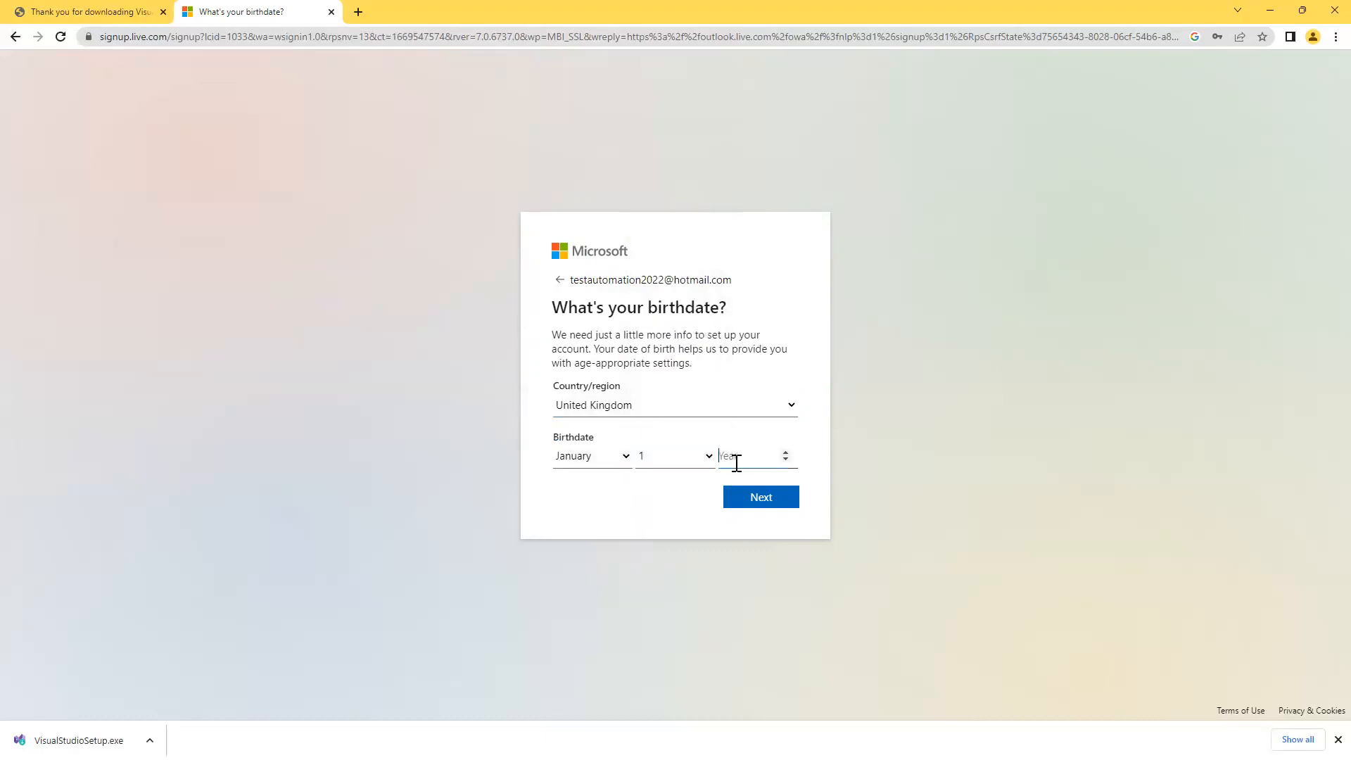
pyautogui.write('2000')
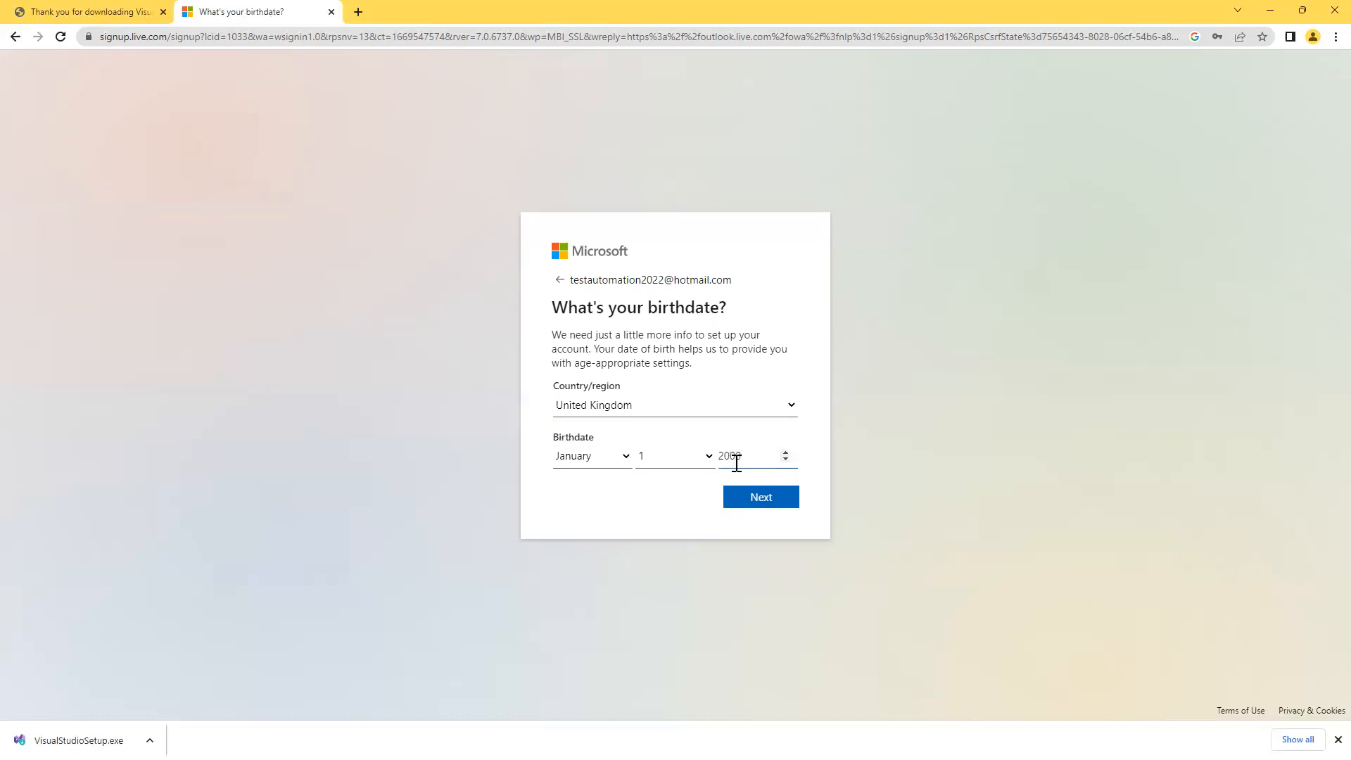
pyautogui.click(756, 494)
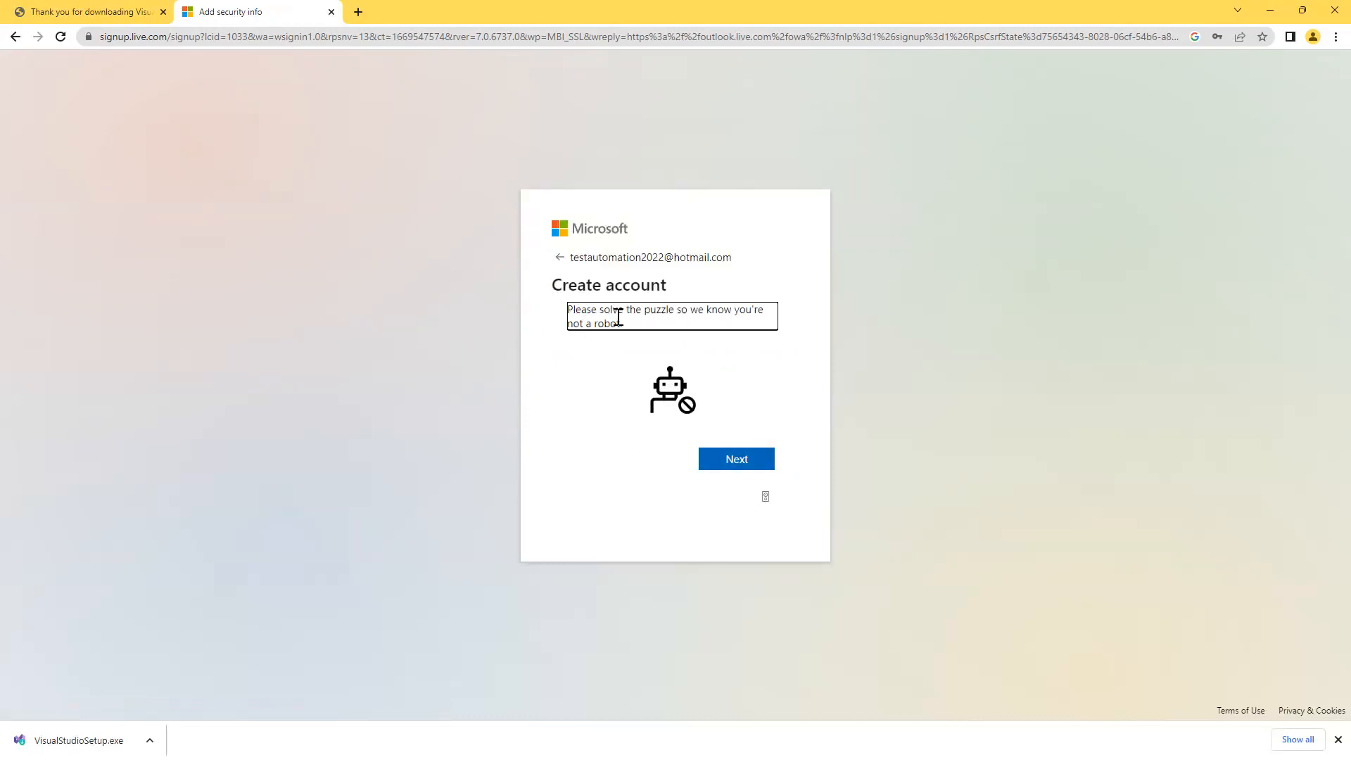
# Continue past Create account and start the robot-check image puzzle.
pyautogui.click(684, 412)
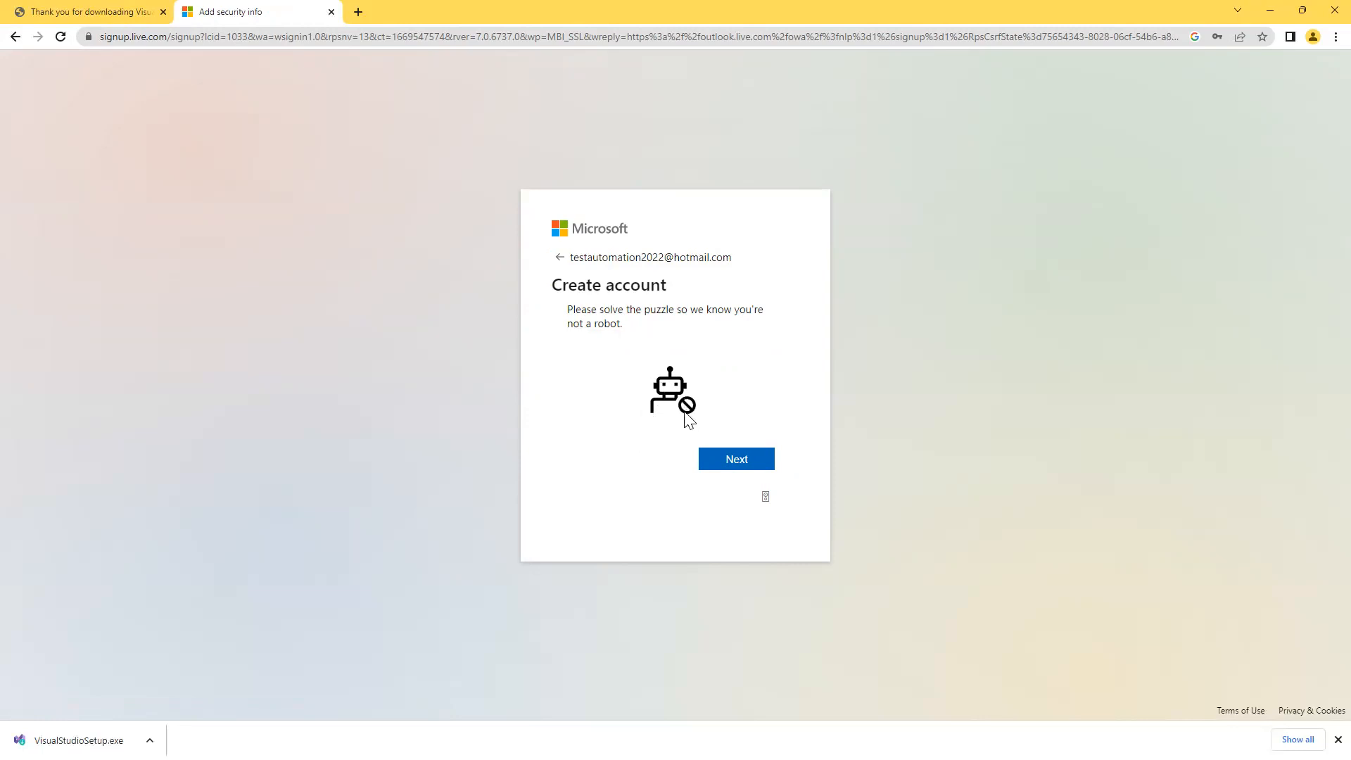
pyautogui.click(736, 464)
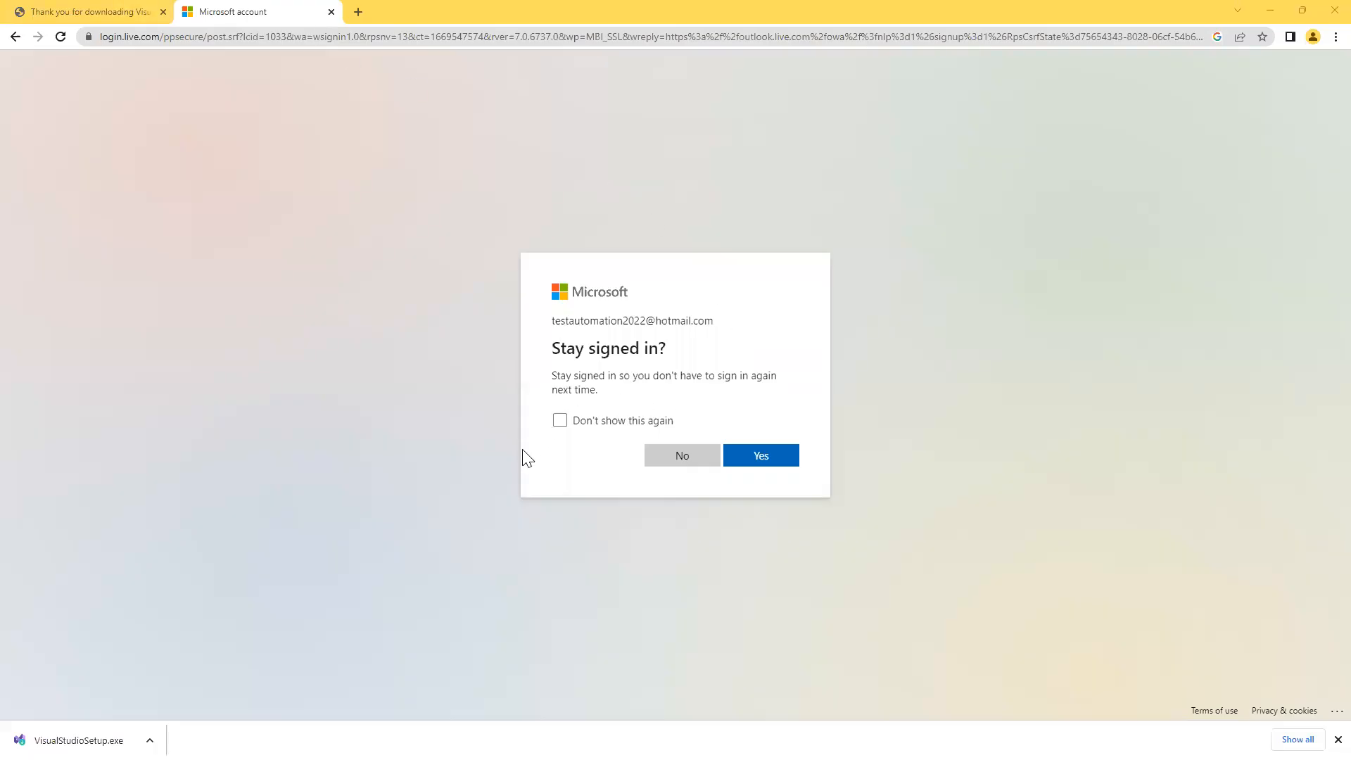
# Stay signed in, reject all optional cookies, and check the signed-in account from the avatar.
pyautogui.click(763, 457)
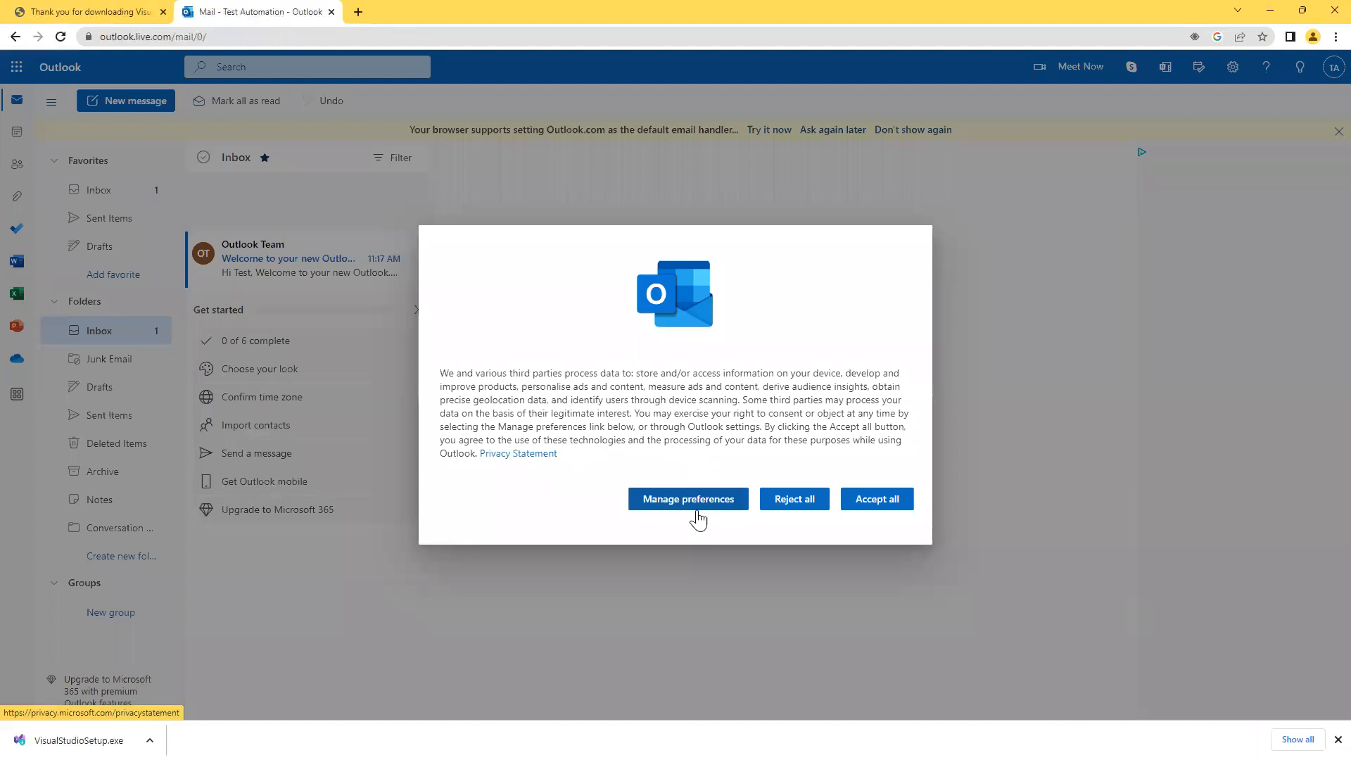
pyautogui.click(774, 500)
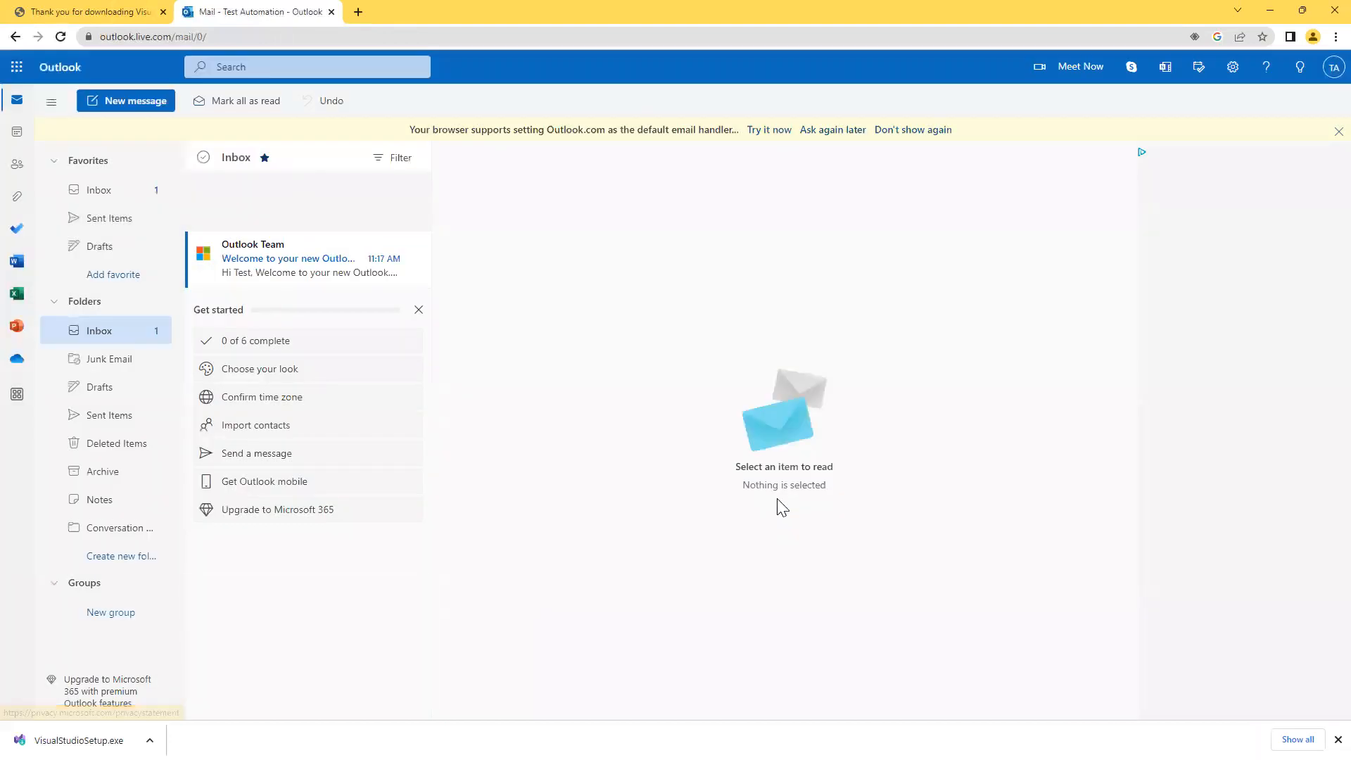
pyautogui.click(1333, 66)
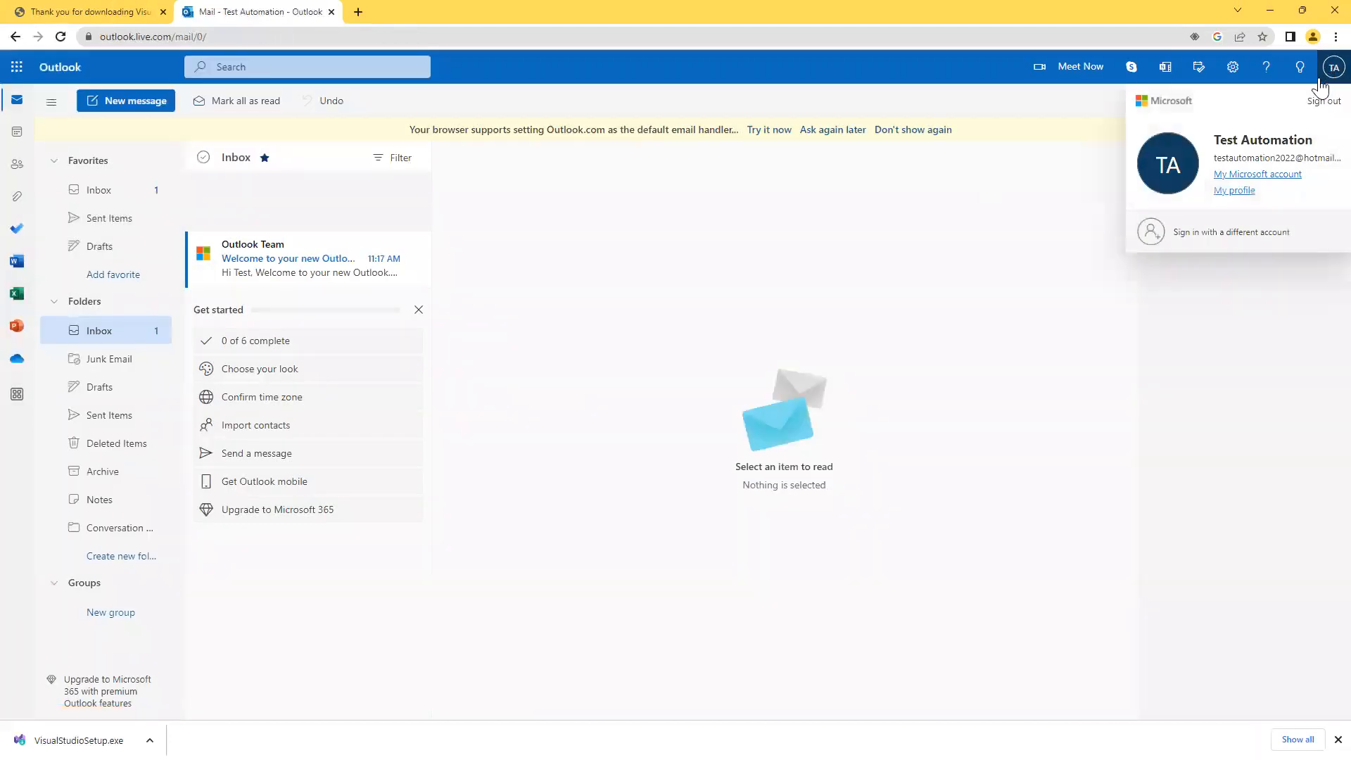
pyautogui.rightClick(1302, 163)
pyautogui.click(822, 273)
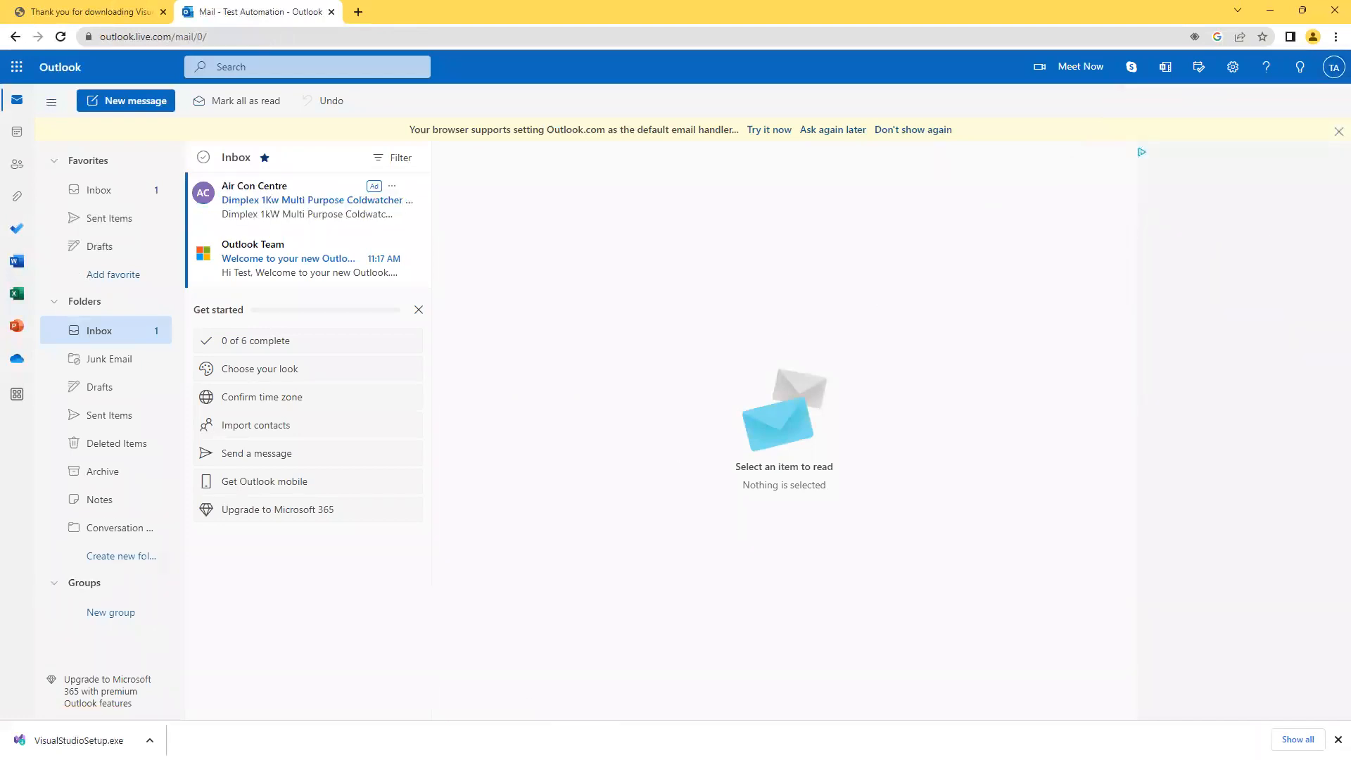
# Copy the account's email address line from the Notepad notes, then minimize Notepad.
pyautogui.hotkey('alt', 'Tab')
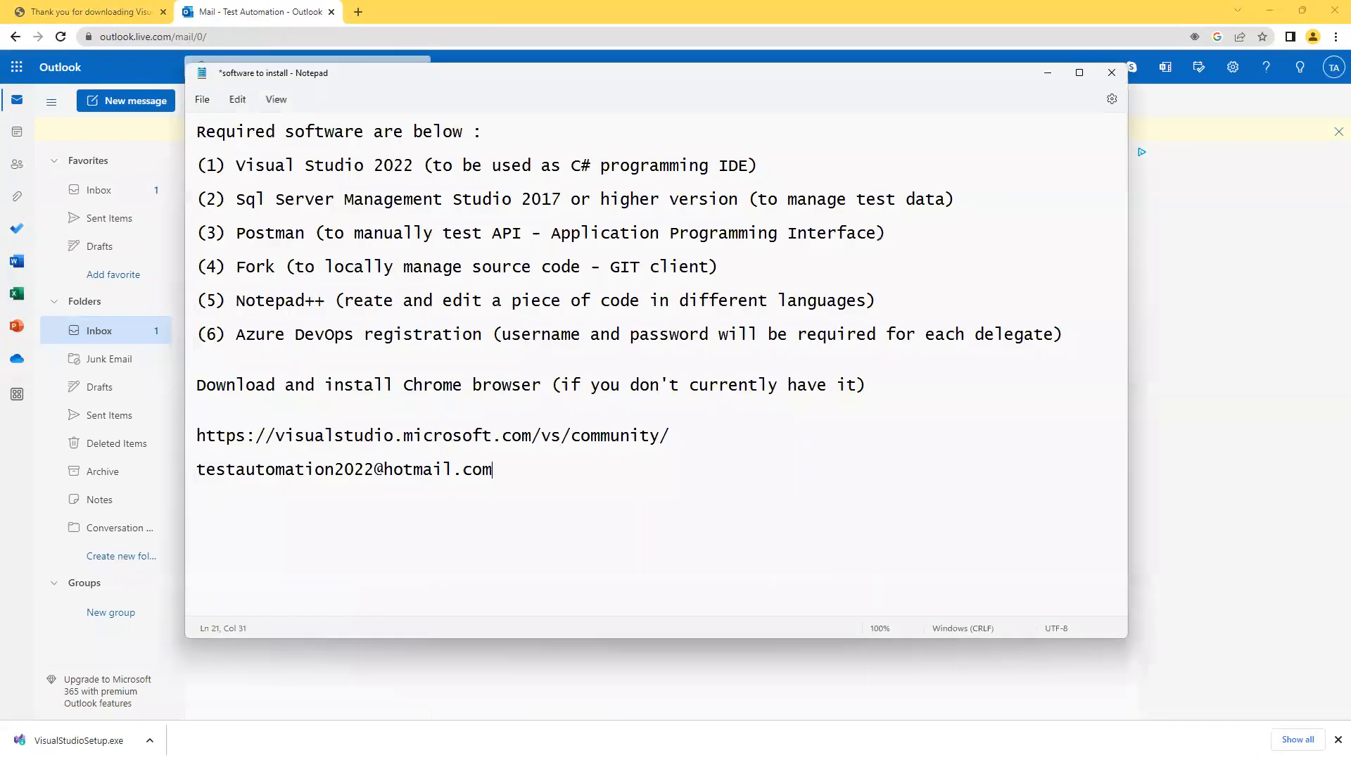
pyautogui.tripleClick(501, 469)
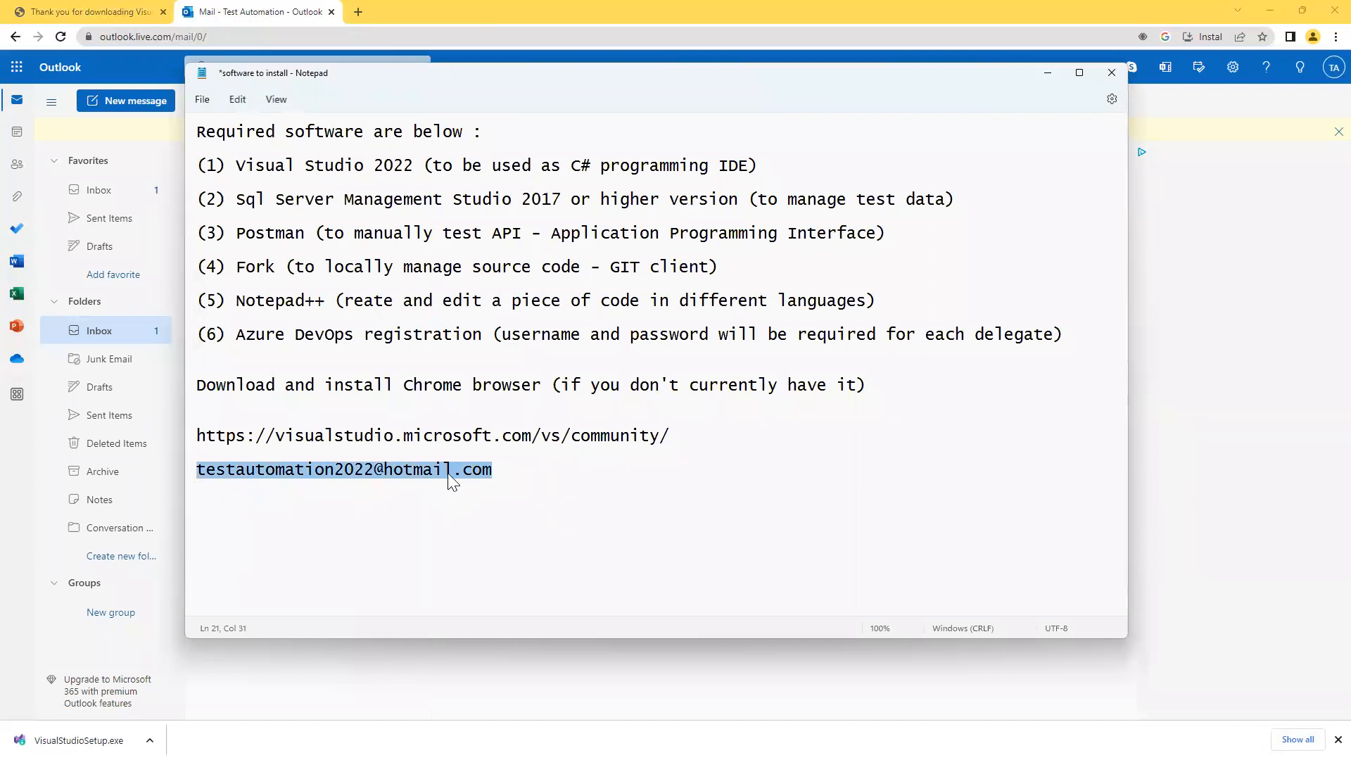
pyautogui.rightClick(451, 469)
pyautogui.click(493, 540)
pyautogui.click(1047, 73)
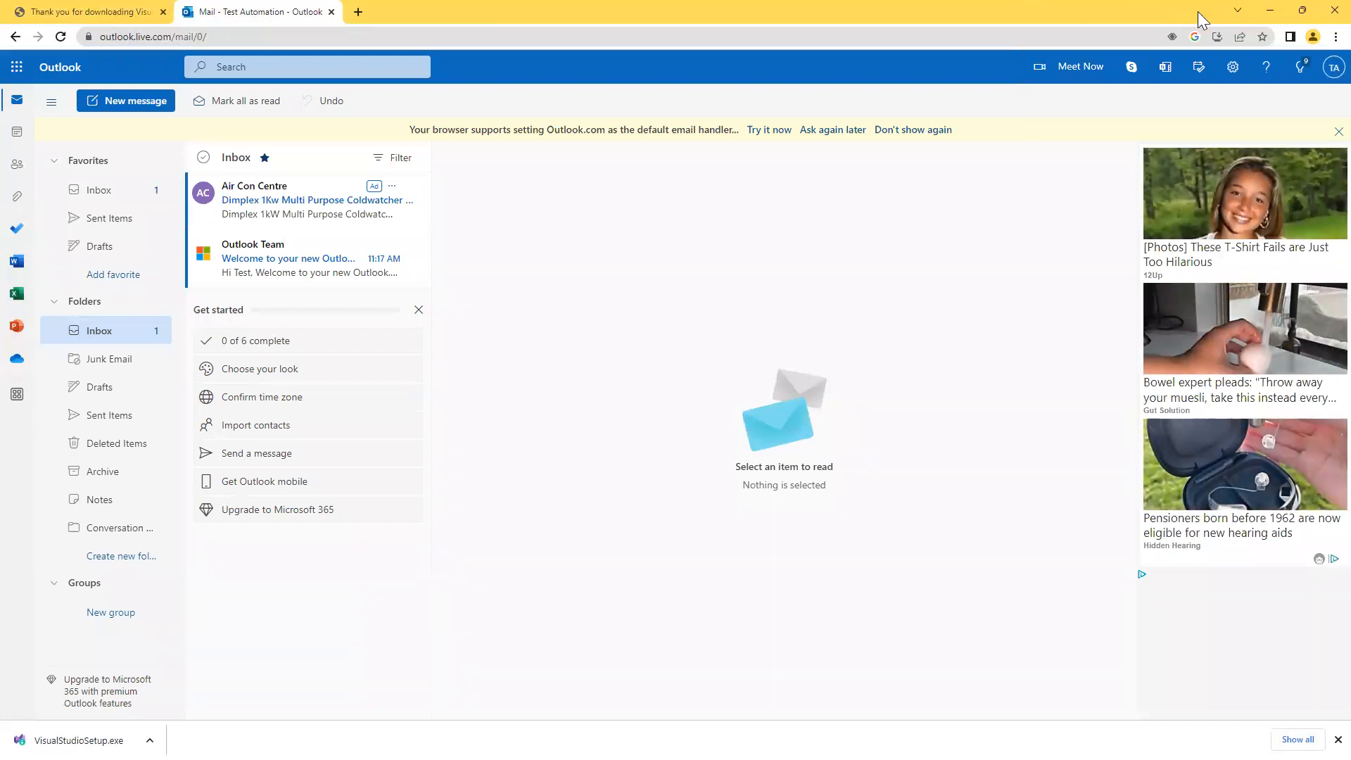
# Sign in to Visual Studio 2022 as another account using the pasted hotmail address and password.
pyautogui.click(1270, 11)
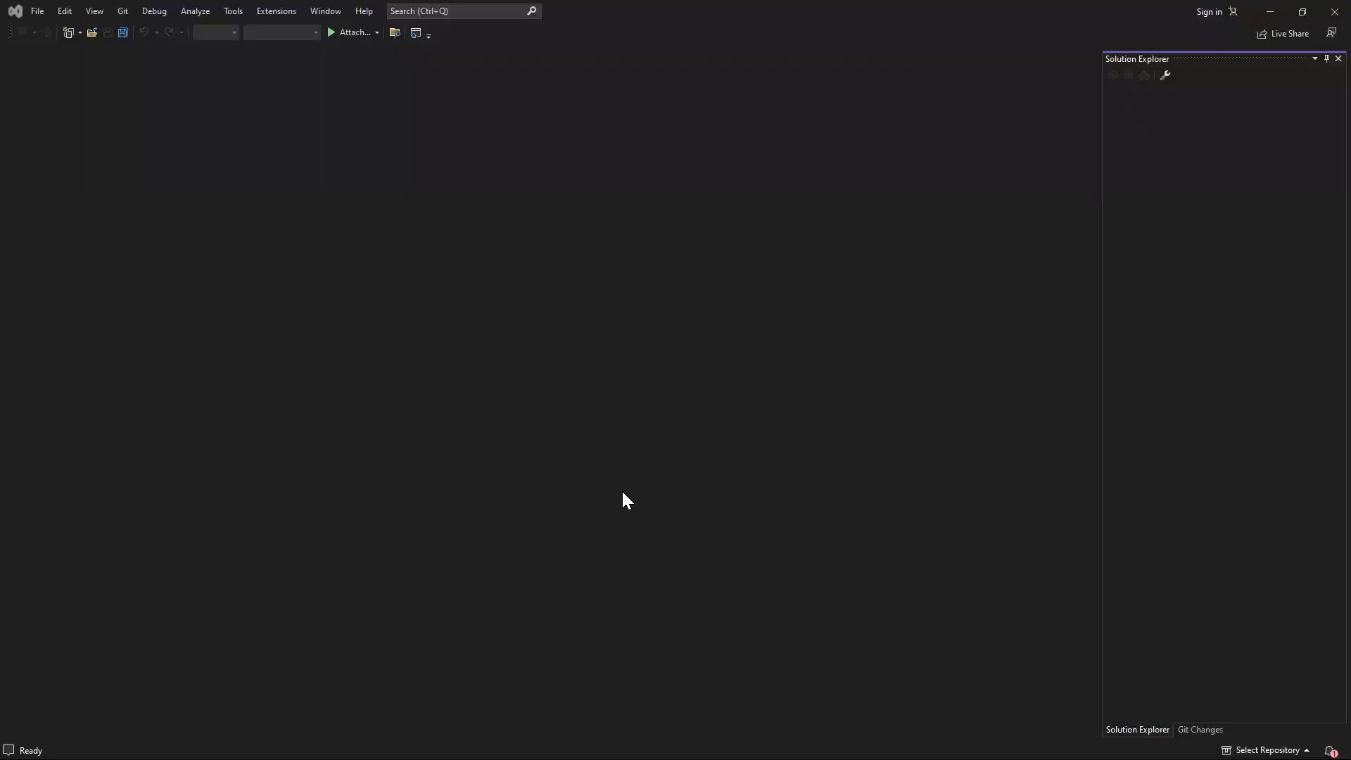
pyautogui.click(1217, 14)
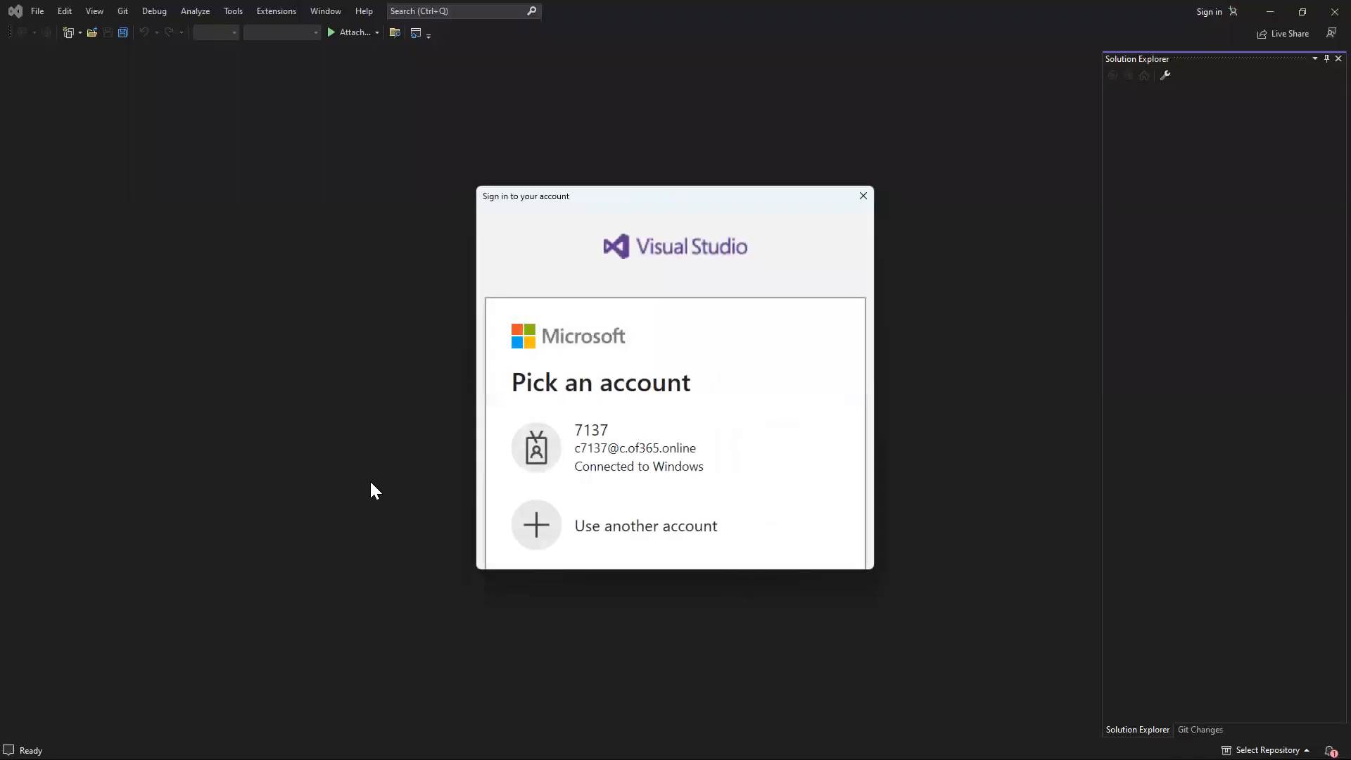
pyautogui.click(625, 531)
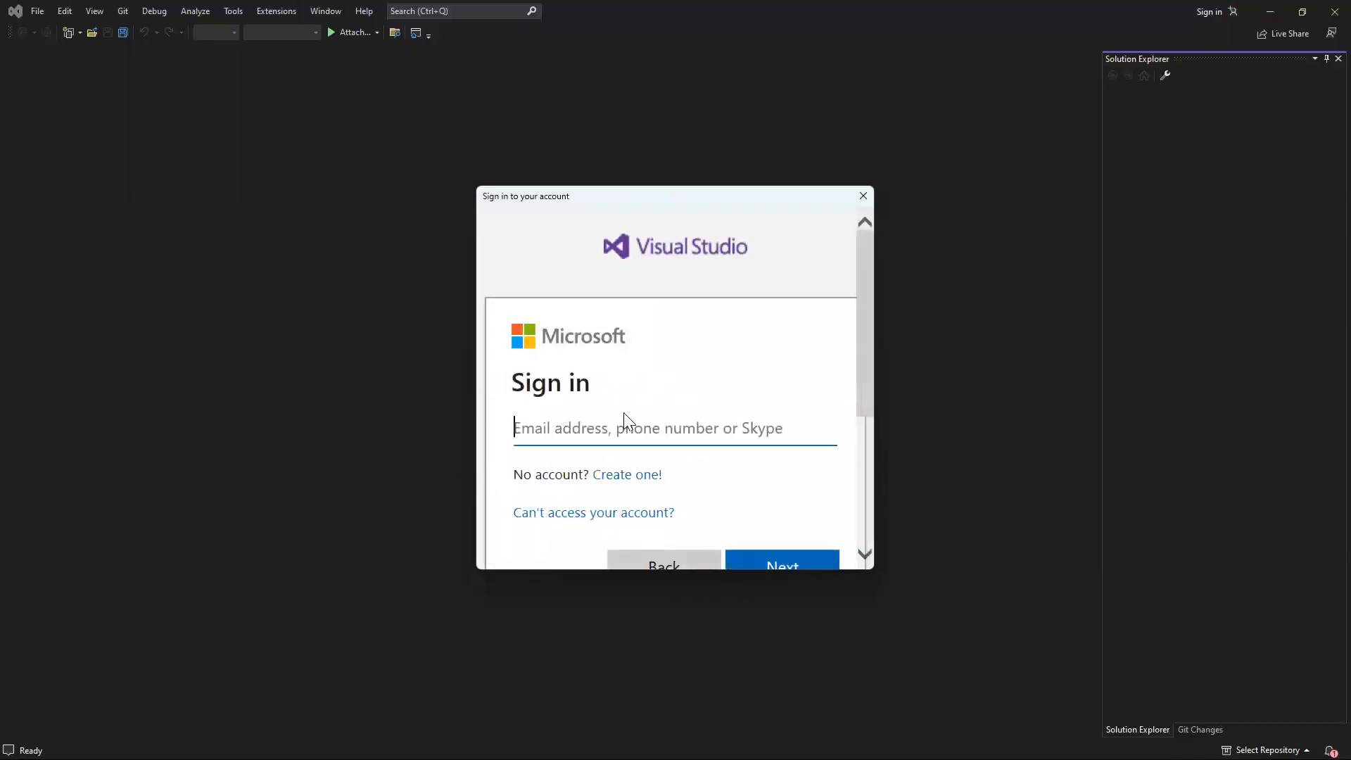
pyautogui.hotkey('ctrl', 'v')
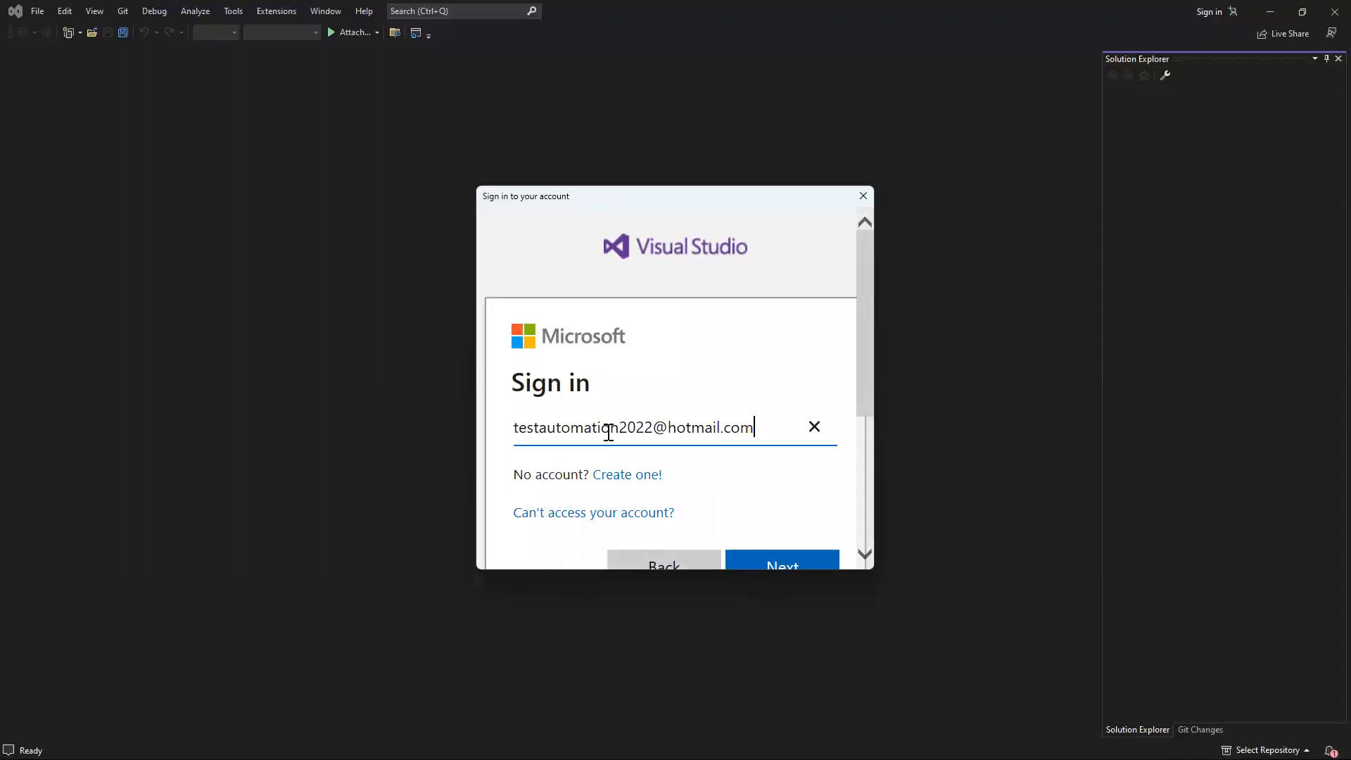
pyautogui.click(762, 562)
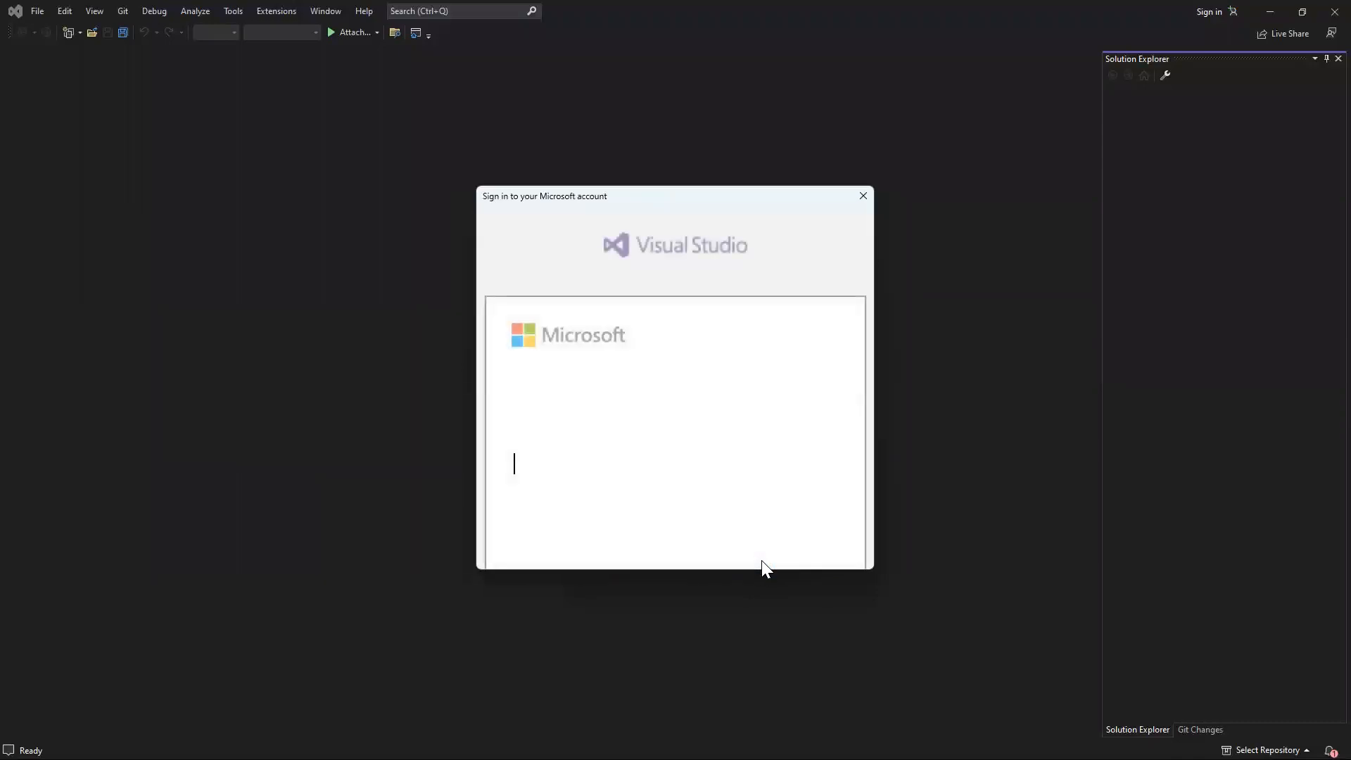
pyautogui.write('••••')
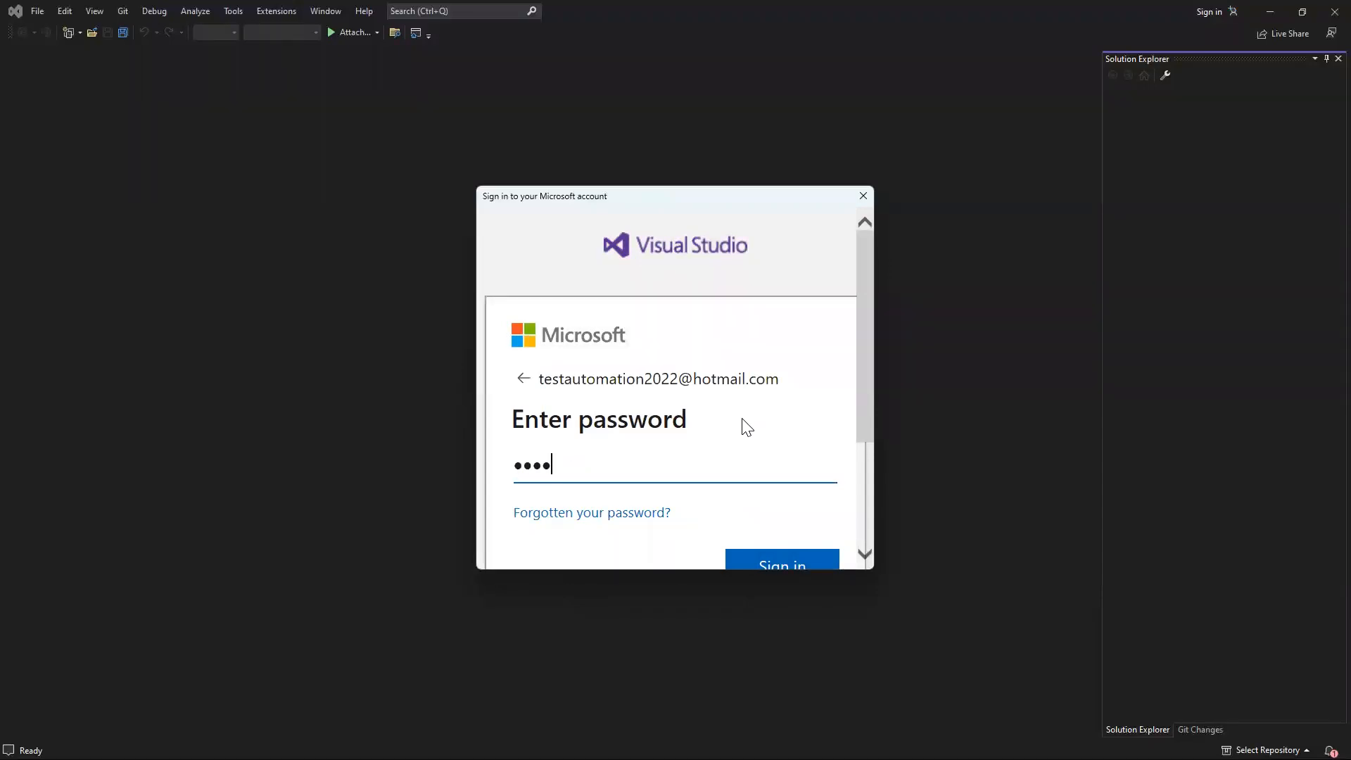
pyautogui.write('••••••••••')
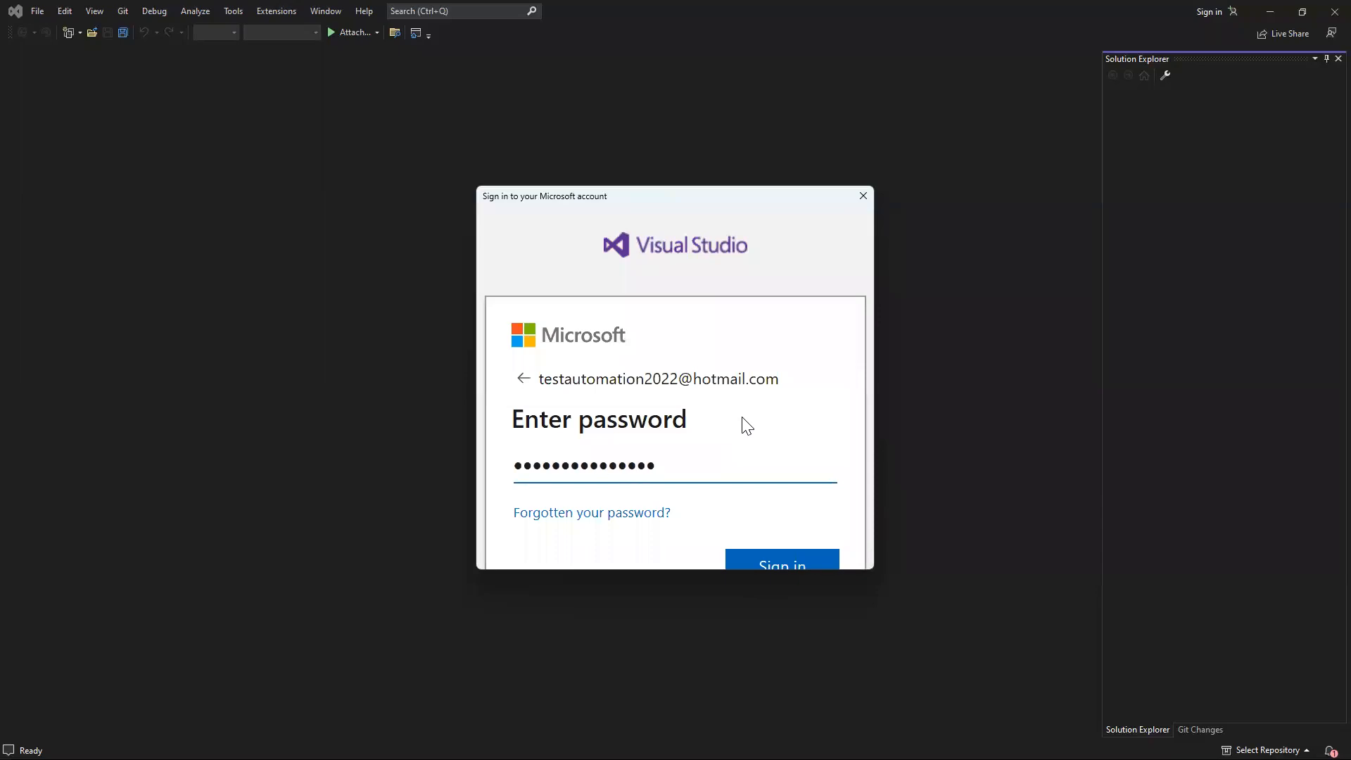
pyautogui.scroll(-1, 759, 419)
pyautogui.click(773, 517)
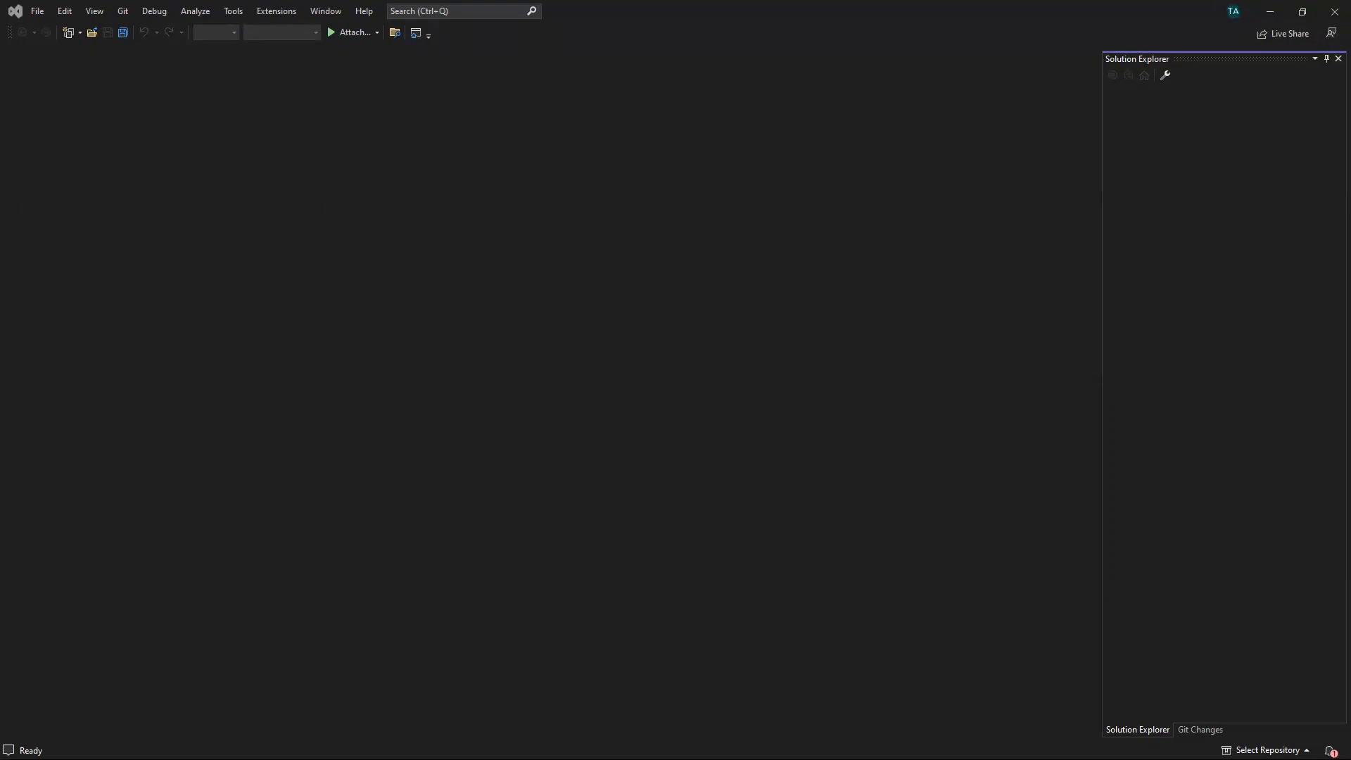
# Minimize the Notepad software list and close Visual Studio 2022.
pyautogui.hotkey('alt', 'Tab')
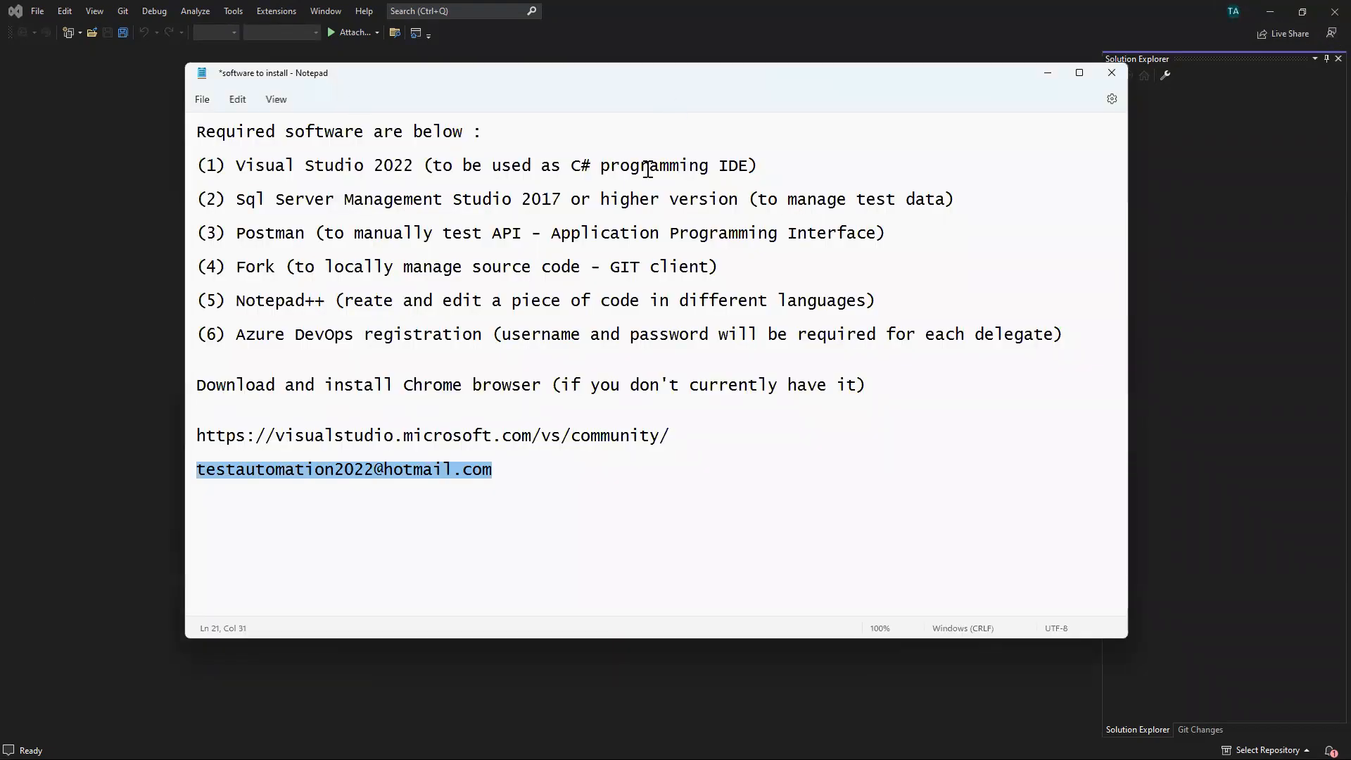
pyautogui.moveTo(799, 166); pyautogui.dragTo(180, 163)
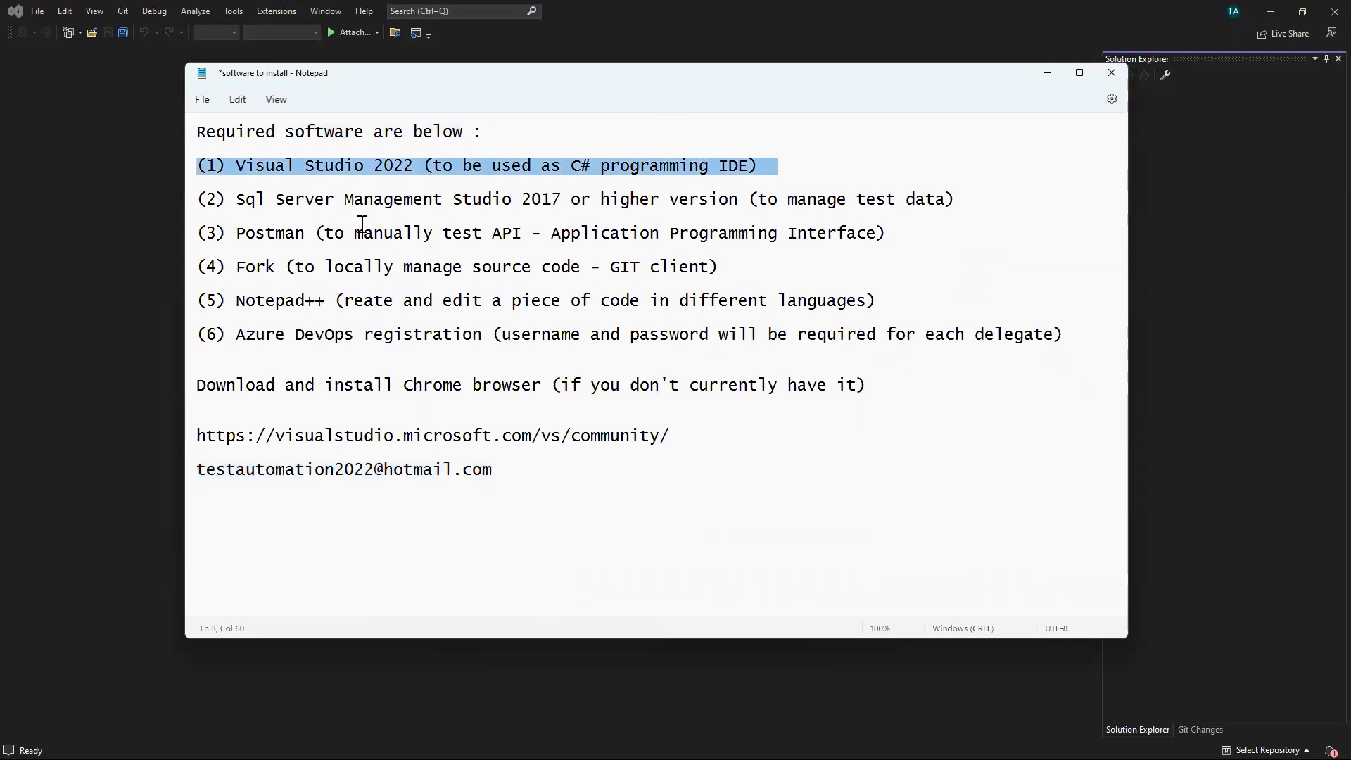
pyautogui.click(200, 199)
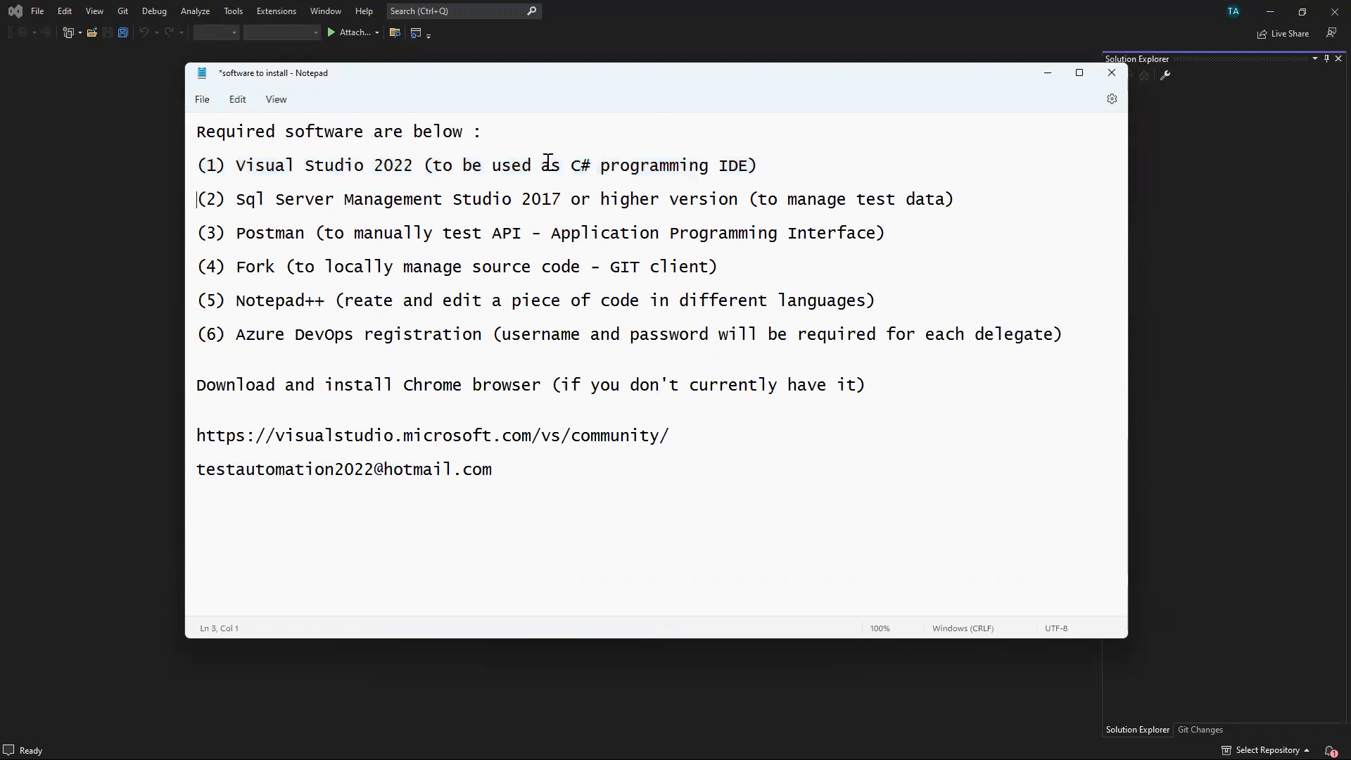
pyautogui.click(1048, 73)
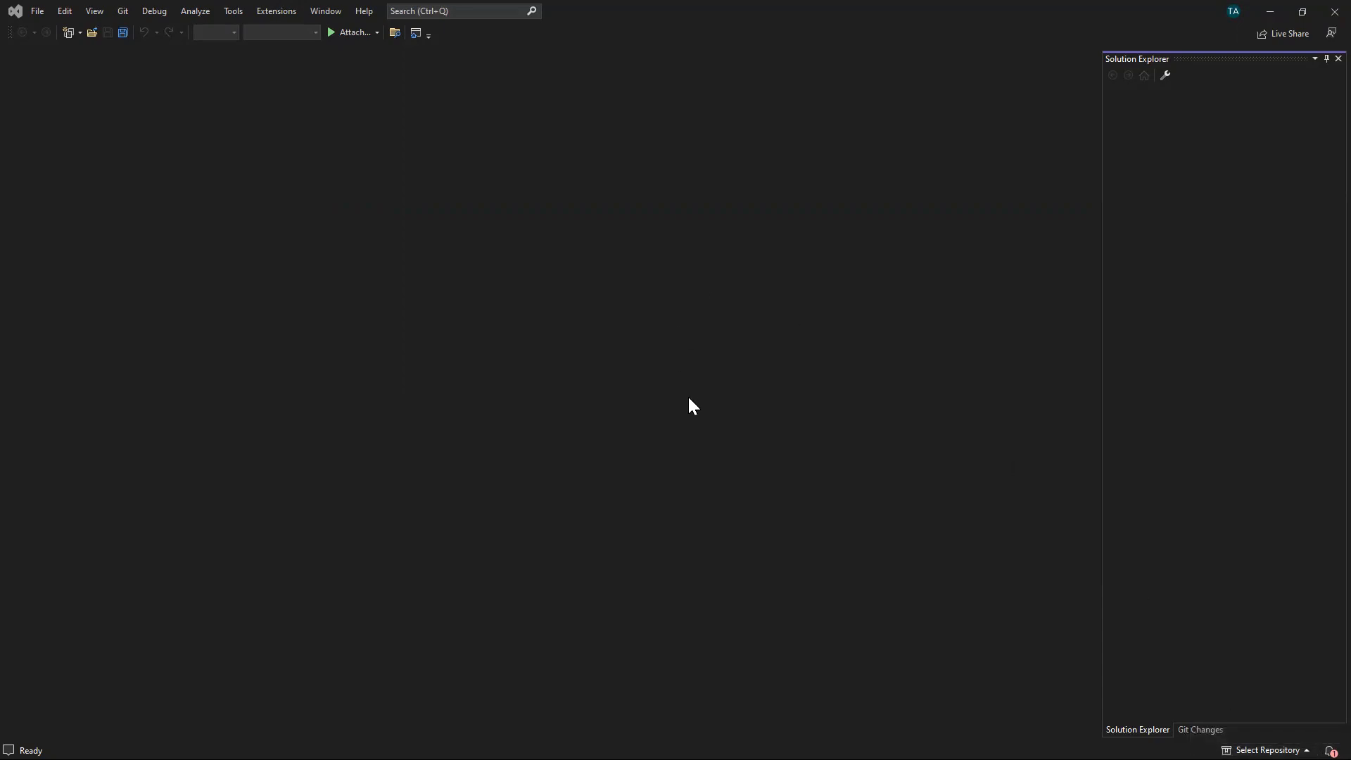
pyautogui.click(1329, 11)
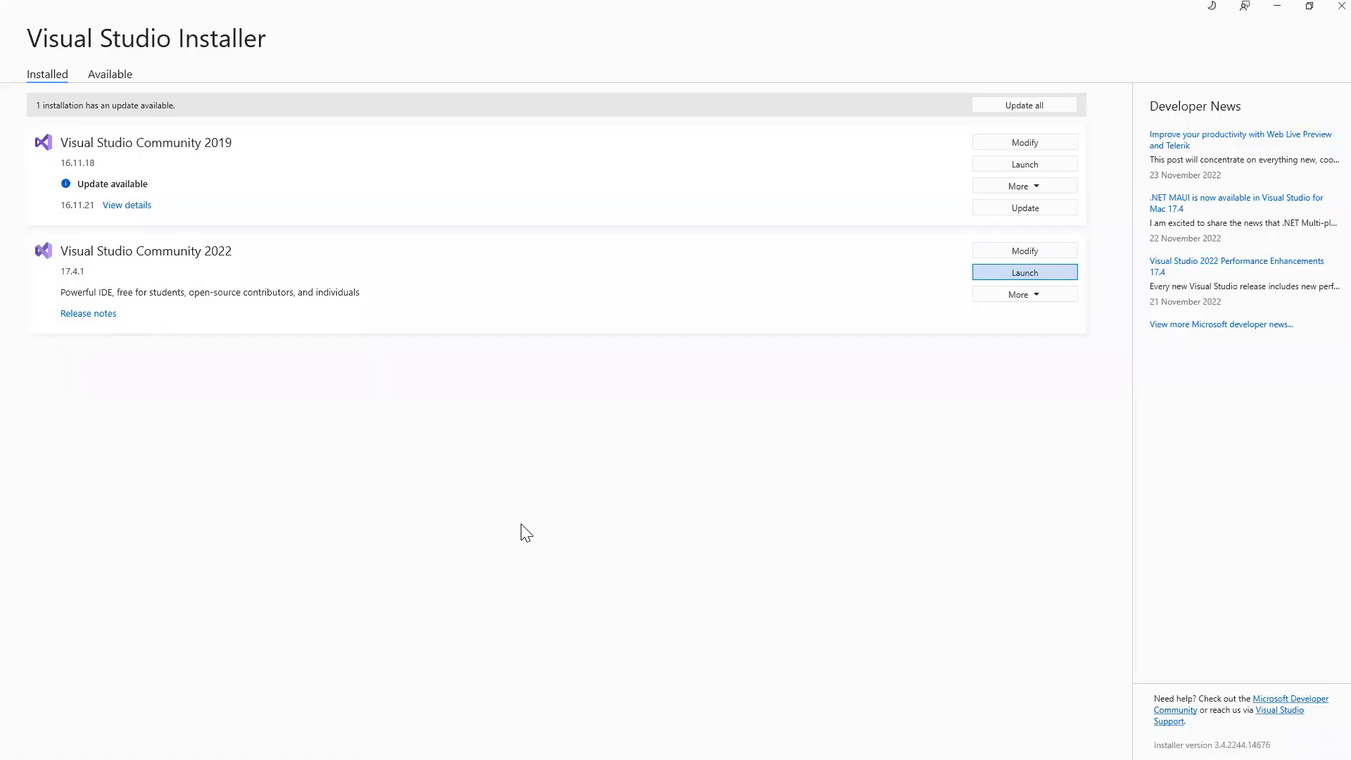
# Close the Visual Studio Installer and copy 'Sql Server Management Studio' from item (2) in Notepad.
pyautogui.click(1322, 16)
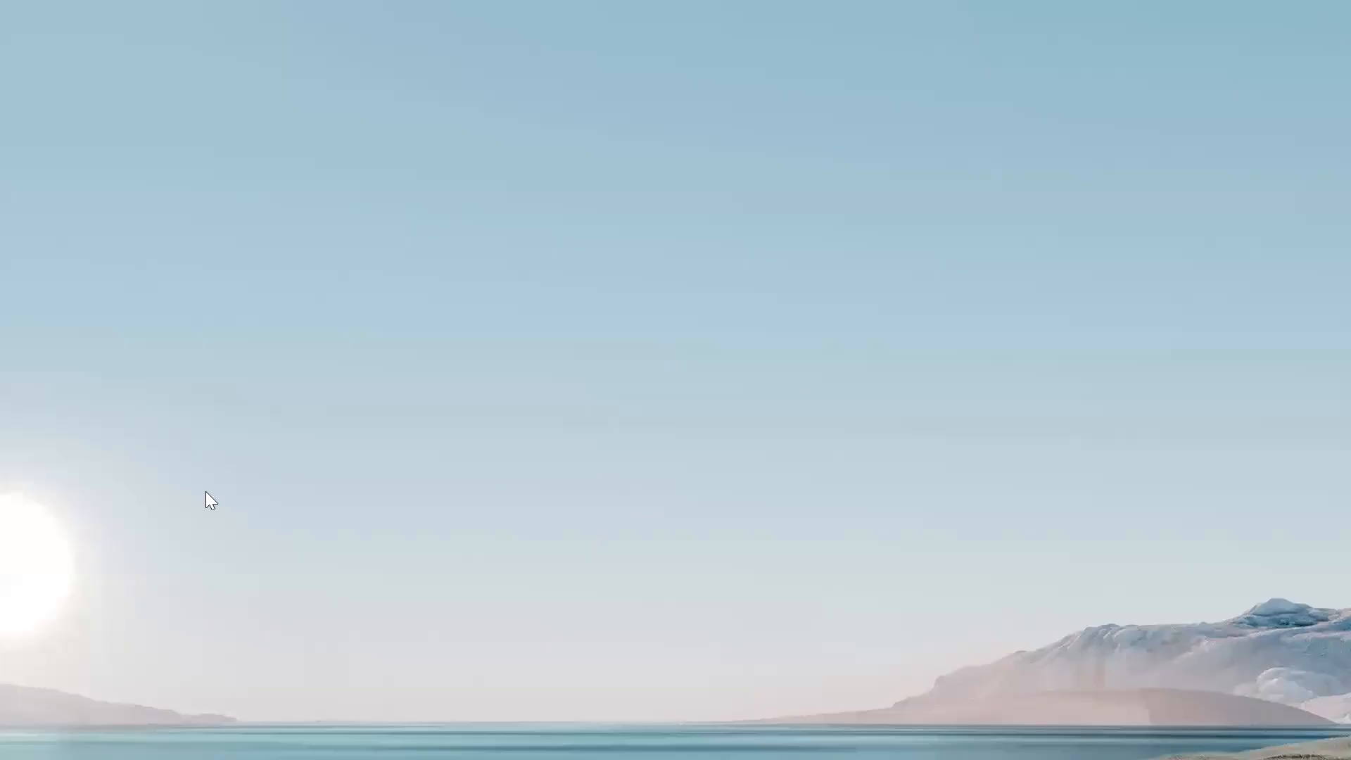
pyautogui.hotkey('alt', 'Tab')
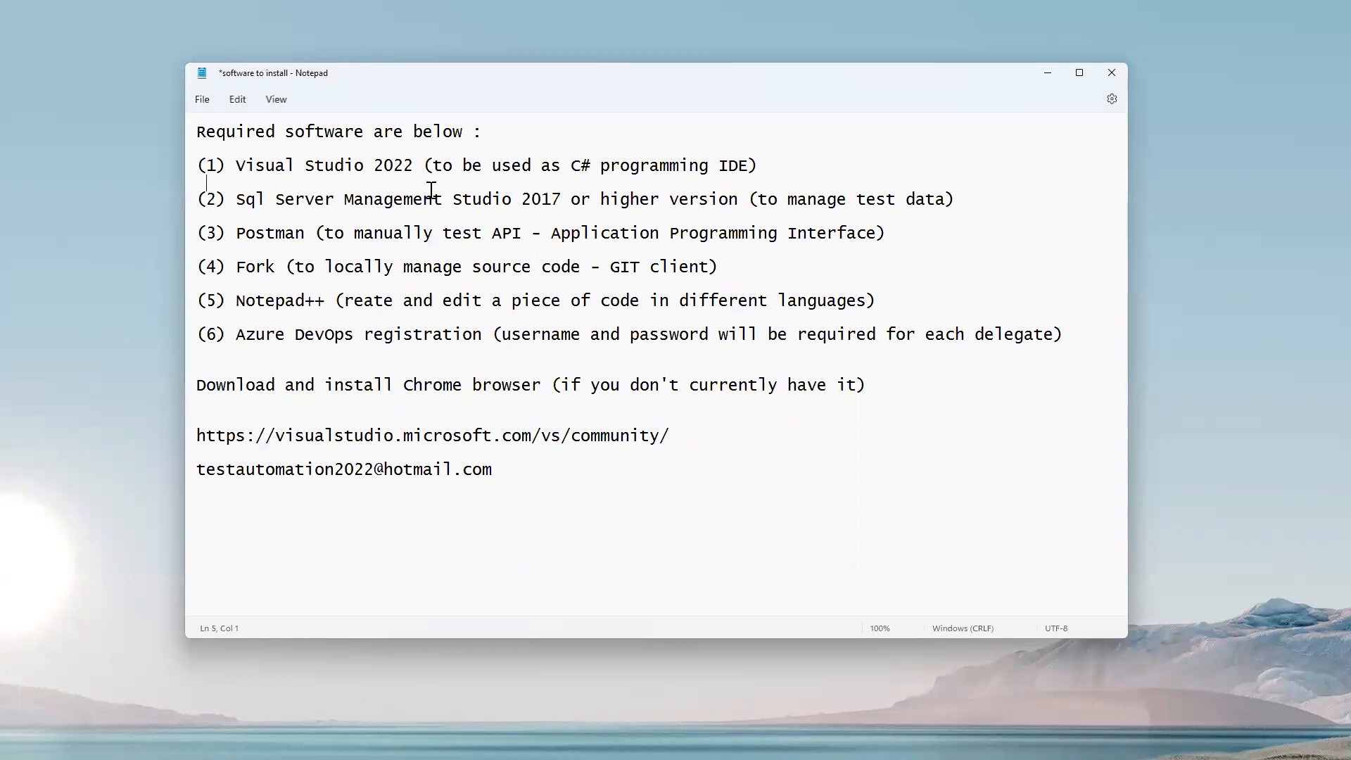
pyautogui.tripleClick(586, 215)
pyautogui.click(496, 208)
pyautogui.click(238, 199)
pyautogui.moveTo(239, 199); pyautogui.dragTo(514, 199)
pyautogui.rightClick(499, 201)
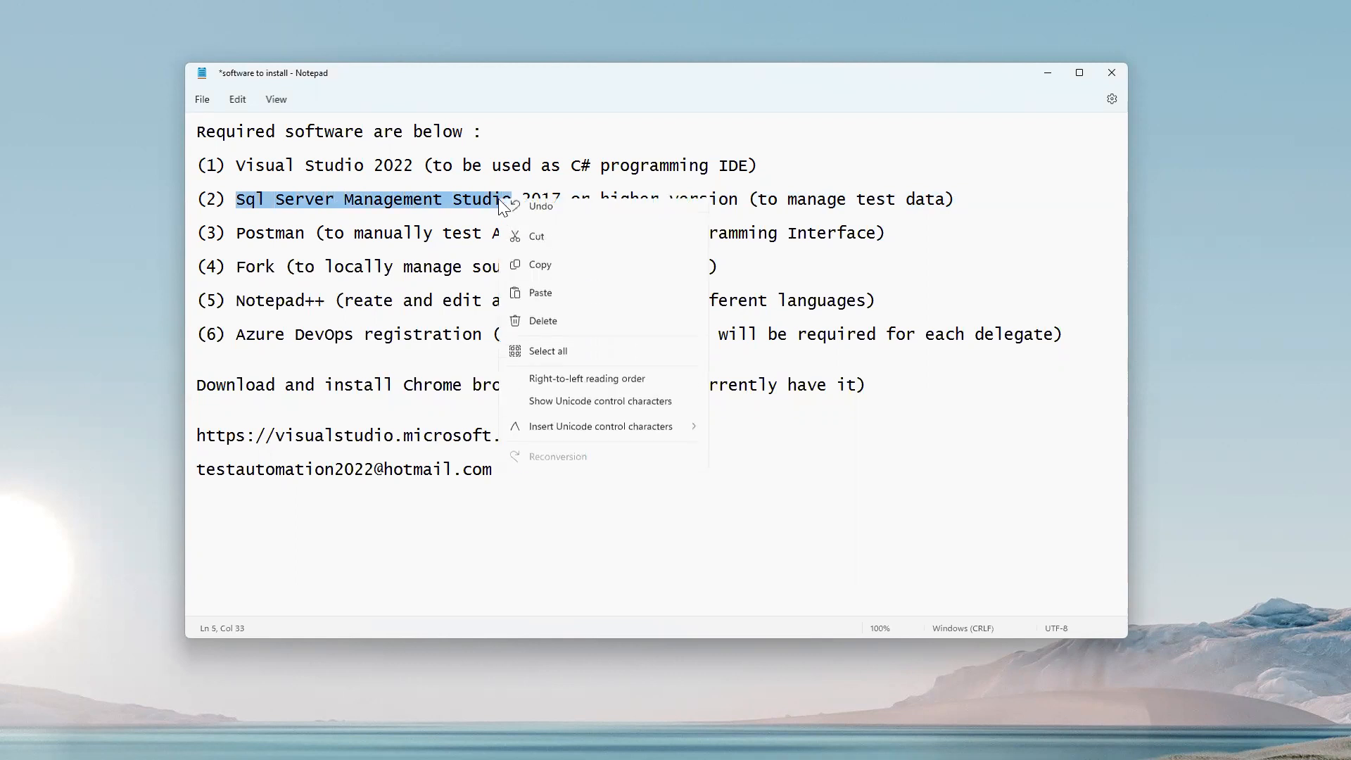
pyautogui.click(547, 268)
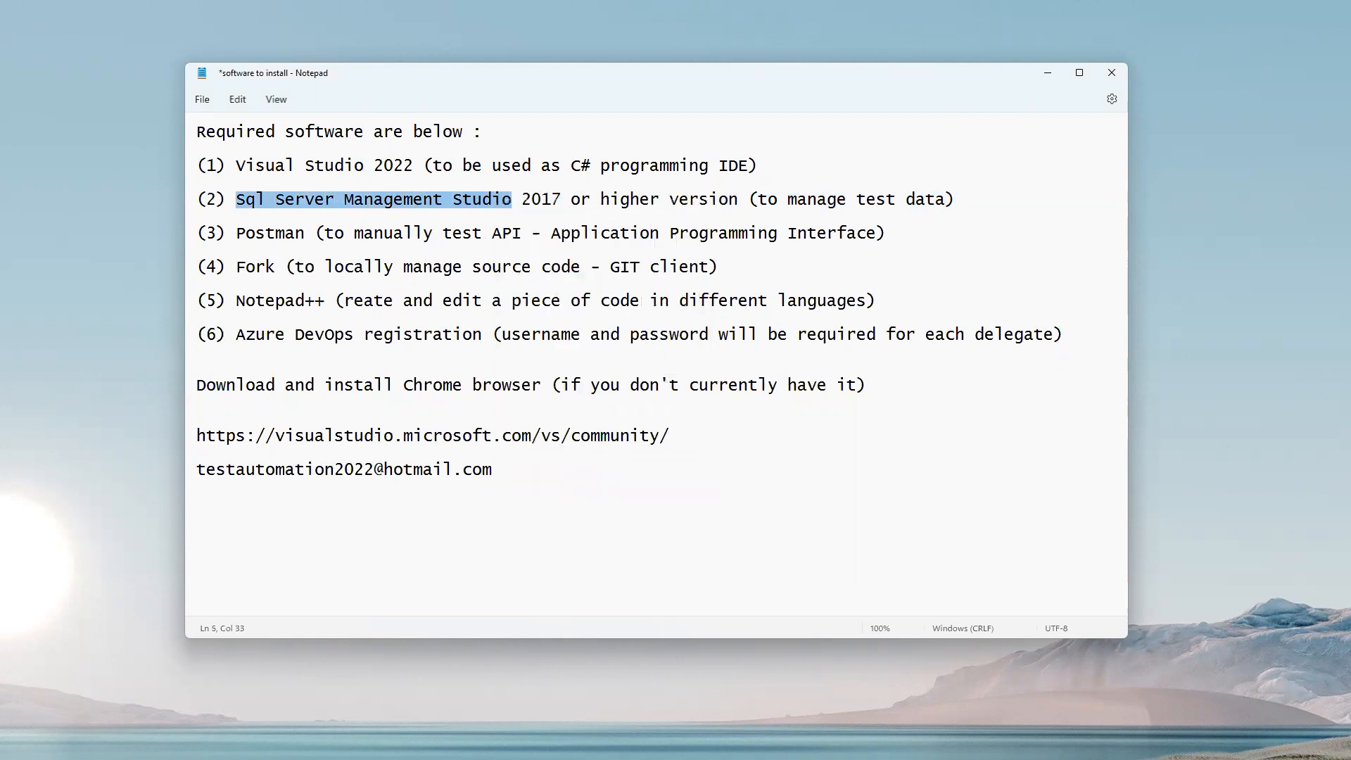
pyautogui.hotkey('alt', 'Tab')
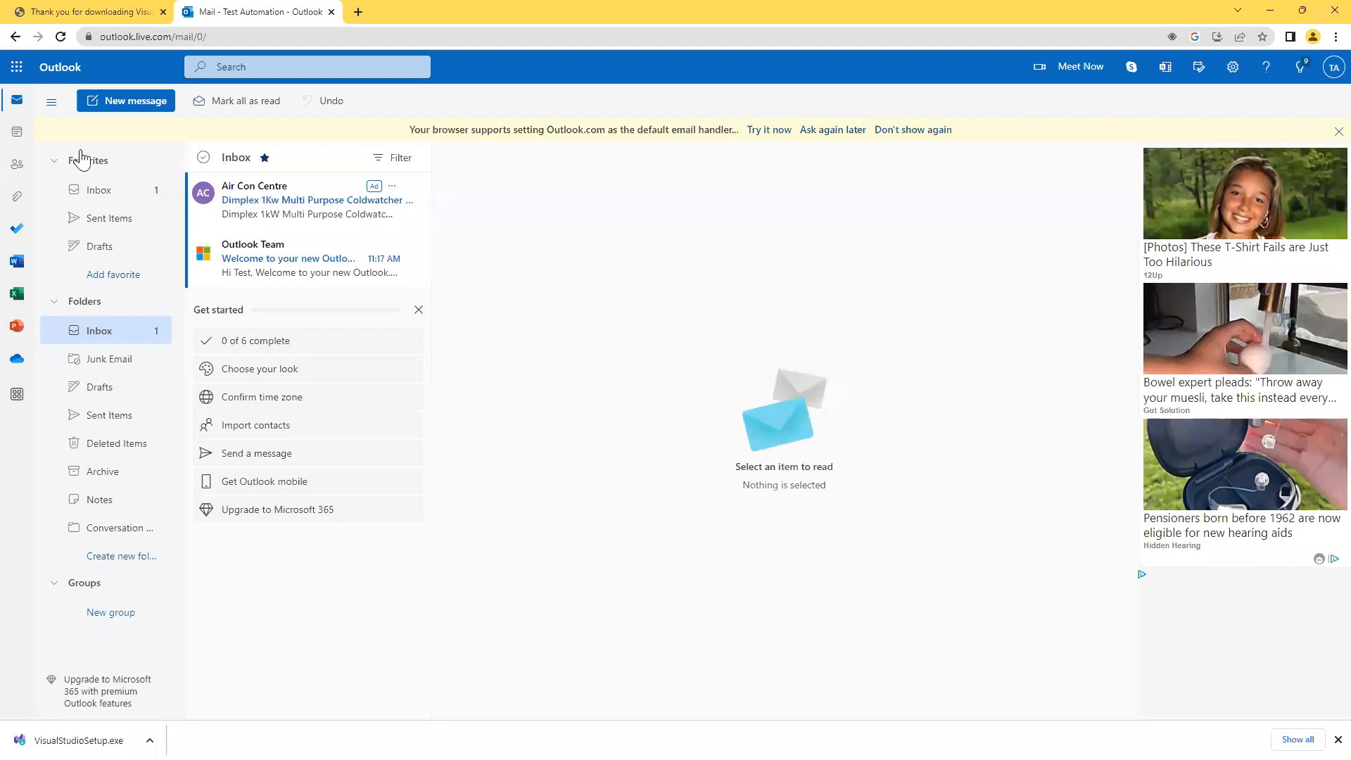
# Open google.com in a new Chrome tab.
pyautogui.click(357, 12)
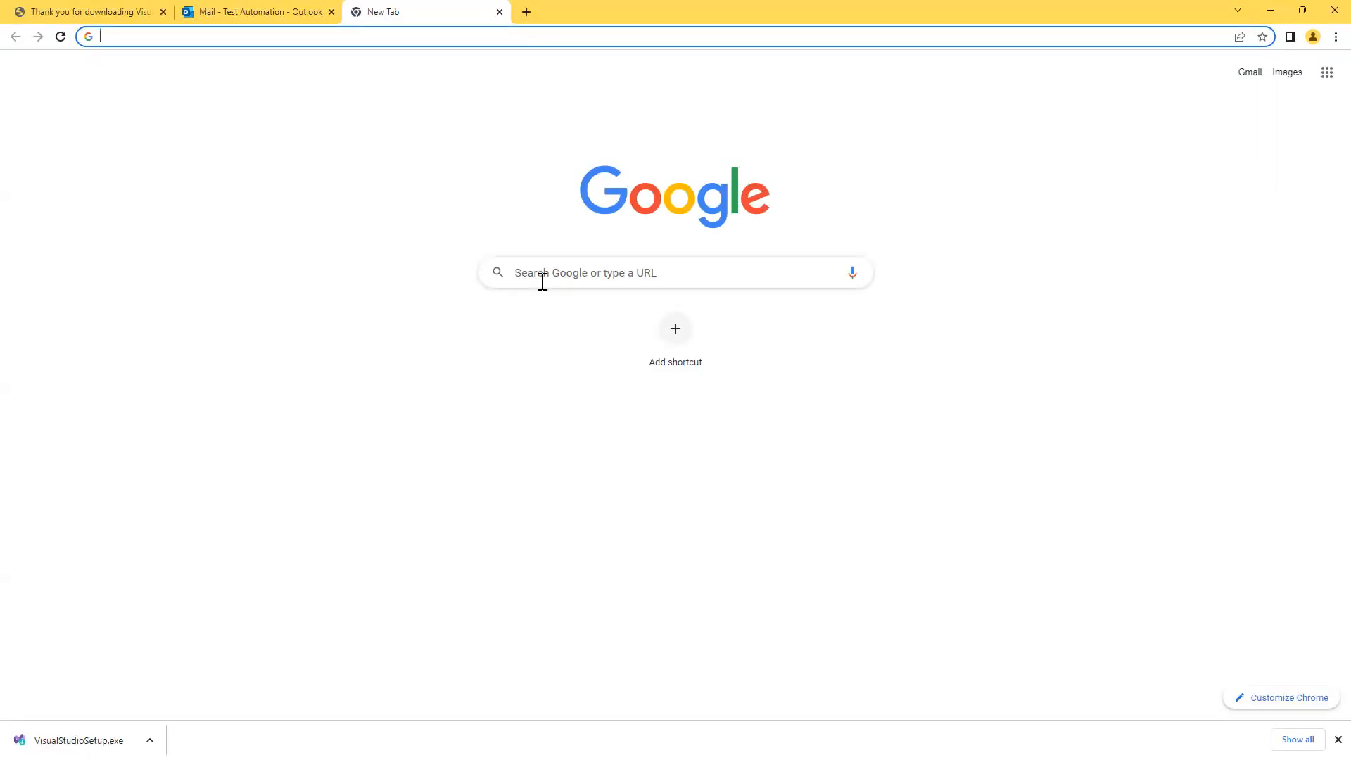
pyautogui.click(417, 34)
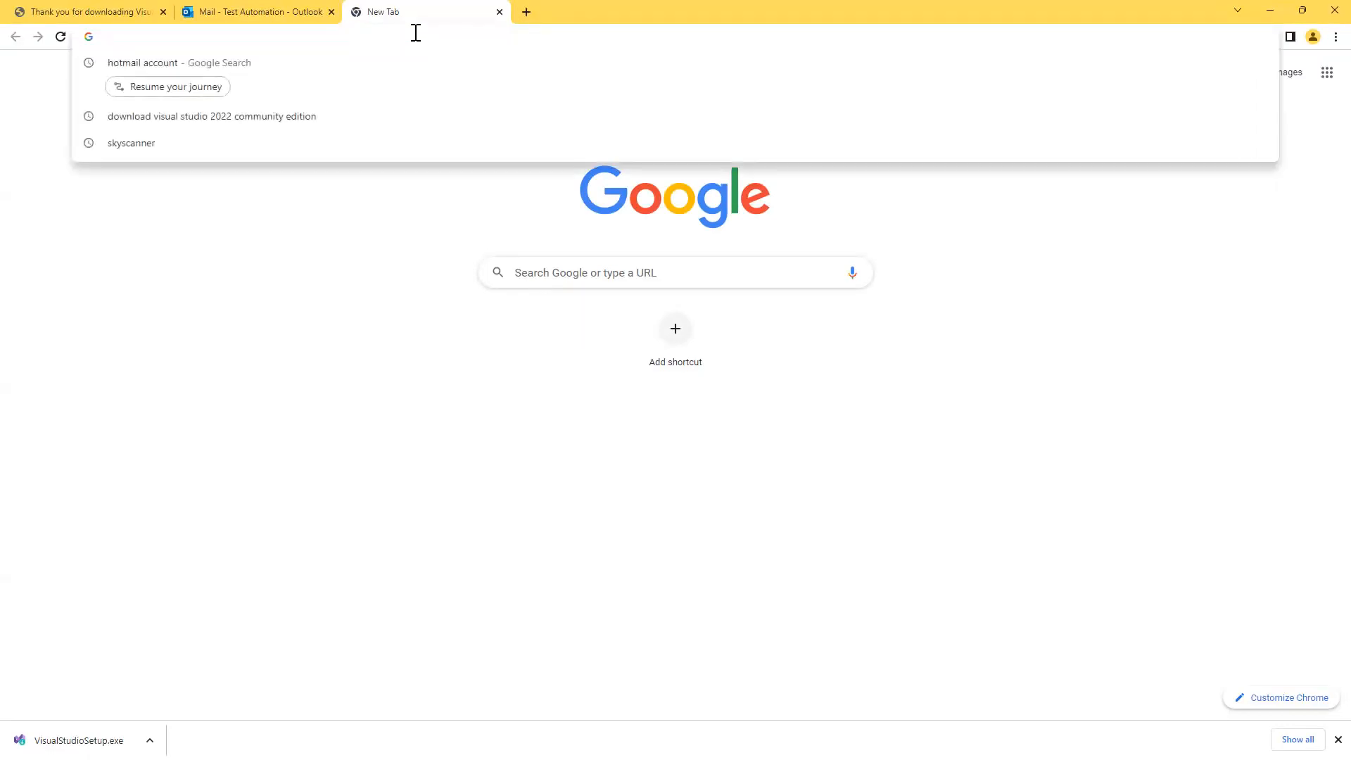
pyautogui.write('google.com')
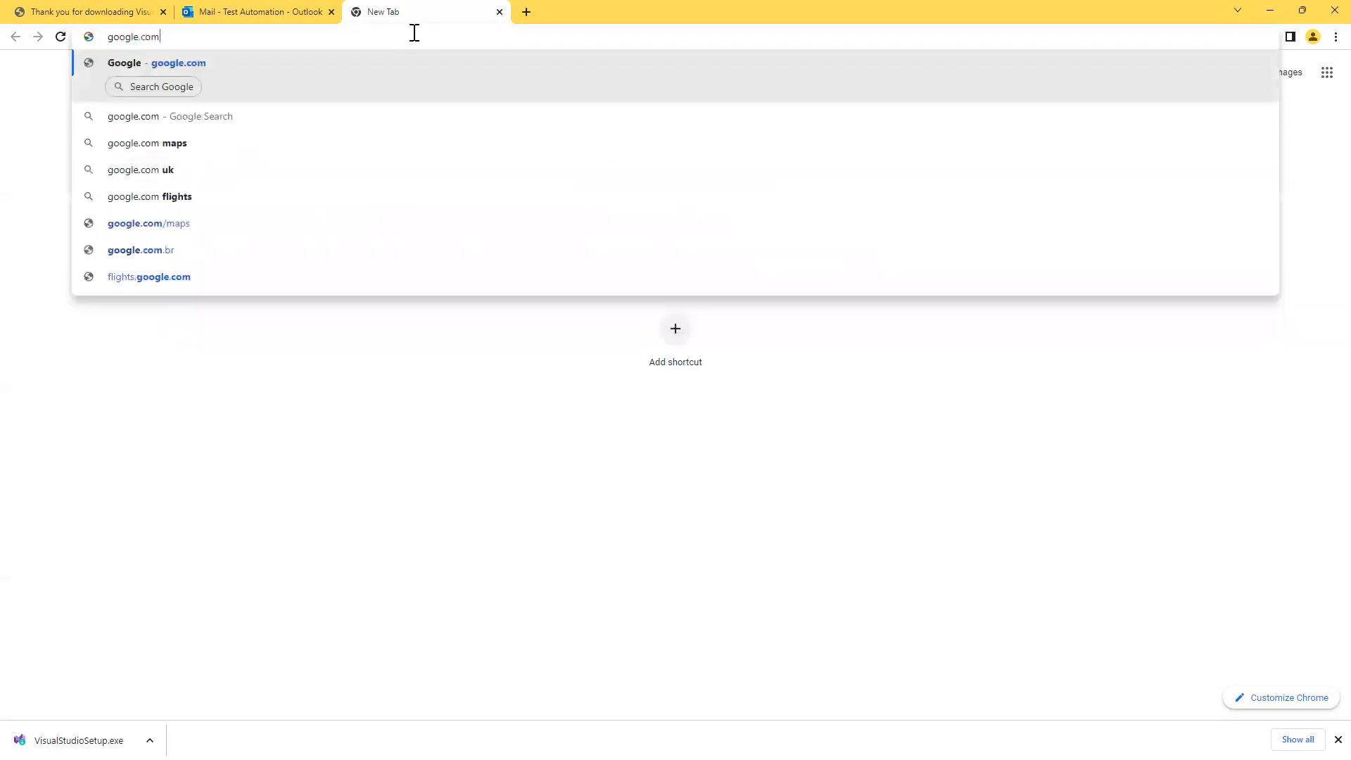
pyautogui.press('Return')
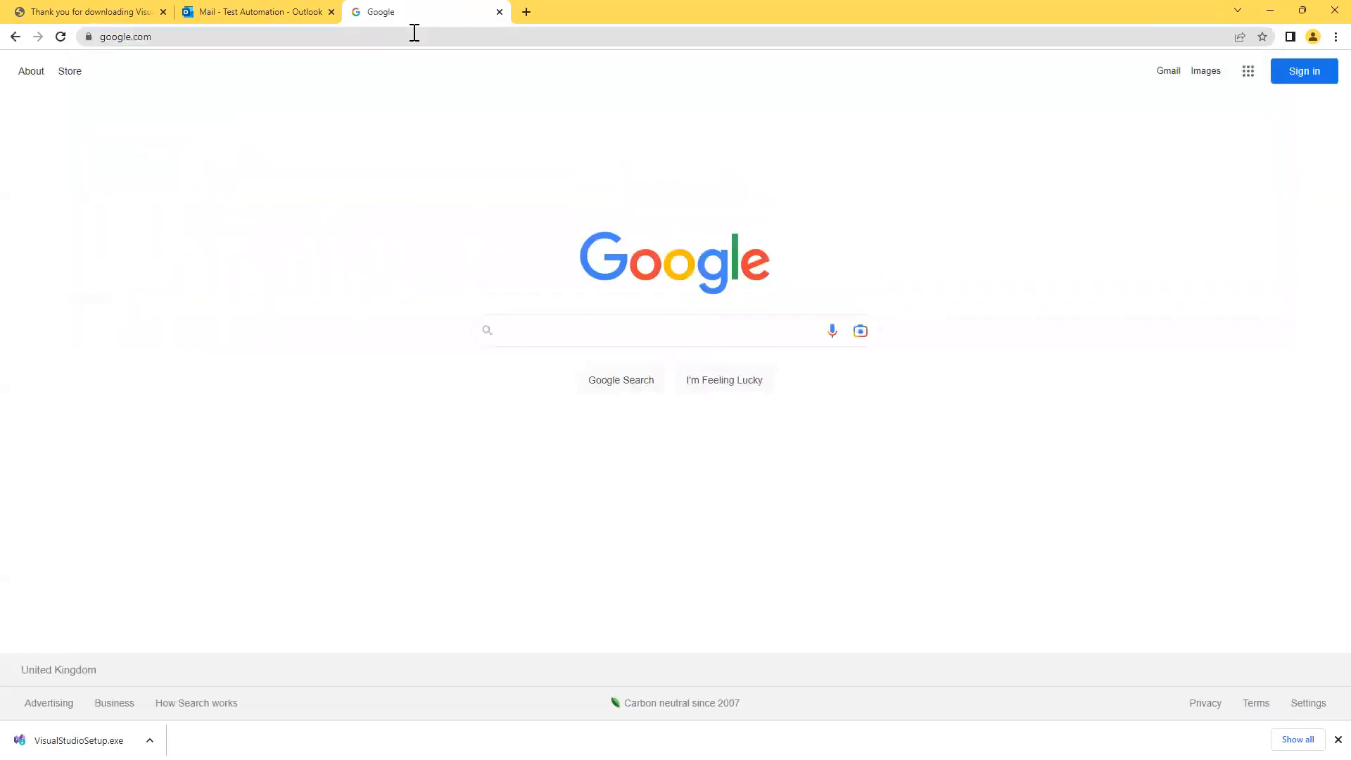
# Search Google for 'Sql Server Management Studio 2017' using the download suggestion.
pyautogui.click(524, 330)
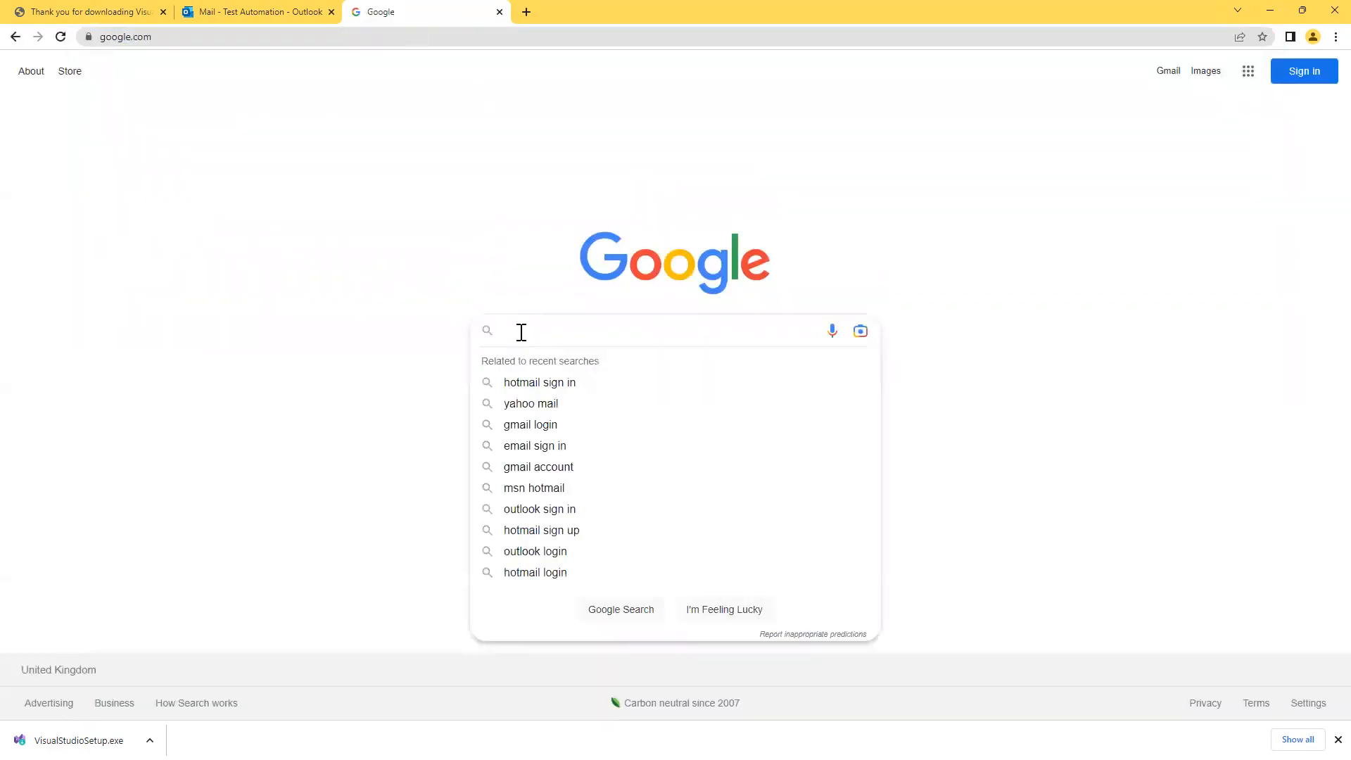
pyautogui.hotkey('ctrl', 'v')
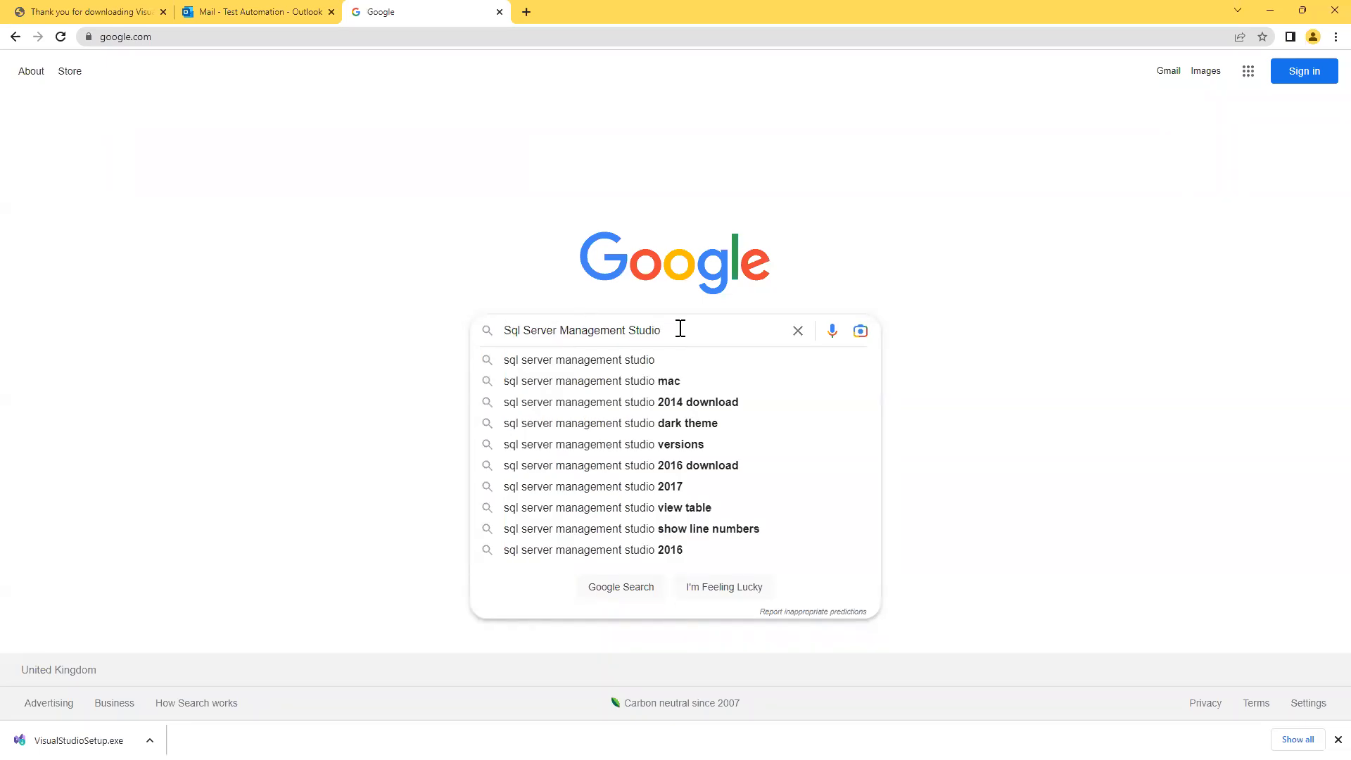
pyautogui.write('201')
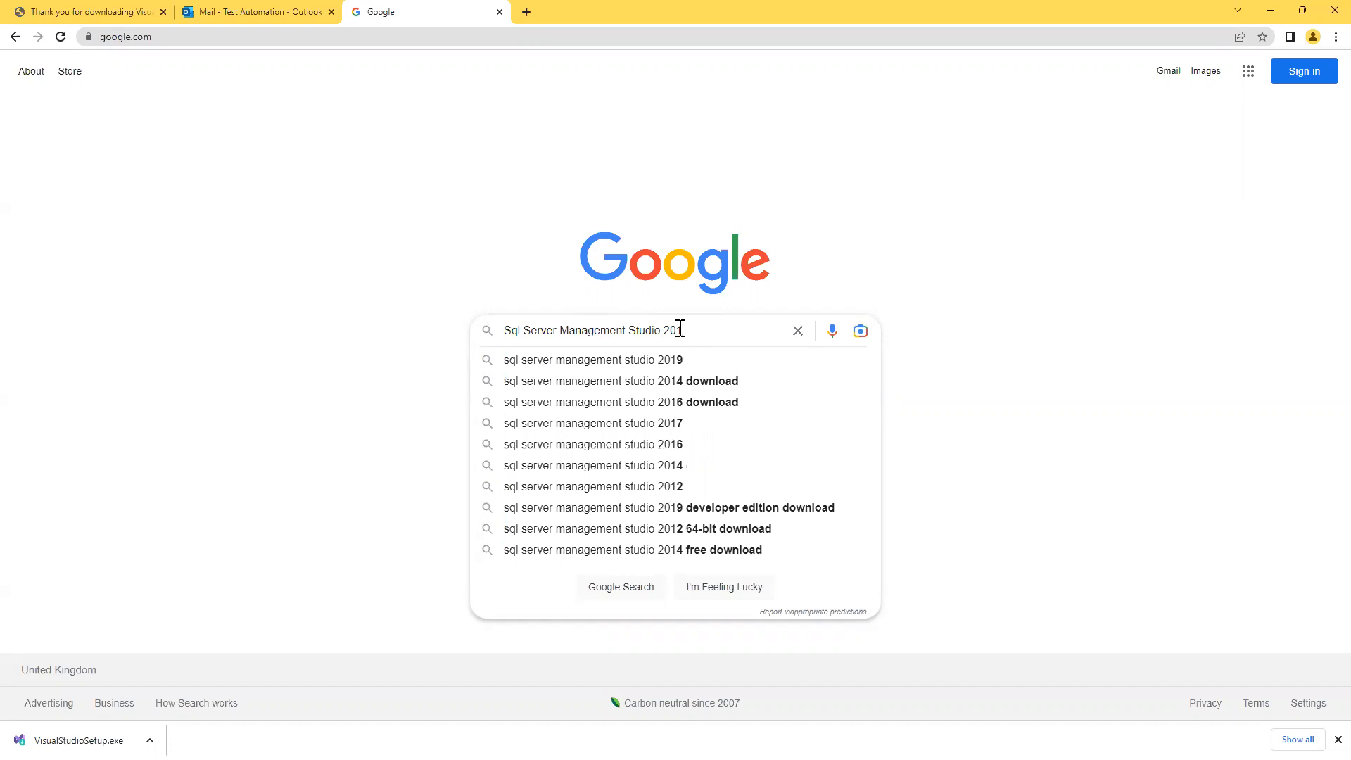
pyautogui.write('8')
pyautogui.press('BackSpace')
pyautogui.write('7')
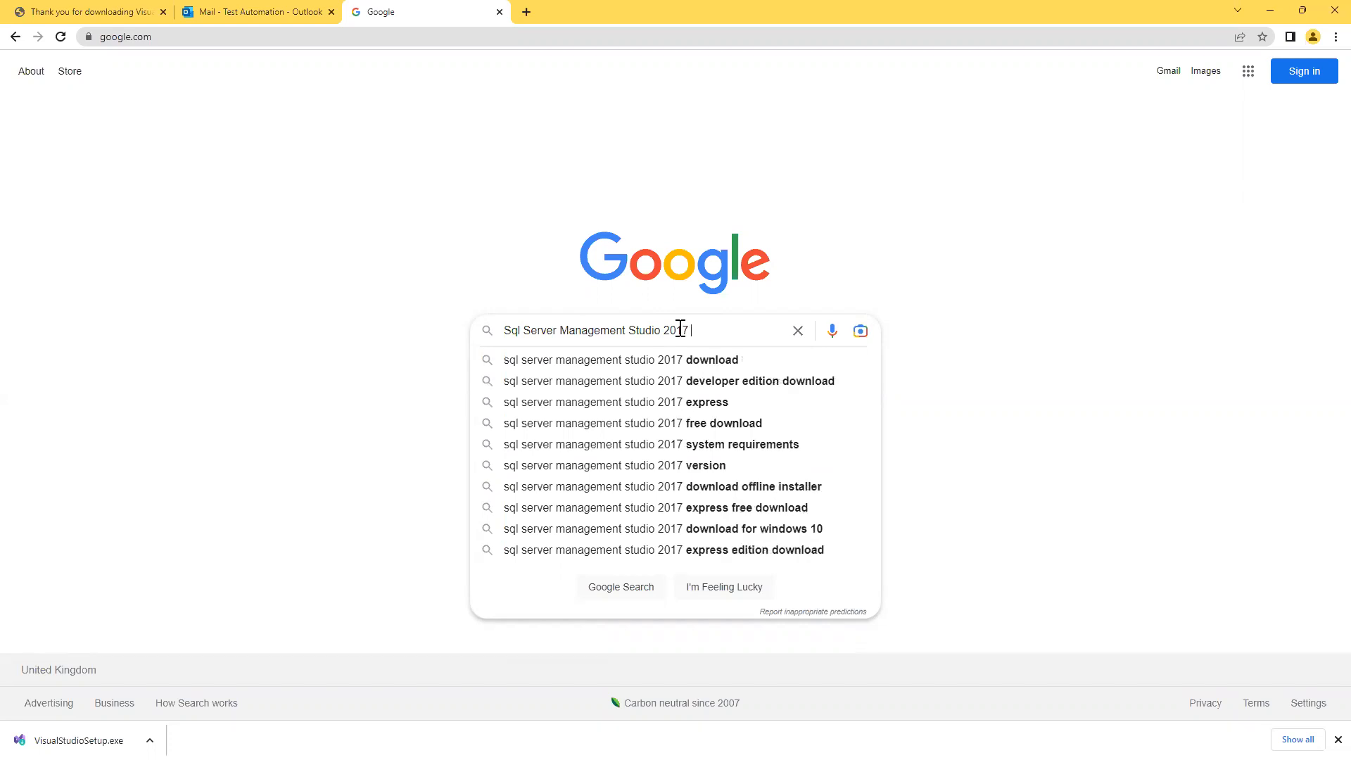
pyautogui.press('Down')
pyautogui.press('Return')
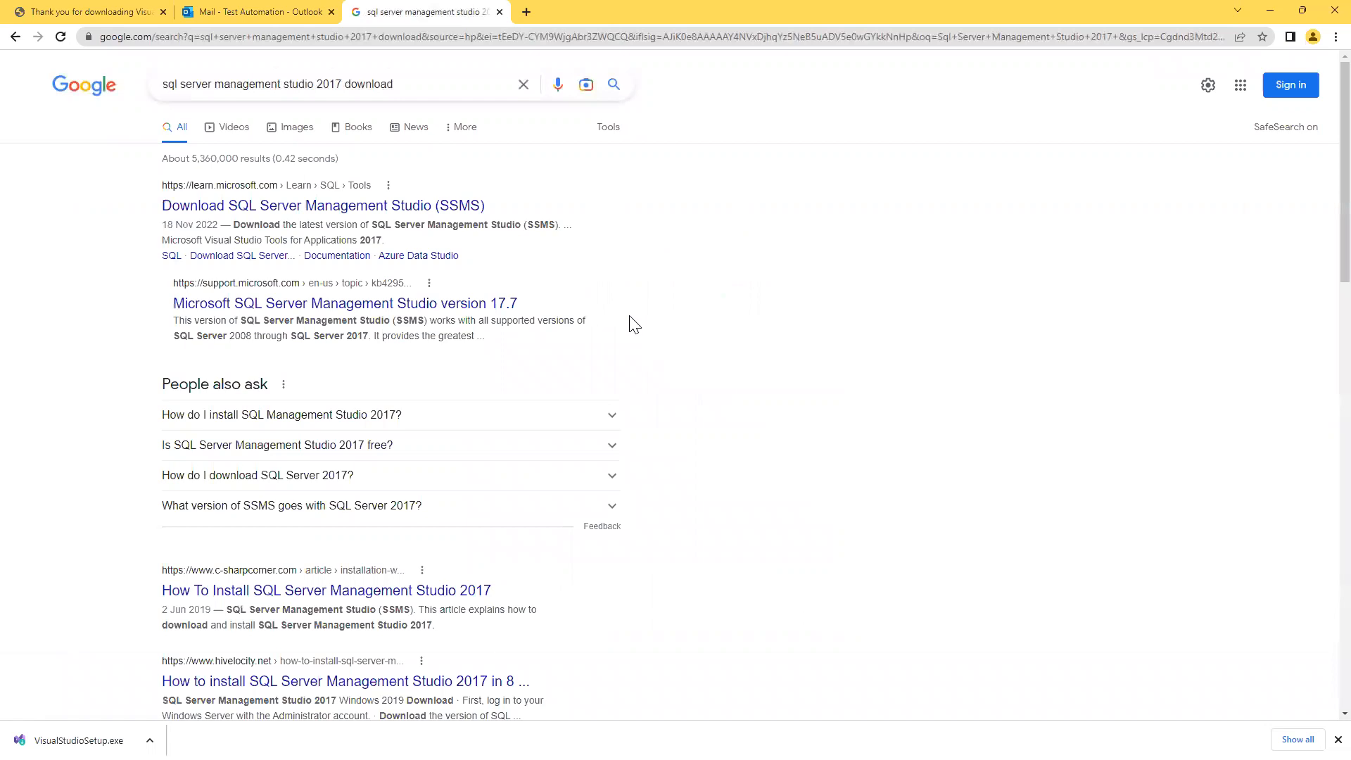
# Open Microsoft's Download SQL Server Management Studio page and copy its web address.
pyautogui.click(178, 211)
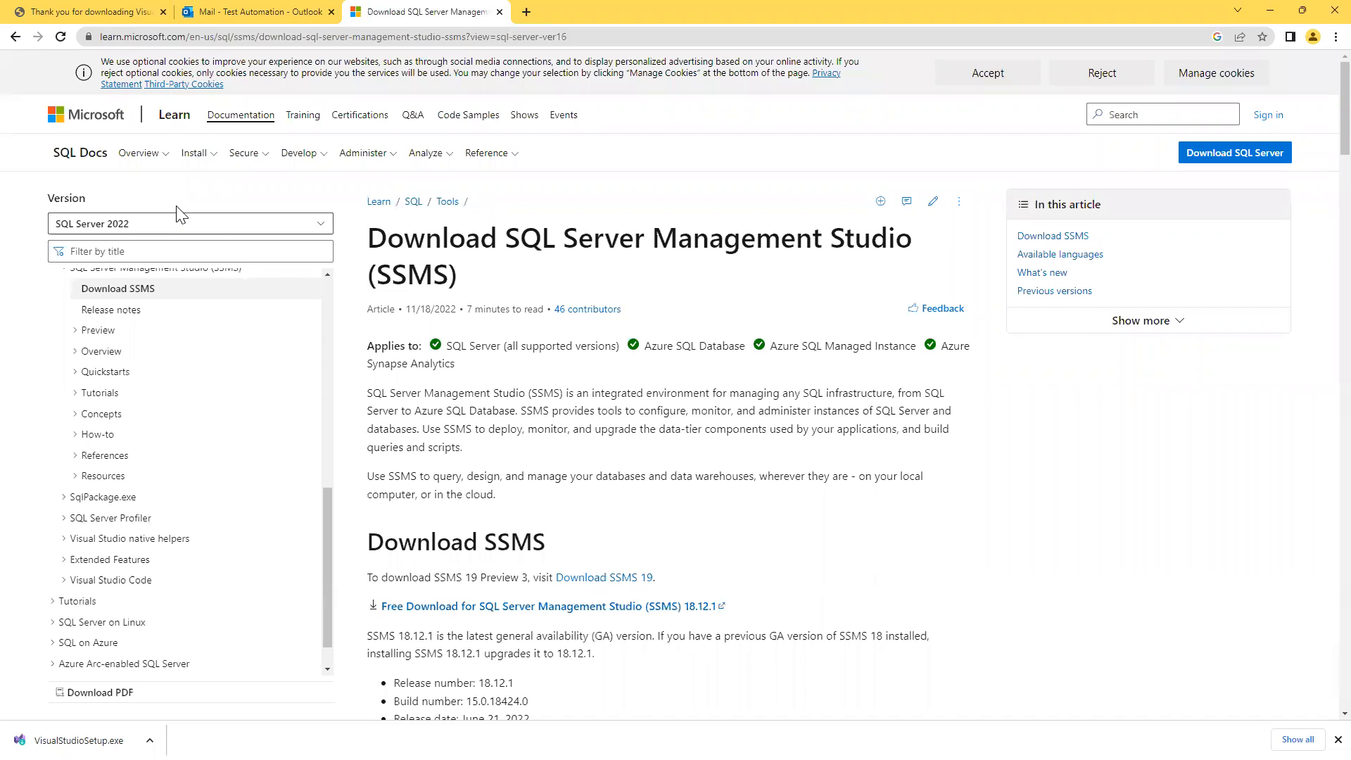
pyautogui.click(605, 33)
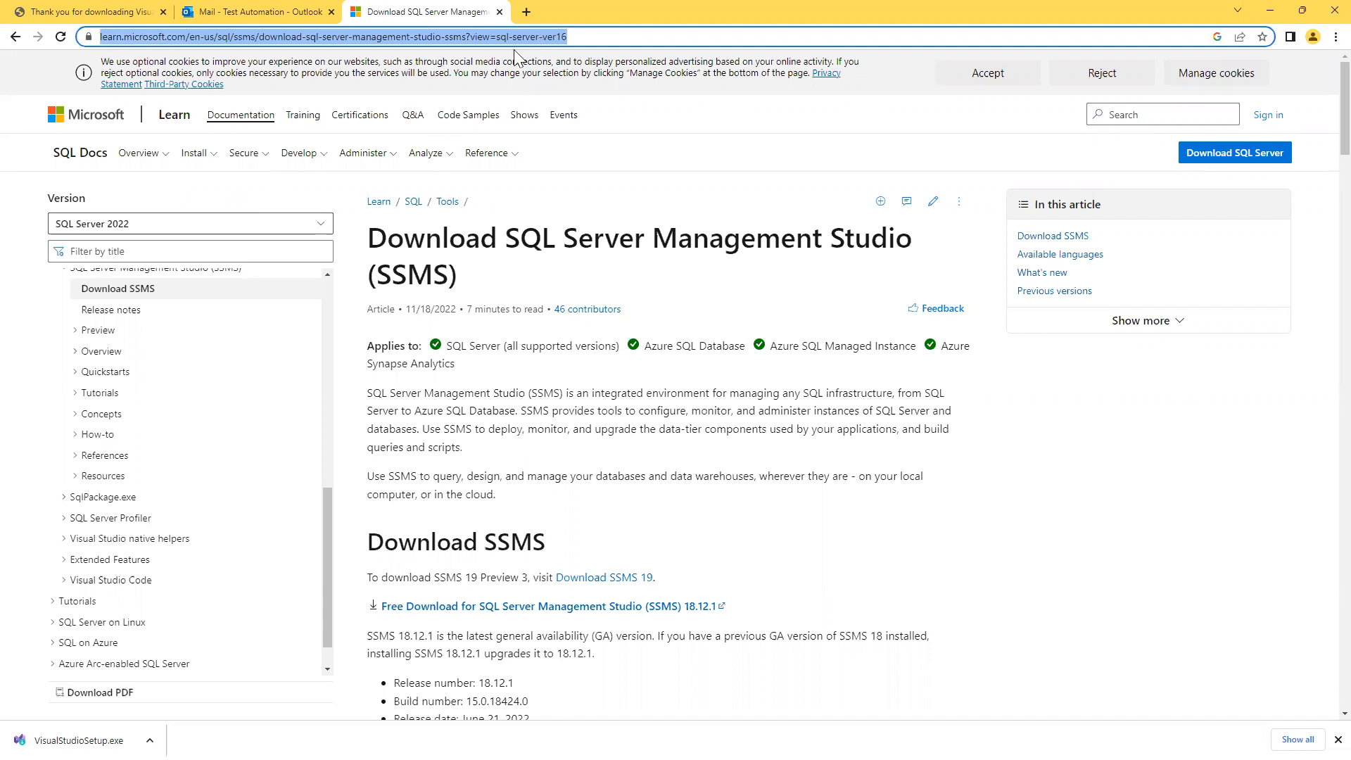
pyautogui.hotkey('alt', 'Tab')
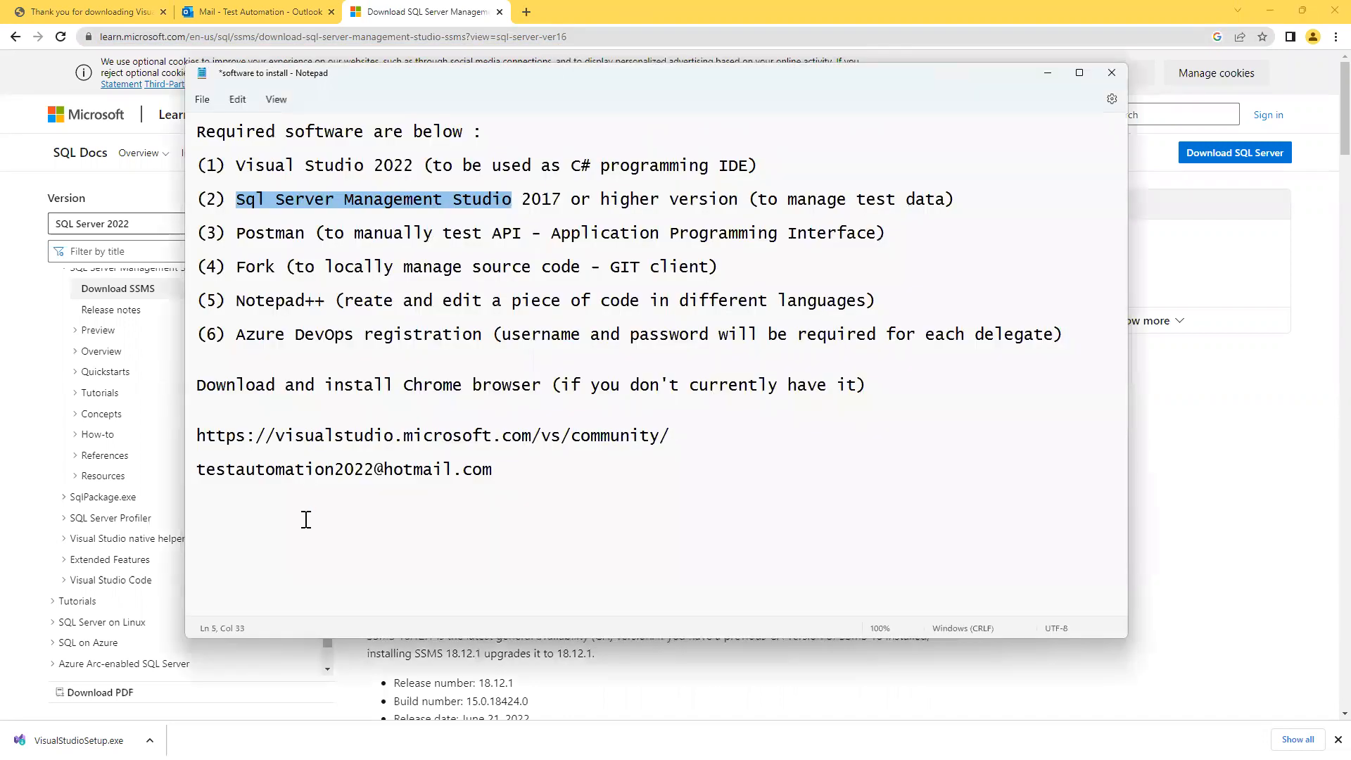
# Paste the SSMS download address on a new line beneath the Visual Studio link.
pyautogui.click(717, 438)
pyautogui.press('Return')
pyautogui.press('Return')
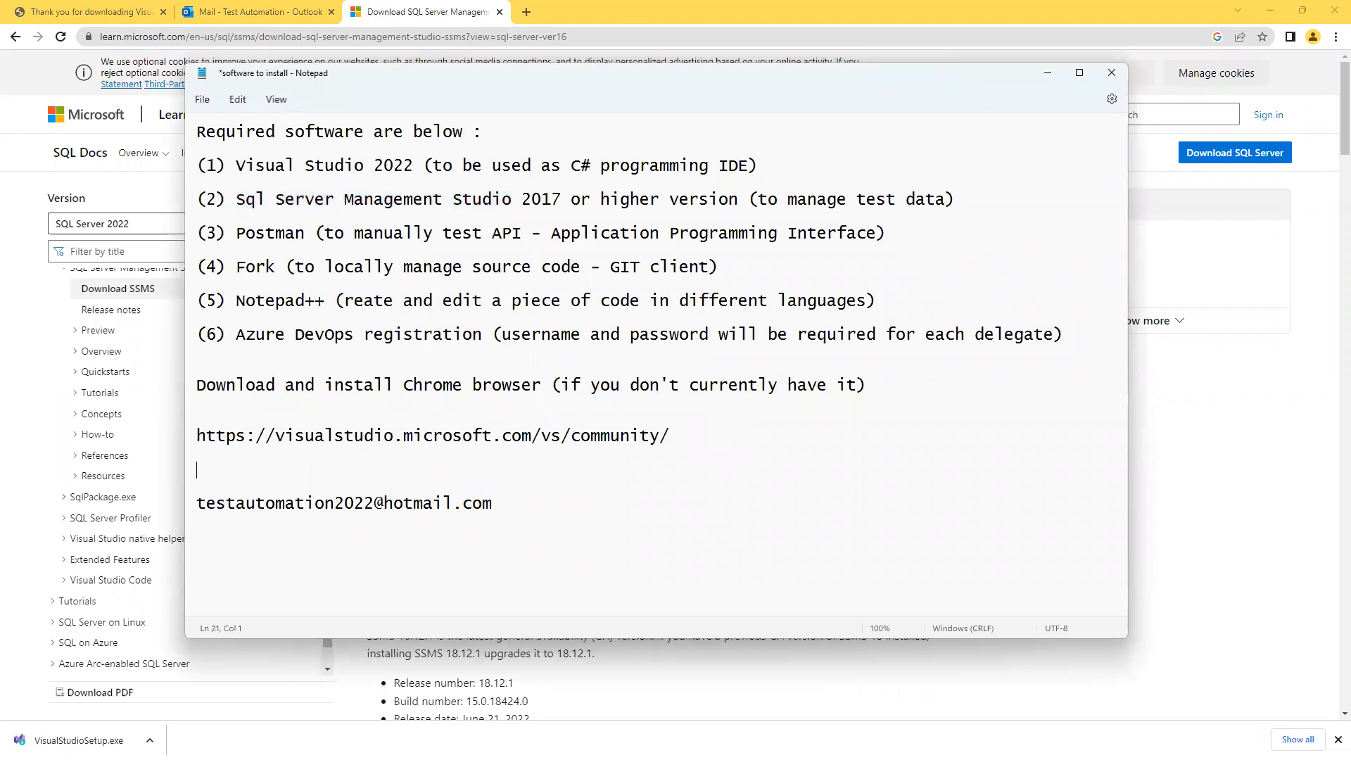
pyautogui.hotkey('ctrl', 'v')
pyautogui.press('Return')
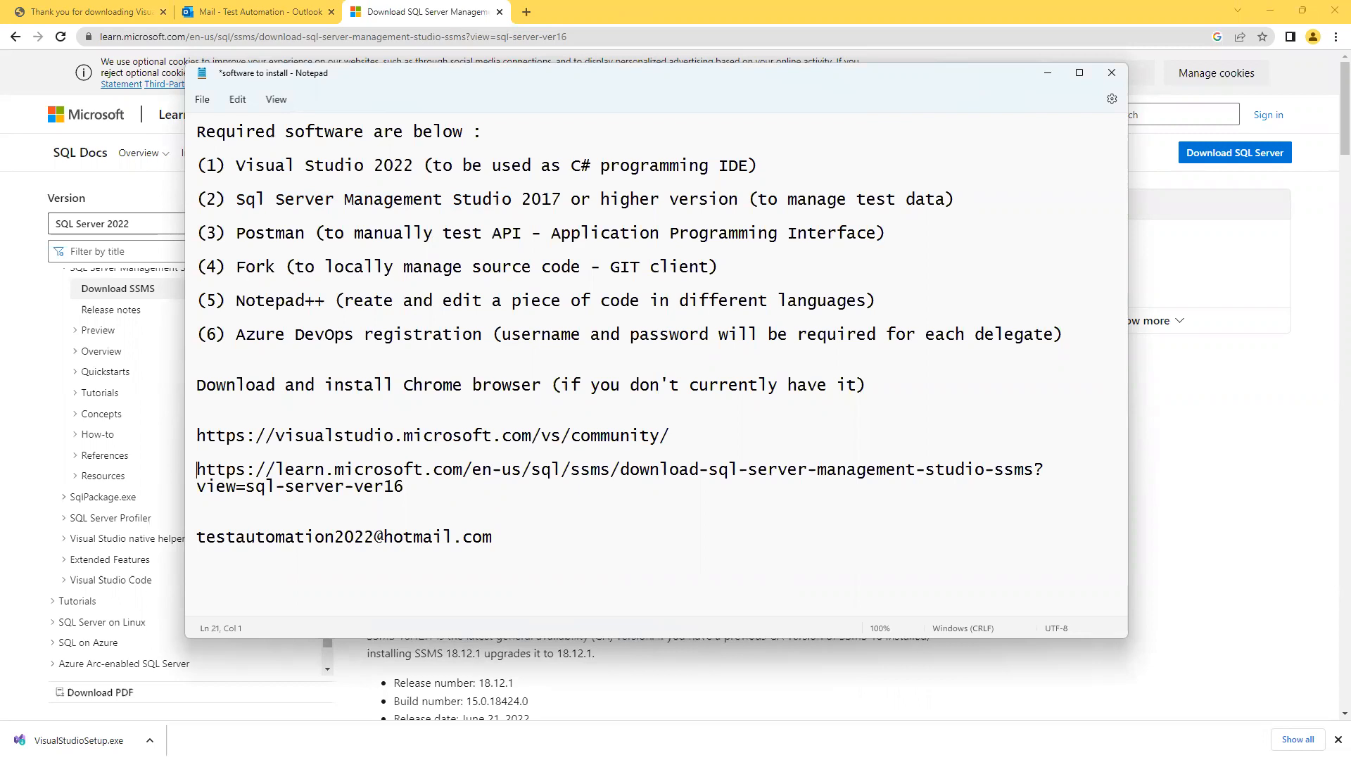
pyautogui.press('Down')
pyautogui.press('Down')
pyautogui.press('Return')
pyautogui.press('Return')
pyautogui.press('Return')
pyautogui.press('Return')
pyautogui.press('Return')
pyautogui.press('Return')
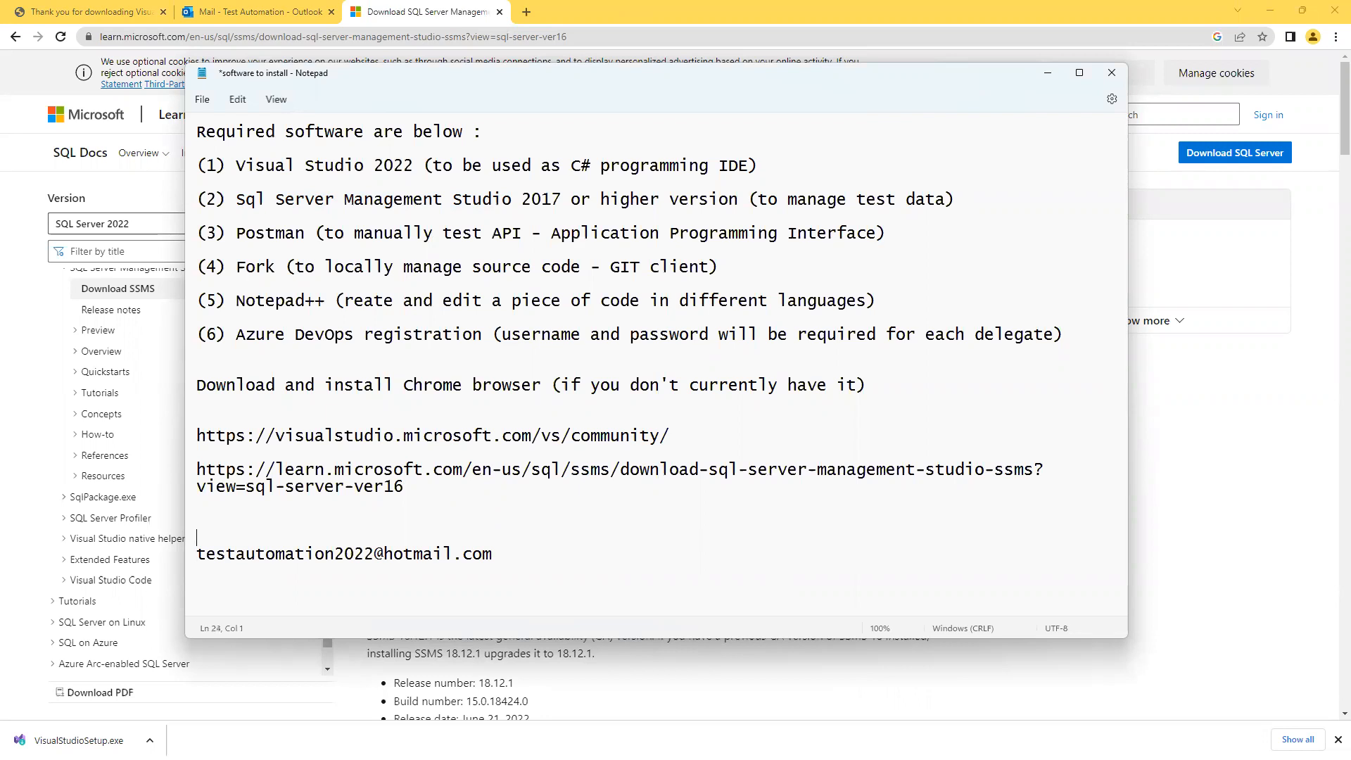
# Review the notes' spacing, then minimise Notepad to show the SSMS page again.
pyautogui.press('Up')
pyautogui.press('Up')
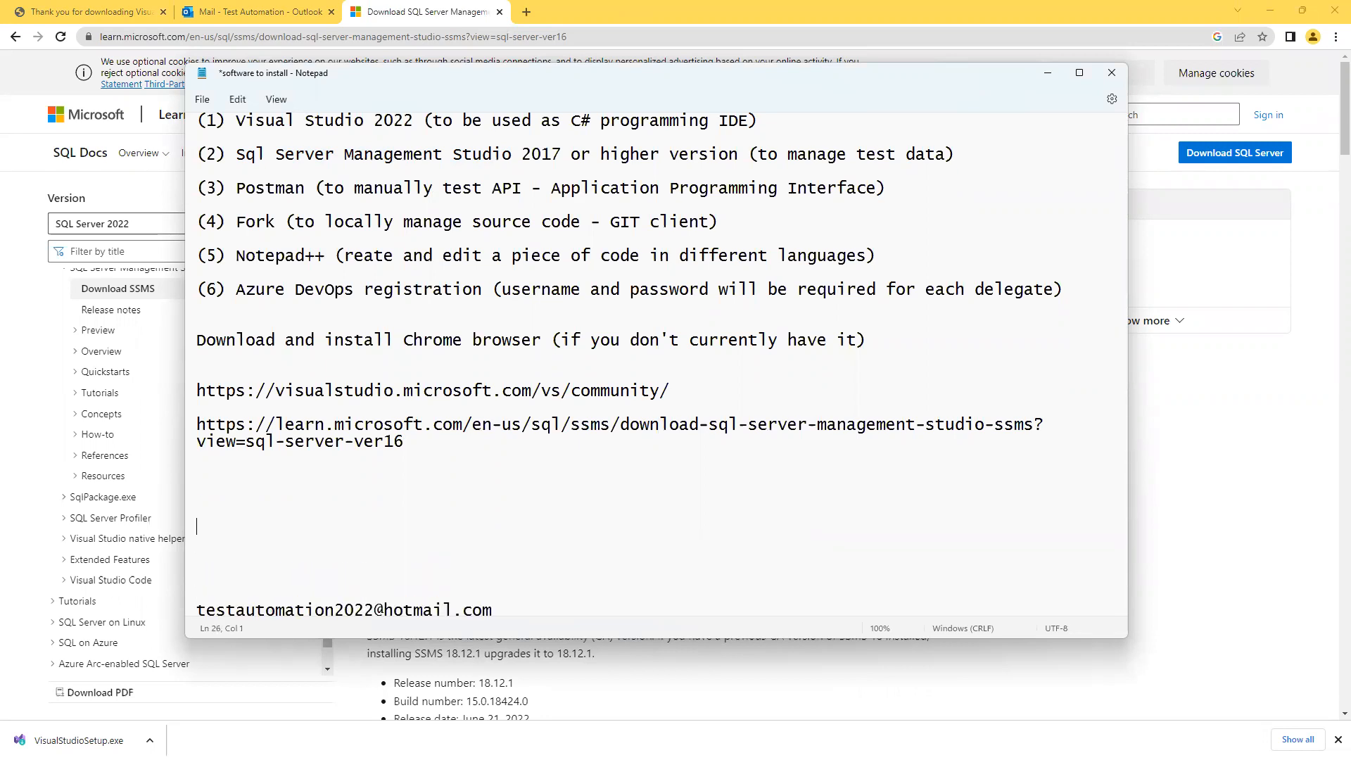
pyautogui.press('Up')
pyautogui.press('Up')
pyautogui.press('Up')
pyautogui.press('Up')
pyautogui.press('Up')
pyautogui.press('Up')
pyautogui.press('Up')
pyautogui.press('Up')
pyautogui.press('Up')
pyautogui.press('Up')
pyautogui.press('Up')
pyautogui.press('Up')
pyautogui.press('Up')
pyautogui.press('Up')
pyautogui.press('Up')
pyautogui.press('Up')
pyautogui.press('Up')
pyautogui.press('Down')
pyautogui.press('Down')
pyautogui.press('Down')
pyautogui.press('Down')
pyautogui.press('Down')
pyautogui.press('Down')
pyautogui.press('Down')
pyautogui.press('Down')
pyautogui.press('Down')
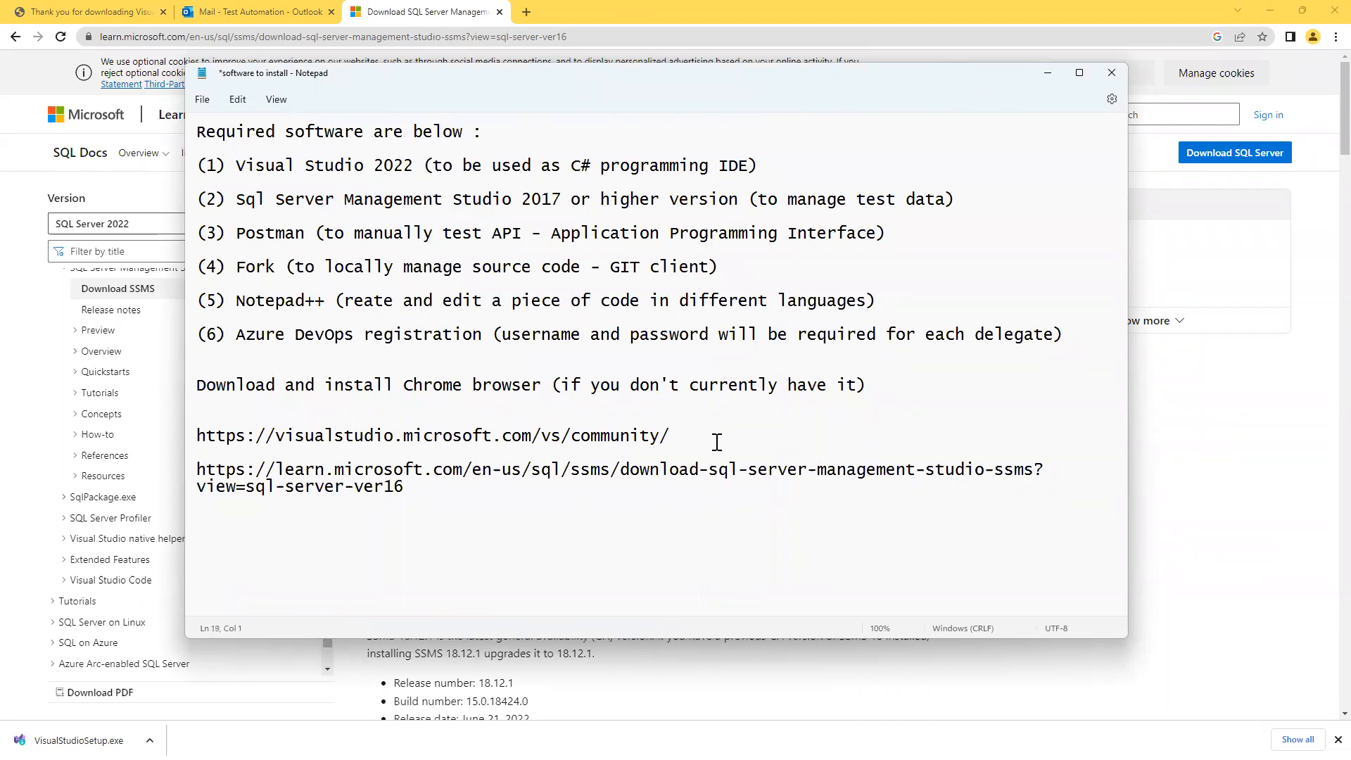
pyautogui.click(199, 470)
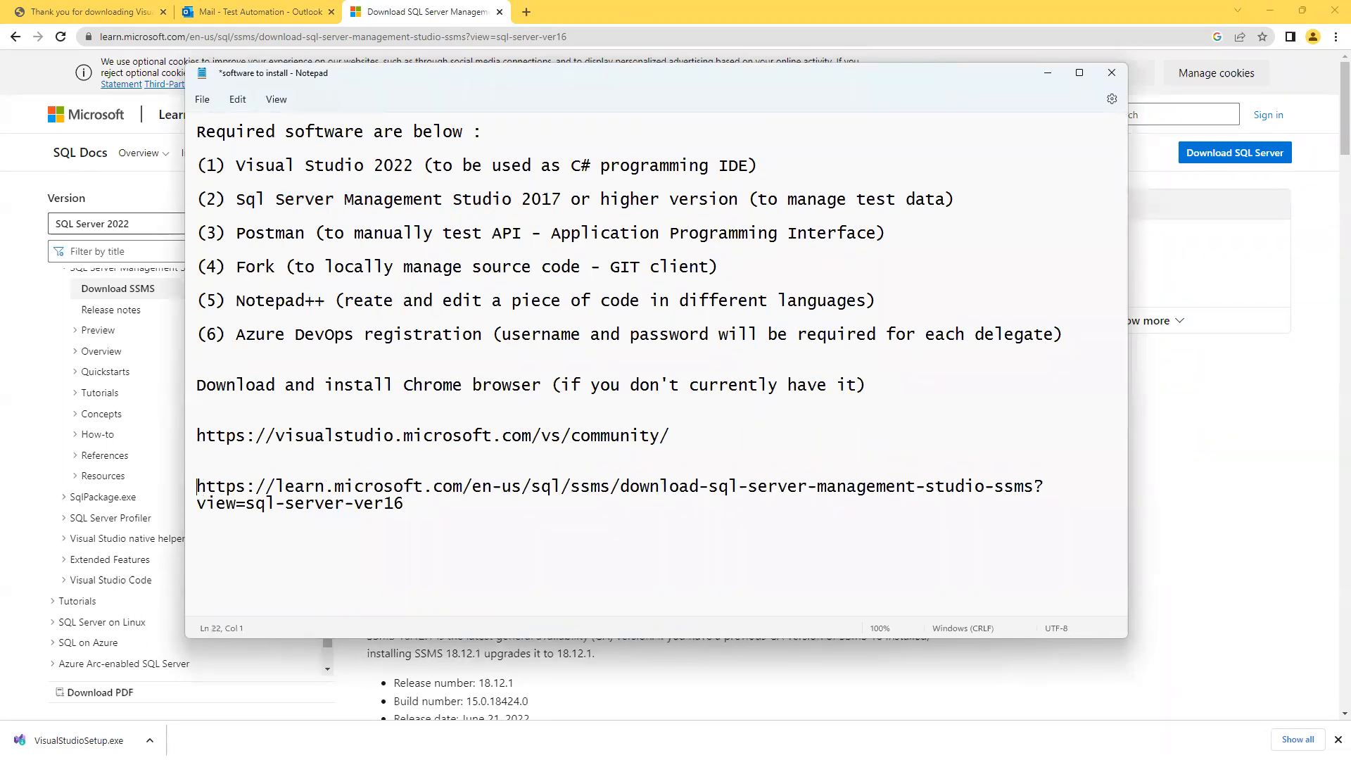
pyautogui.click(1047, 72)
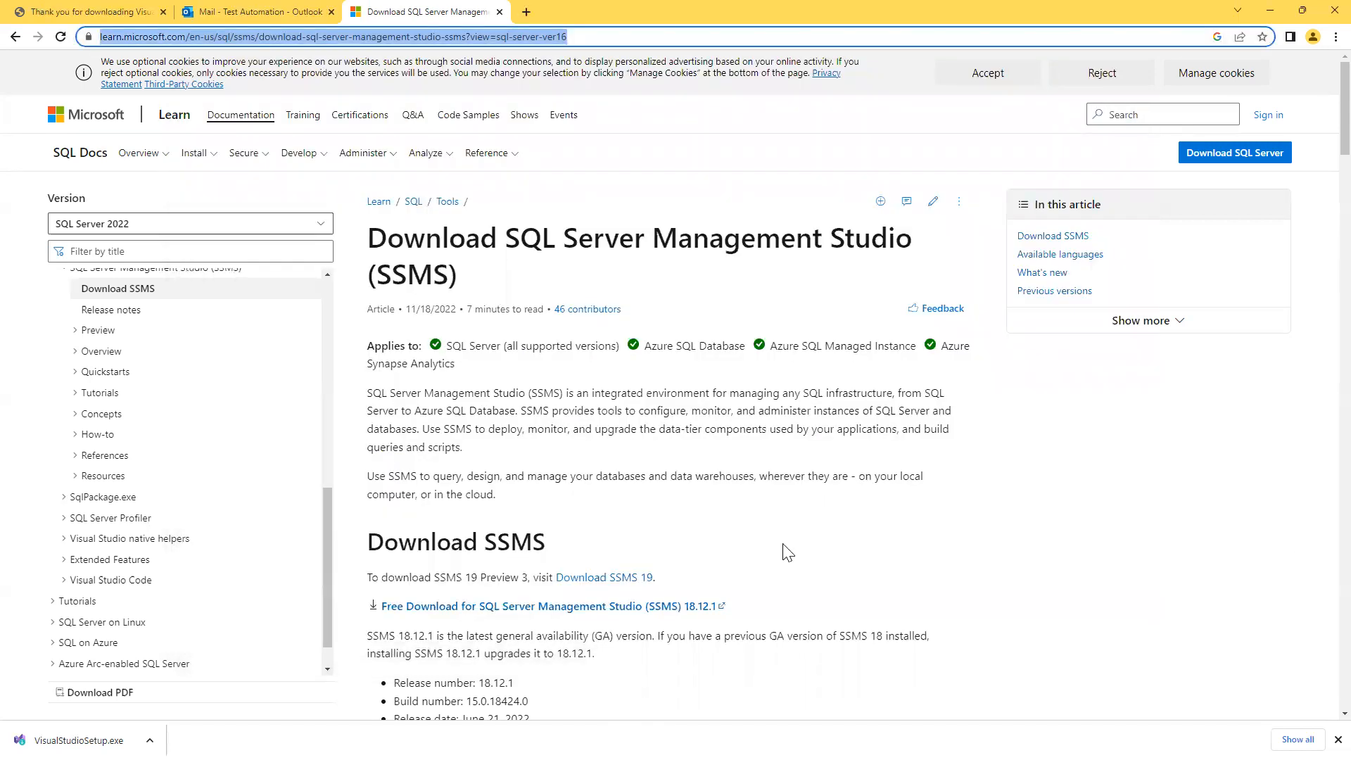
# Download the free SSMS 18.12.1 installer from the Download SSMS page.
pyautogui.click(983, 514)
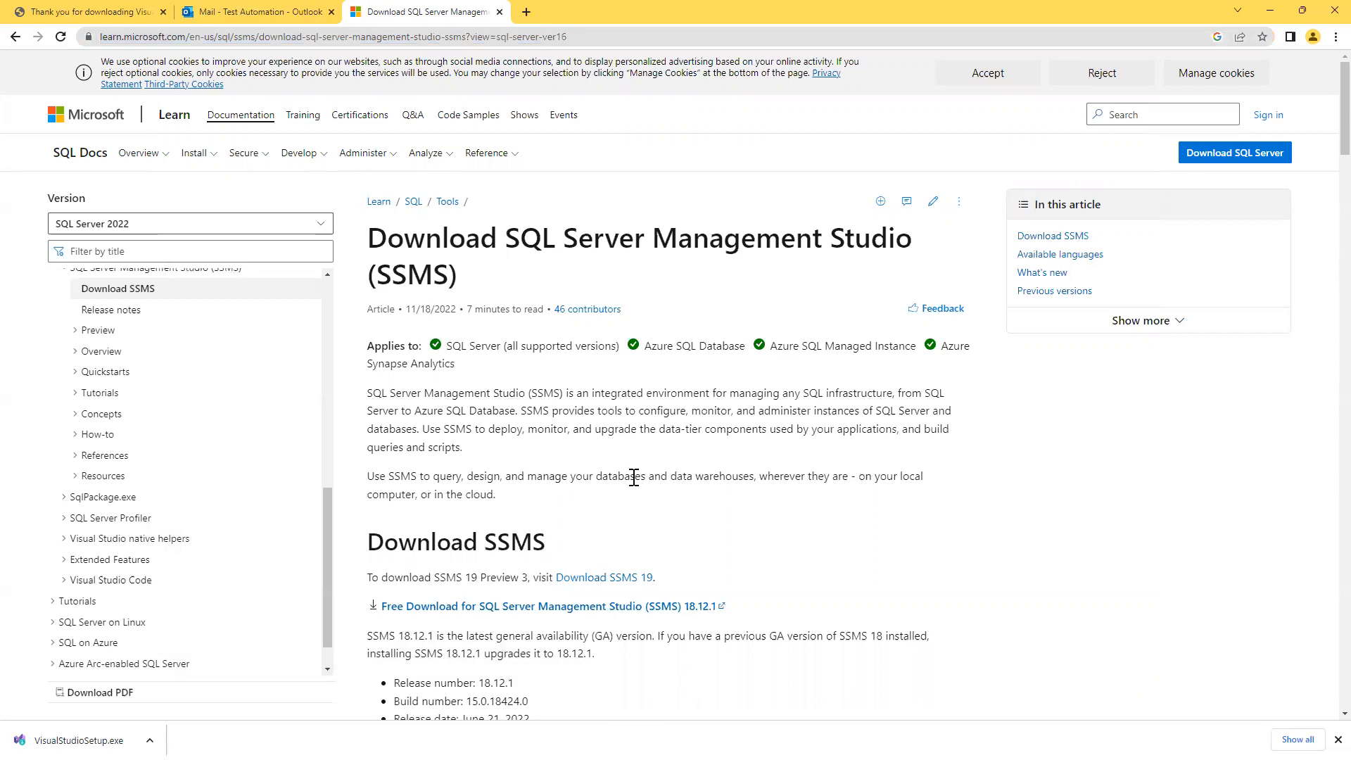
pyautogui.scroll(-1, 634, 477)
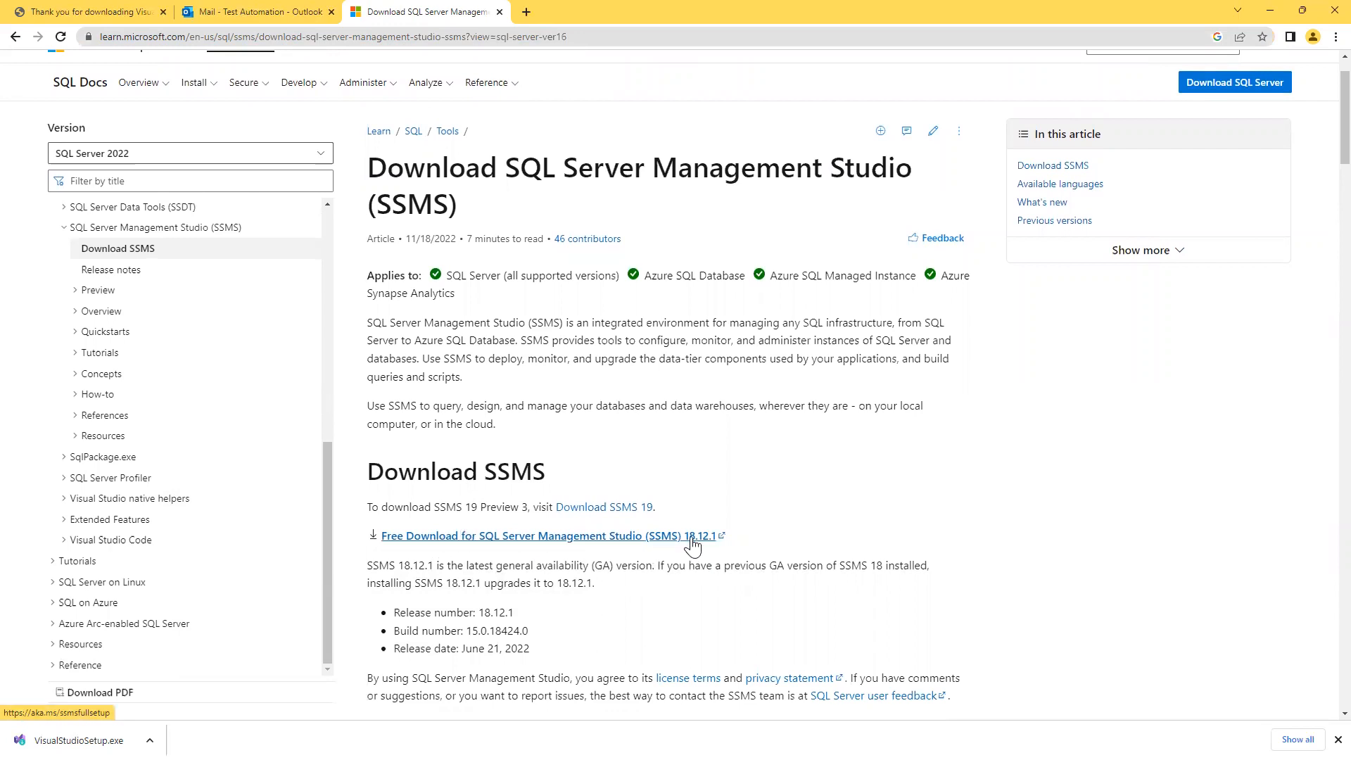
pyautogui.click(605, 537)
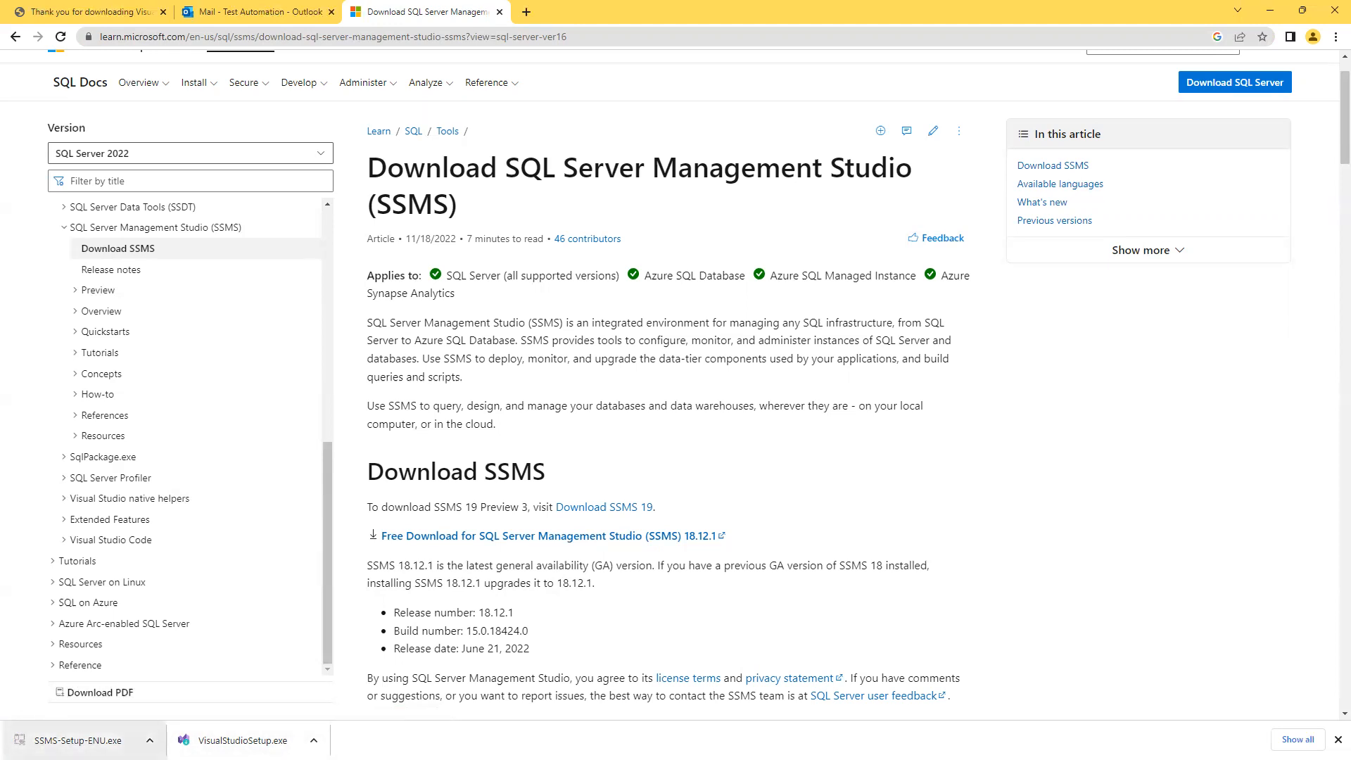
# Check SSMS-Setup-ENU.exe in the Downloads folder, then open it from Chrome's downloads.
pyautogui.click(149, 740)
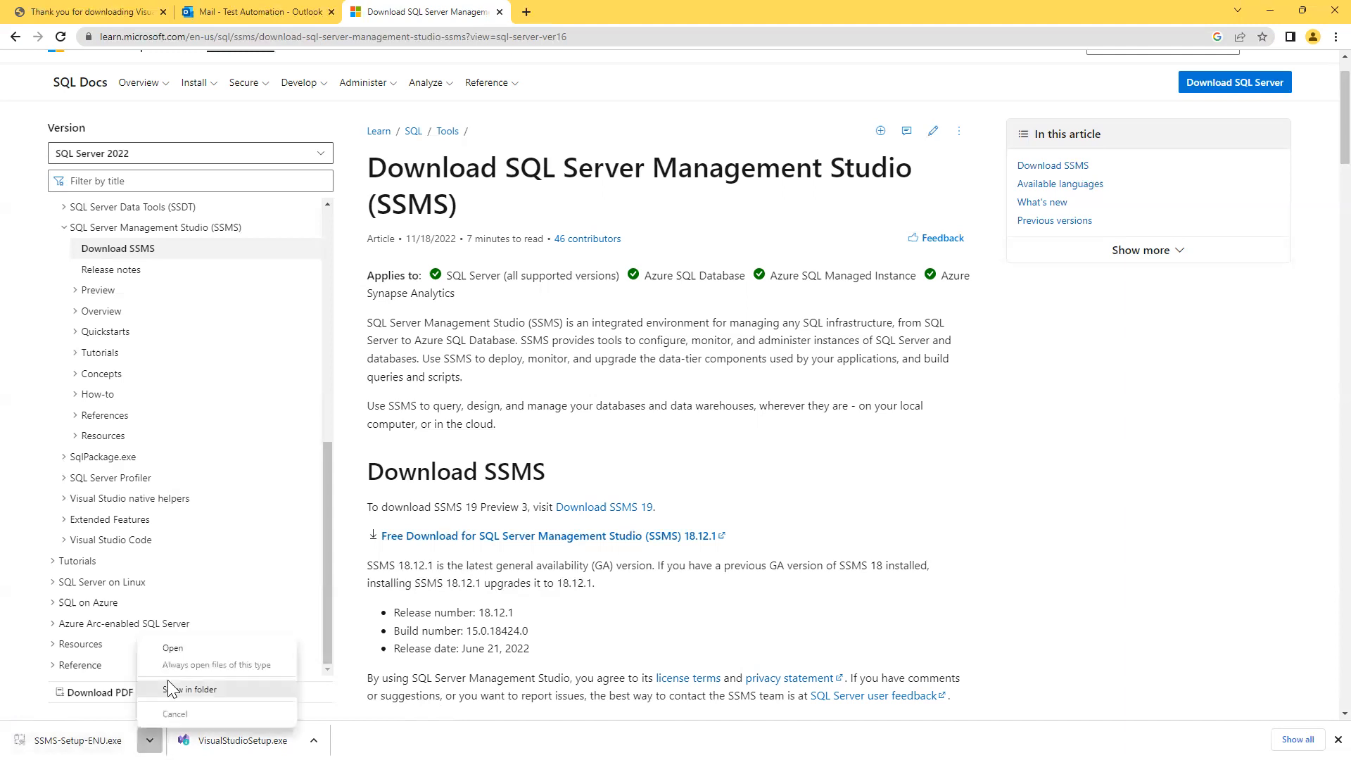
pyautogui.click(1101, 486)
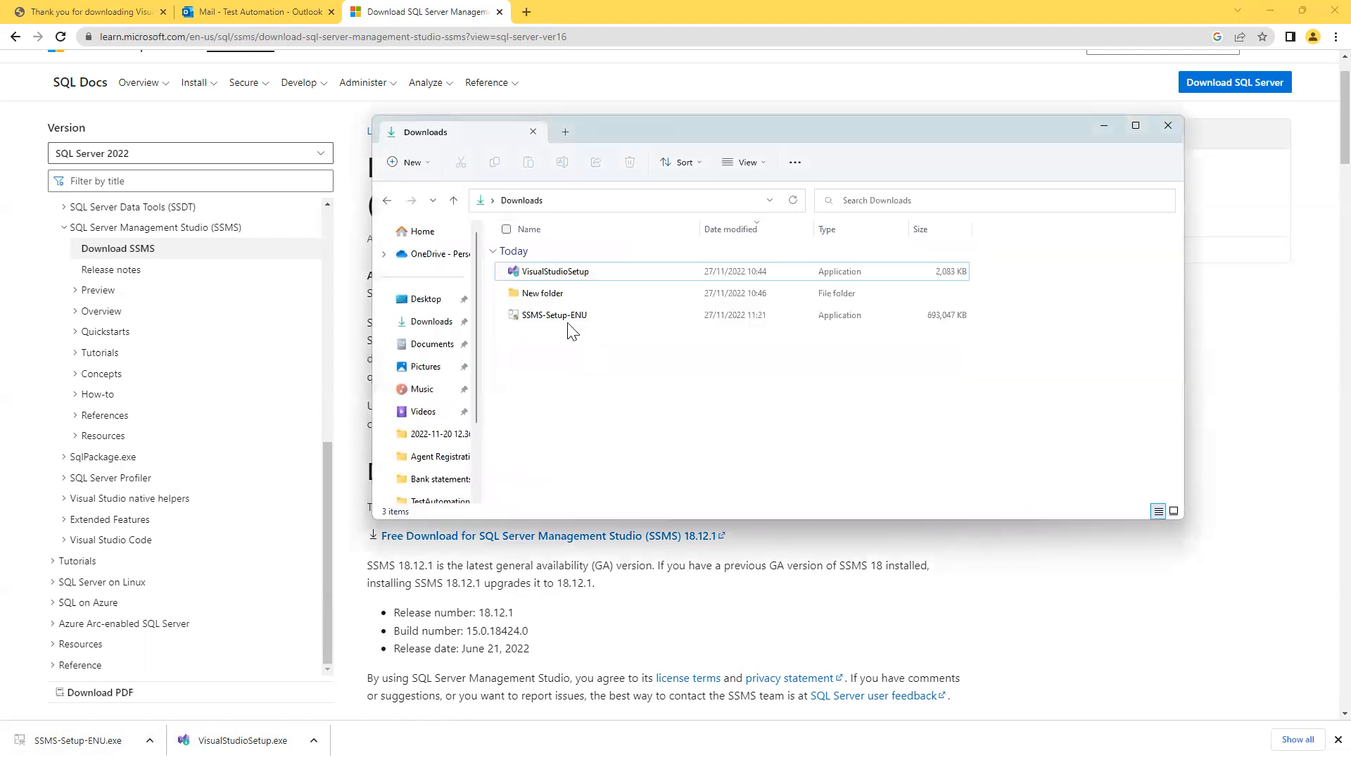
pyautogui.click(577, 321)
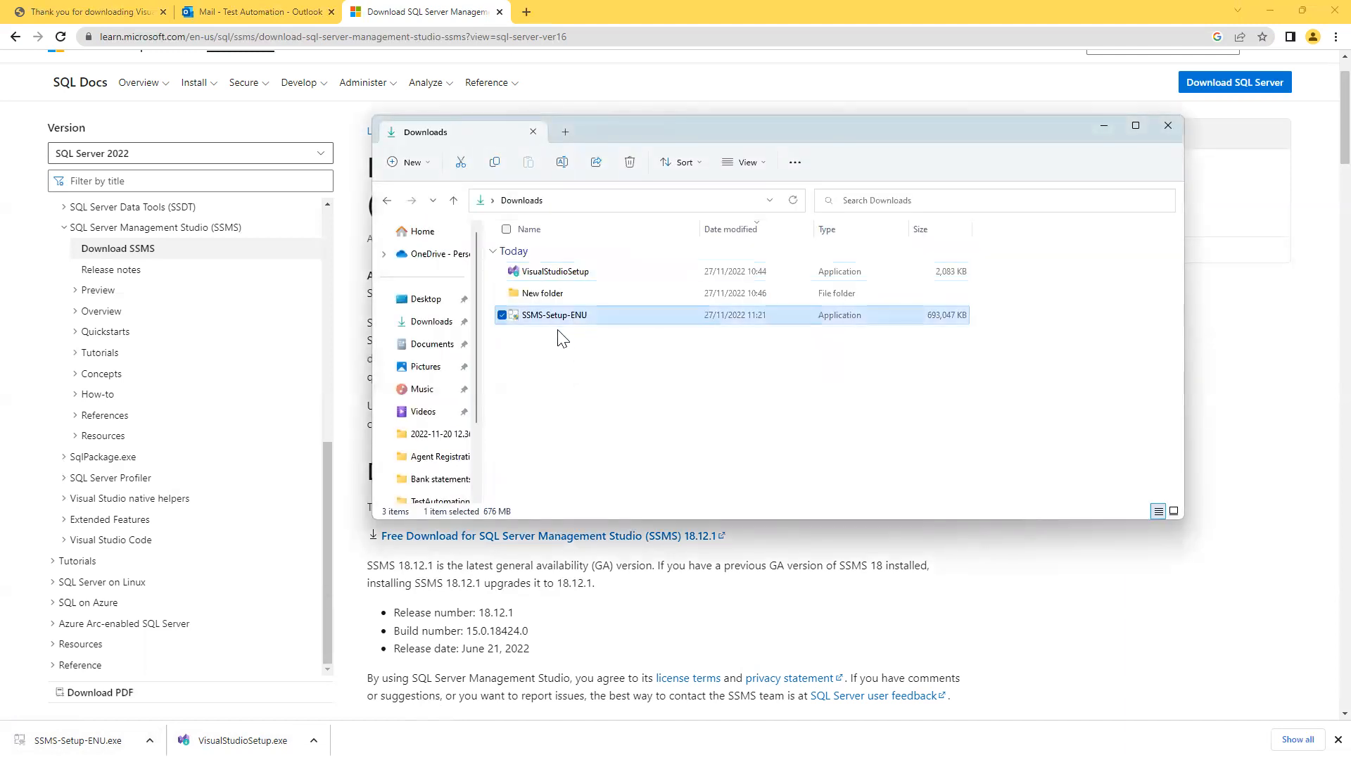
pyautogui.click(563, 365)
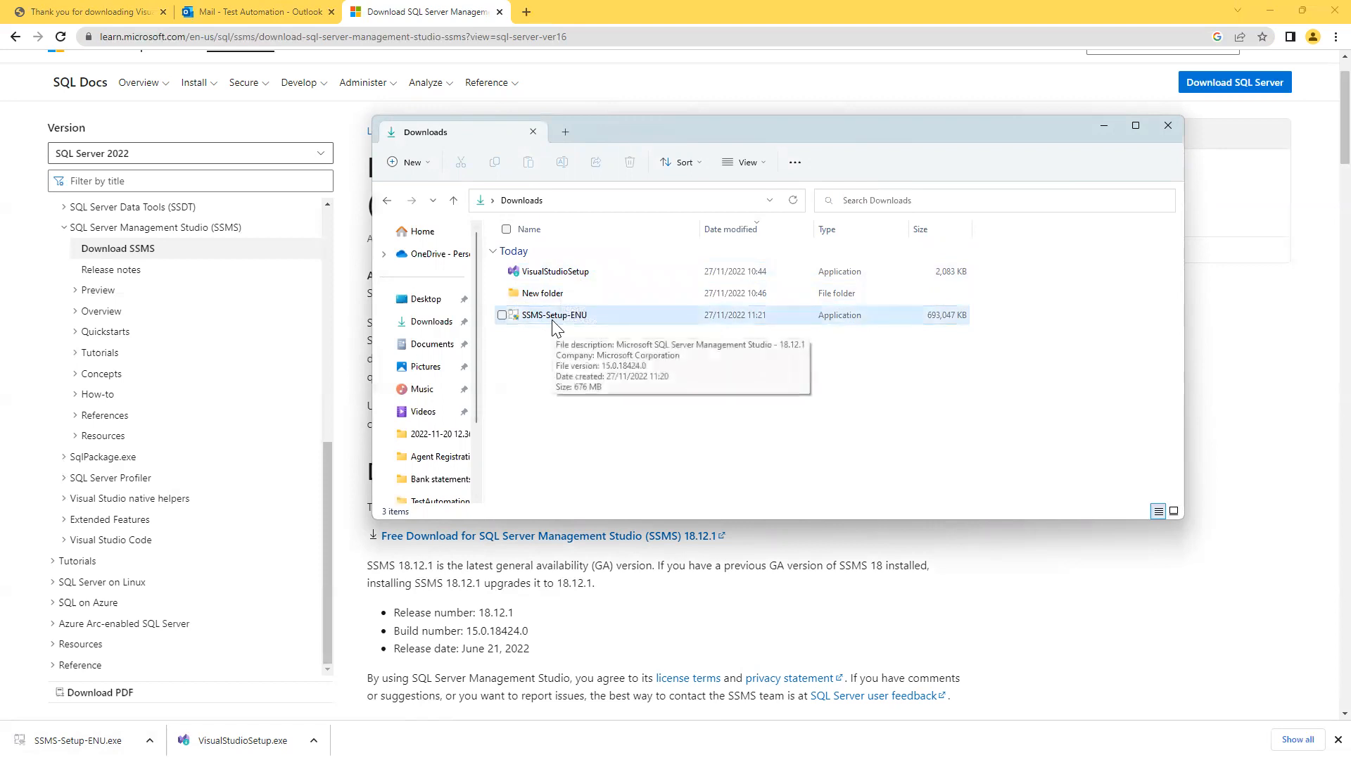
pyautogui.click(32, 519)
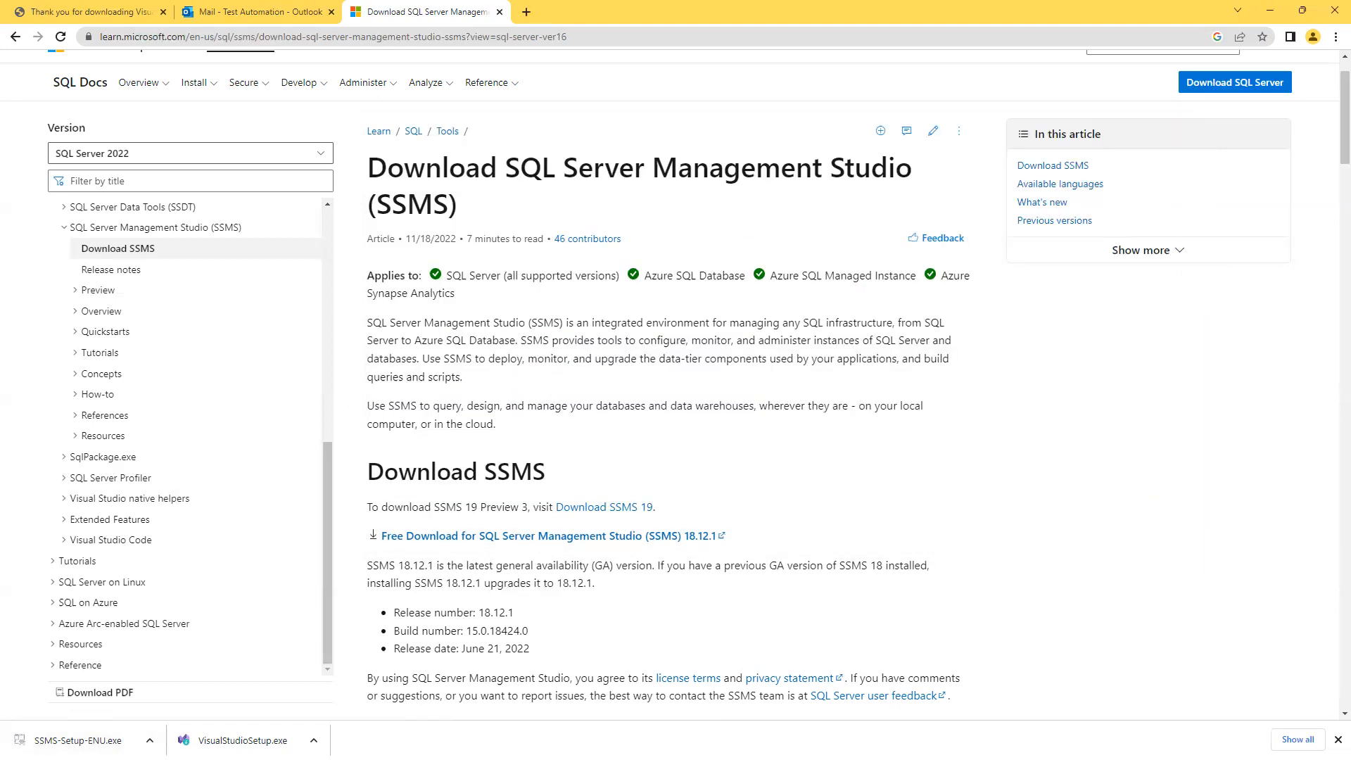
pyautogui.click(149, 739)
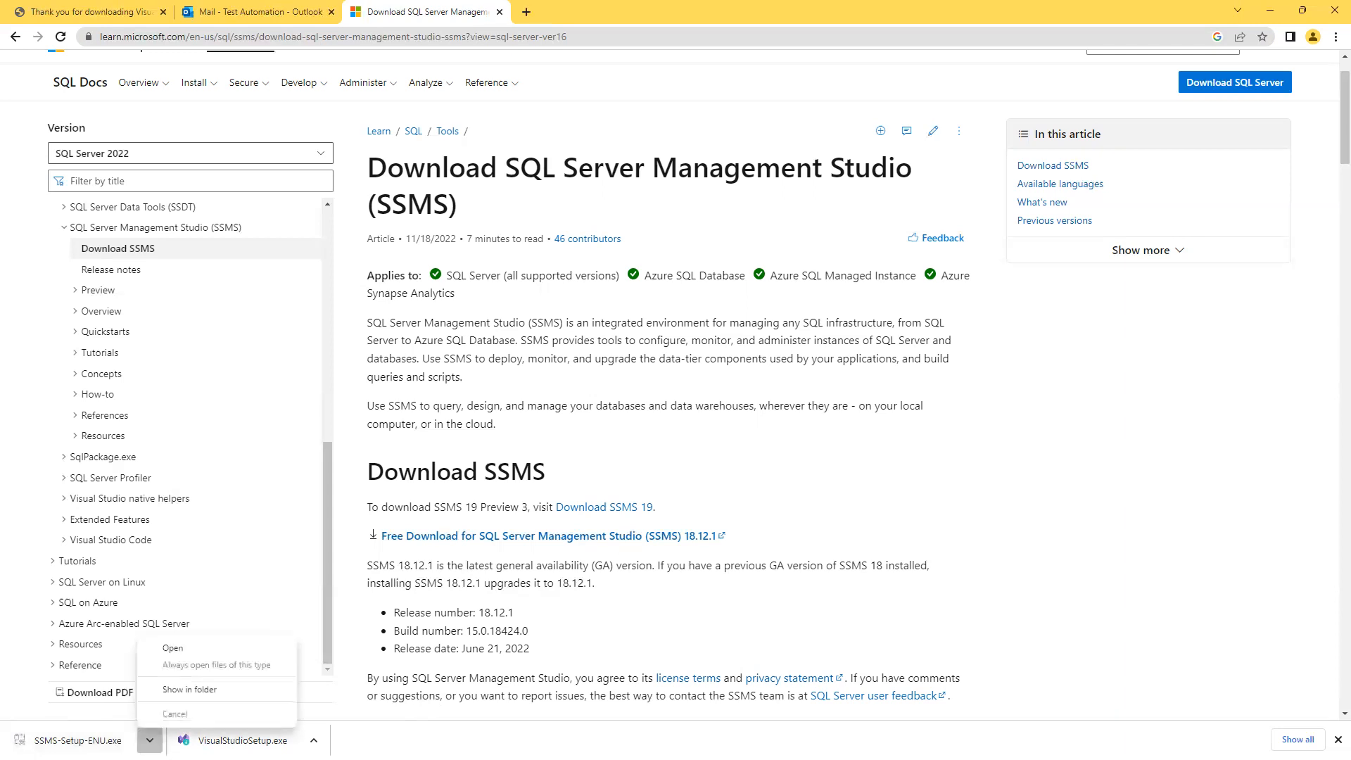
pyautogui.click(183, 647)
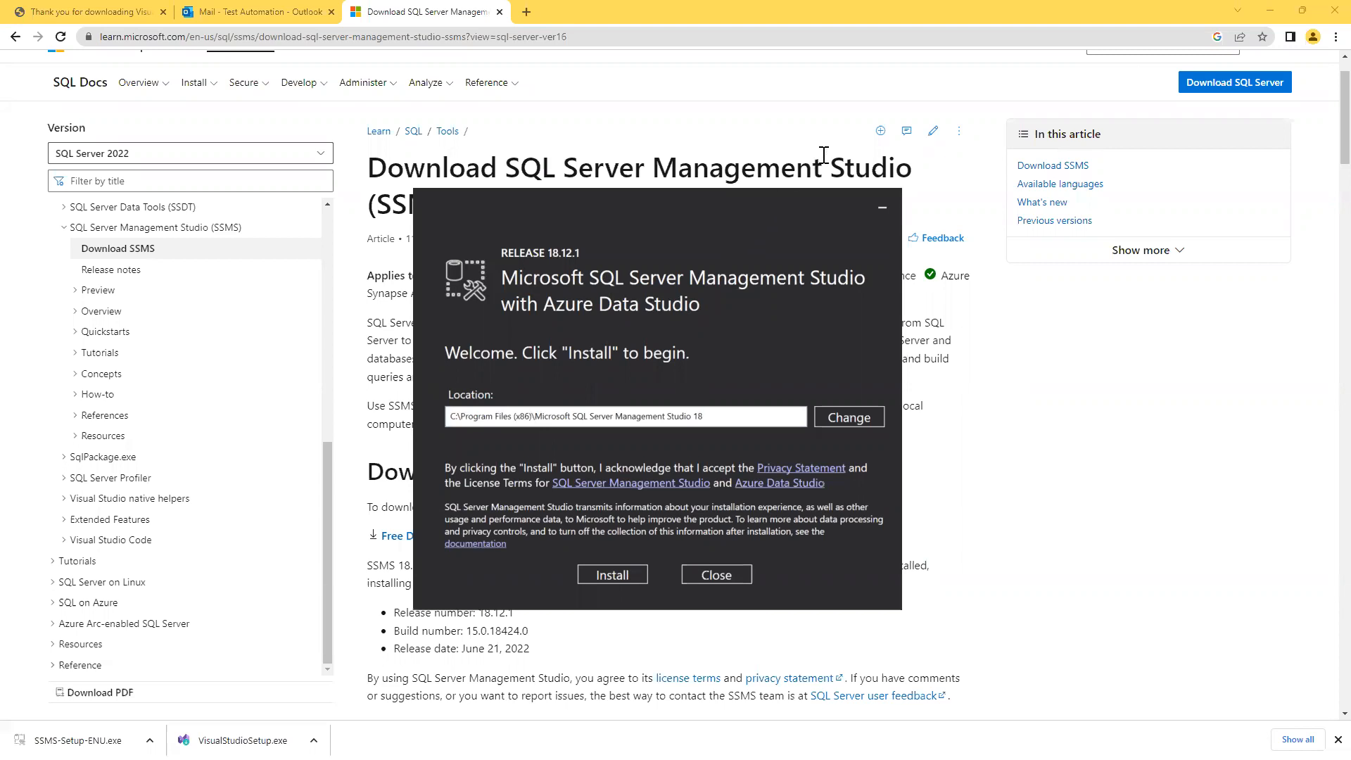
# Install SSMS 18.12.1 to the default Program Files (x86) location.
pyautogui.click(1271, 11)
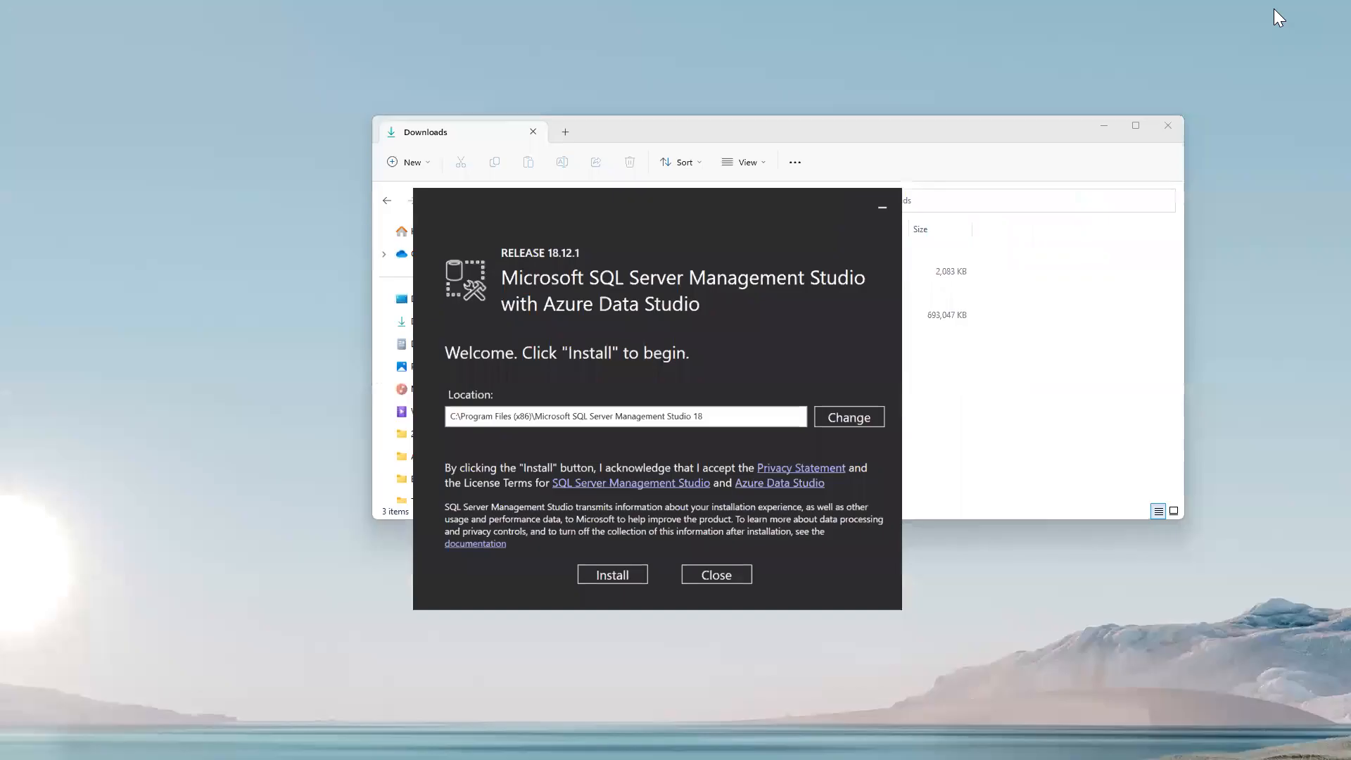
pyautogui.click(1102, 128)
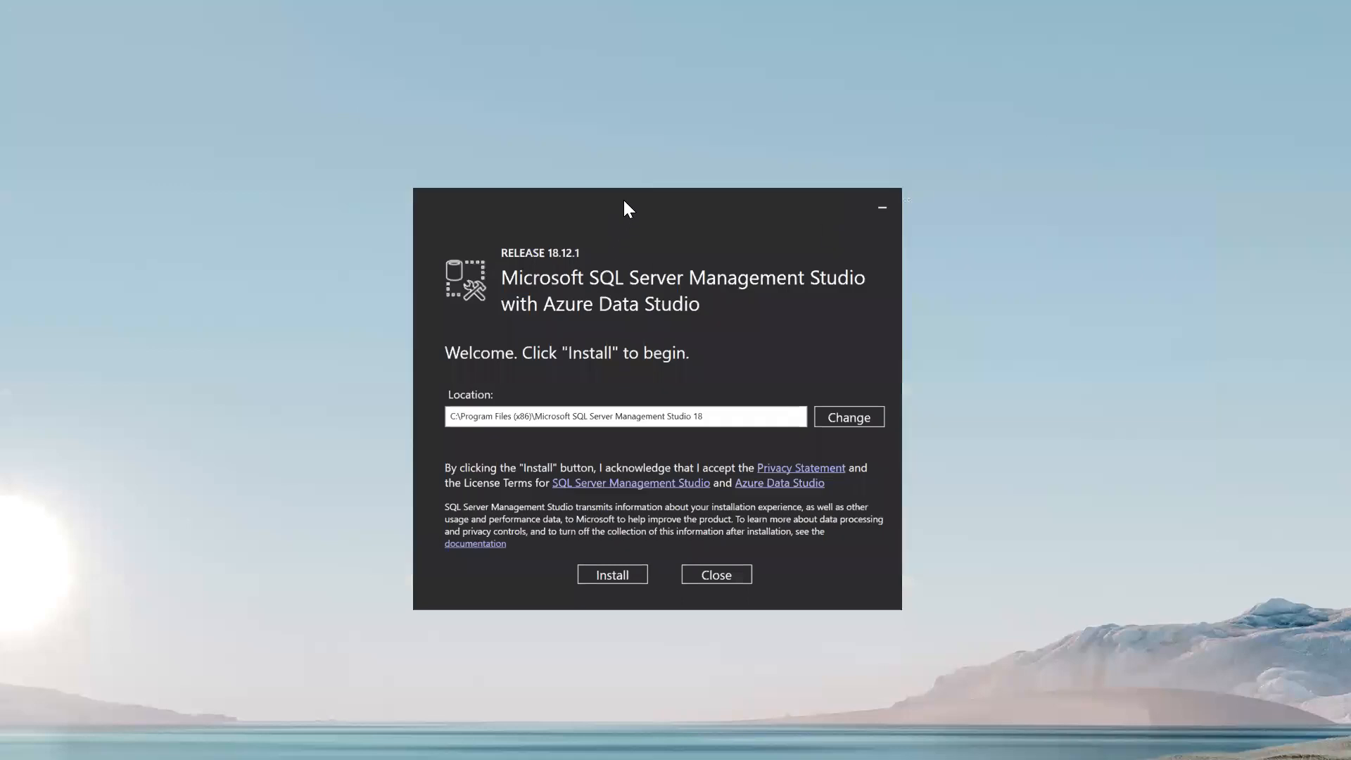
pyautogui.moveTo(629, 187); pyautogui.dragTo(622, 121)
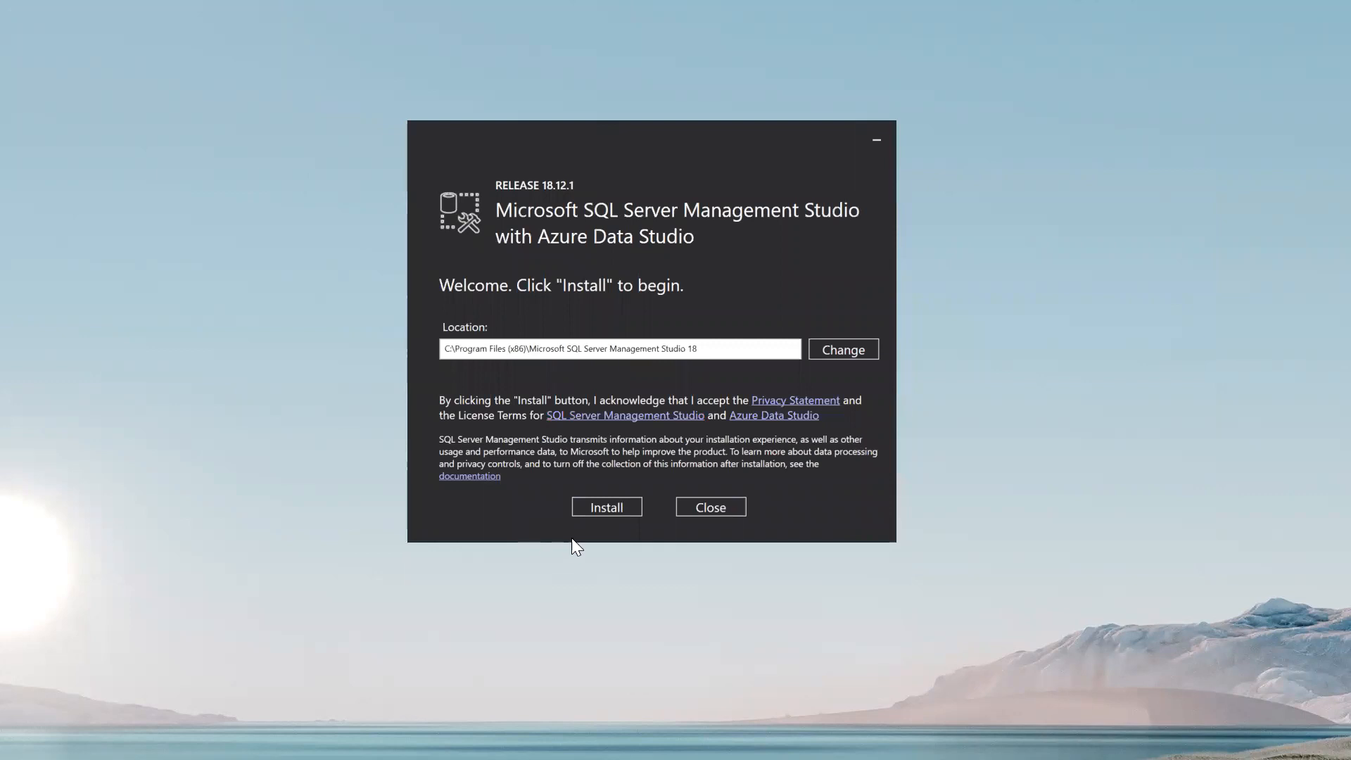
pyautogui.click(598, 507)
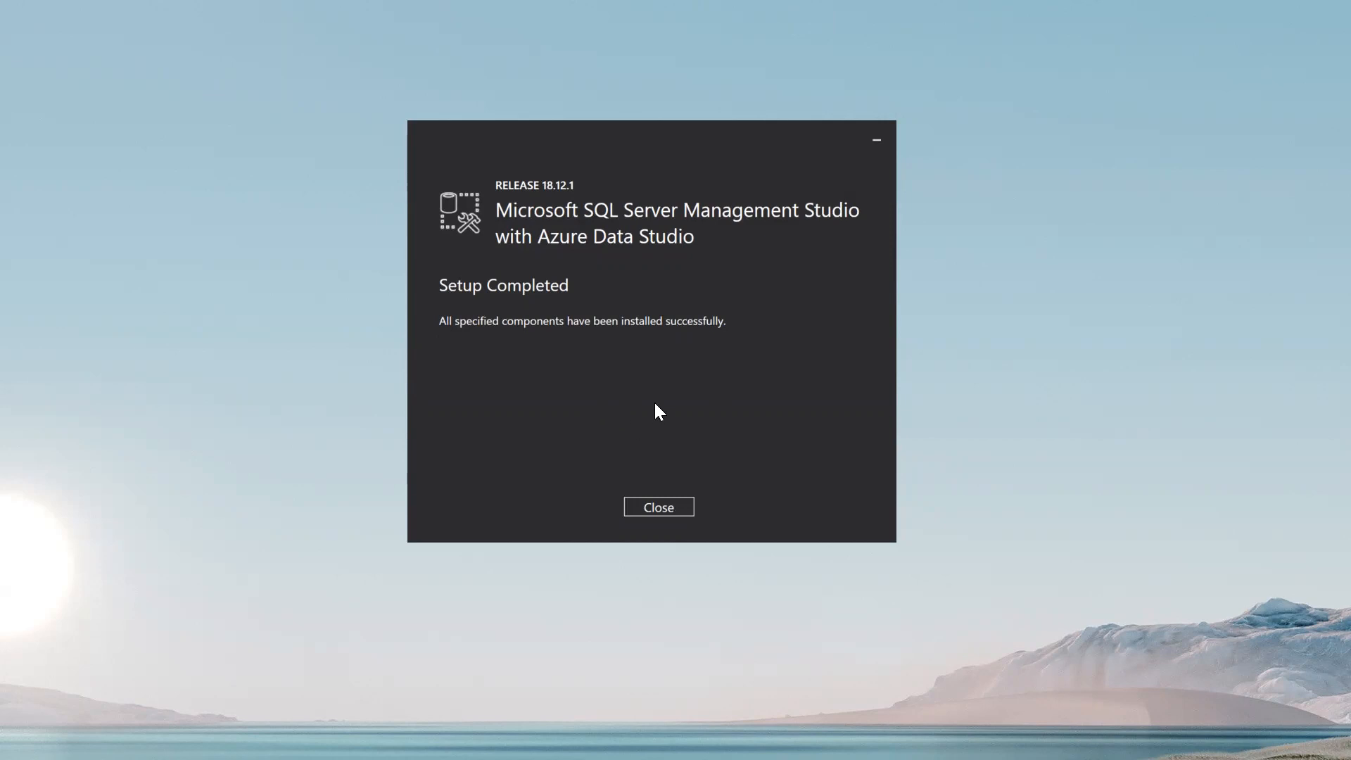
# Close the SSMS 'Setup Completed' dialog.
pyautogui.click(652, 515)
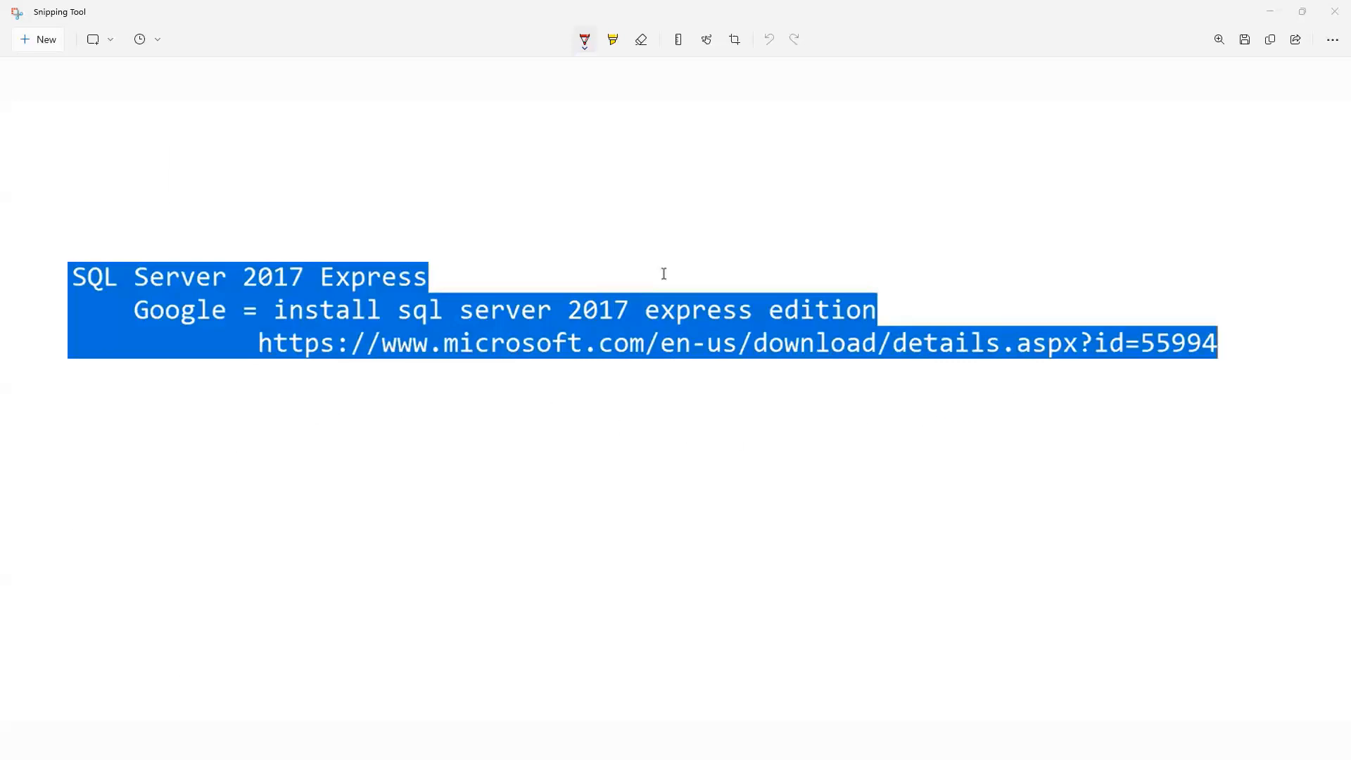
# Arrange Notepad at the top with the widened Snipping Tool SQL Server notes below it.
pyautogui.hotkey('alt', 'Tab')
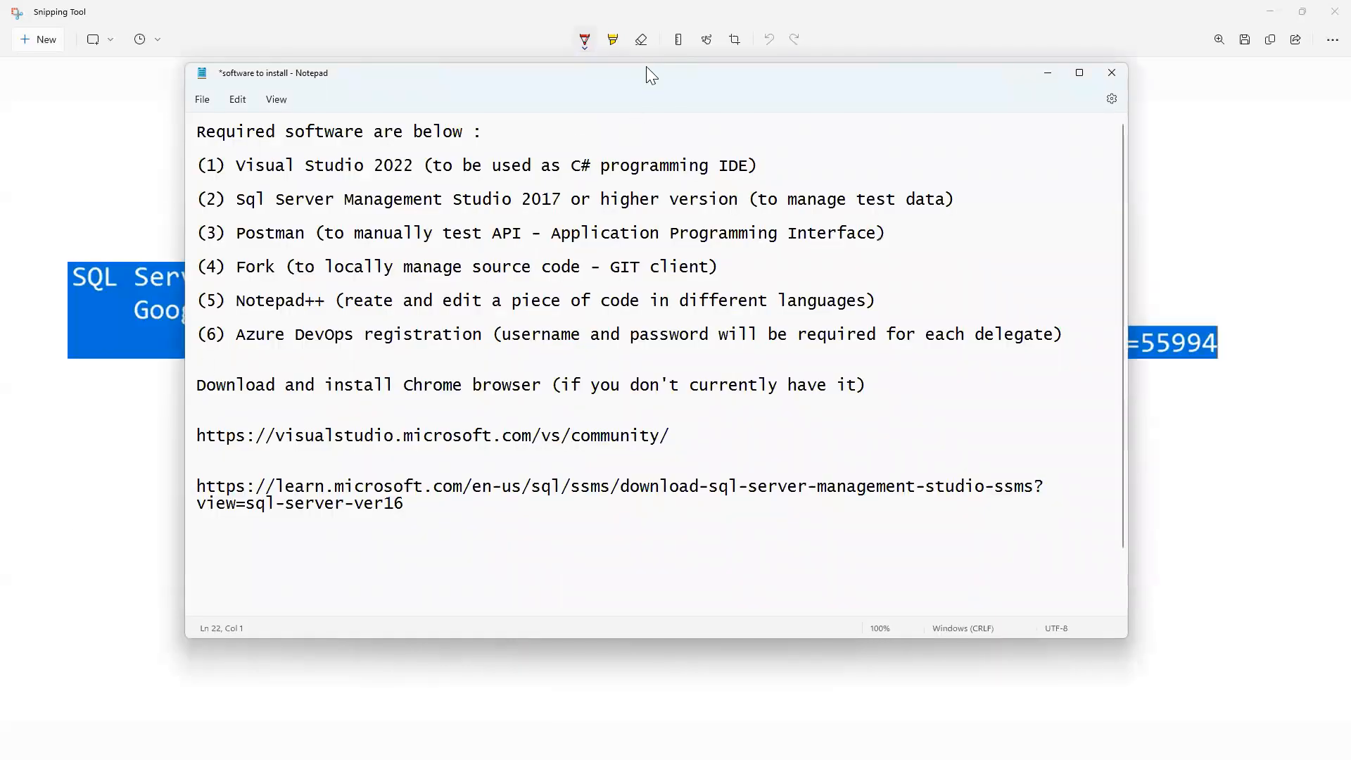
pyautogui.moveTo(646, 65); pyautogui.dragTo(646, 336)
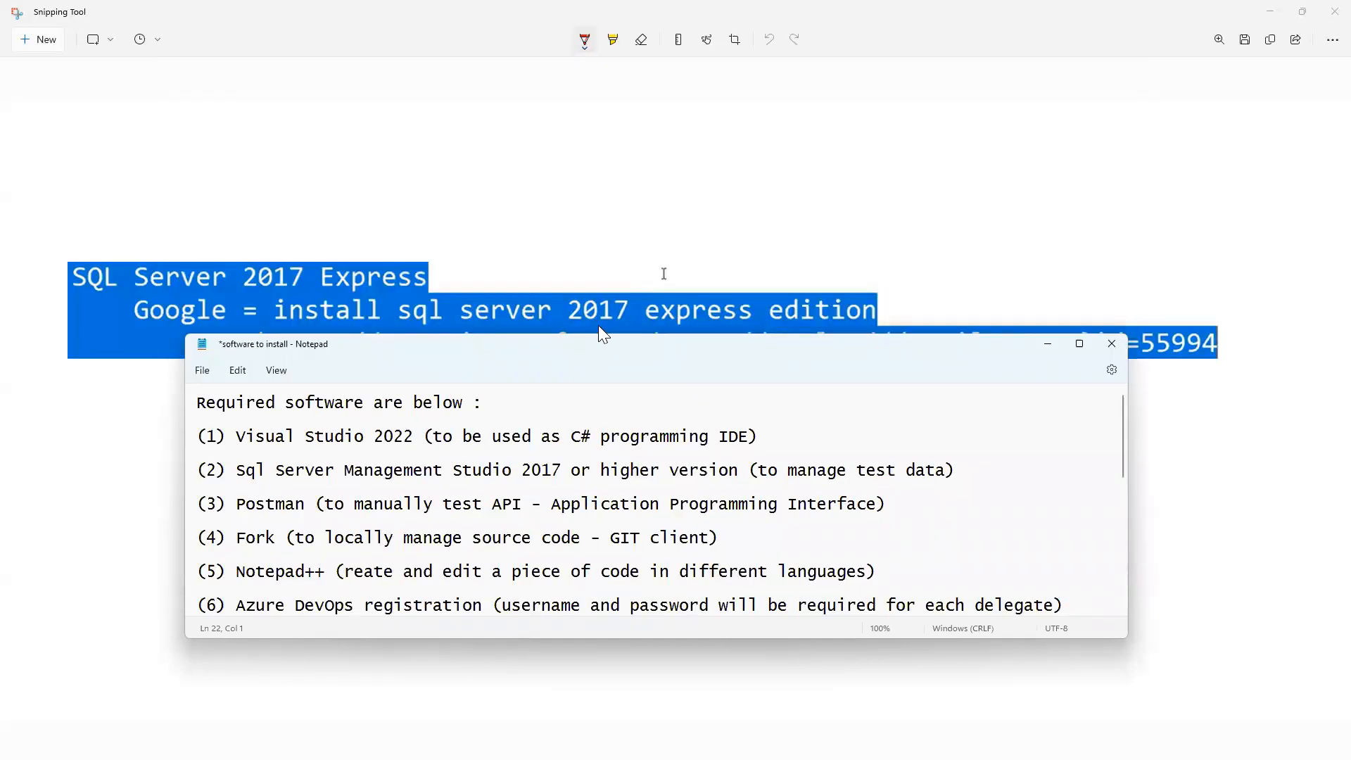
pyautogui.moveTo(598, 337); pyautogui.dragTo(578, 37)
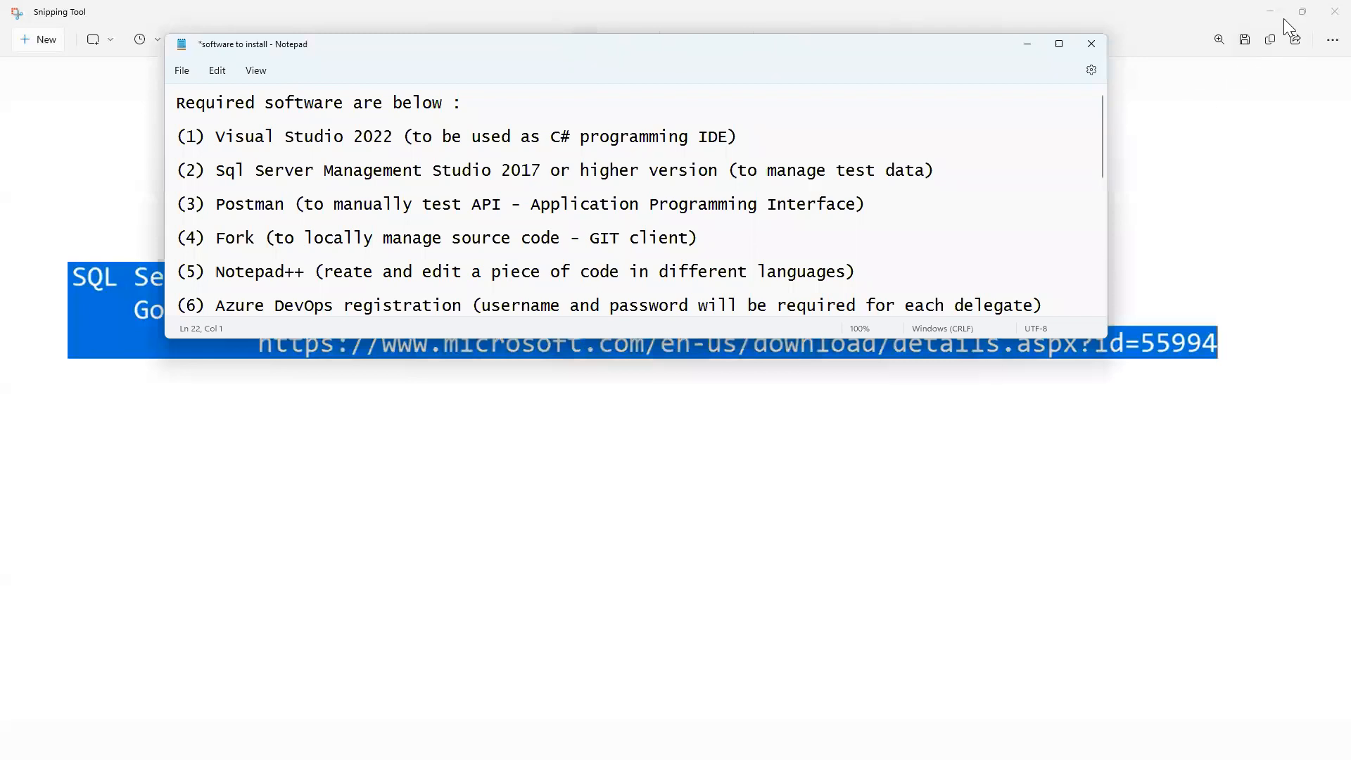
pyautogui.click(1303, 13)
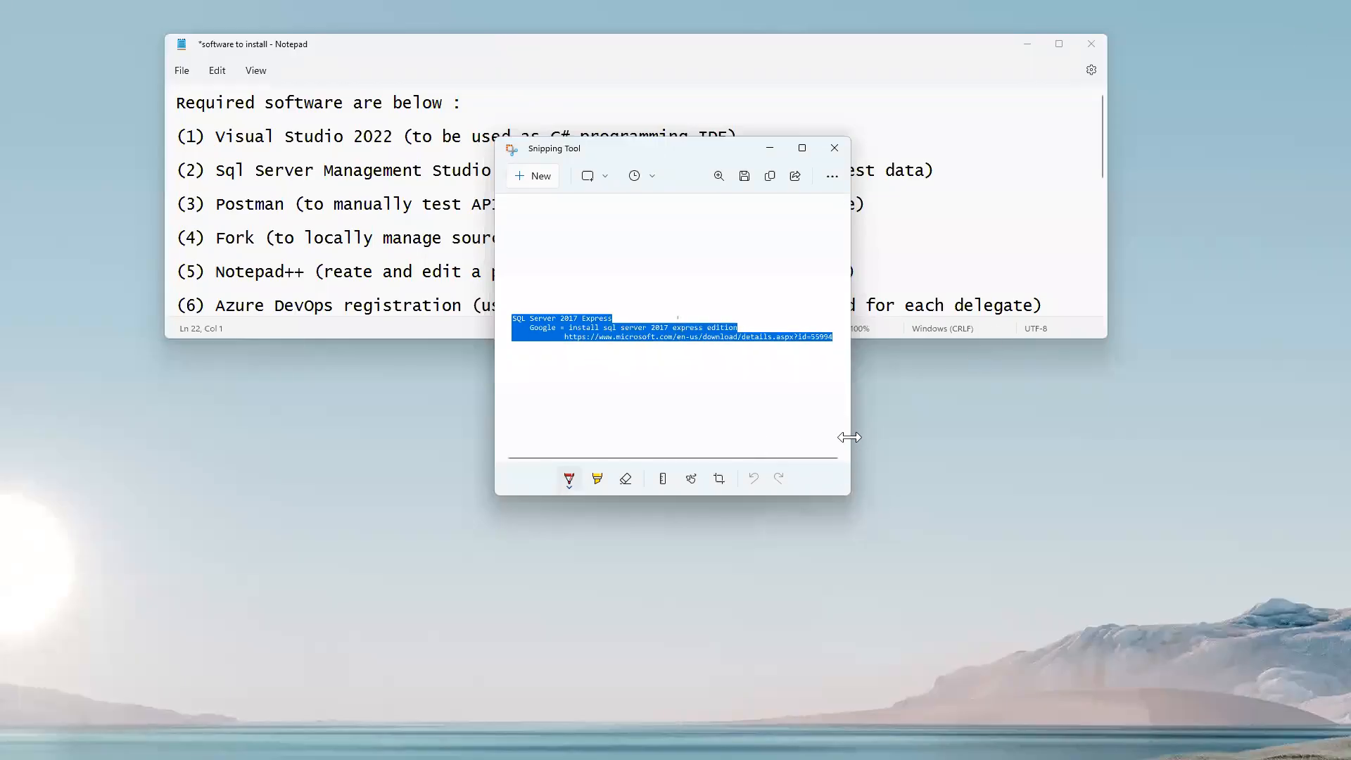
pyautogui.moveTo(849, 437); pyautogui.dragTo(1278, 437)
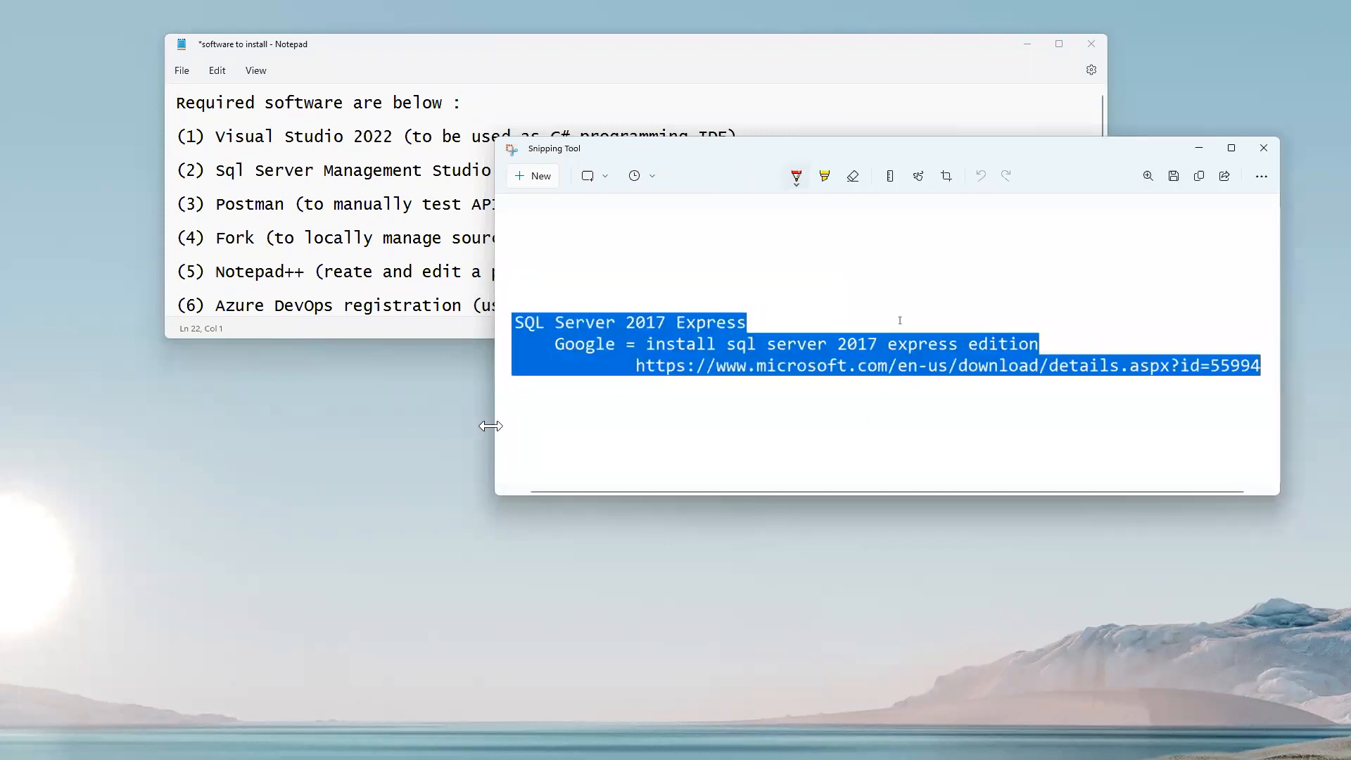
pyautogui.moveTo(491, 425); pyautogui.dragTo(247, 426)
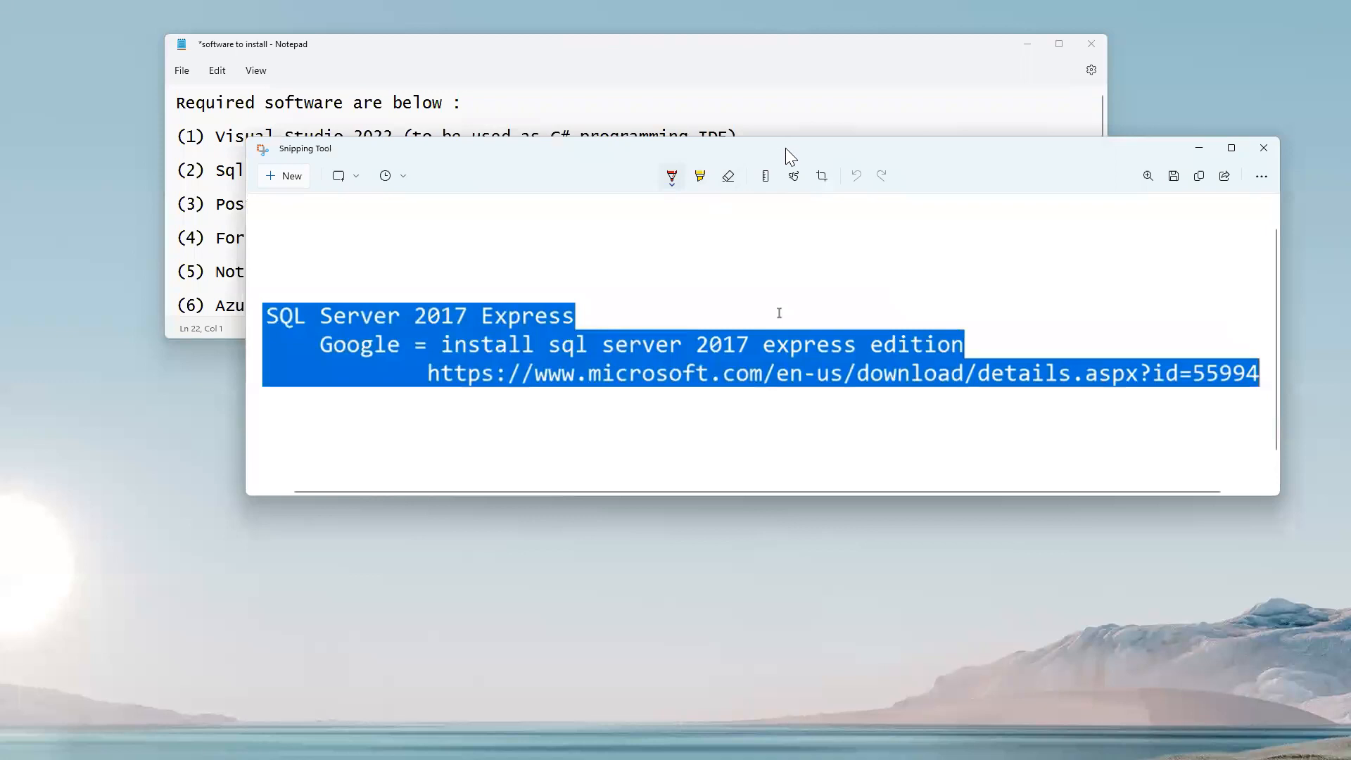
pyautogui.moveTo(785, 156); pyautogui.dragTo(740, 370)
pyautogui.scroll(-3, 846, 253)
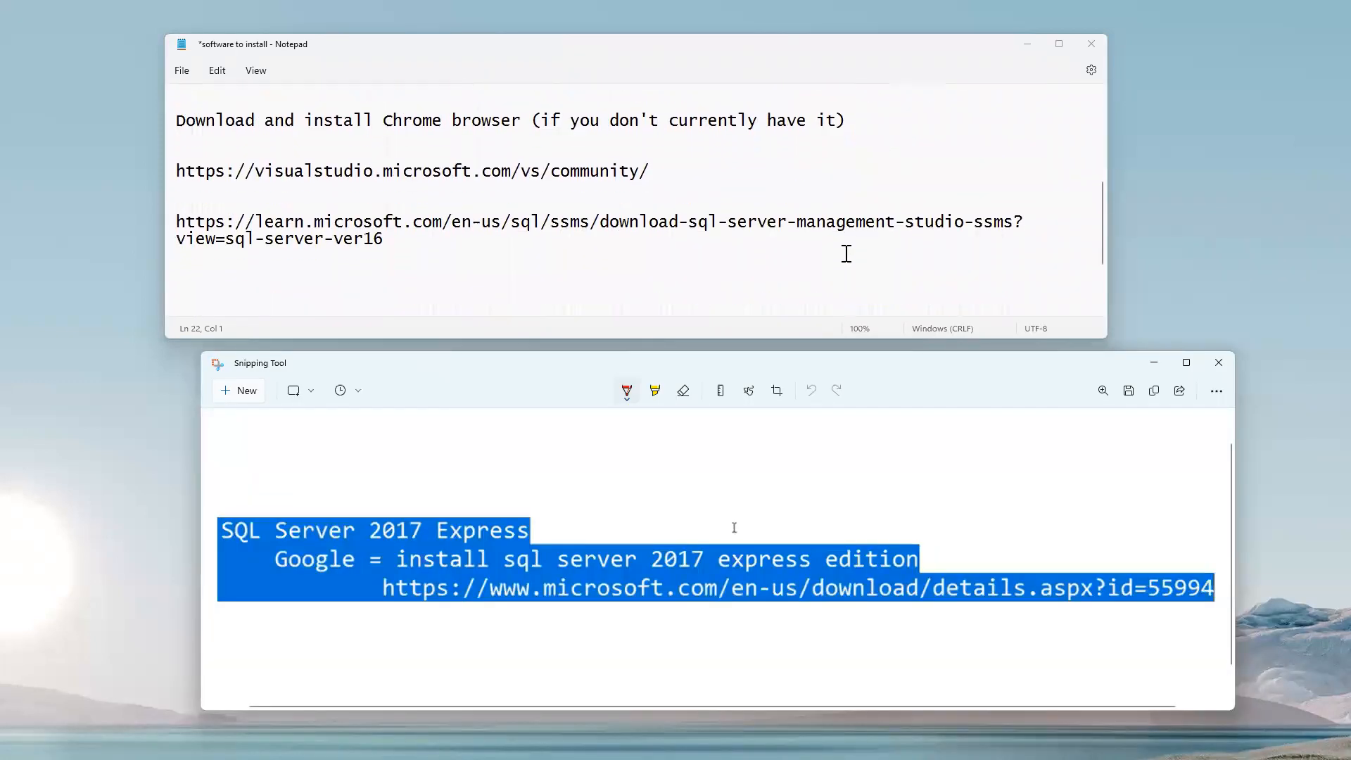
pyautogui.click(685, 252)
pyautogui.write('https://www')
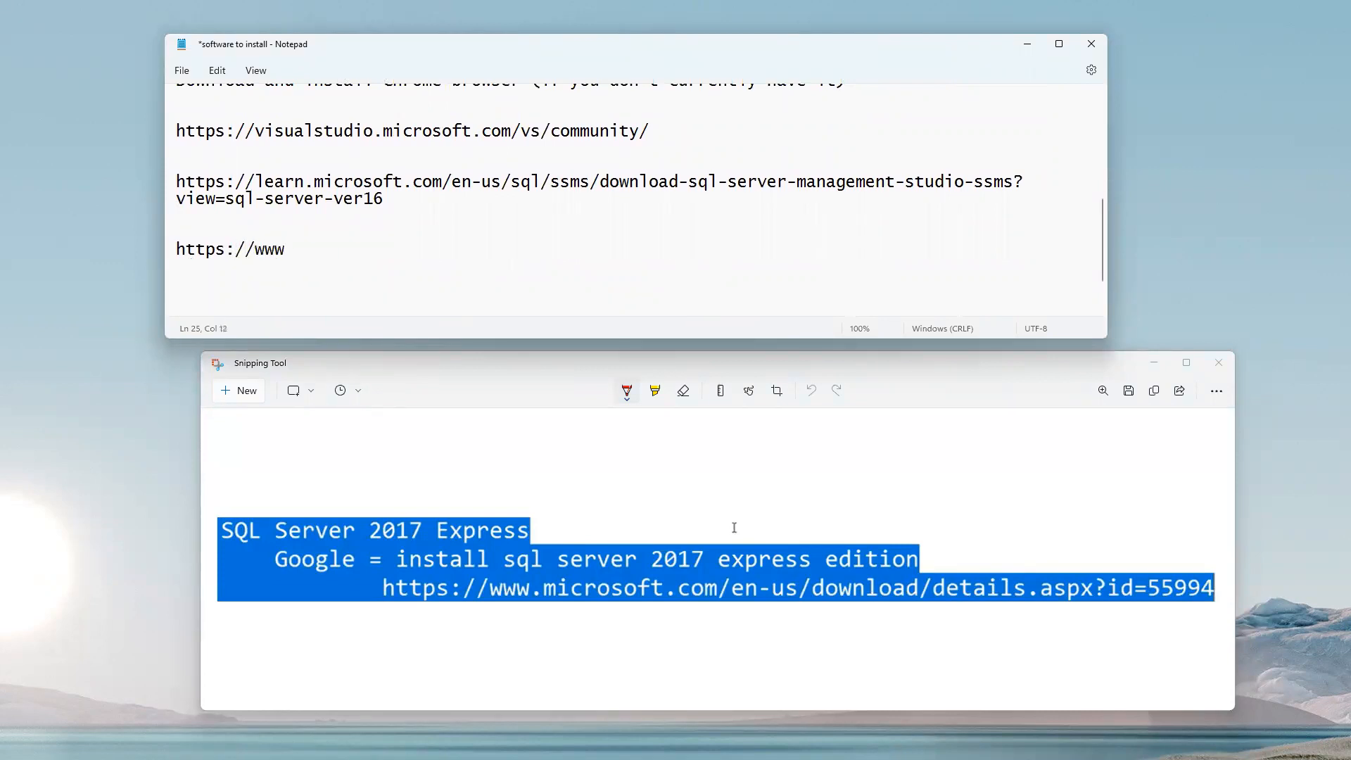
pyautogui.write('.microsoft.com/en')
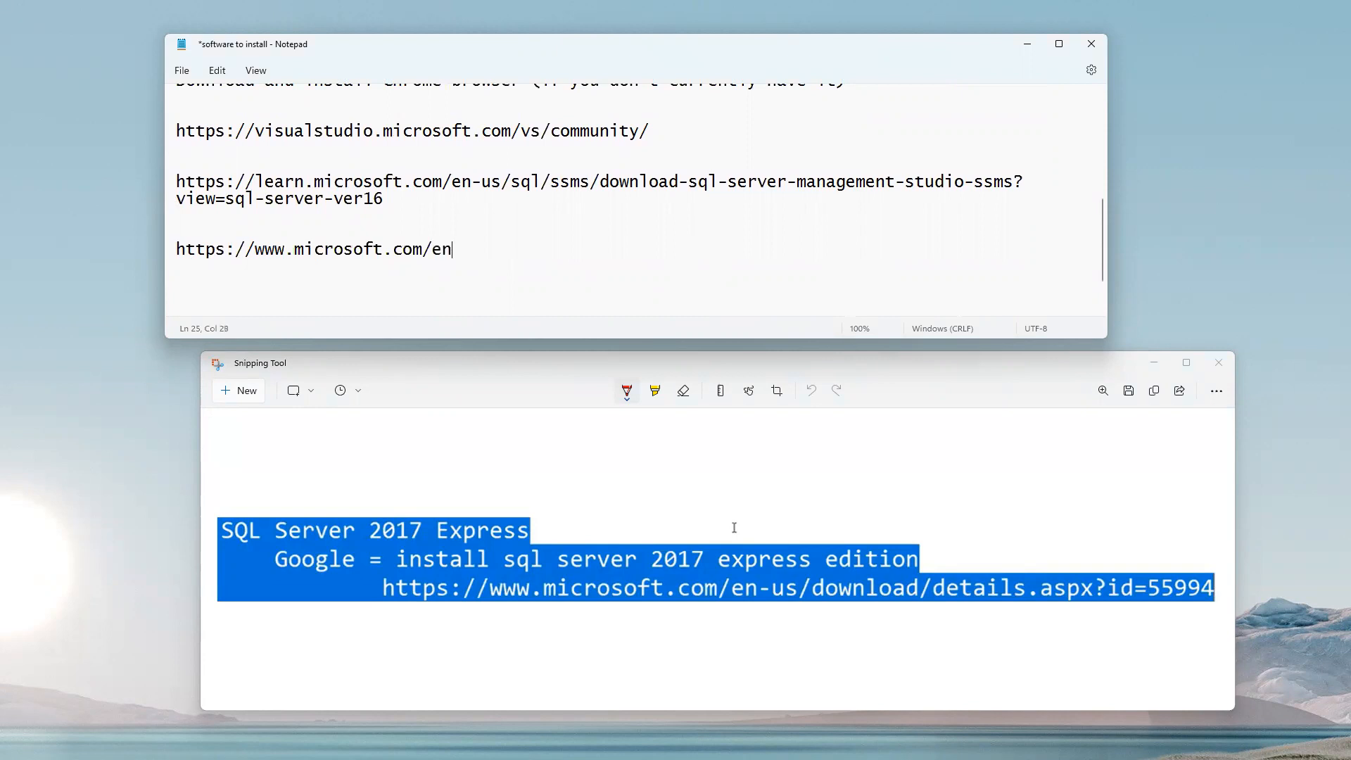
pyautogui.write('-us/download')
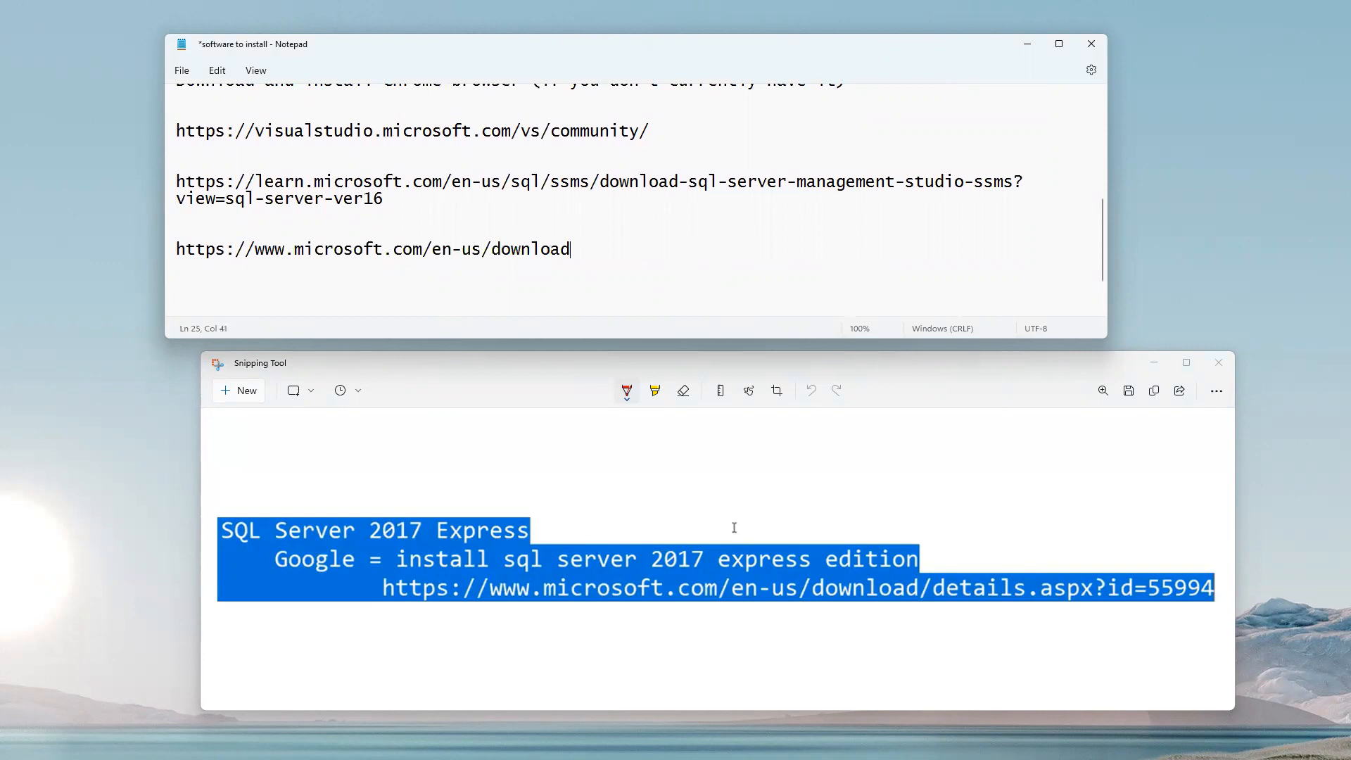
pyautogui.write('/details.aspx?')
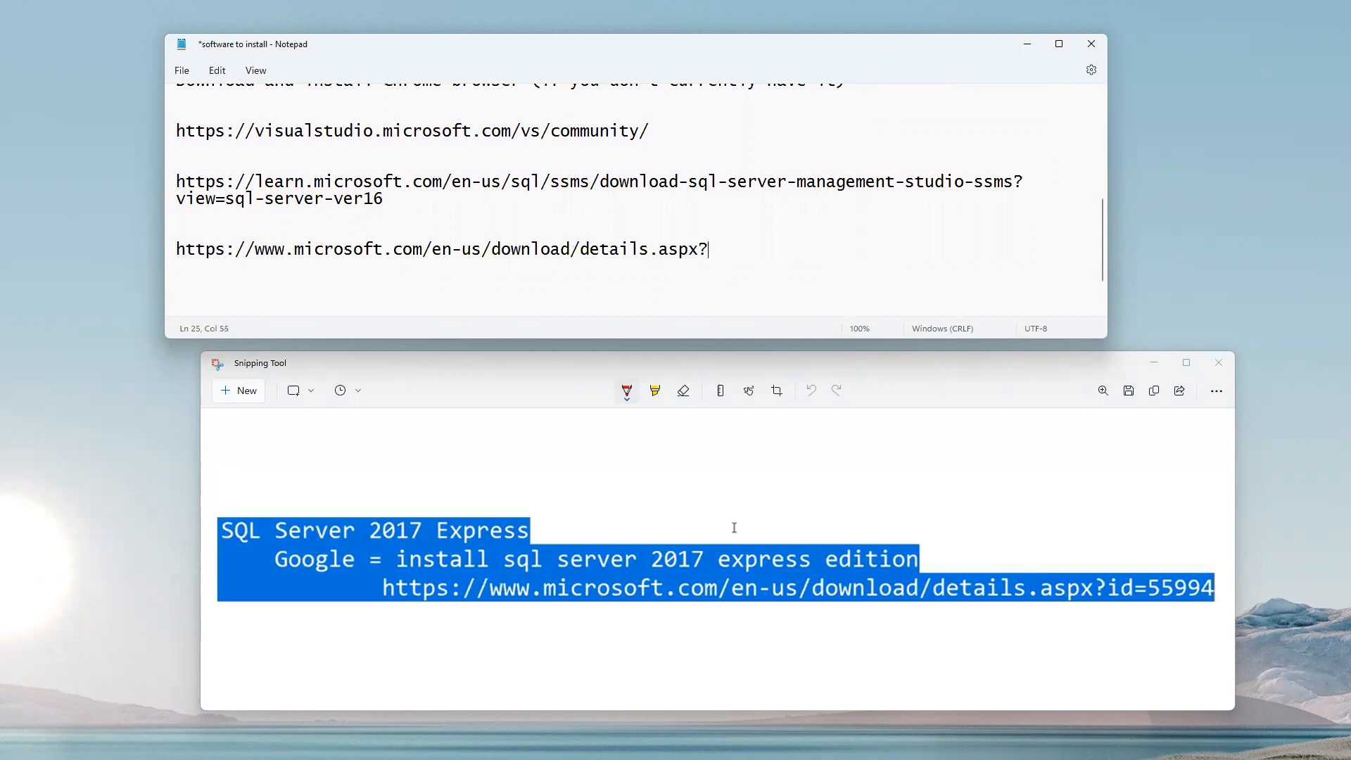
pyautogui.write('id=55994')
pyautogui.hotkey('shift', 'Home')
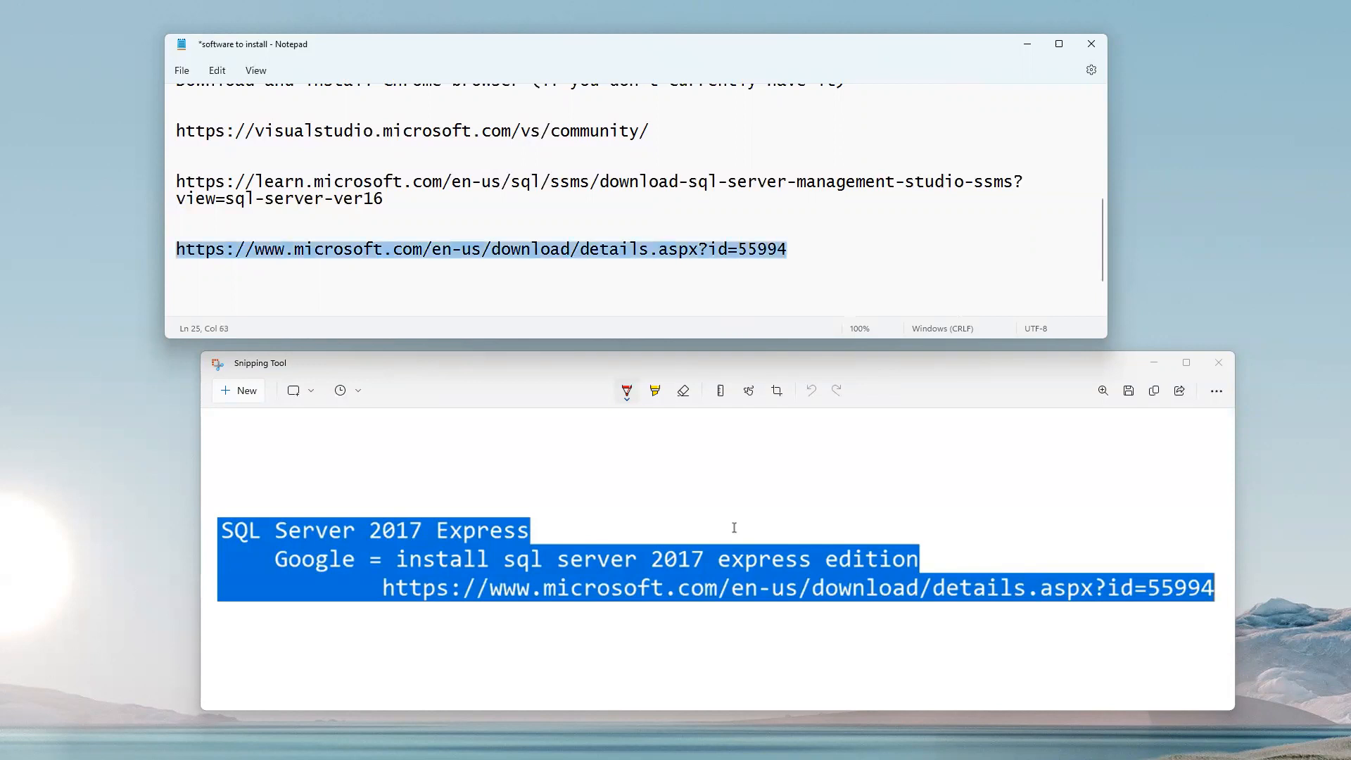
pyautogui.rightClick(441, 247)
pyautogui.click(489, 316)
pyautogui.click(502, 281)
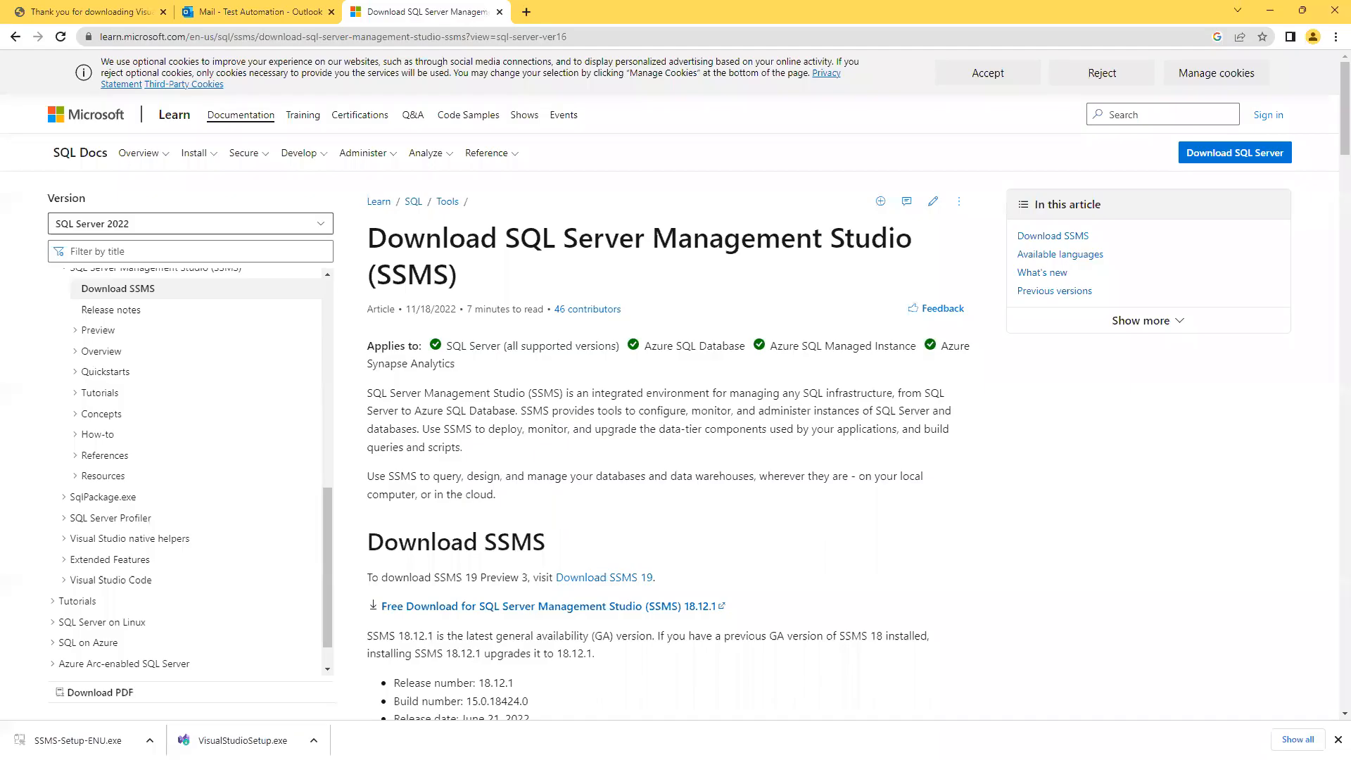
# Open the copied SQL Server 2017 Express download page in a new tab.
pyautogui.click(526, 12)
pyautogui.click(514, 274)
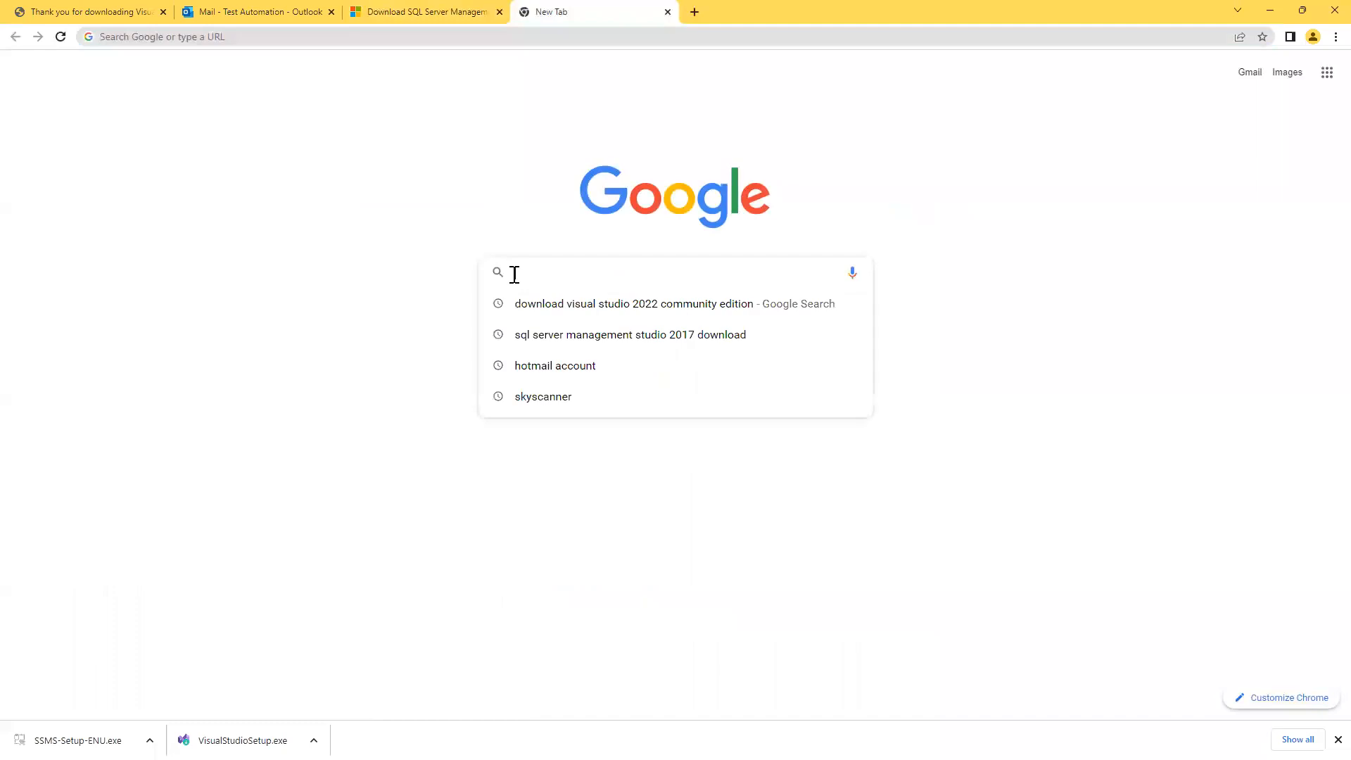
pyautogui.hotkey('ctrl', 'v')
pyautogui.press('Return')
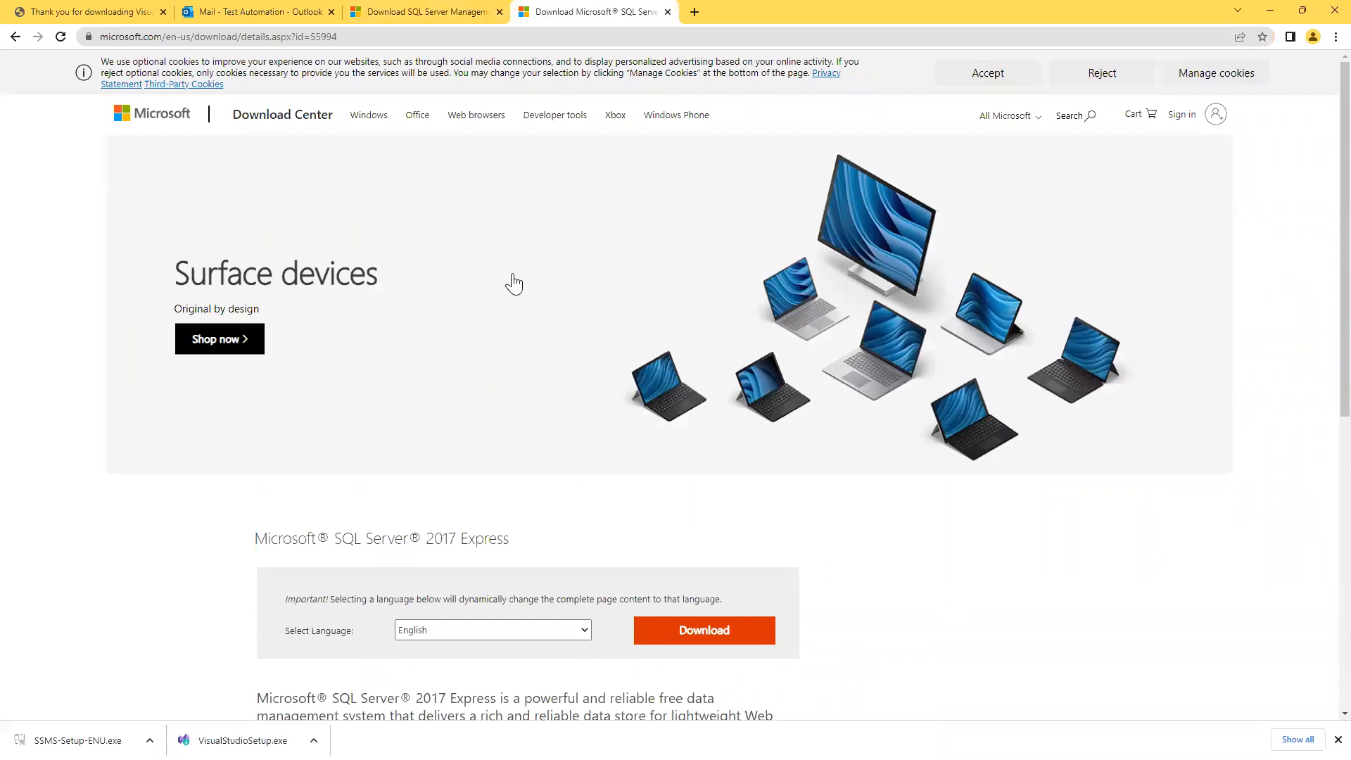
pyautogui.click(694, 12)
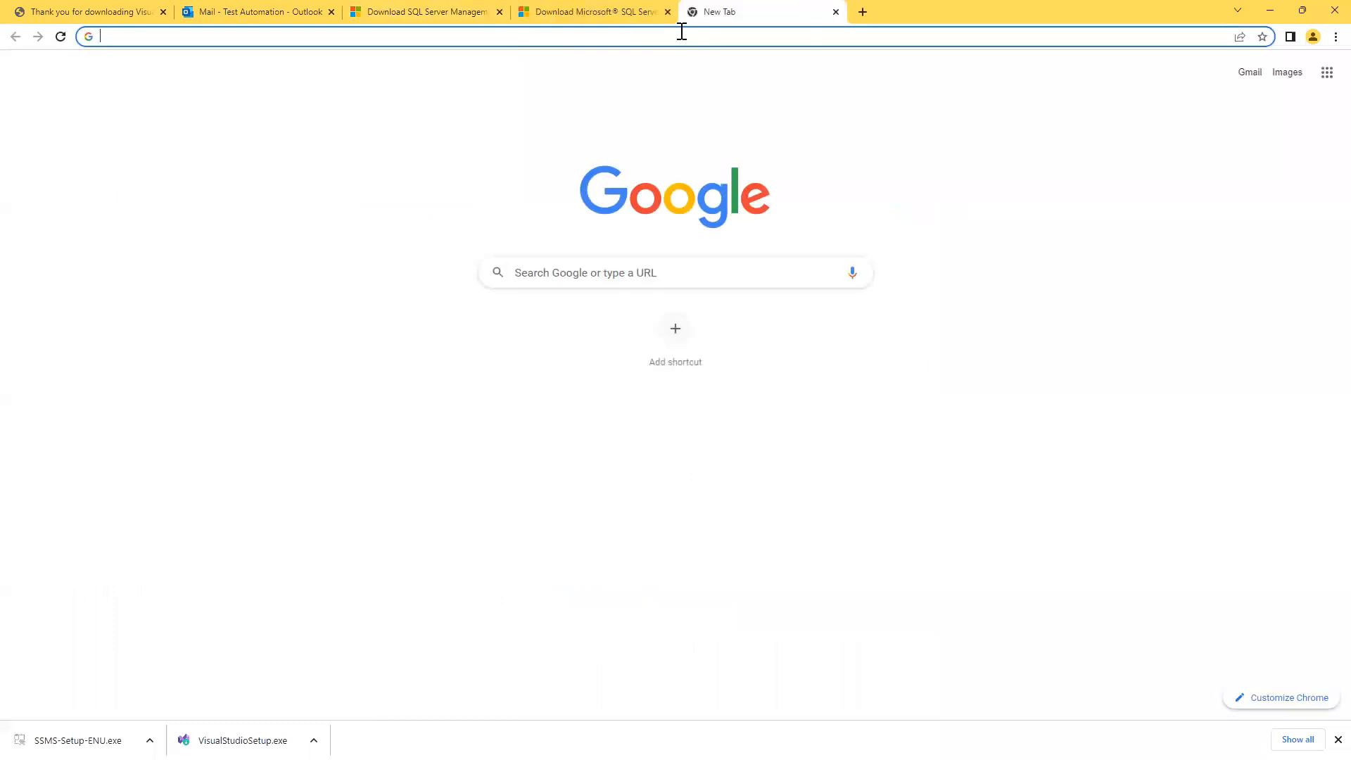
pyautogui.click(676, 36)
pyautogui.hotkey('ctrl', 'v')
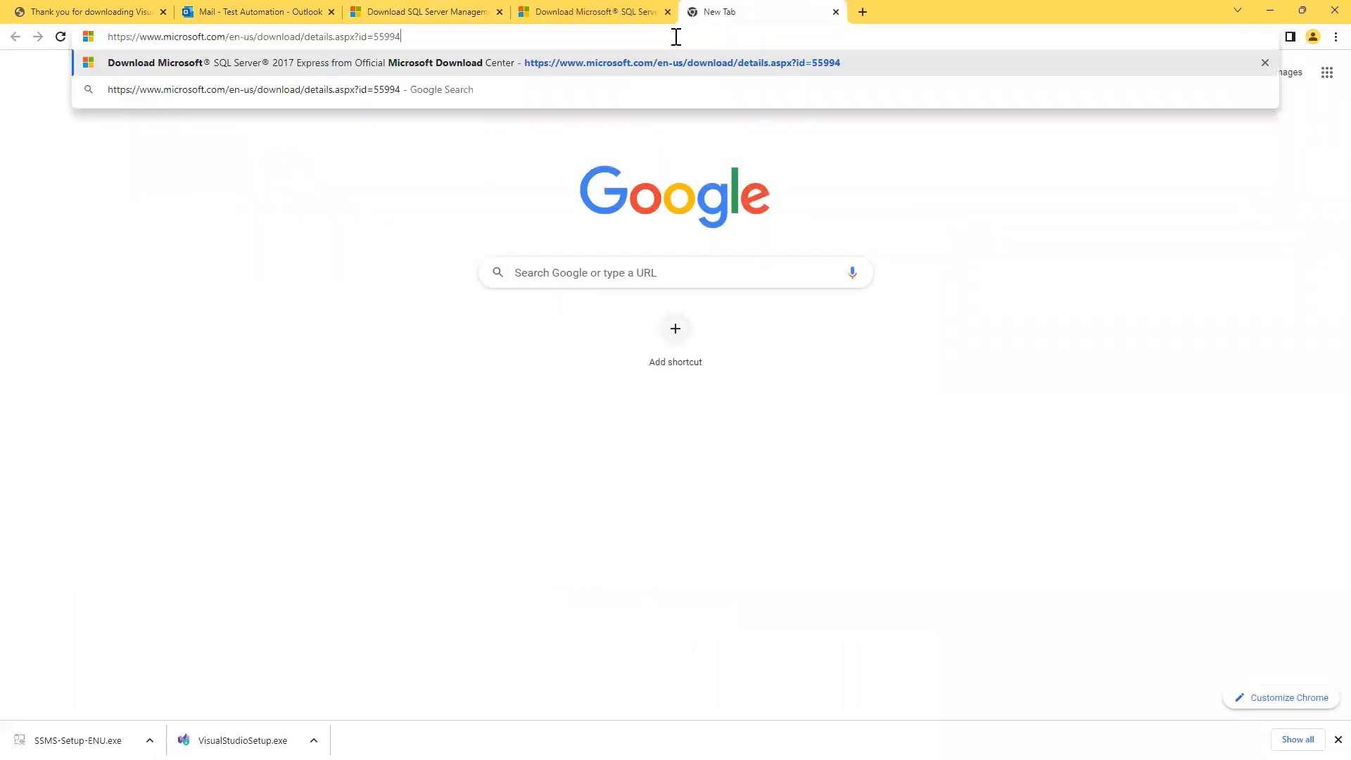
pyautogui.press('Return')
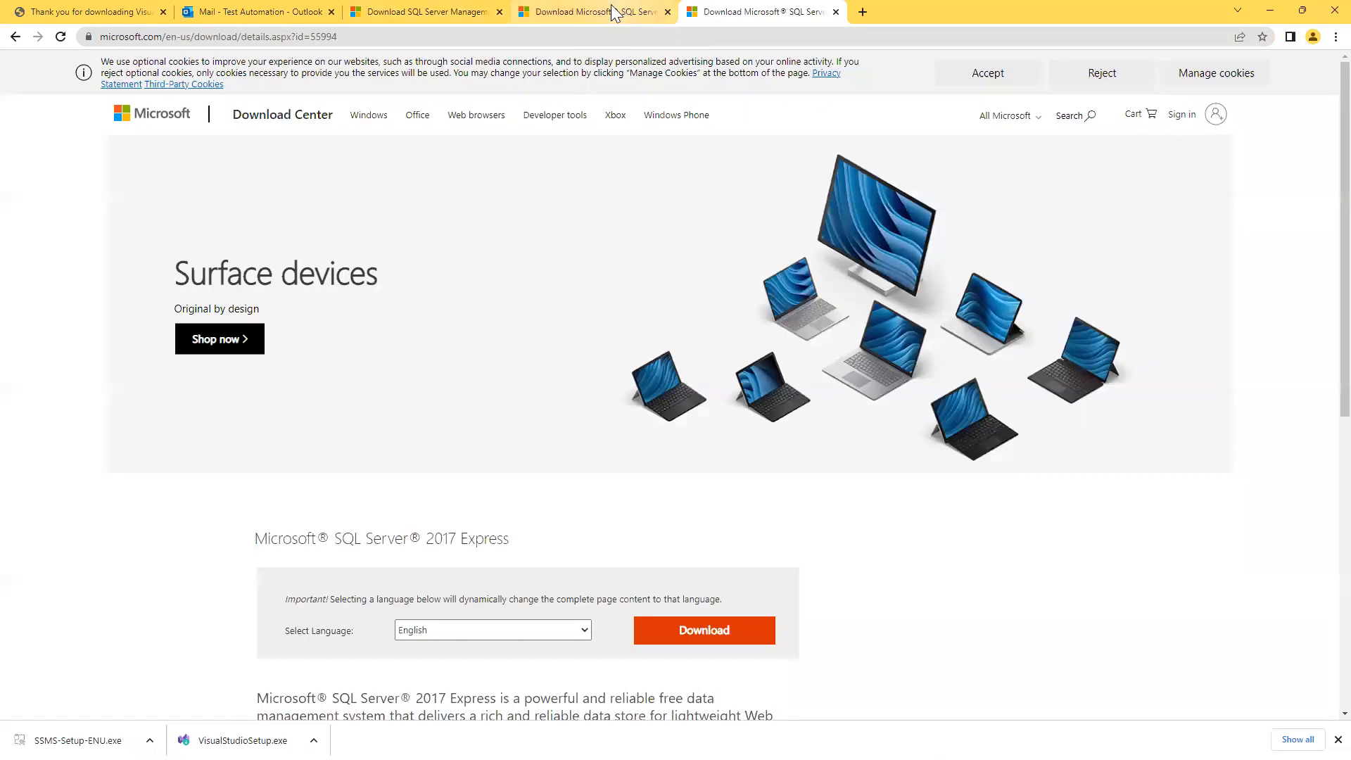
# Download the Microsoft SQL Server 2017 Express installer from that page.
pyautogui.click(609, 10)
pyautogui.click(722, 14)
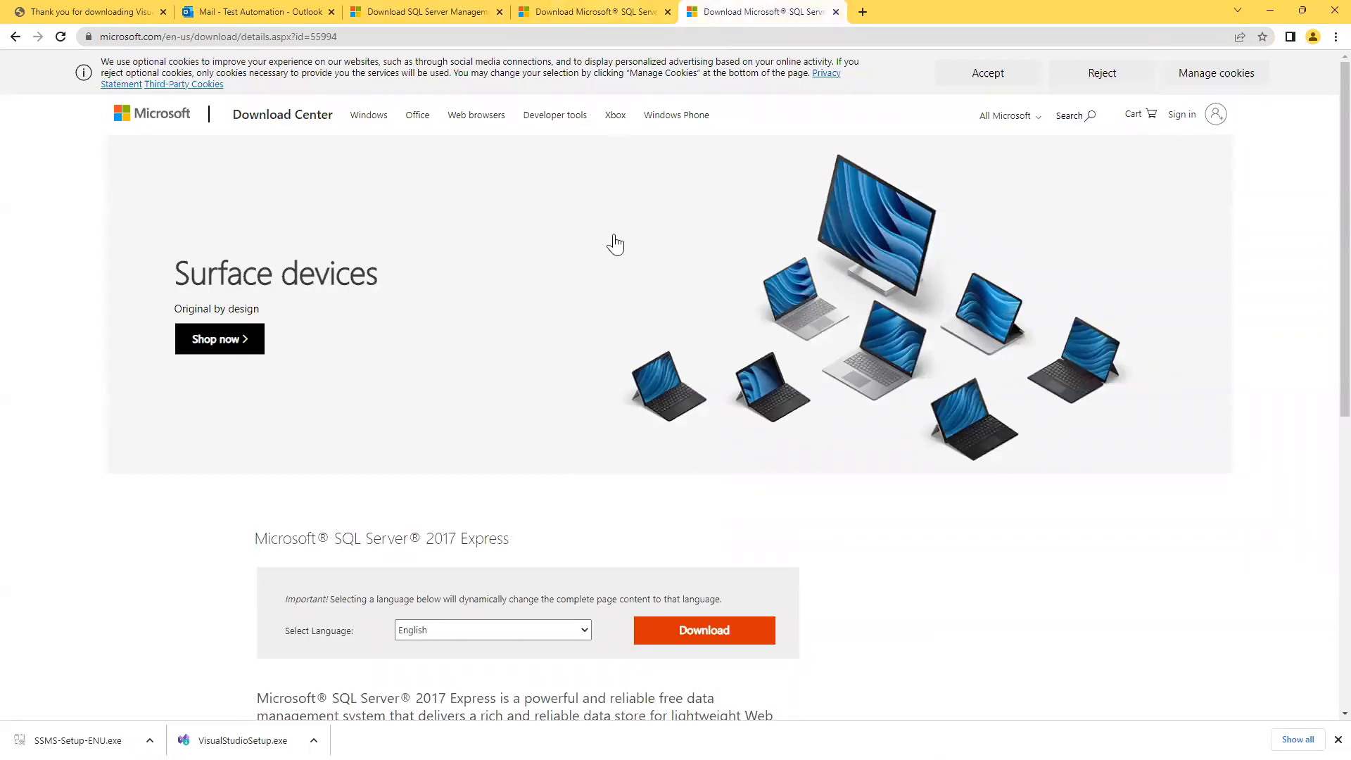
pyautogui.scroll(-2, 190, 563)
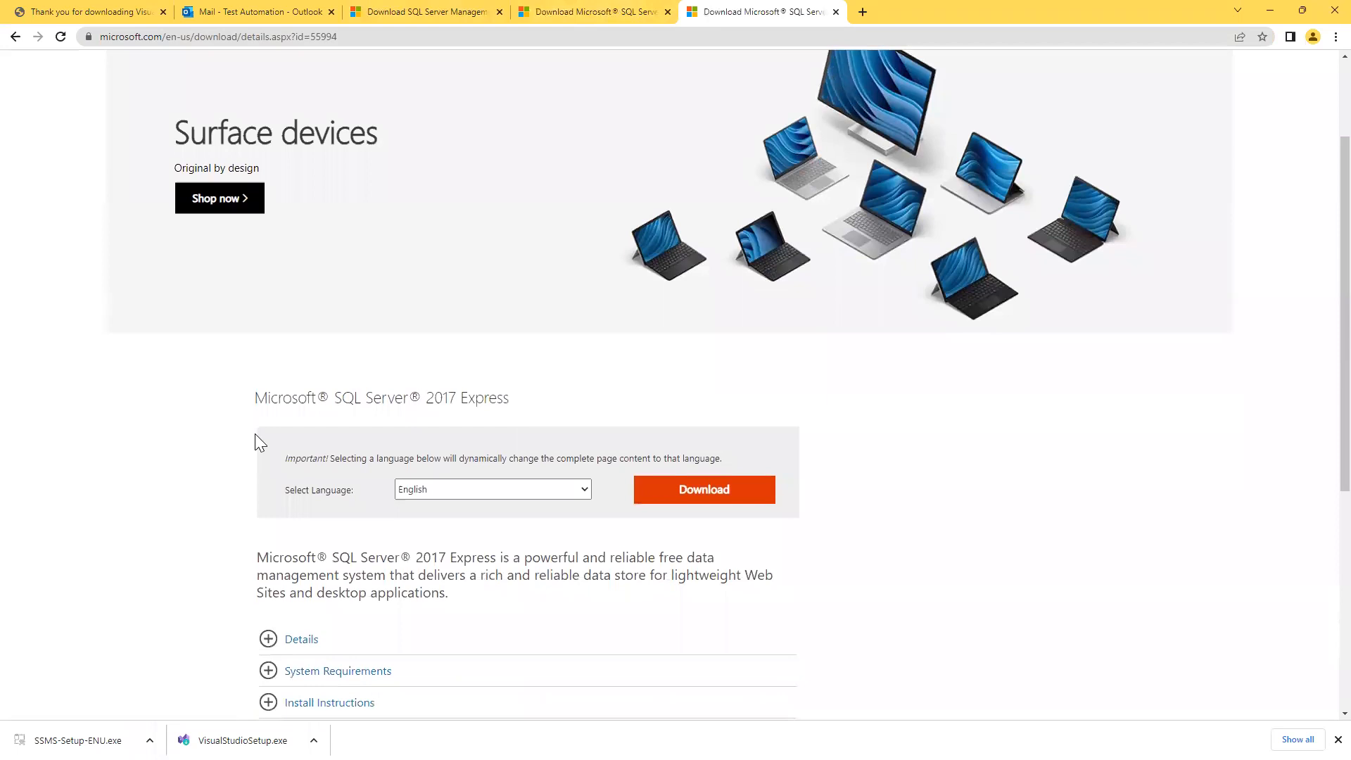
pyautogui.moveTo(257, 396); pyautogui.dragTo(522, 405)
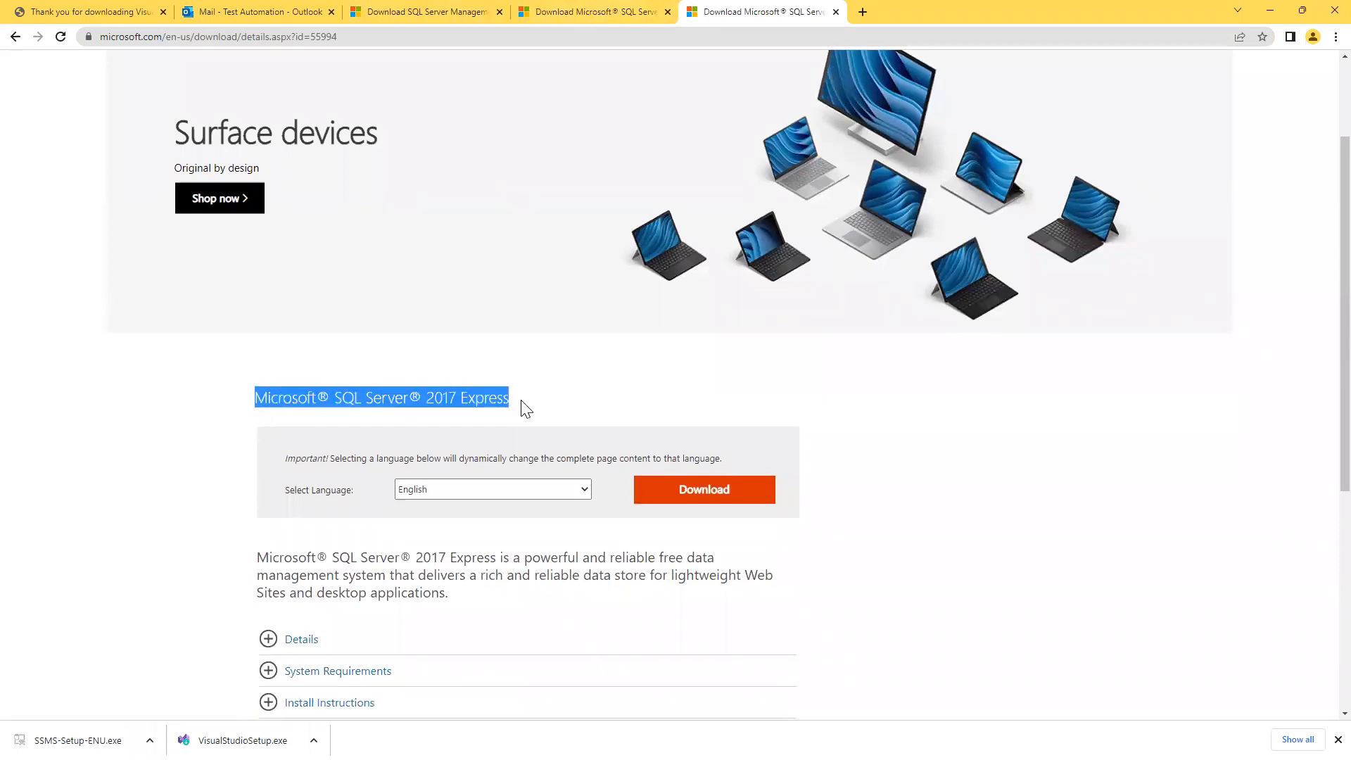
pyautogui.click(204, 457)
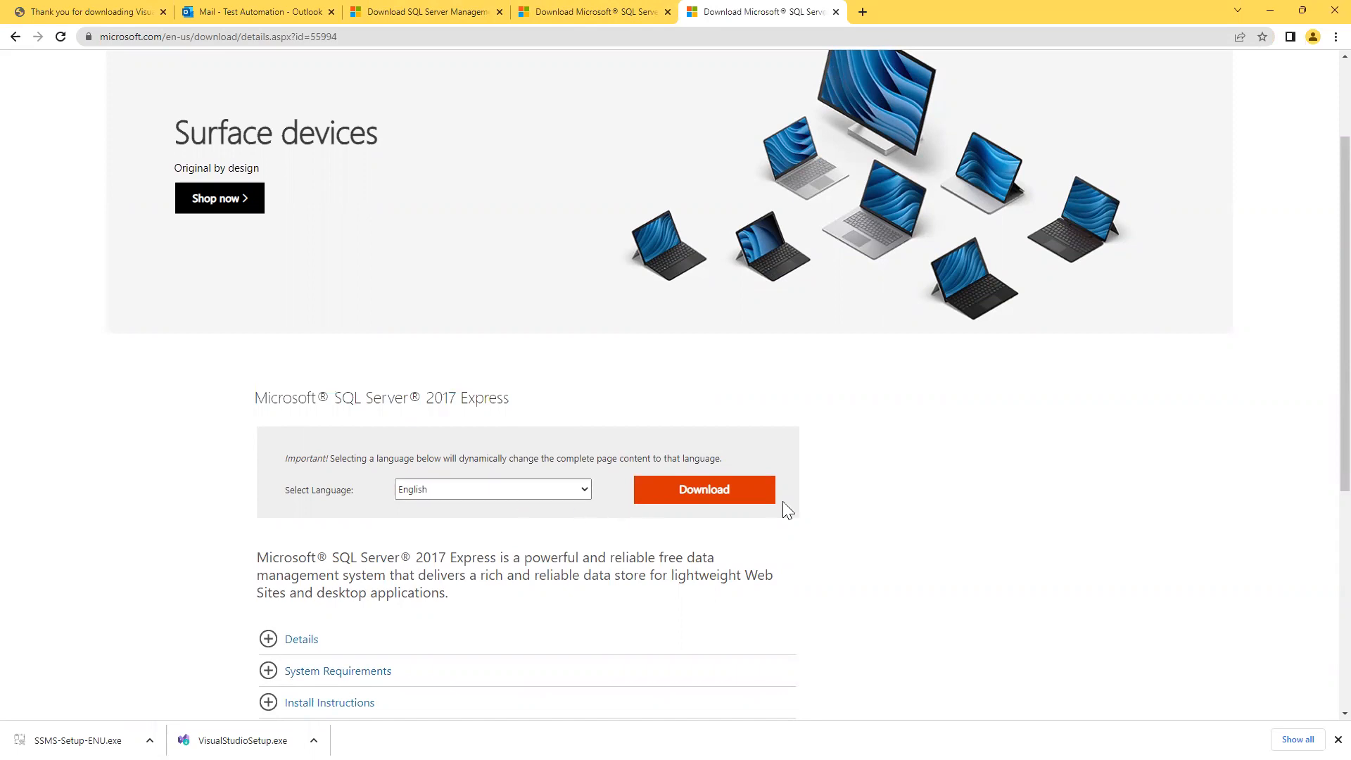
pyautogui.click(725, 497)
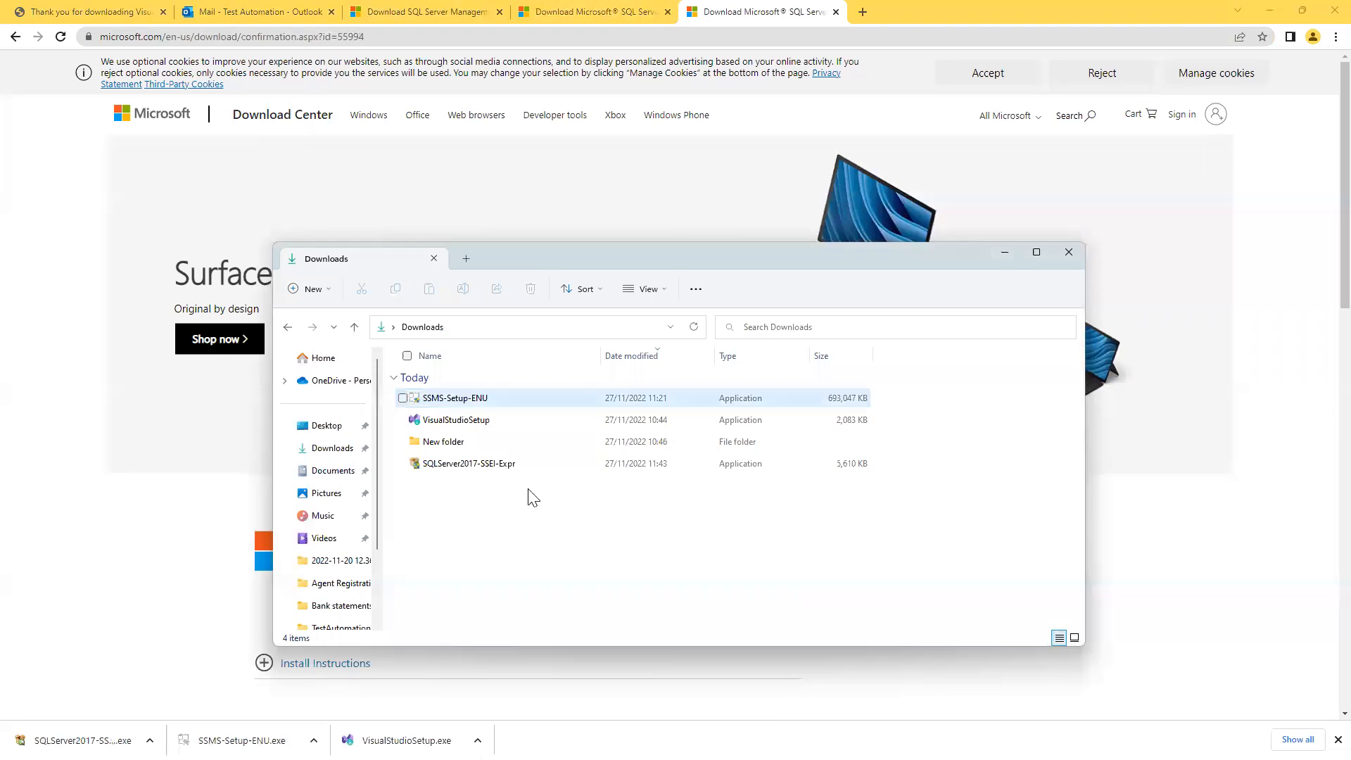
# Run SQLServer2017-SSEI-Expr from the Downloads folder.
pyautogui.click(469, 465)
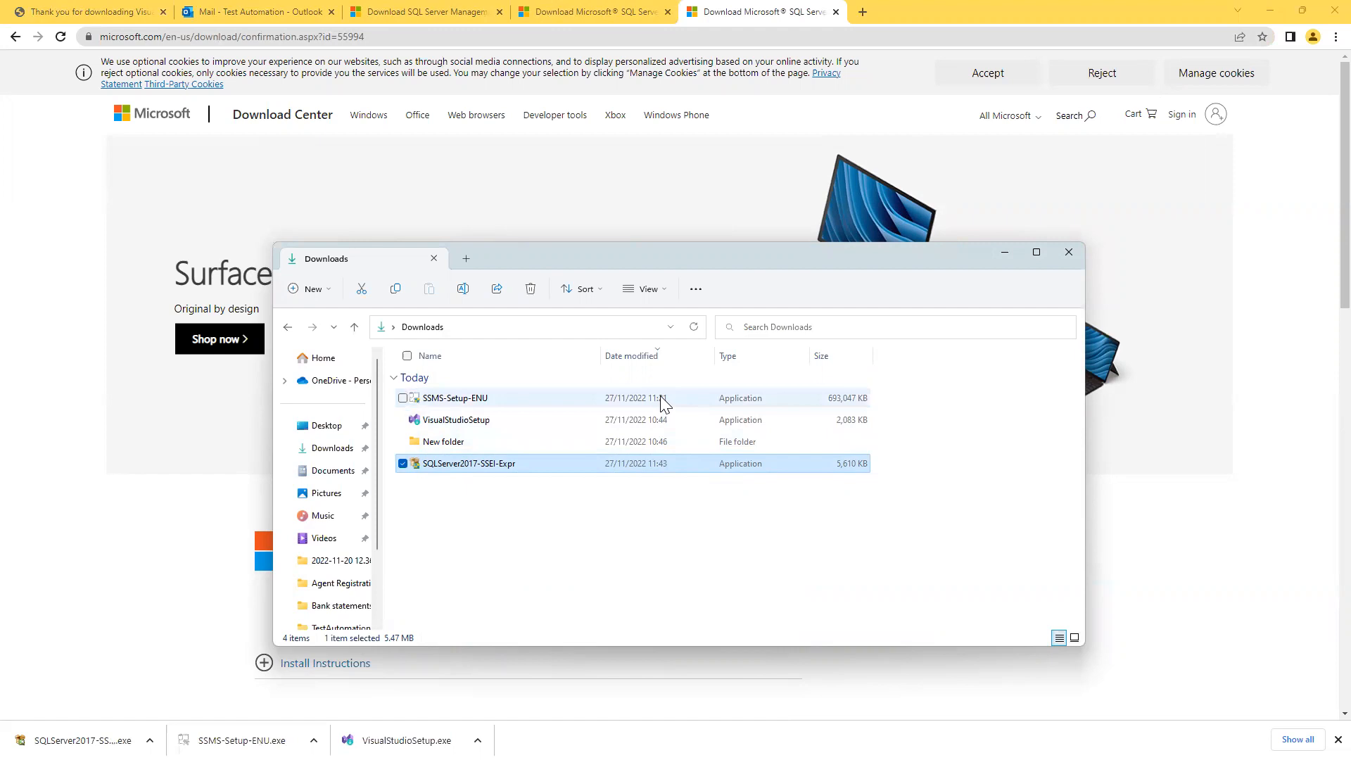
pyautogui.click(549, 534)
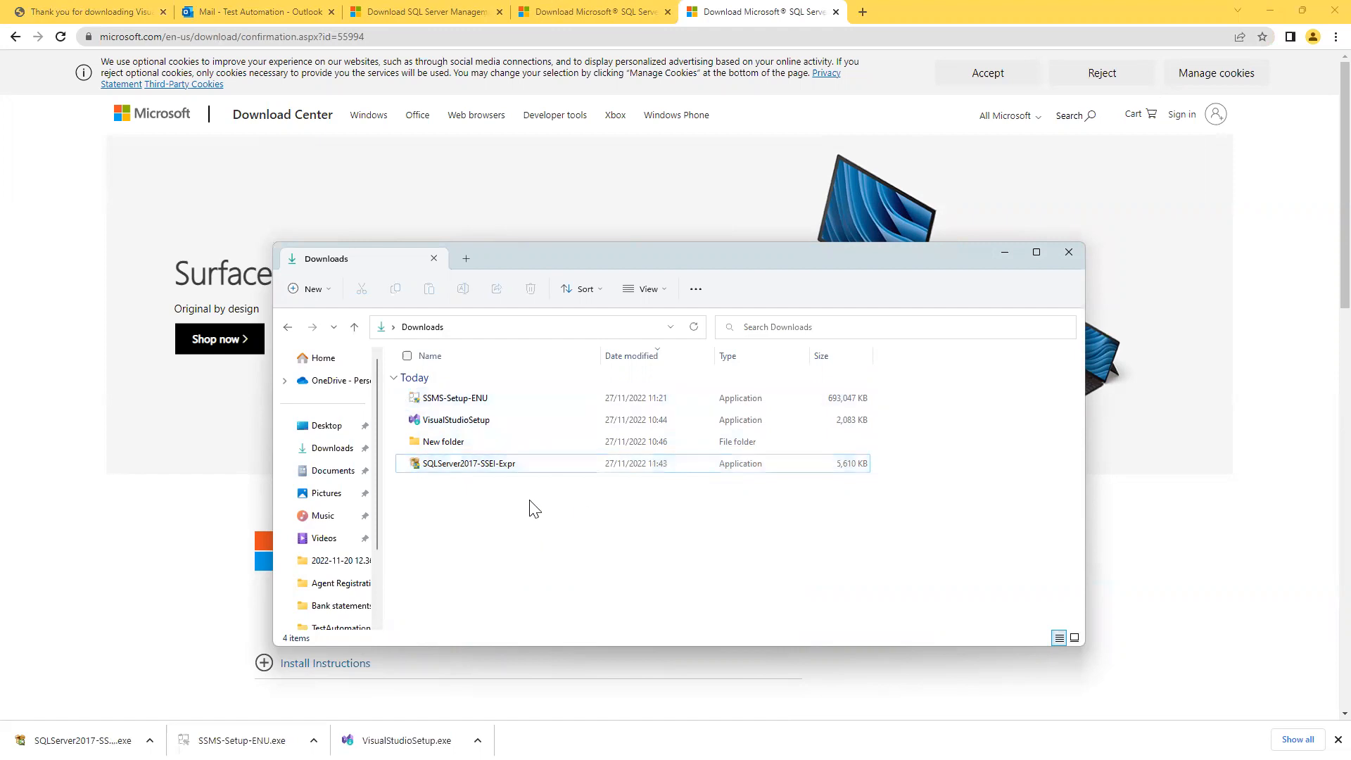
pyautogui.doubleClick(482, 466)
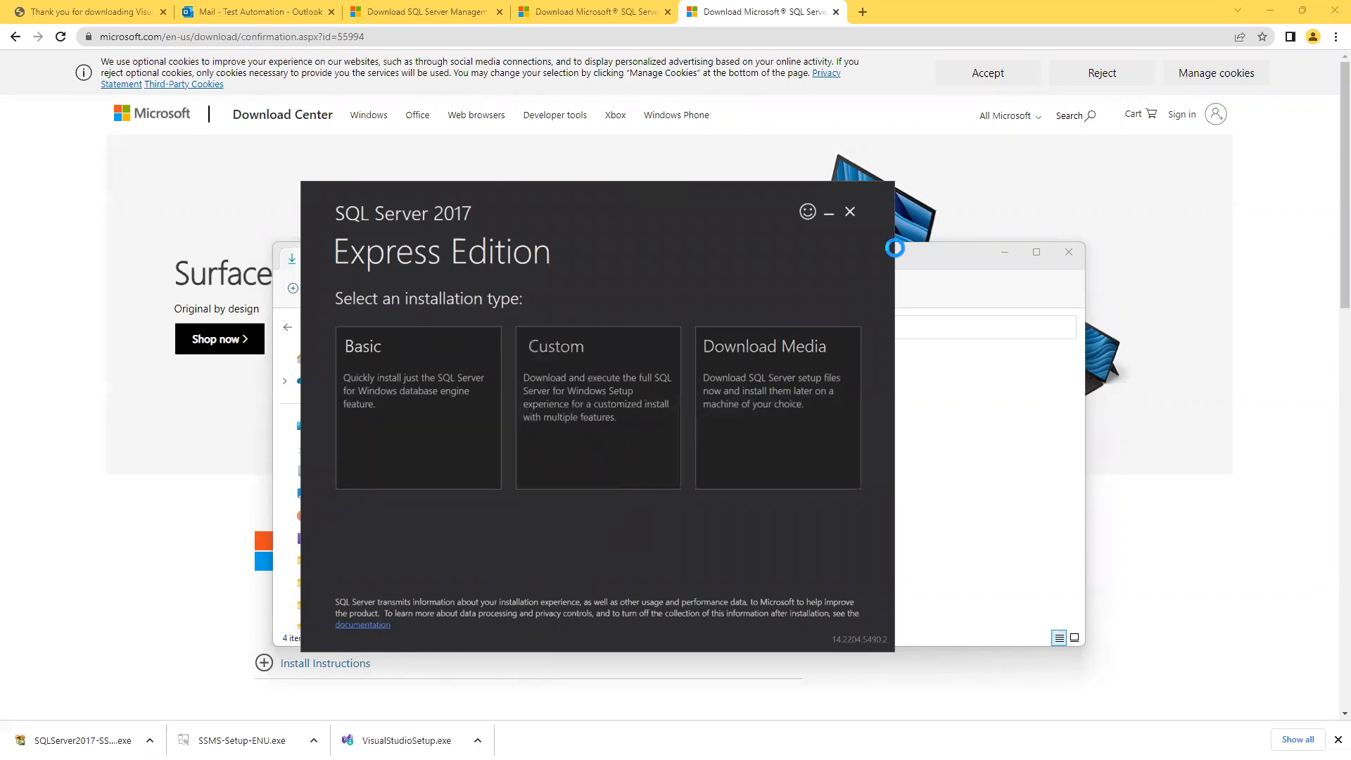
# Choose the Basic installation type, accept the licence terms and continue to install.
pyautogui.click(1003, 253)
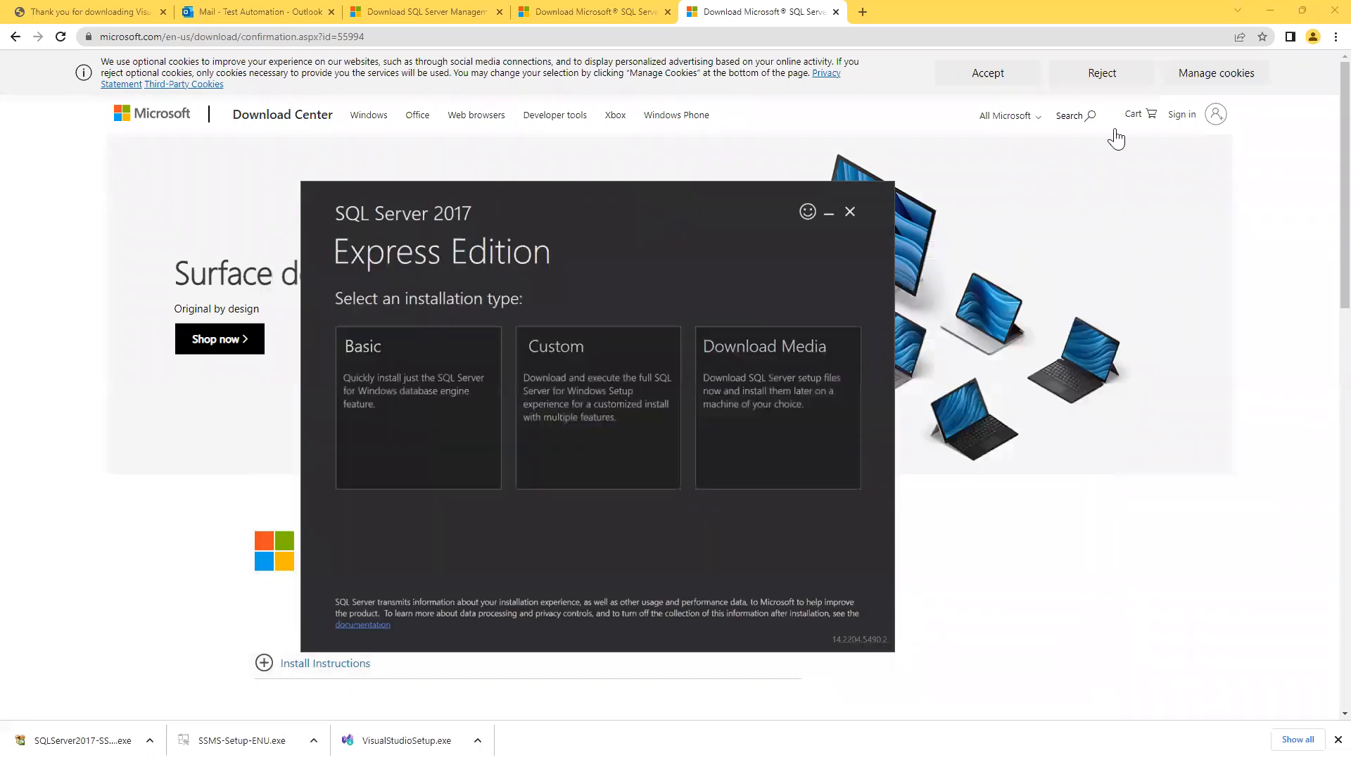
pyautogui.click(1270, 10)
pyautogui.click(1027, 45)
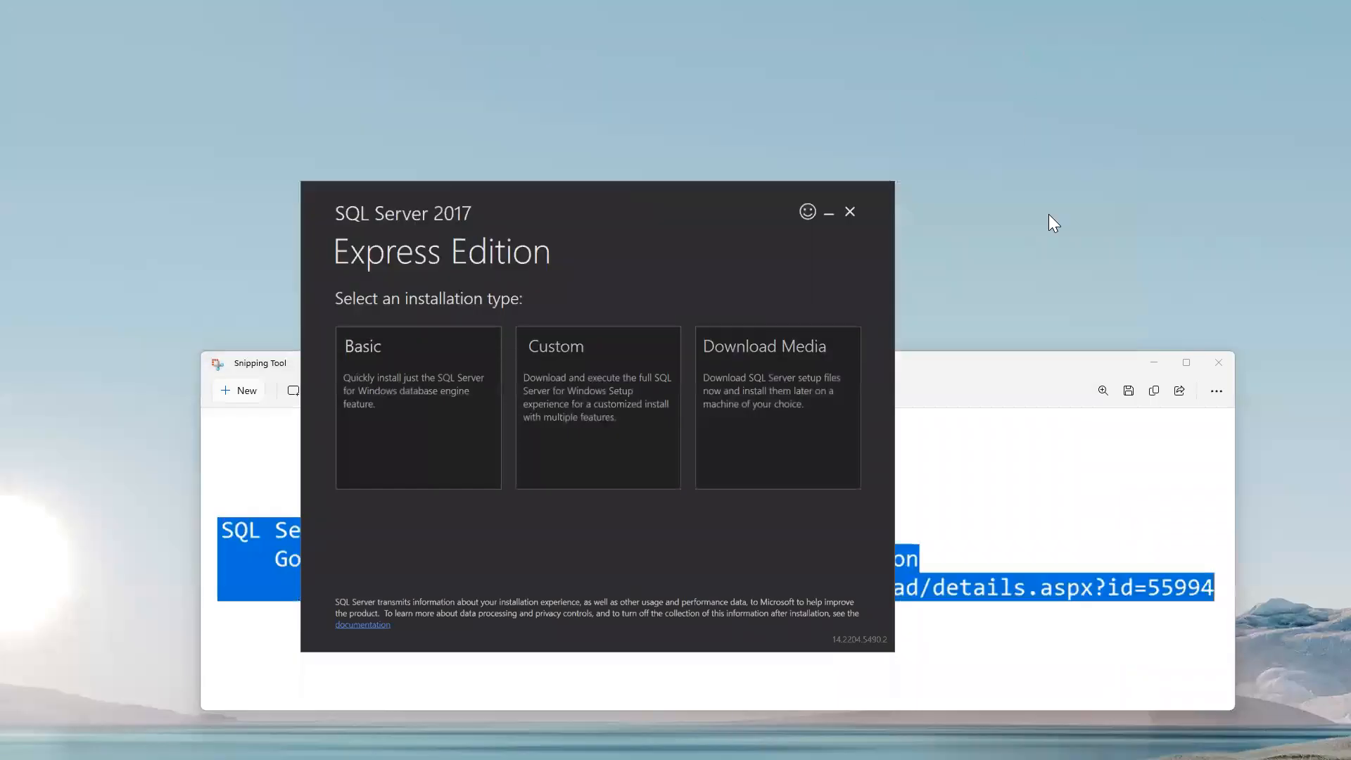
pyautogui.click(1152, 361)
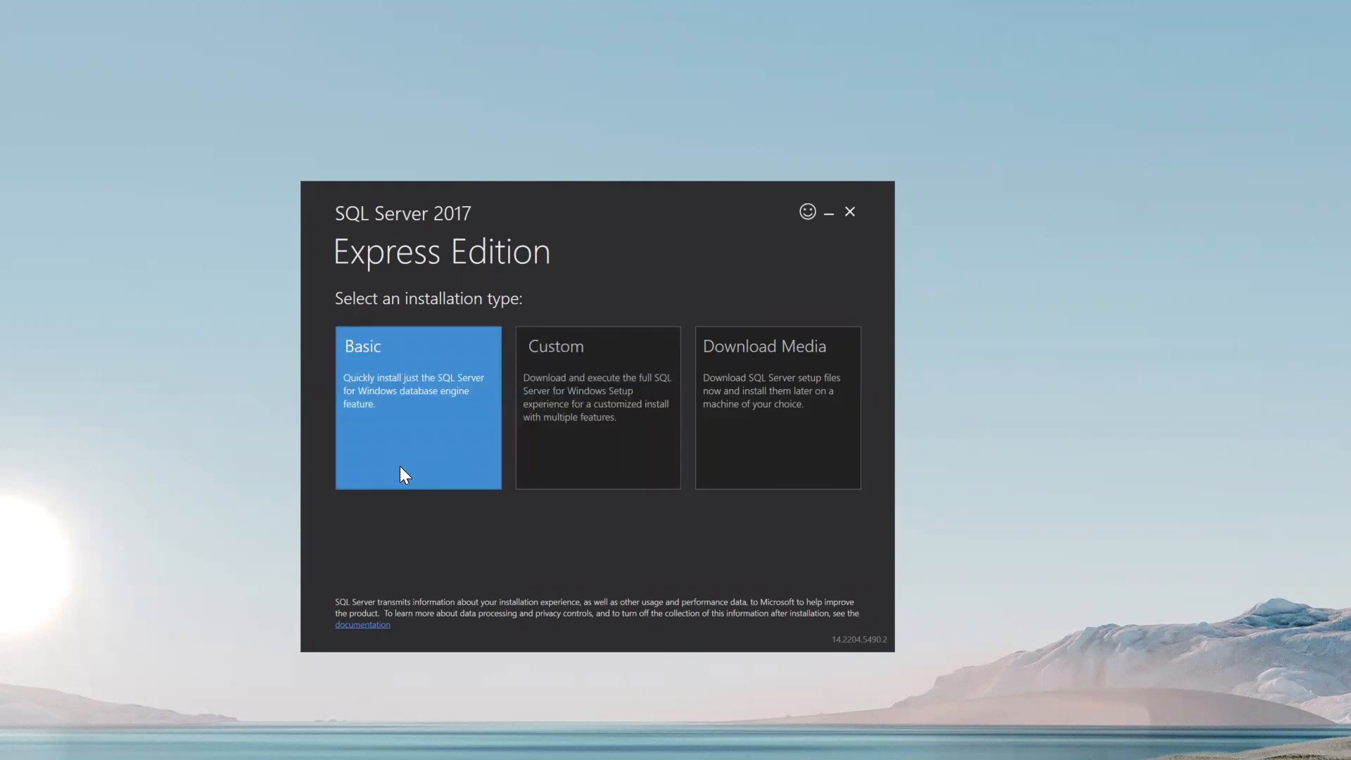
pyautogui.click(399, 427)
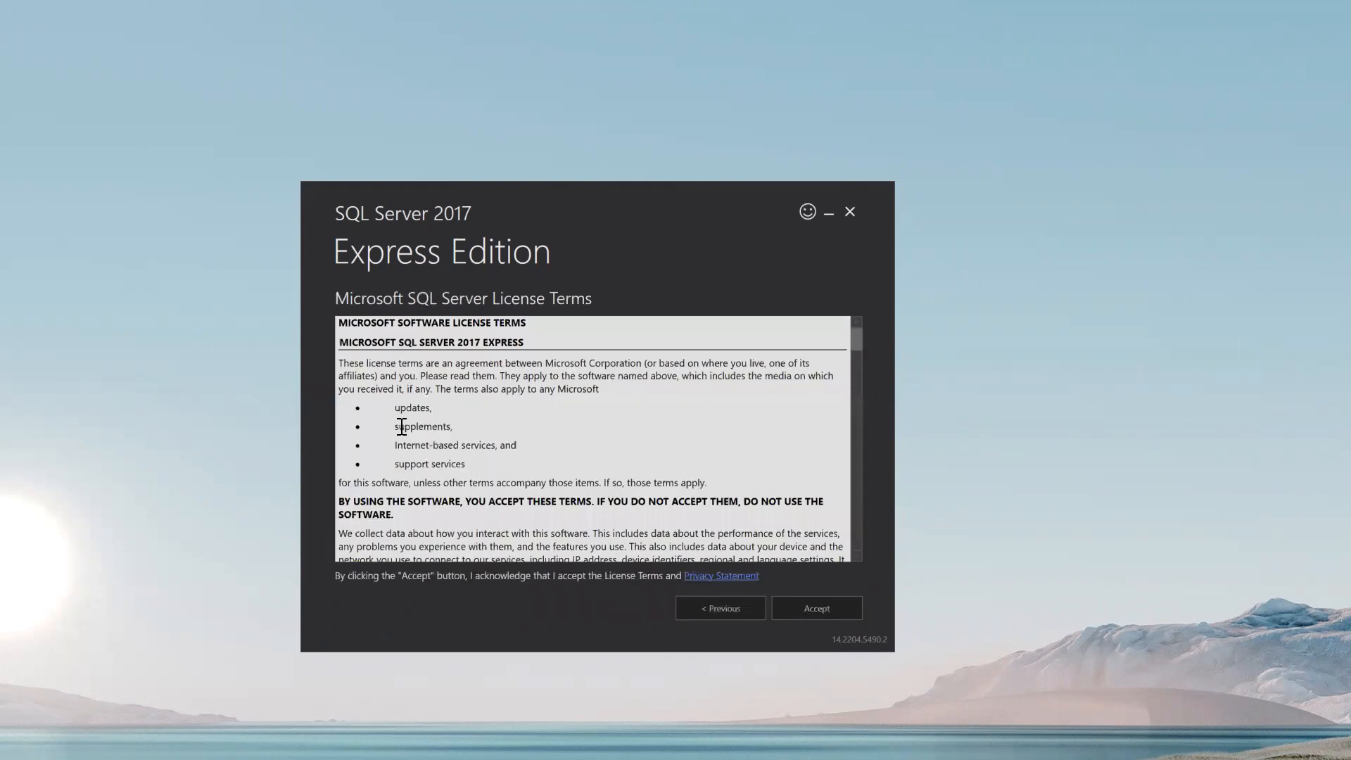
pyautogui.click(819, 605)
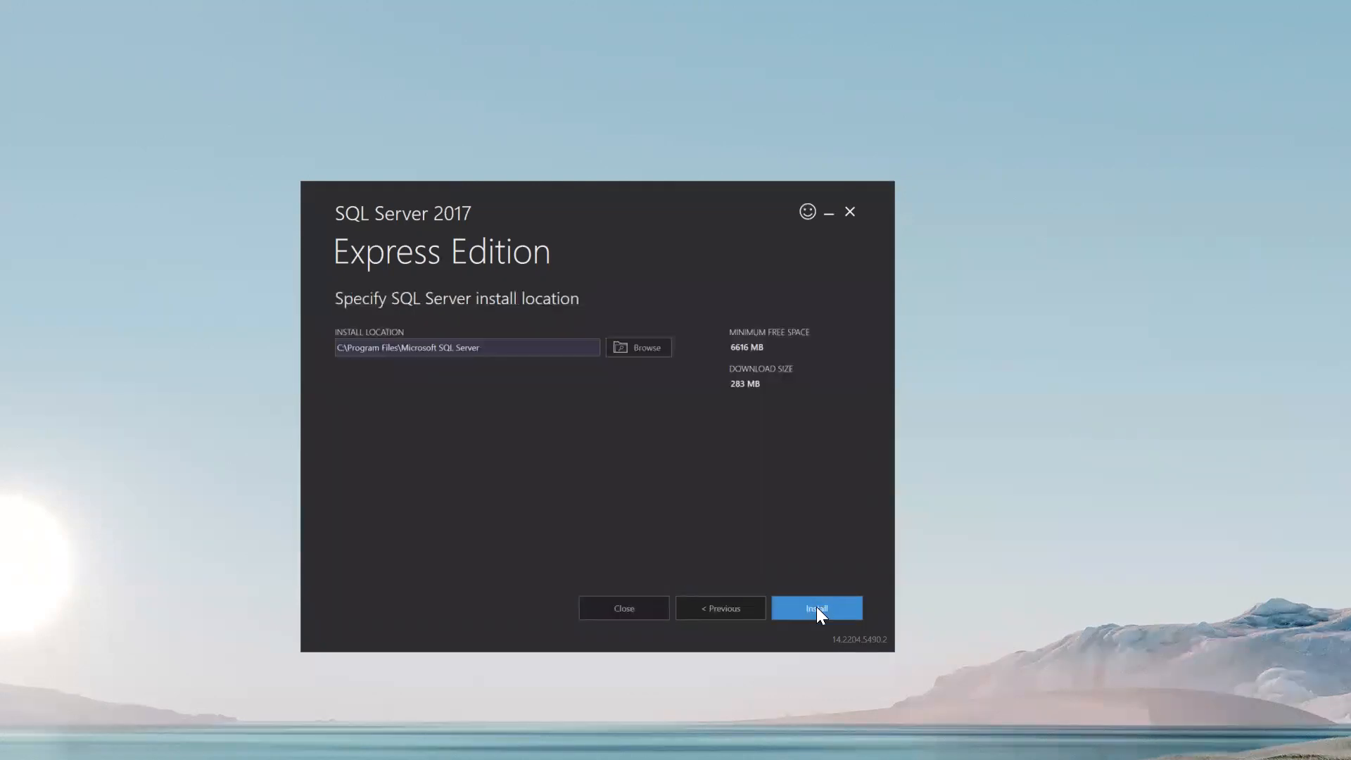
pyautogui.click(816, 606)
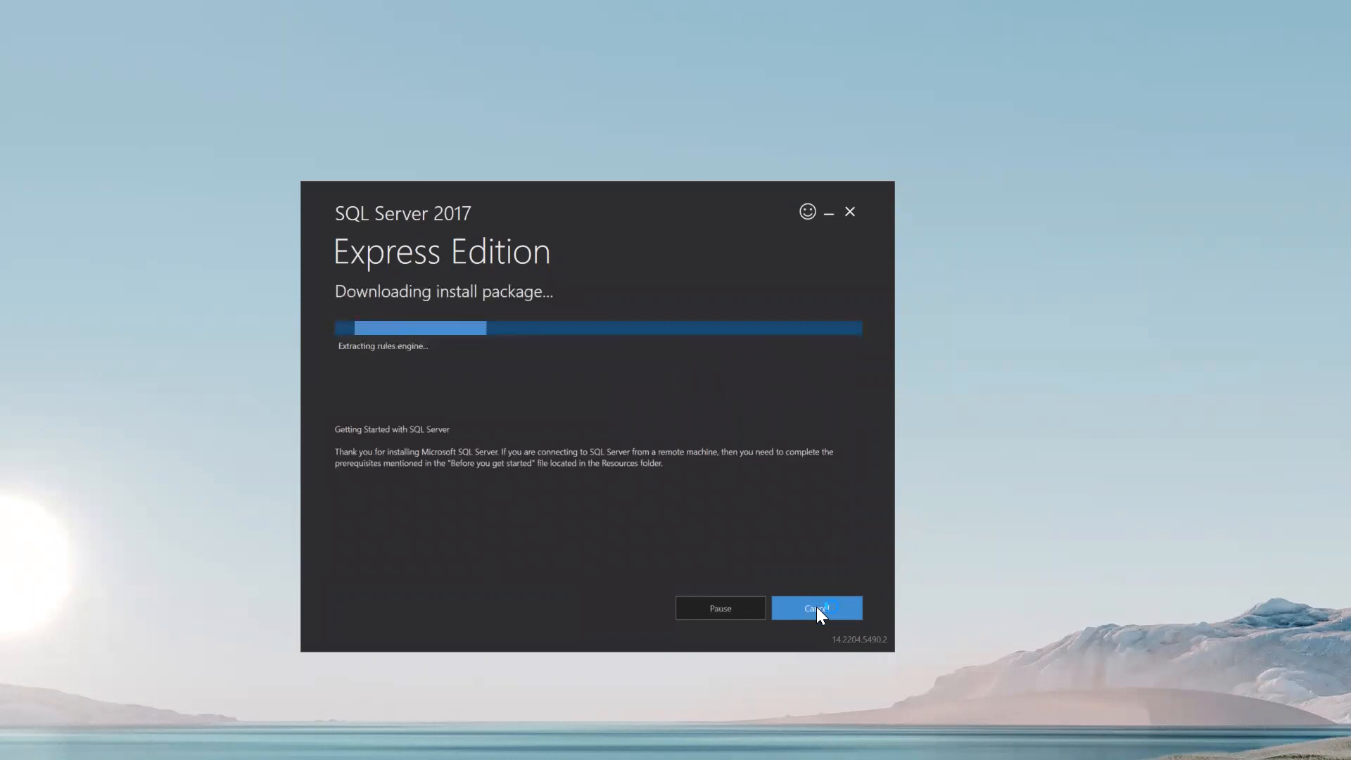
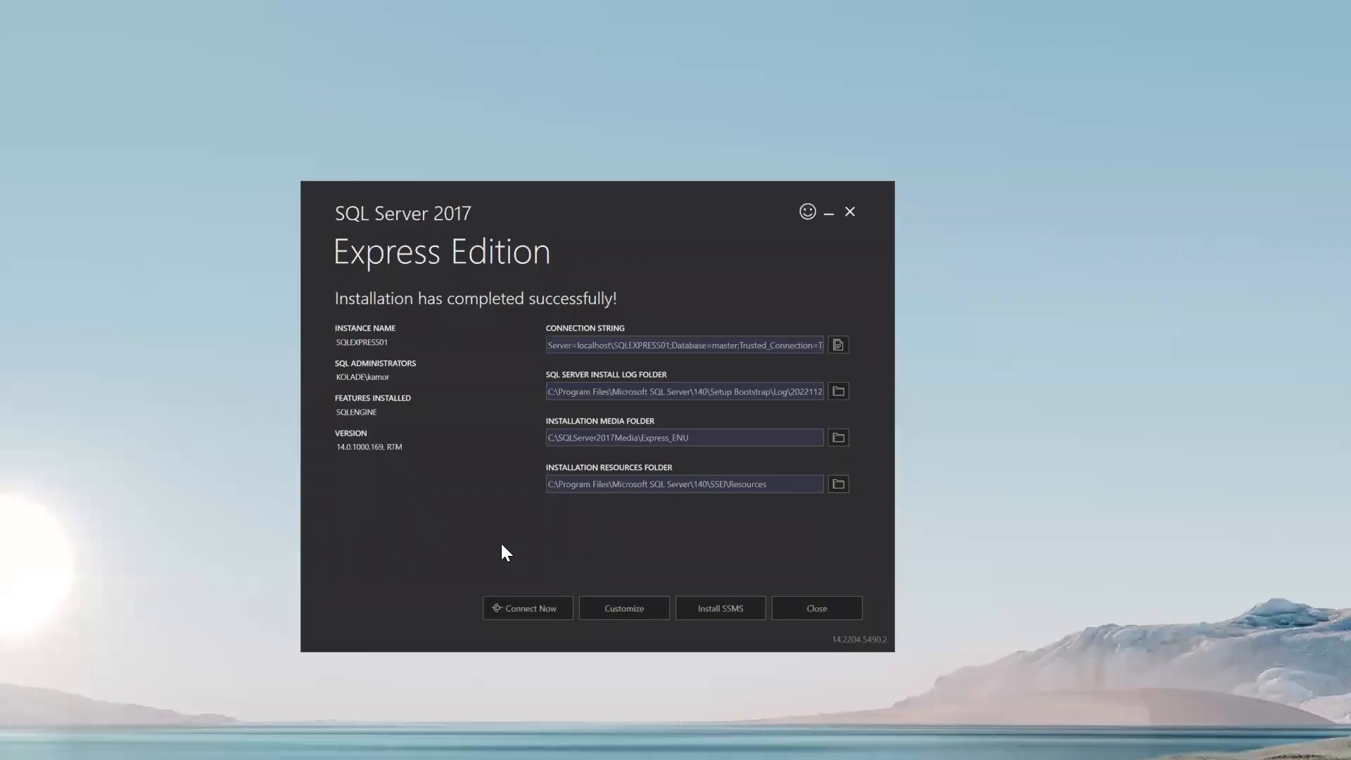
# Close the finished SQL Server 2017 Express installer and confirm exiting it.
pyautogui.moveTo(343, 294); pyautogui.dragTo(246, 227)
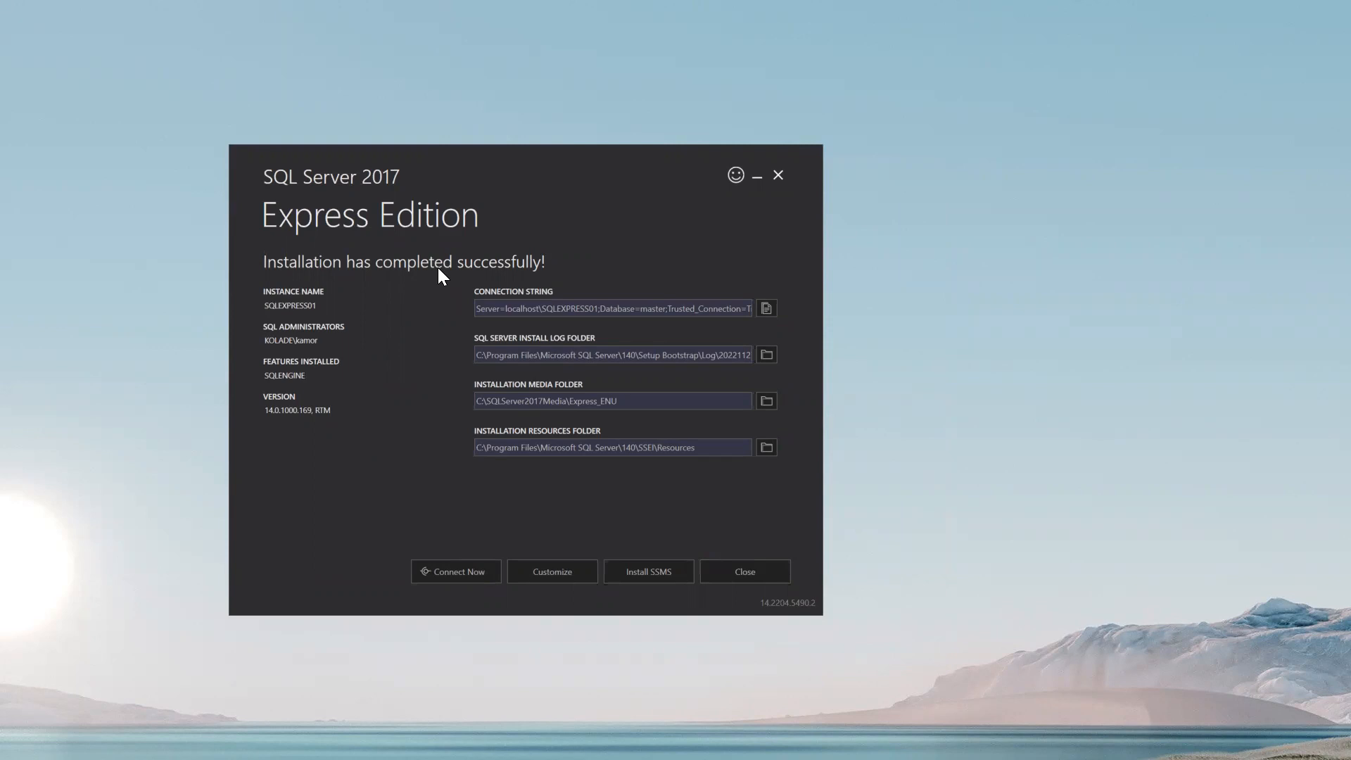
pyautogui.click(776, 176)
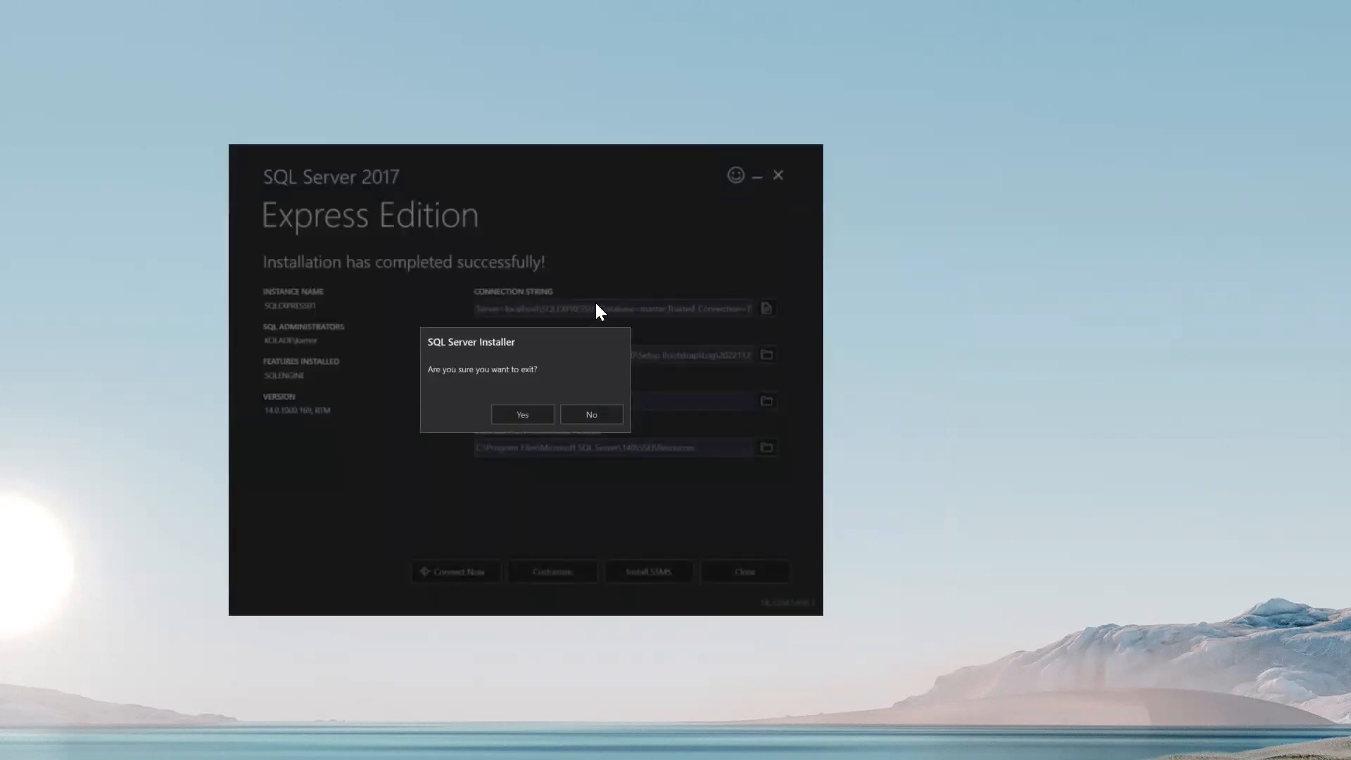
pyautogui.click(521, 415)
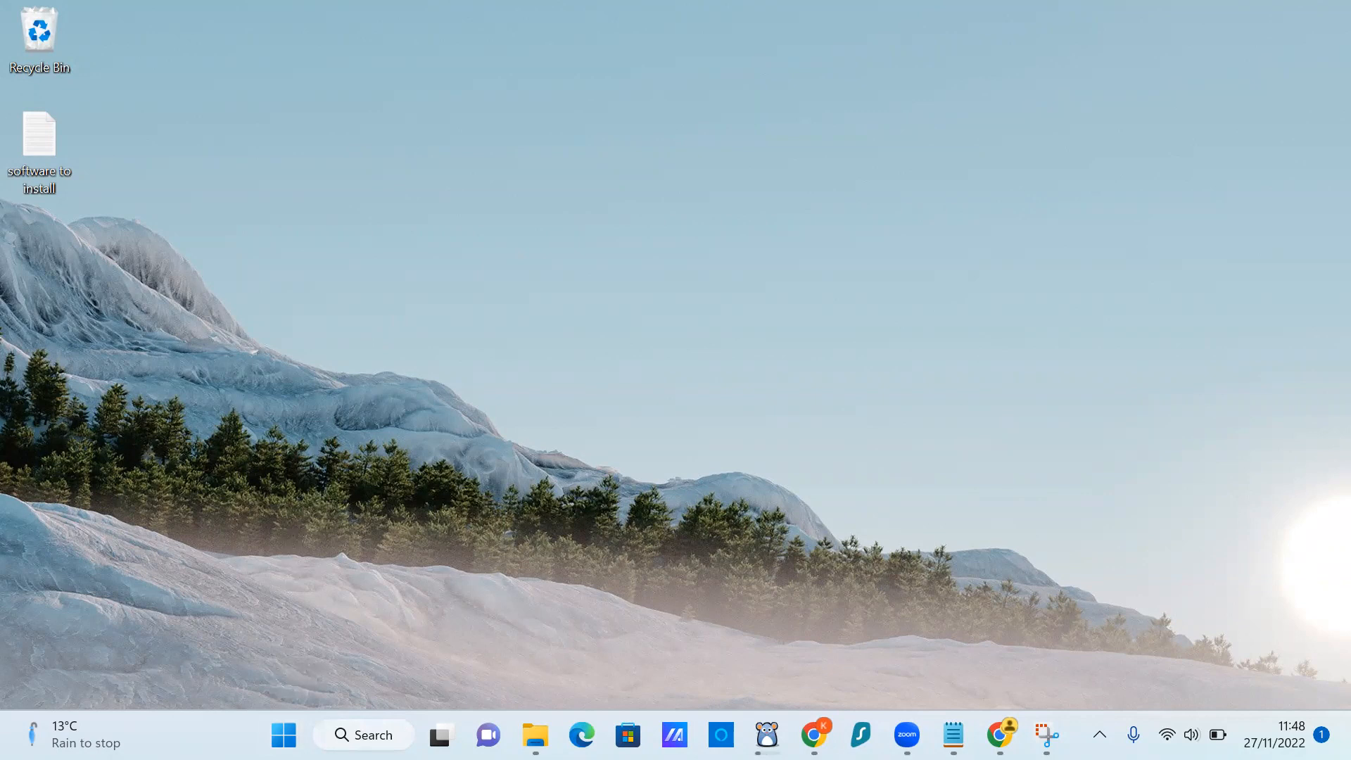
# Search the Start menu for 'management studio' and launch SQL Server Management Studio 18.
pyautogui.press('super')
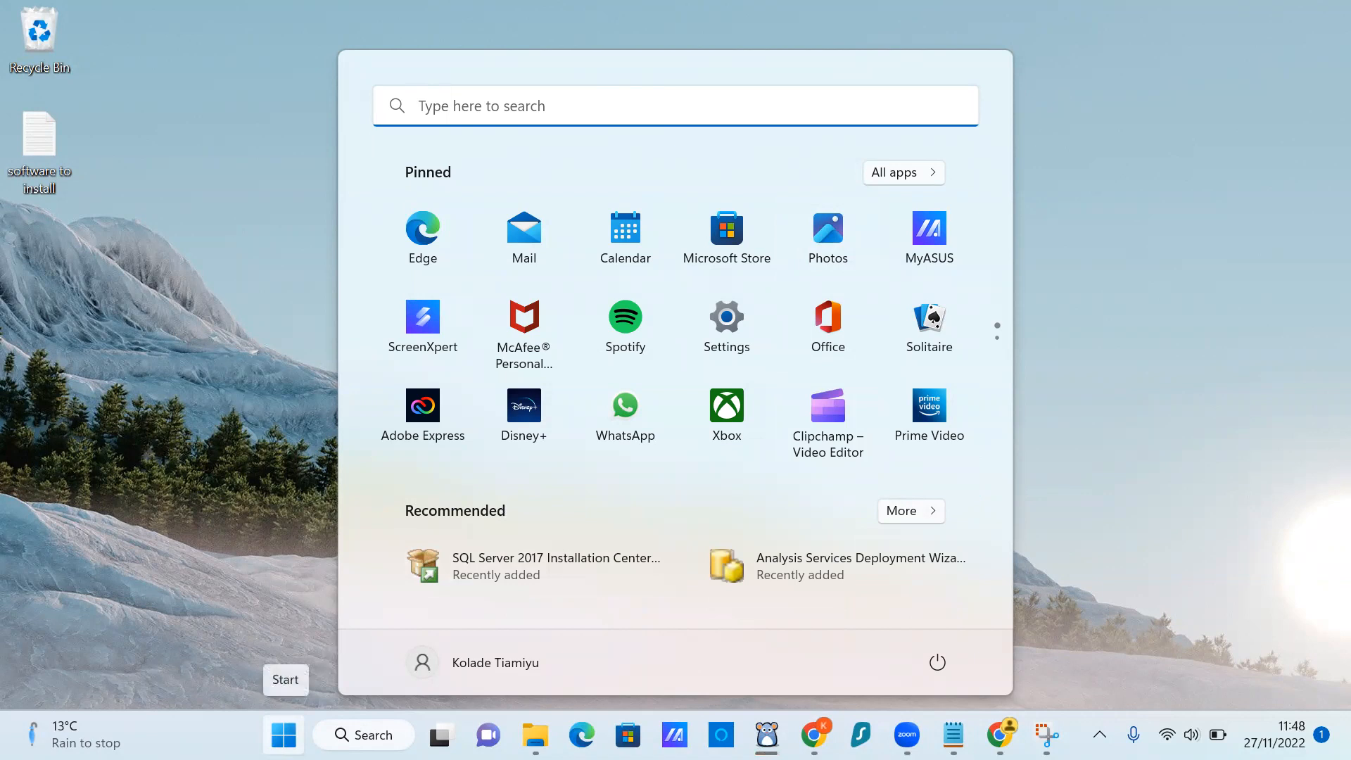
pyautogui.click(460, 105)
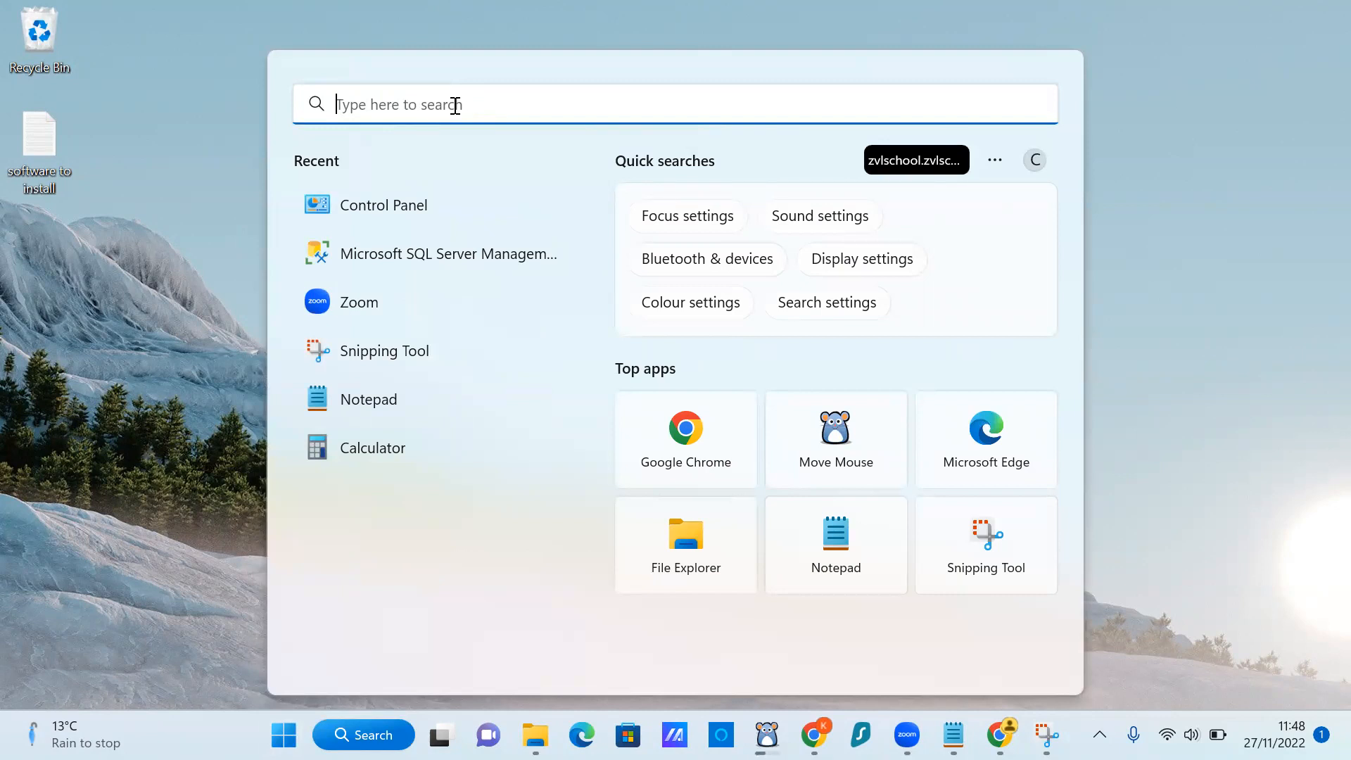
pyautogui.write('mana')
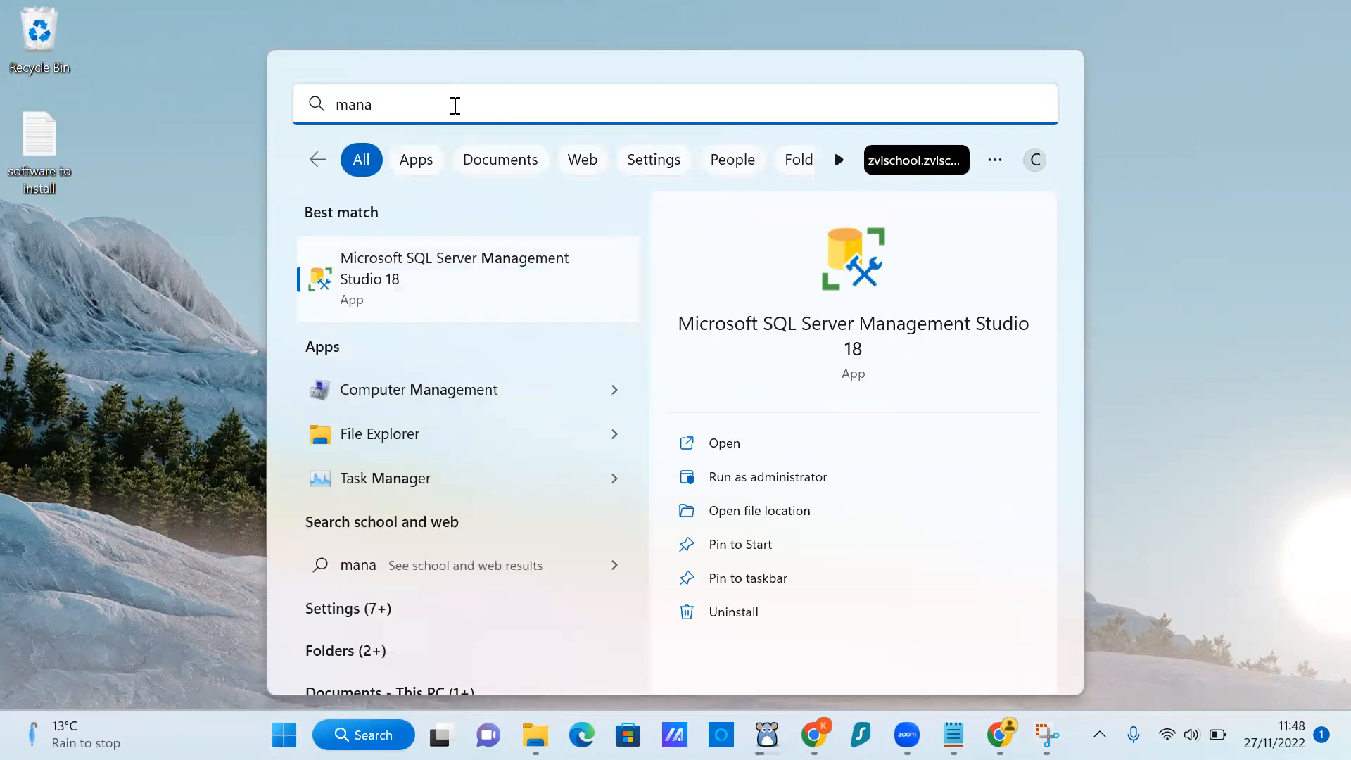
pyautogui.write('genebr')
pyautogui.press('BackSpace')
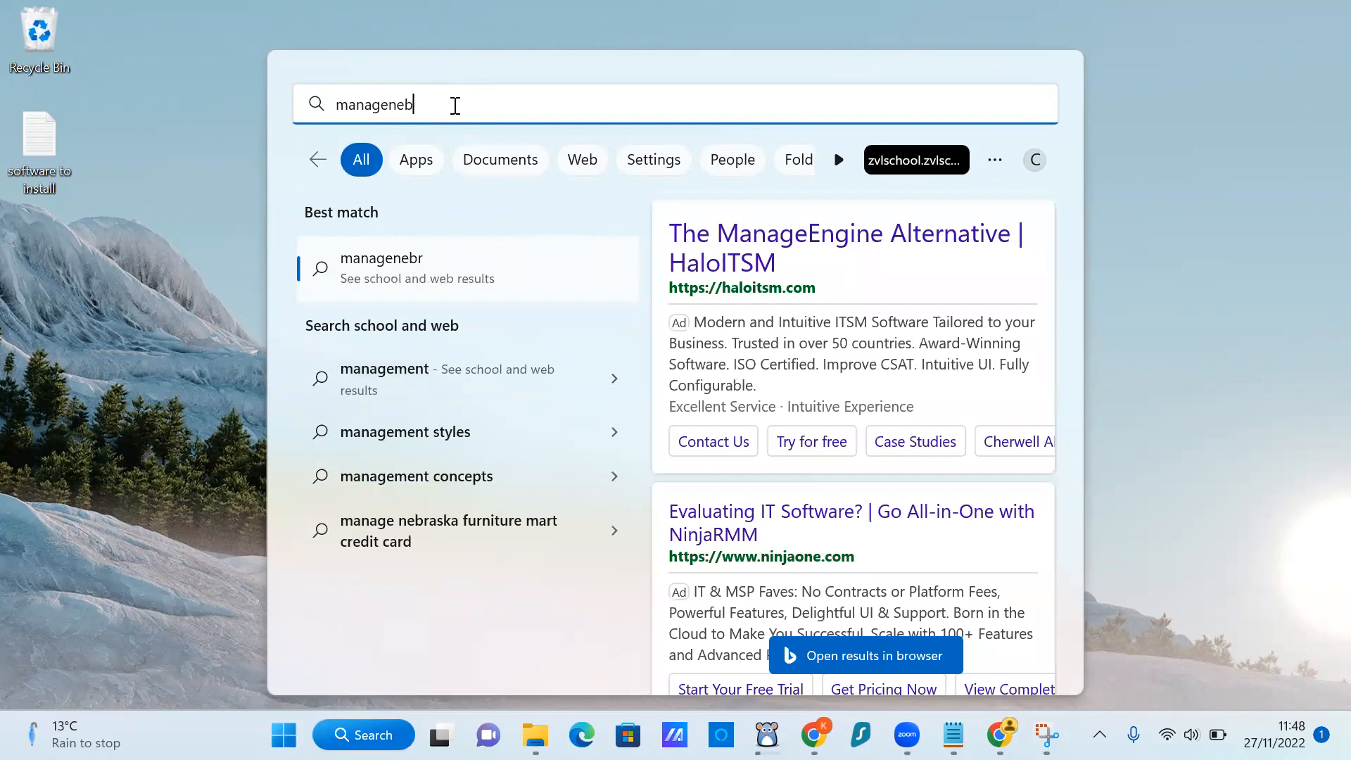
pyautogui.press('BackSpace')
pyautogui.press('BackSpace')
pyautogui.press('BackSpace')
pyautogui.write('mentr')
pyautogui.press('BackSpace')
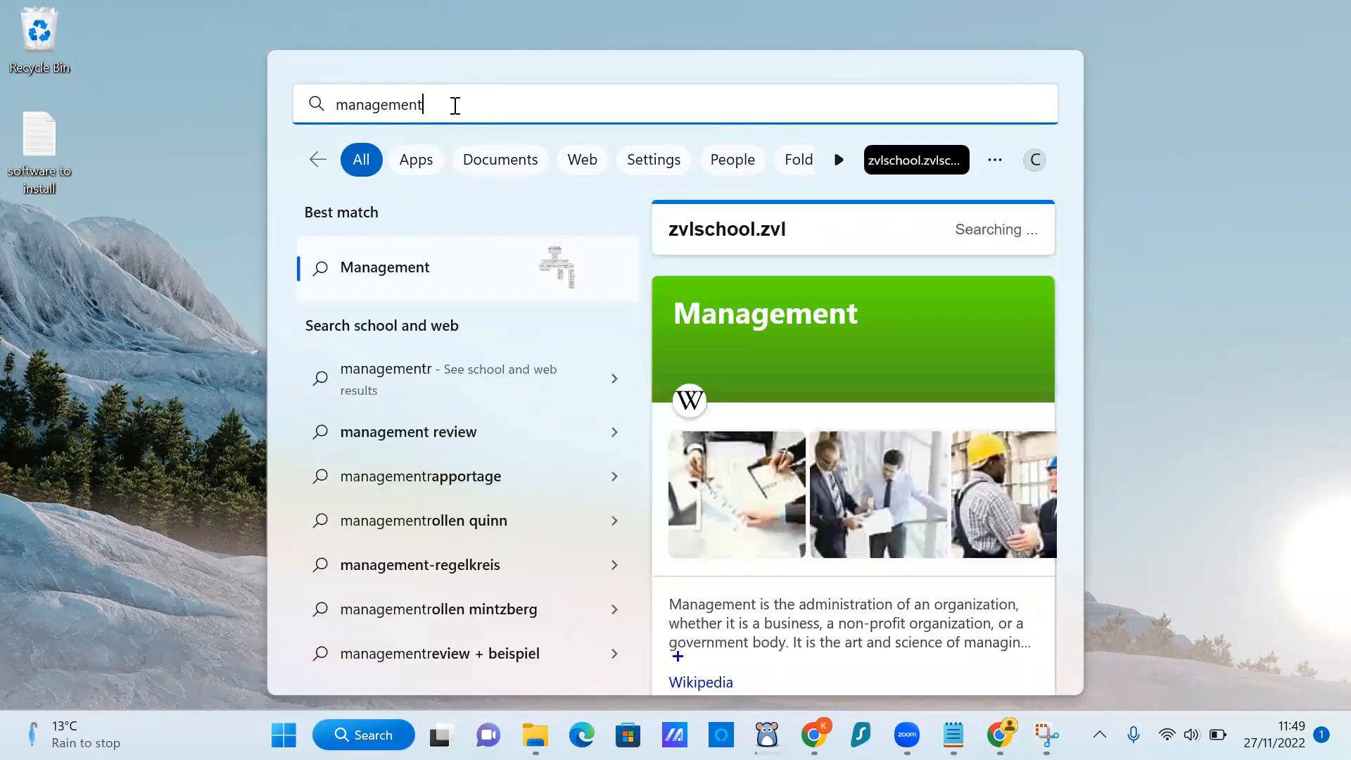
pyautogui.write('studio')
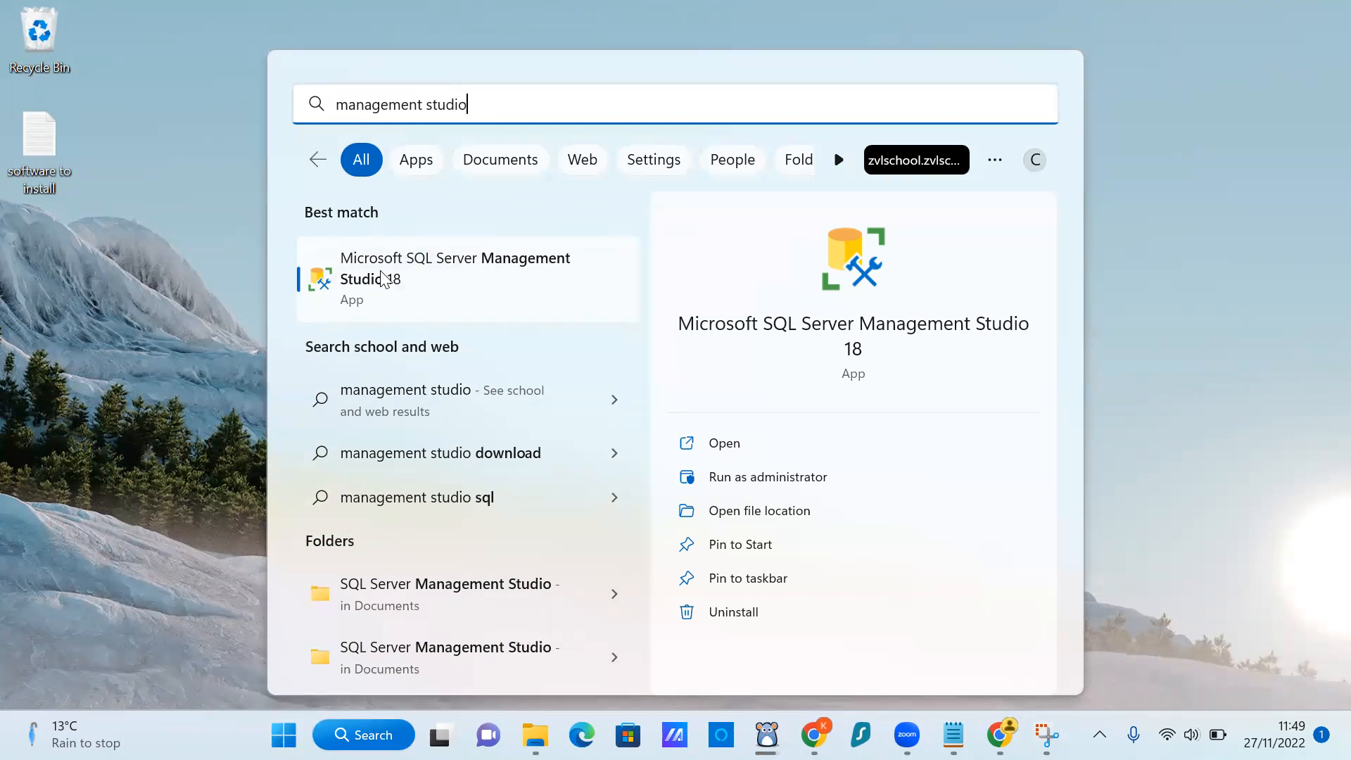
pyautogui.click(384, 278)
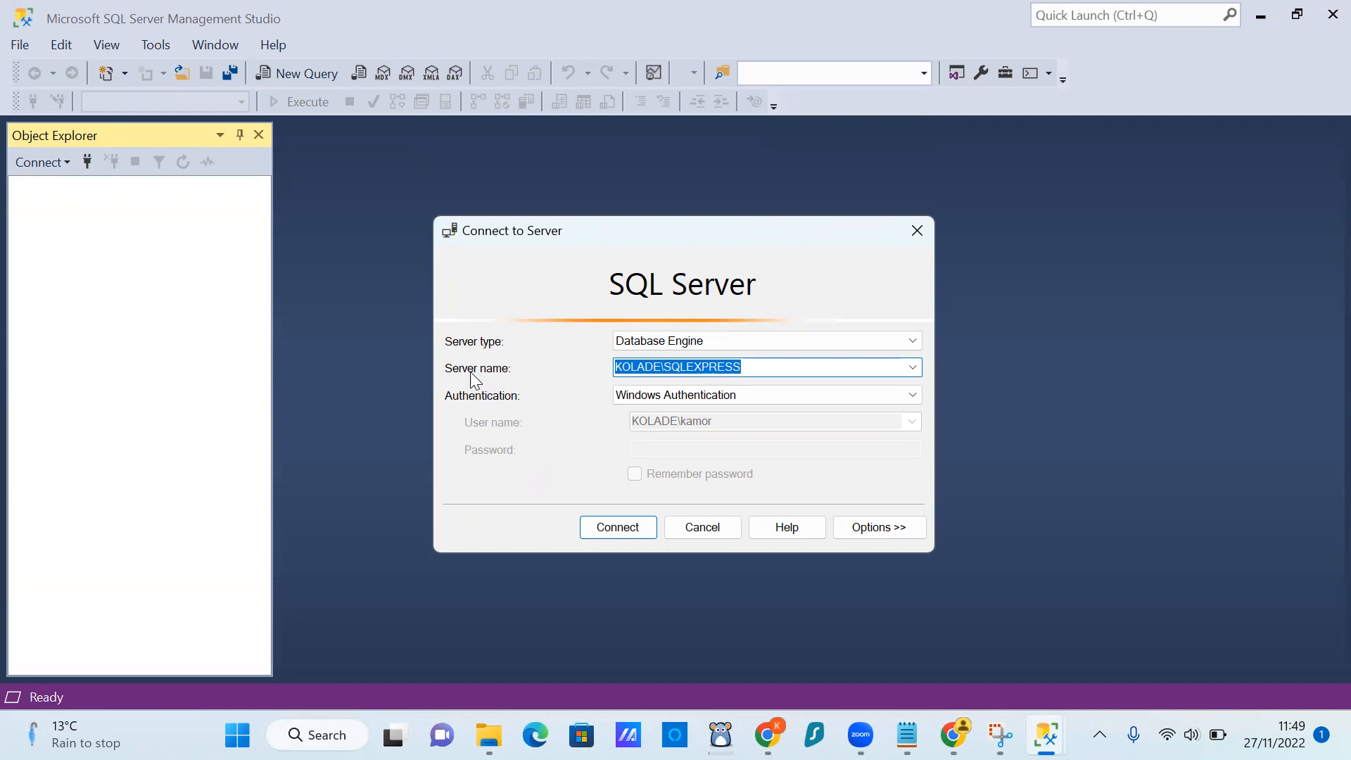
# Replace the server name with the local SQLEXPRESS Database Engine instance and connect to it.
pyautogui.click(756, 365)
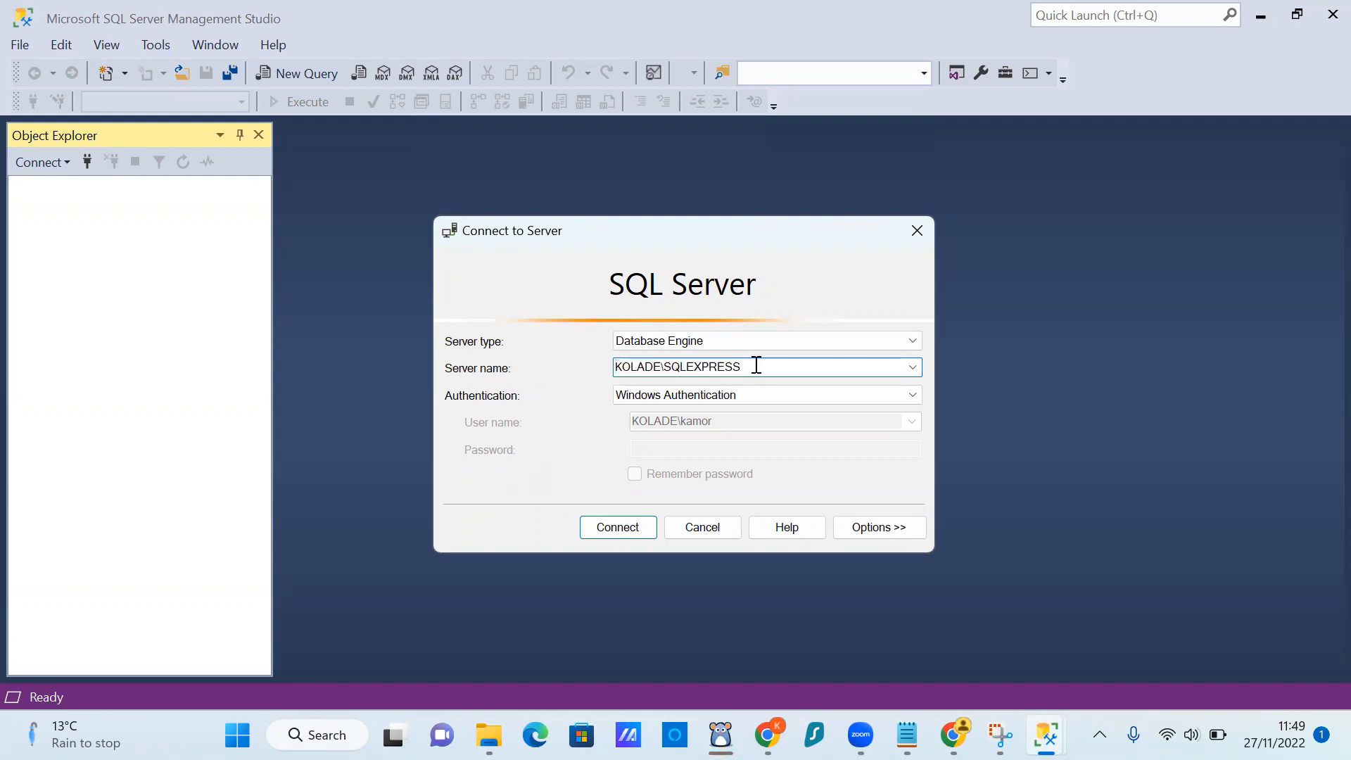
pyautogui.moveTo(756, 365); pyautogui.dragTo(562, 375)
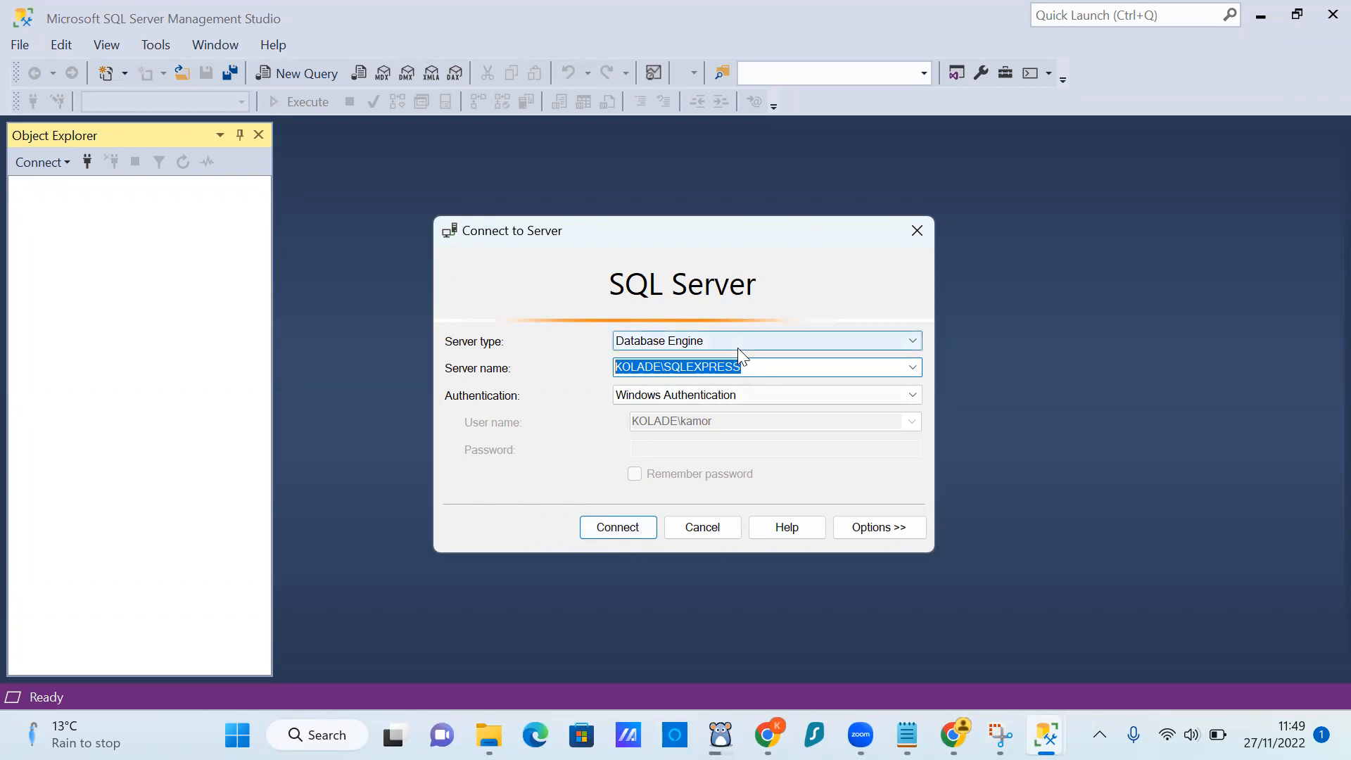
pyautogui.press('BackSpace')
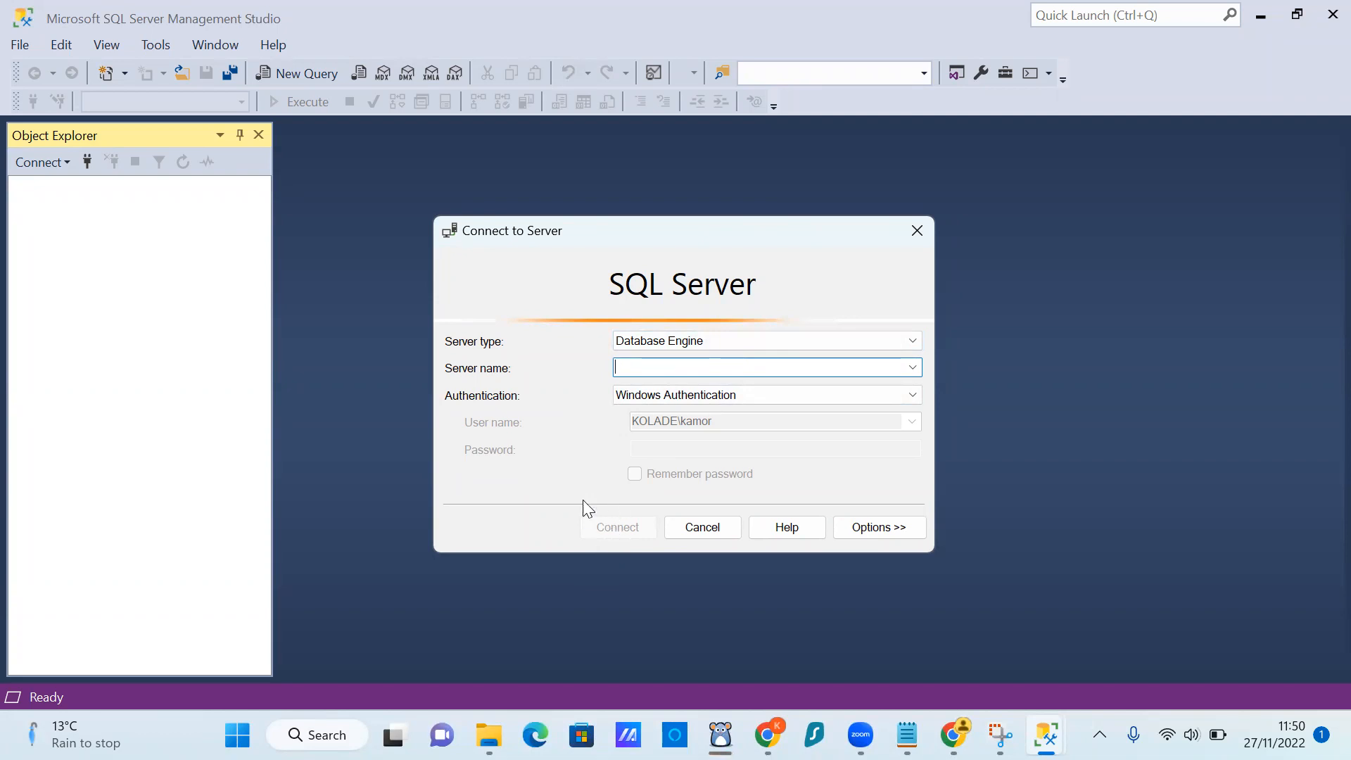
pyautogui.click(912, 369)
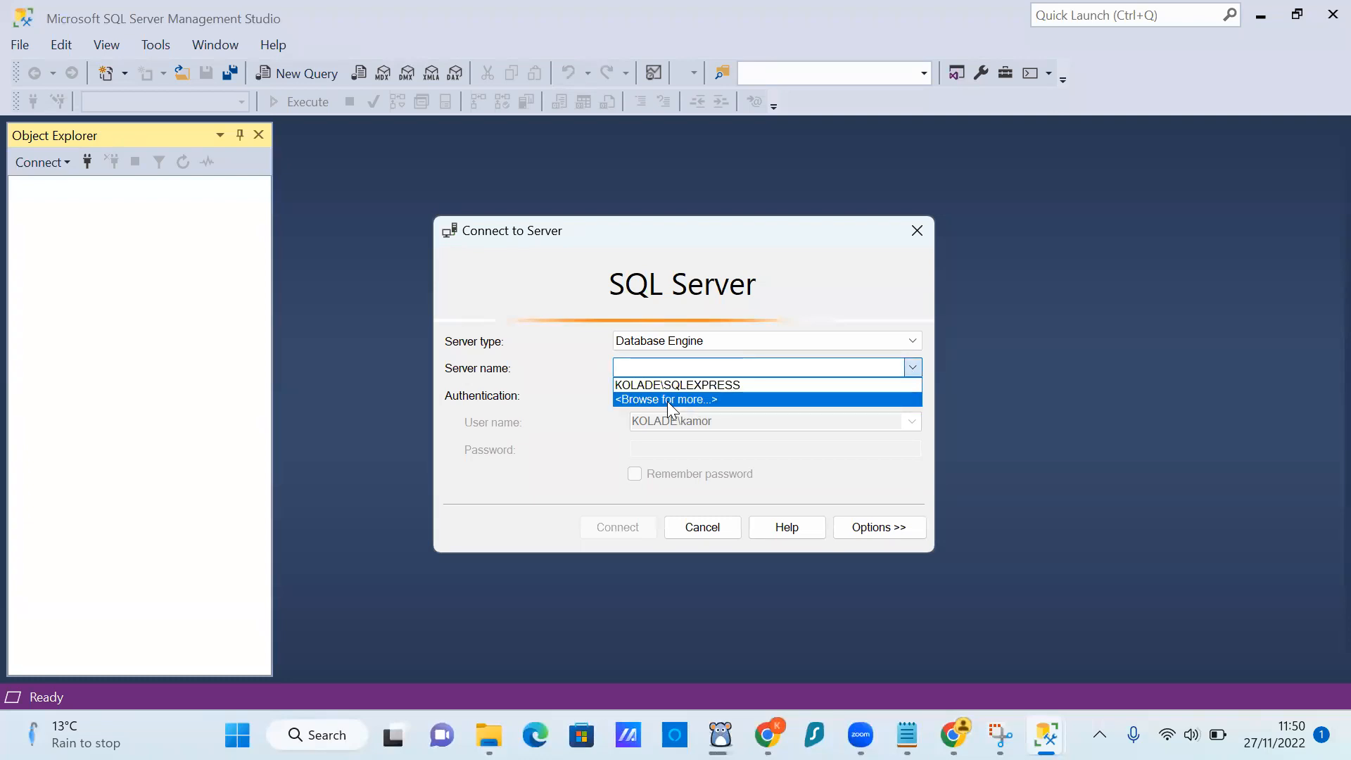
pyautogui.click(667, 400)
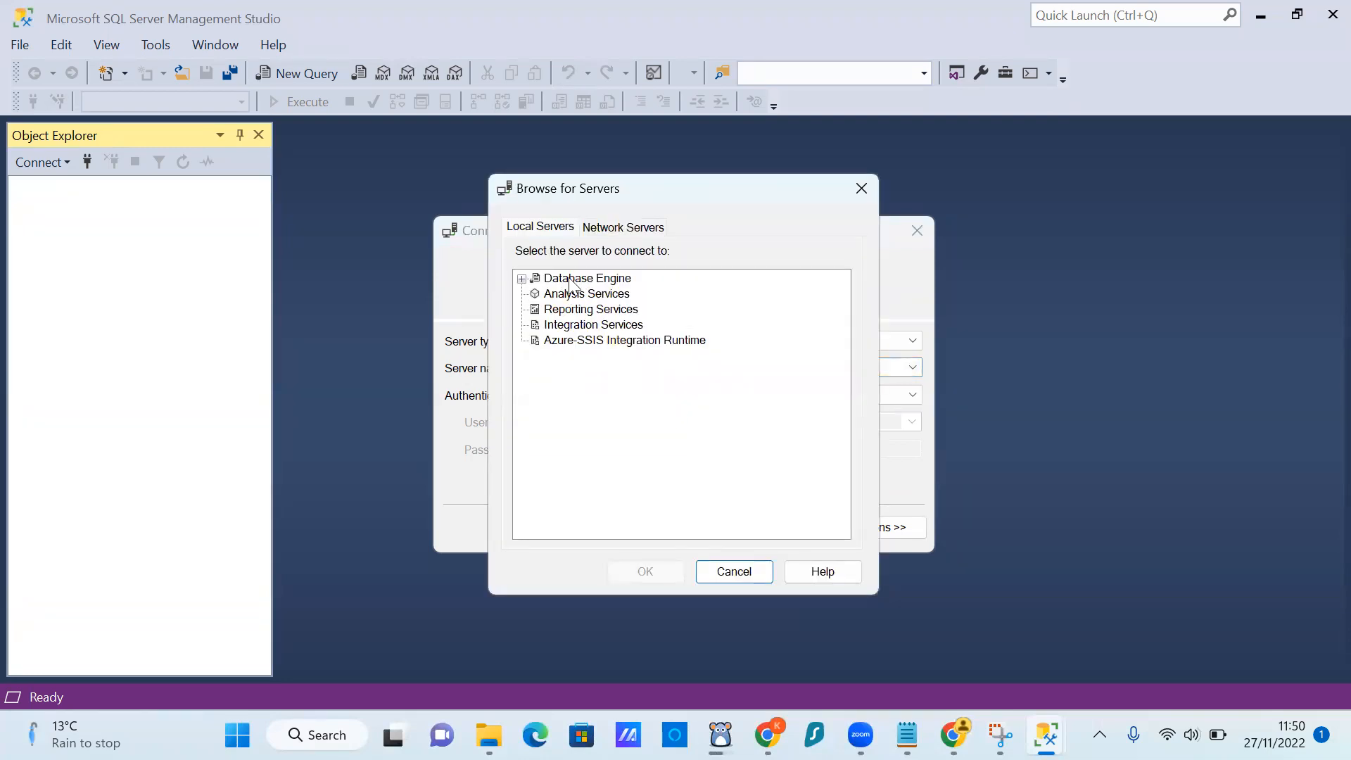
pyautogui.click(521, 279)
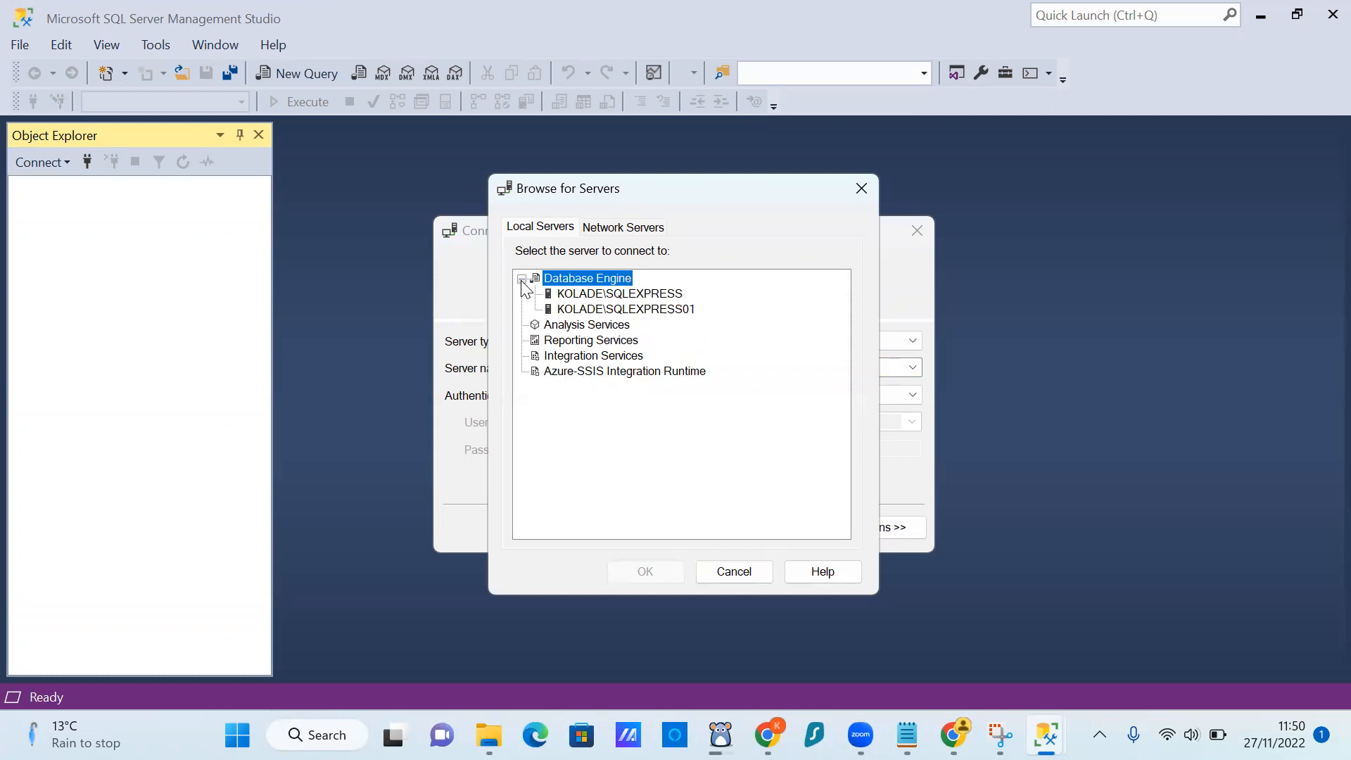
pyautogui.click(596, 294)
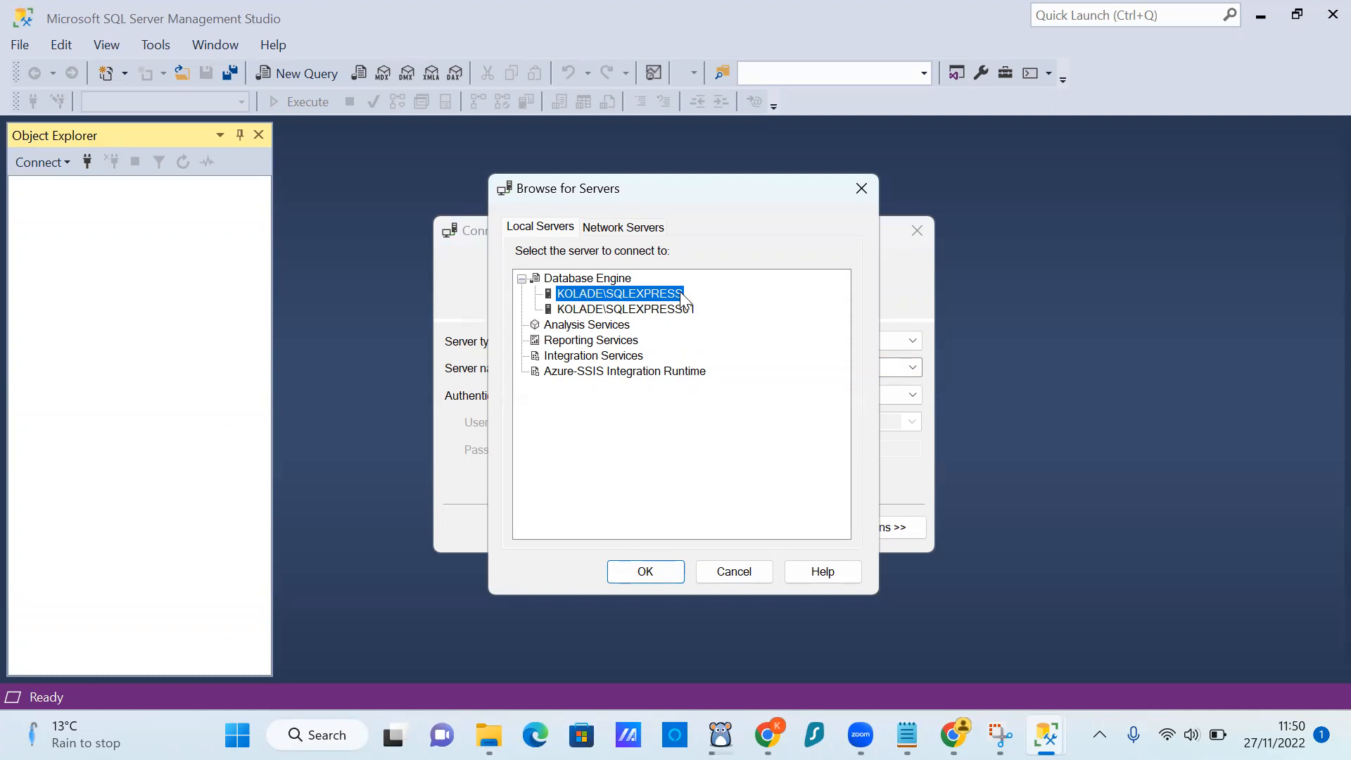
pyautogui.click(645, 571)
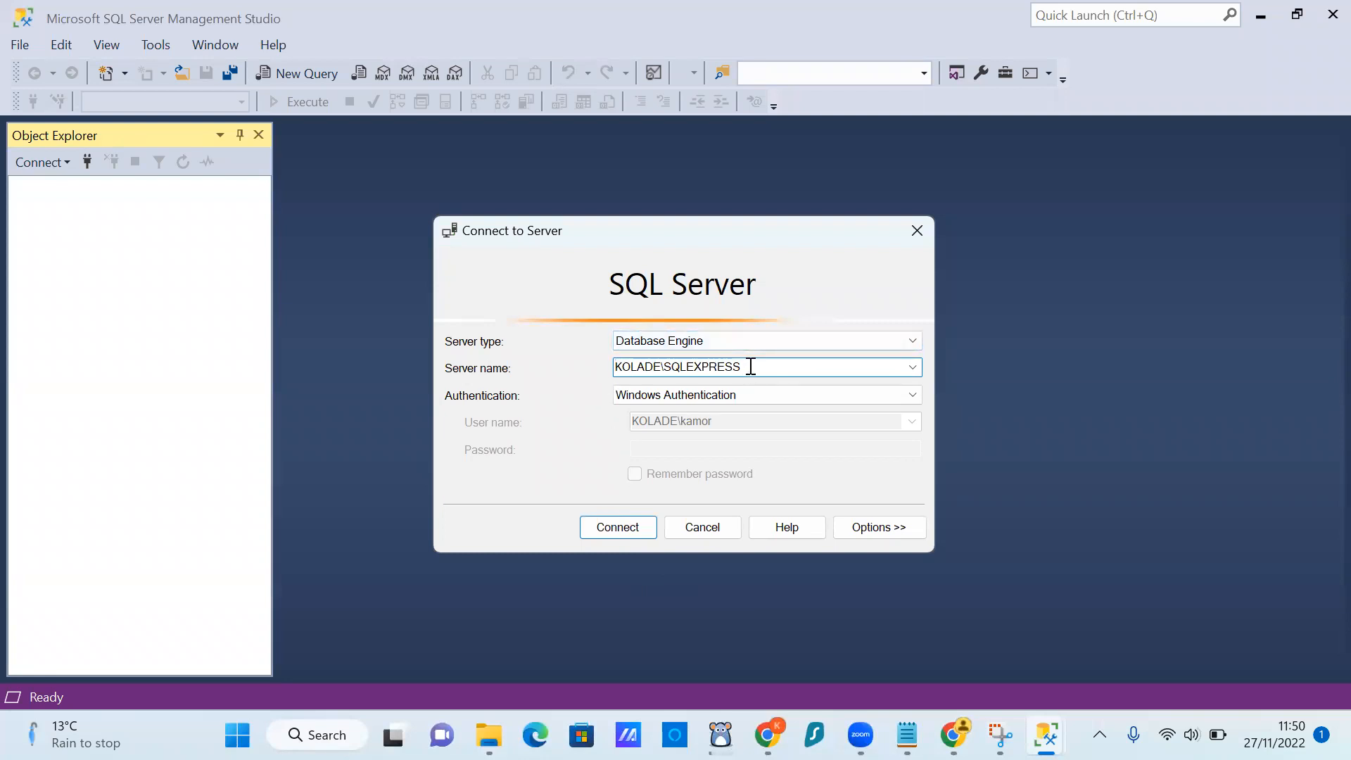
pyautogui.click(606, 527)
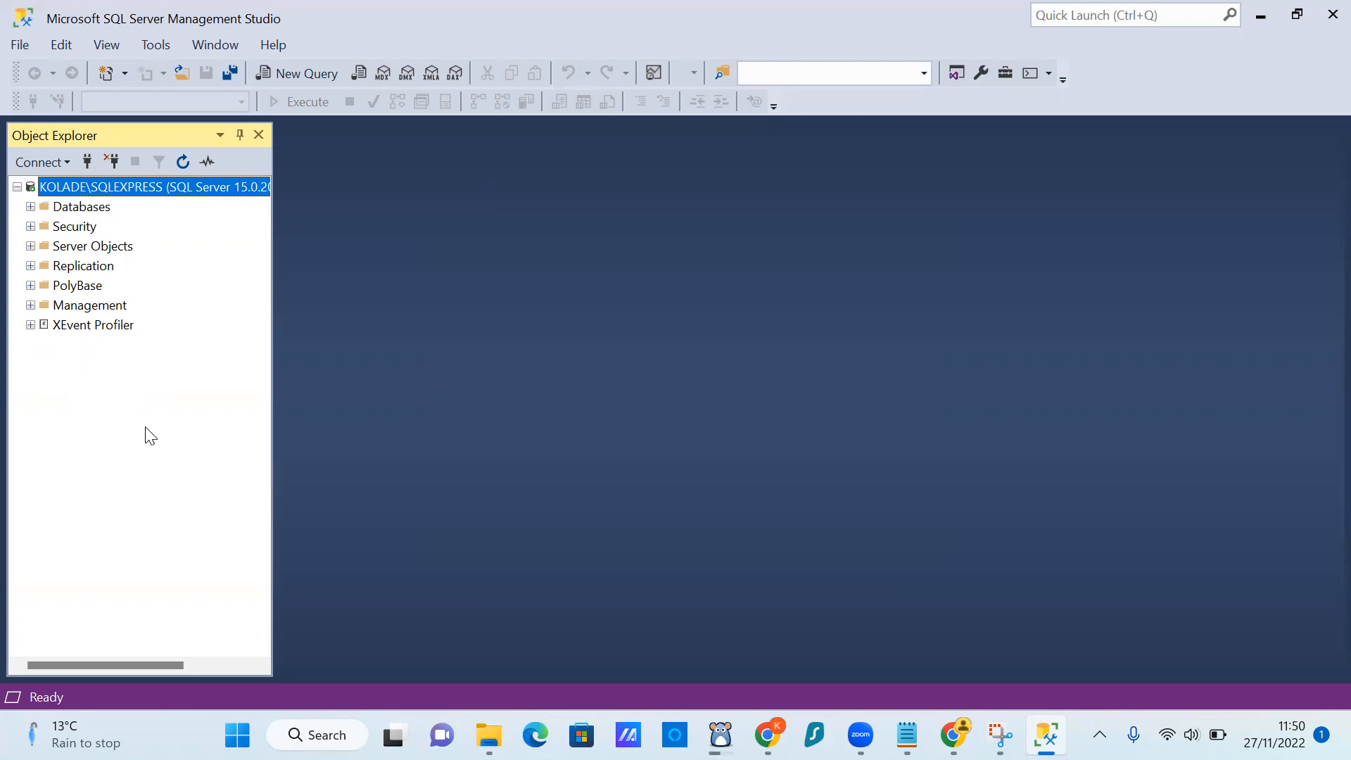
pyautogui.click(30, 207)
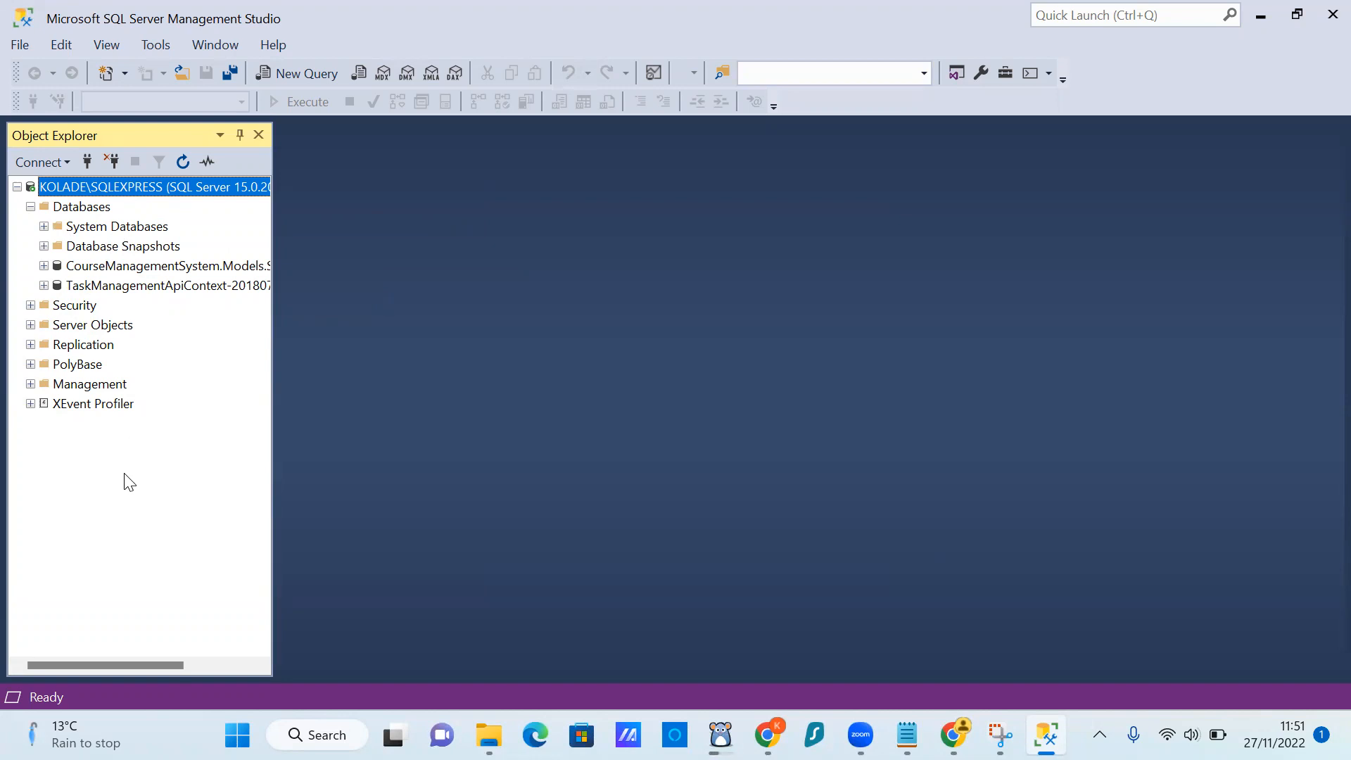
pyautogui.click(30, 207)
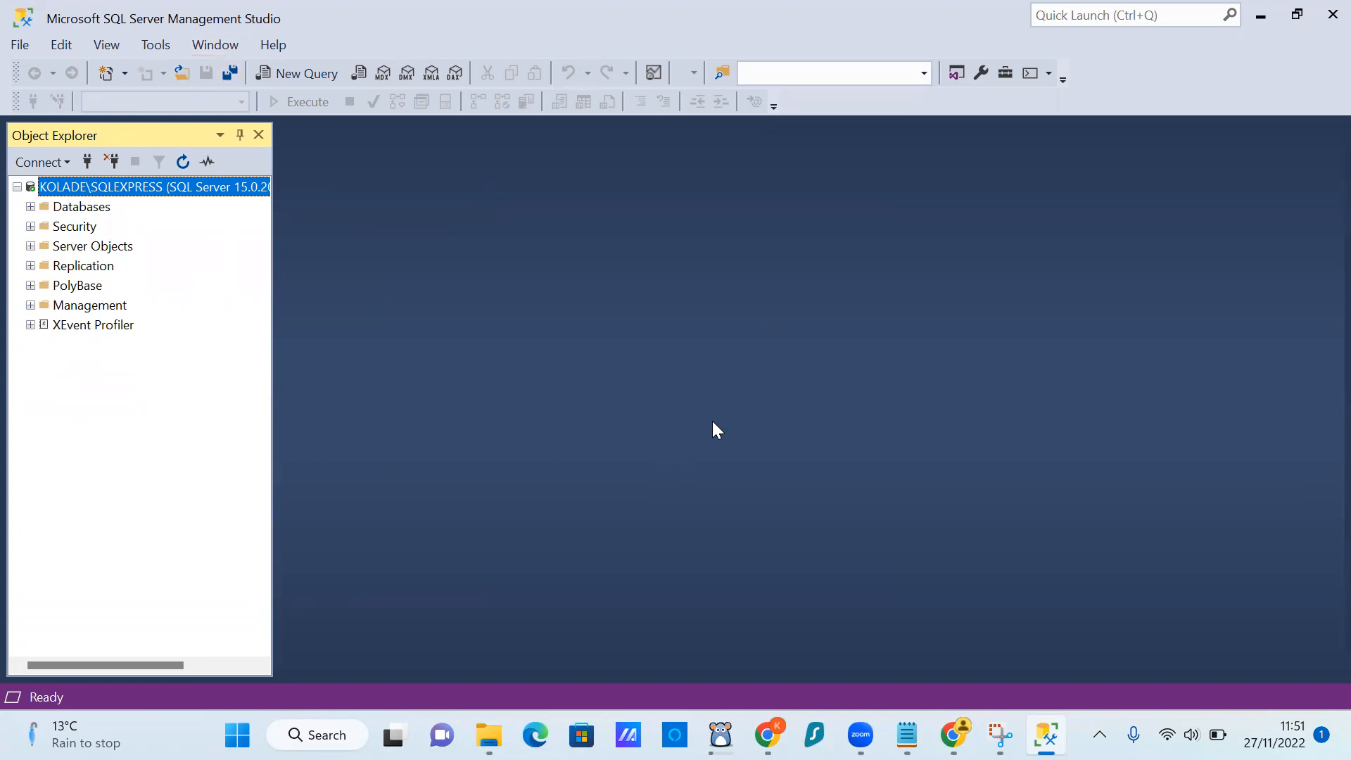
pyautogui.click(719, 105)
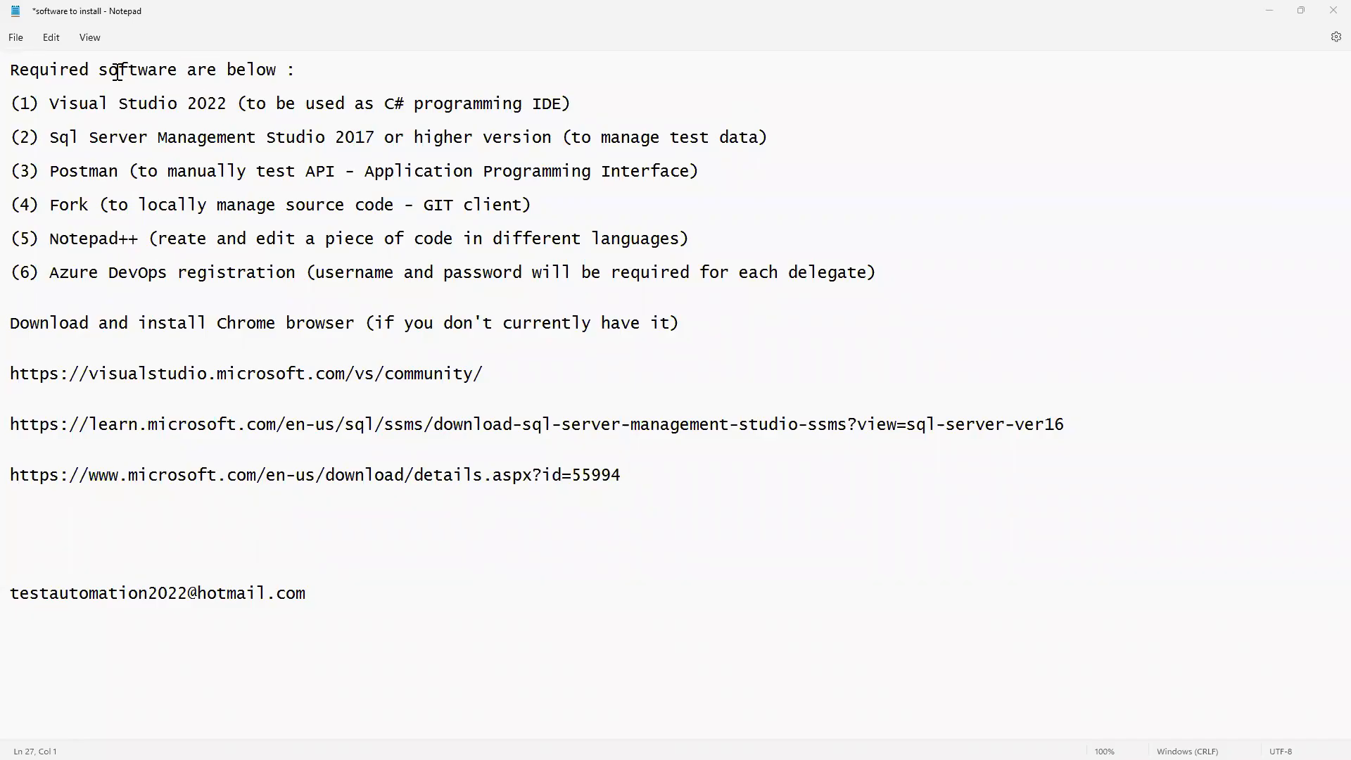
# Type the label 'gmail account' on the empty line above the e-mail address.
pyautogui.moveTo(12, 104); pyautogui.dragTo(781, 143)
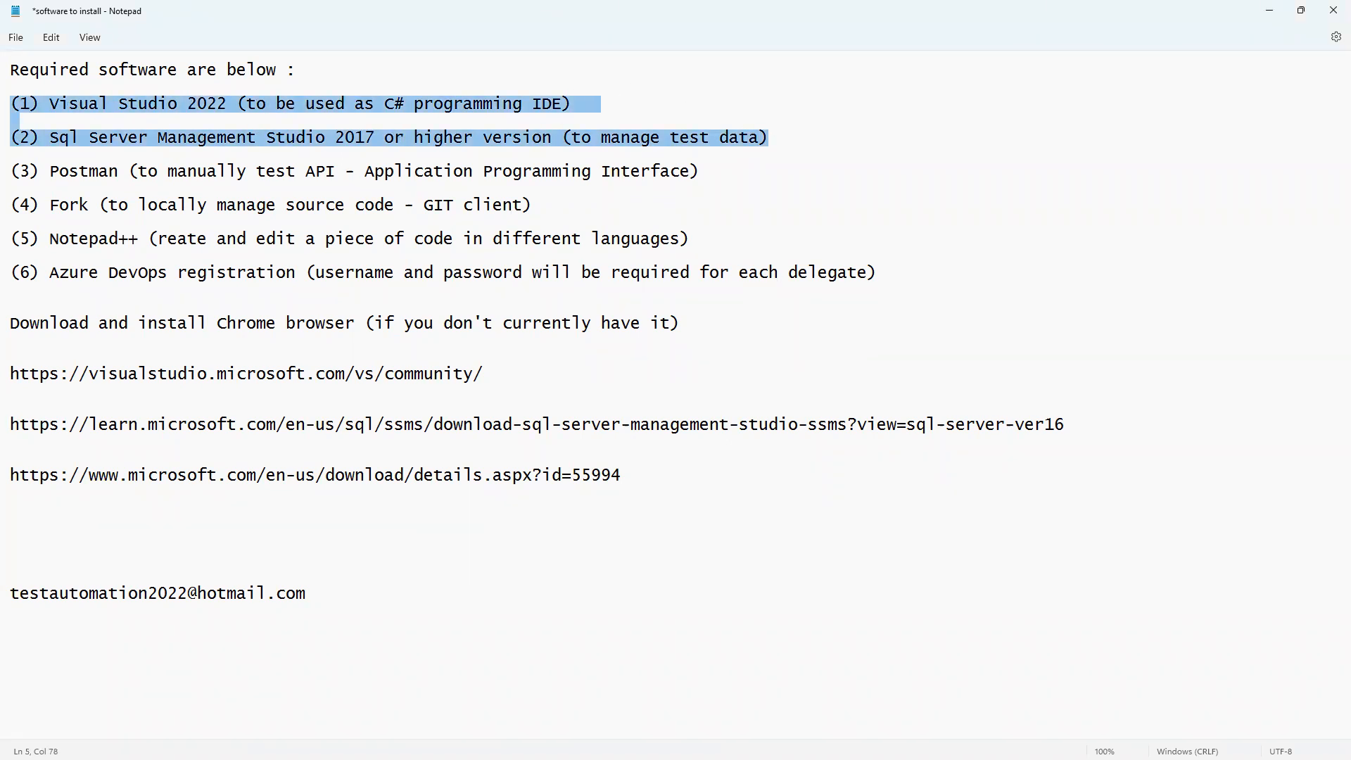
pyautogui.moveTo(12, 171); pyautogui.dragTo(707, 167)
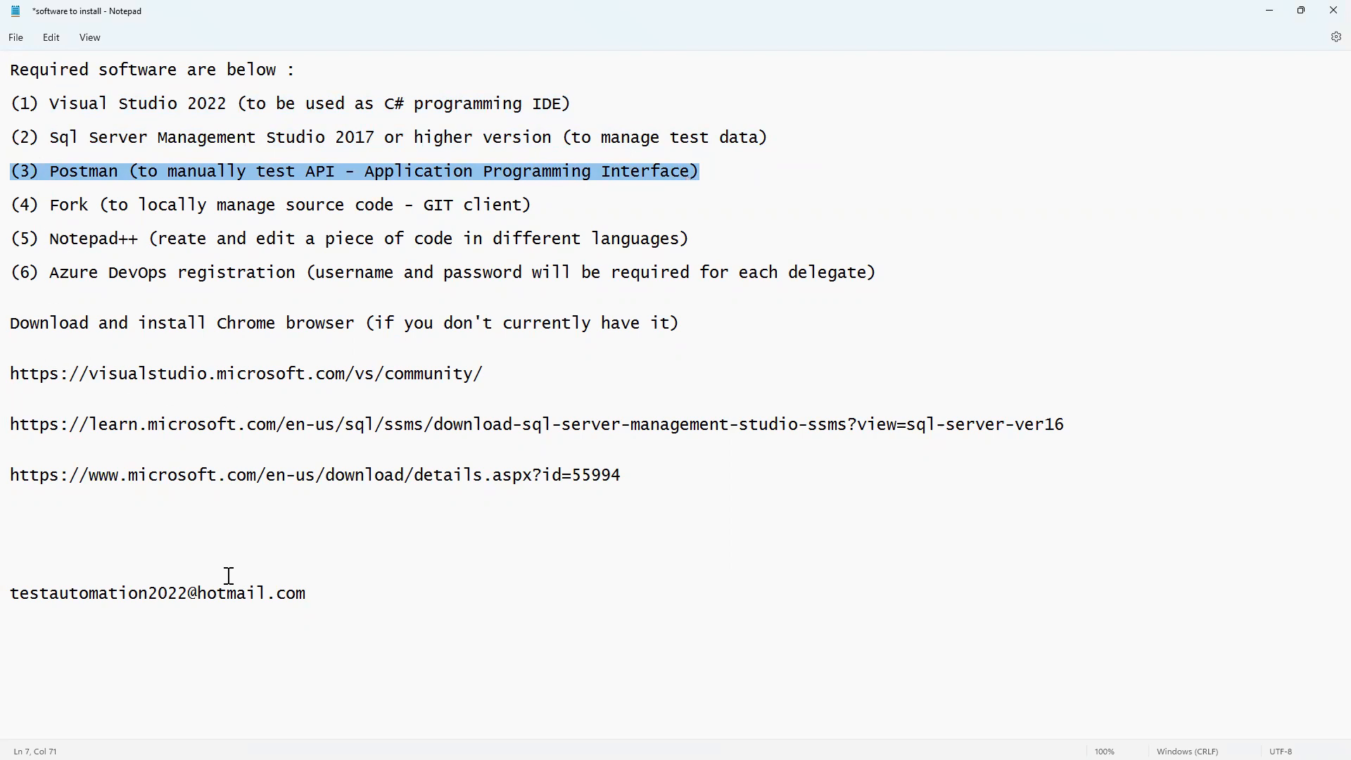
pyautogui.moveTo(316, 594); pyautogui.dragTo(12, 596)
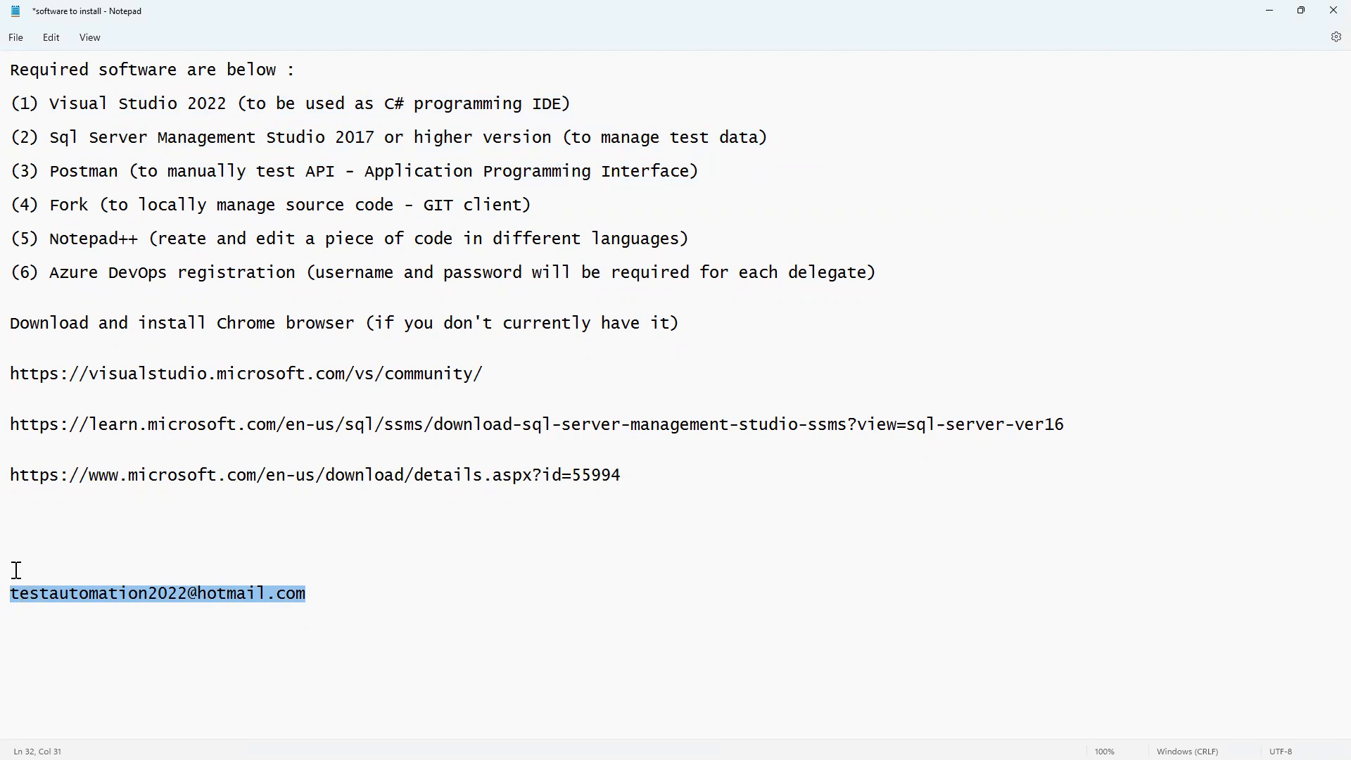
pyautogui.click(16, 574)
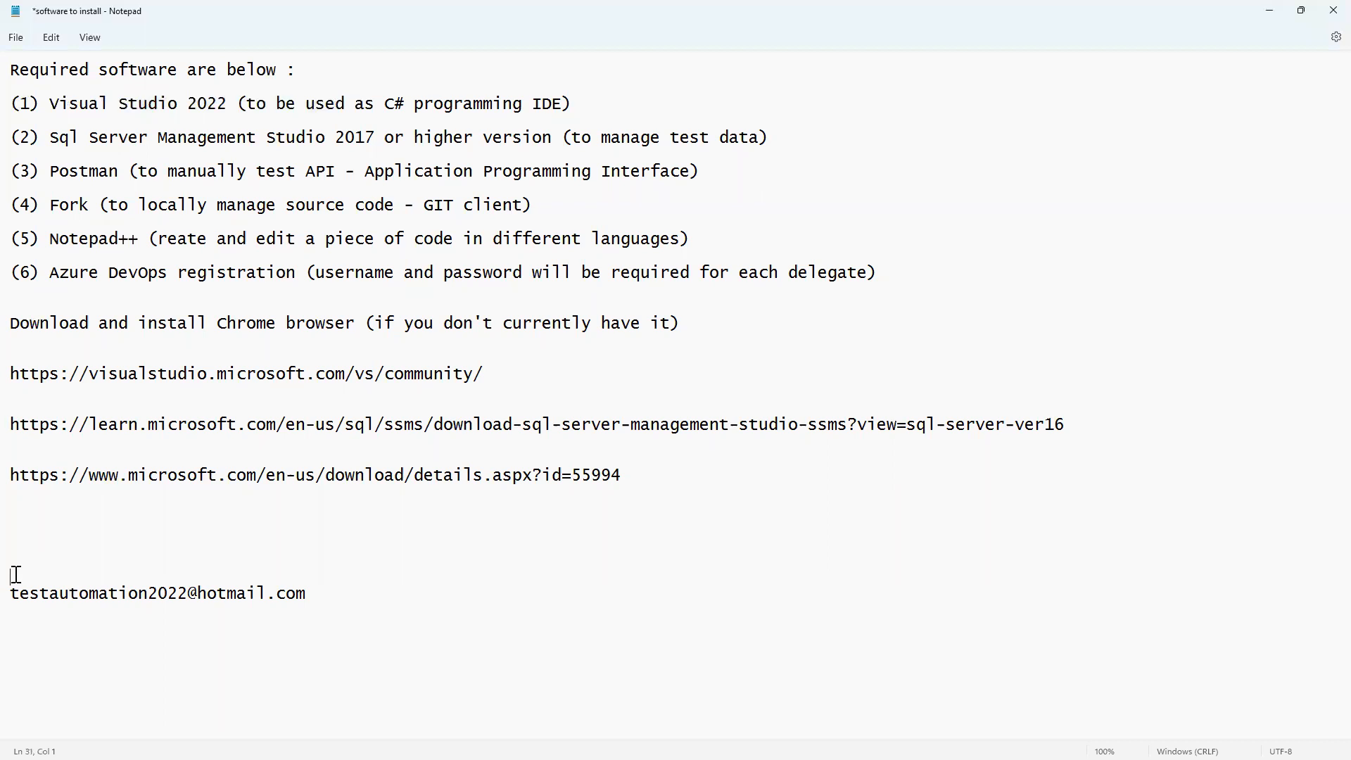
pyautogui.write('gmail account')
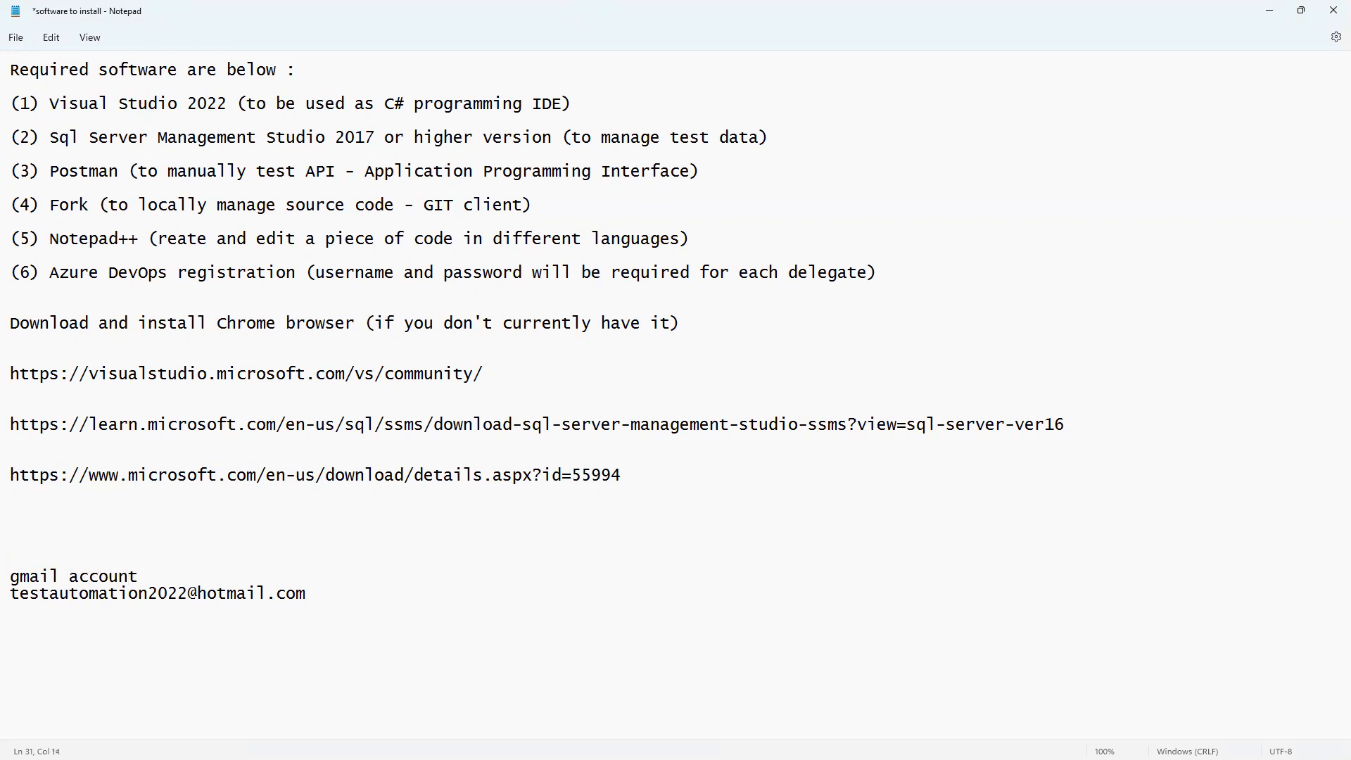
pyautogui.doubleClick(59, 169)
pyautogui.click(609, 578)
pyautogui.hotkey('alt', 'Tab')
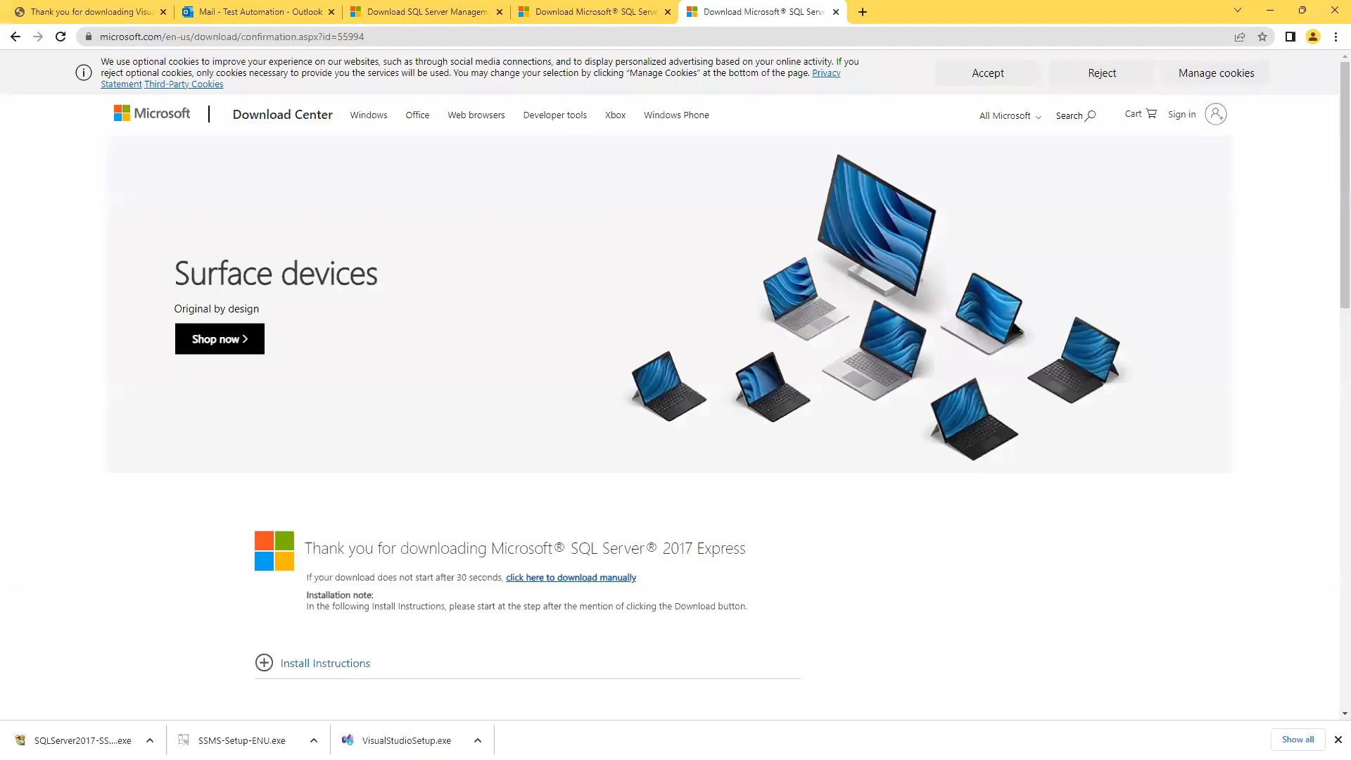
# Close the Outlook and SQL Server download tabs, leaving a fresh Google tab.
pyautogui.middleClick(163, 14)
pyautogui.middleClick(162, 14)
pyautogui.middleClick(162, 14)
pyautogui.middleClick(162, 14)
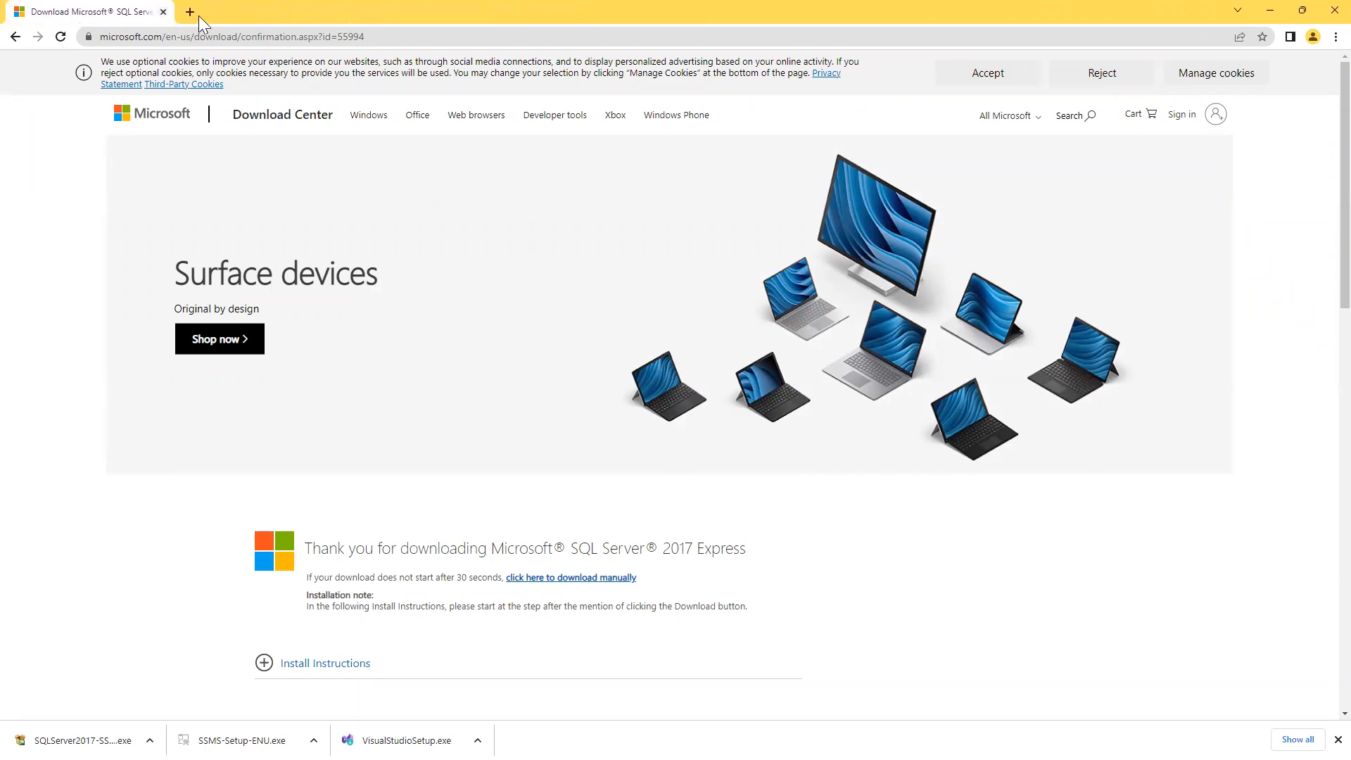
pyautogui.click(190, 12)
pyautogui.click(163, 12)
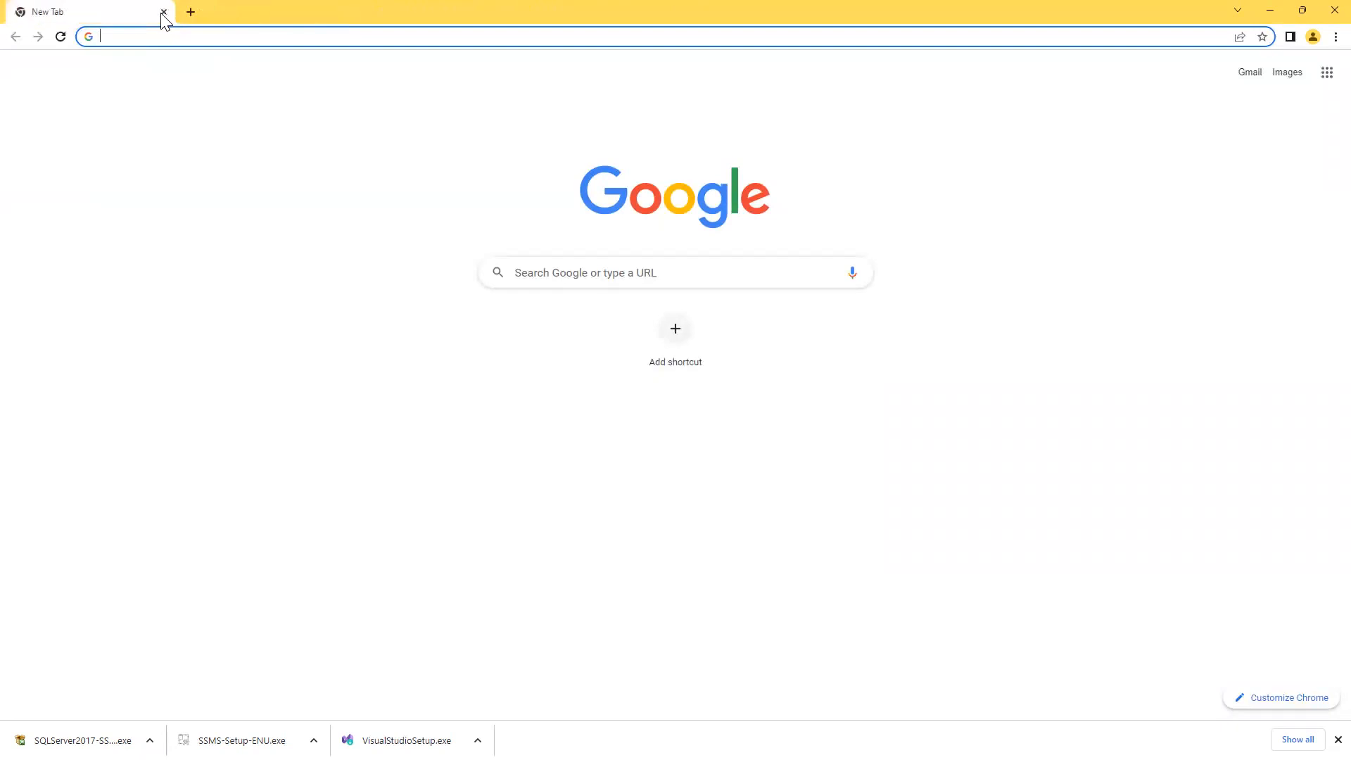
# Search Google for 'postman install', open the Postman downloads page and copy its URL.
pyautogui.click(597, 275)
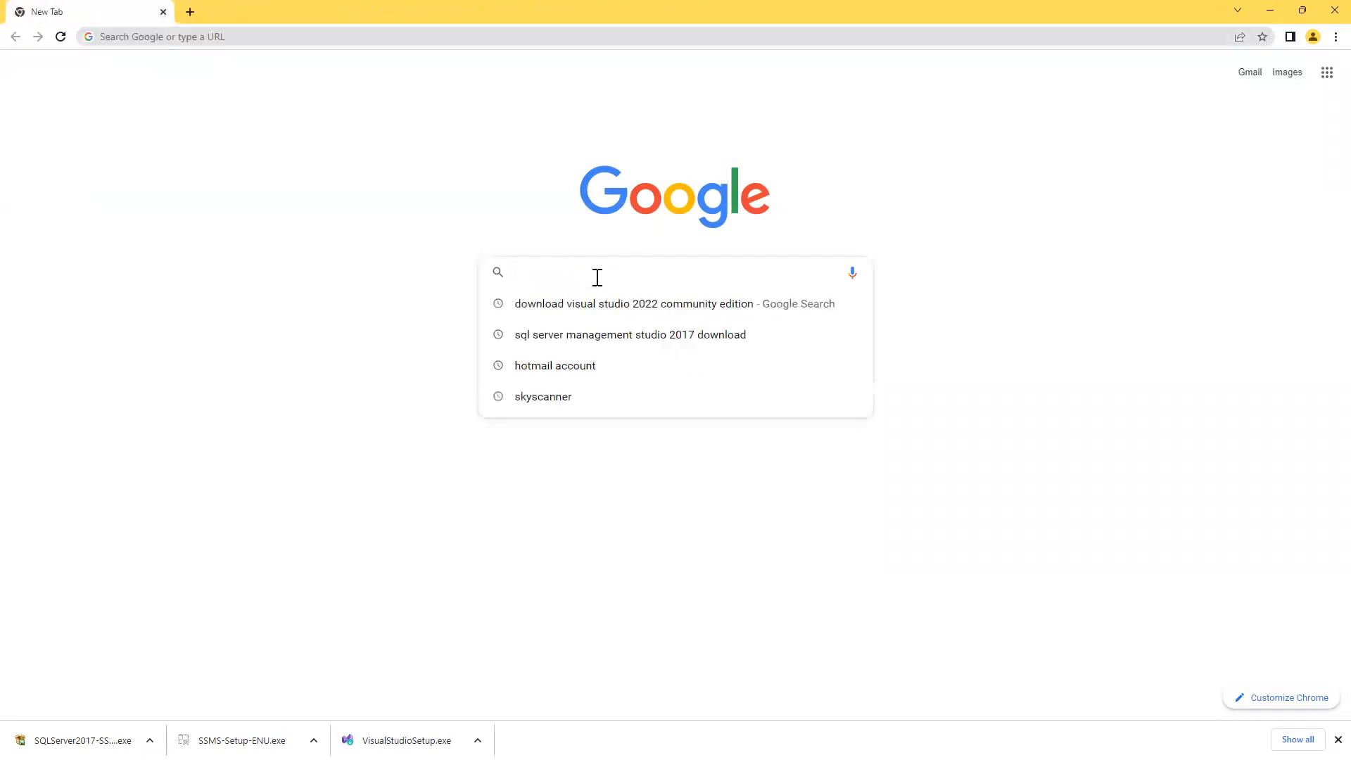
pyautogui.write('postman ')
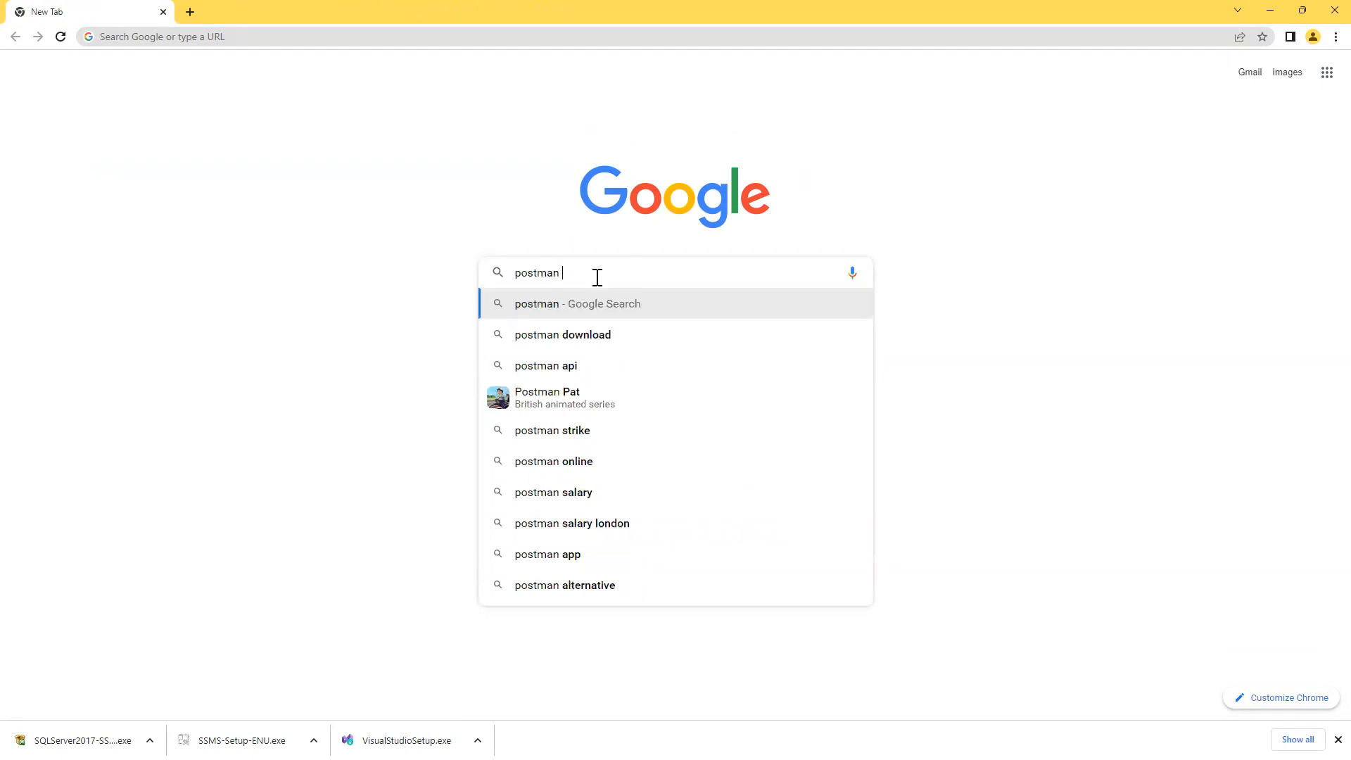
pyautogui.write('install')
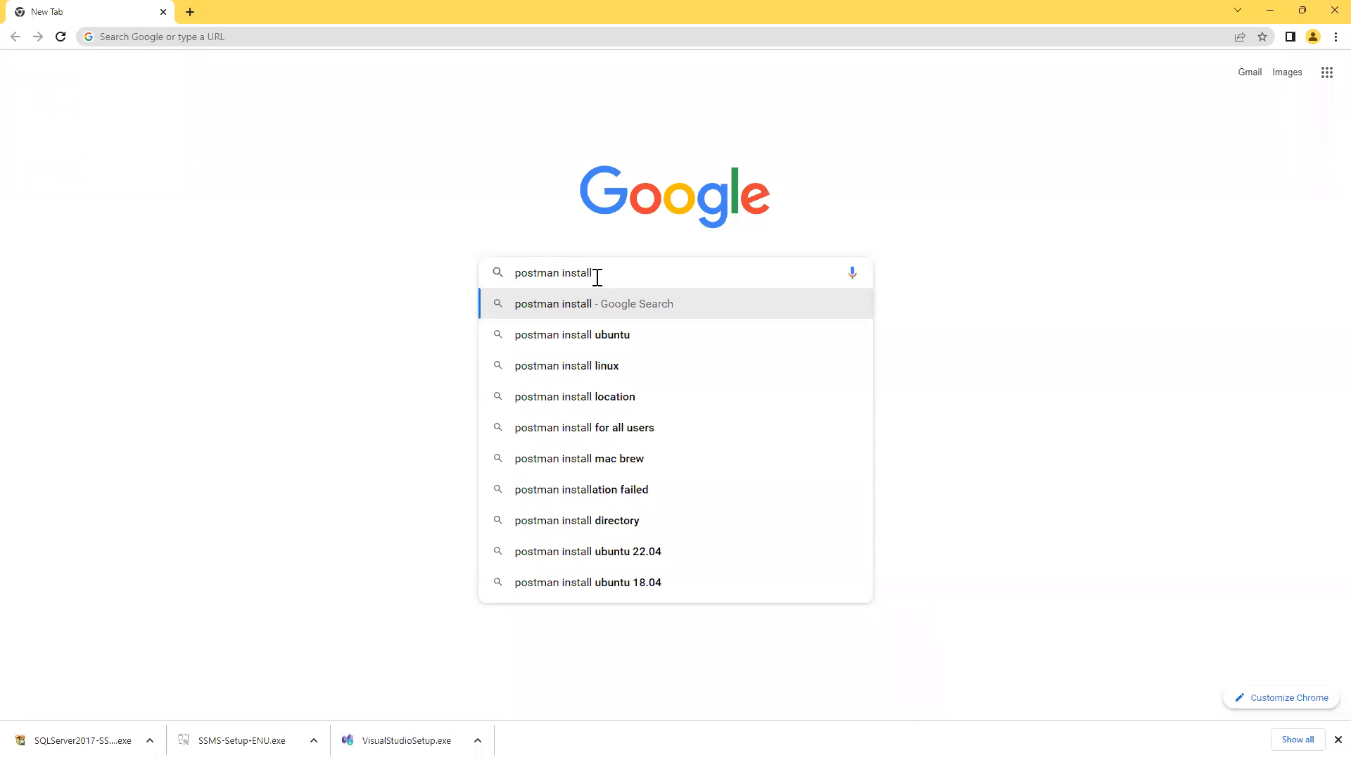
pyautogui.press('Return')
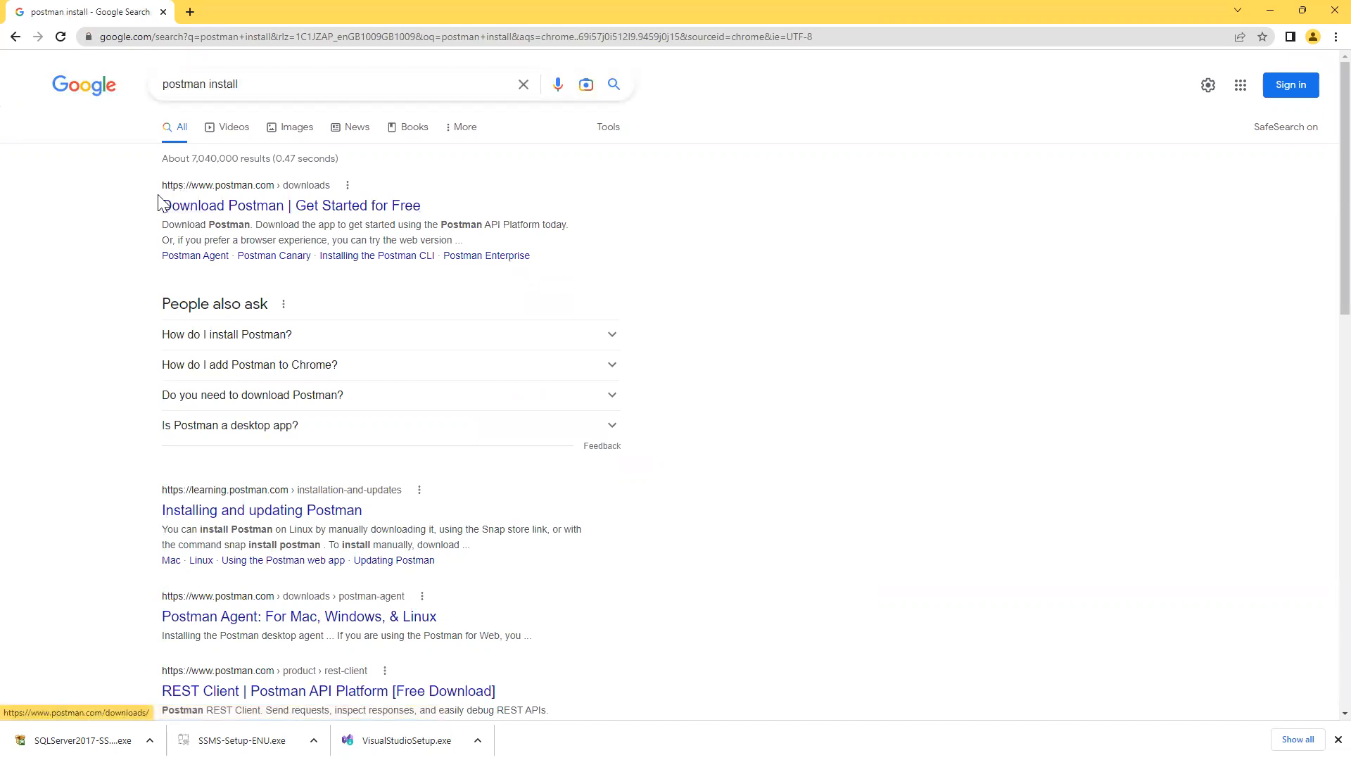
pyautogui.click(220, 211)
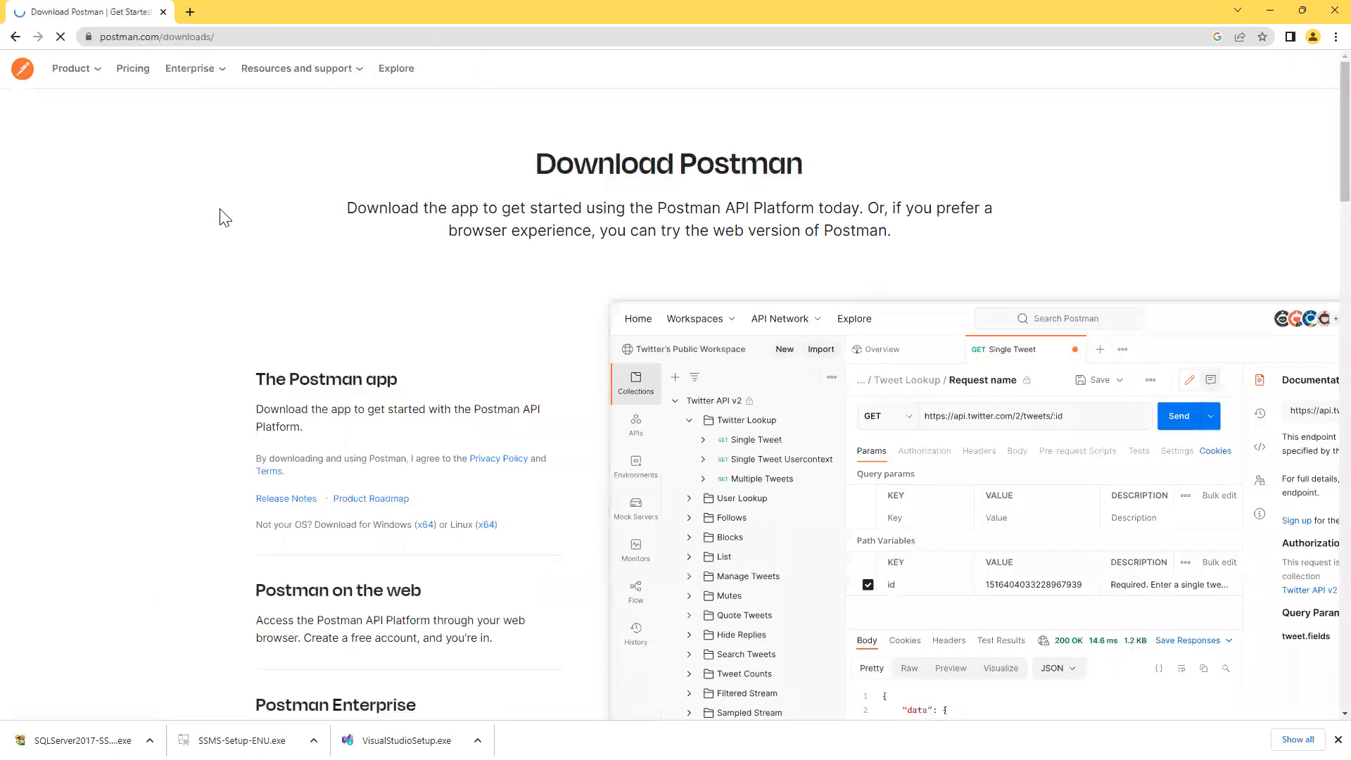
pyautogui.click(252, 36)
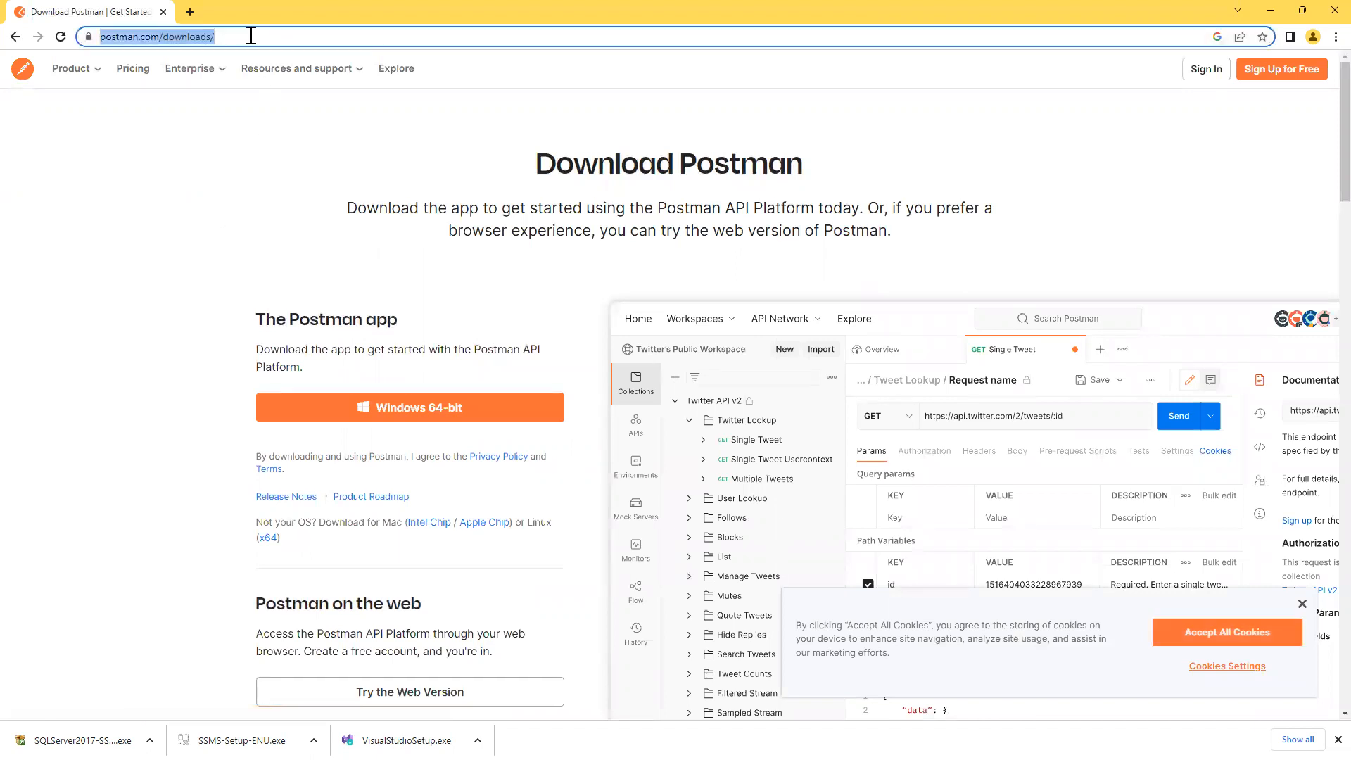
pyautogui.rightClick(193, 43)
pyautogui.click(221, 118)
# Paste the Postman downloads URL on a new line below the Microsoft download link.
pyautogui.hotkey('alt', 'Tab')
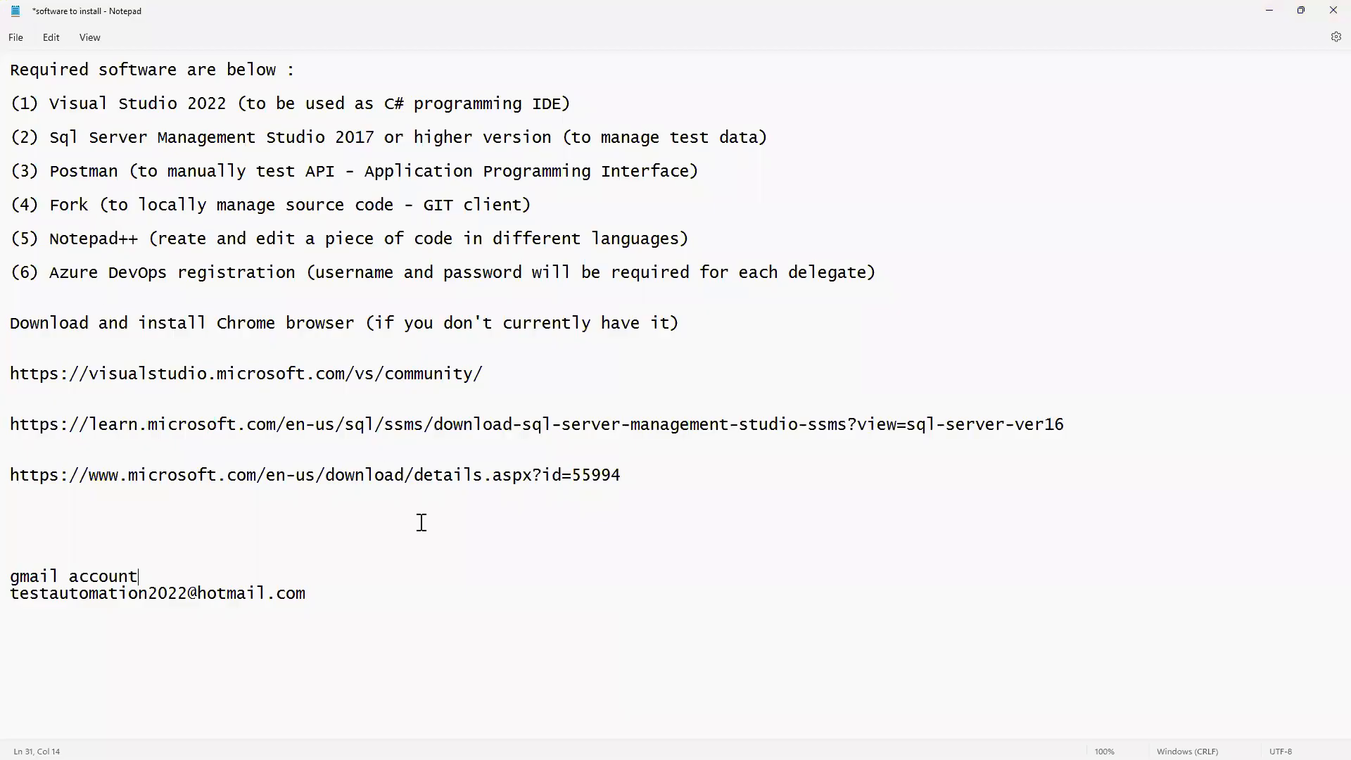
pyautogui.click(697, 488)
pyautogui.click(683, 481)
pyautogui.press('Return')
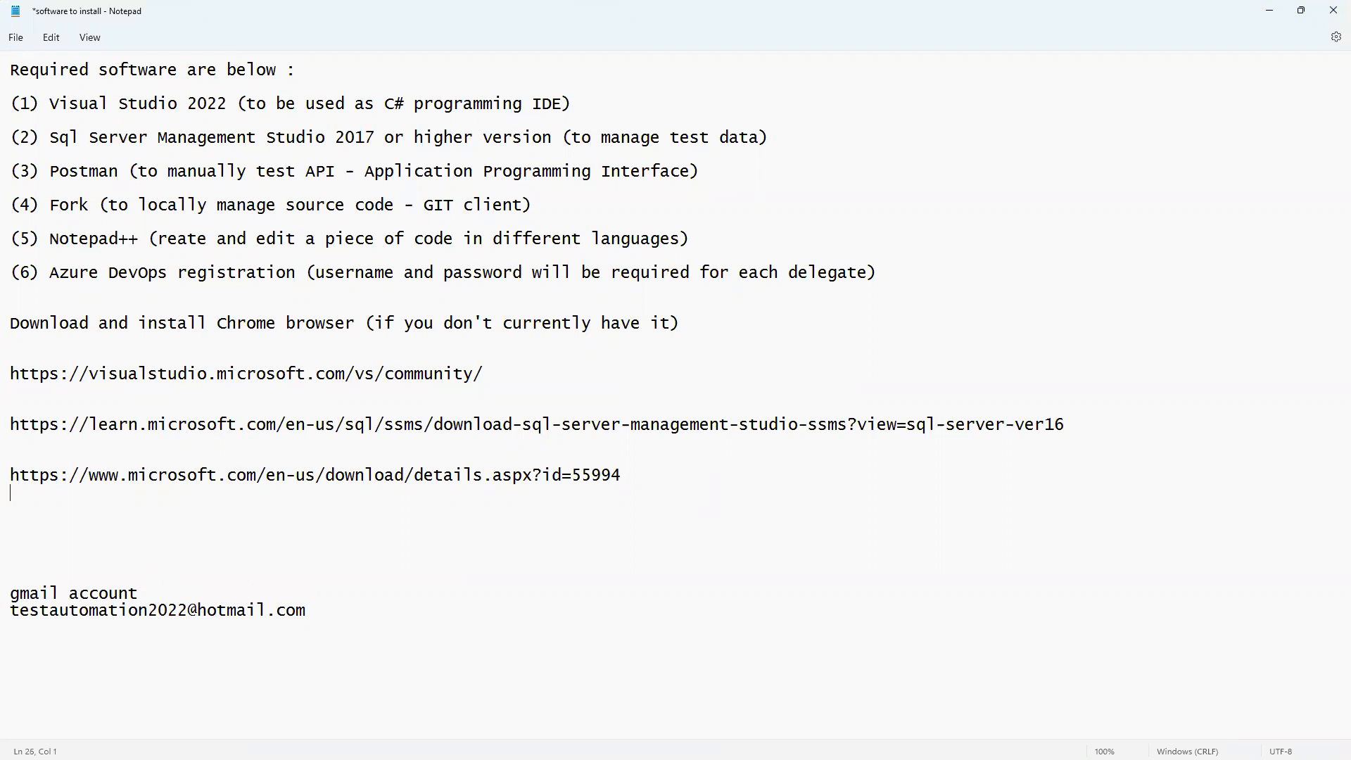
pyautogui.press('Return')
pyautogui.hotkey('ctrl', 'v')
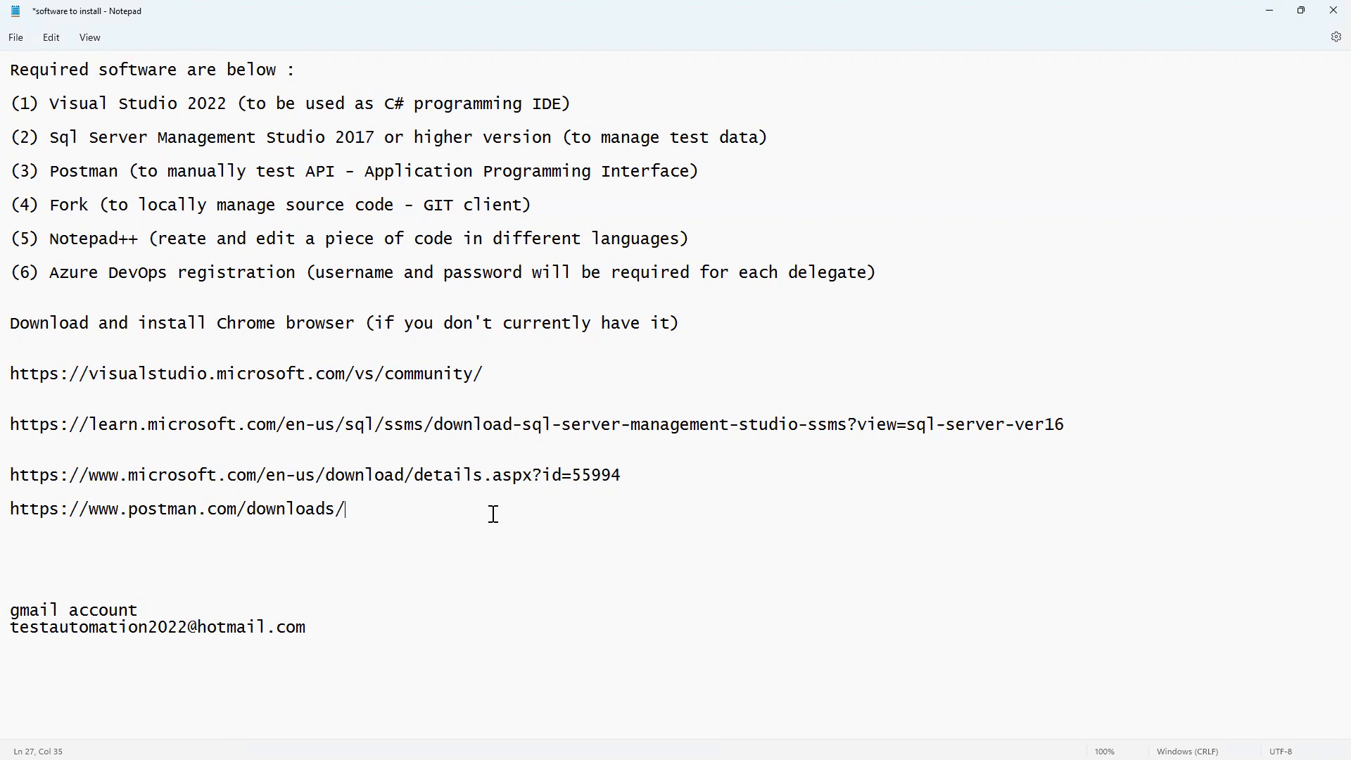
# Select the Microsoft download link from its start through /en-us/download.
pyautogui.click(416, 475)
pyautogui.keyDown('shift'); pyautogui.click(638, 483); pyautogui.keyUp('shift')
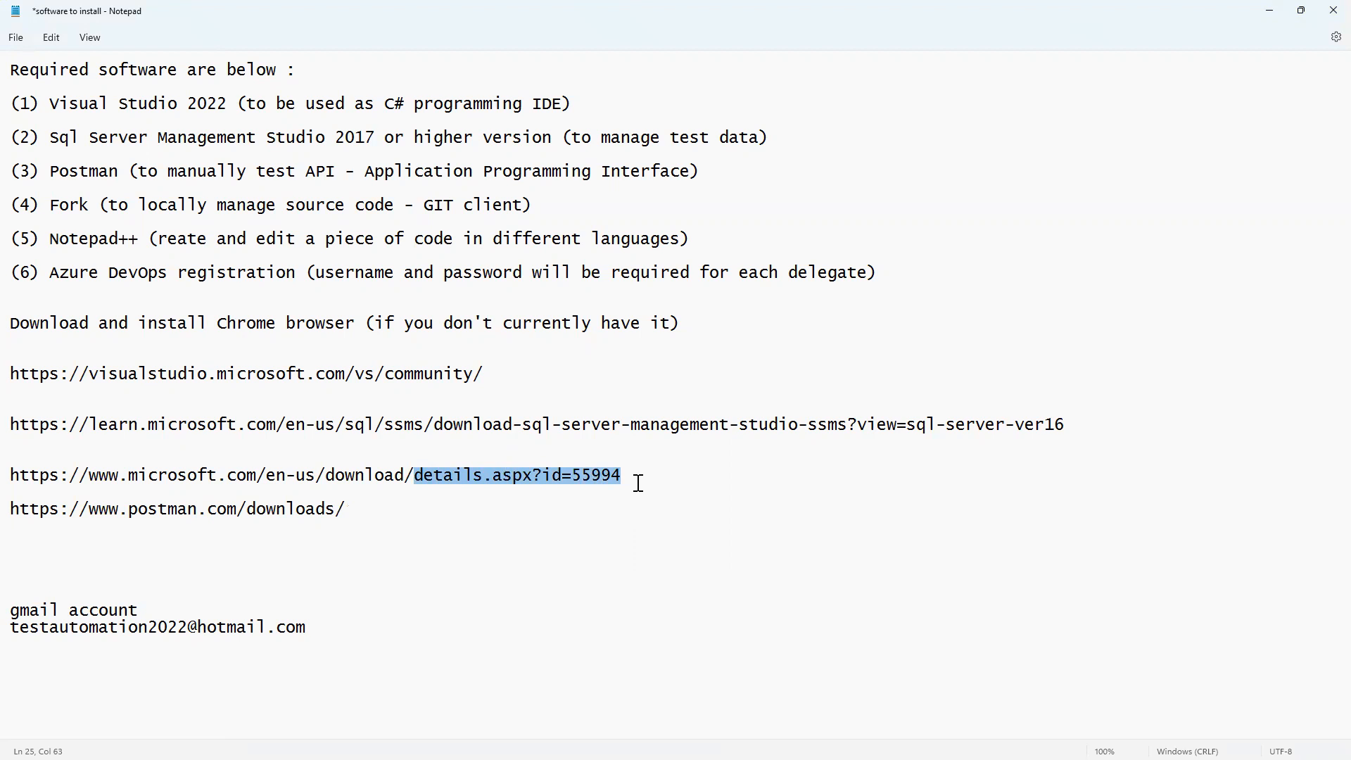
pyautogui.click(638, 482)
pyautogui.moveTo(626, 475); pyautogui.dragTo(10, 476)
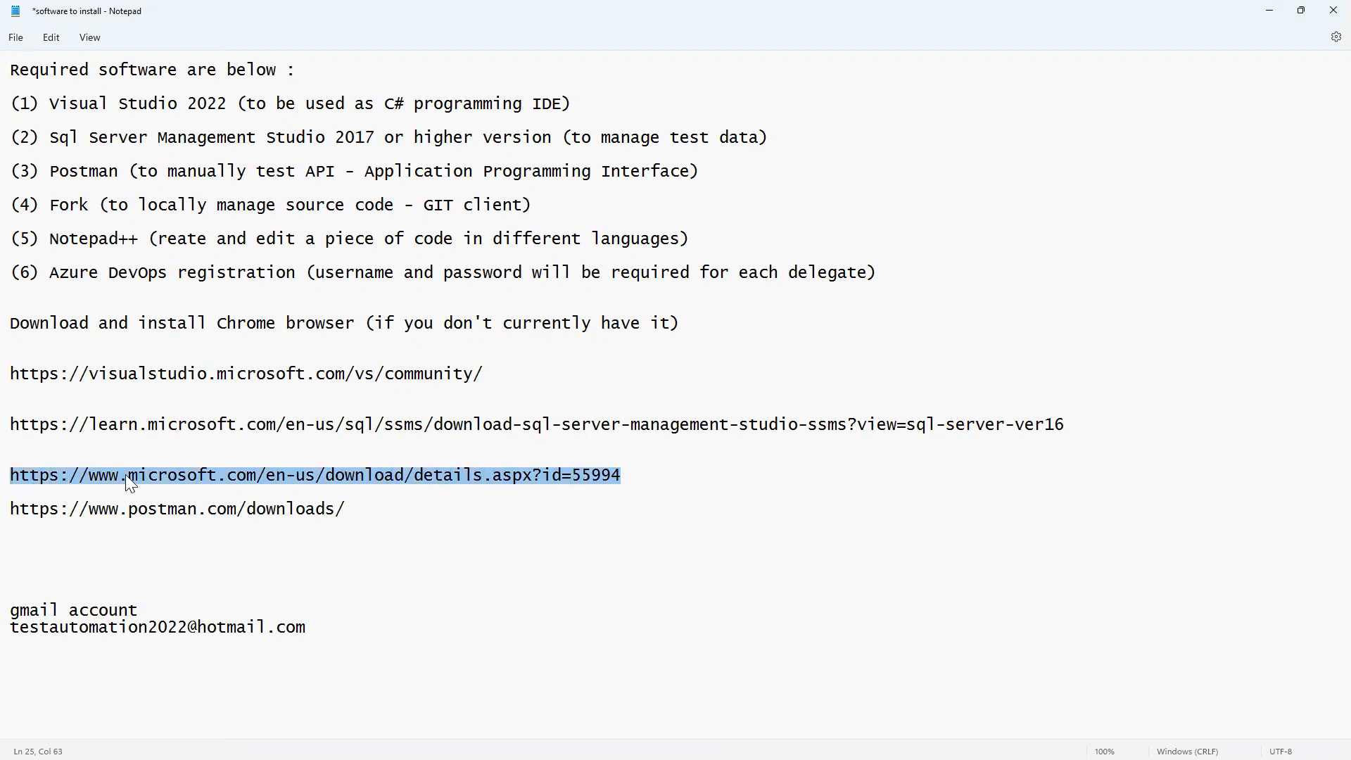
pyautogui.click(404, 476)
pyautogui.moveTo(404, 476); pyautogui.dragTo(10, 477)
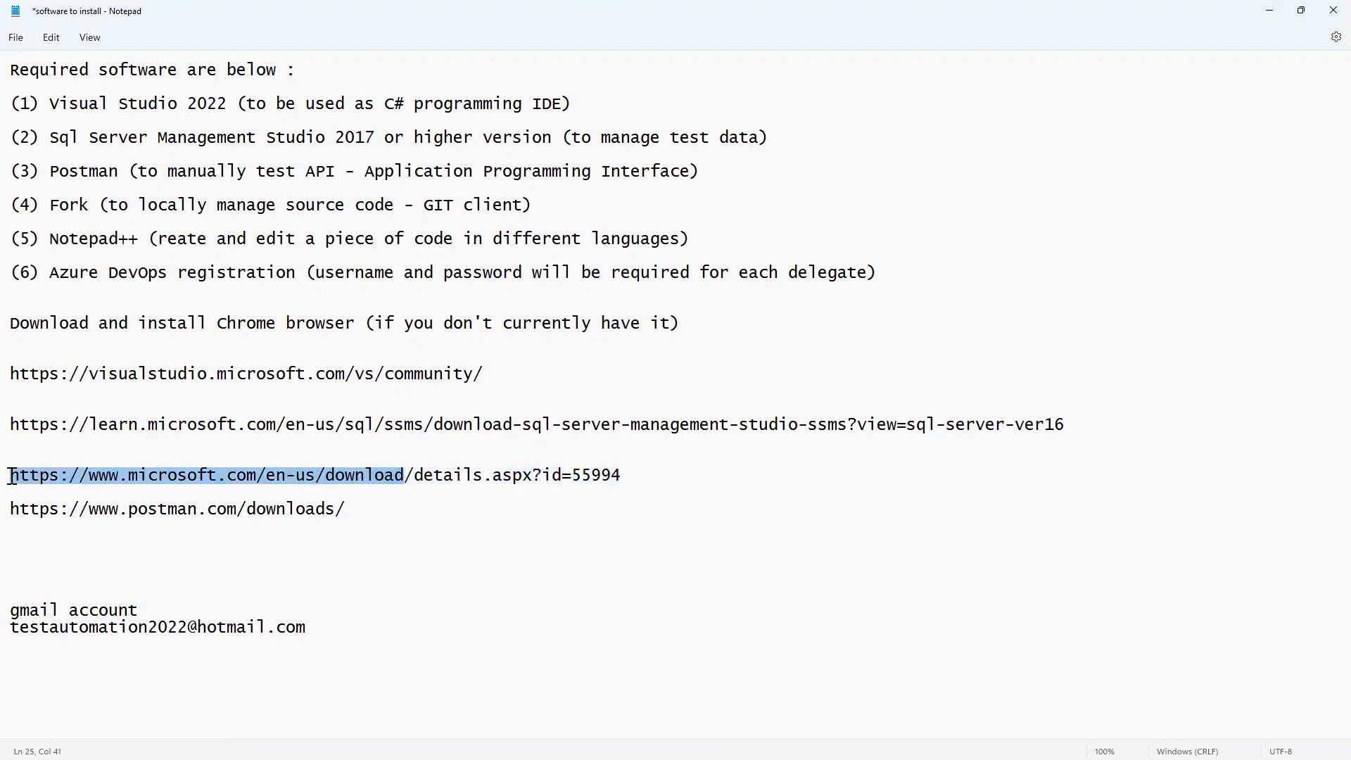
pyautogui.rightClick(38, 478)
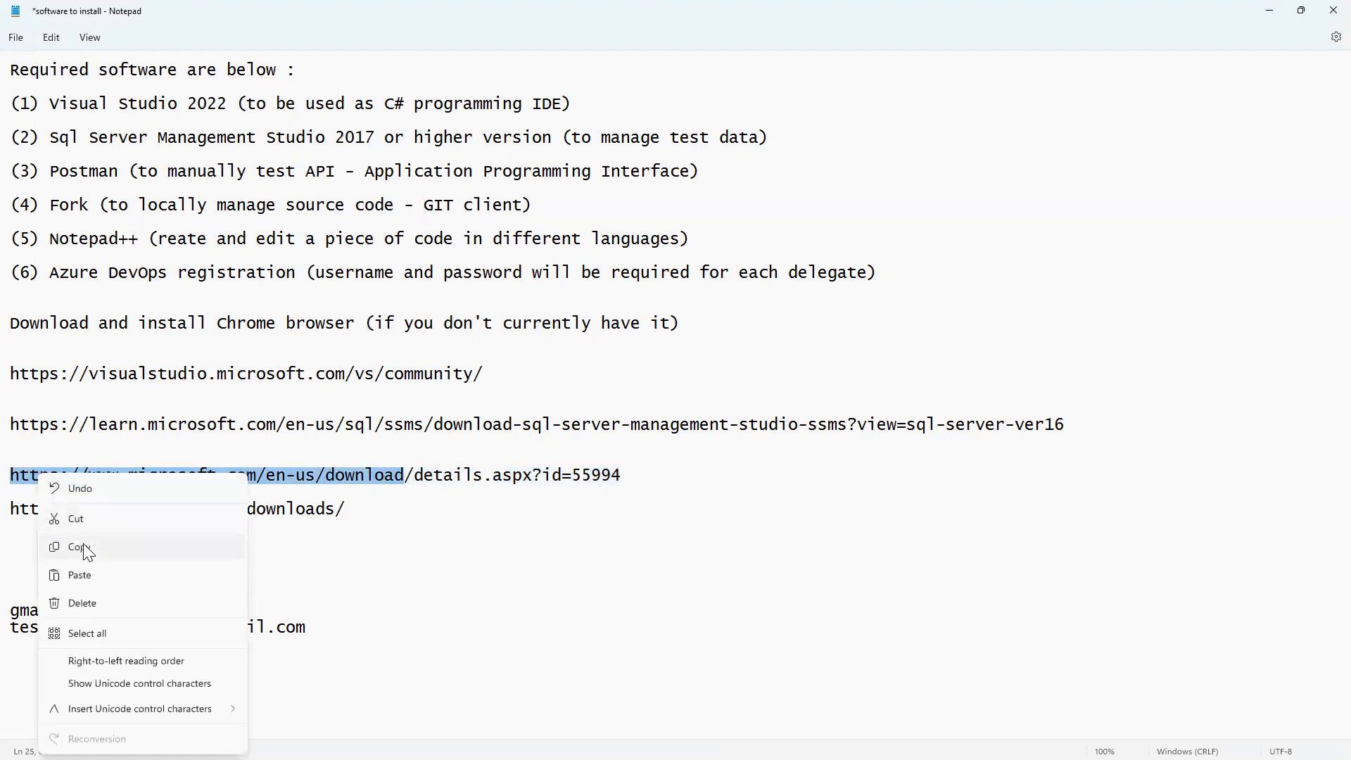
pyautogui.click(87, 550)
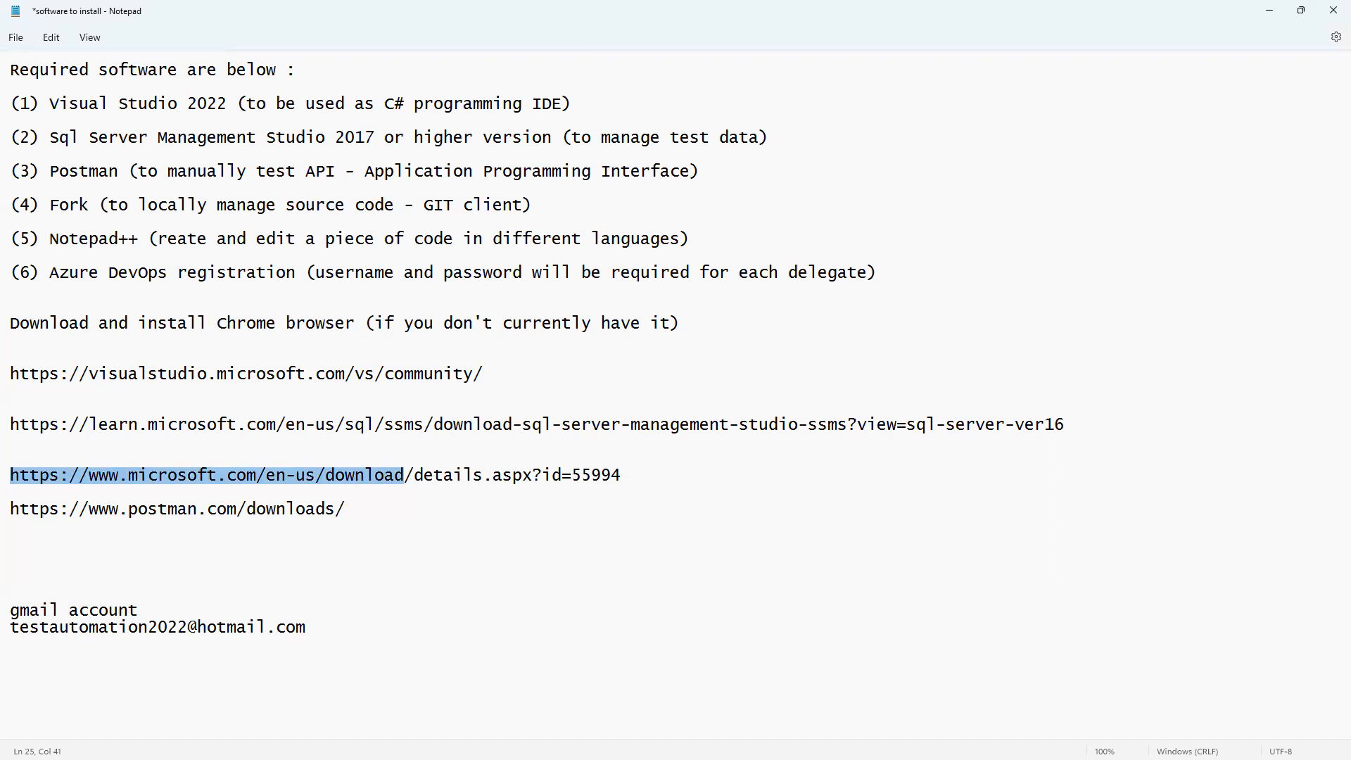
pyautogui.hotkey('alt', 'Tab')
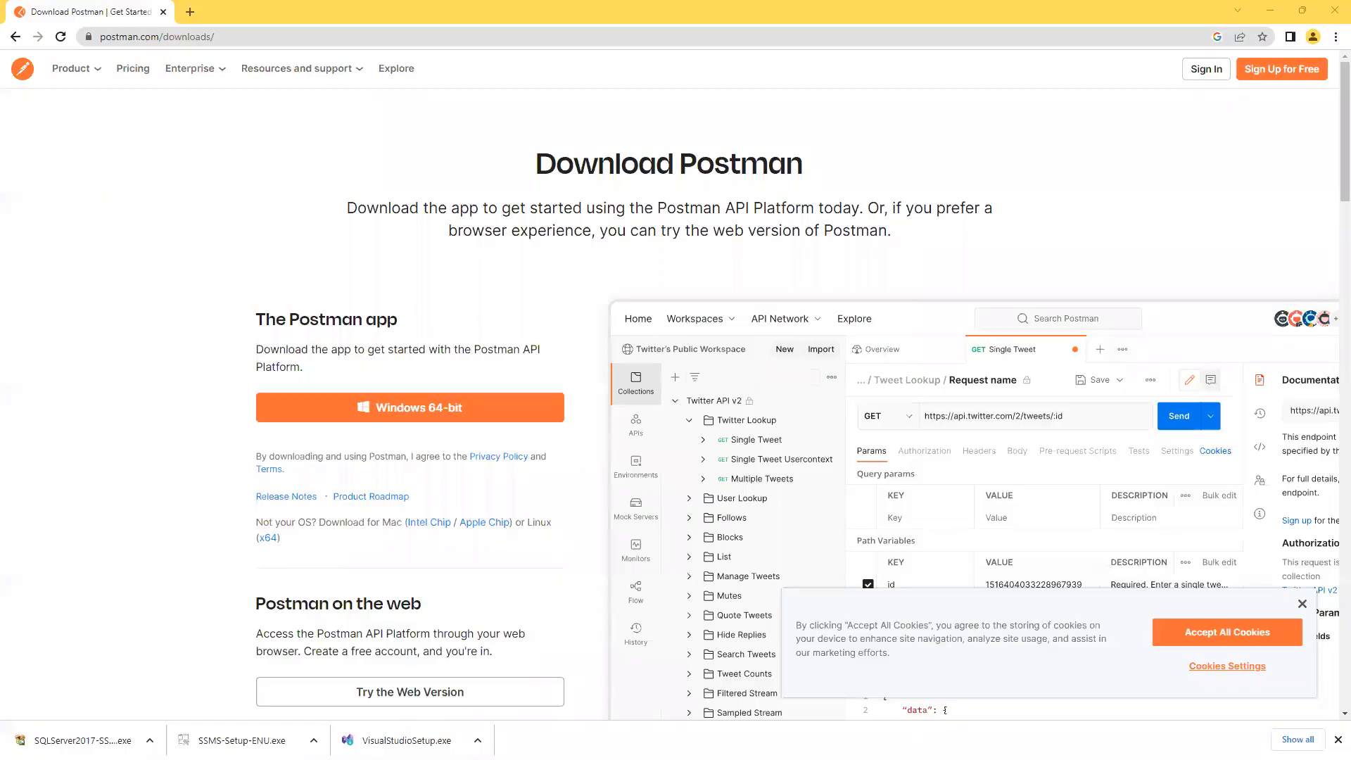
pyautogui.hotkey('ctrl', 'l')
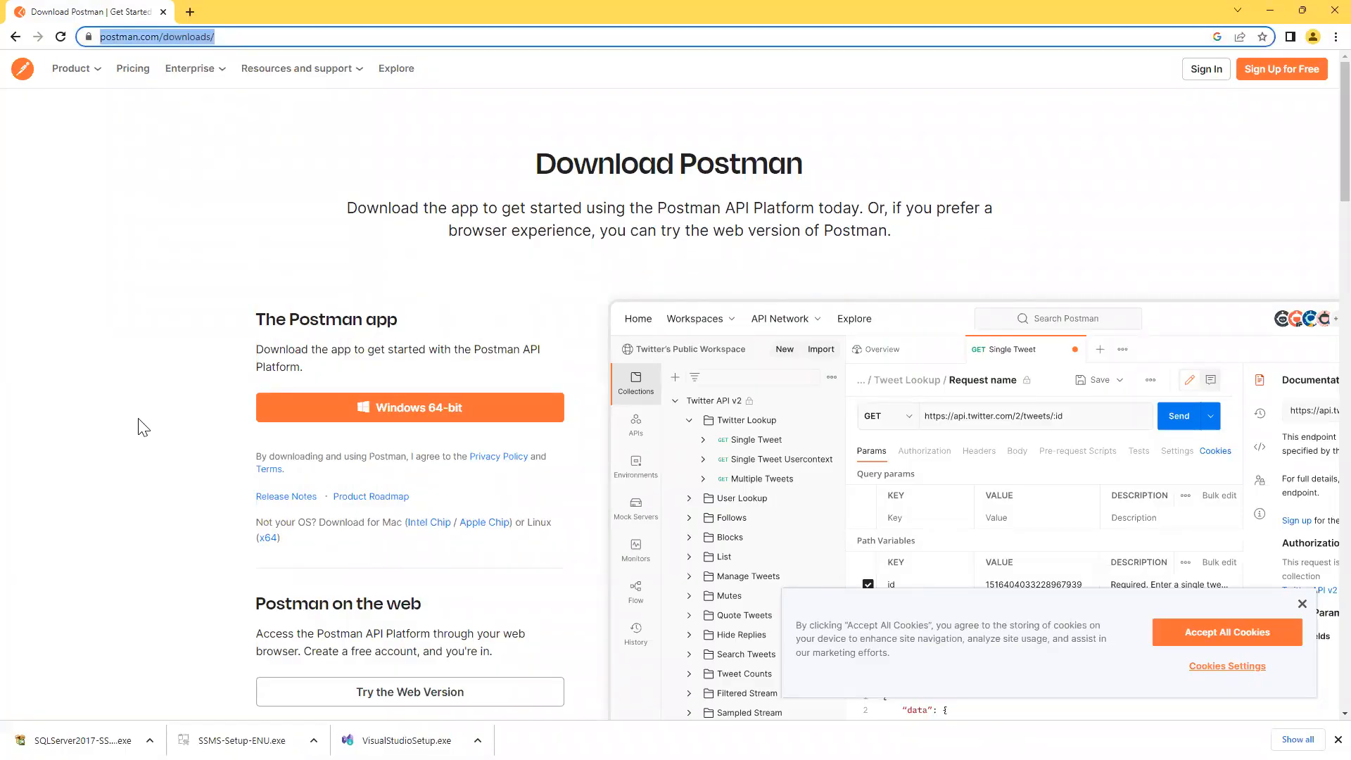
pyautogui.click(190, 12)
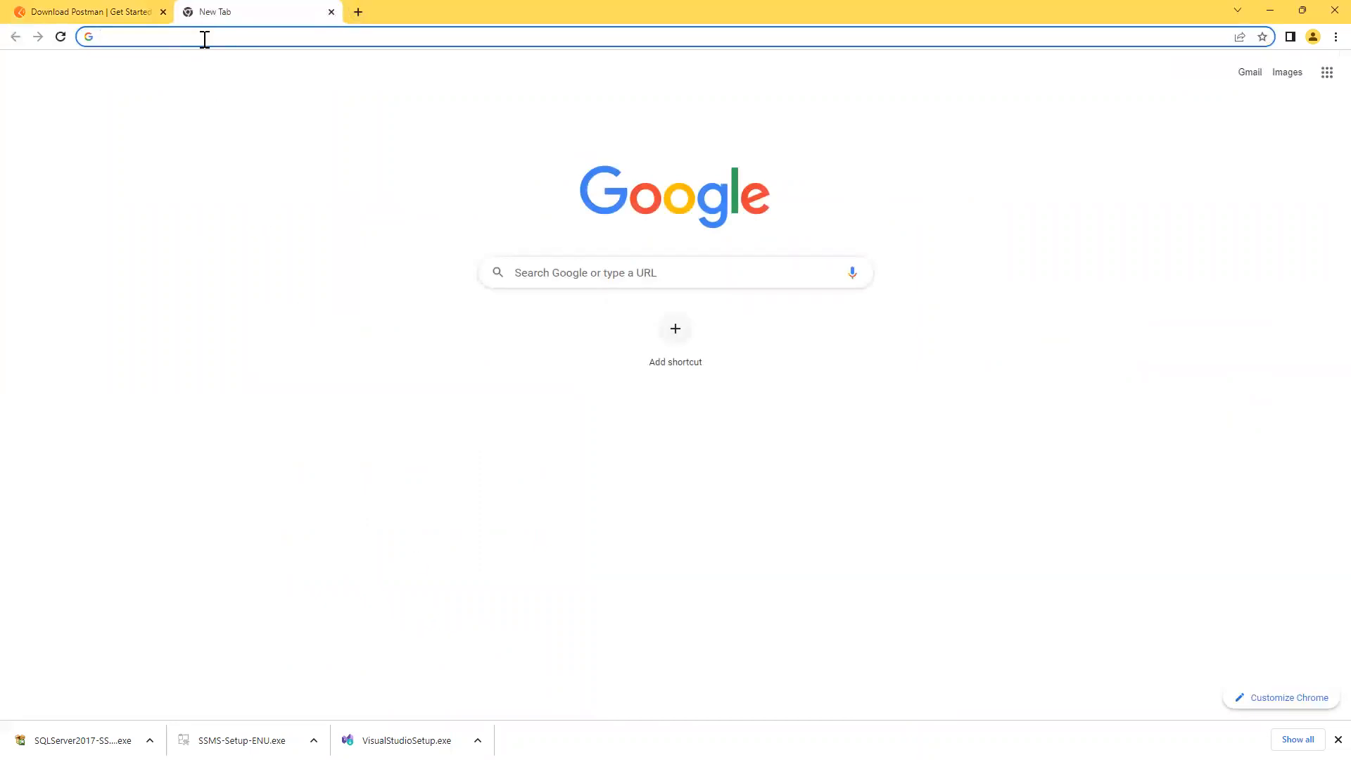
# Load microsoft.com/en-us/download in the new tab, skim the Download Center, then return to Notepad.
pyautogui.click(204, 38)
pyautogui.hotkey('ctrl', 'v')
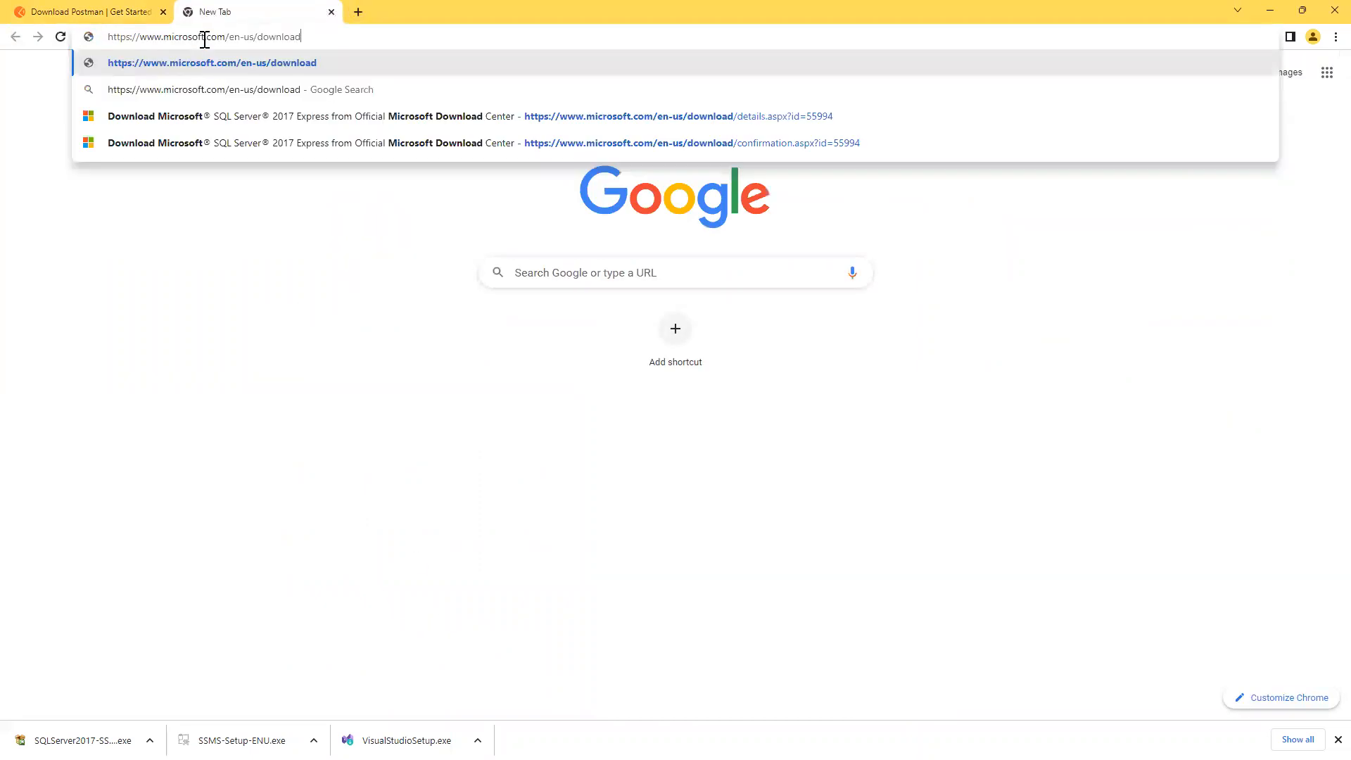
pyautogui.press('Return')
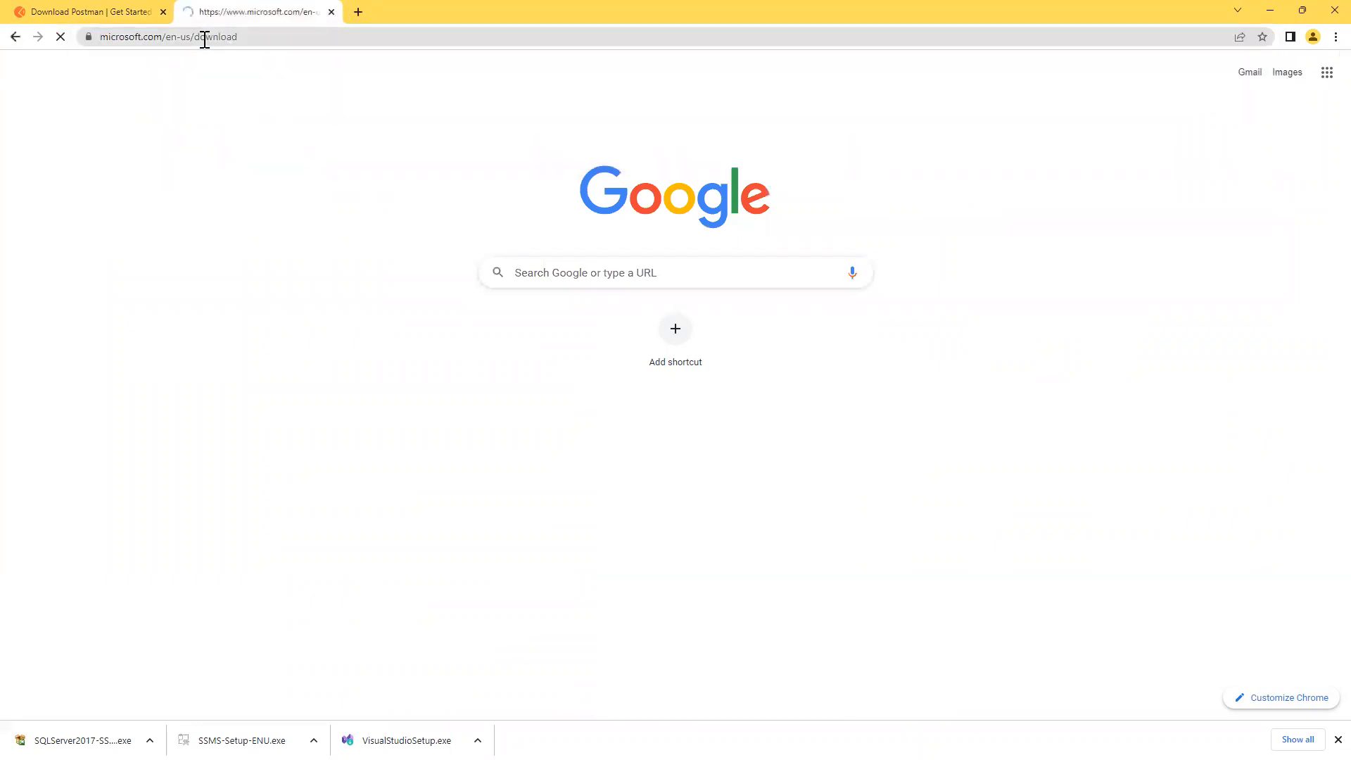
pyautogui.scroll(-5, 166, 544)
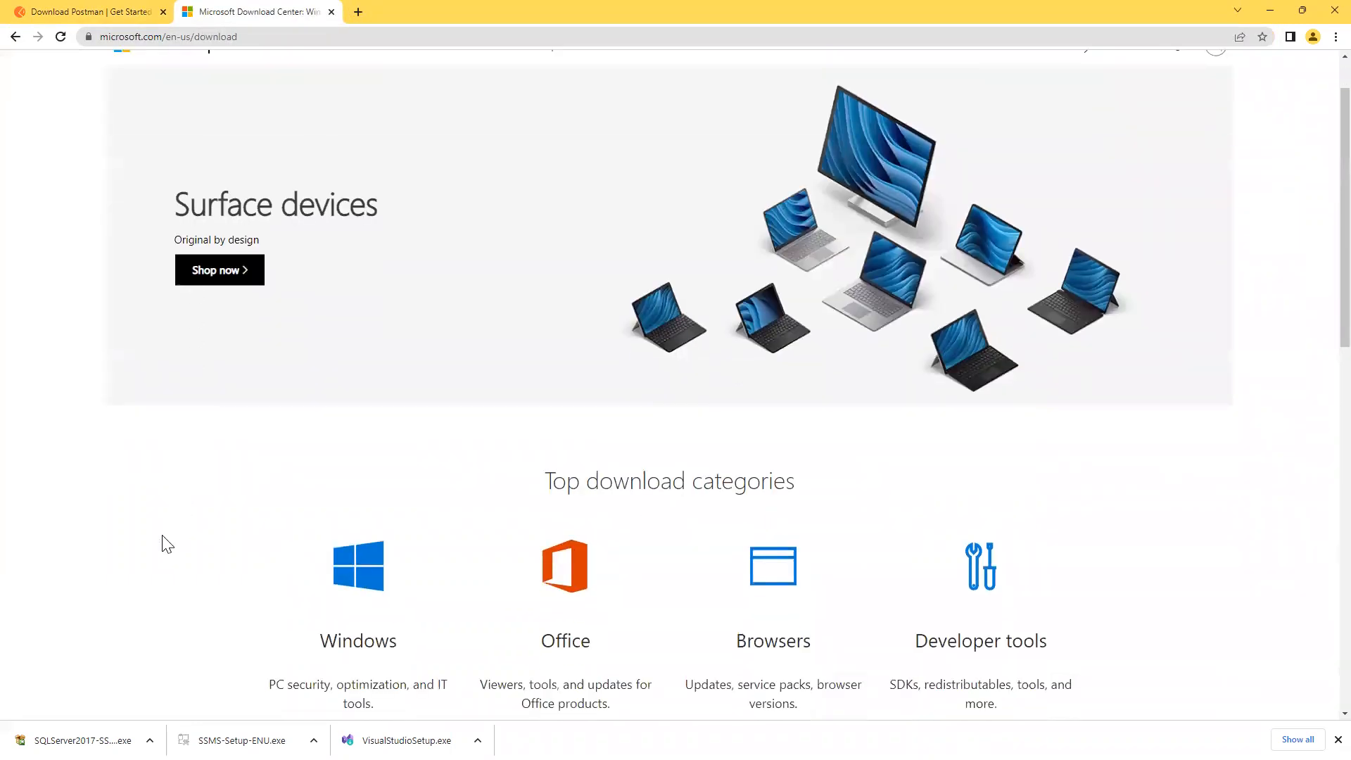
pyautogui.scroll(-8, 166, 544)
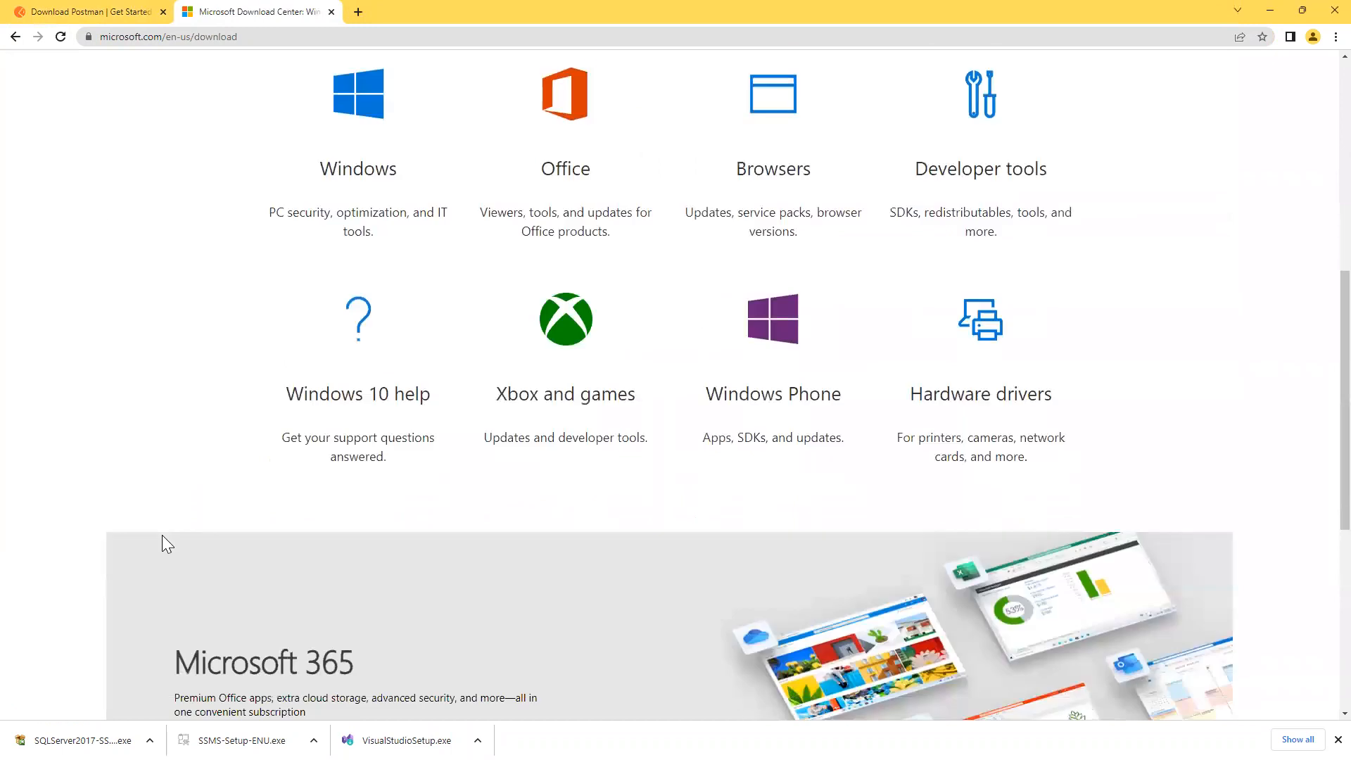
pyautogui.scroll(10, 162, 536)
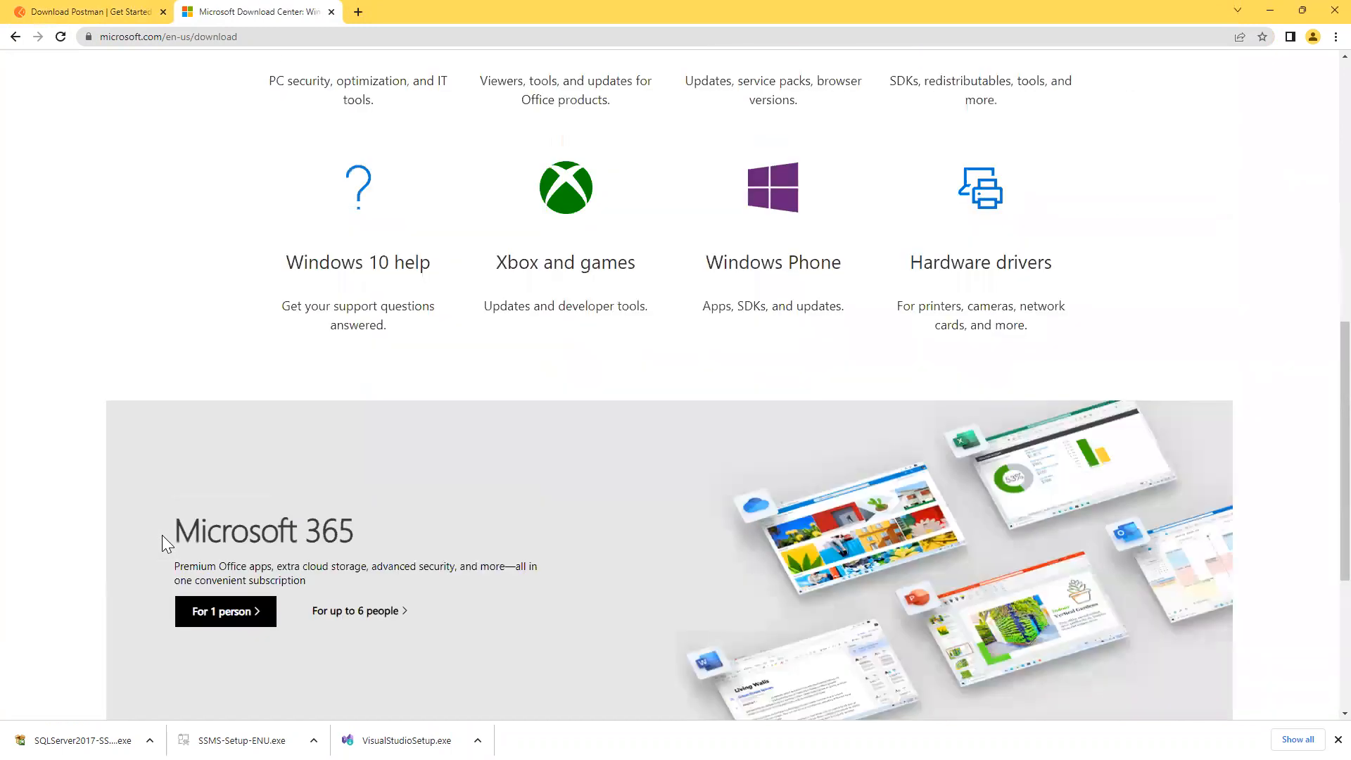
pyautogui.scroll(5, 166, 544)
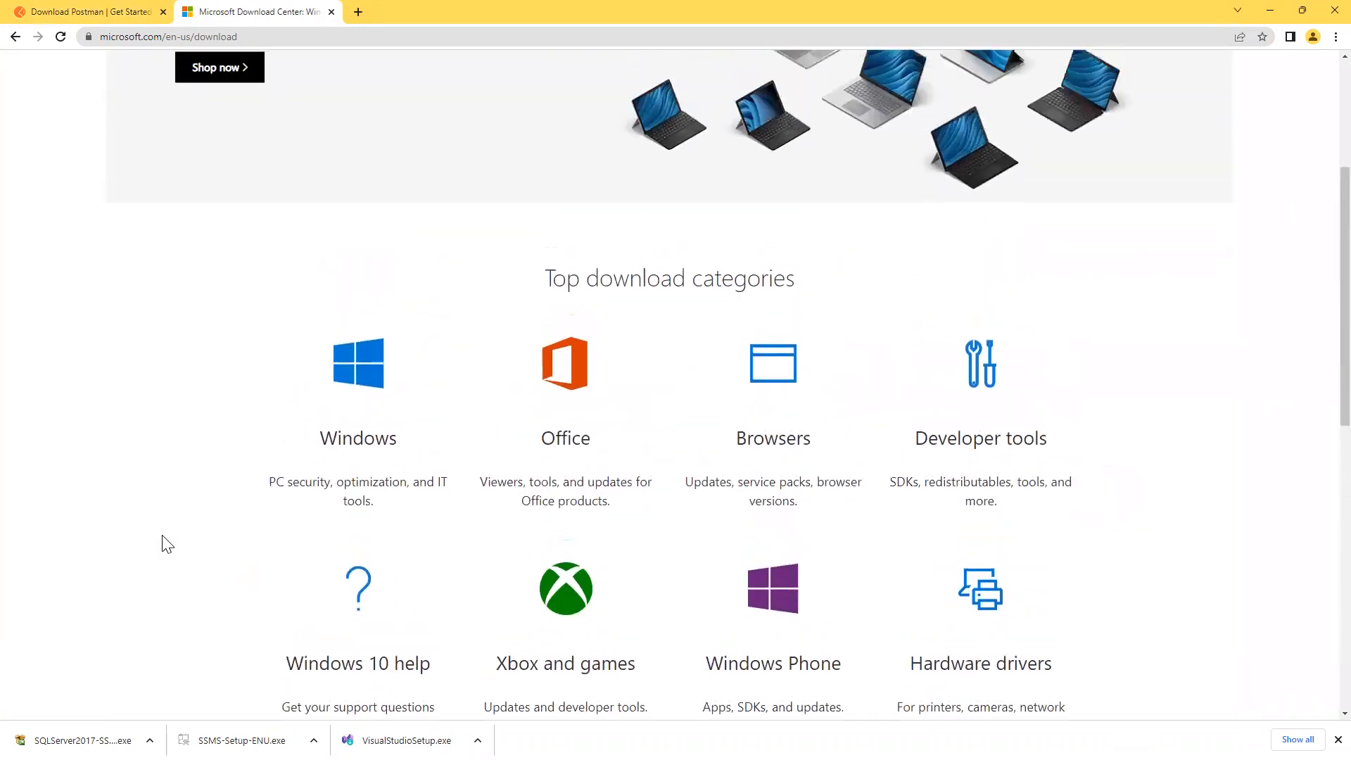
pyautogui.hotkey('alt', 'Tab')
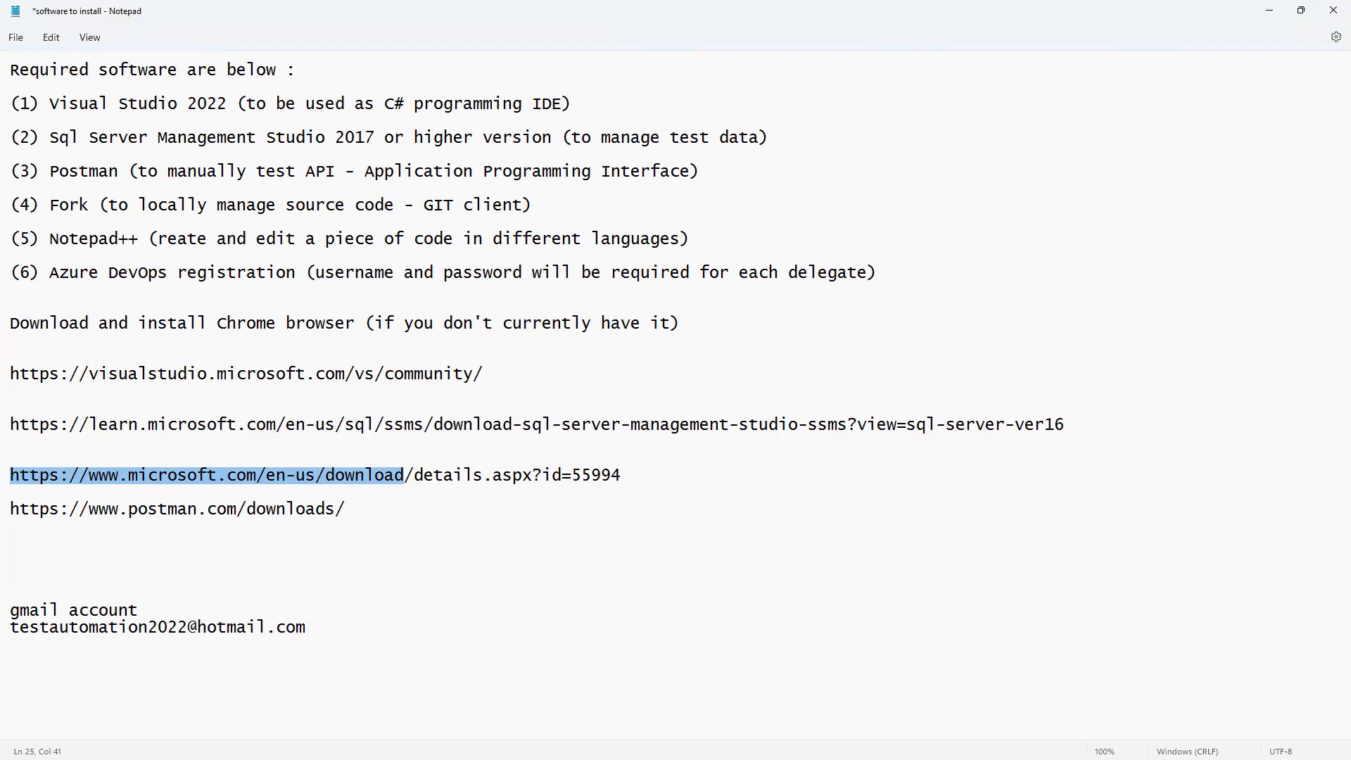
# Copy the Microsoft link from its start through 'details.aspx?' and go back to Chrome.
pyautogui.doubleClick(540, 474)
pyautogui.click(542, 475)
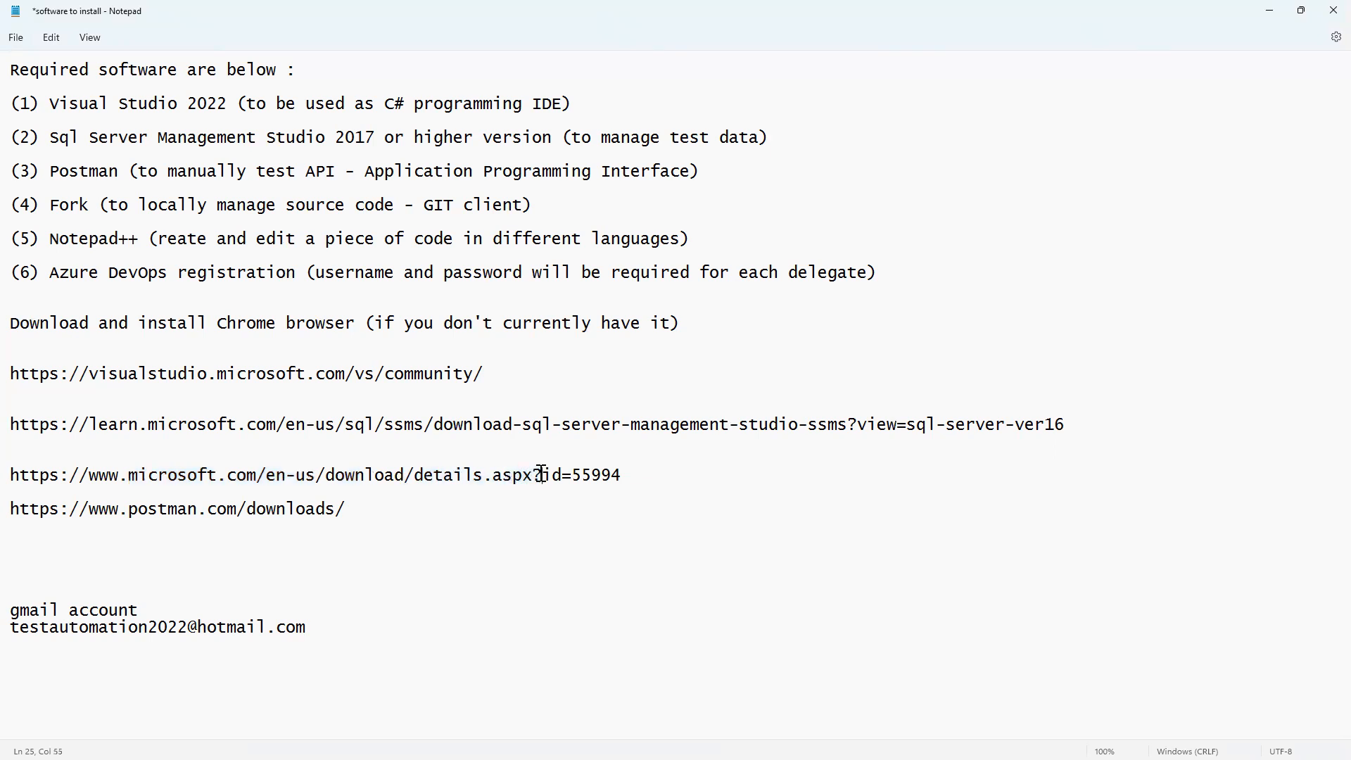
pyautogui.hotkey('shift', 'Home')
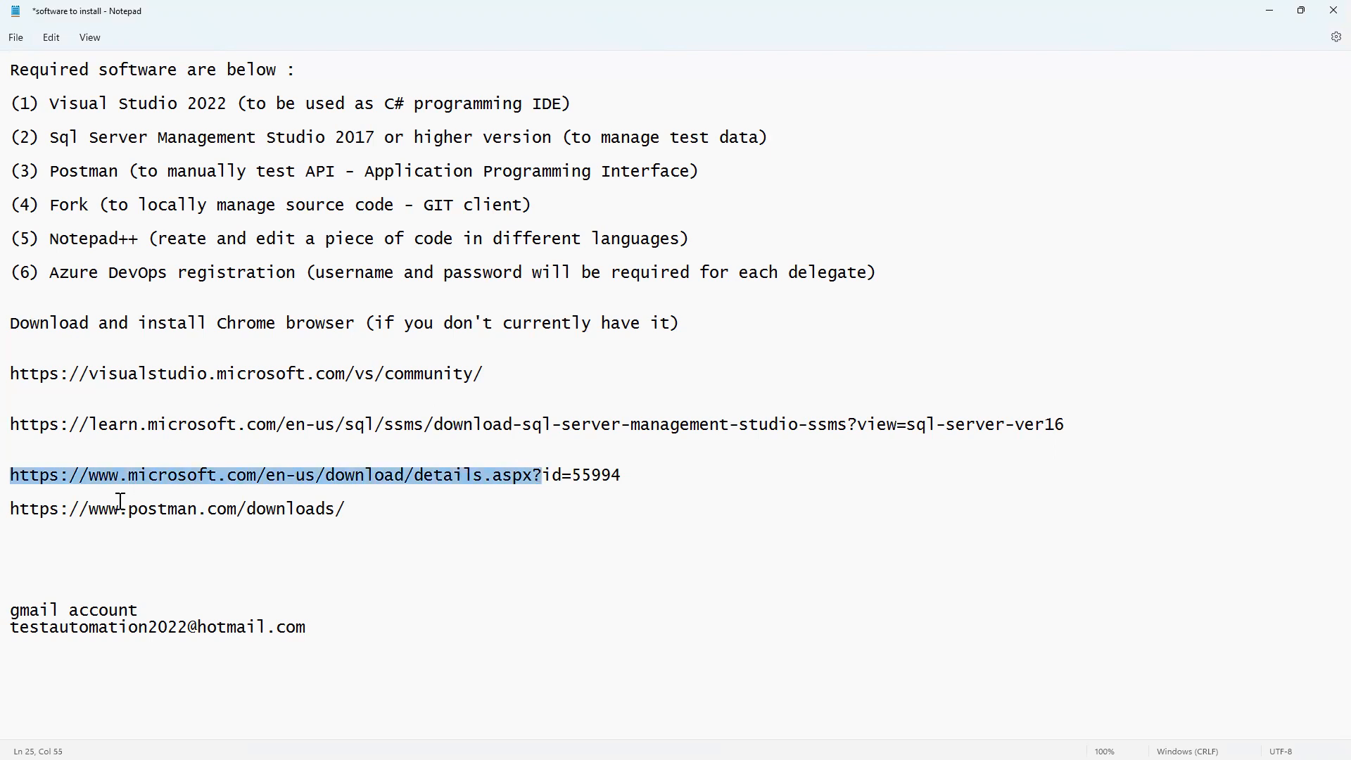
pyautogui.hotkey('alt', 'Tab')
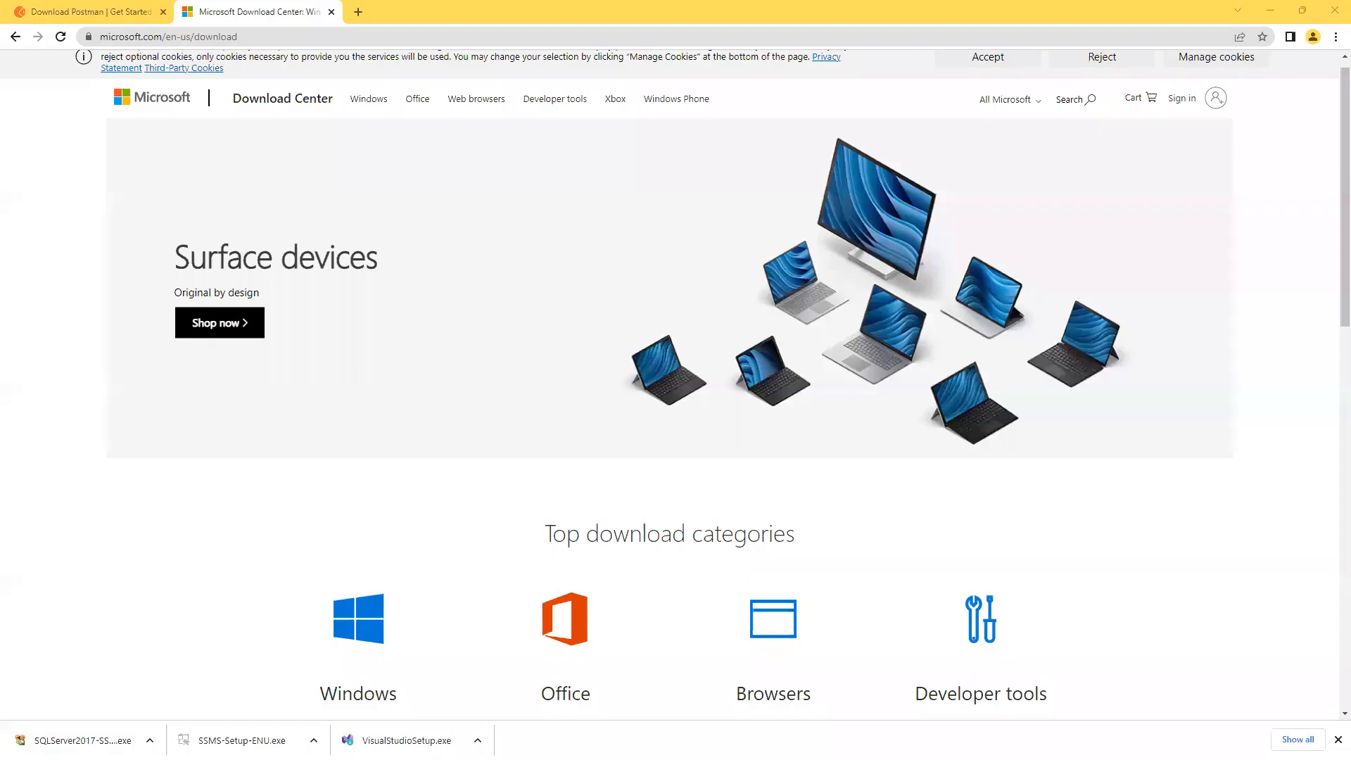
# Load the copied Microsoft address in a new tab and scroll down the page.
pyautogui.click(358, 12)
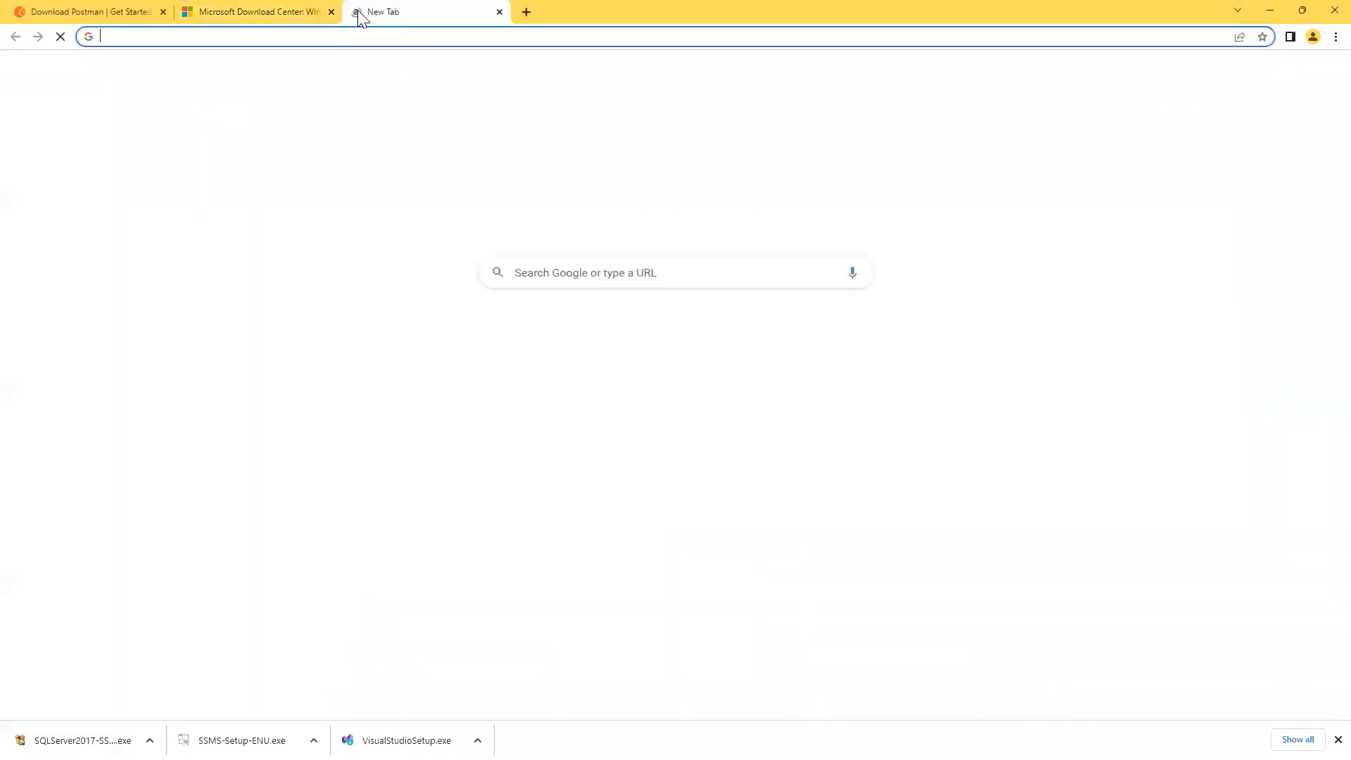
pyautogui.hotkey('ctrl', 'v')
pyautogui.press('Return')
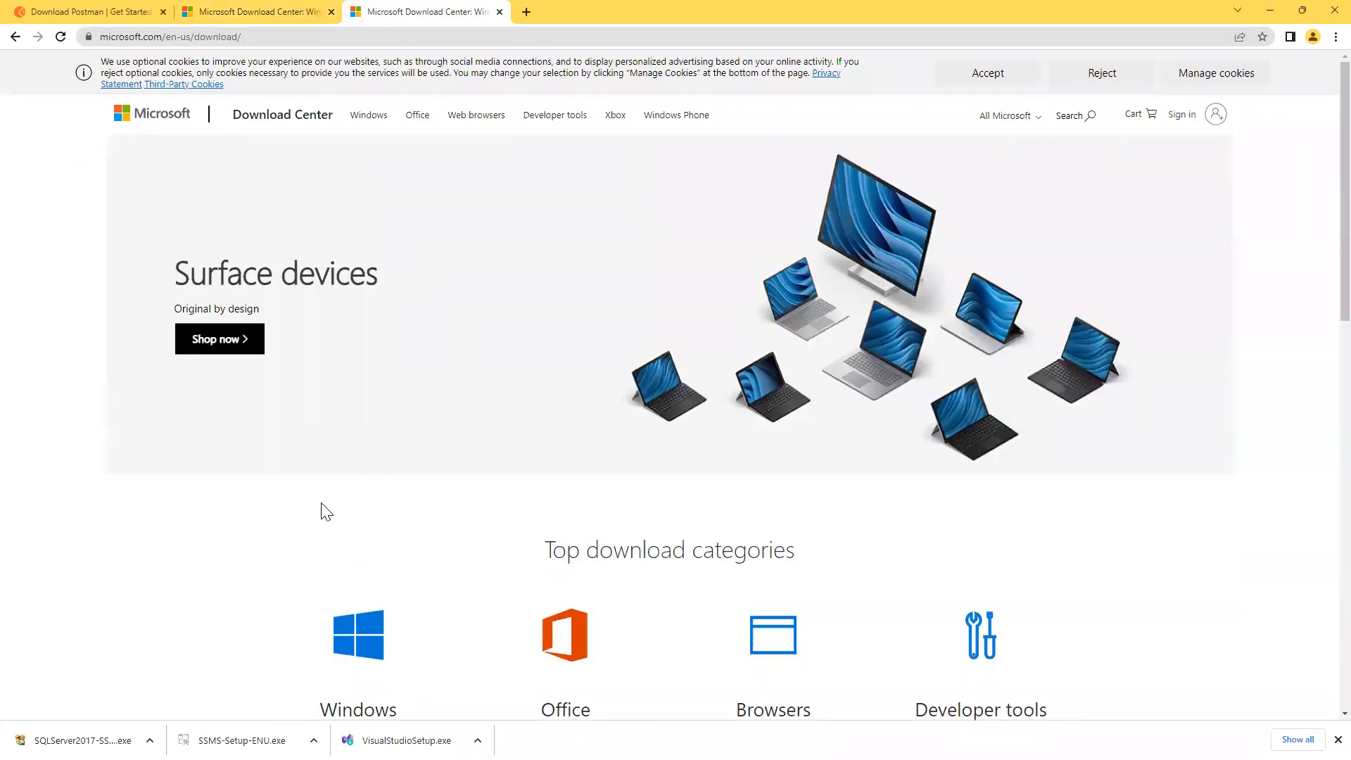
pyautogui.scroll(-2, 289, 521)
pyautogui.scroll(-1, 287, 514)
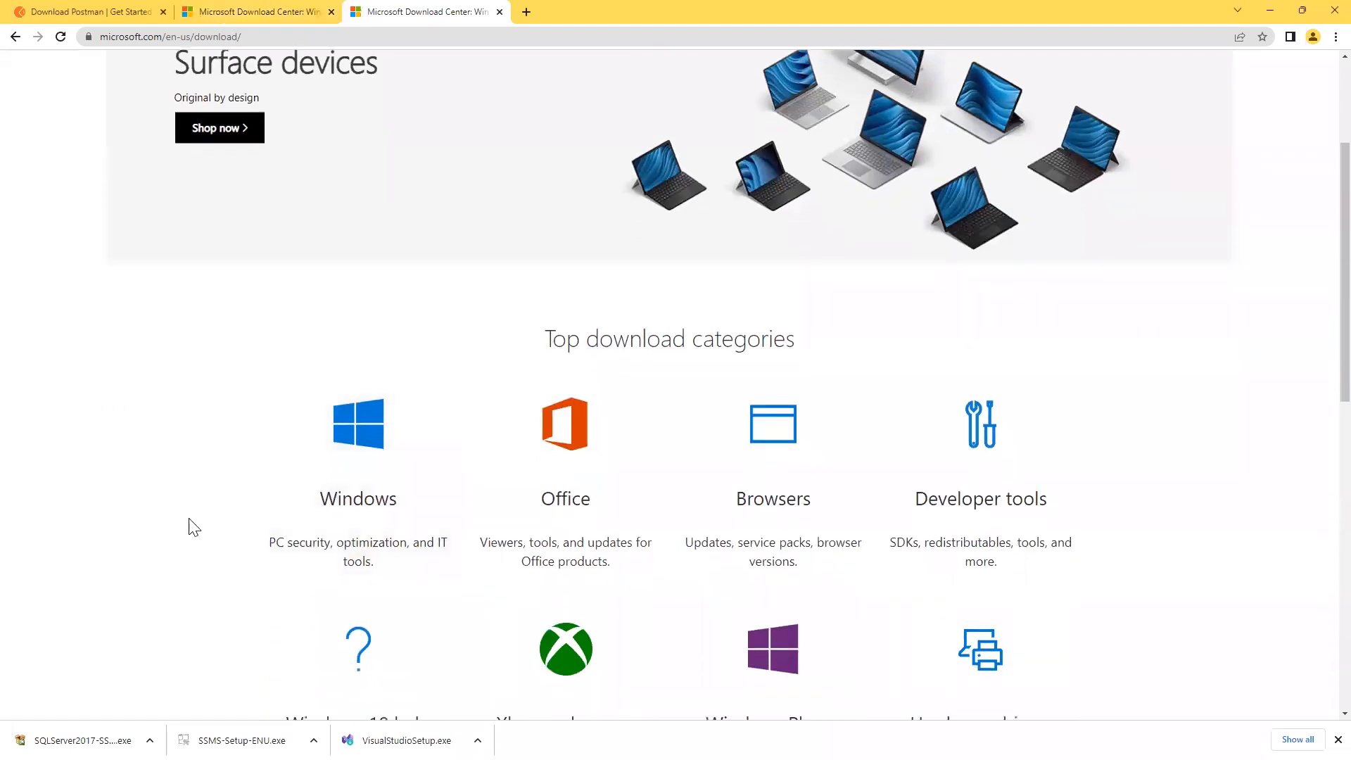
pyautogui.scroll(-1, 161, 533)
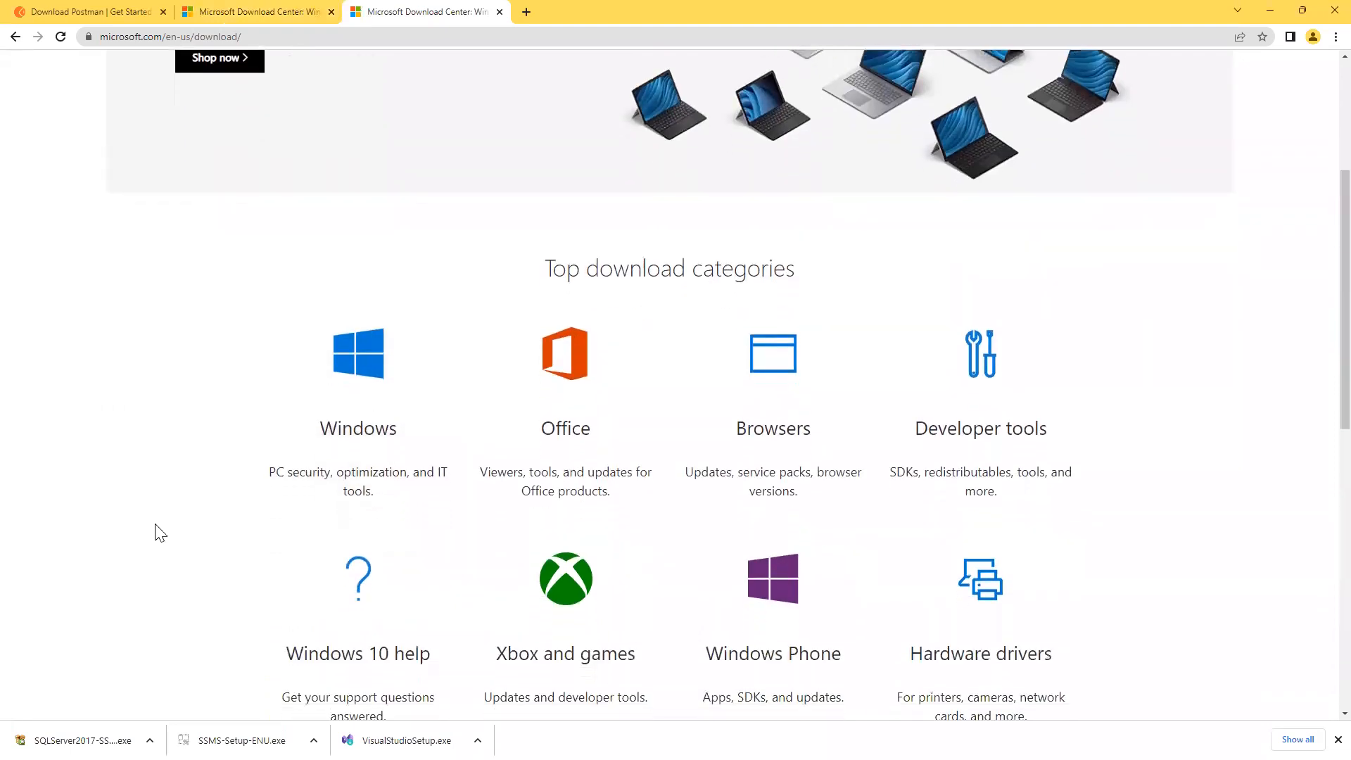
# Open the Windows category and scroll through the Popular Windows downloads, then back up.
pyautogui.click(328, 372)
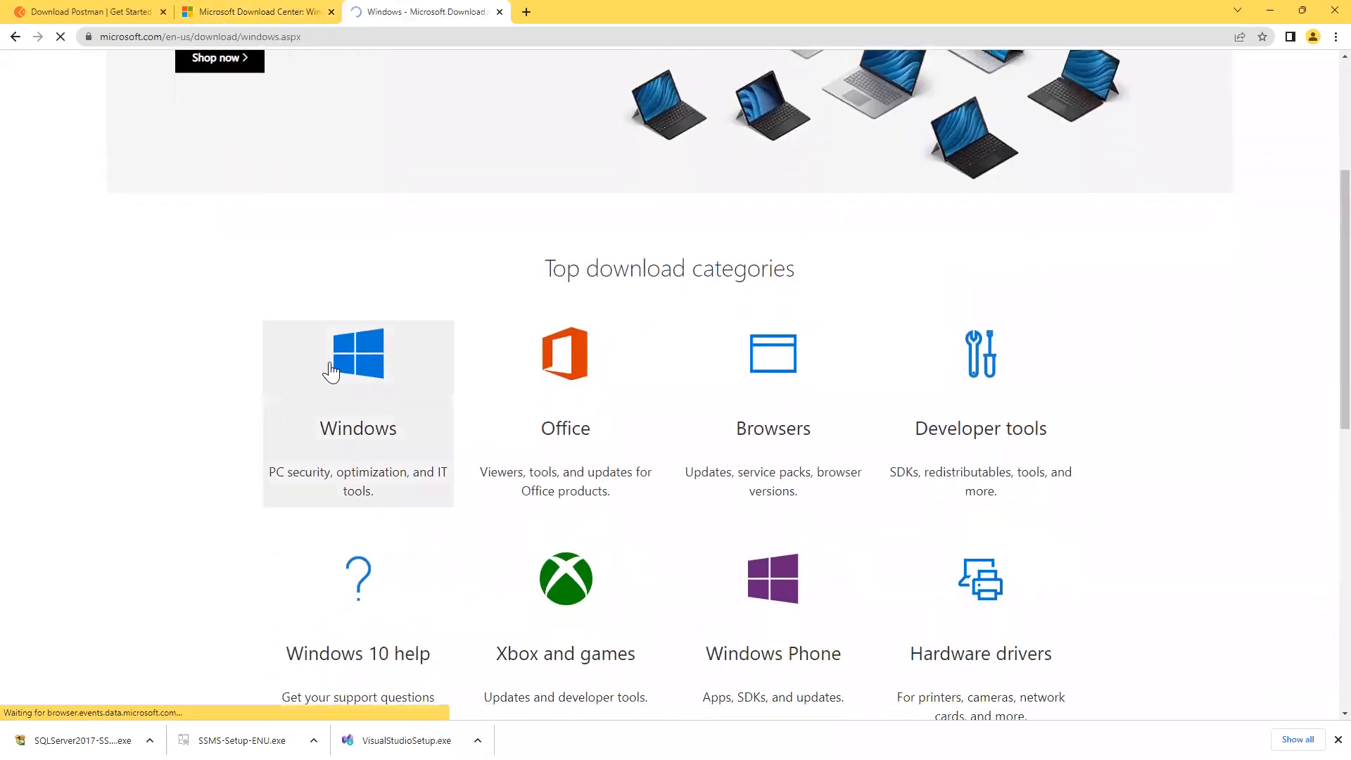
pyautogui.scroll(-7, 100, 561)
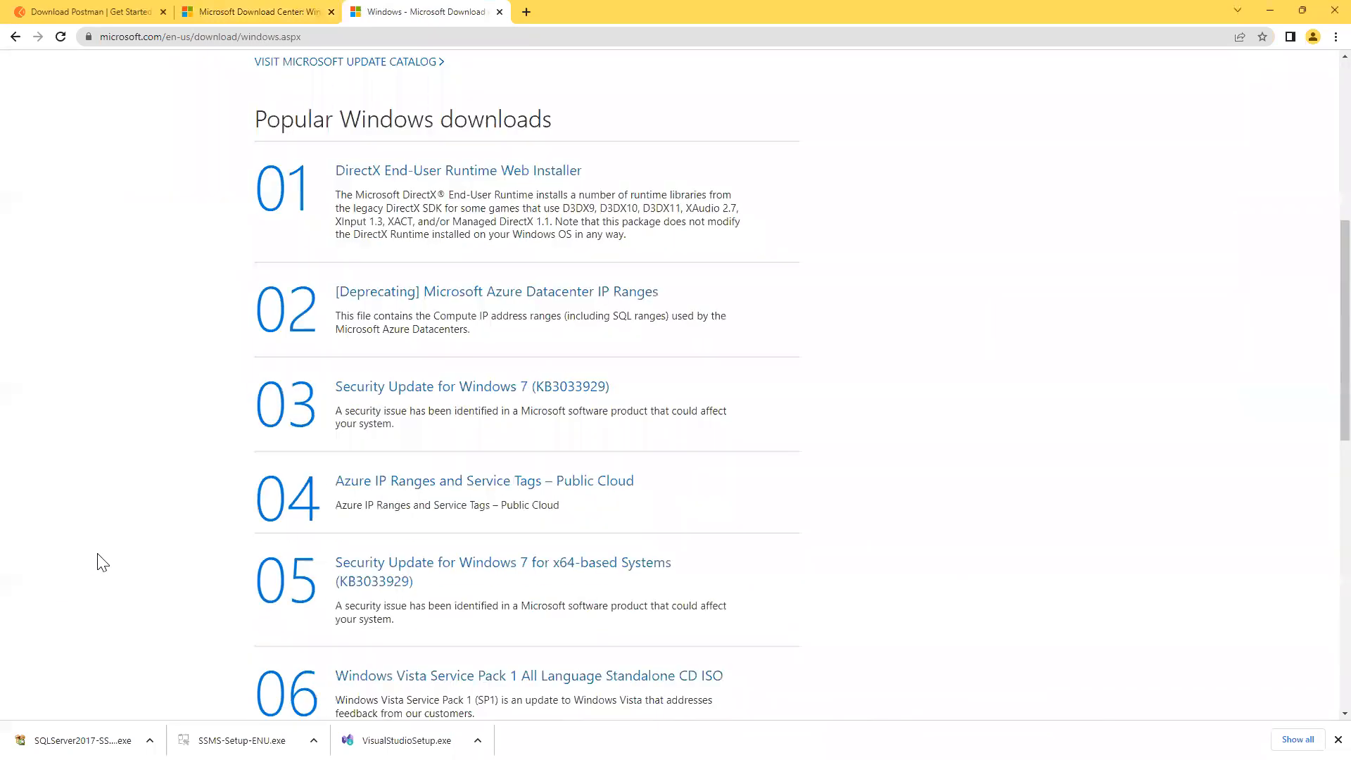
pyautogui.scroll(-7, 99, 560)
pyautogui.scroll(-5, 102, 562)
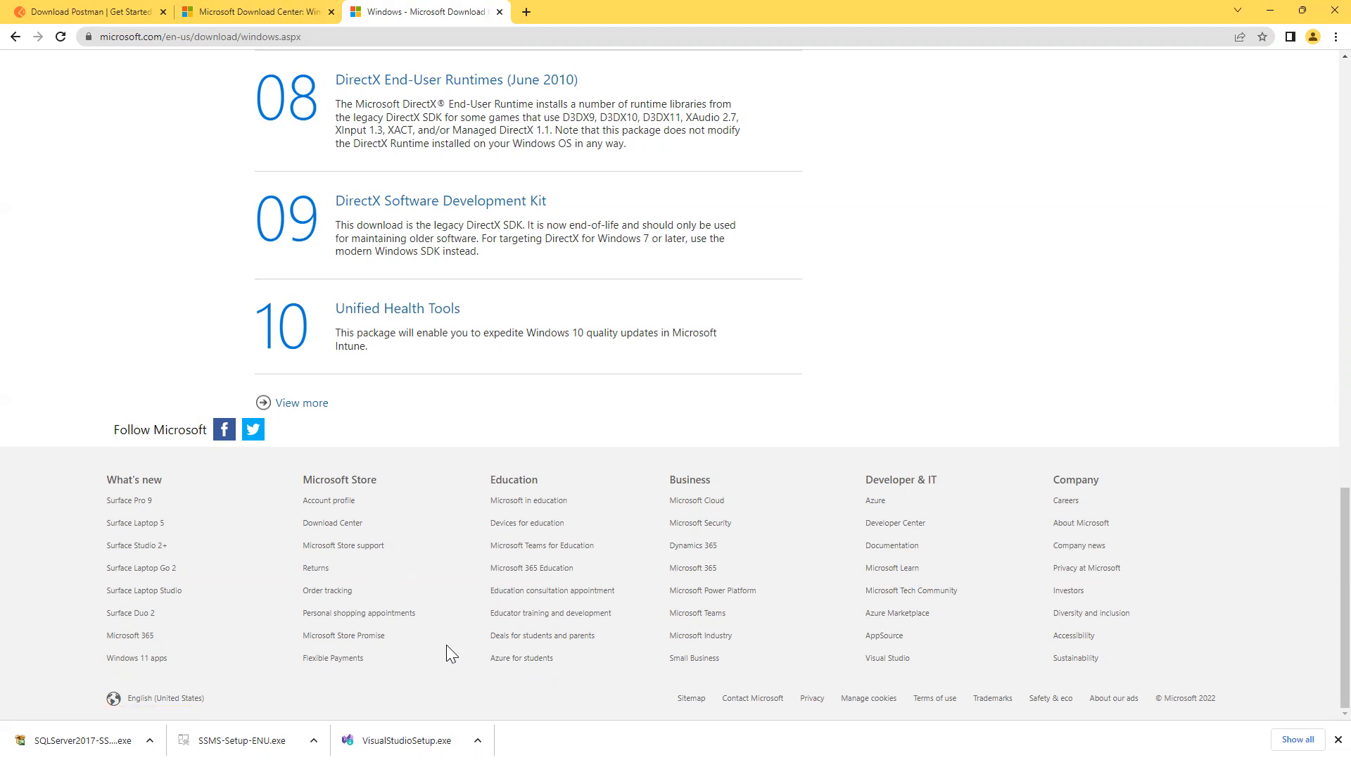
pyautogui.scroll(8, 446, 644)
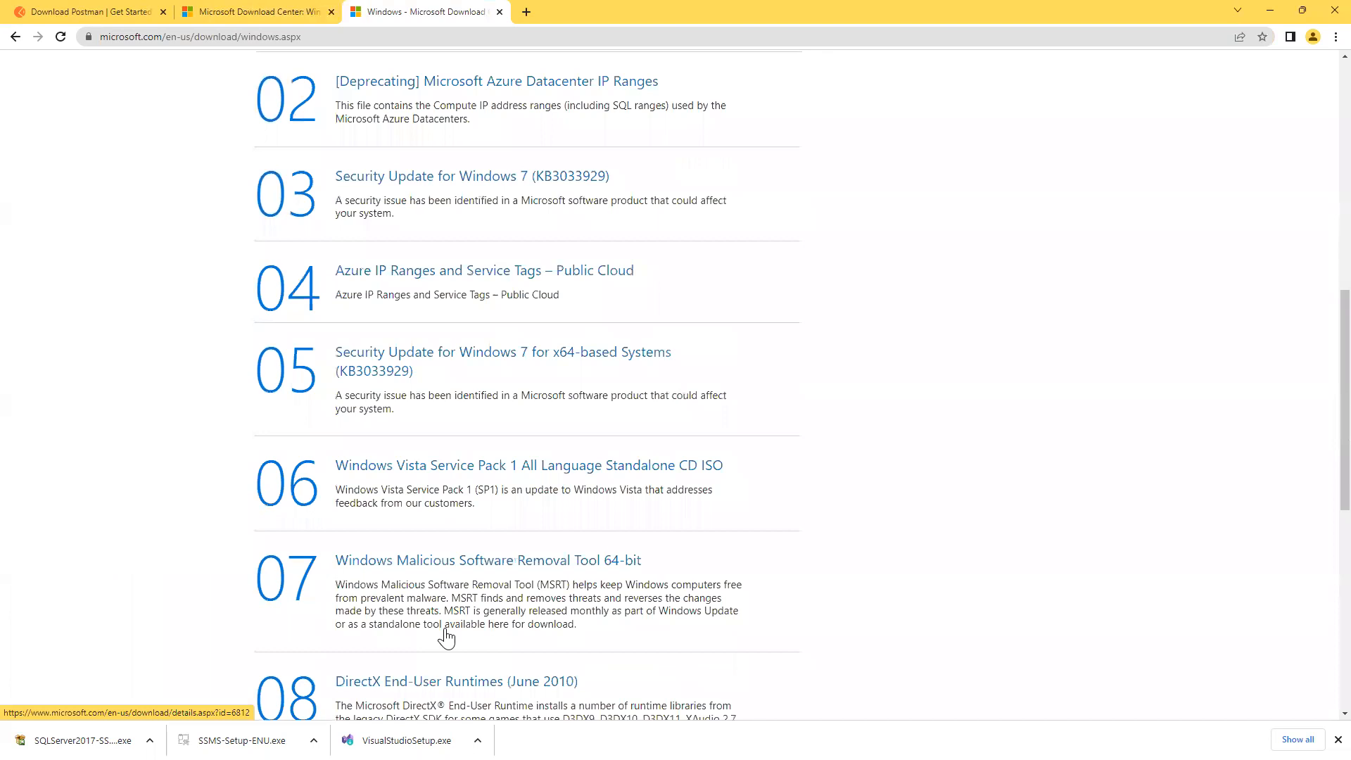
pyautogui.scroll(1, 446, 638)
pyautogui.scroll(6, 447, 636)
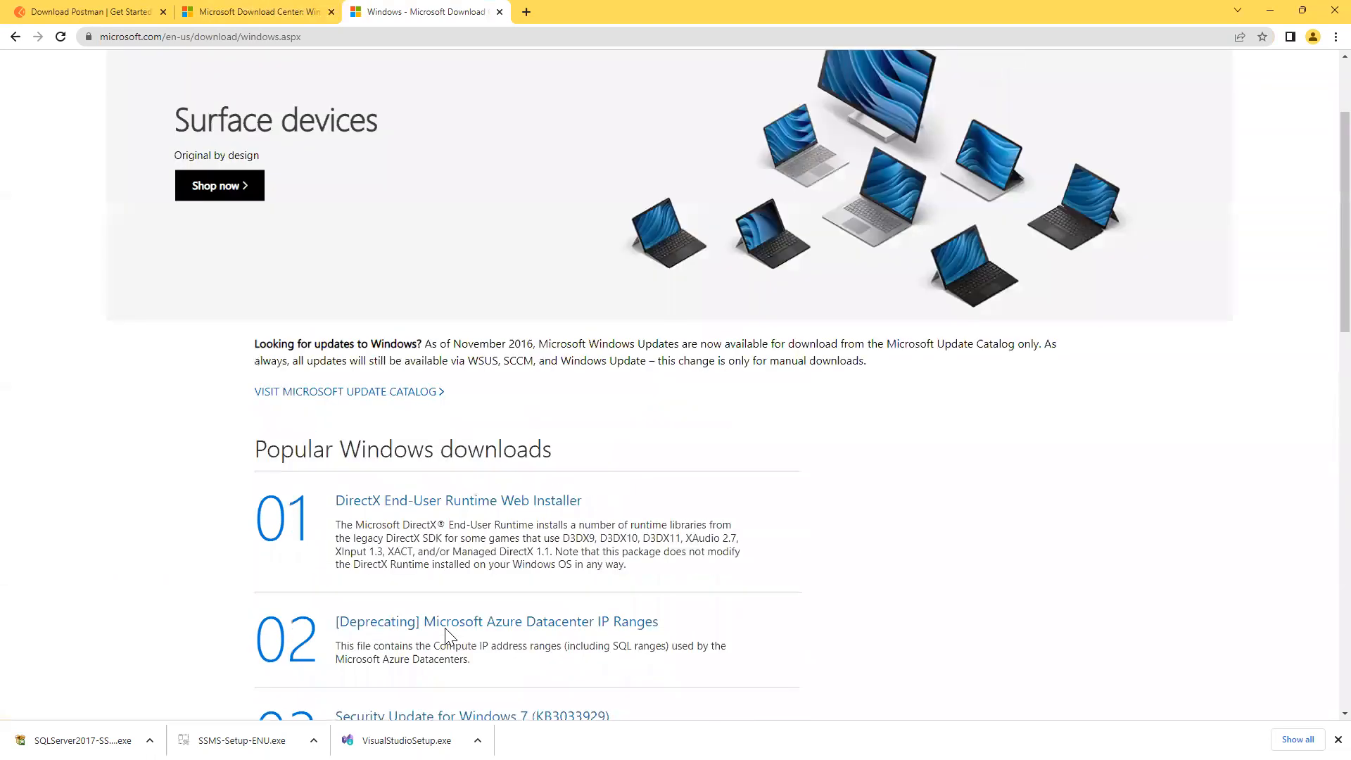
pyautogui.scroll(1, 445, 631)
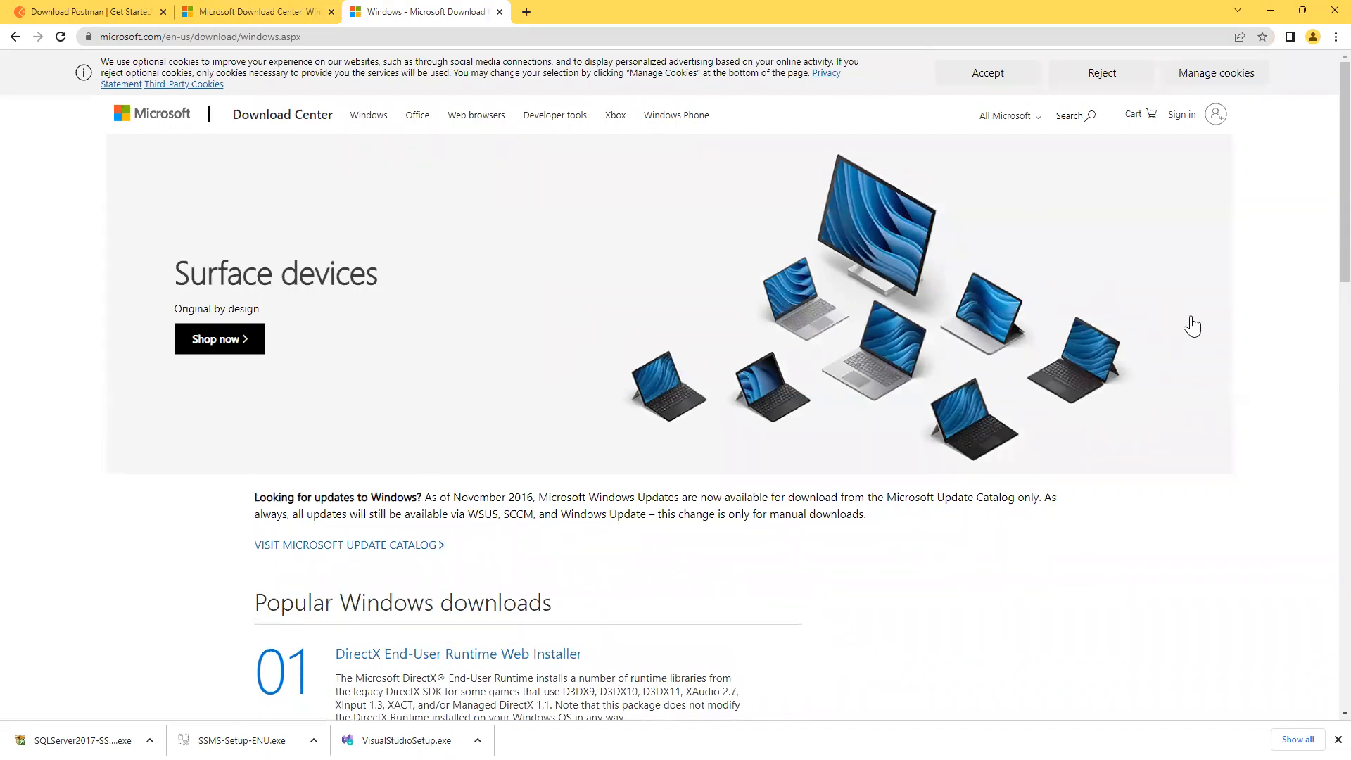
# Search Microsoft.com for 'management stu', open SQL Server 2019 Standard Edition, and switch to the UK store.
pyautogui.click(1083, 118)
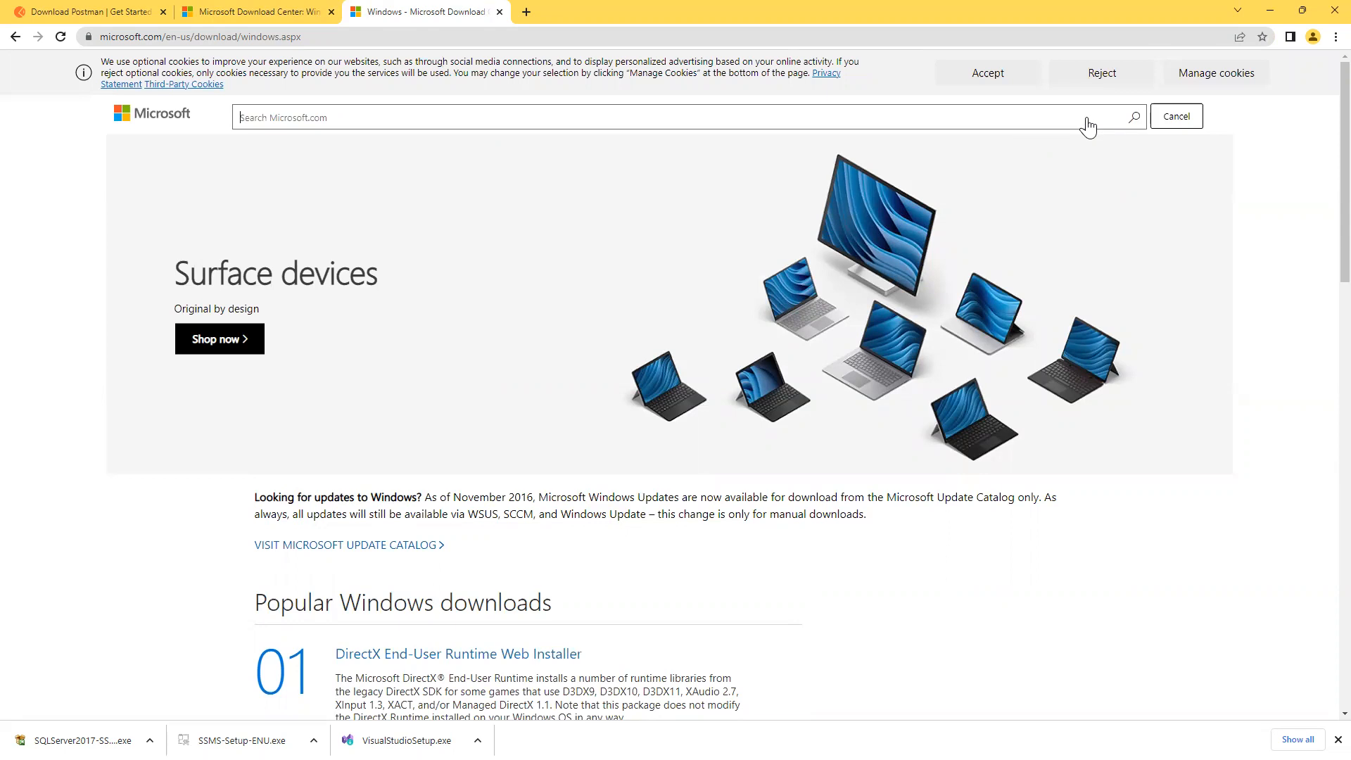
pyautogui.write('mana')
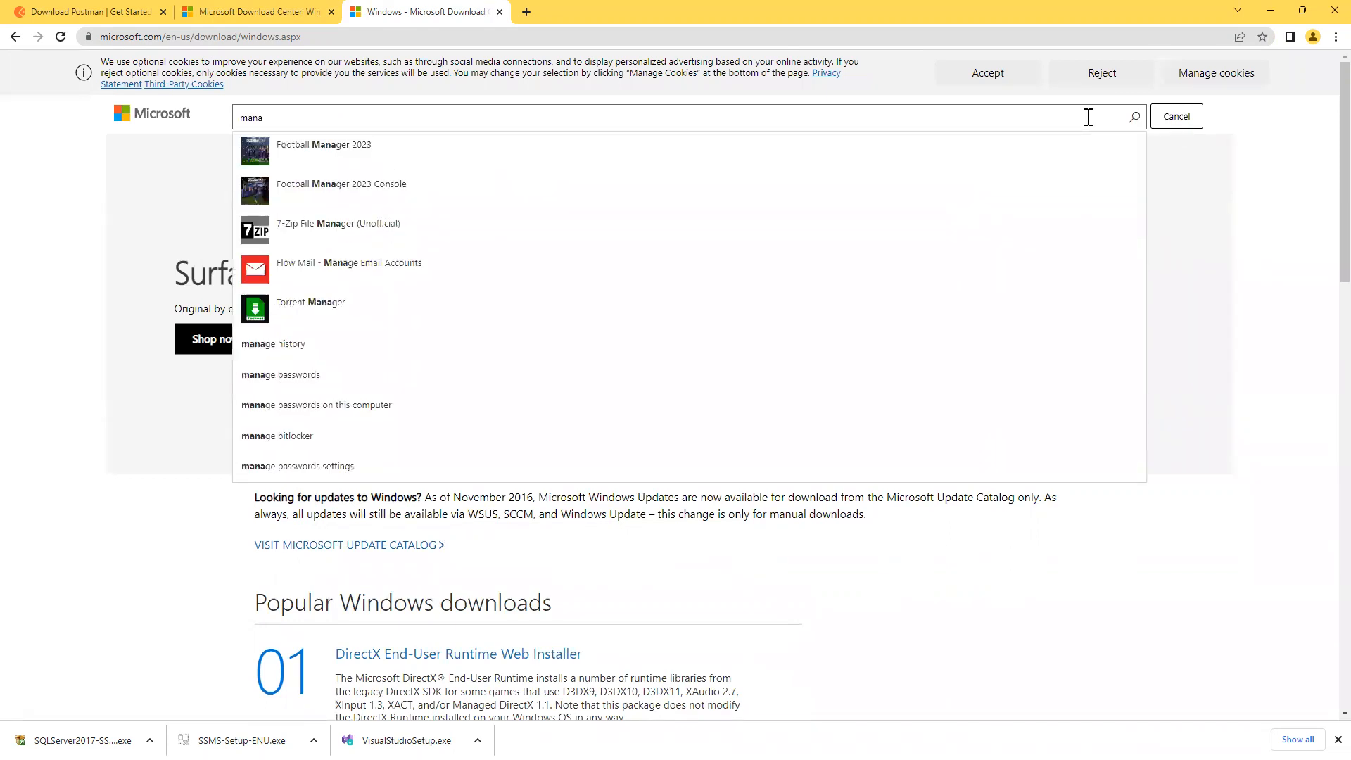
pyautogui.write('gement stu')
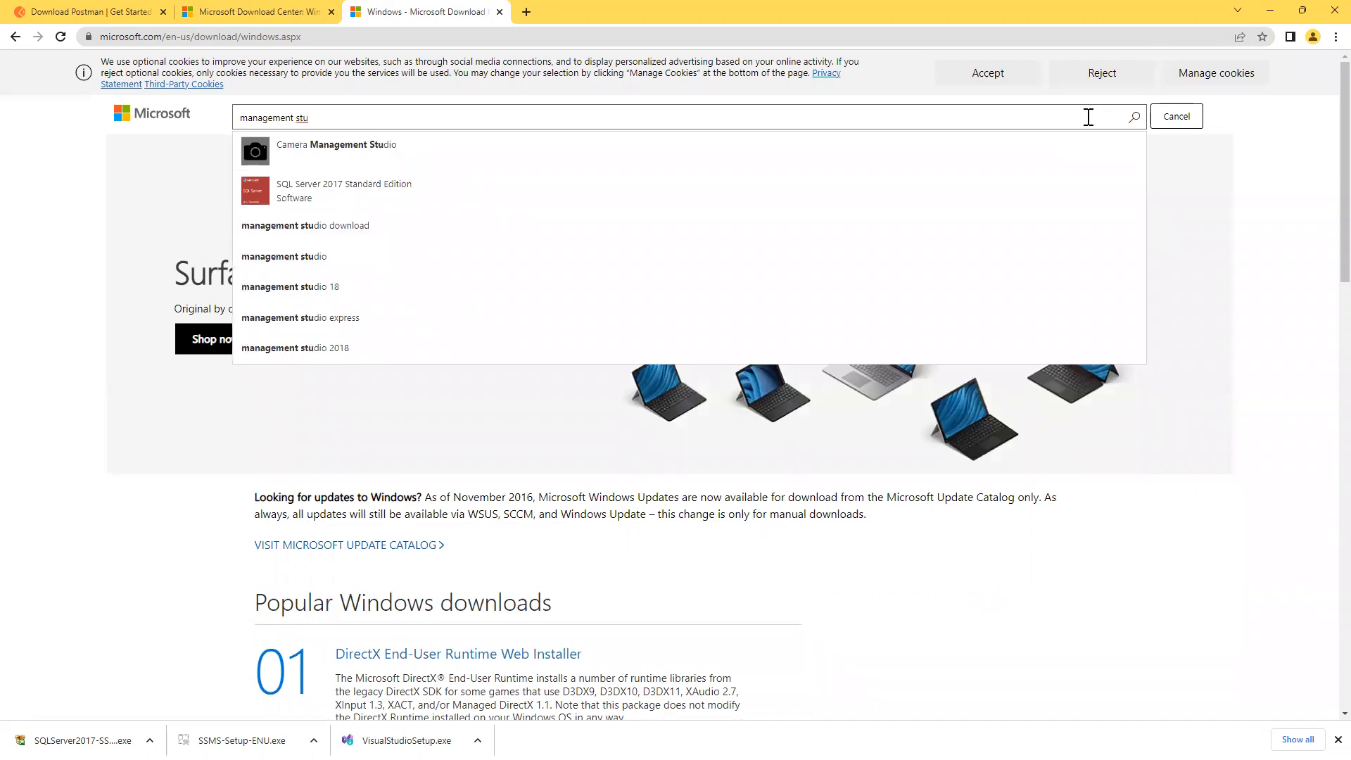
pyautogui.click(325, 200)
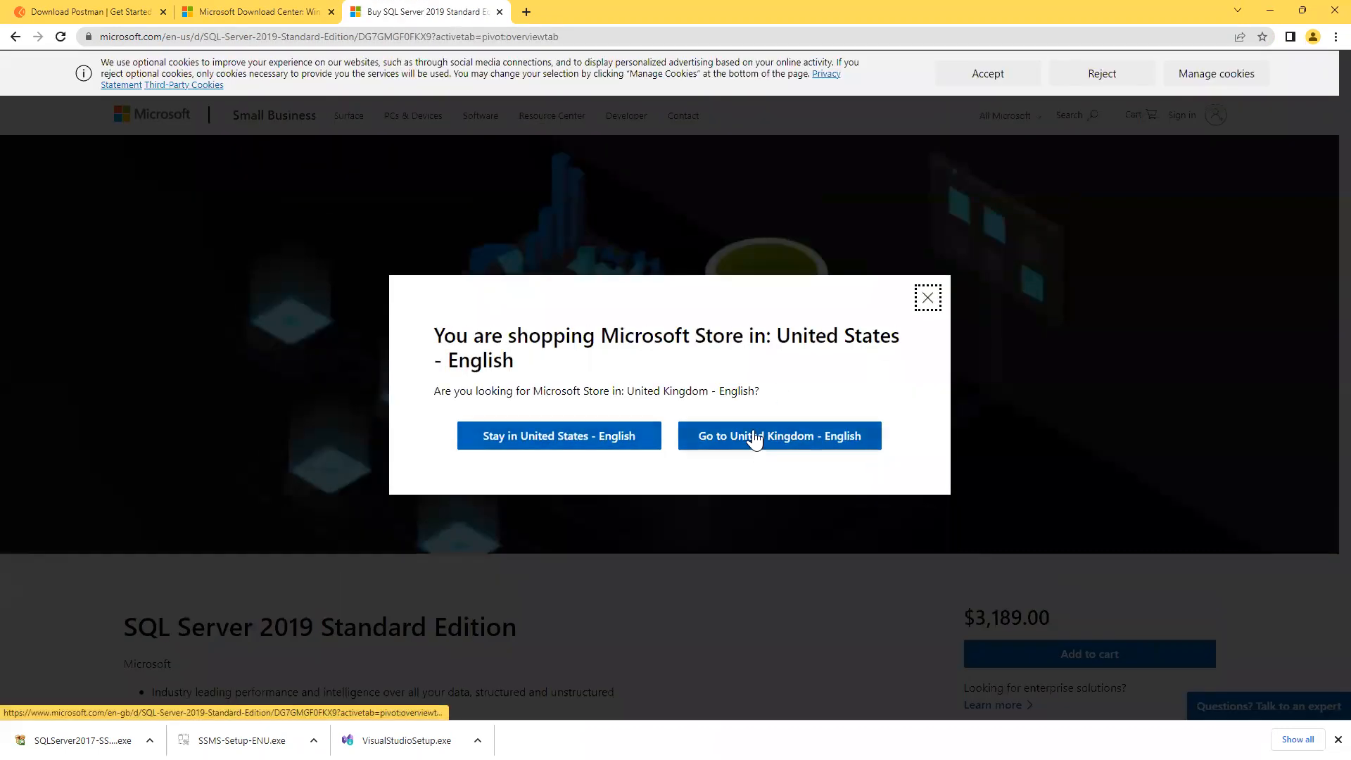
pyautogui.click(754, 437)
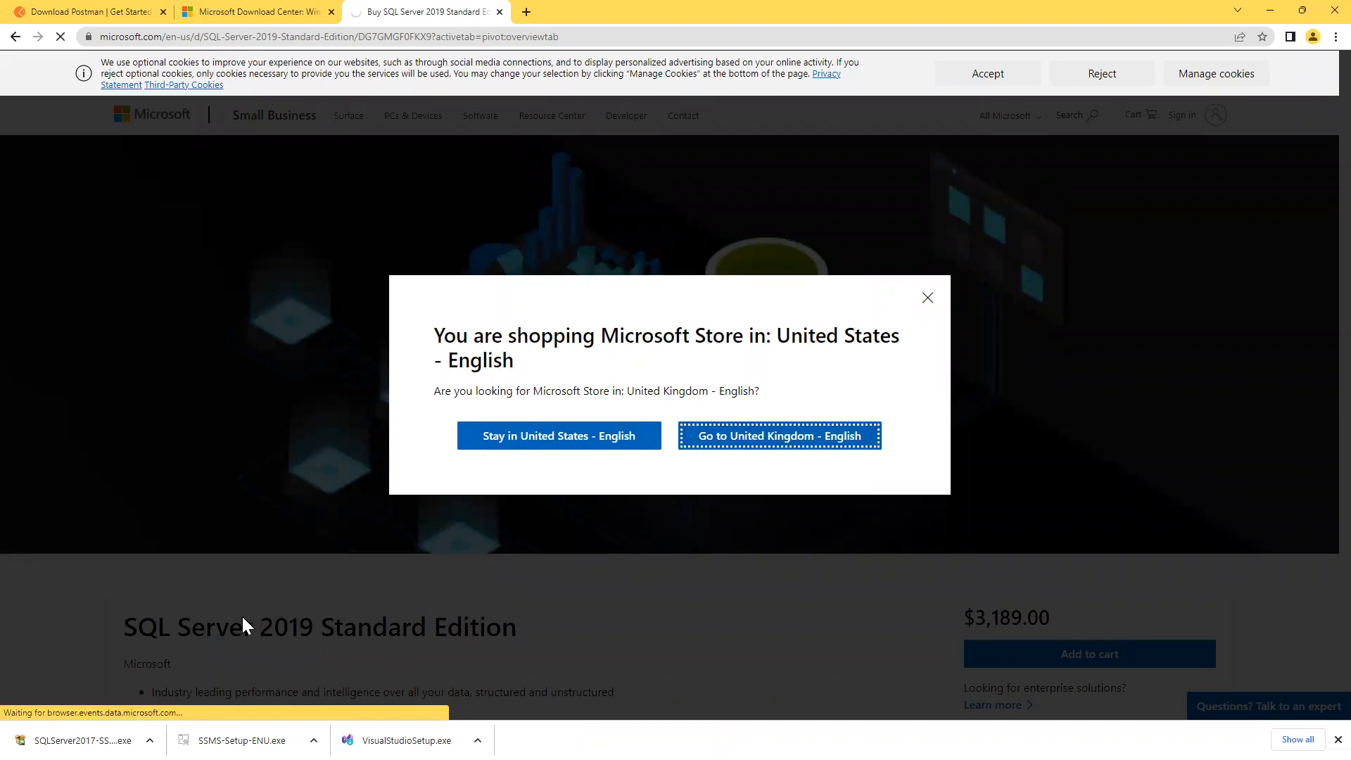
pyautogui.click(929, 300)
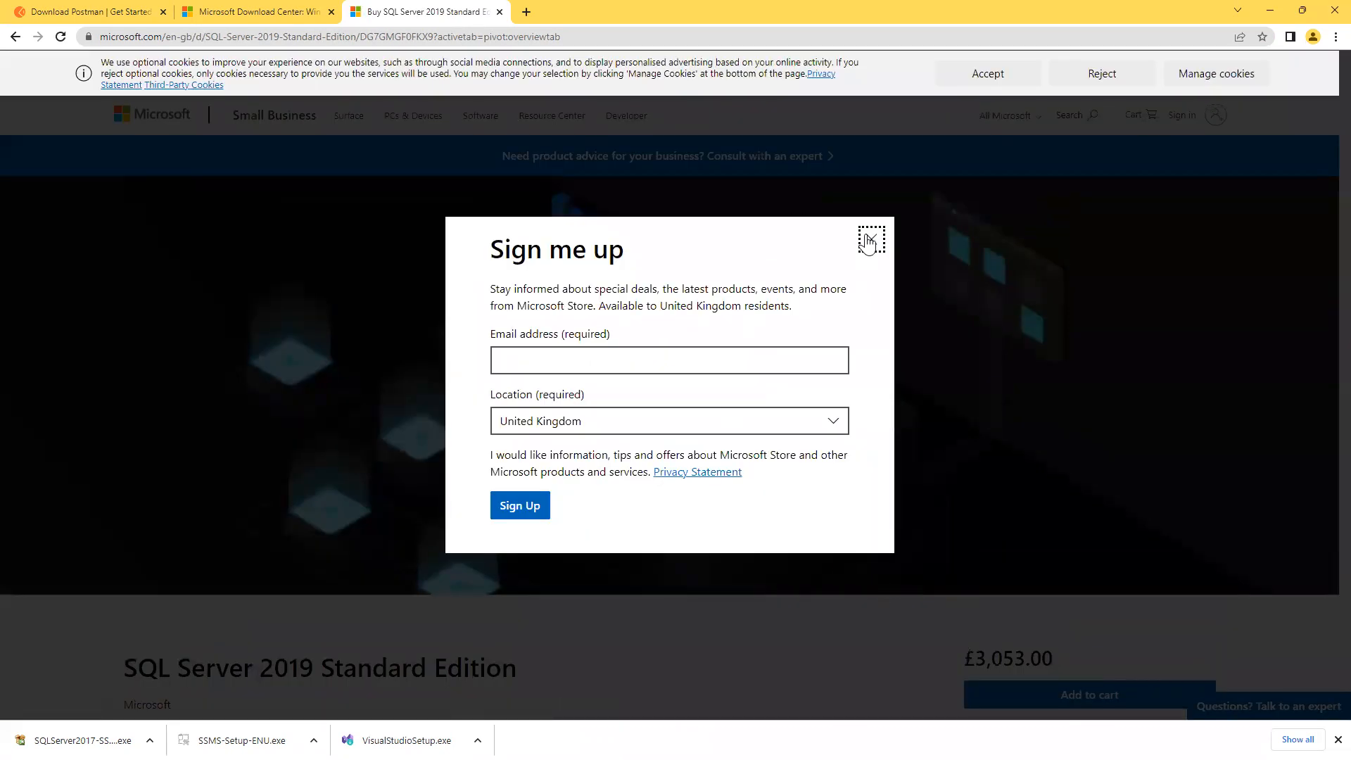
pyautogui.click(867, 238)
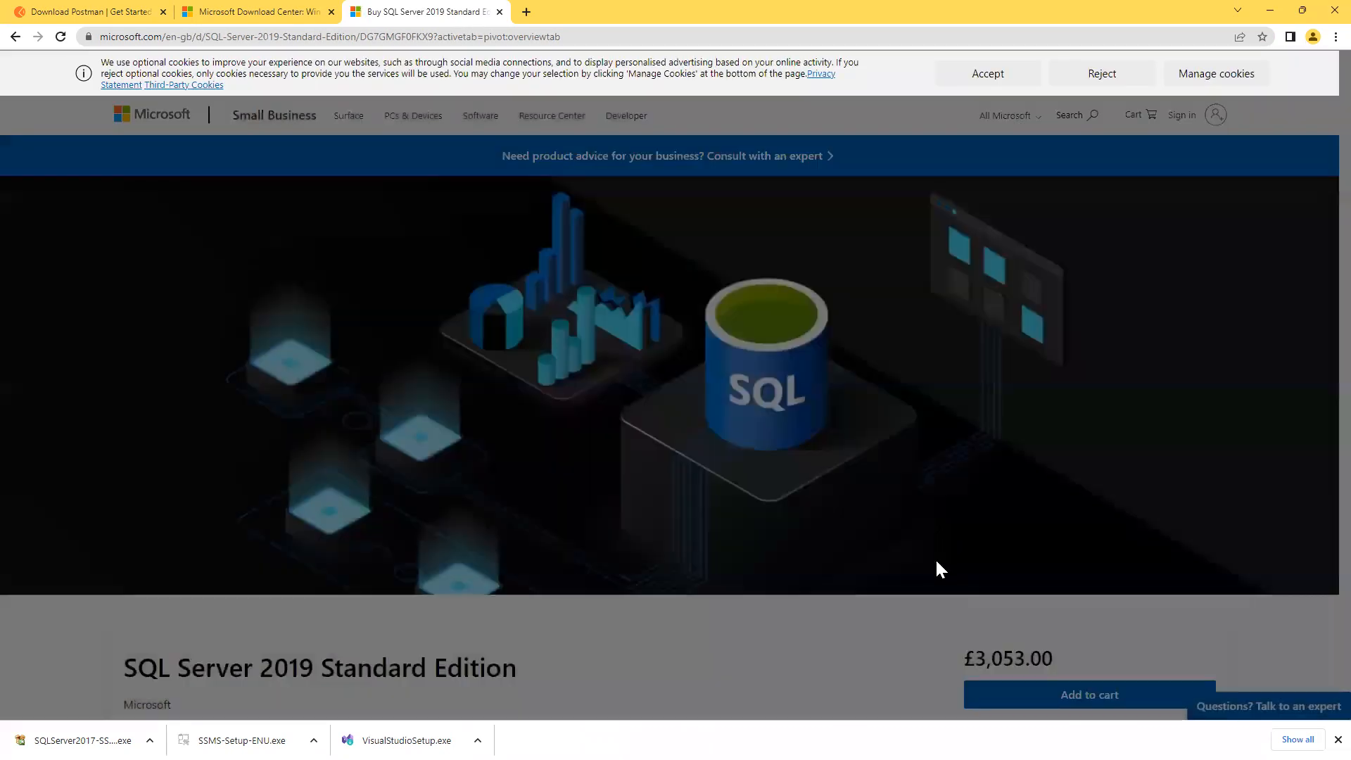
# Check the £3,053.00 UK price of SQL Server 2019 Standard Edition, then close its tab.
pyautogui.scroll(-2, 1011, 485)
pyautogui.moveTo(1061, 449); pyautogui.dragTo(952, 446)
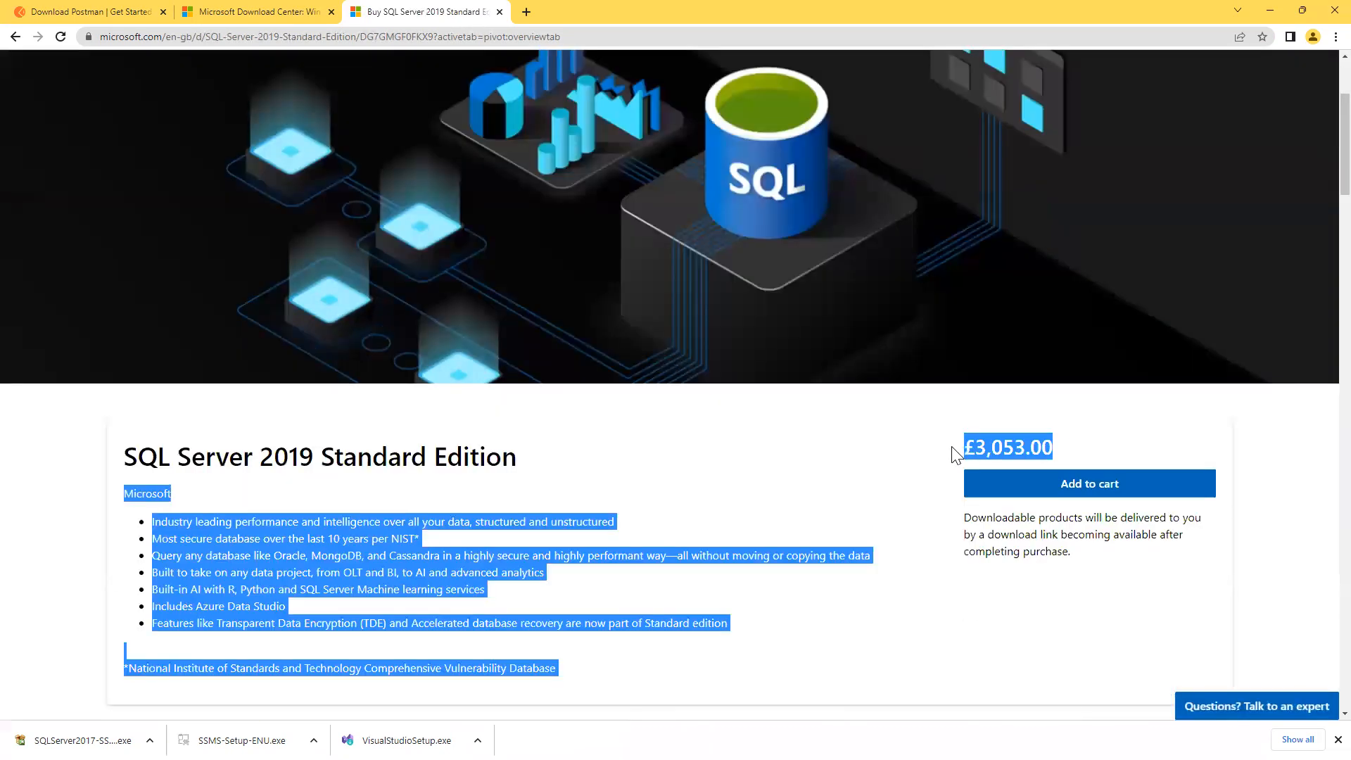
pyautogui.click(1032, 443)
pyautogui.moveTo(1061, 448); pyautogui.dragTo(961, 453)
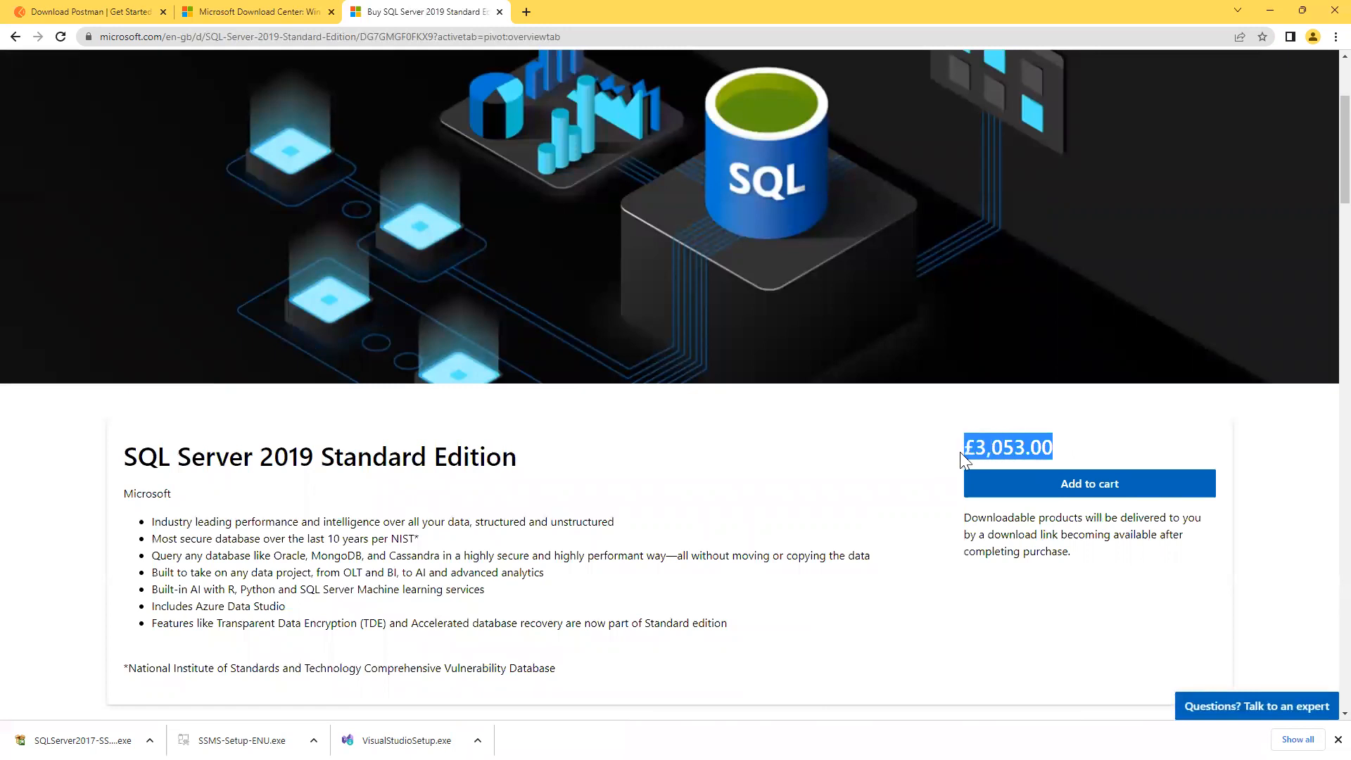
pyautogui.click(694, 498)
pyautogui.scroll(-3, 695, 501)
pyautogui.scroll(5, 695, 501)
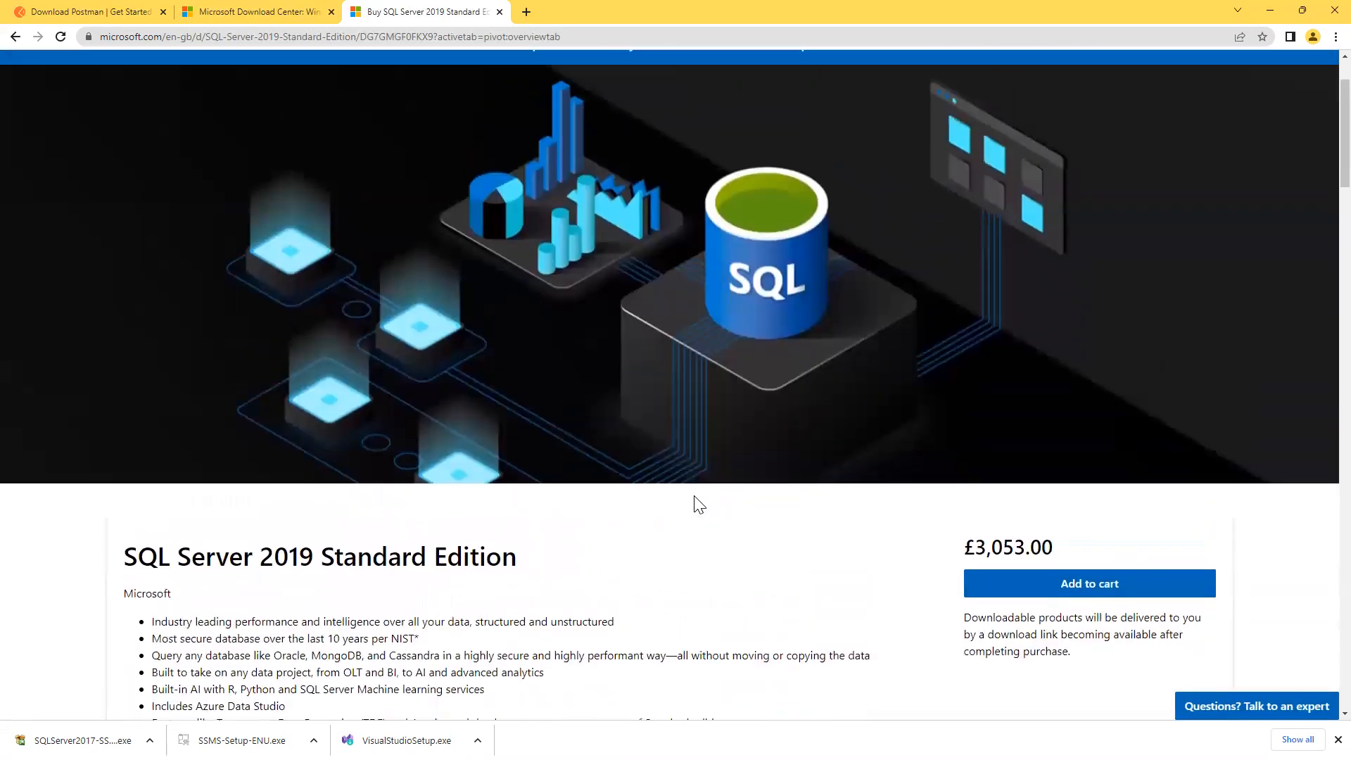
pyautogui.scroll(2, 698, 504)
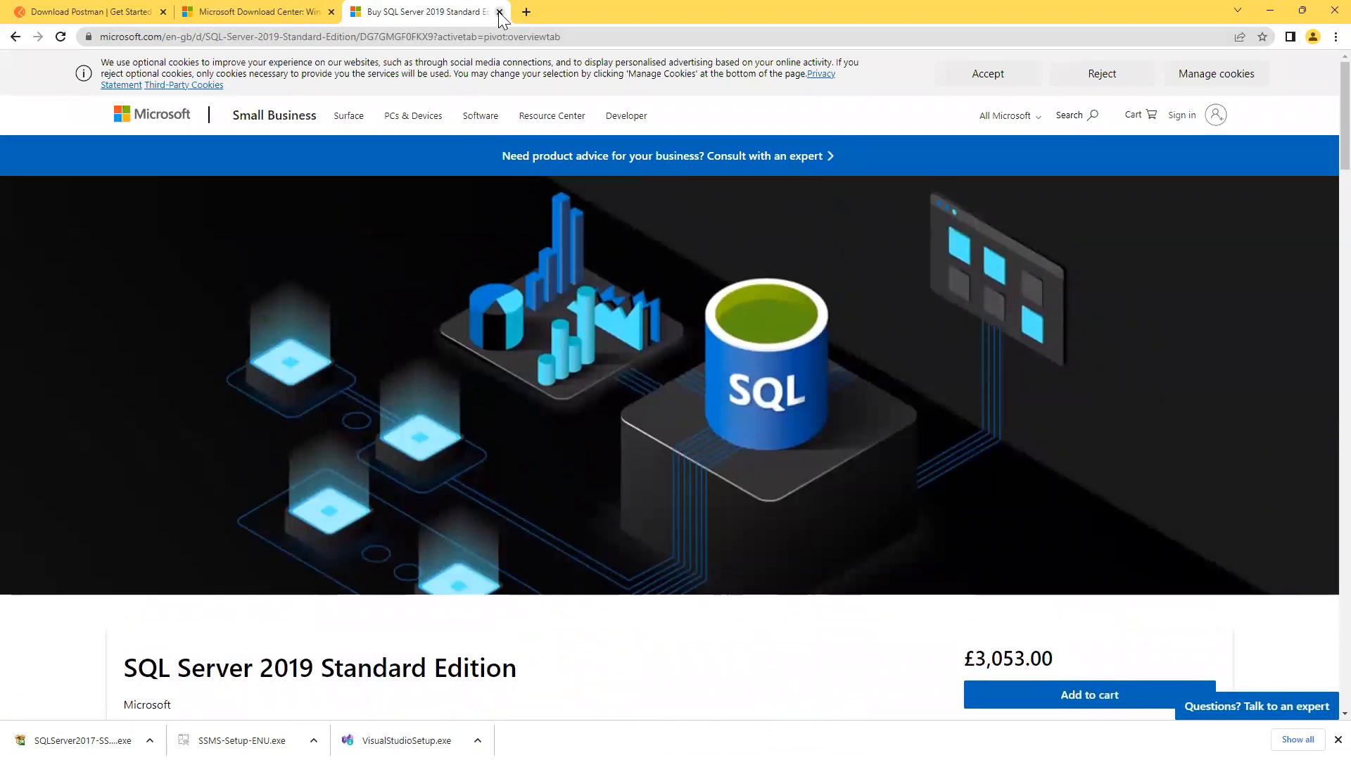
pyautogui.click(498, 13)
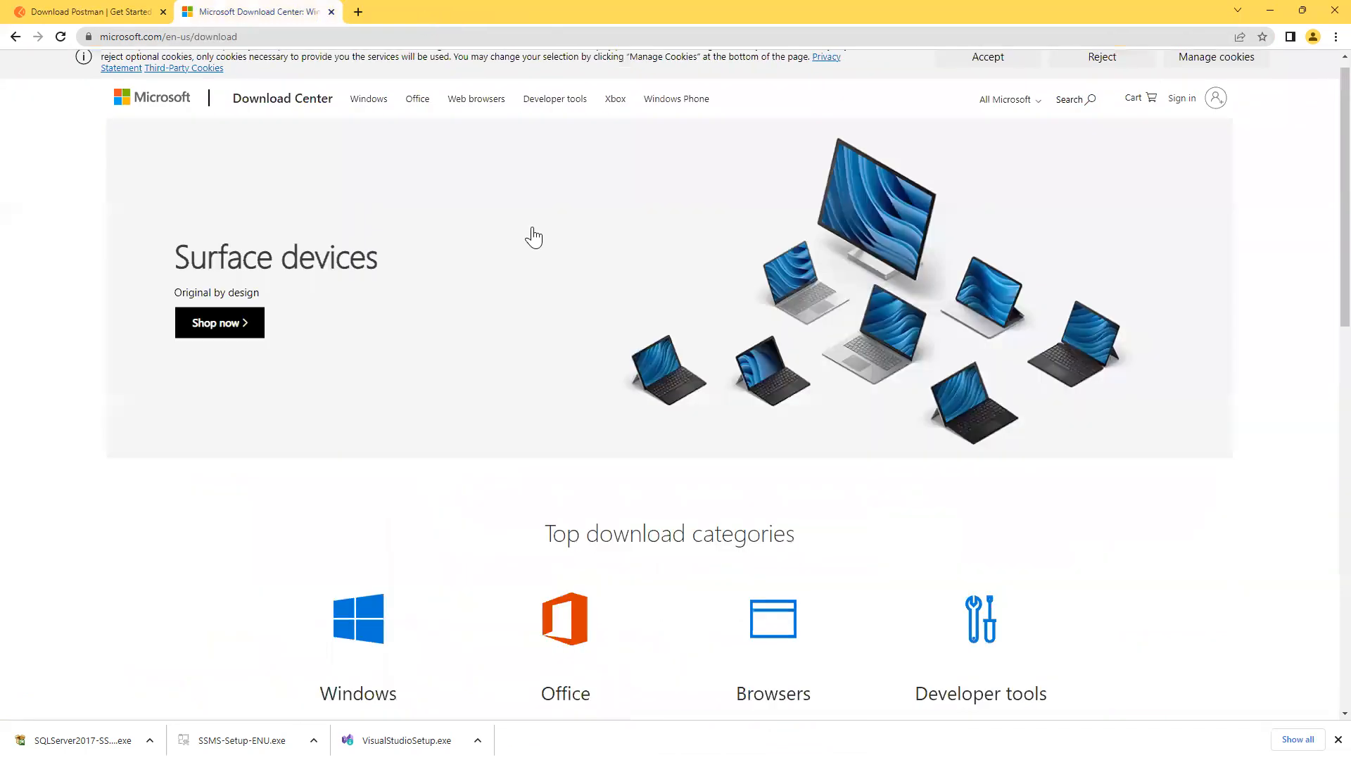
# Close the Download Center tab and add a blank line after the Microsoft URL in the Notepad checklist.
pyautogui.click(330, 12)
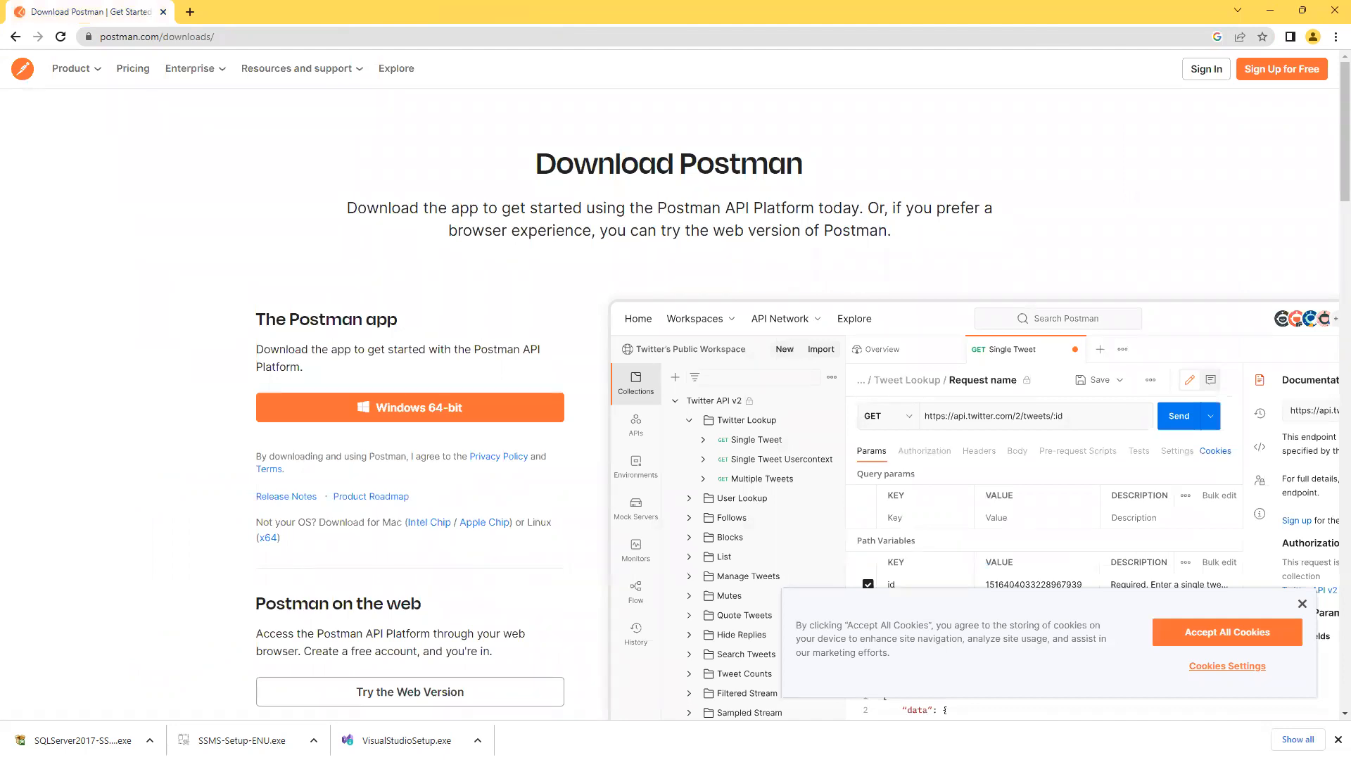
pyautogui.hotkey('alt', 'Tab')
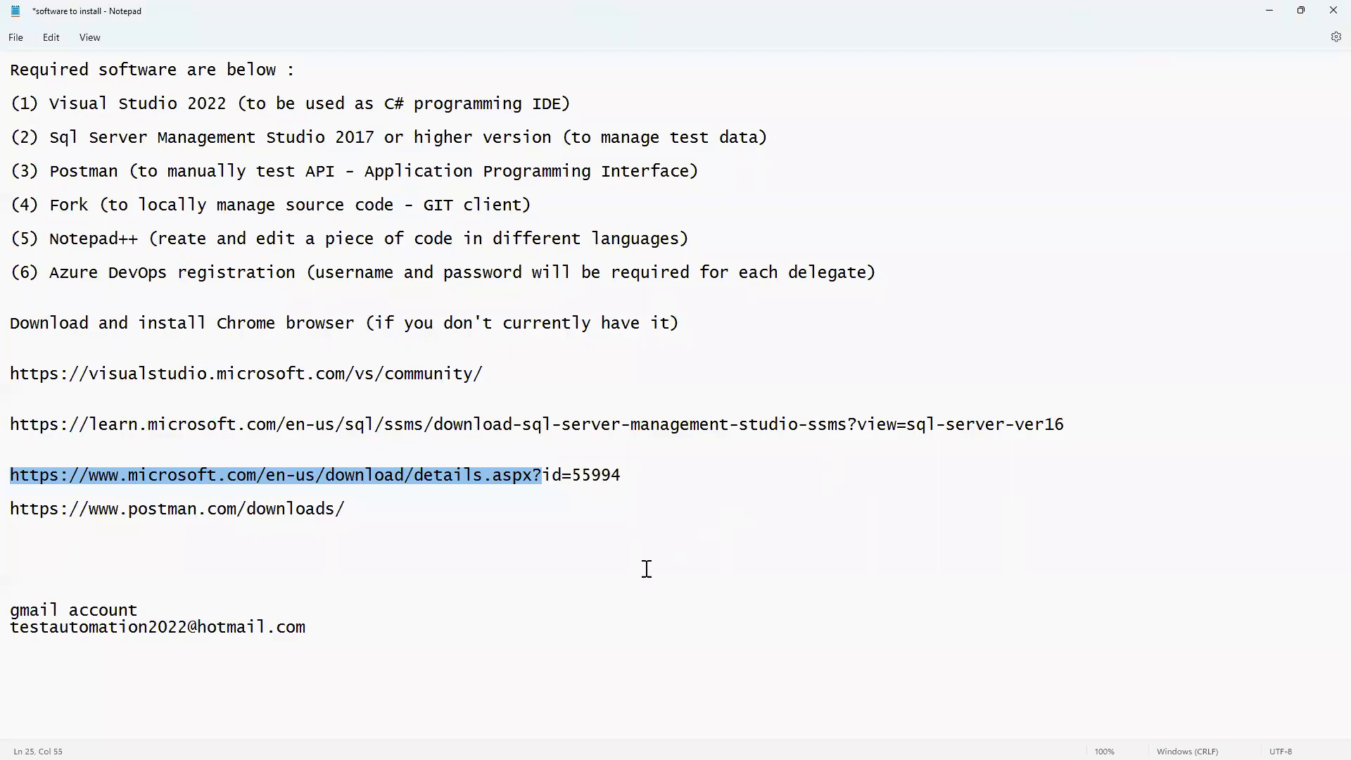
pyautogui.click(366, 496)
pyautogui.click(658, 479)
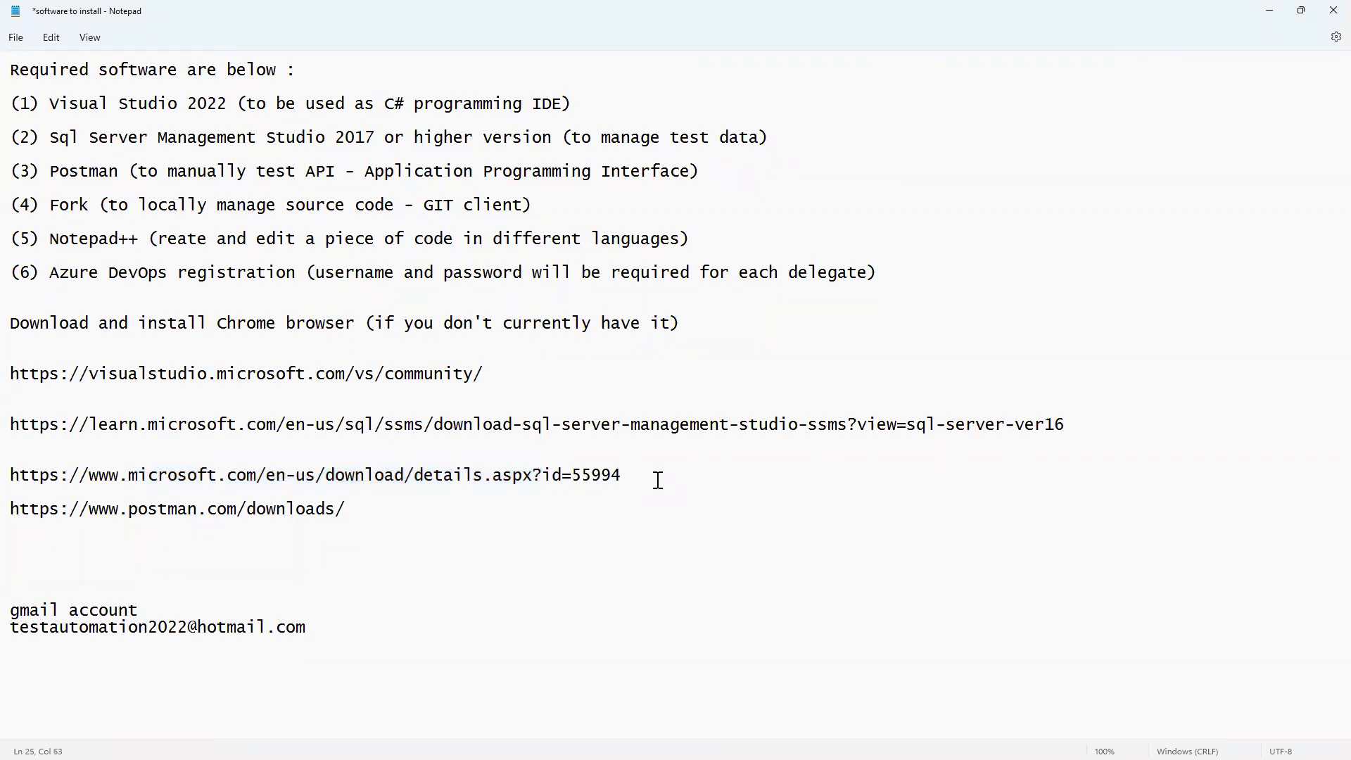
pyautogui.press('Return')
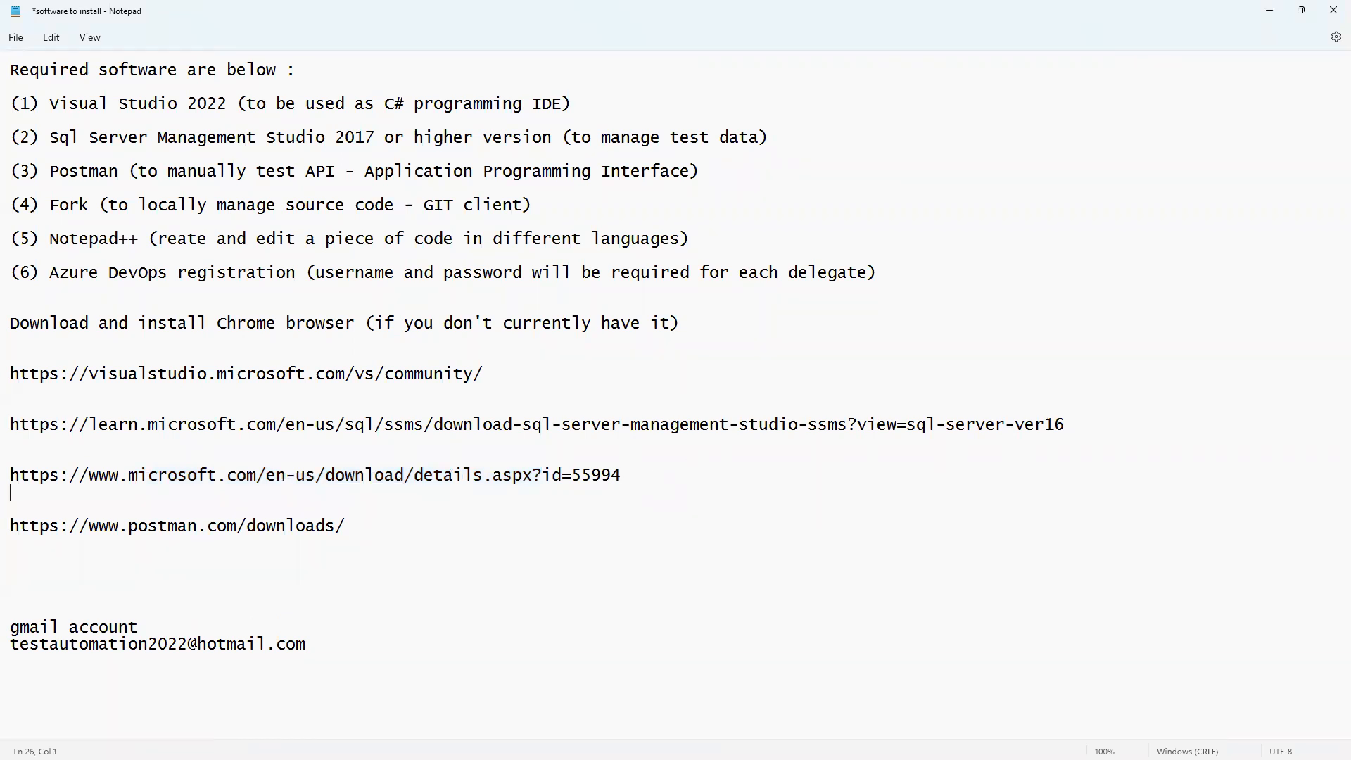
pyautogui.click(1273, 12)
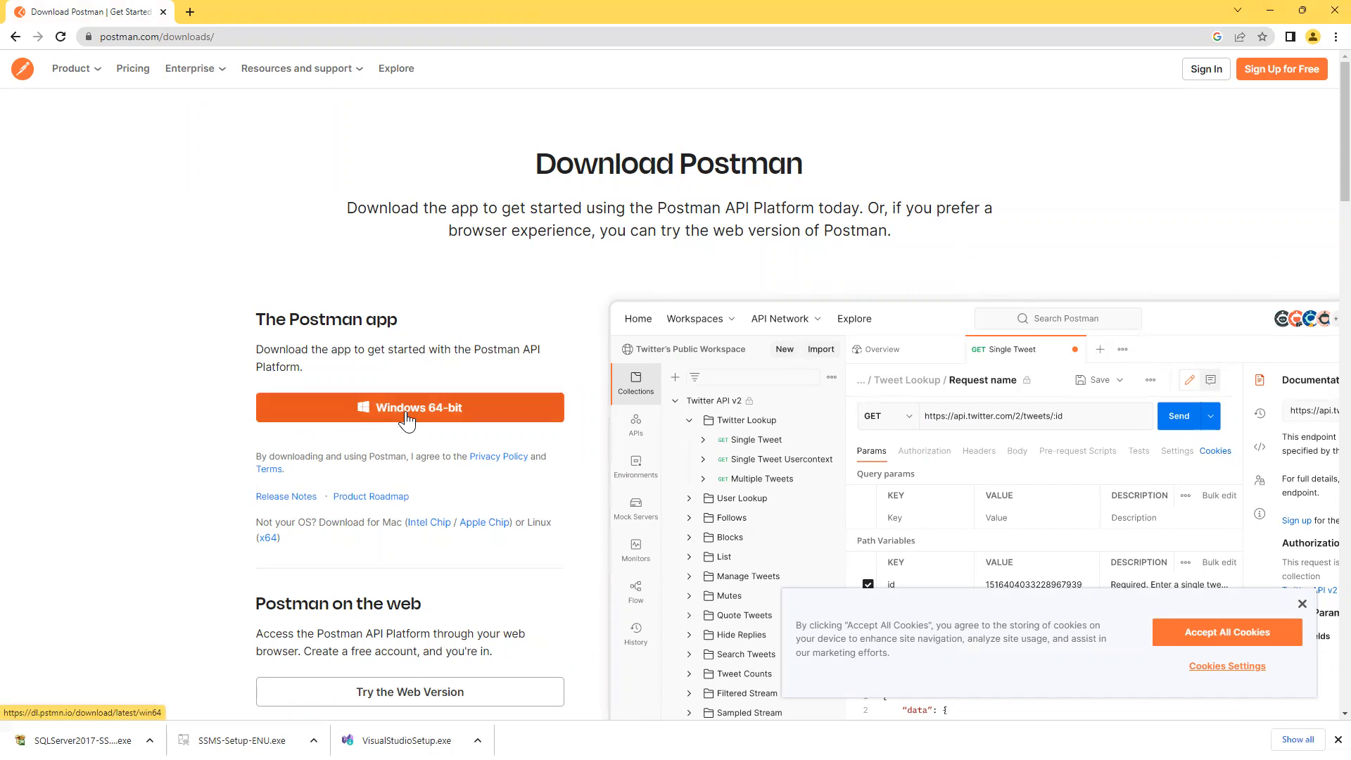
# Dismiss the Postman cookie notice and close Chrome's downloads bar.
pyautogui.click(1302, 604)
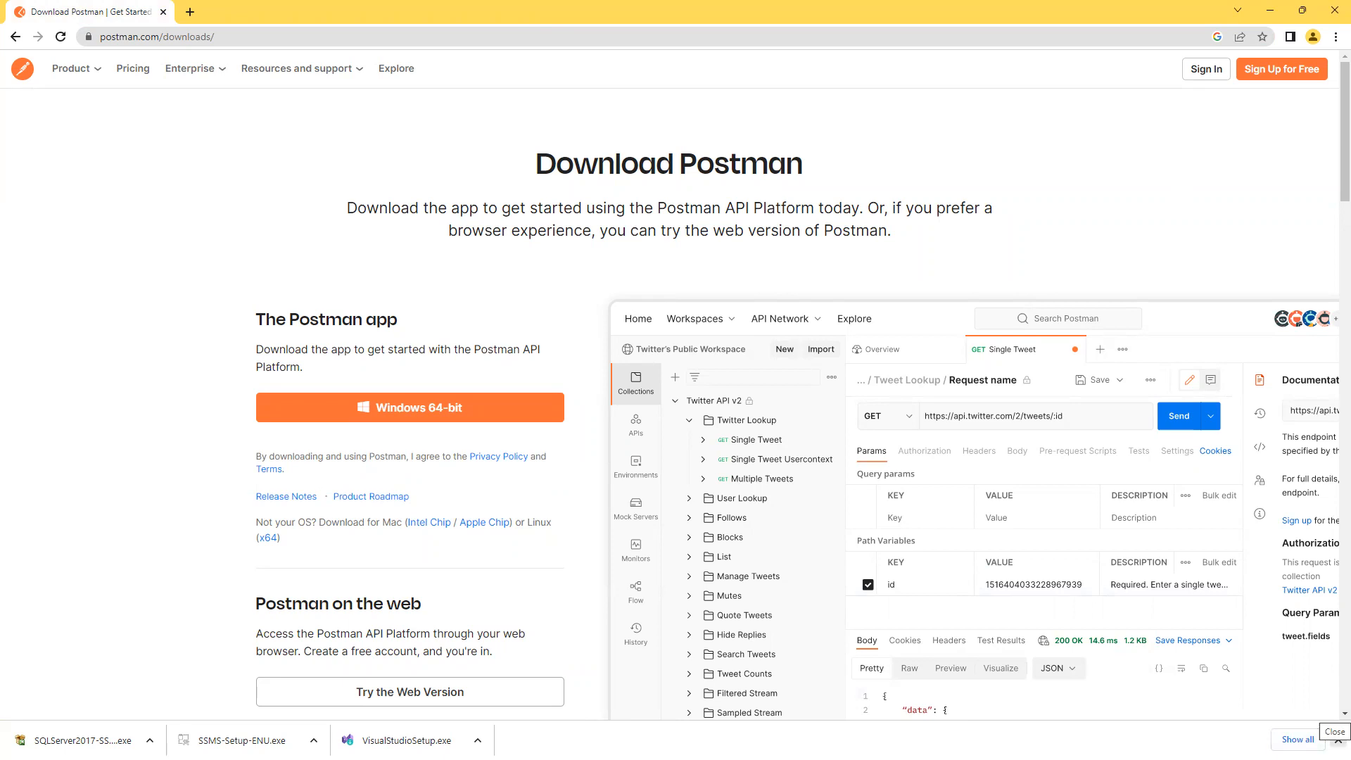
pyautogui.click(1338, 740)
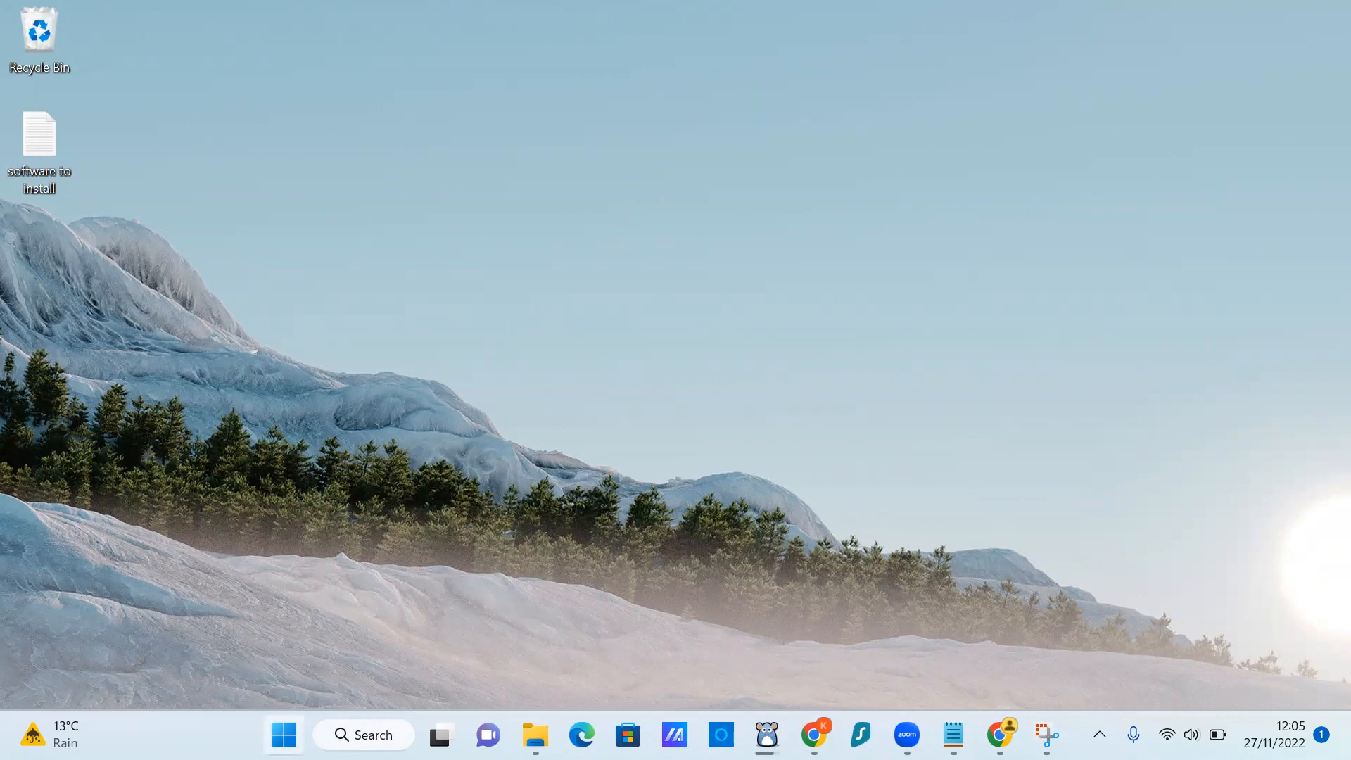
# In Start search, try the queries 'this', 'pc', 'computer' and 'this pc'.
pyautogui.click(284, 734)
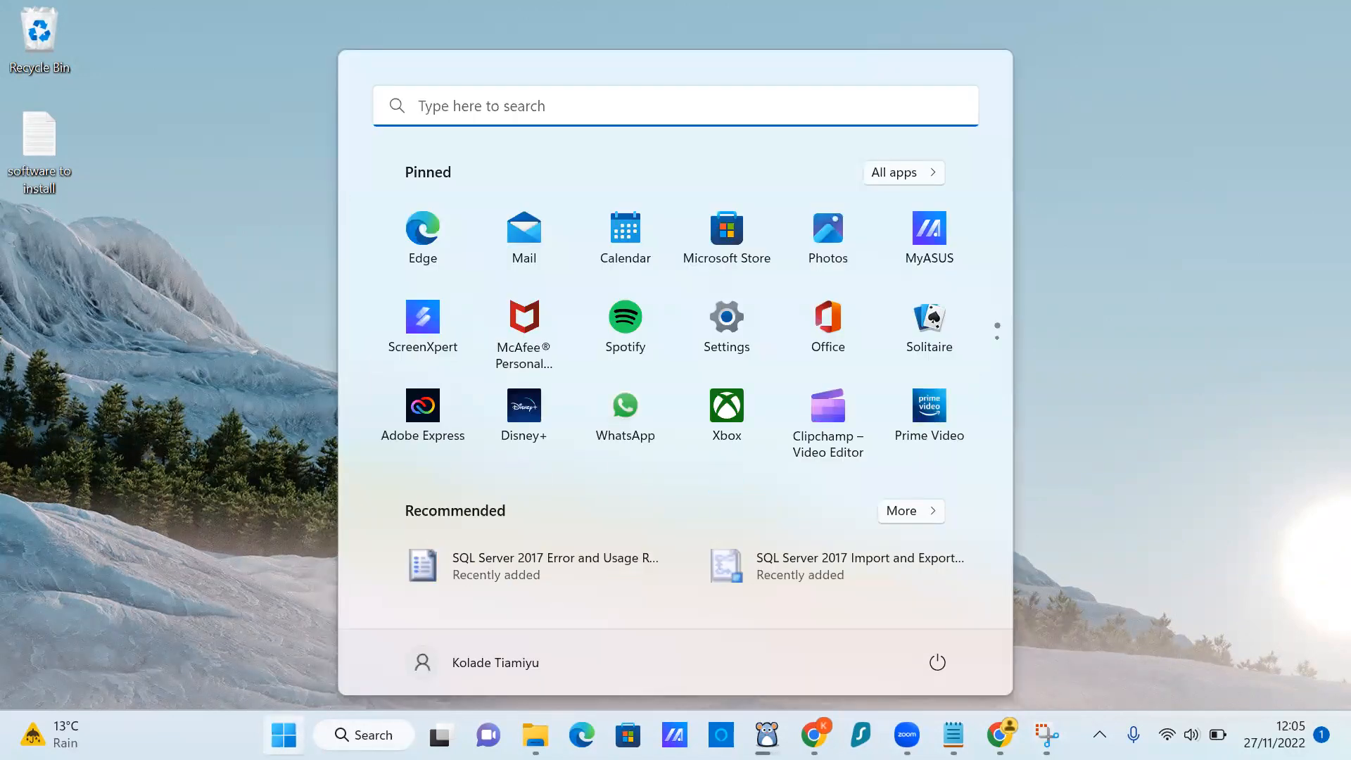
pyautogui.click(551, 102)
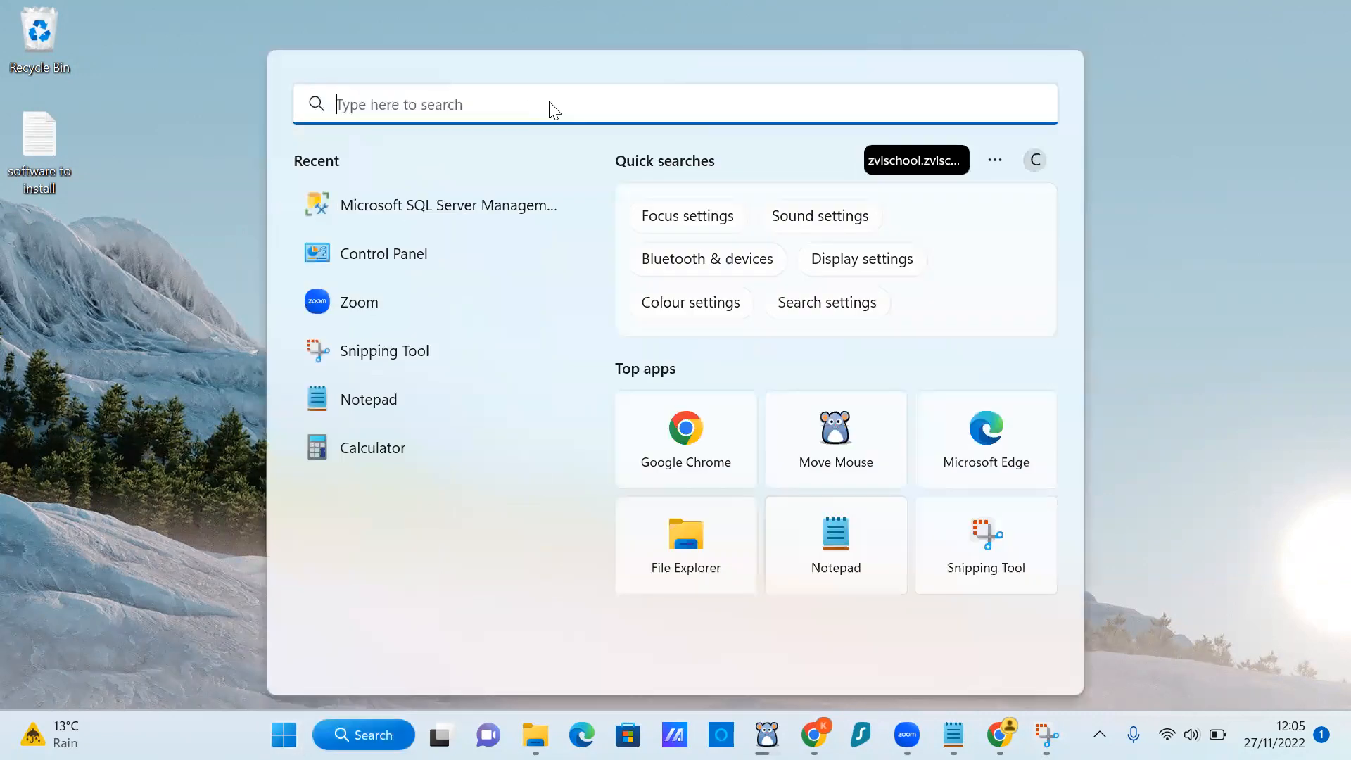
pyautogui.write('this')
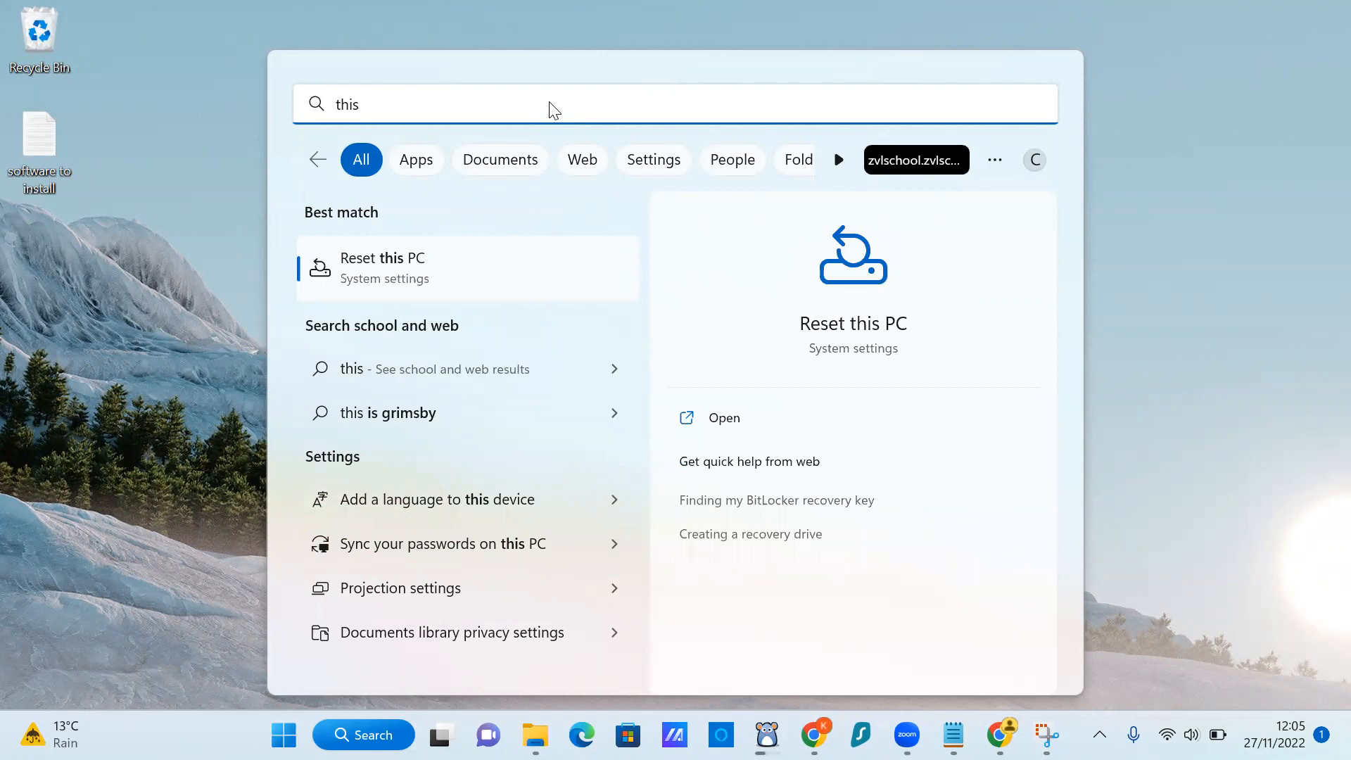
pyautogui.press('BackSpace')
pyautogui.press('BackSpace')
pyautogui.press('BackSpace')
pyautogui.press('BackSpace')
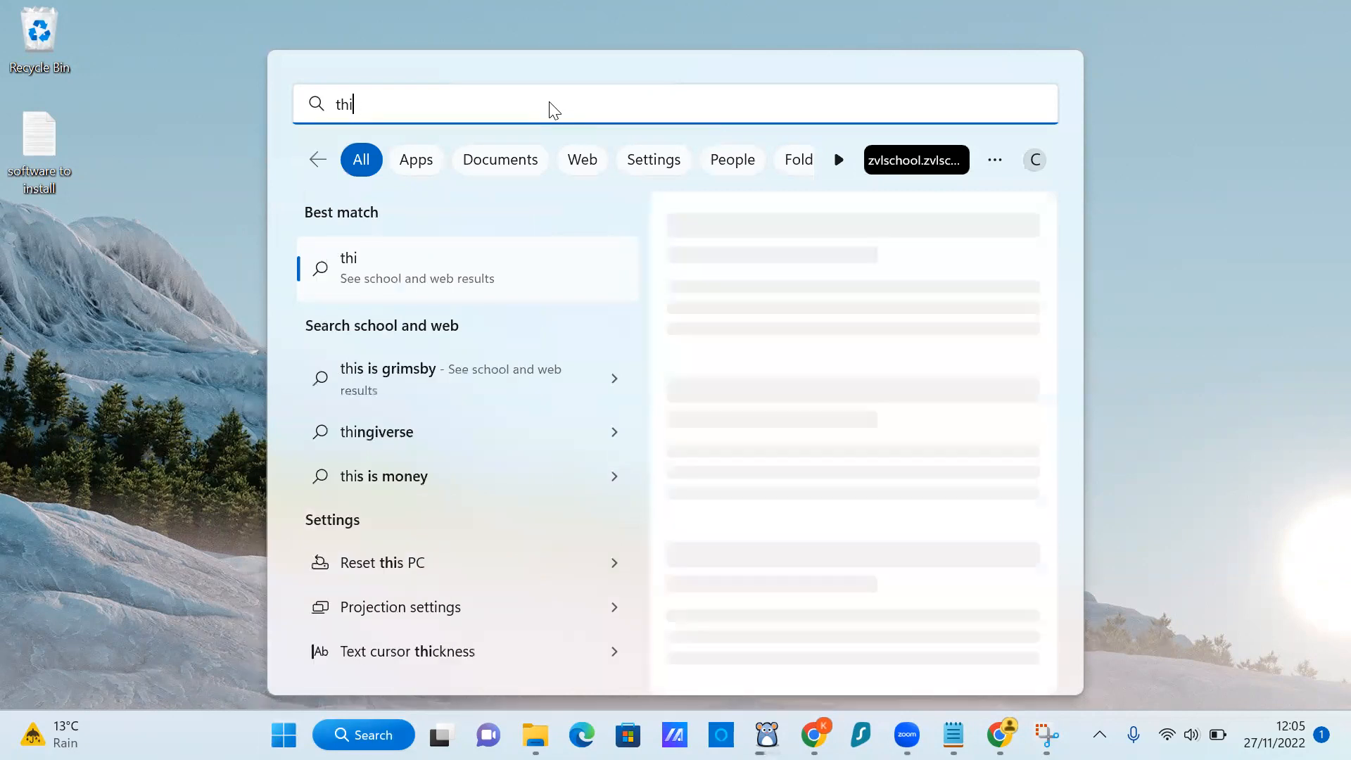
pyautogui.write('pc')
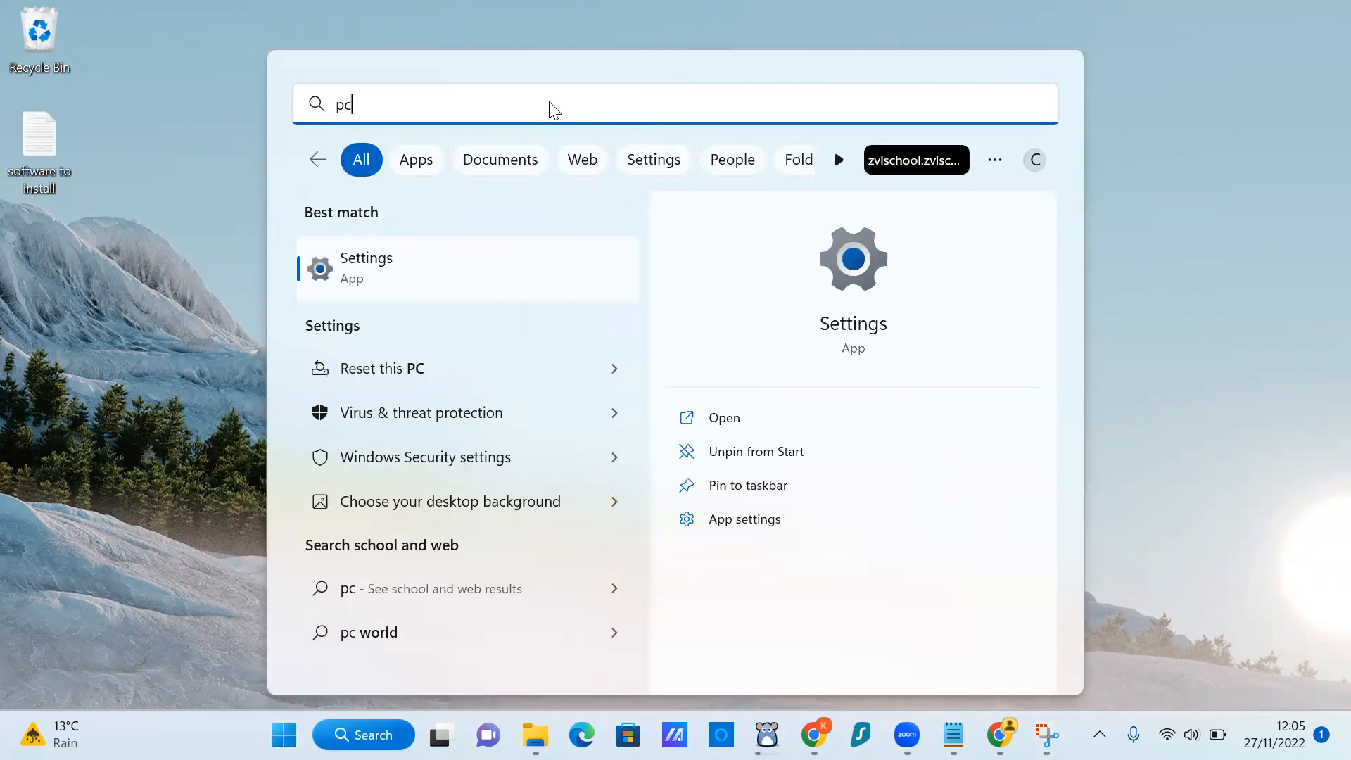
pyautogui.press('BackSpace')
pyautogui.press('BackSpace')
pyautogui.write('comp')
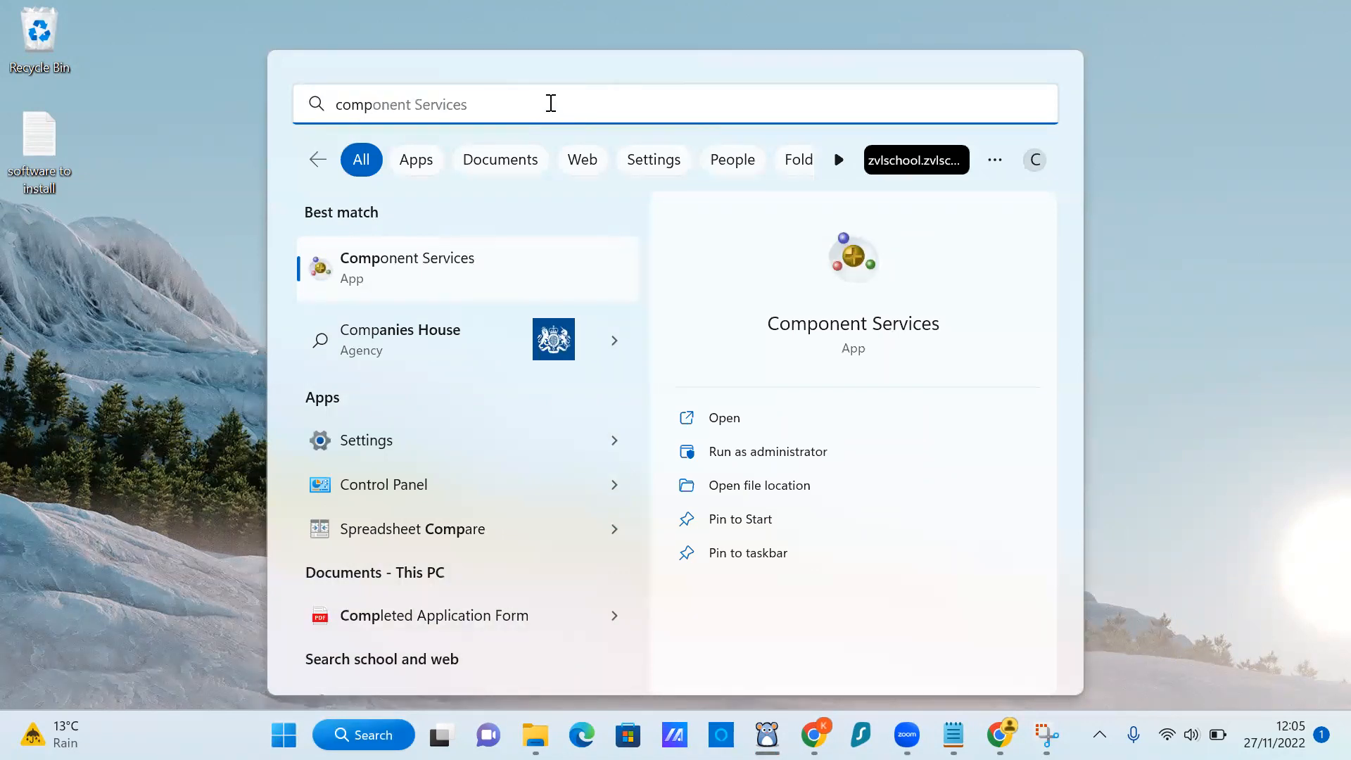
pyautogui.write('uter')
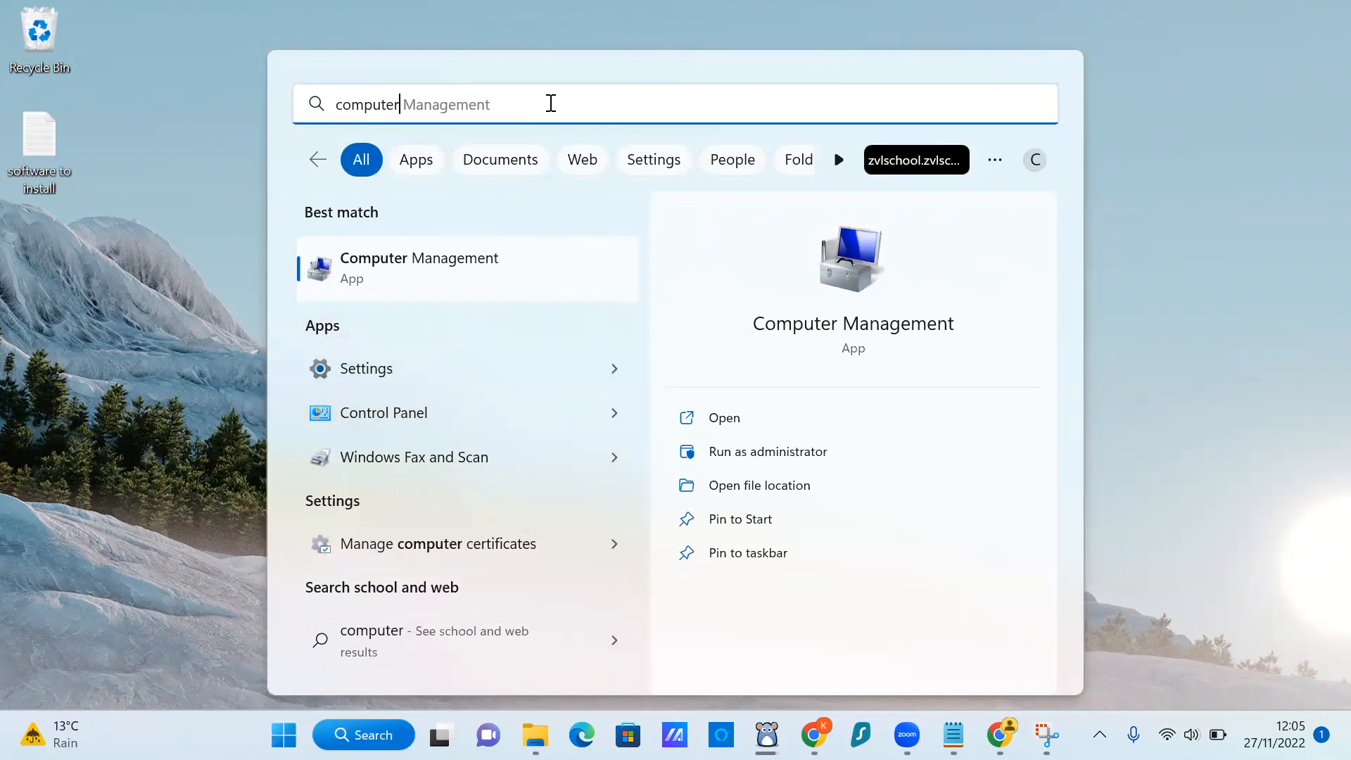
pyautogui.press('BackSpace')
pyautogui.press('BackSpace')
pyautogui.press('BackSpace')
pyautogui.press('BackSpace')
pyautogui.press('BackSpace')
pyautogui.press('BackSpace')
pyautogui.press('BackSpace')
pyautogui.press('BackSpace')
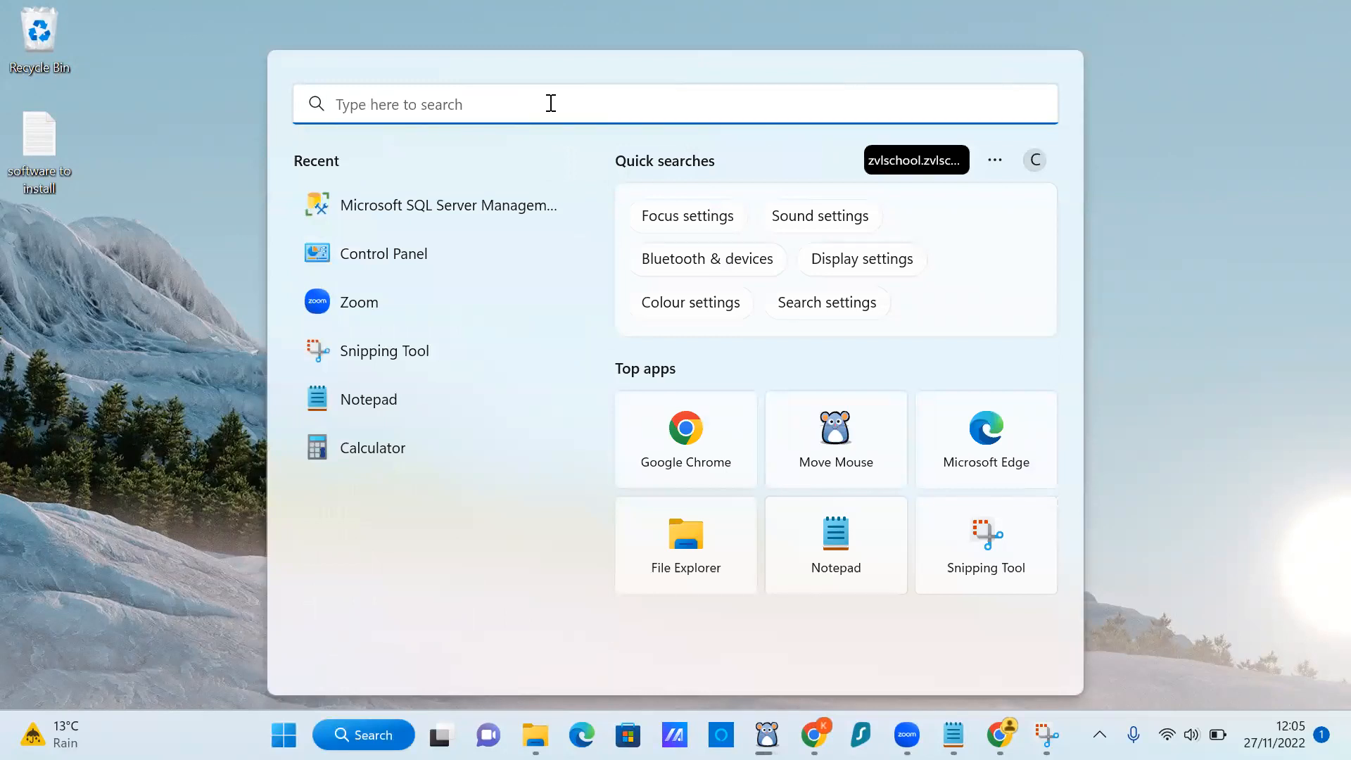
pyautogui.write('thi')
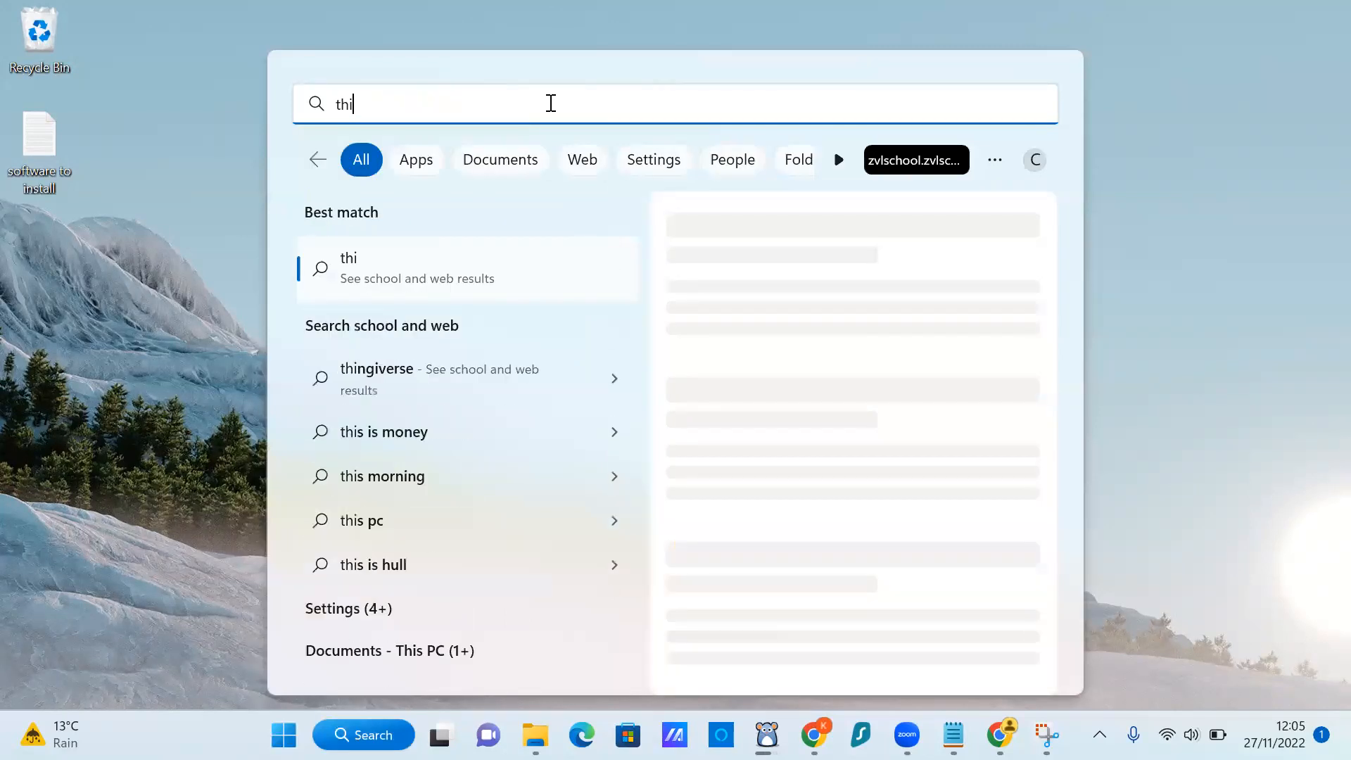
pyautogui.write('s pc')
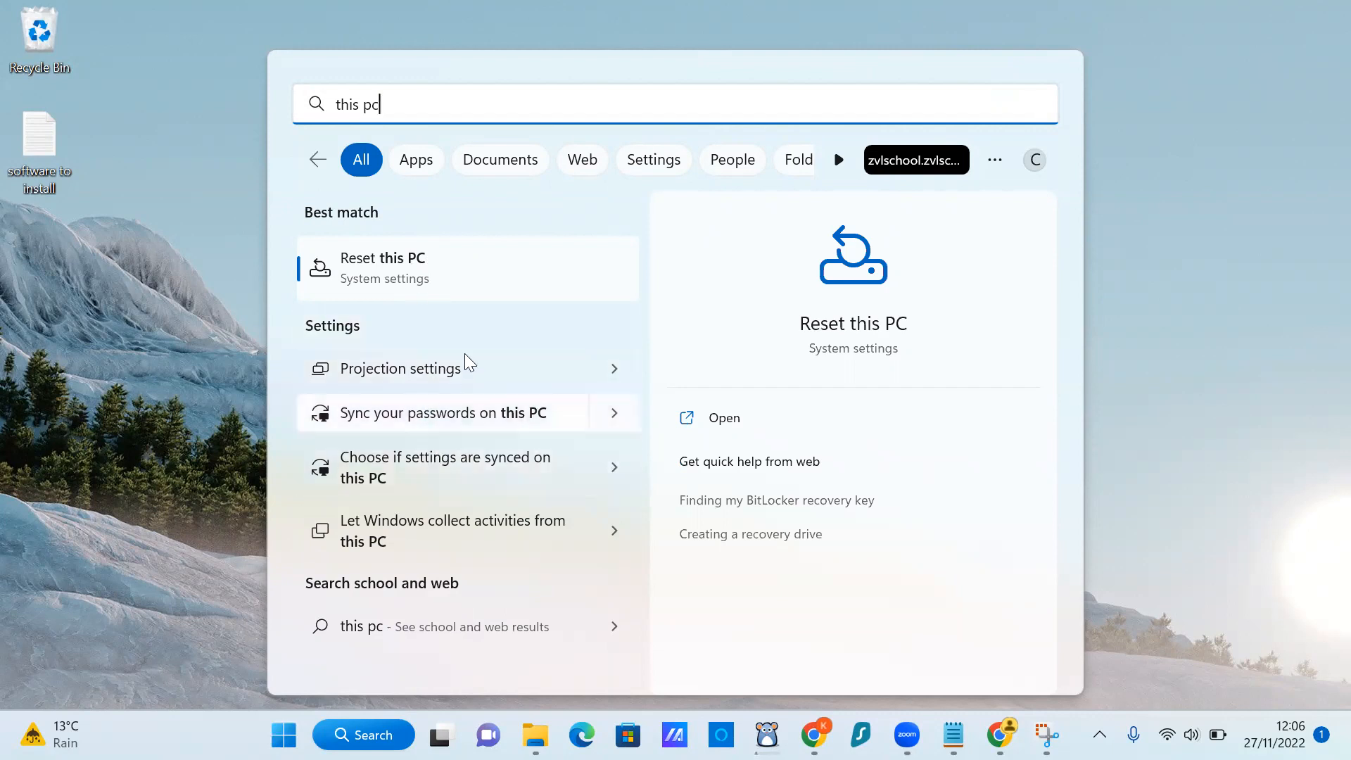
pyautogui.press('BackSpace')
pyautogui.press('BackSpace')
pyautogui.press('BackSpace')
pyautogui.press('BackSpace')
pyautogui.press('BackSpace')
pyautogui.press('BackSpace')
pyautogui.press('BackSpace')
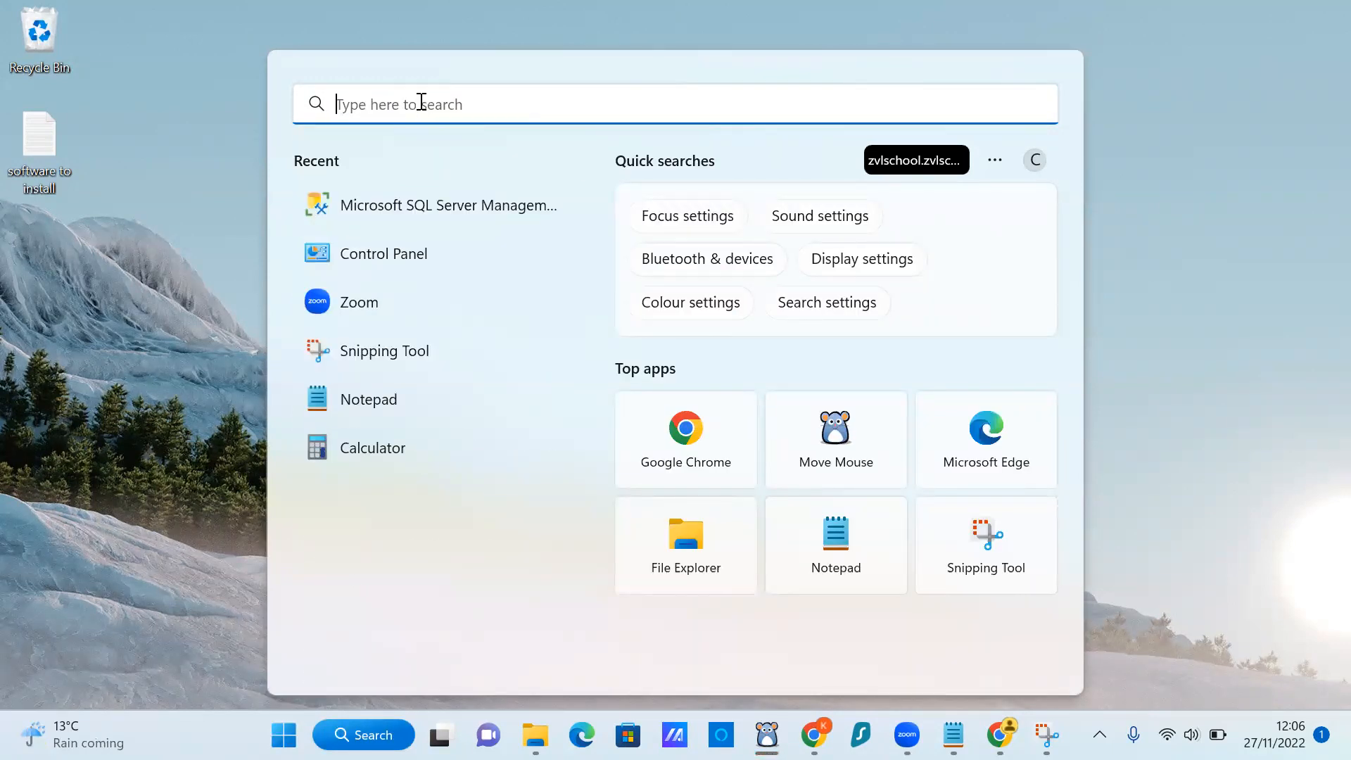
# Search 'compu' and launch Computer Management from the best match.
pyautogui.write('cino')
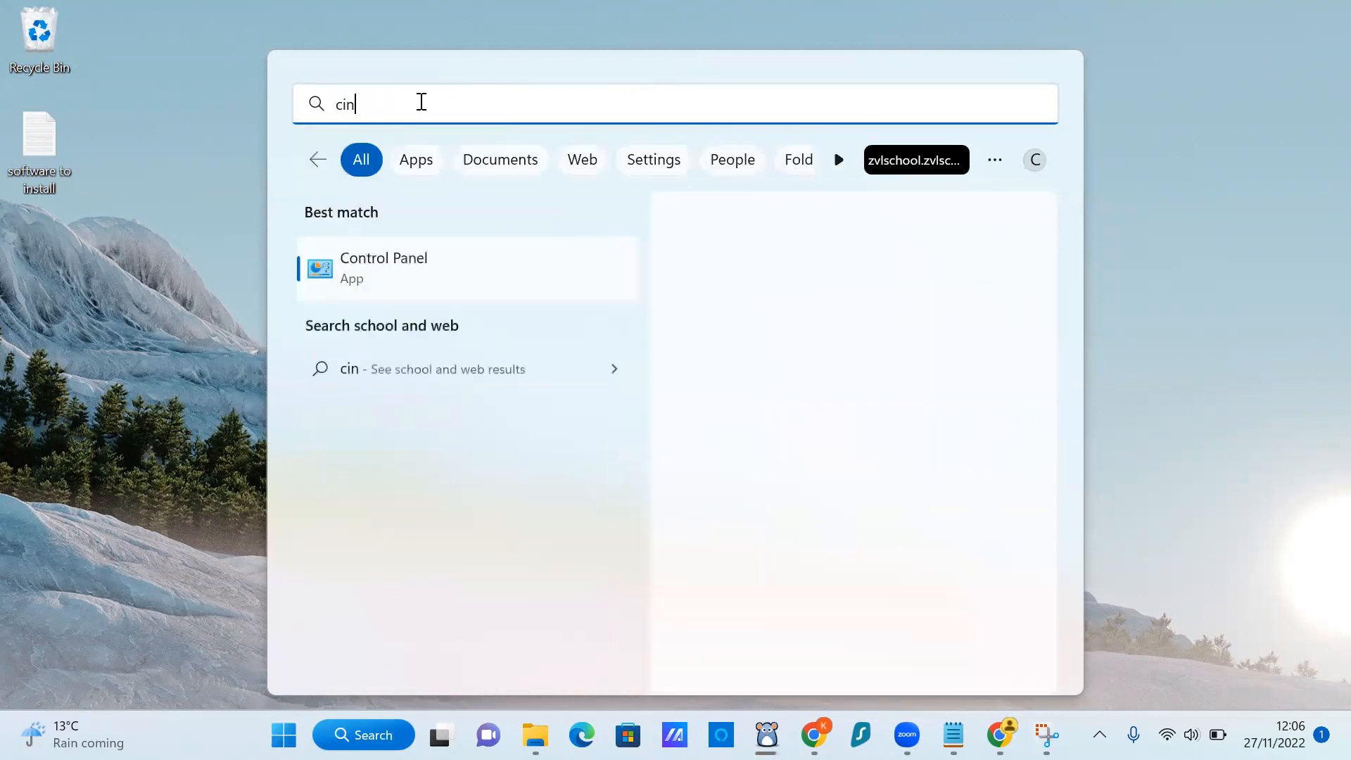
pyautogui.press('BackSpace')
pyautogui.press('BackSpace')
pyautogui.press('BackSpace')
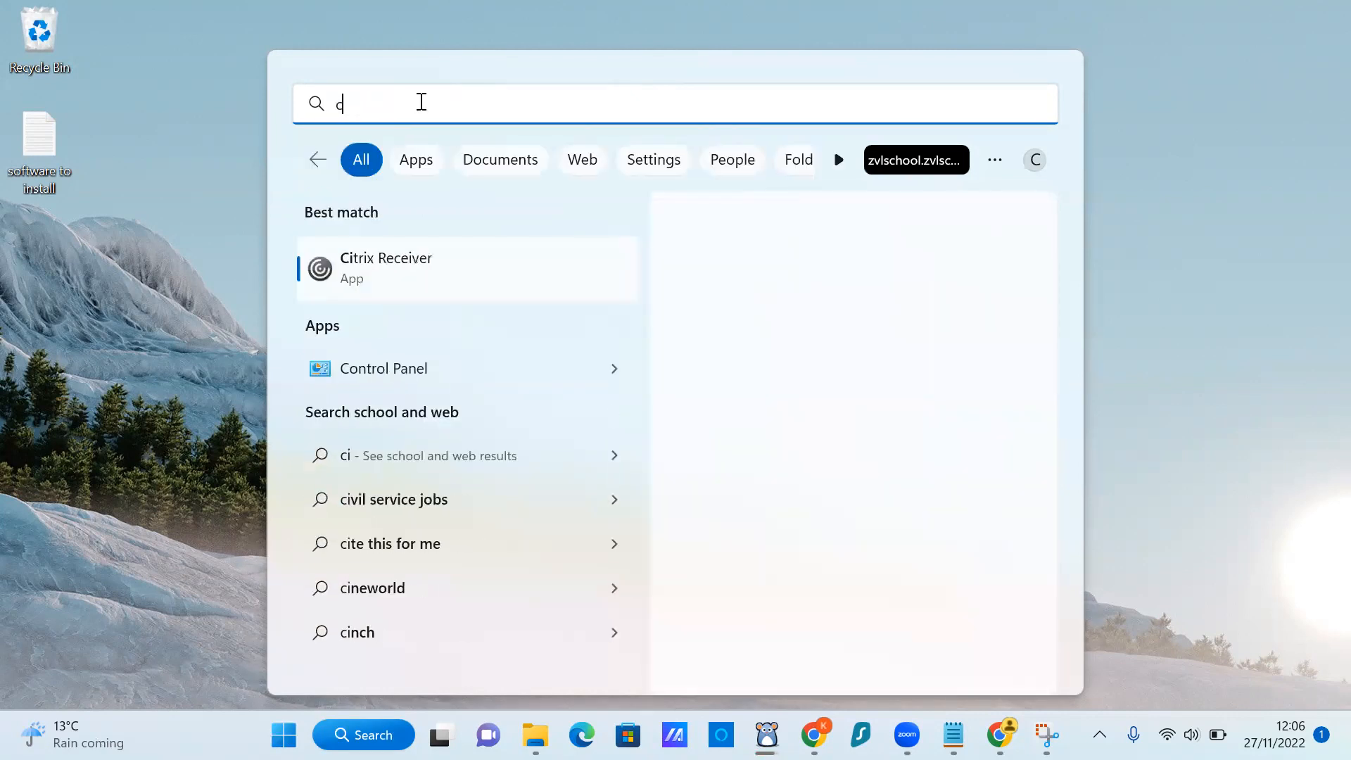
pyautogui.write('ompu')
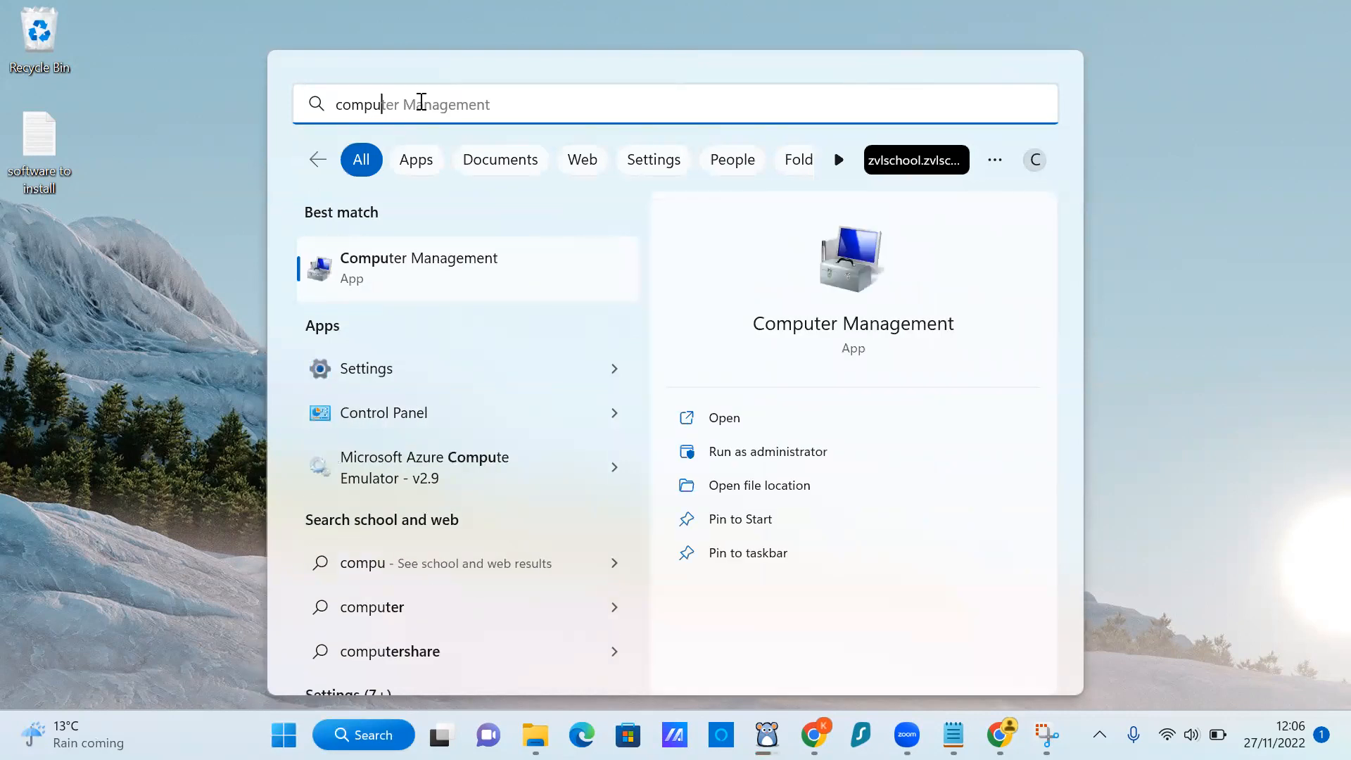
pyautogui.click(390, 262)
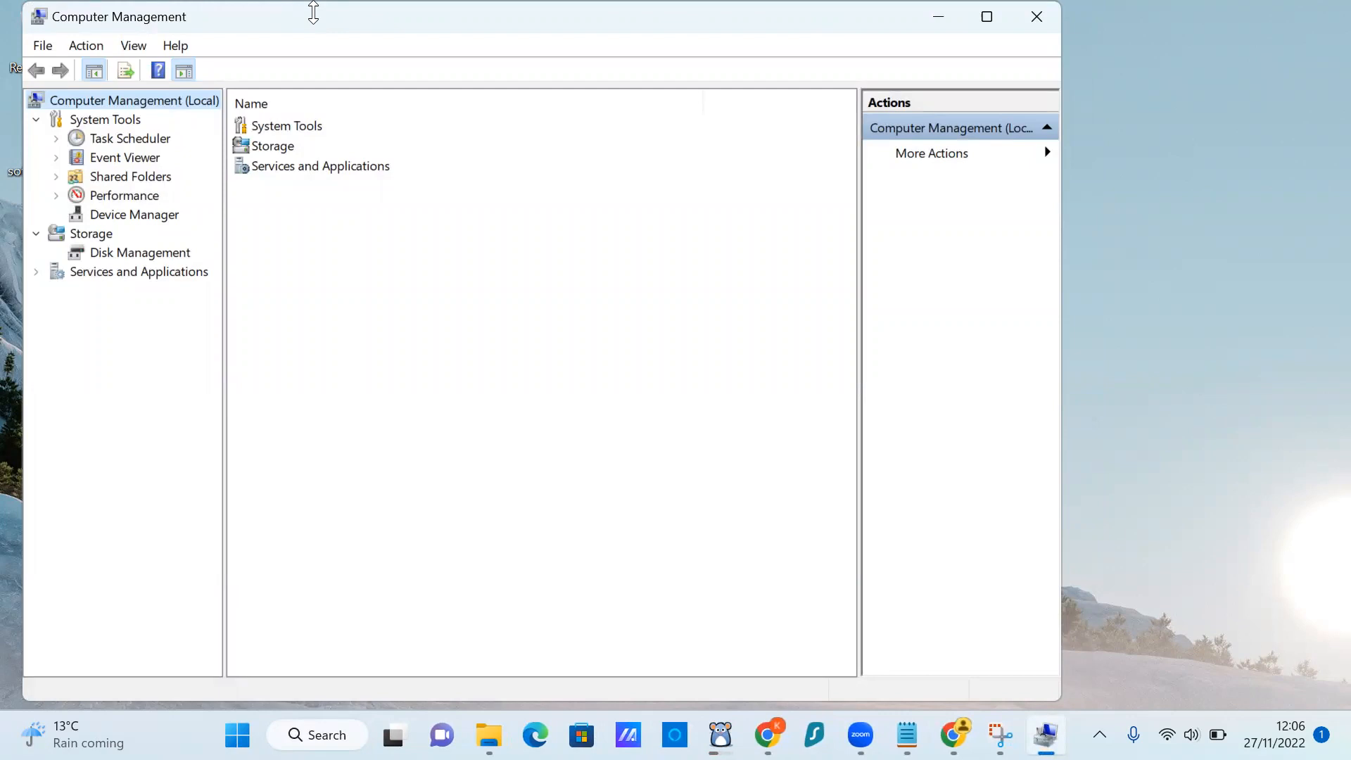
# Close Computer Management with Alt+F4 and bring up the Start menu.
pyautogui.hotkey('alt', 'F4')
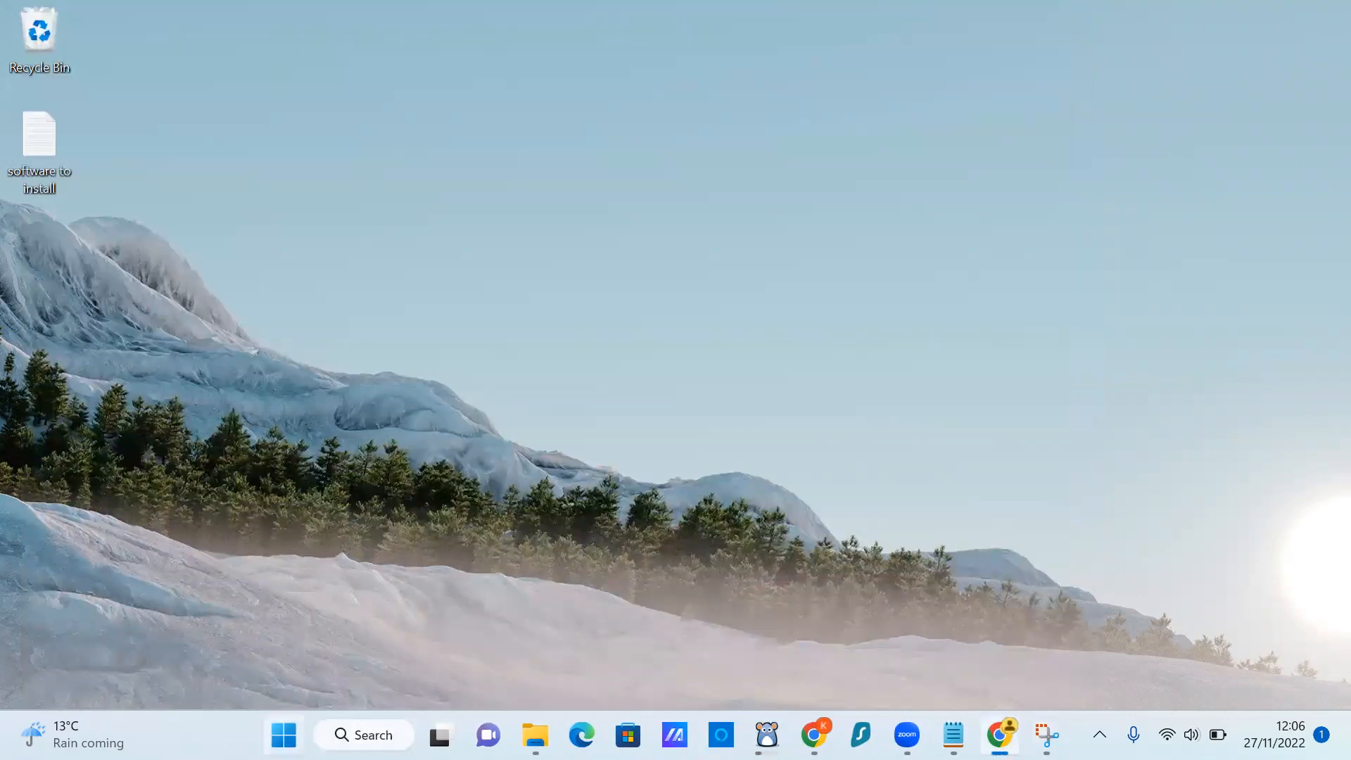
pyautogui.press('super')
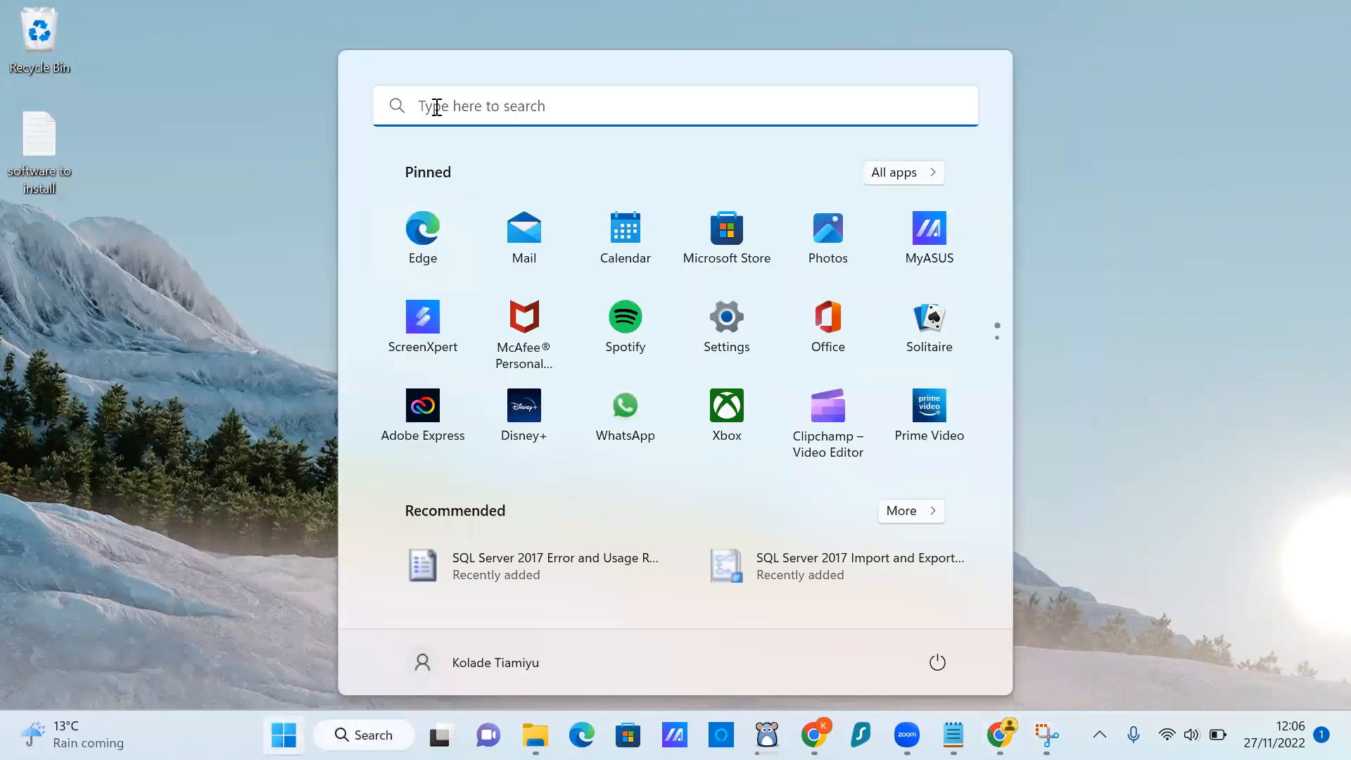
# Search 'properties' to open the System About page and widen the Settings window.
pyautogui.click(436, 106)
pyautogui.write('p')
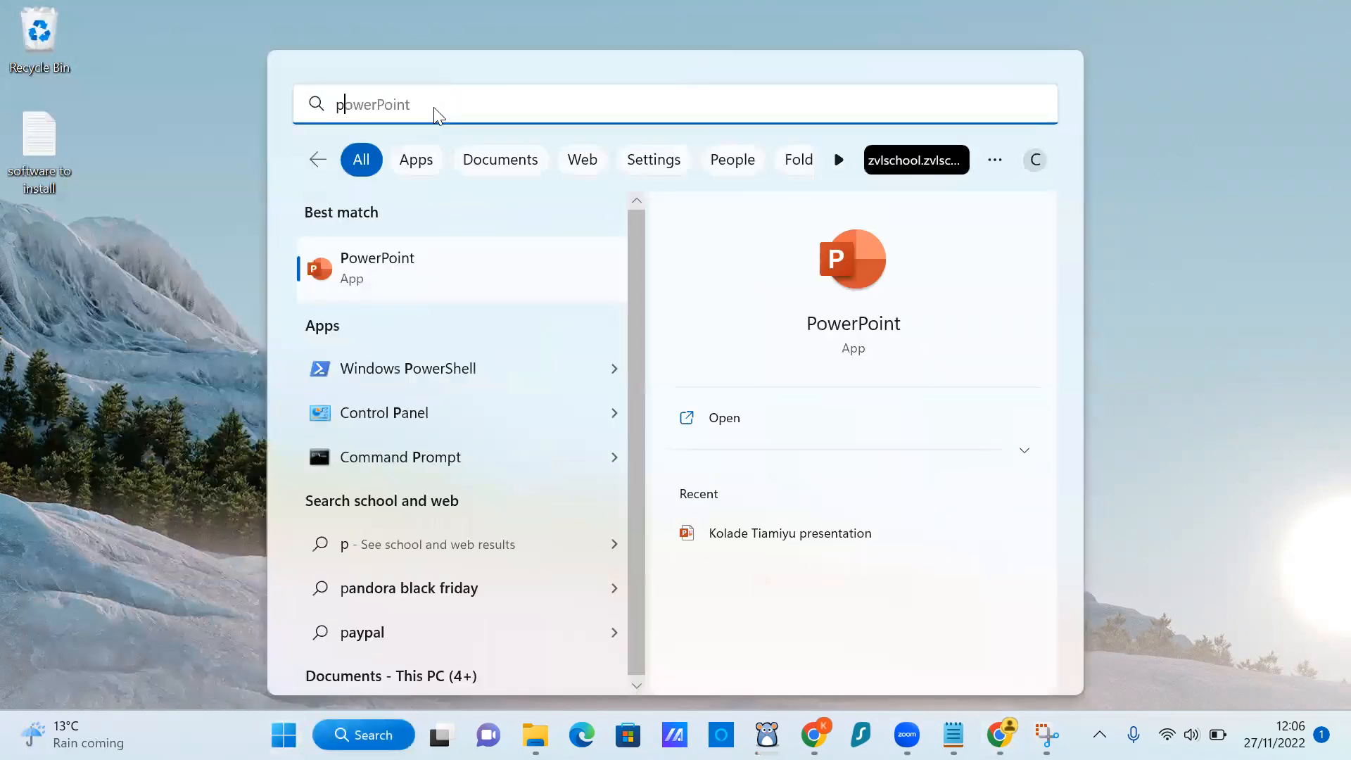
pyautogui.write('roperties')
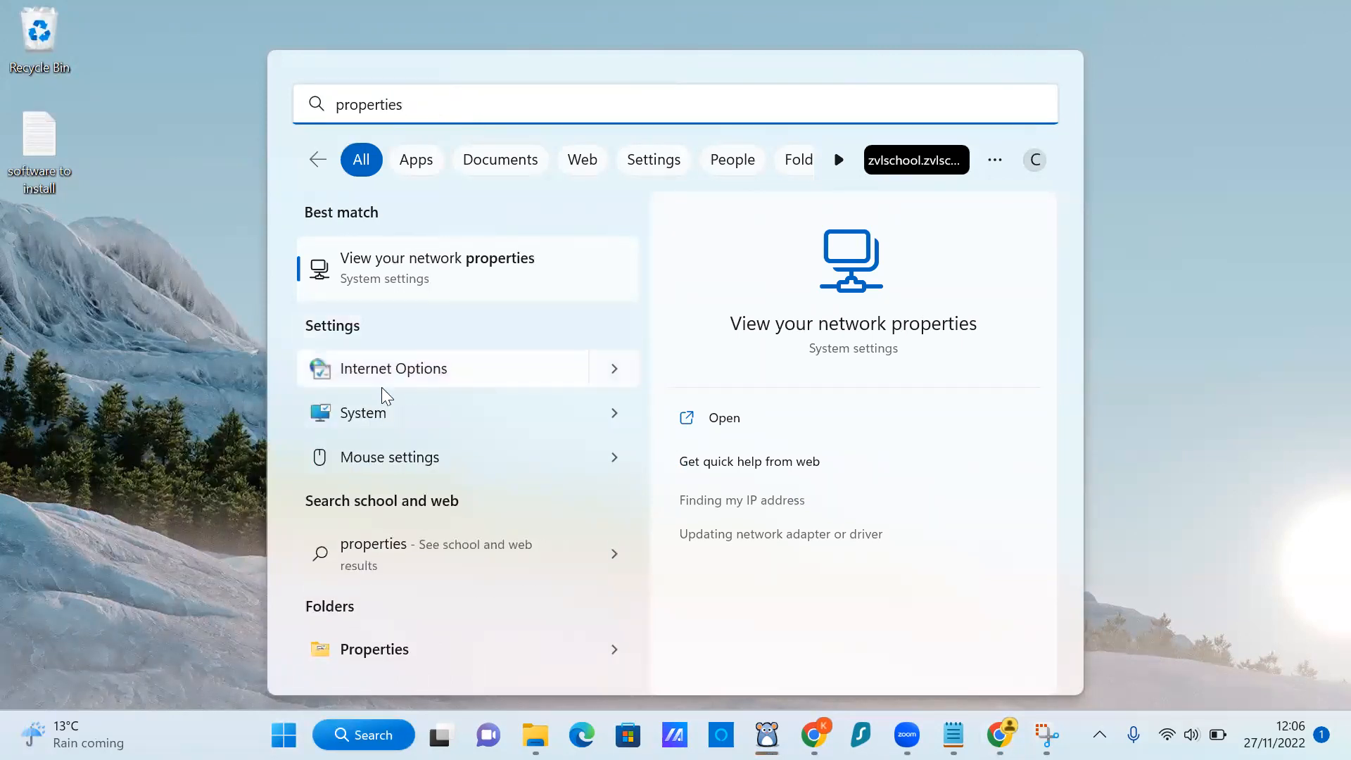
pyautogui.click(620, 416)
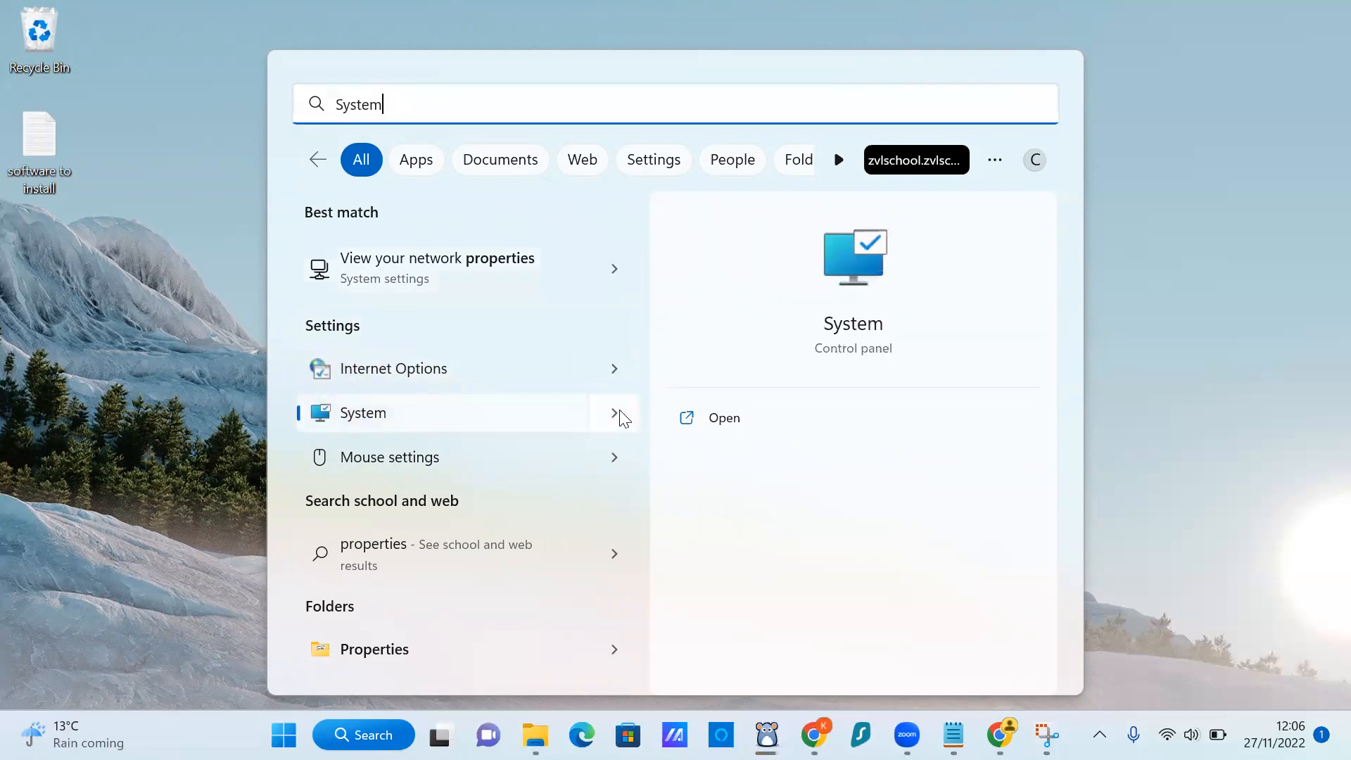
pyautogui.click(723, 420)
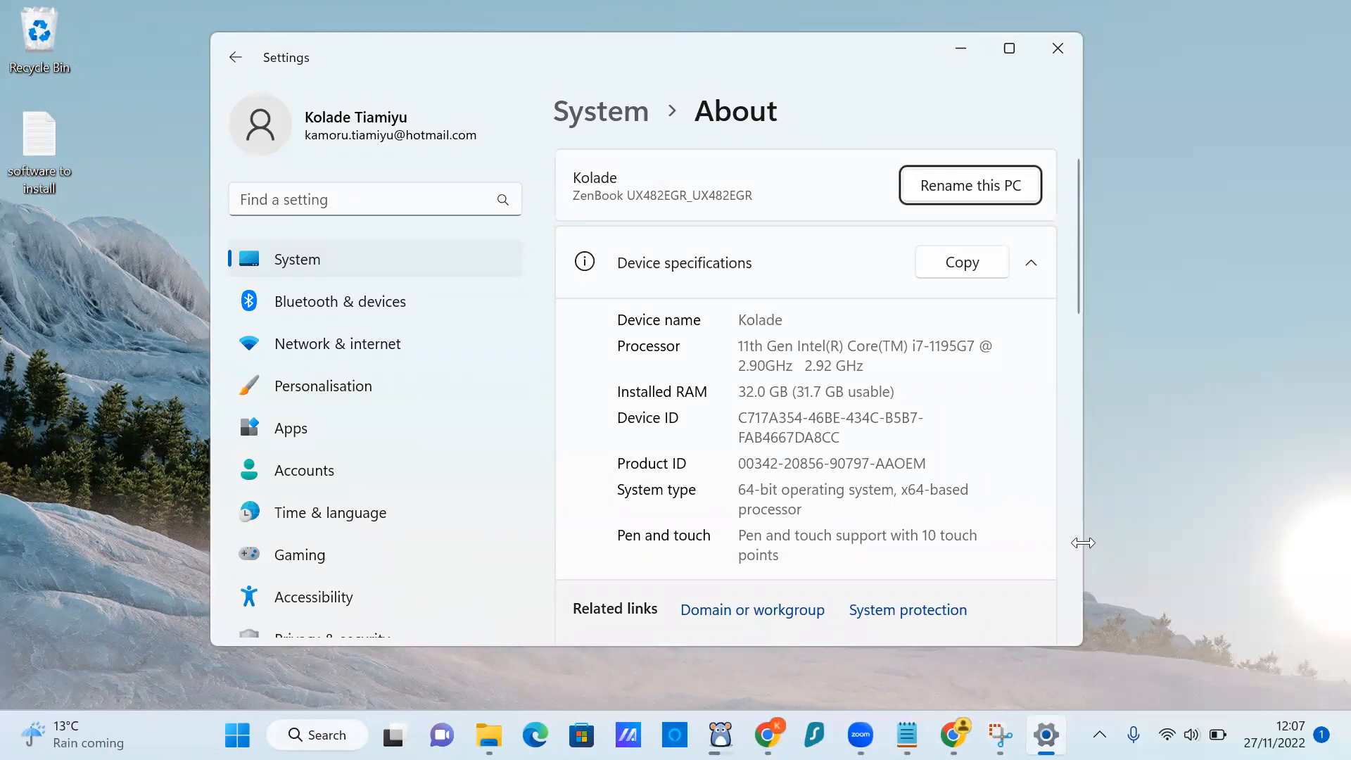
pyautogui.moveTo(1082, 542); pyautogui.dragTo(1295, 543)
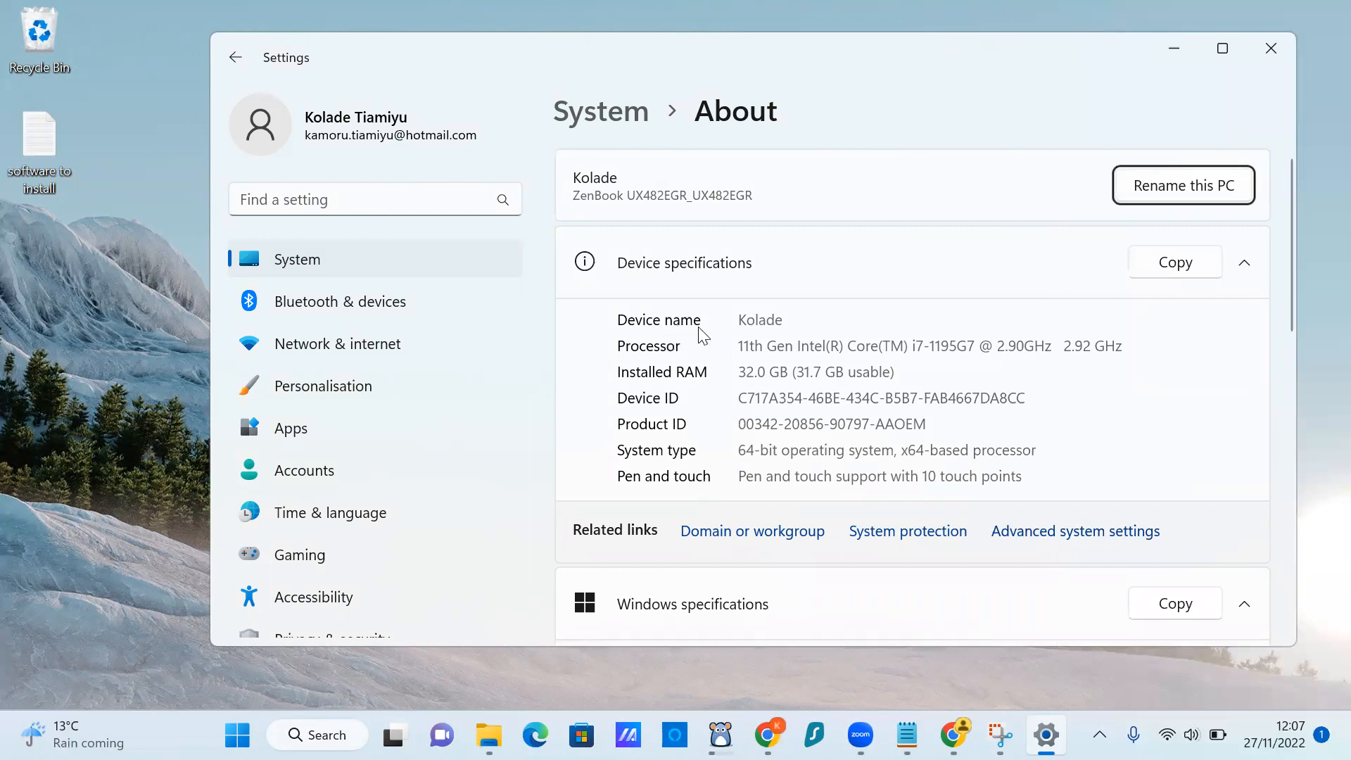
# Highlight the device name, 32.0 GB installed RAM and 64-bit system type values.
pyautogui.moveTo(739, 318); pyautogui.dragTo(807, 316)
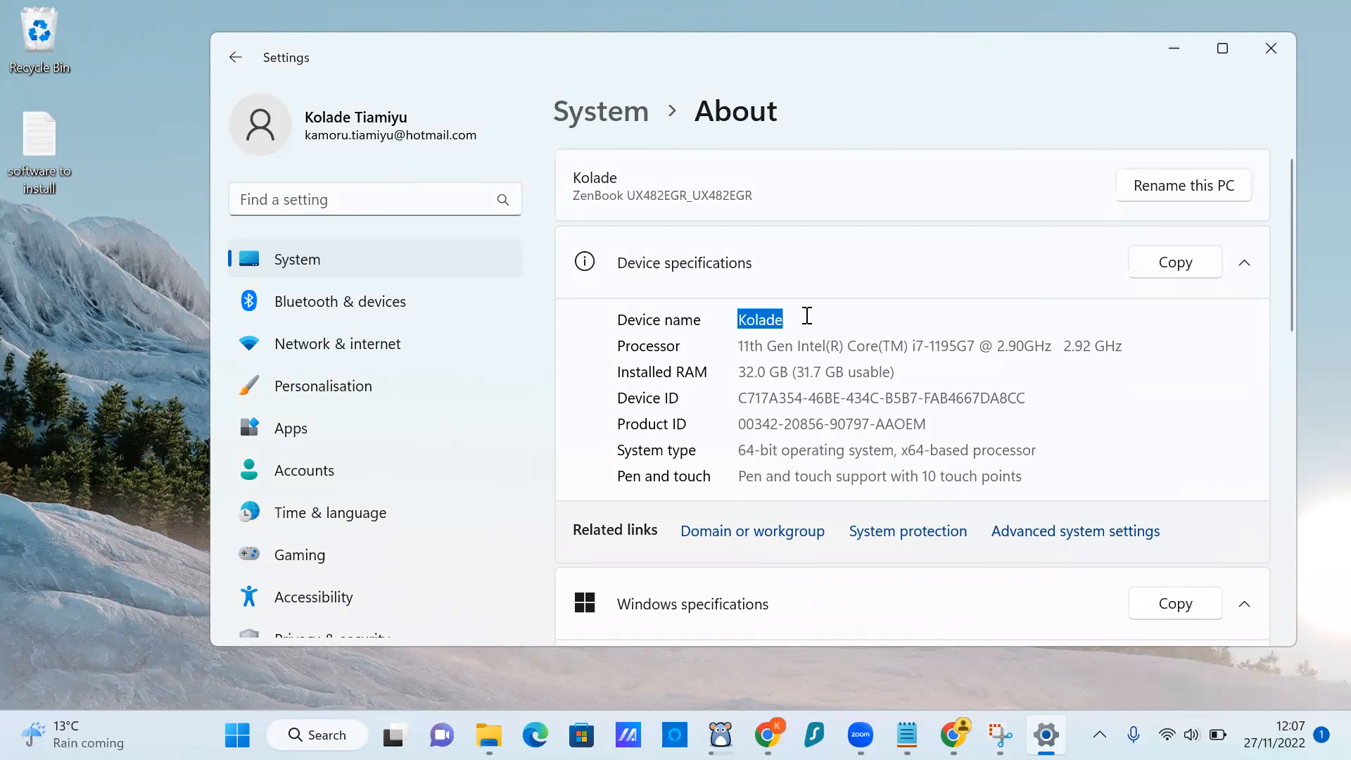
pyautogui.click(807, 315)
pyautogui.moveTo(738, 373); pyautogui.dragTo(884, 370)
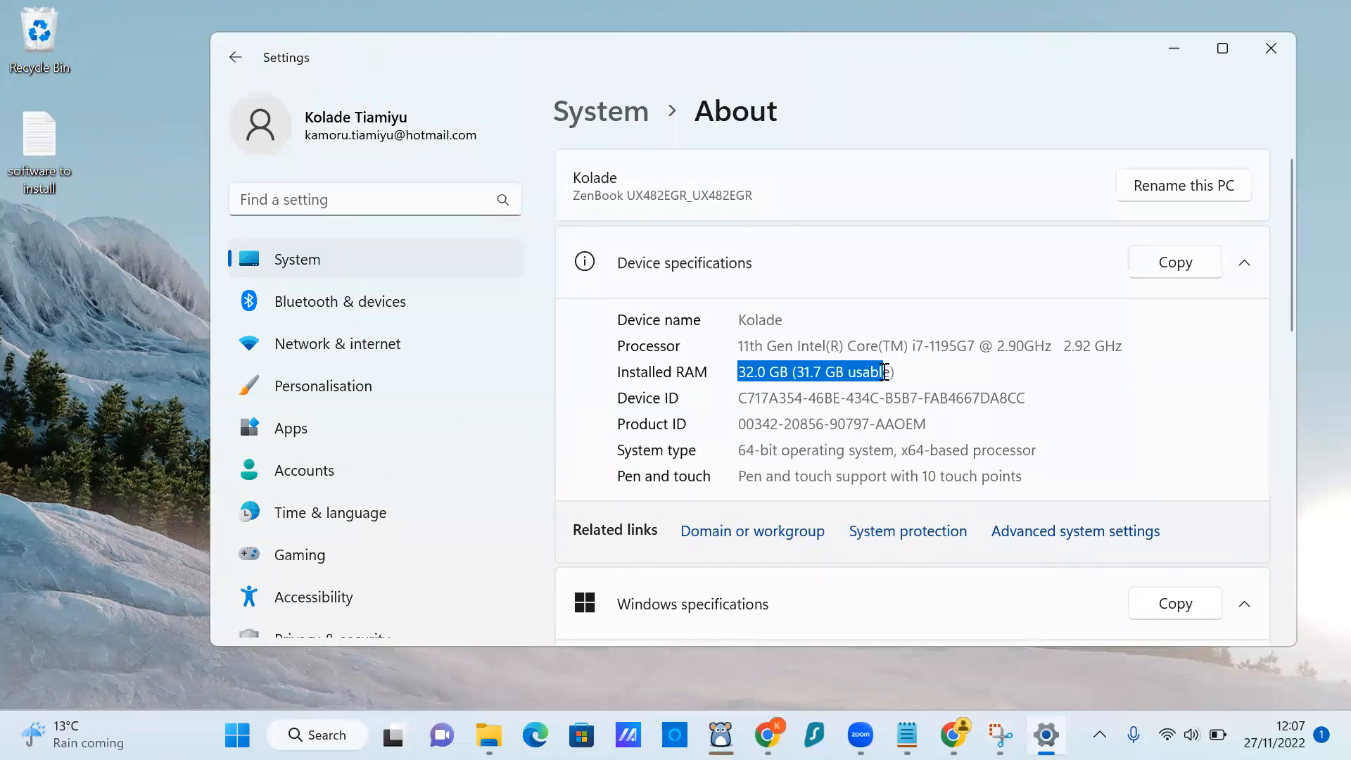
pyautogui.click(910, 369)
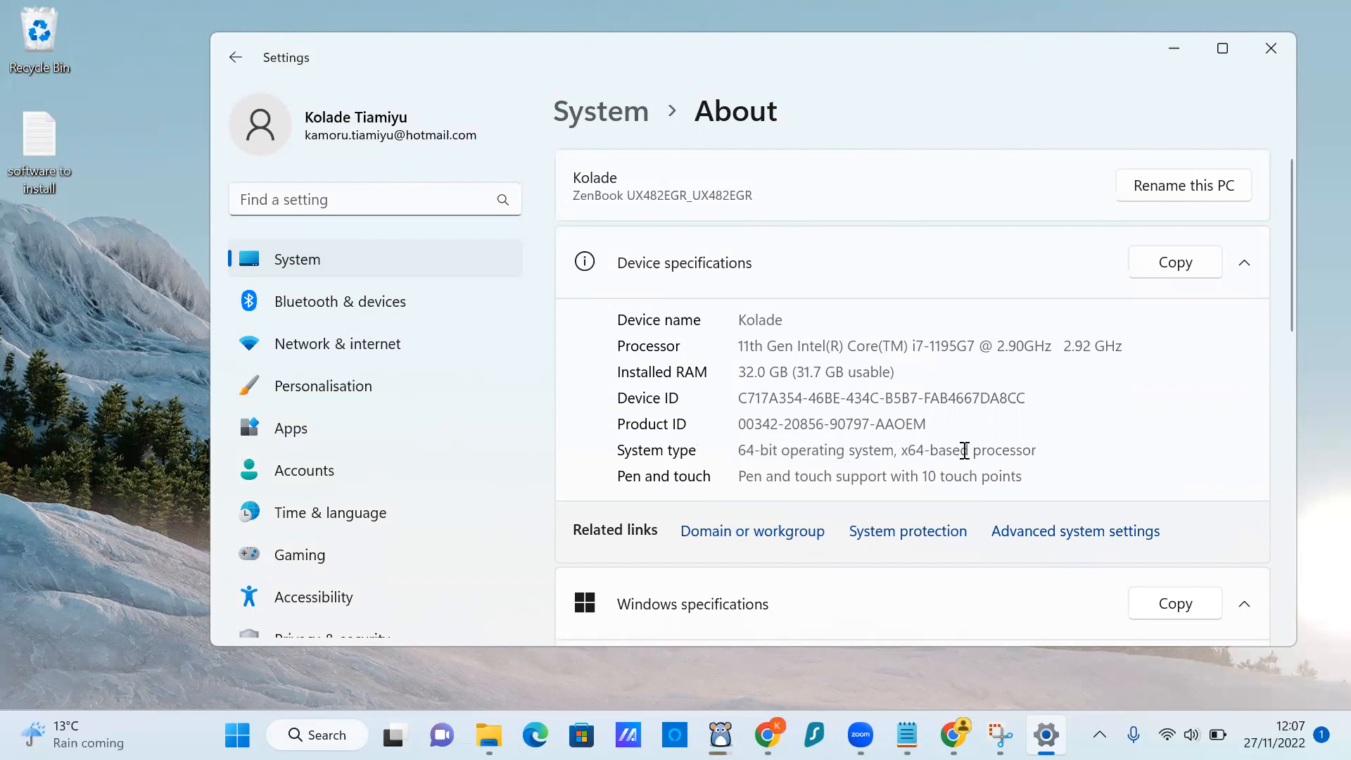
pyautogui.moveTo(1044, 446); pyautogui.dragTo(726, 450)
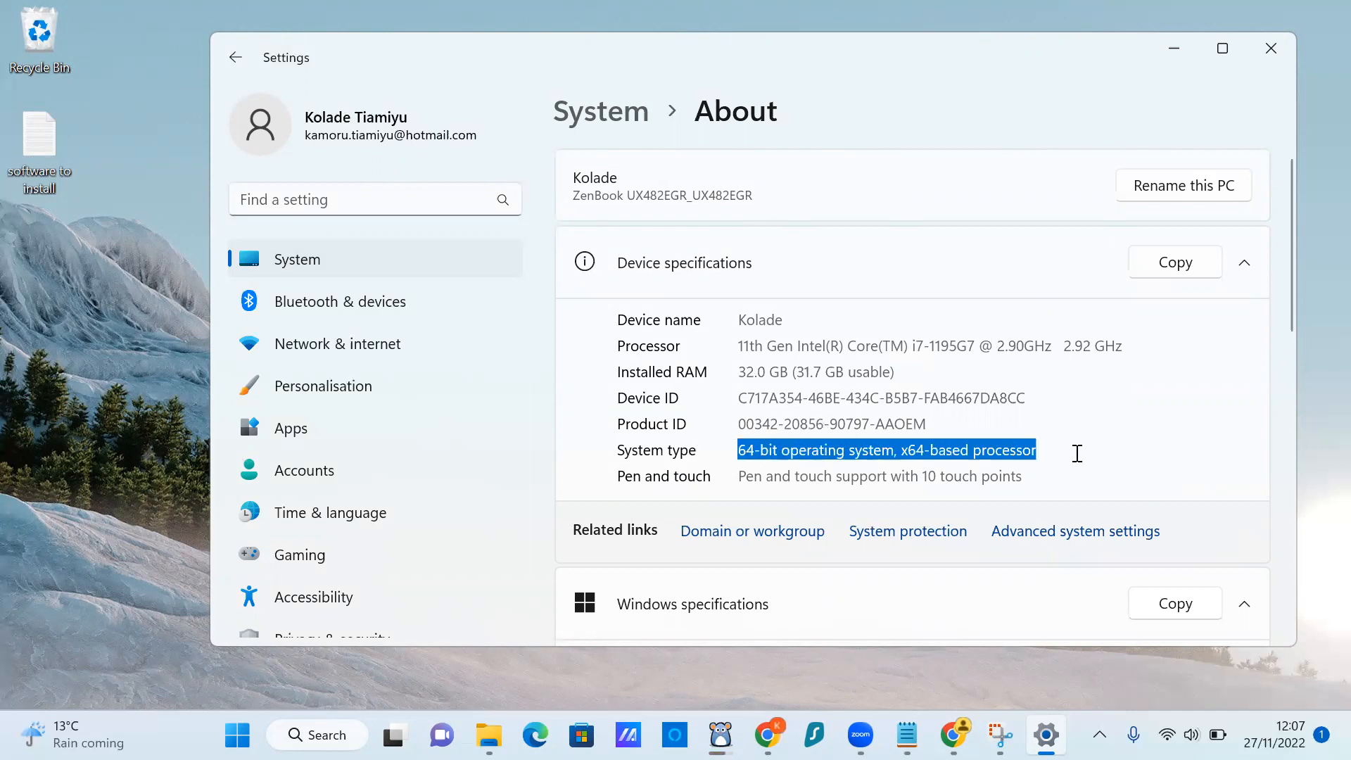
pyautogui.click(1076, 443)
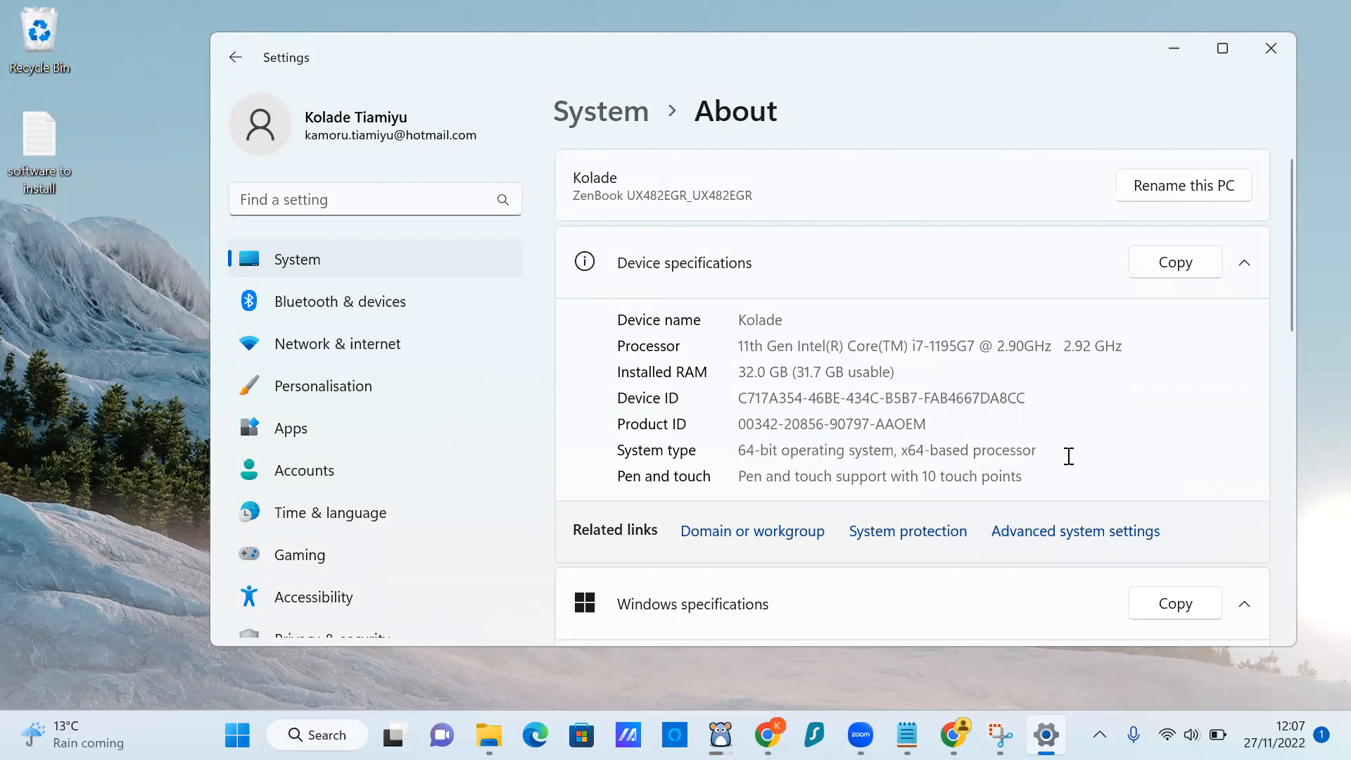
pyautogui.moveTo(1049, 452); pyautogui.dragTo(729, 454)
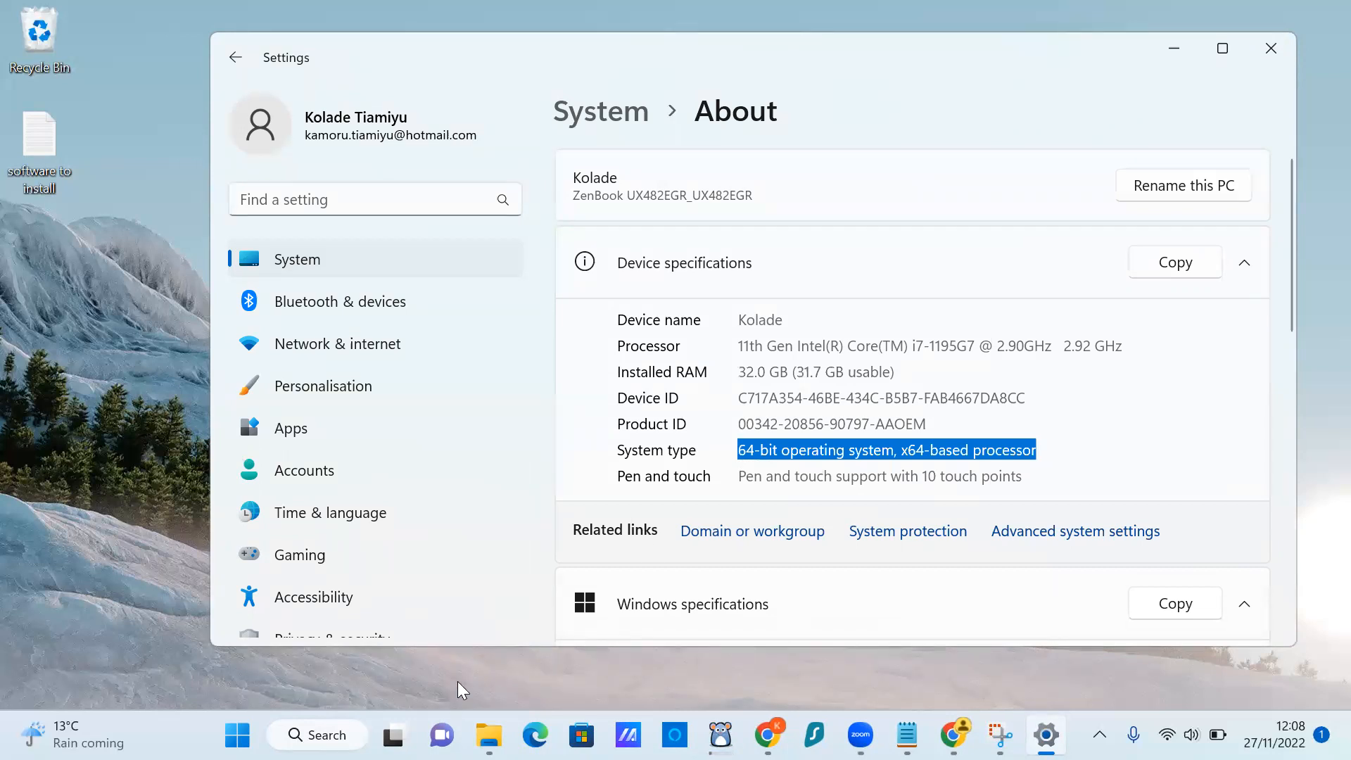
# Search Start for 'this pc', then dismiss the search to return to Settings.
pyautogui.click(237, 735)
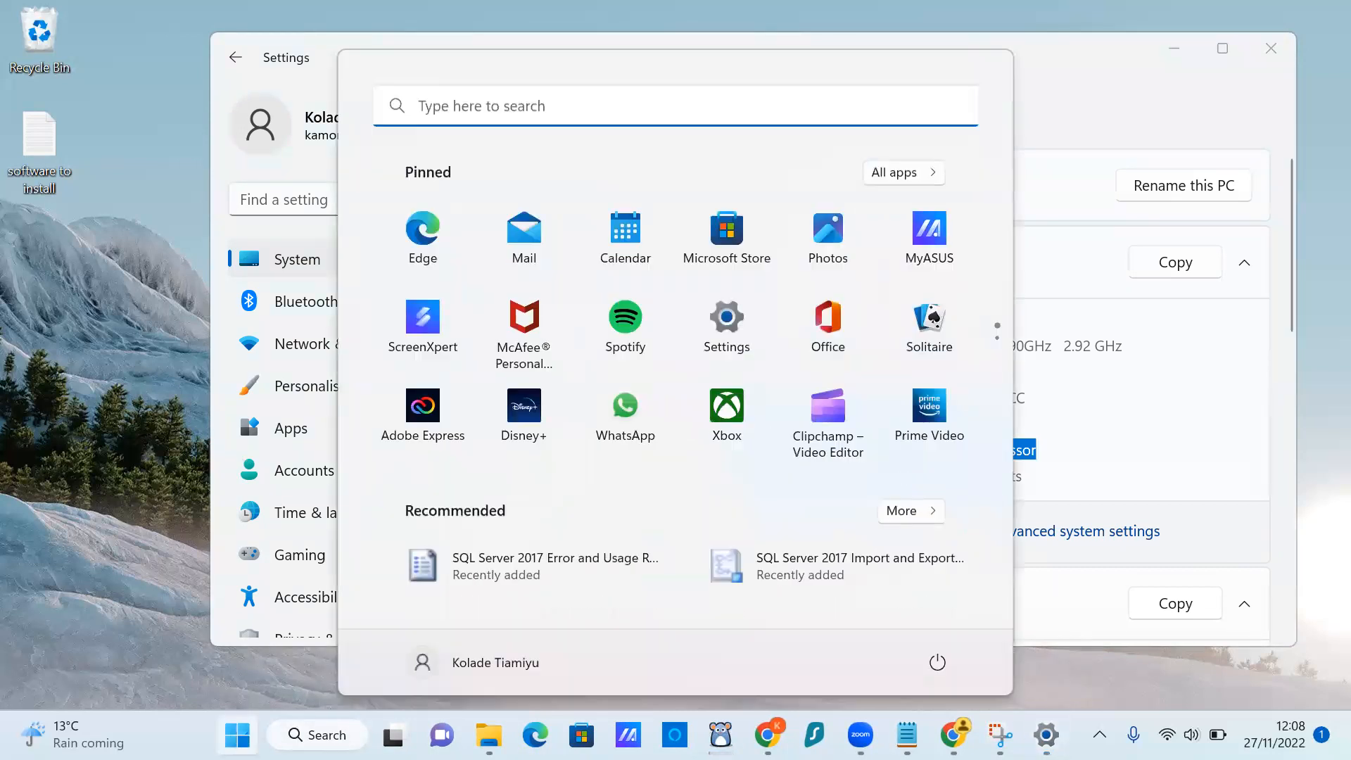
pyautogui.click(465, 115)
pyautogui.write('thi')
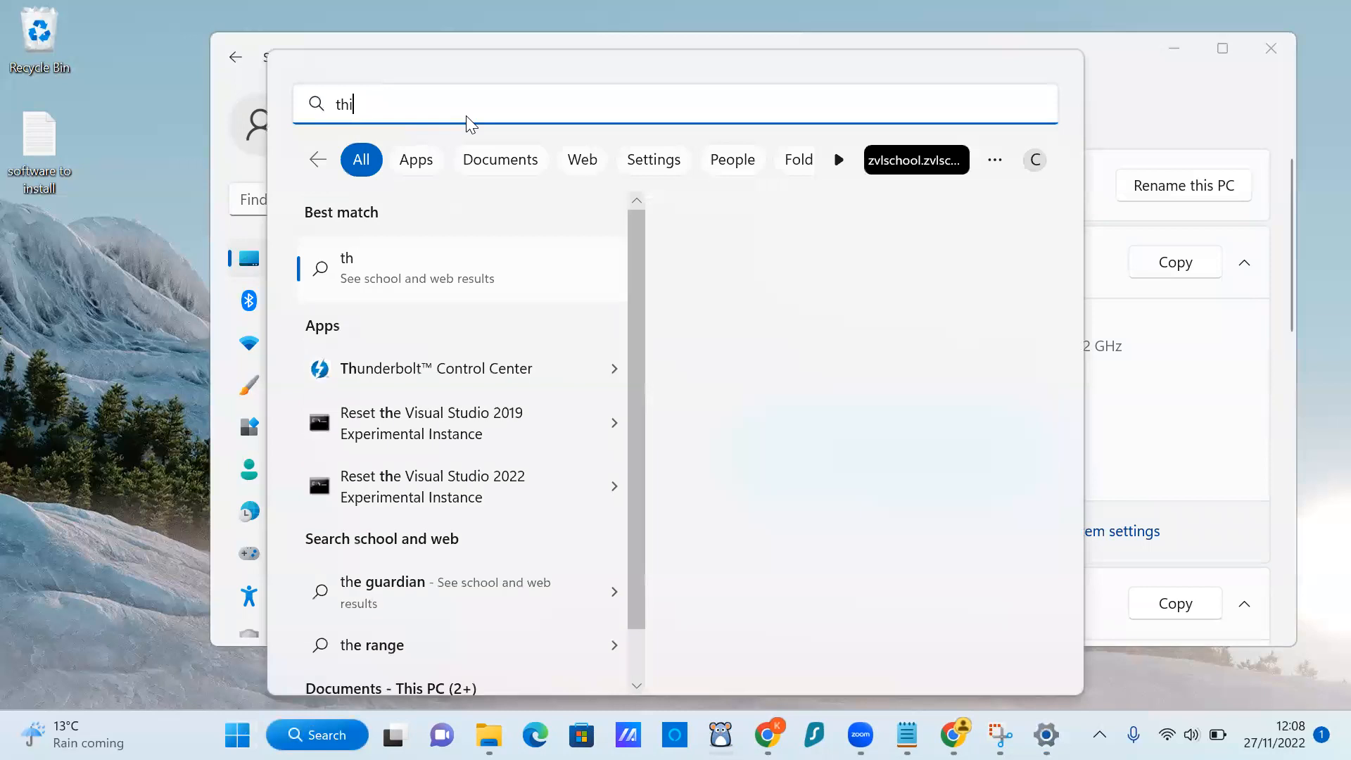
pyautogui.write('s pc')
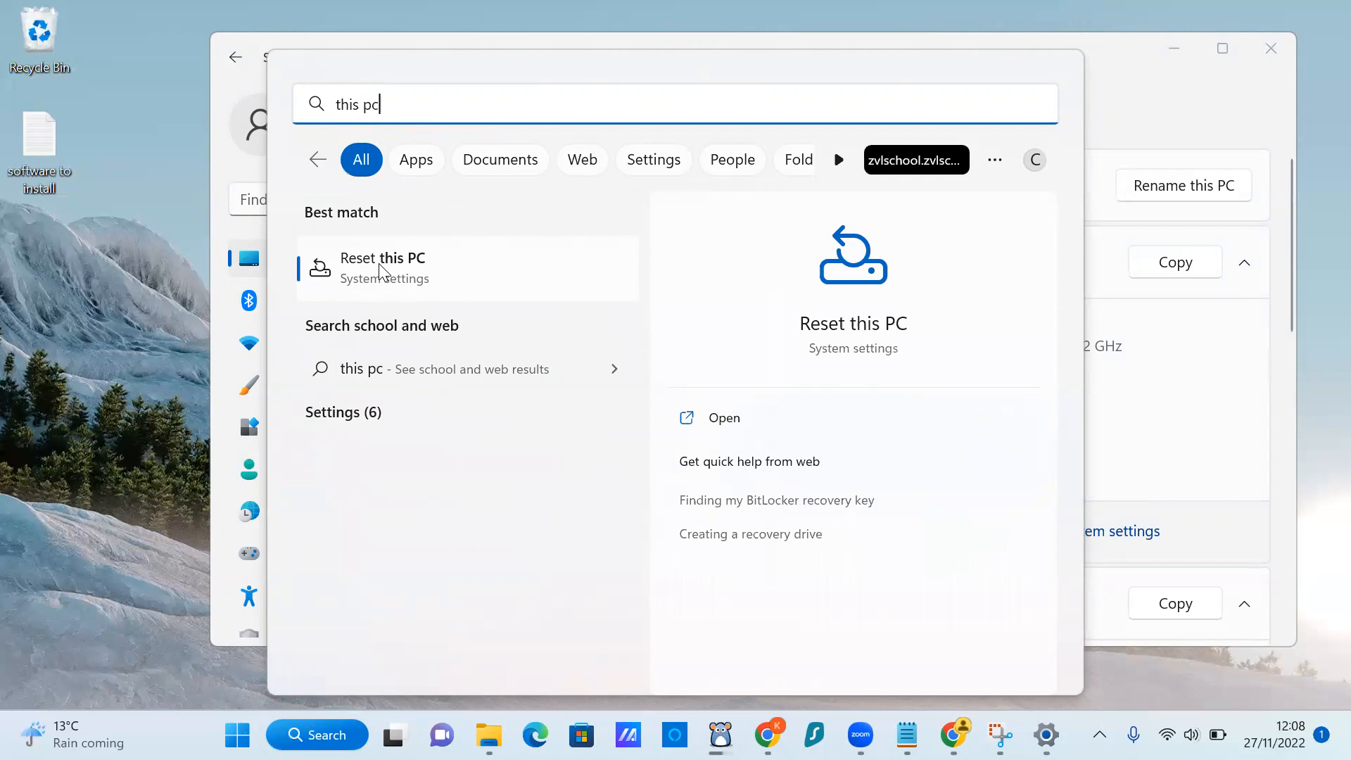
pyautogui.click(1138, 123)
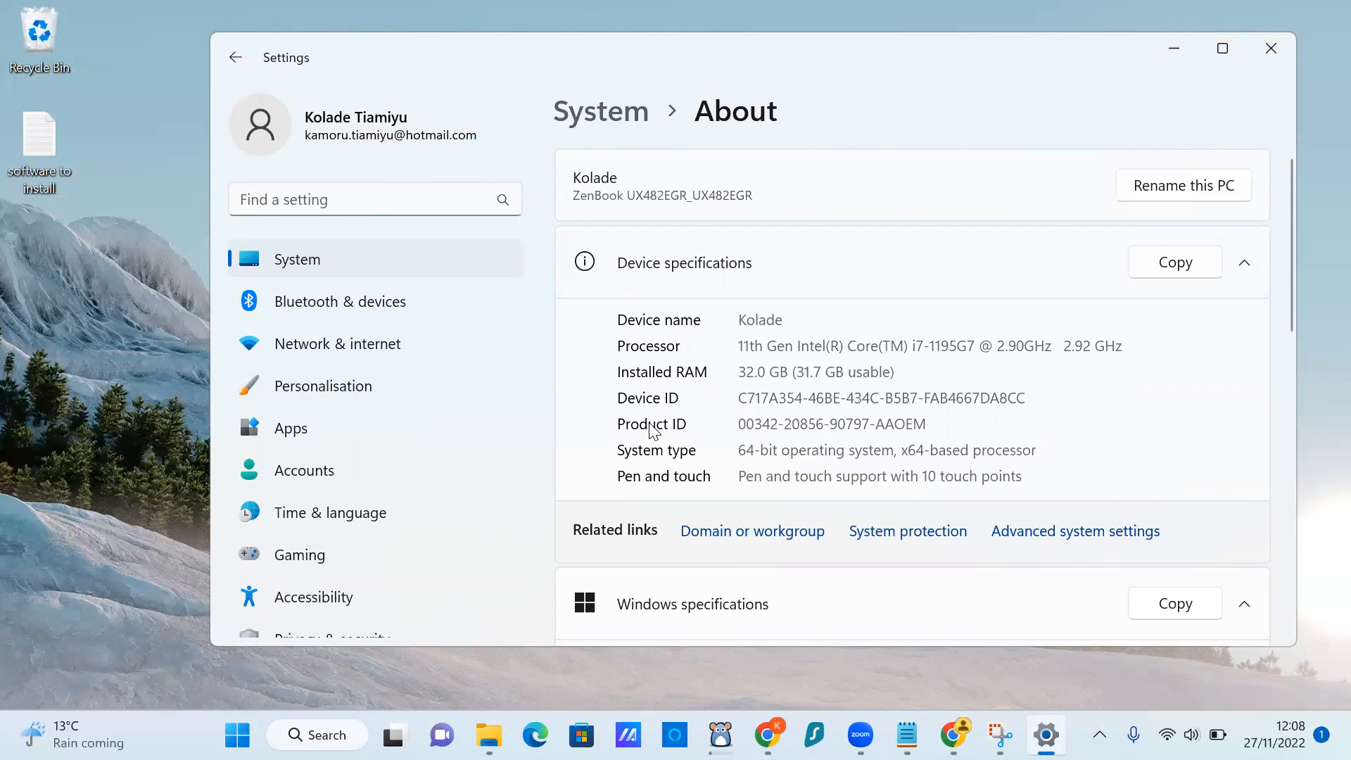
# Scroll to Windows specifications, highlight the Windows 11 Home edition, then open Start.
pyautogui.scroll(-2, 702, 448)
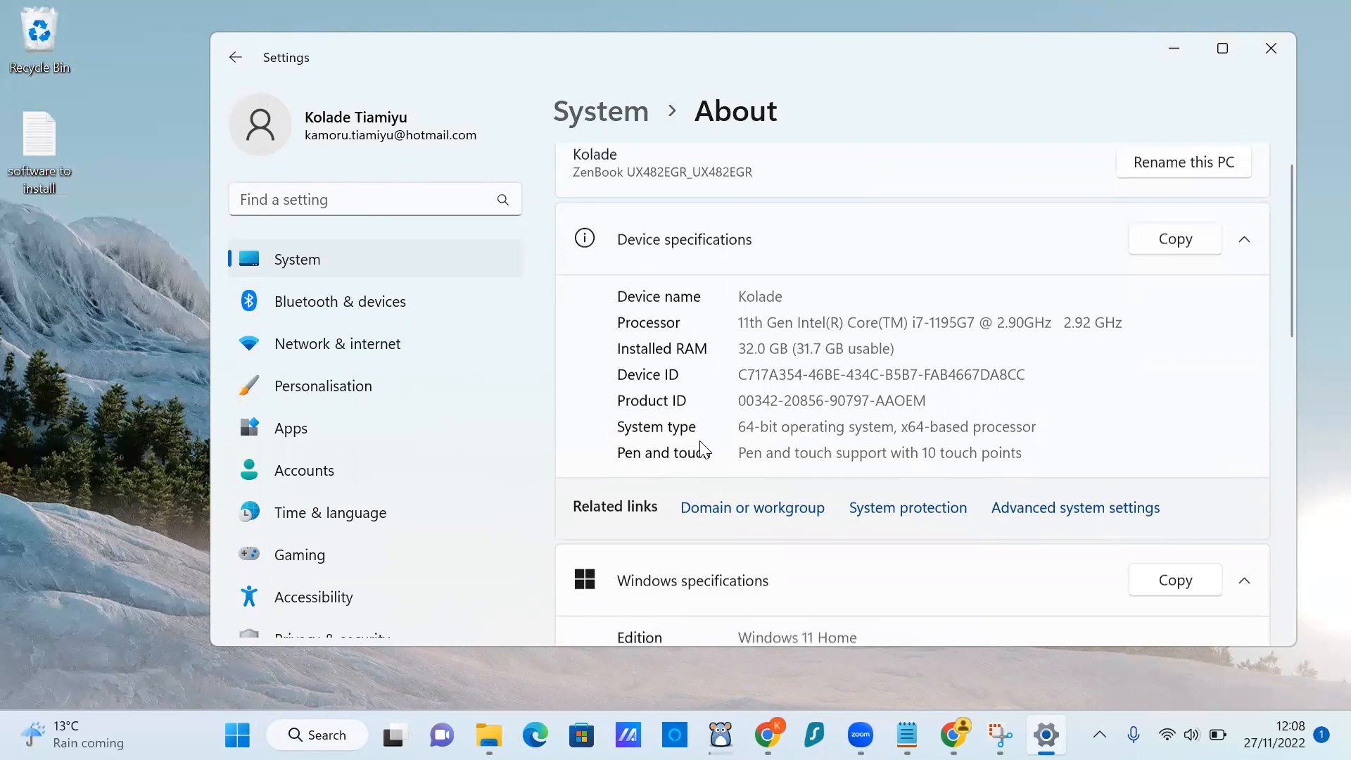
pyautogui.scroll(-1, 700, 447)
pyautogui.moveTo(852, 436); pyautogui.dragTo(739, 441)
pyautogui.click(915, 462)
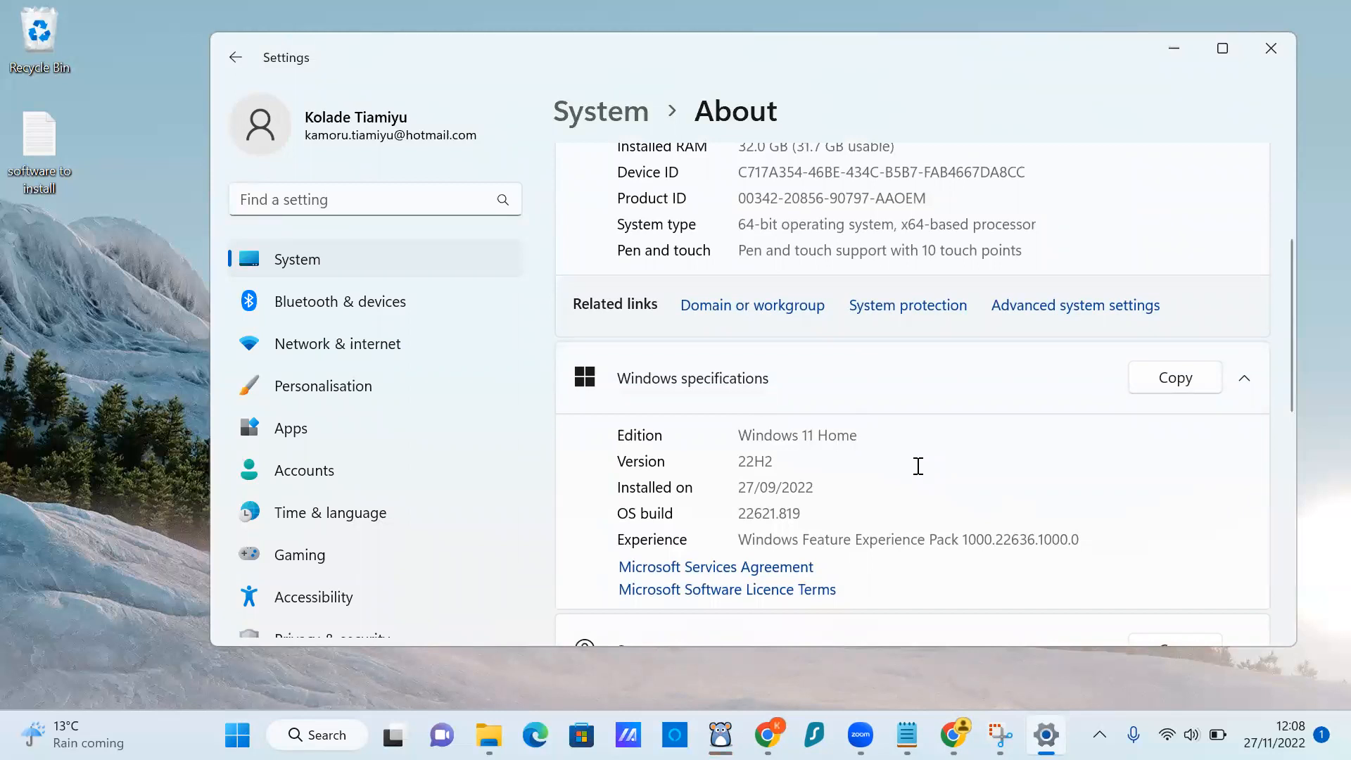
pyautogui.click(237, 735)
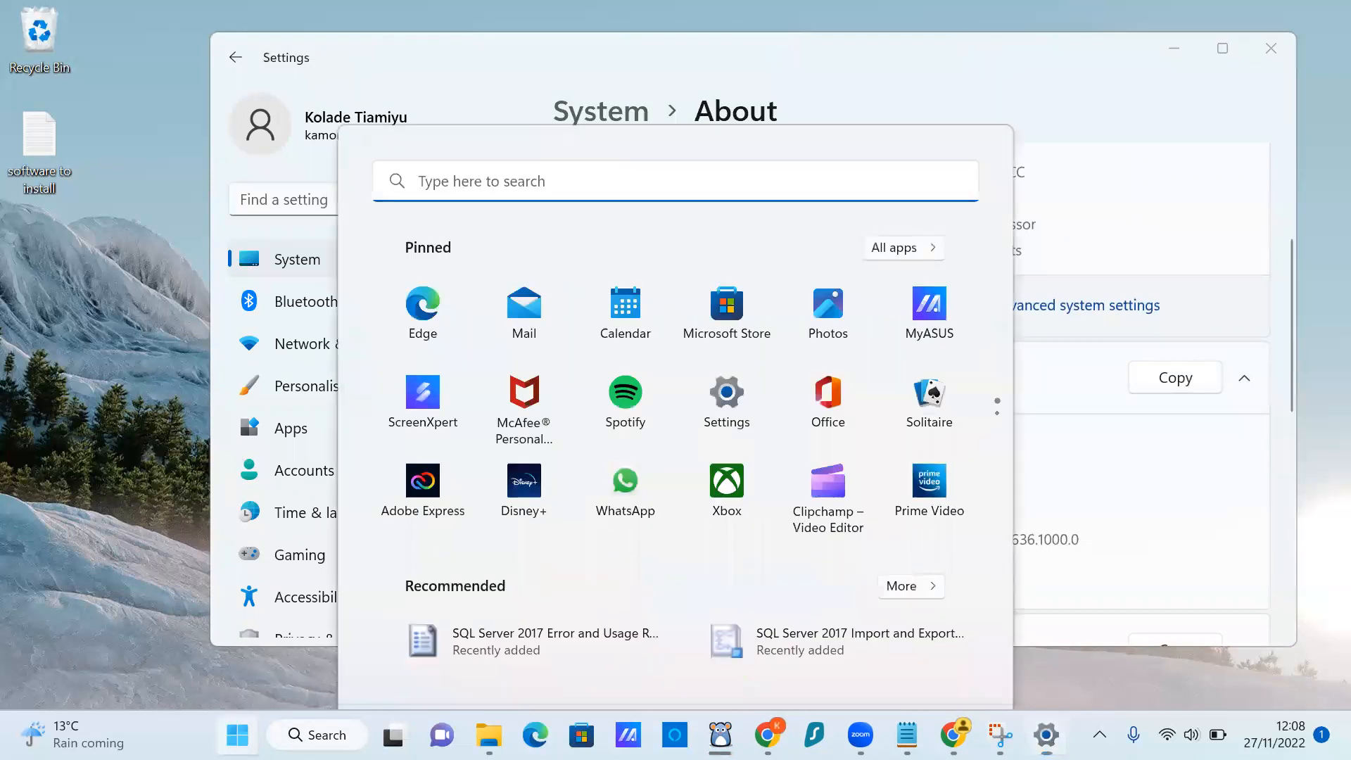
# Open System Information via 'system' search, check the x64-based PC type, then close it and Settings.
pyautogui.click(464, 110)
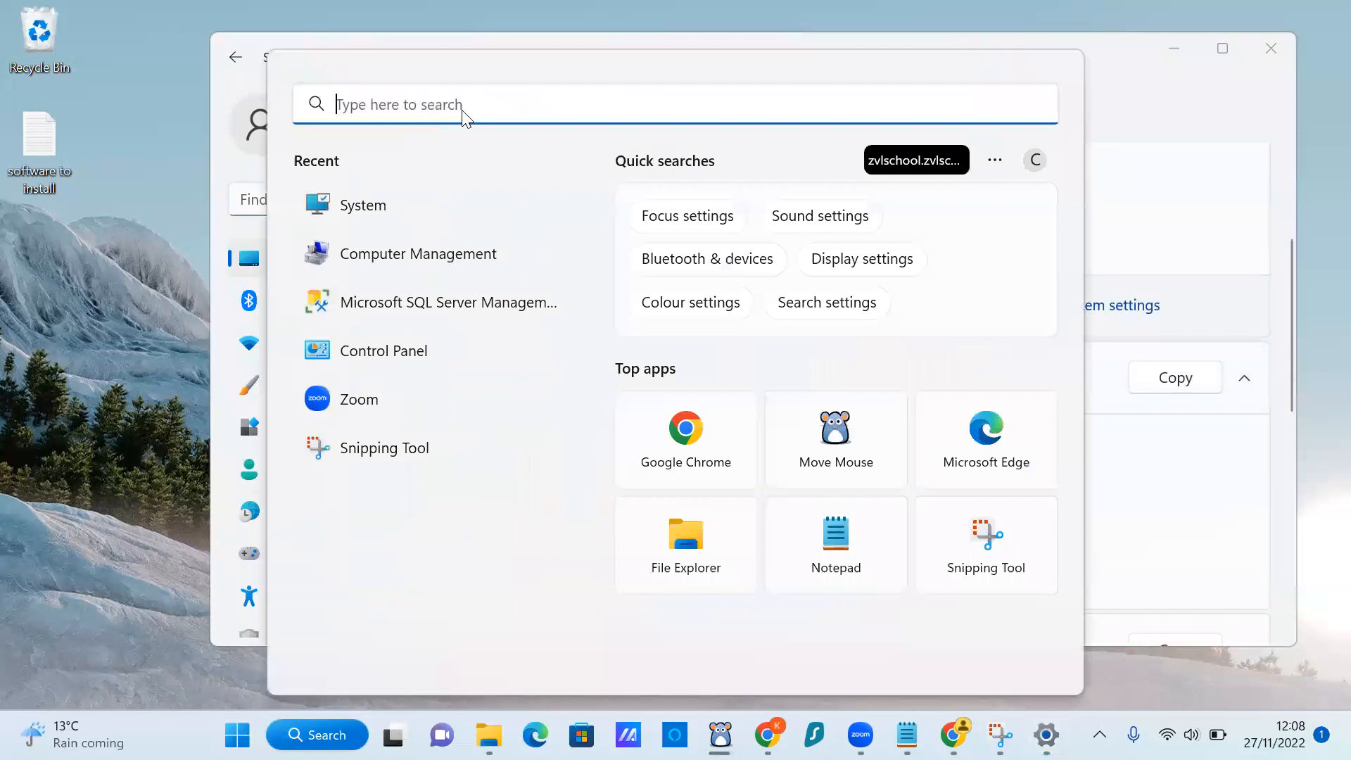
pyautogui.write('system')
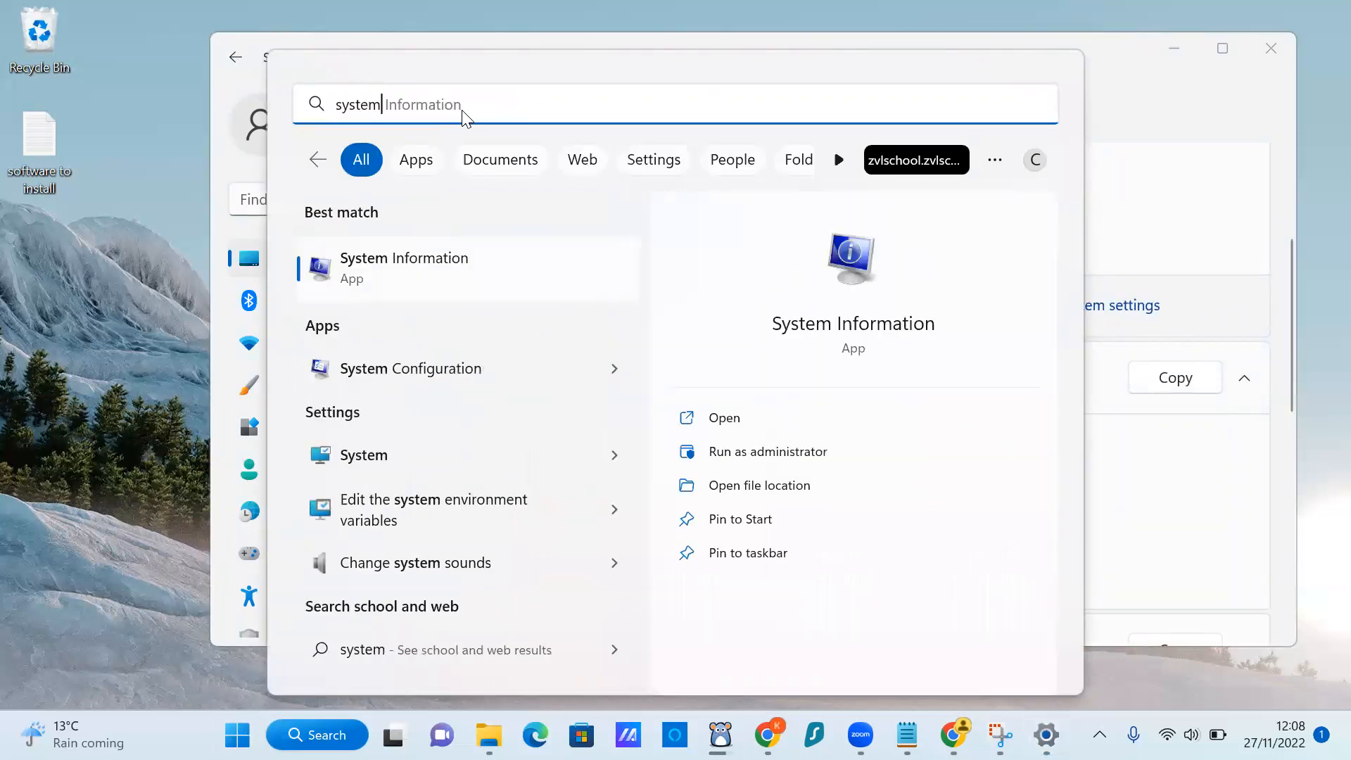
pyautogui.click(725, 419)
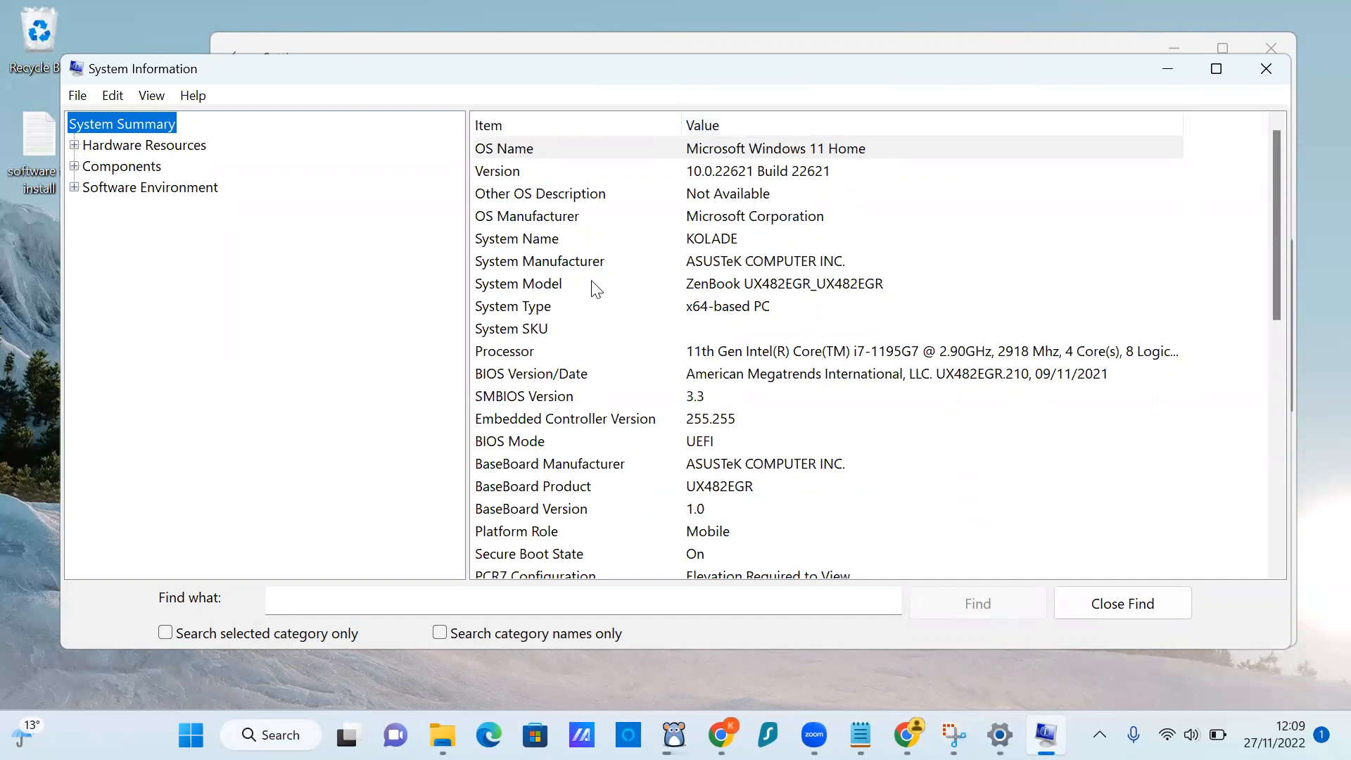
pyautogui.click(513, 313)
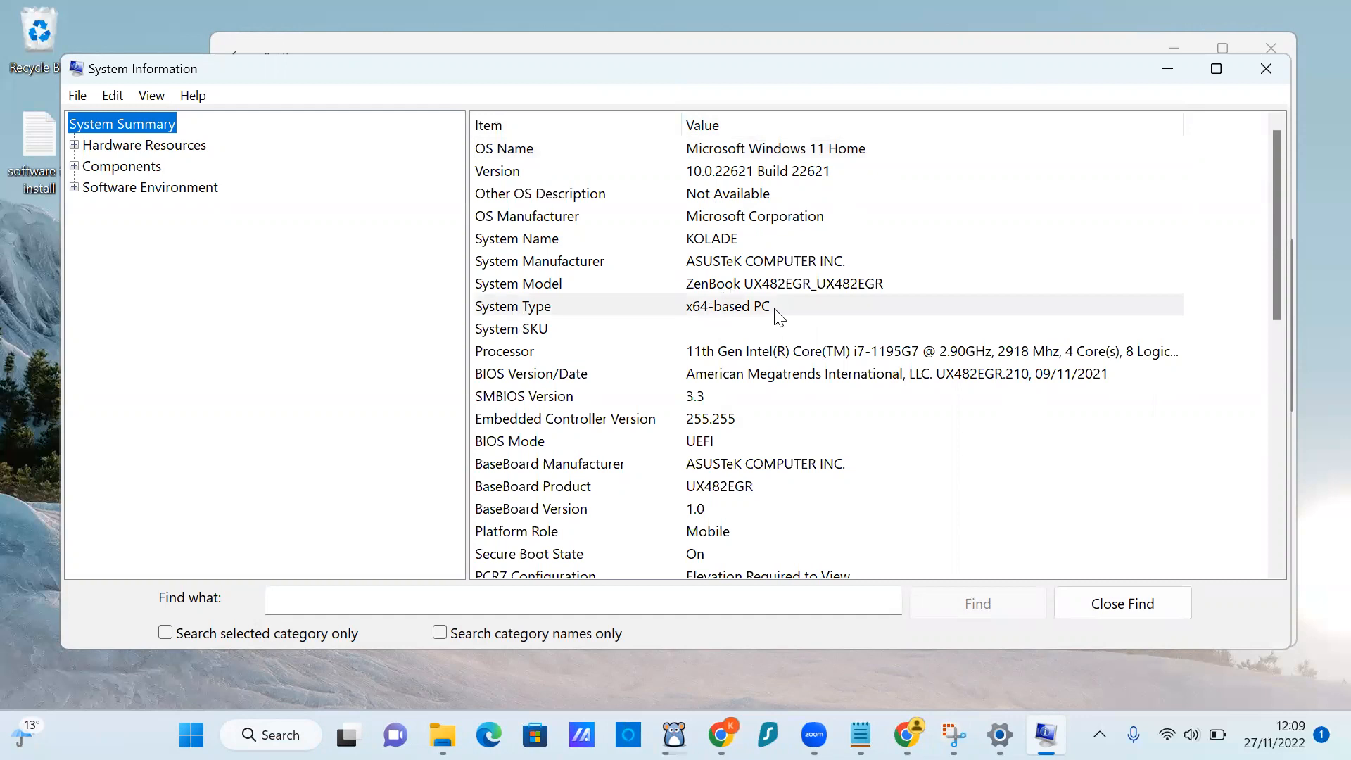
pyautogui.click(1267, 70)
pyautogui.click(1274, 51)
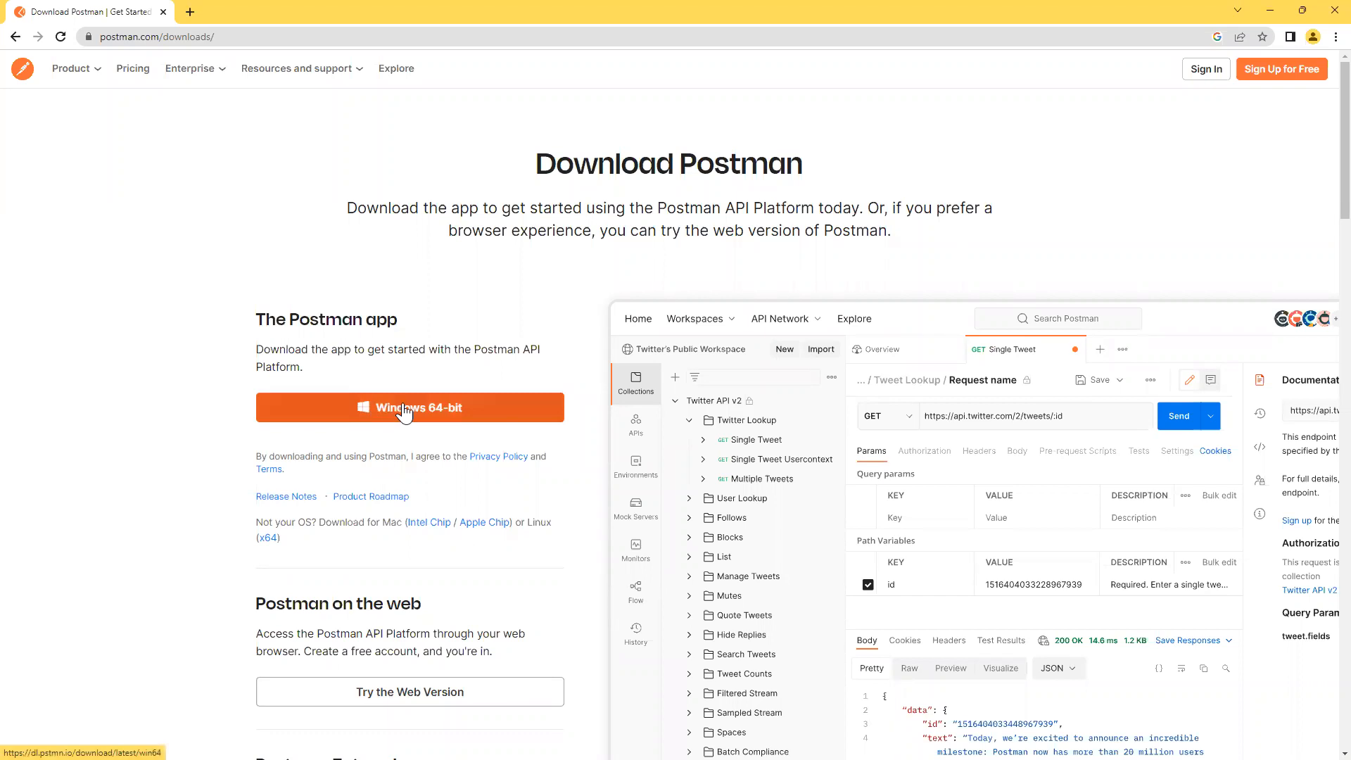
# Download the Windows 64-bit Postman installer, Postman-win64-Setup.exe, from postman.com/downloads.
pyautogui.click(480, 418)
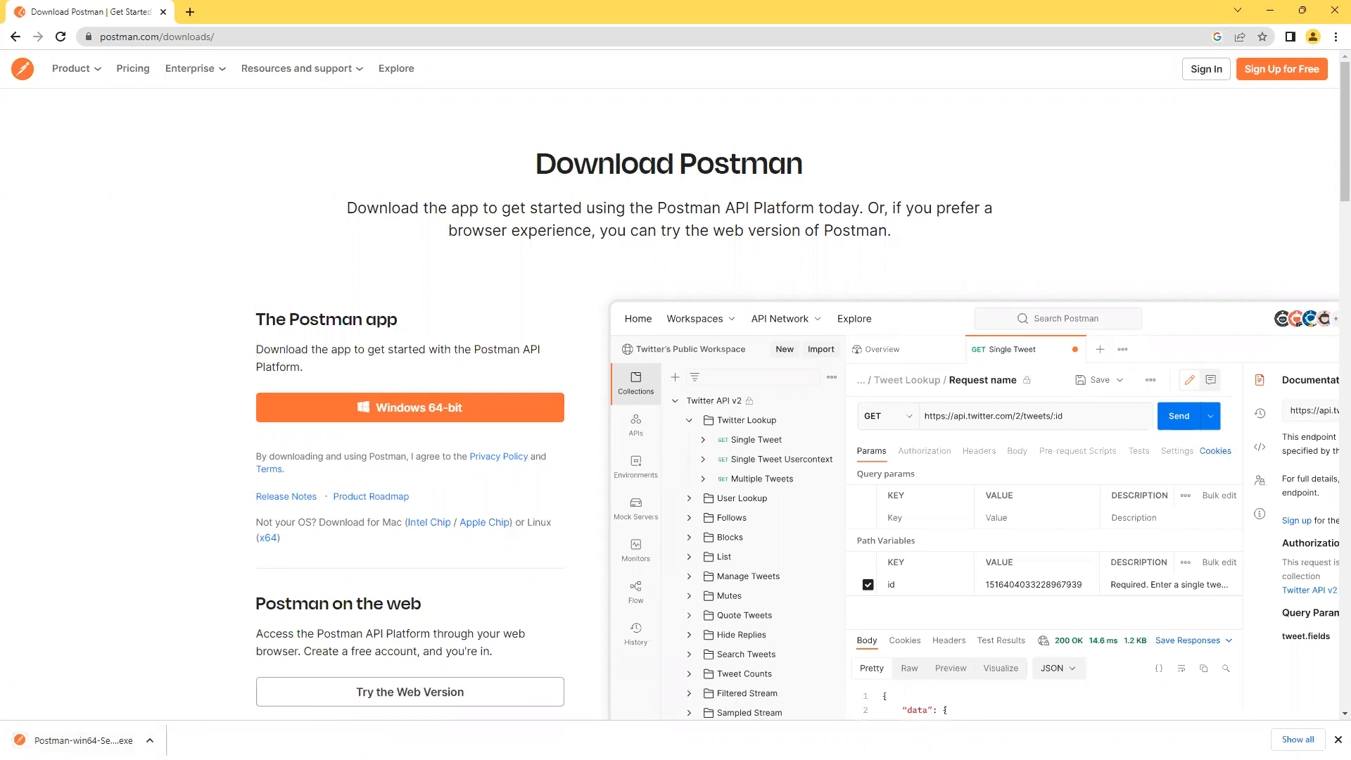
pyautogui.click(150, 740)
pyautogui.click(120, 603)
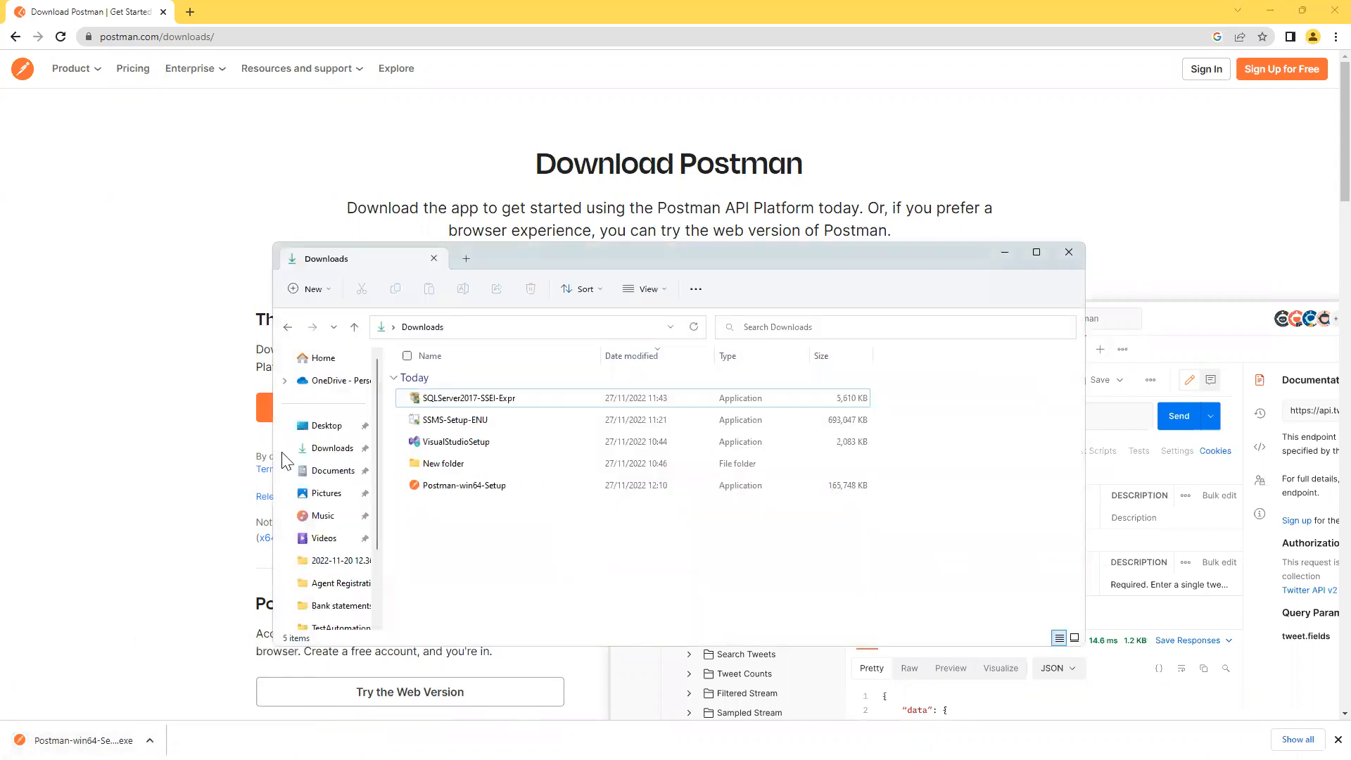
# Run Postman-win64-Setup from the Downloads folder to install Postman.
pyautogui.doubleClick(475, 490)
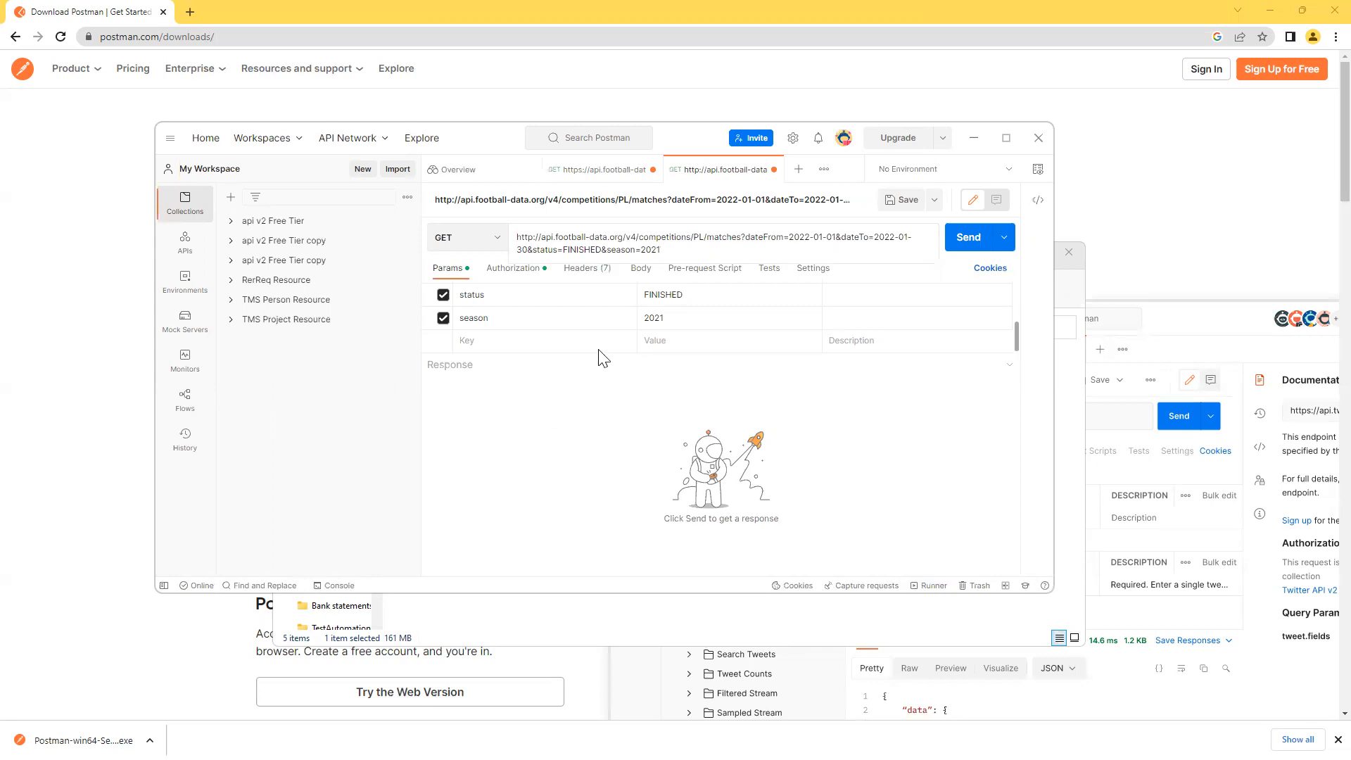
# Close both football-data request tabs without saving, then close the Overview tab.
pyautogui.click(771, 171)
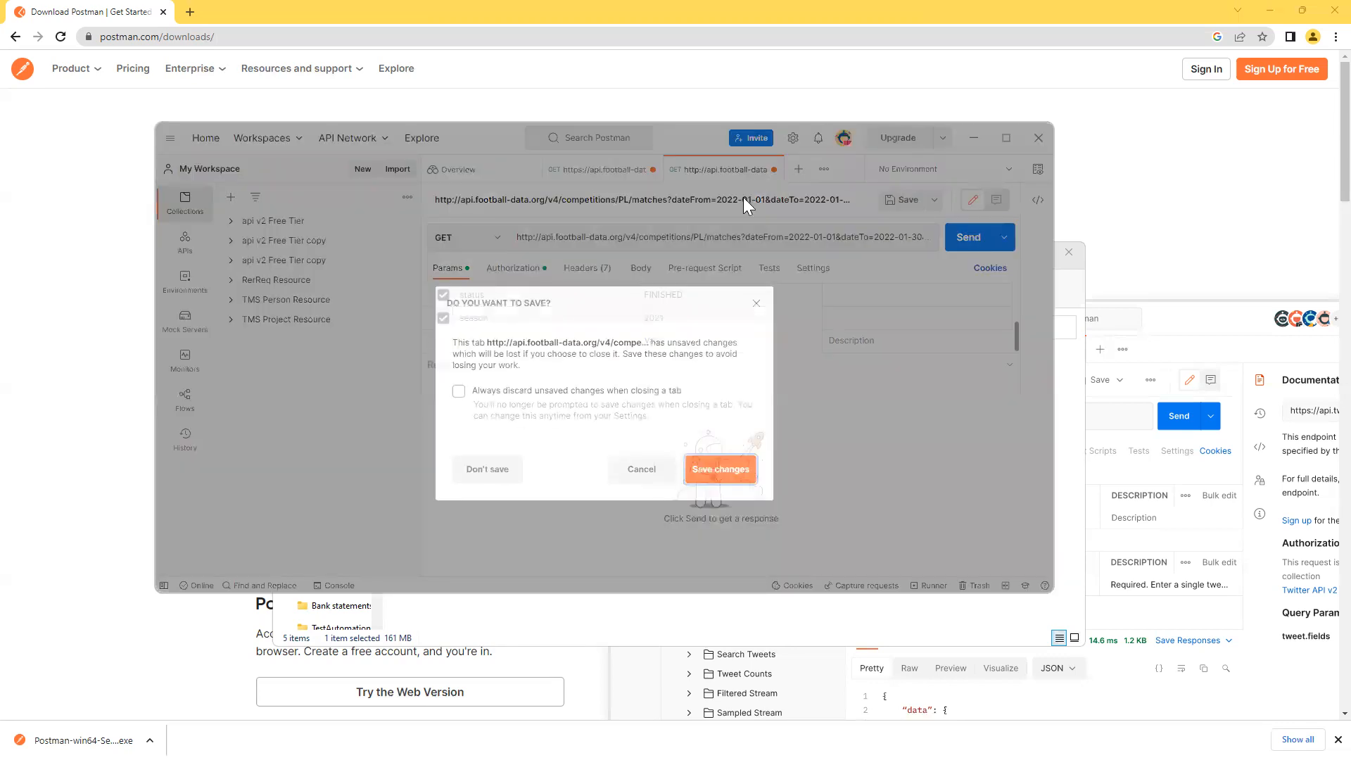
pyautogui.click(505, 470)
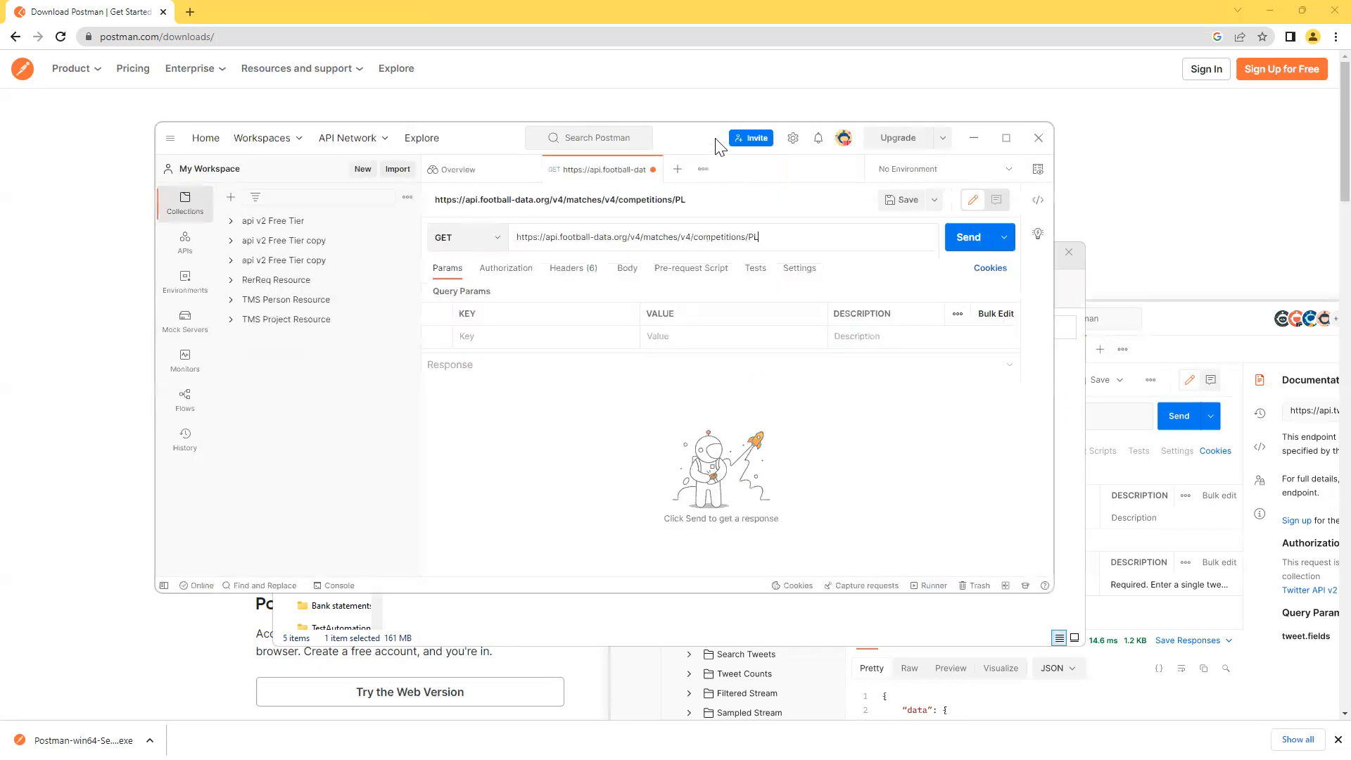
pyautogui.click(651, 170)
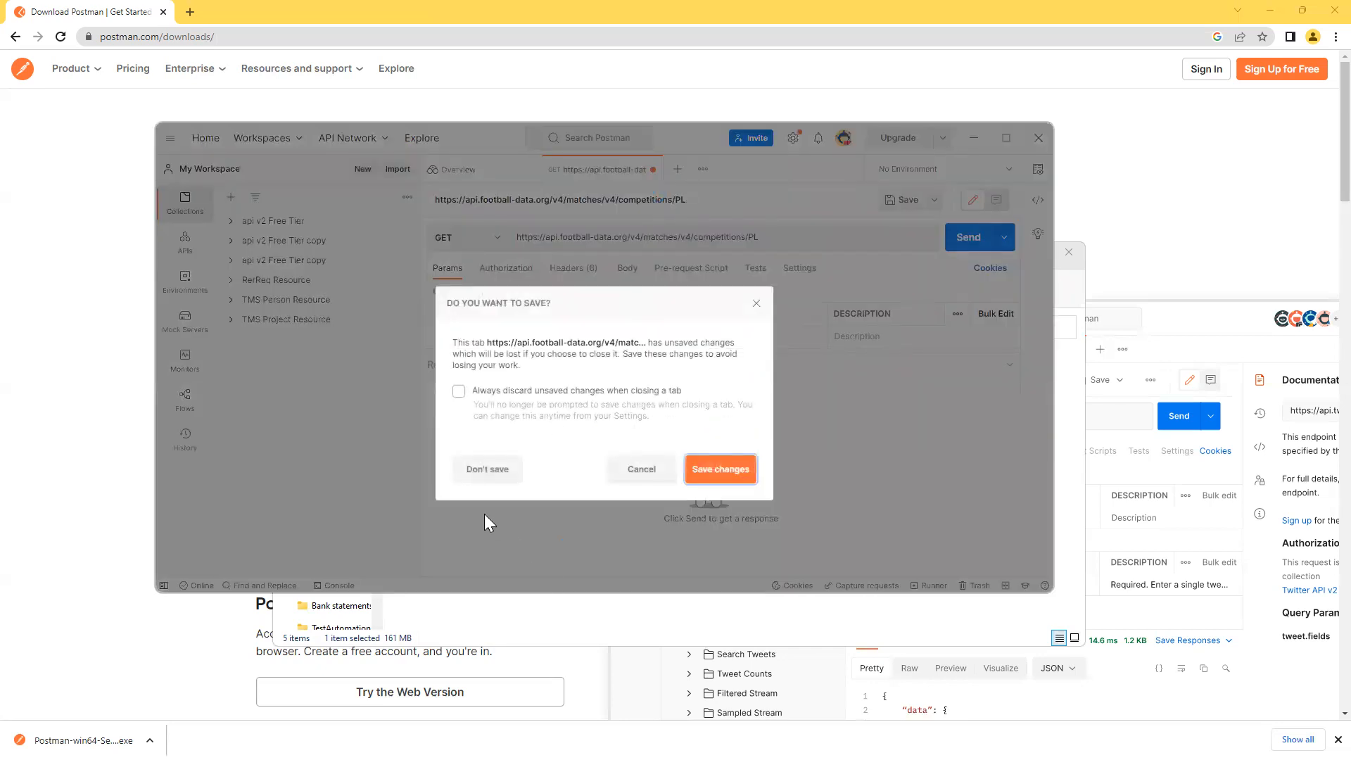
pyautogui.click(496, 481)
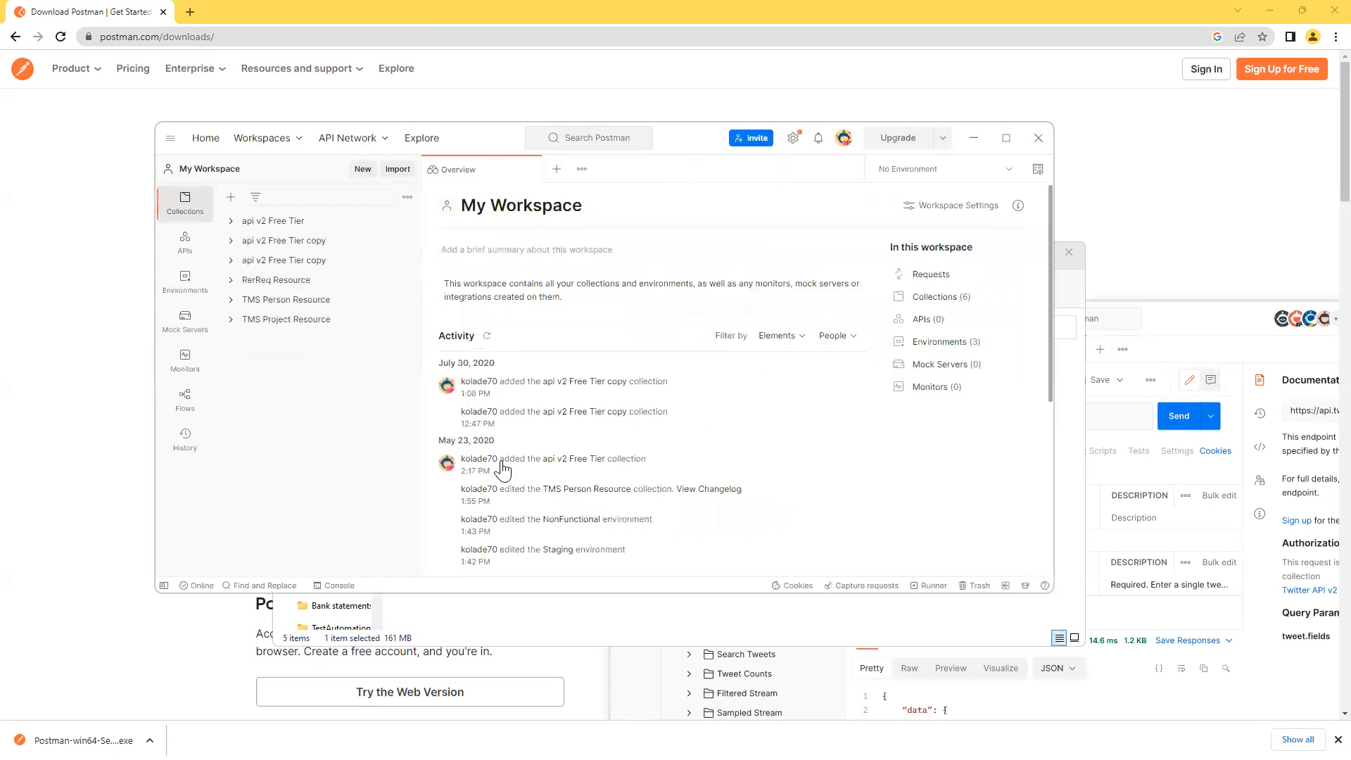
pyautogui.click(530, 170)
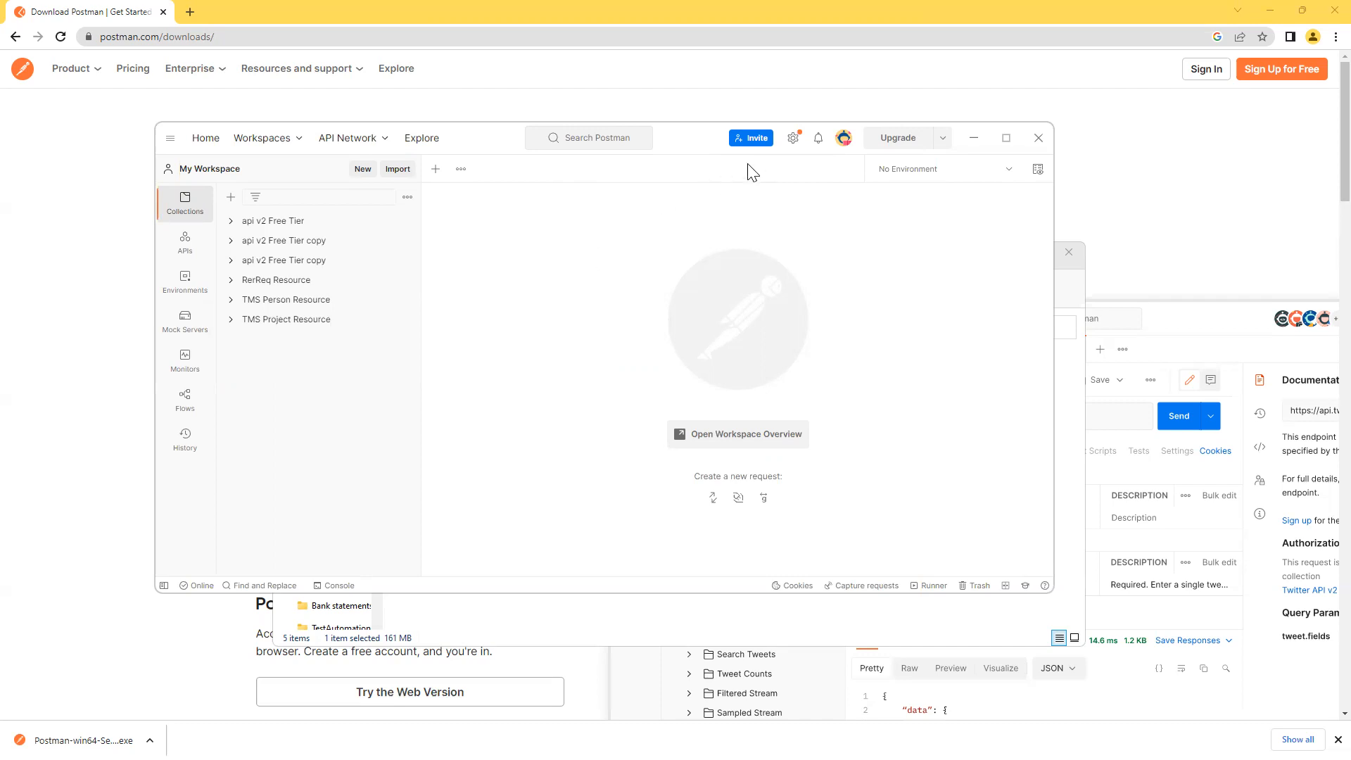
# Open and dismiss Postman's settings menu, then nudge the window slightly right and down.
pyautogui.click(793, 139)
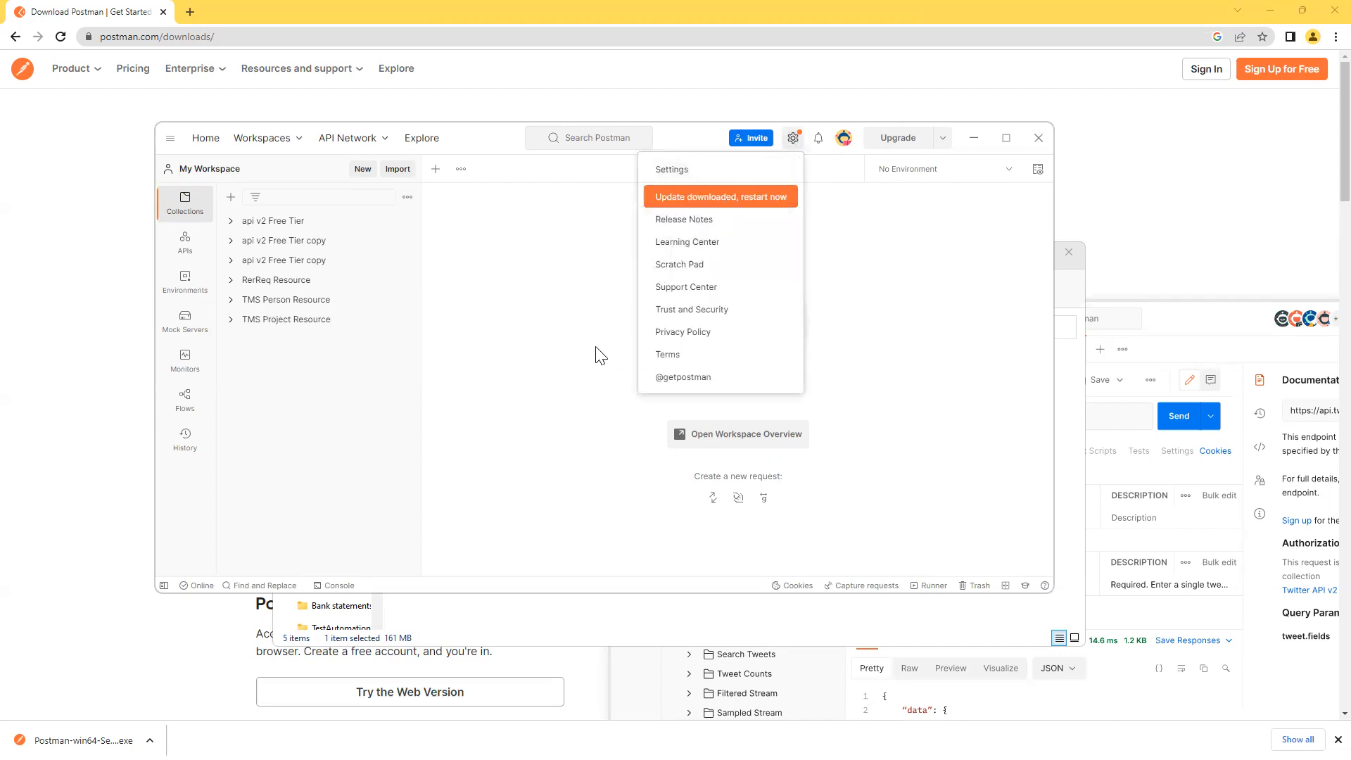
pyautogui.click(578, 370)
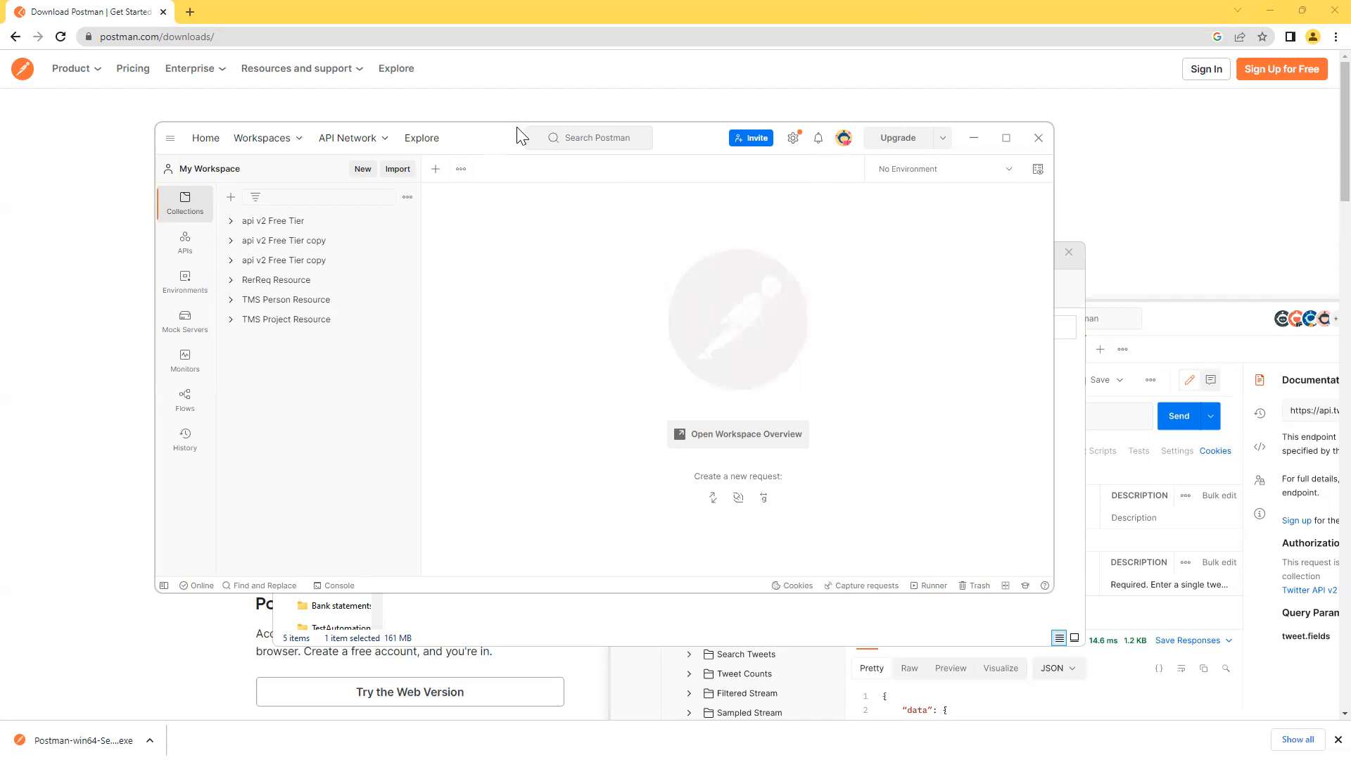
pyautogui.moveTo(518, 134); pyautogui.dragTo(552, 138)
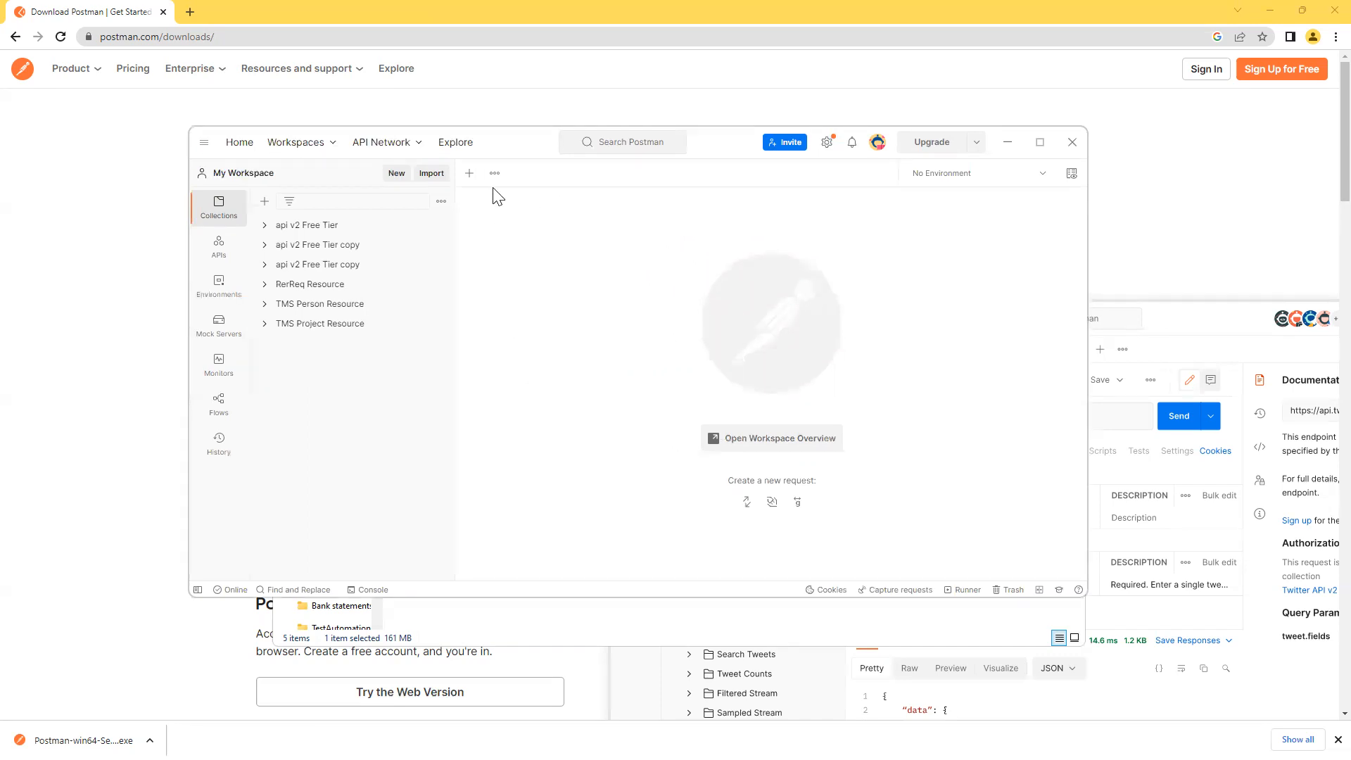
pyautogui.click(469, 173)
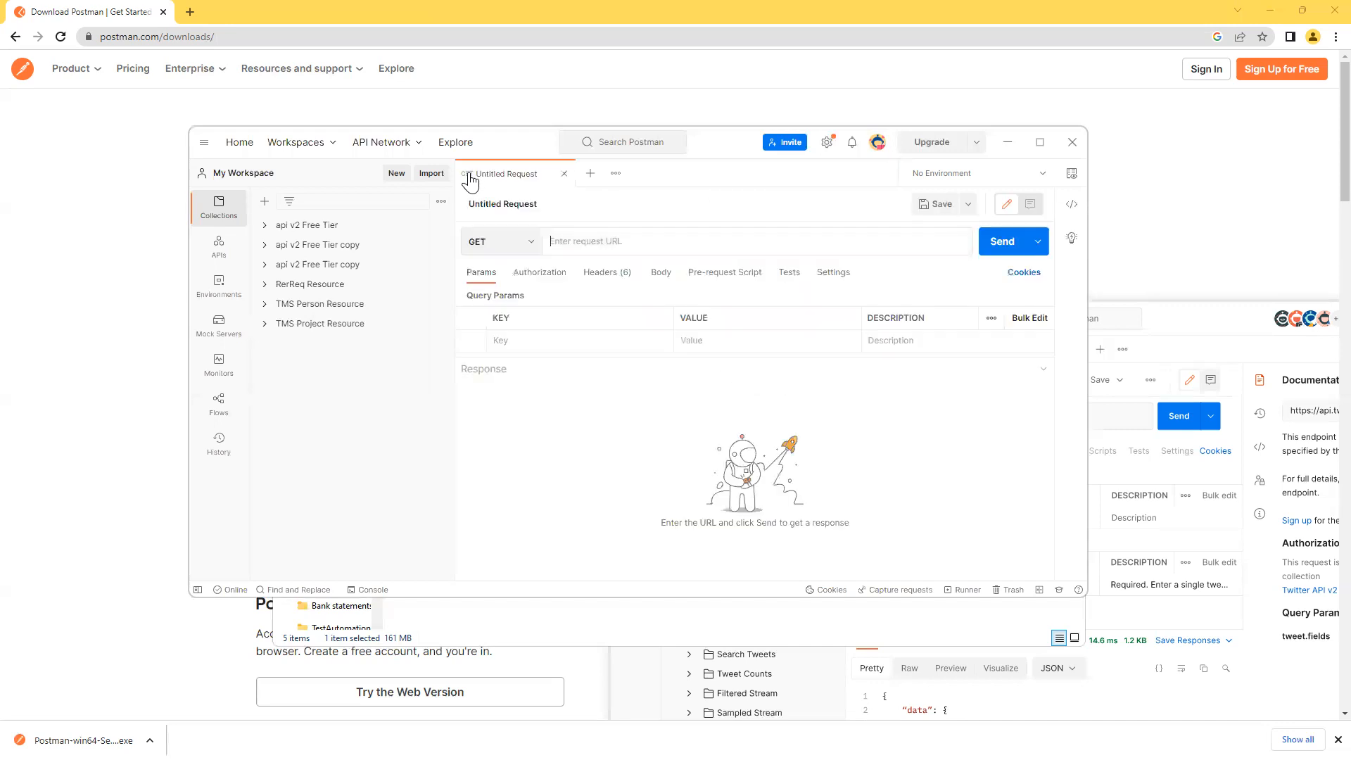
pyautogui.click(531, 242)
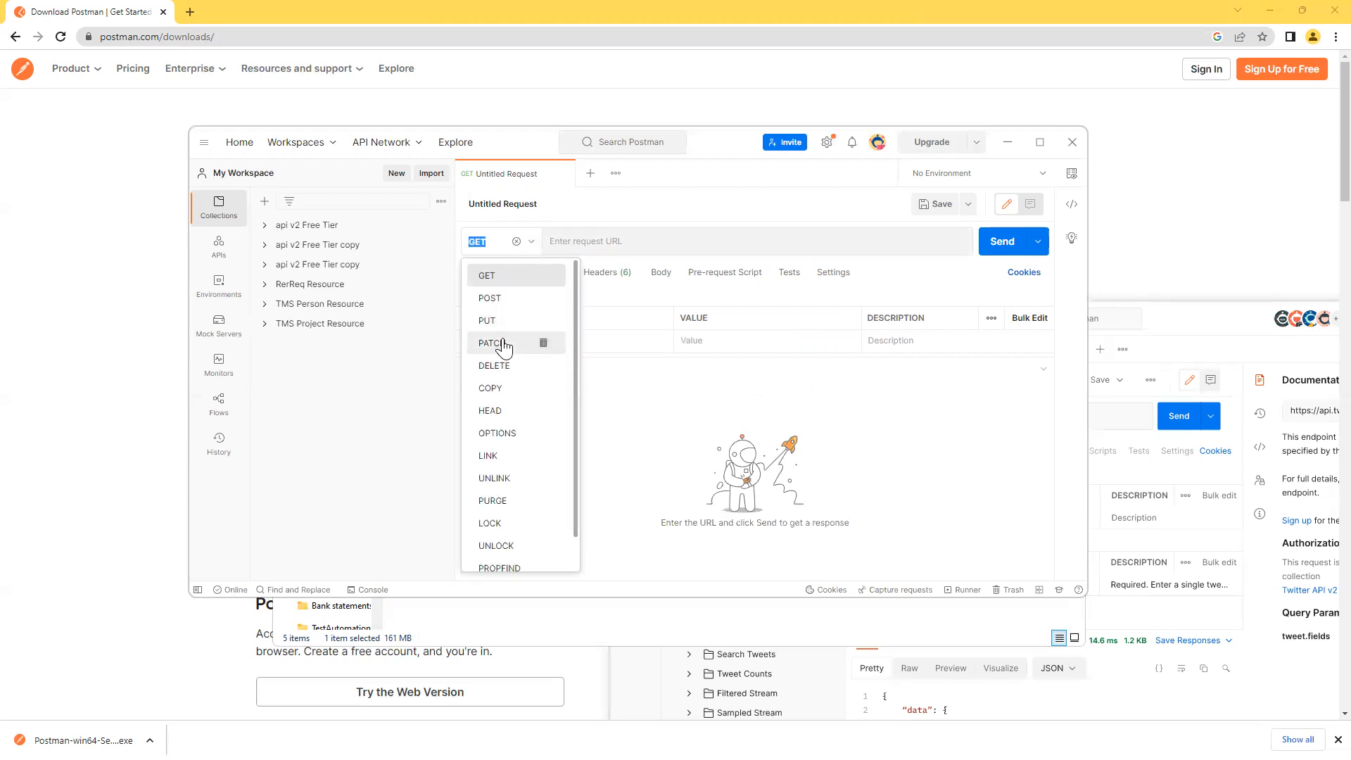
pyautogui.scroll(-1, 504, 549)
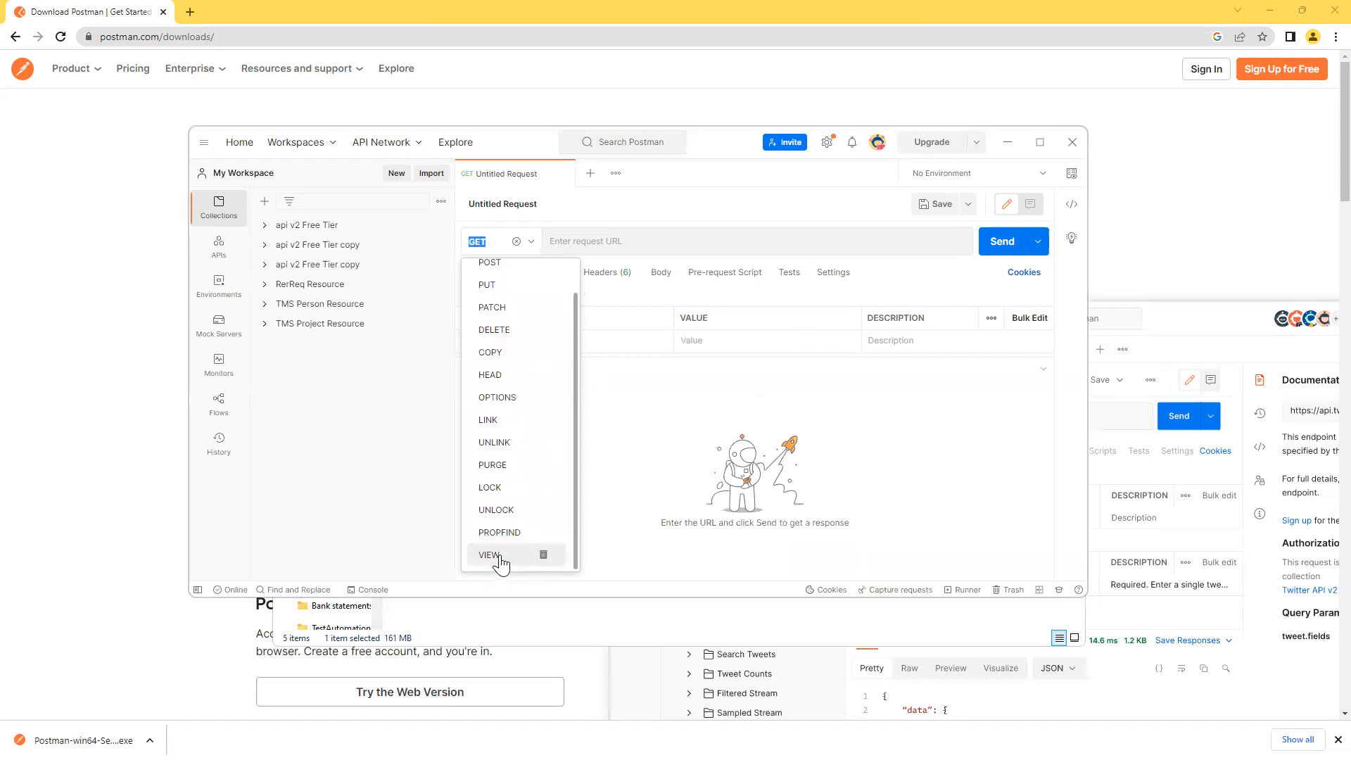
pyautogui.scroll(1, 502, 552)
pyautogui.click(640, 447)
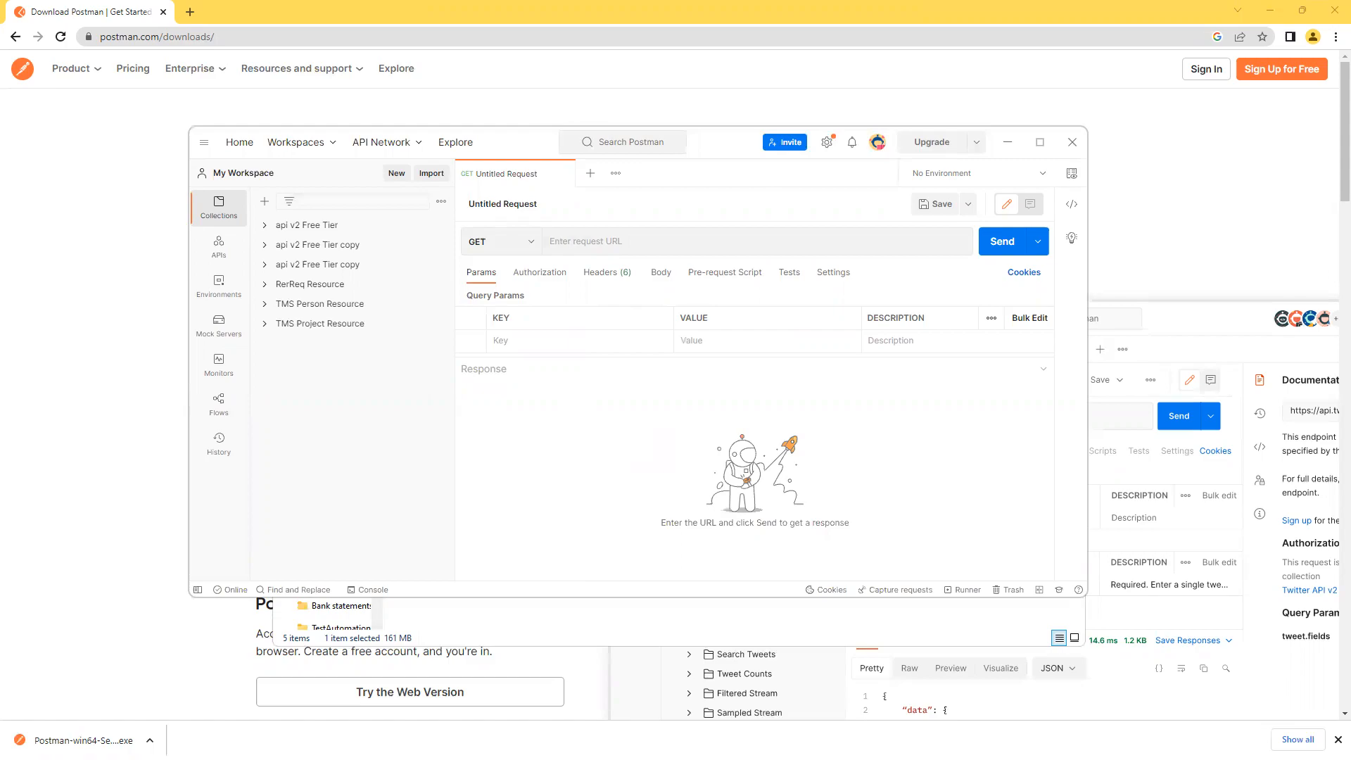
# In the Notepad checklist, highlight items (1)–(3), then item (4) Fork, and return to Postman.
pyautogui.hotkey('alt', 'Tab')
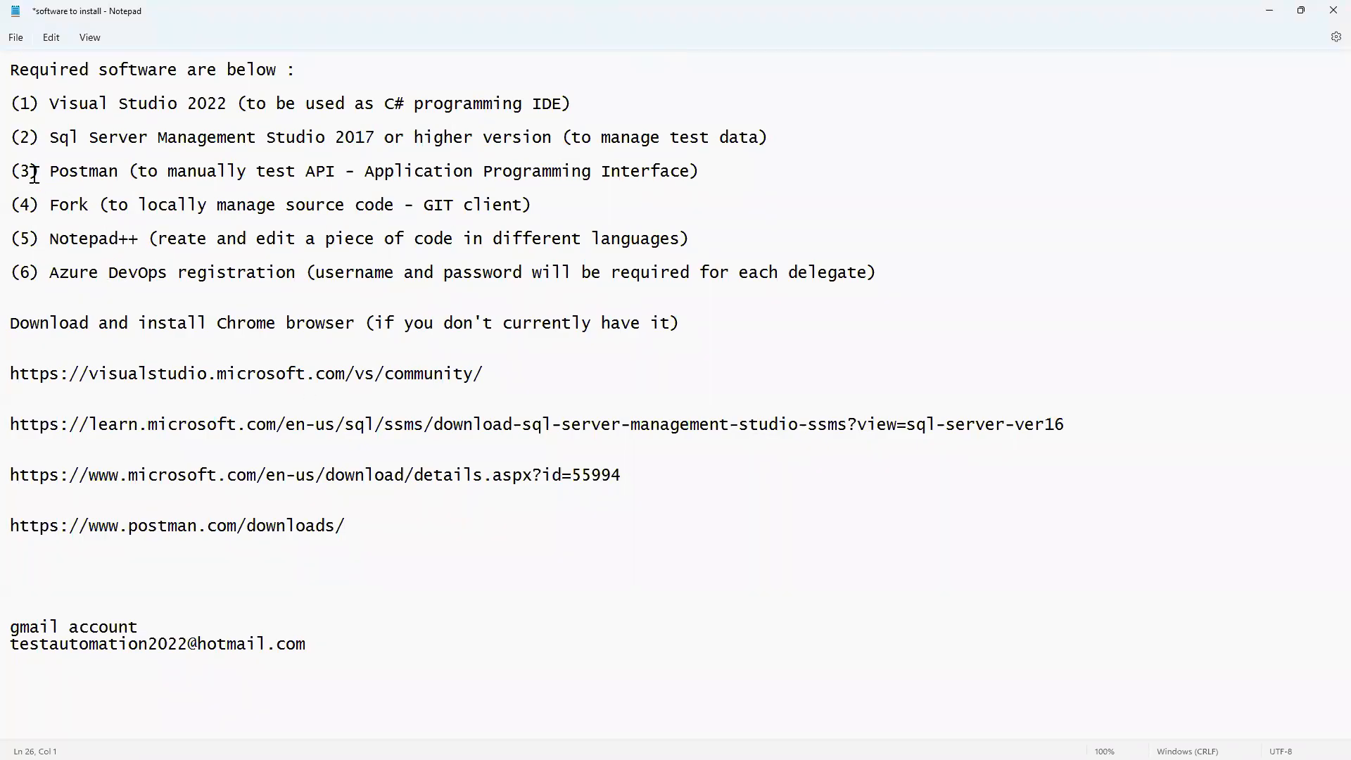
pyautogui.moveTo(11, 104); pyautogui.dragTo(806, 171)
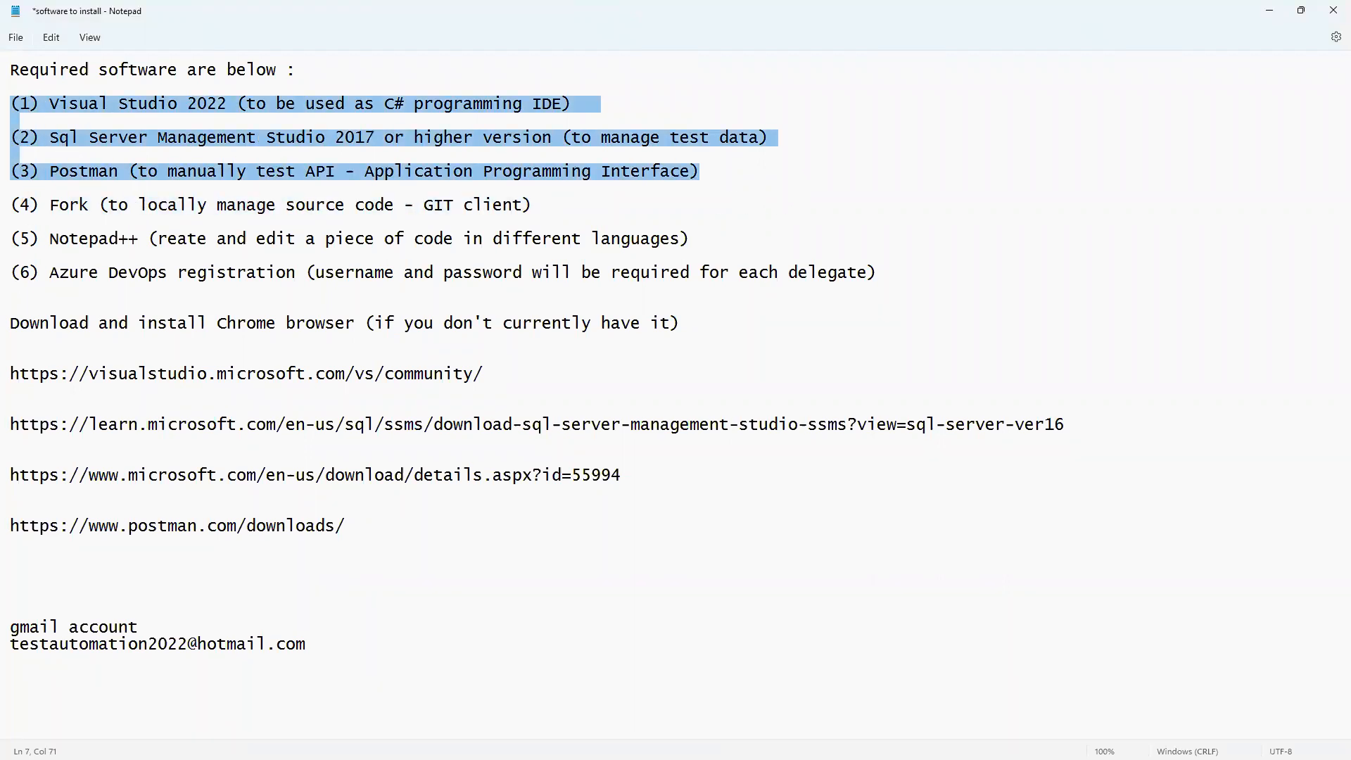
pyautogui.moveTo(11, 205); pyautogui.dragTo(544, 211)
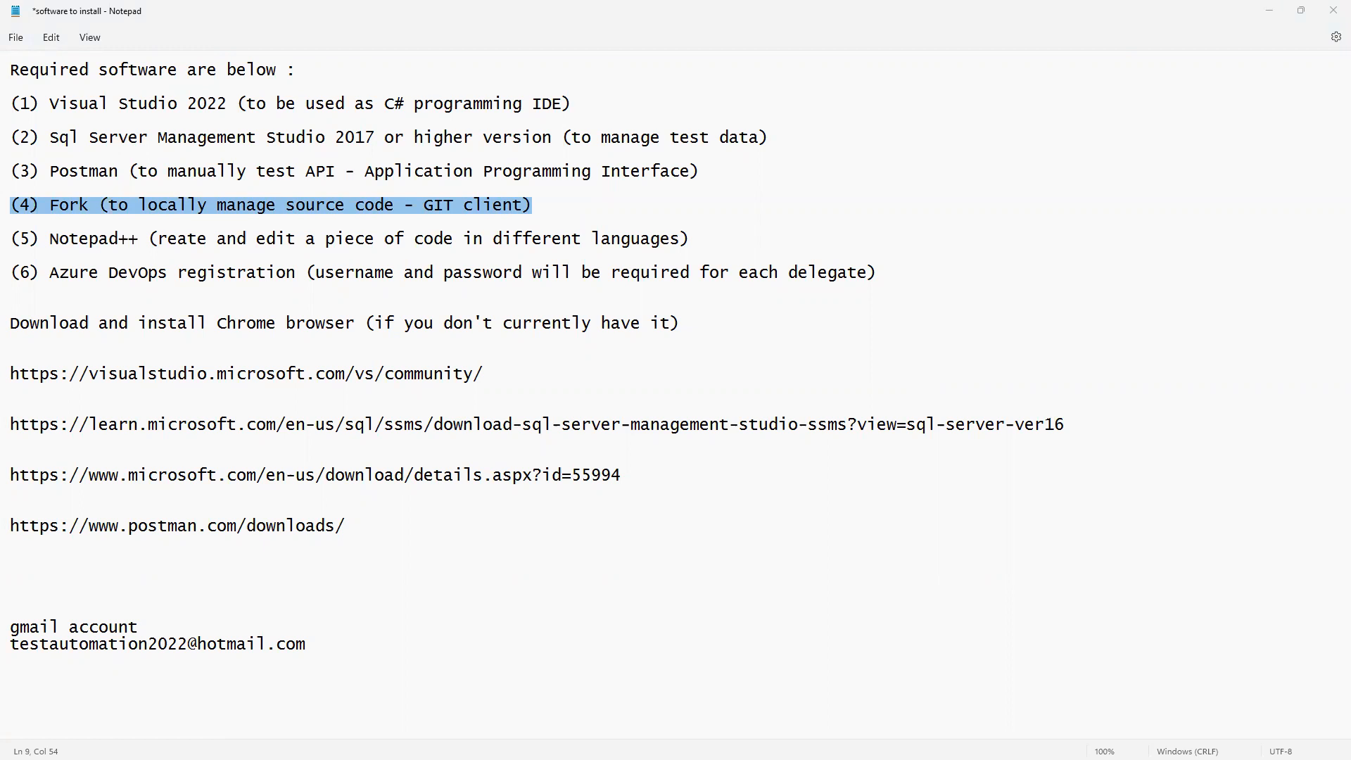
pyautogui.hotkey('alt', 'Tab')
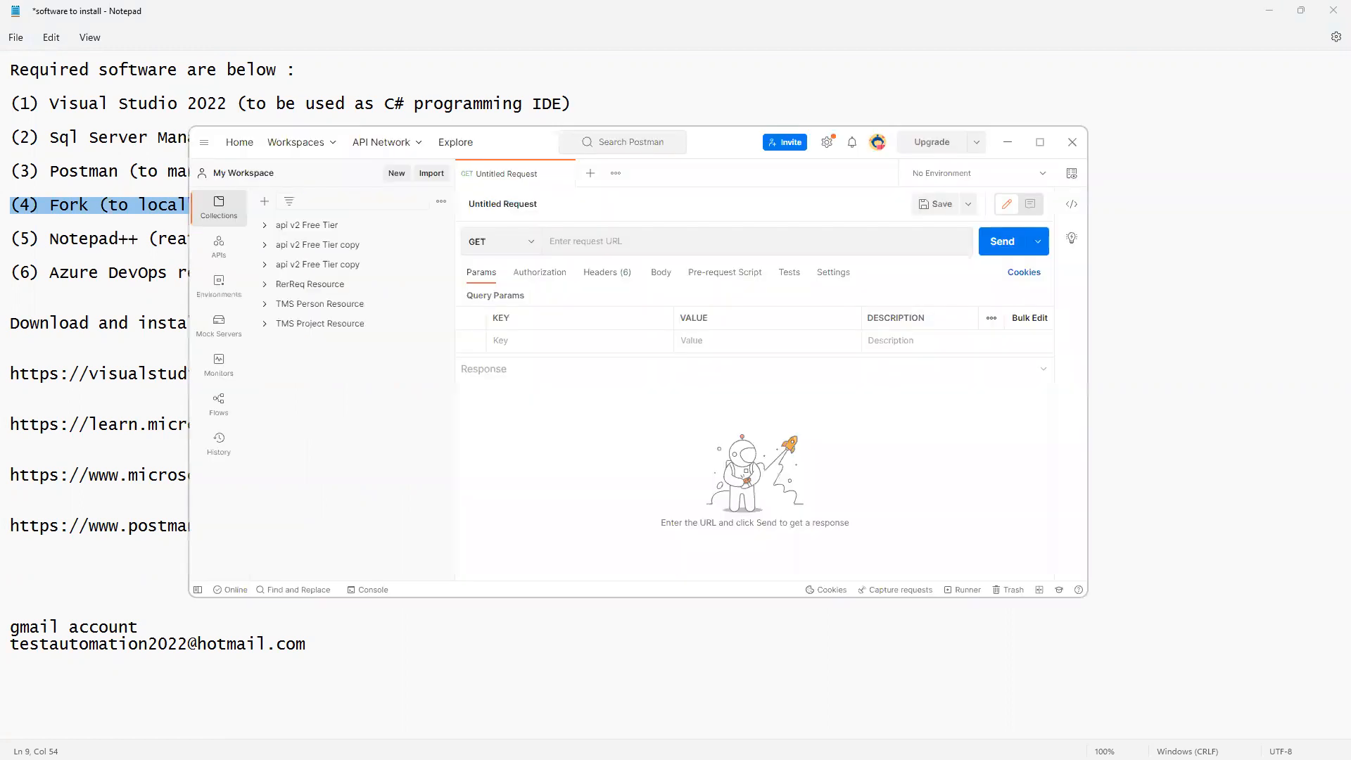
# Close Postman, then in Chrome replace the Postman download tab with a new tab.
pyautogui.click(1071, 142)
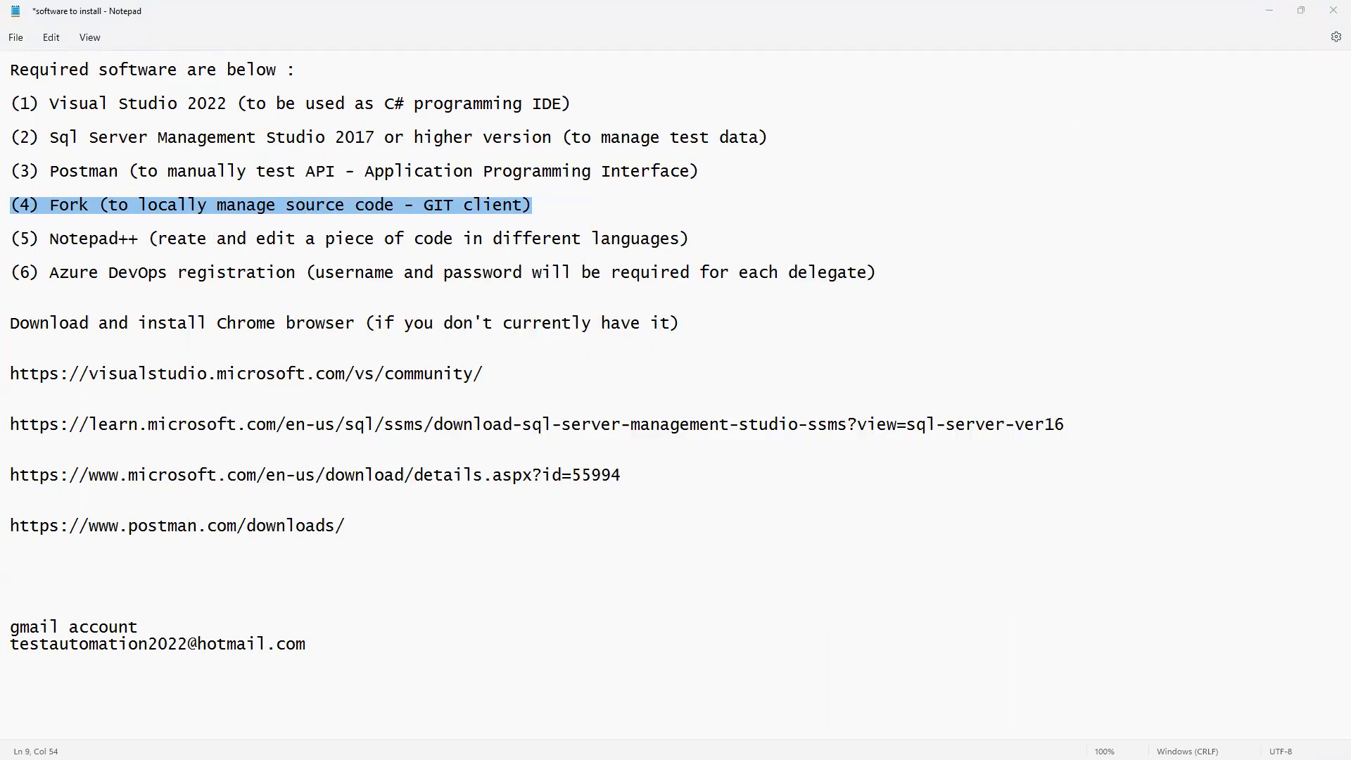
pyautogui.hotkey('alt', 'Tab')
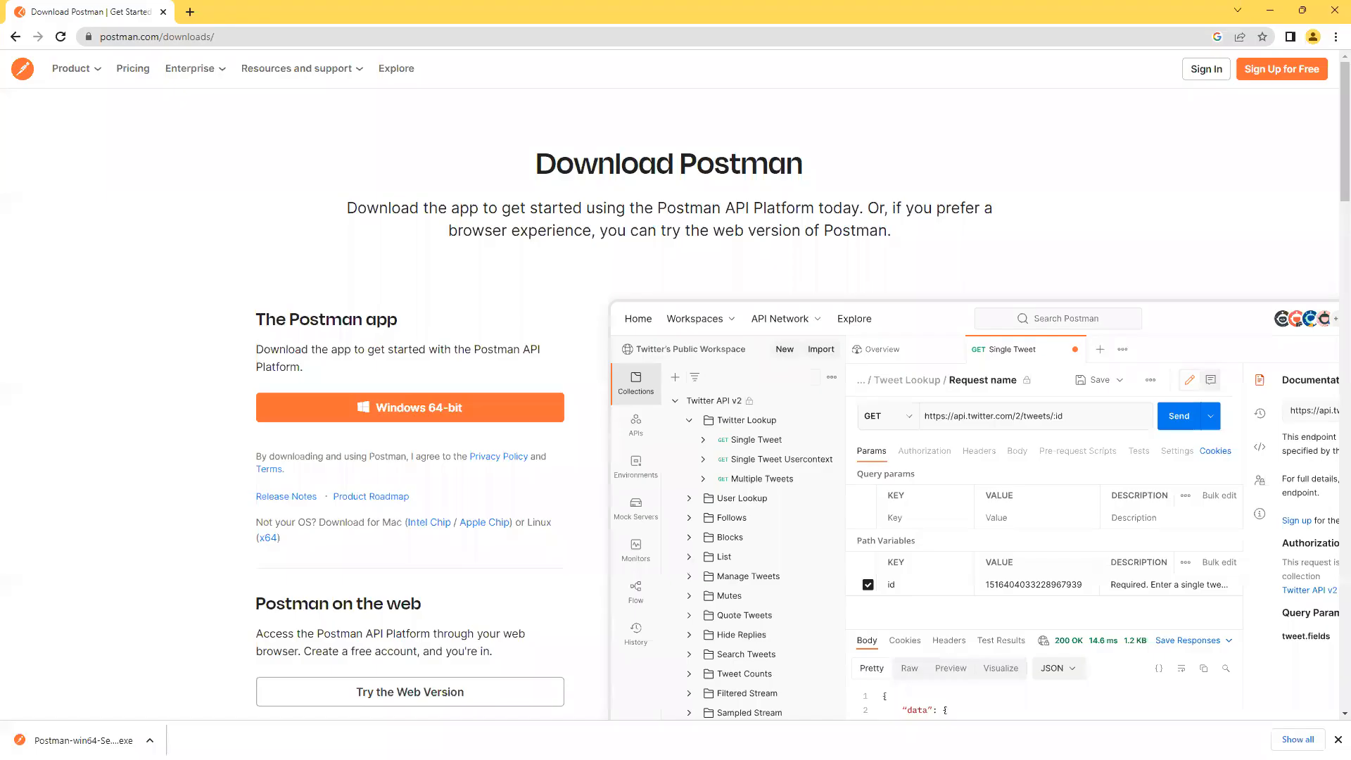
pyautogui.click(191, 13)
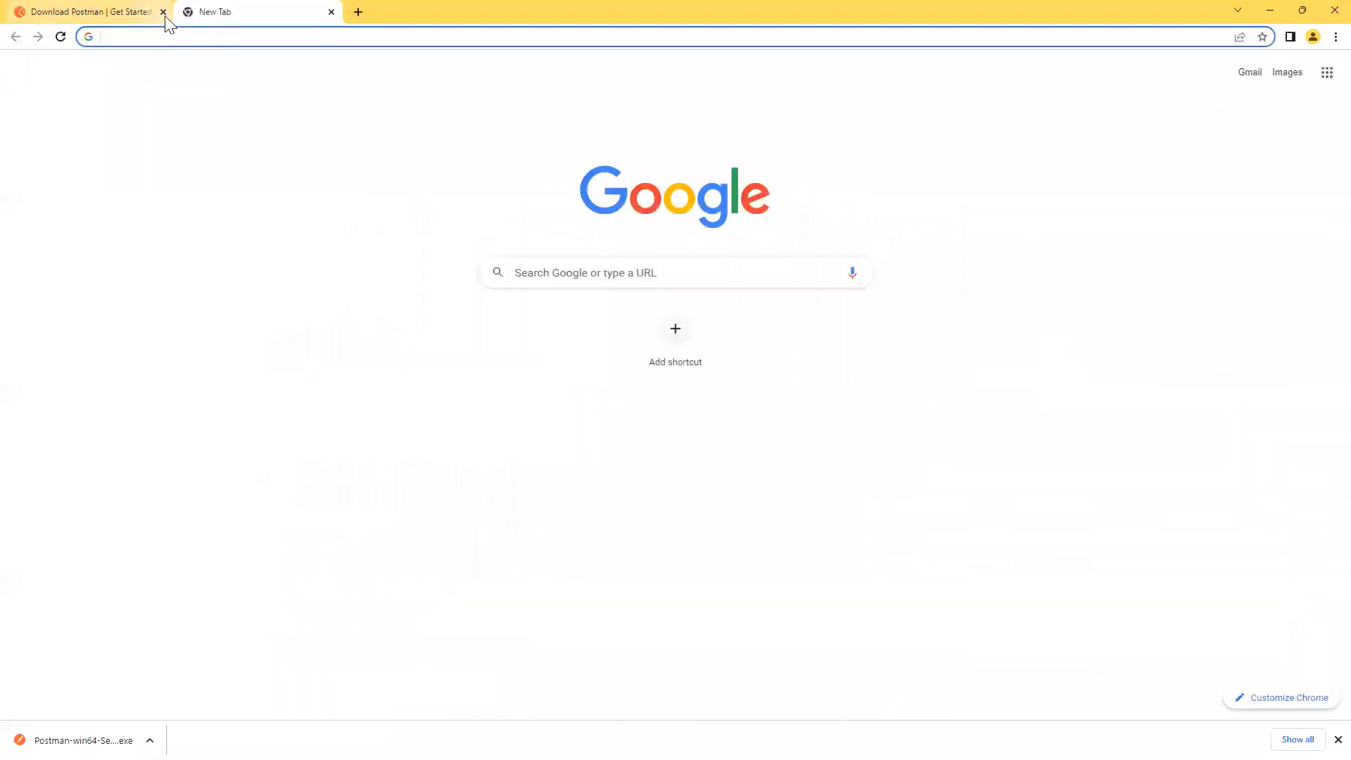
pyautogui.click(163, 12)
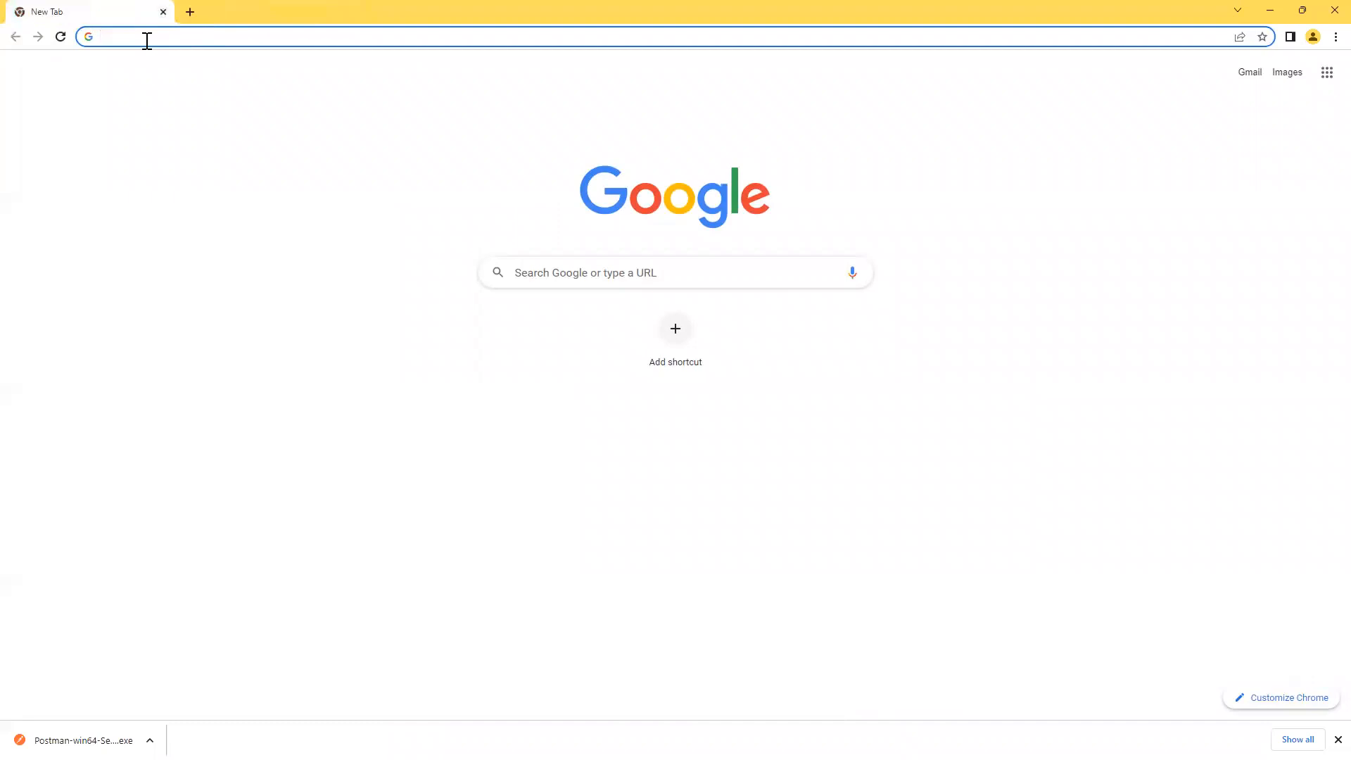
# Search Google for 'fork install', open git-fork.com and select its address.
pyautogui.click(568, 275)
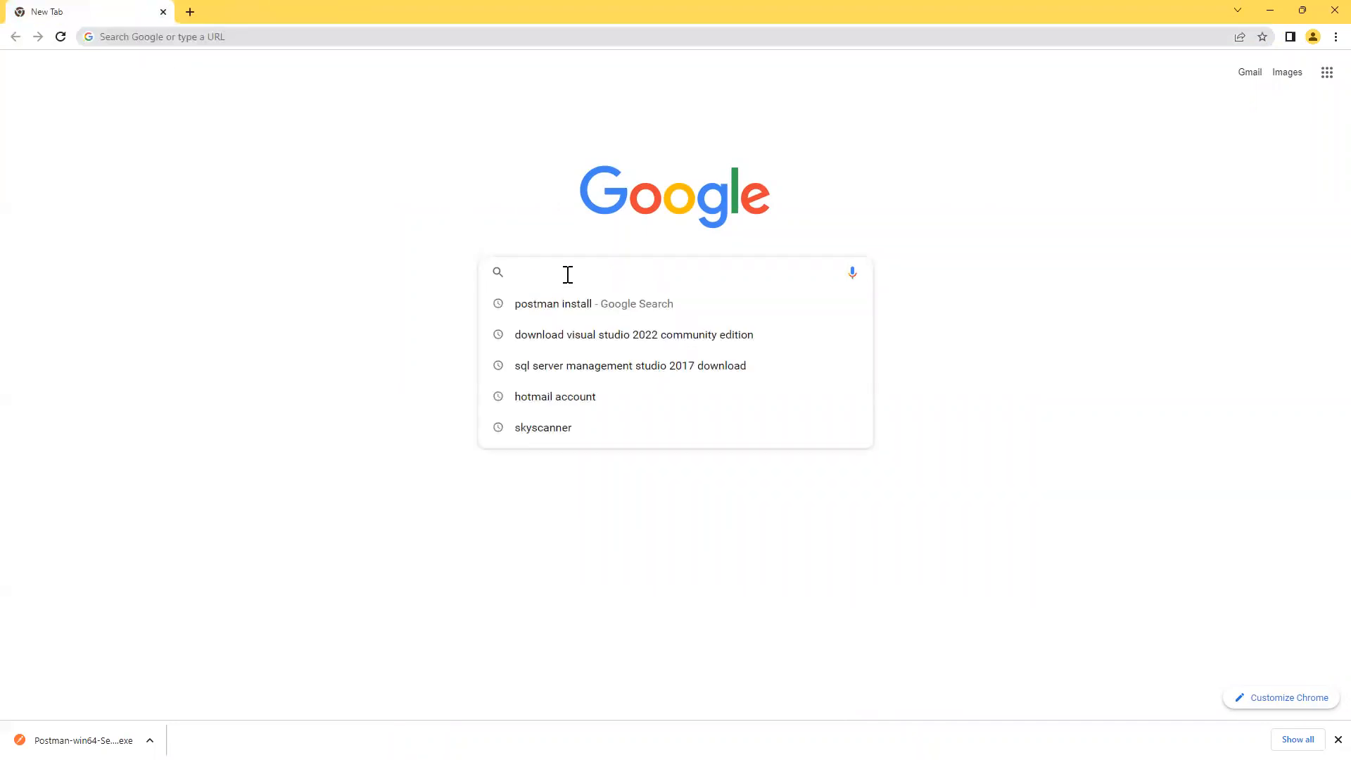
pyautogui.write('fork')
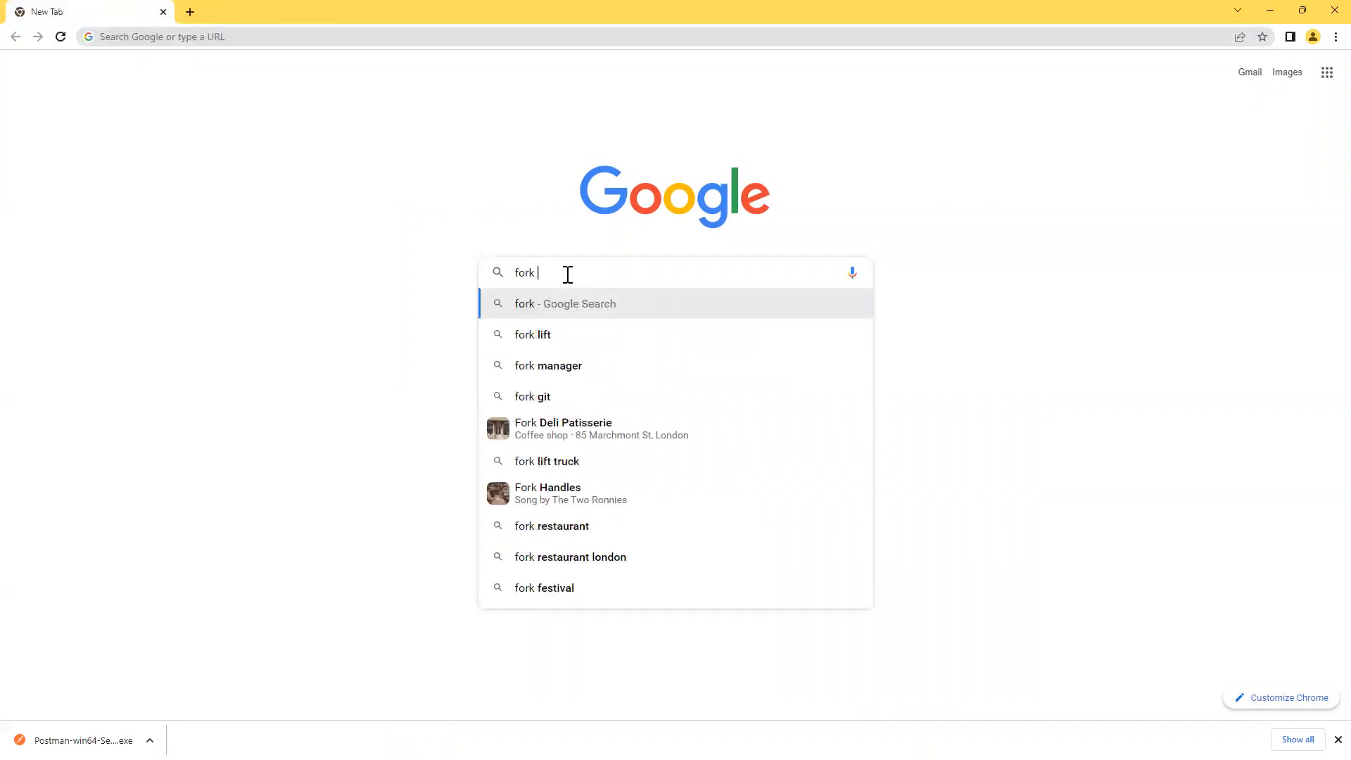
pyautogui.write(' ins')
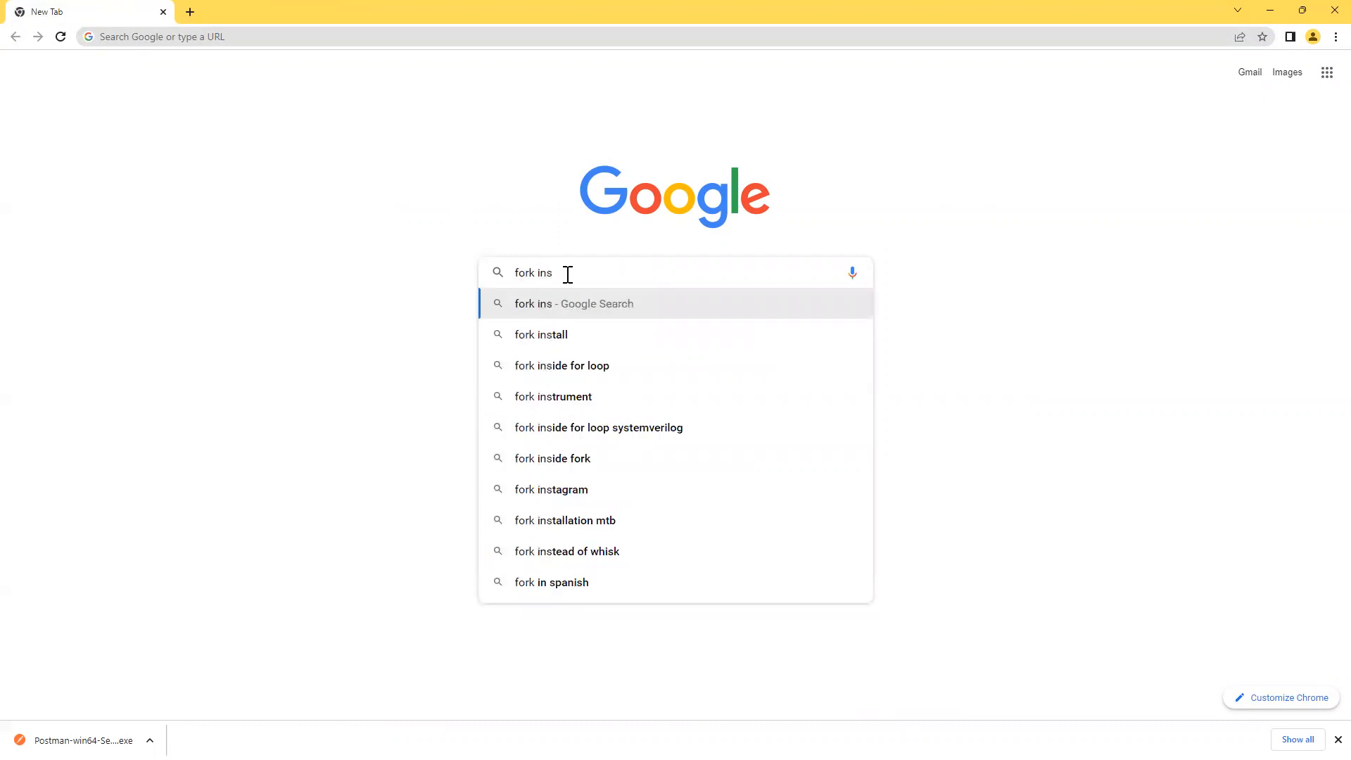
pyautogui.press('Down')
pyautogui.press('Return')
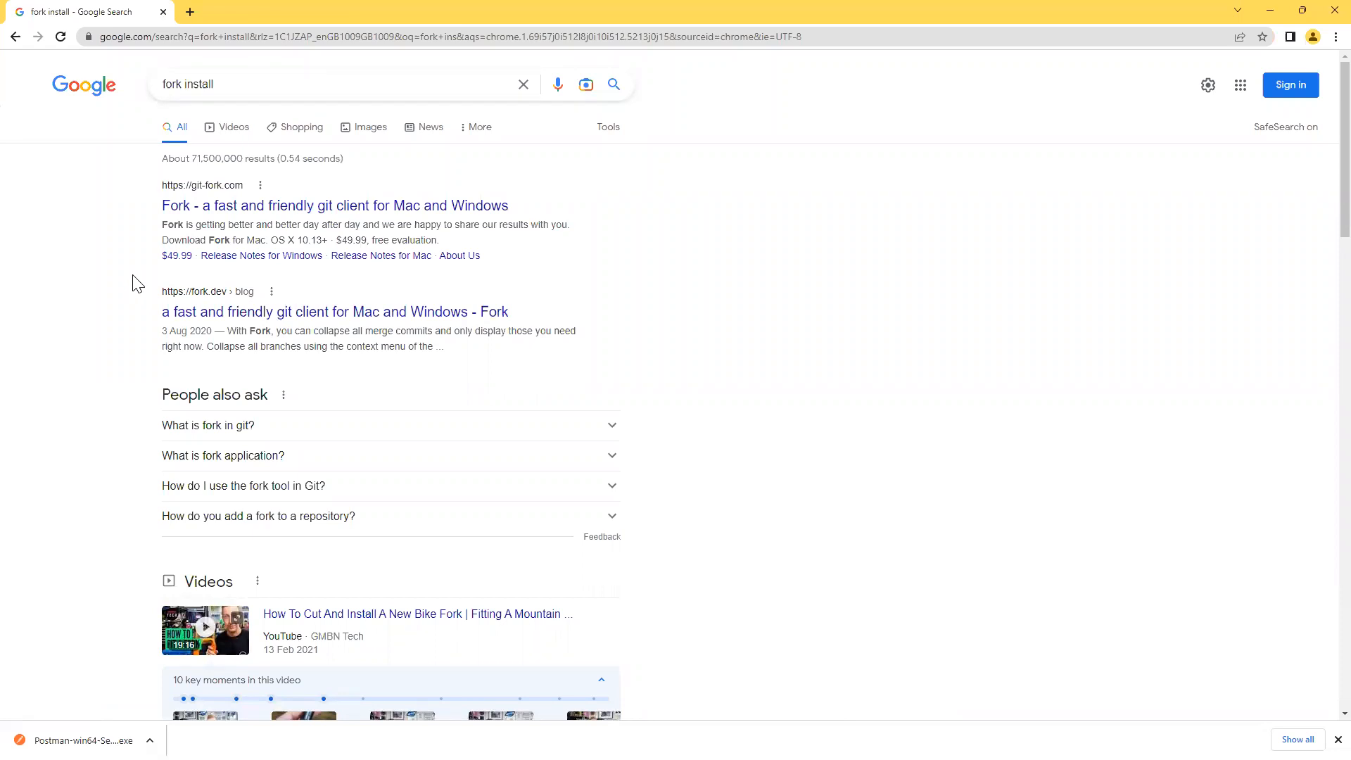
pyautogui.click(188, 211)
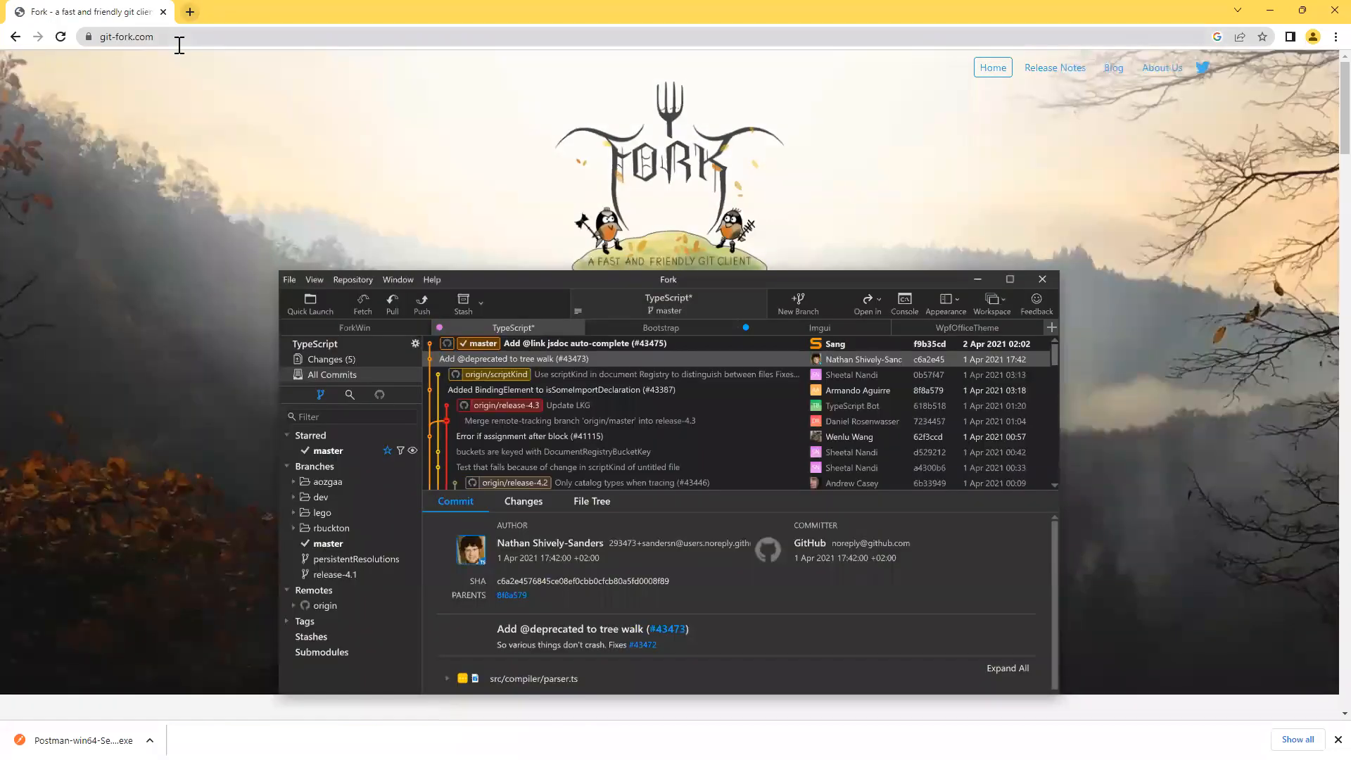
pyautogui.click(194, 44)
pyautogui.hotkey('ctrl', 'c')
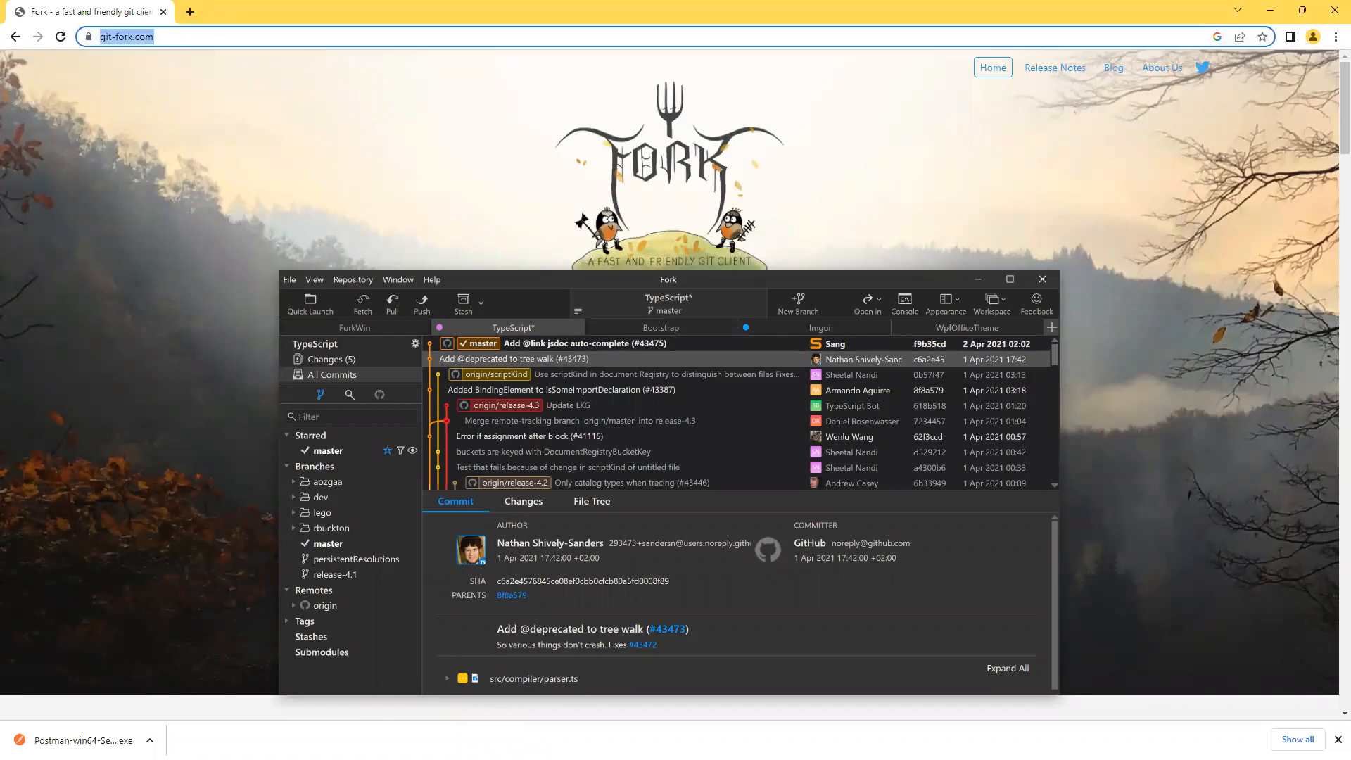
pyautogui.hotkey('alt', 'Tab')
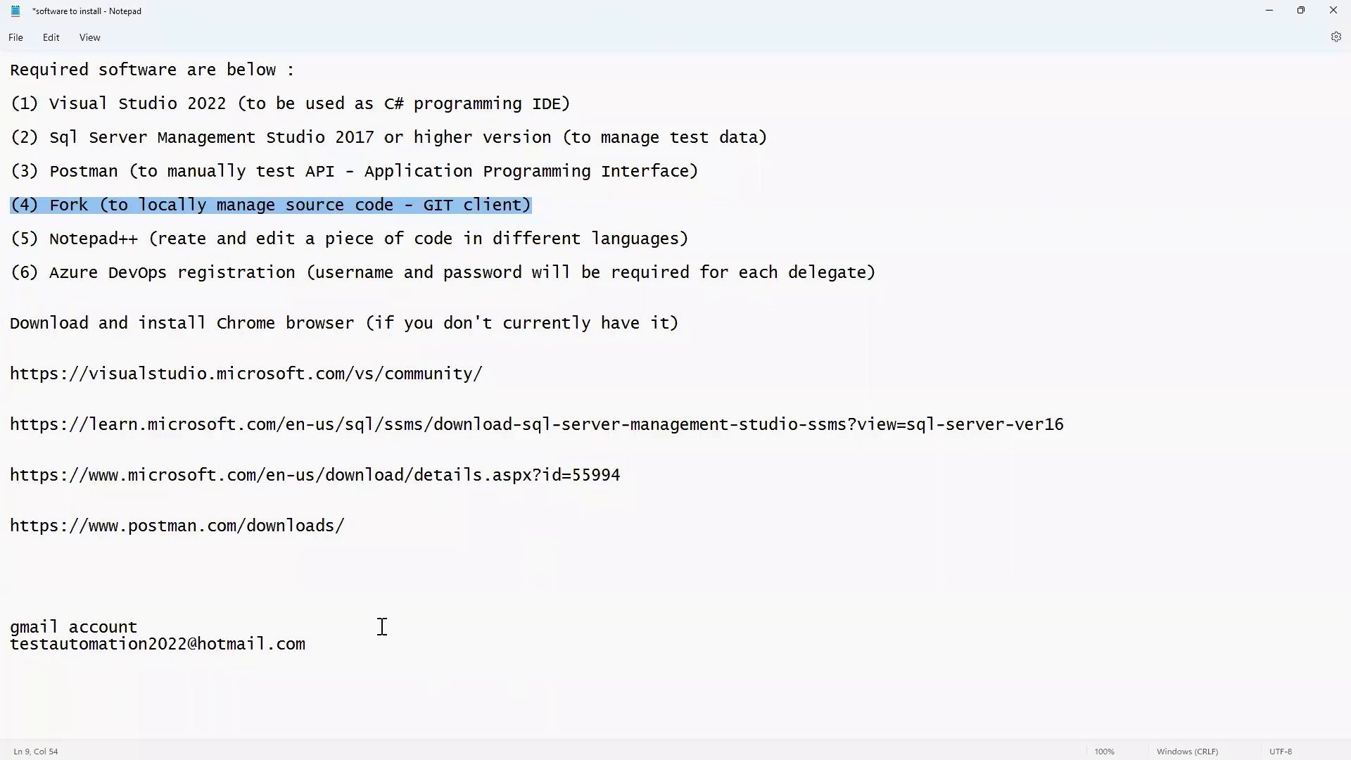
pyautogui.click(428, 556)
pyautogui.hotkey('ctrl', 'v')
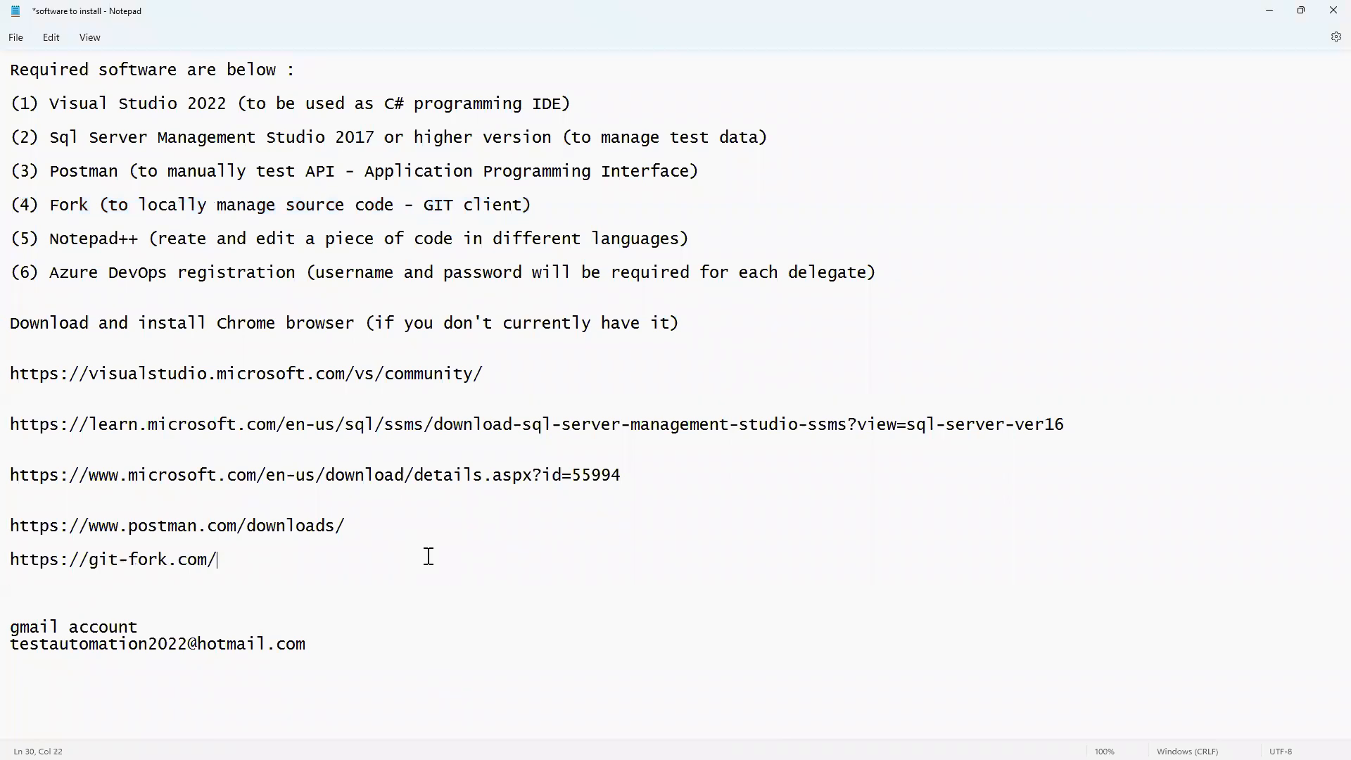
pyautogui.press('Home')
pyautogui.press('Return')
pyautogui.click(102, 612)
pyautogui.press('Return')
pyautogui.press('Return')
pyautogui.press('Return')
pyautogui.press('Return')
pyautogui.press('Return')
pyautogui.press('Return')
pyautogui.press('Return')
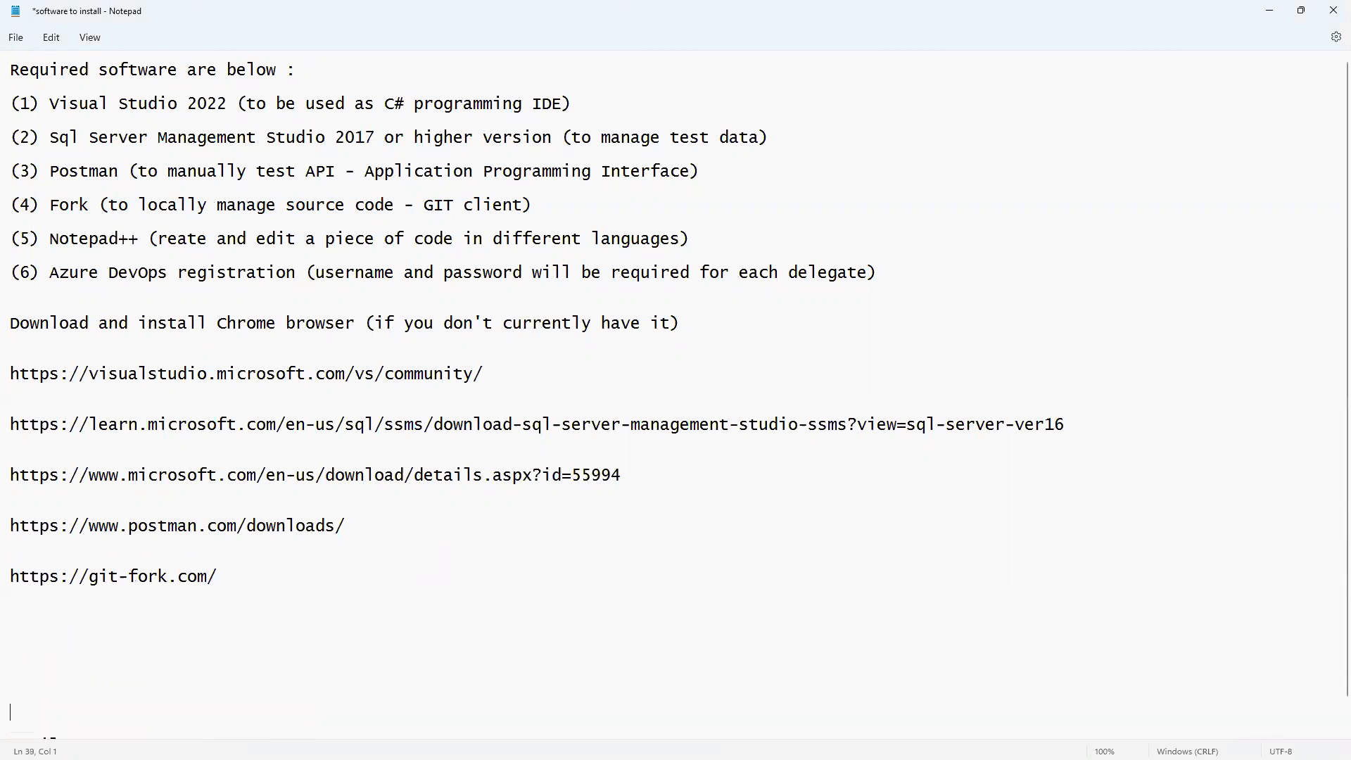
pyautogui.click(286, 540)
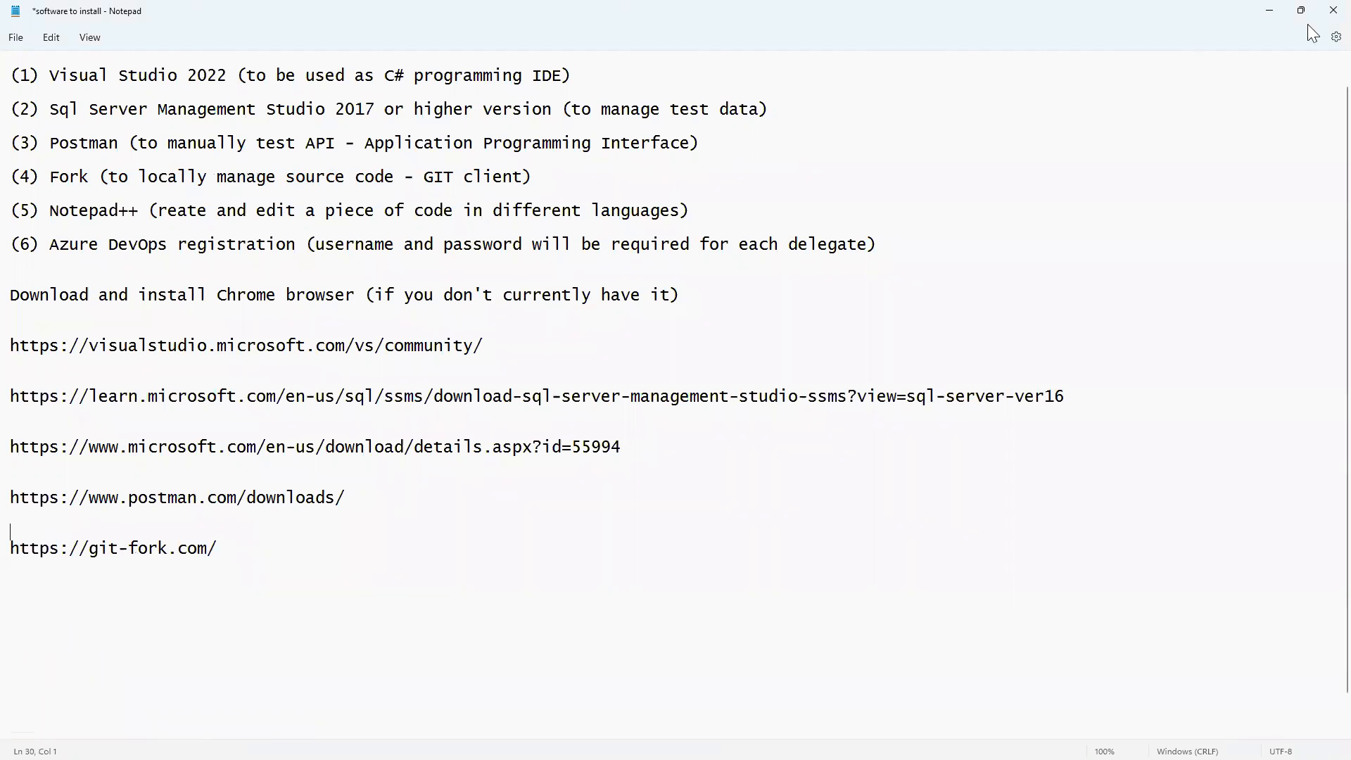
pyautogui.click(1269, 10)
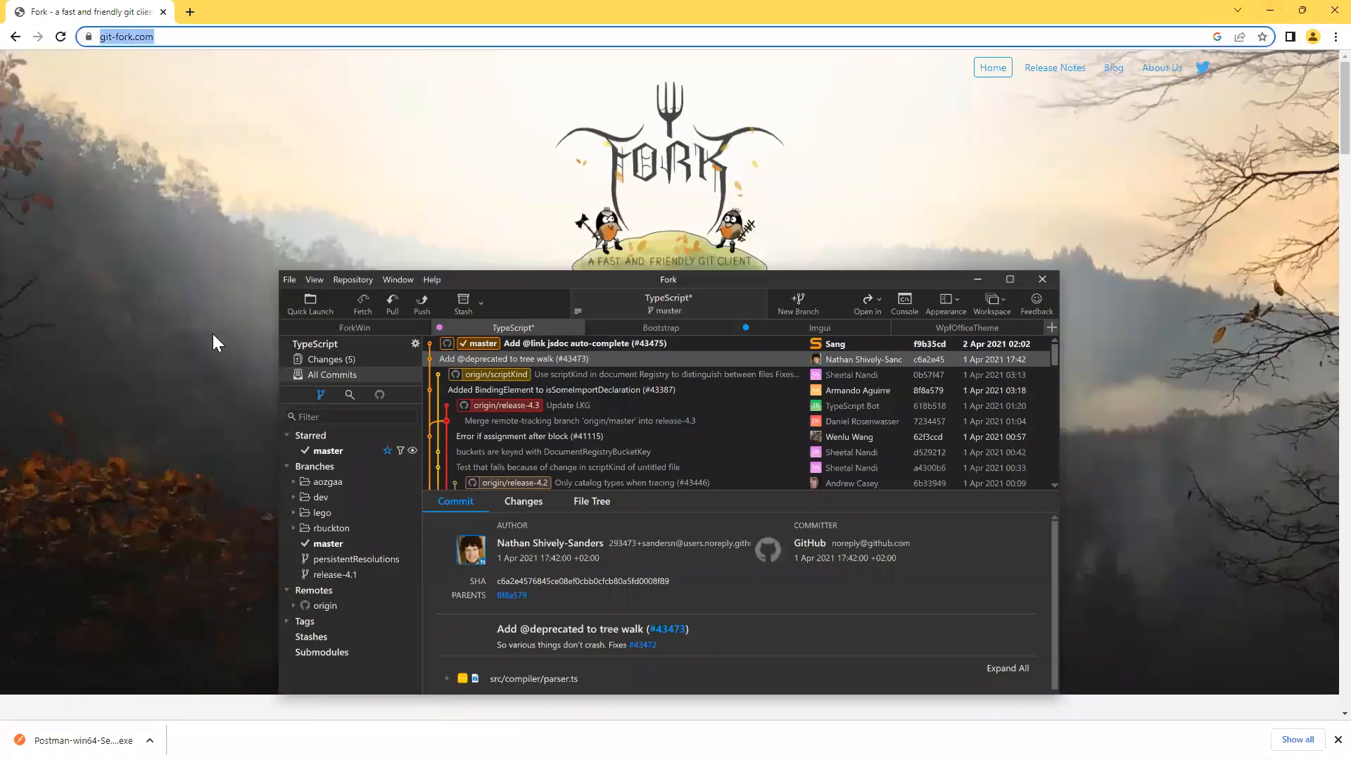
# Download ForkInstaller.exe via 'Download Fork for Windows' on git-fork.com and open it.
pyautogui.click(126, 330)
pyautogui.scroll(-1, 126, 331)
pyautogui.scroll(1, 127, 331)
pyautogui.scroll(-5, 127, 331)
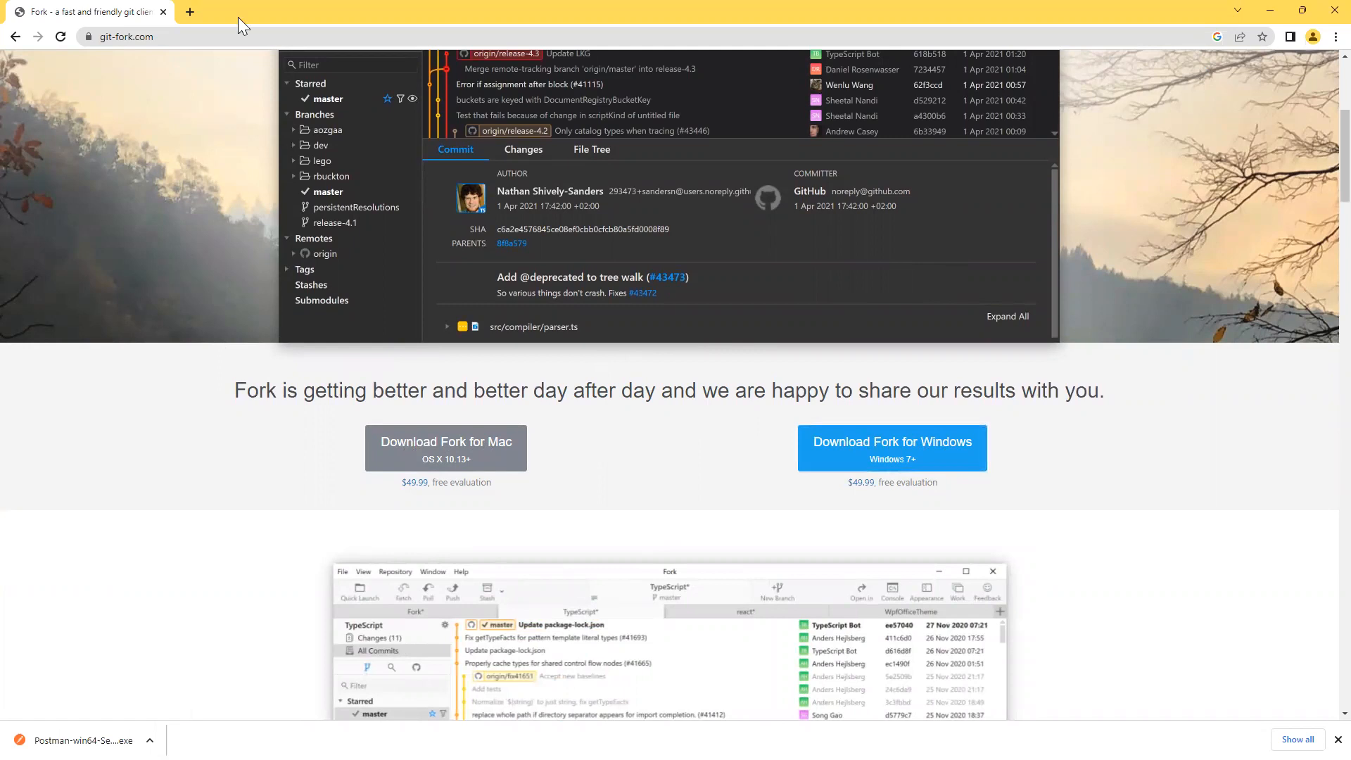
pyautogui.click(946, 458)
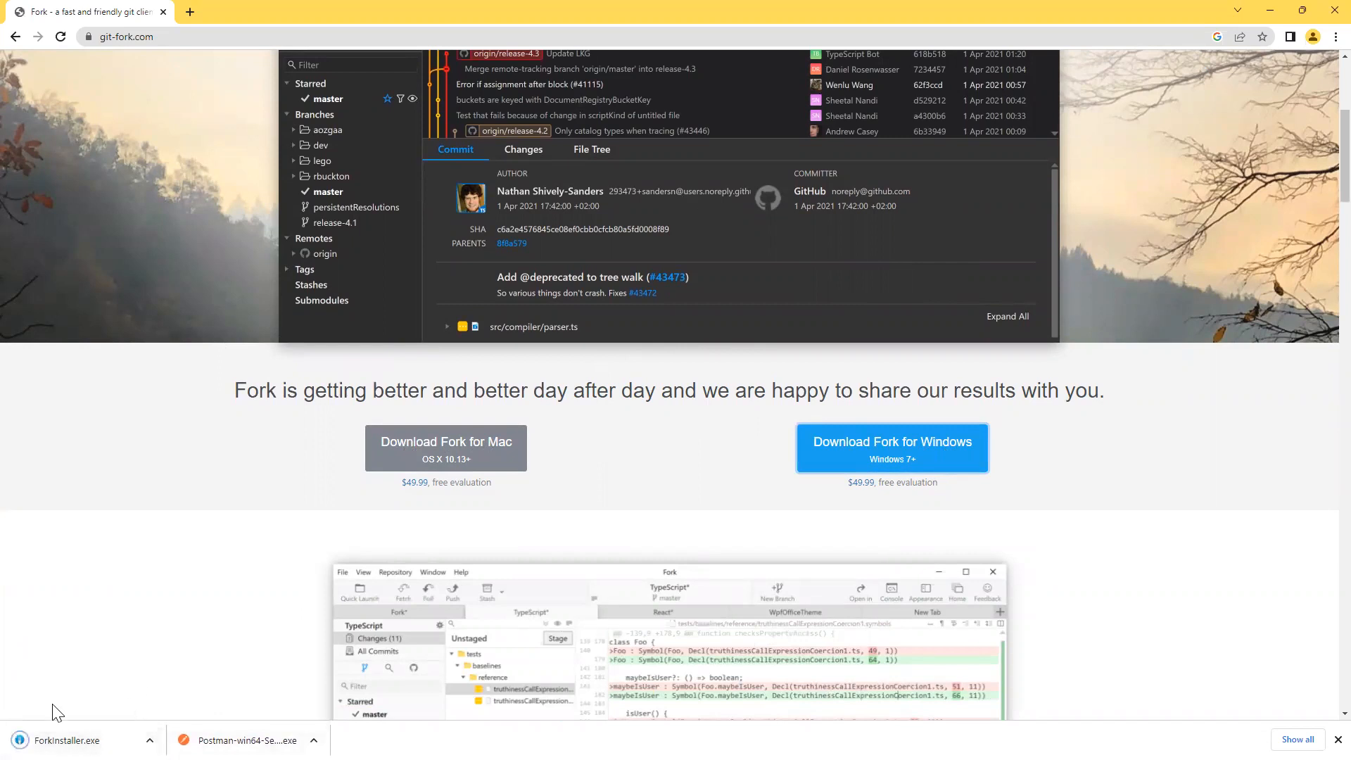
pyautogui.click(65, 740)
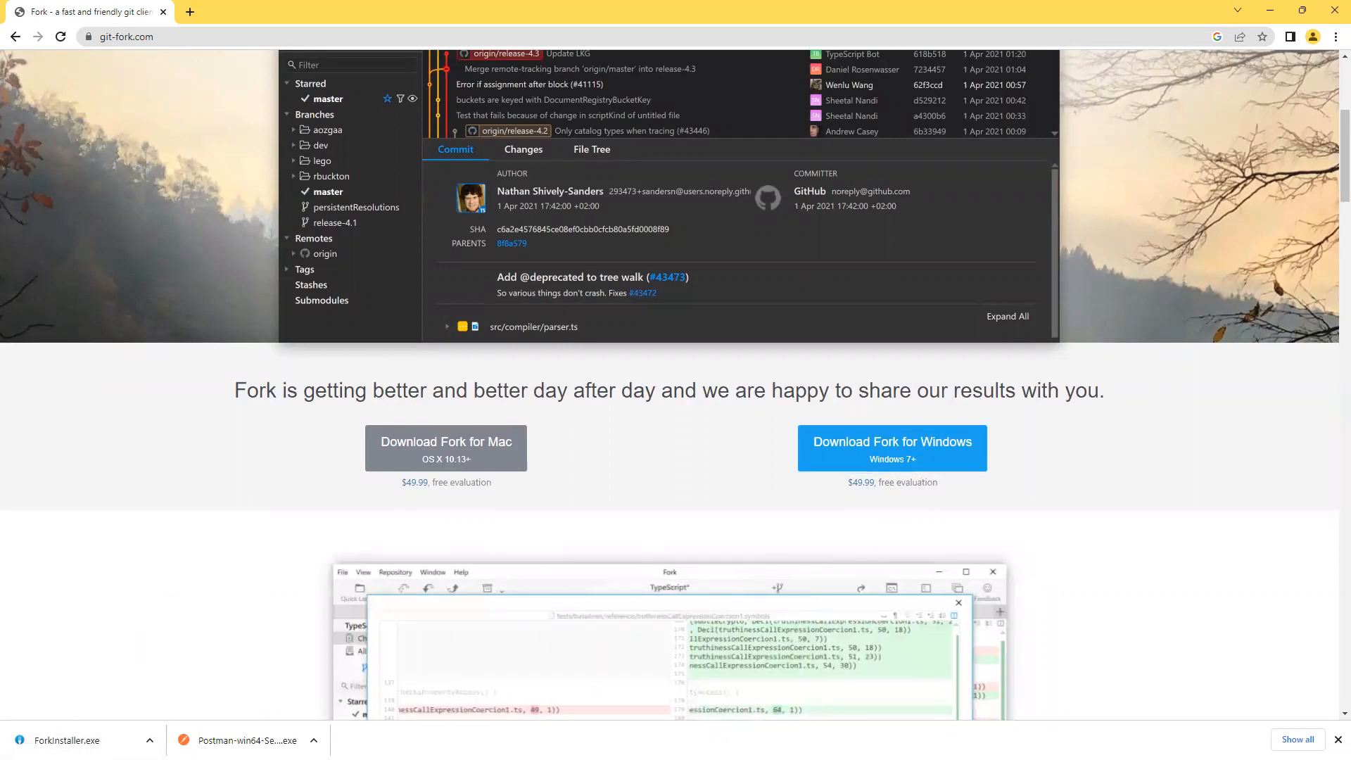
# Launch ForkInstaller from the Downloads folder and move the Welcome to Fork dialog up-left.
pyautogui.hotkey('alt', 'Tab')
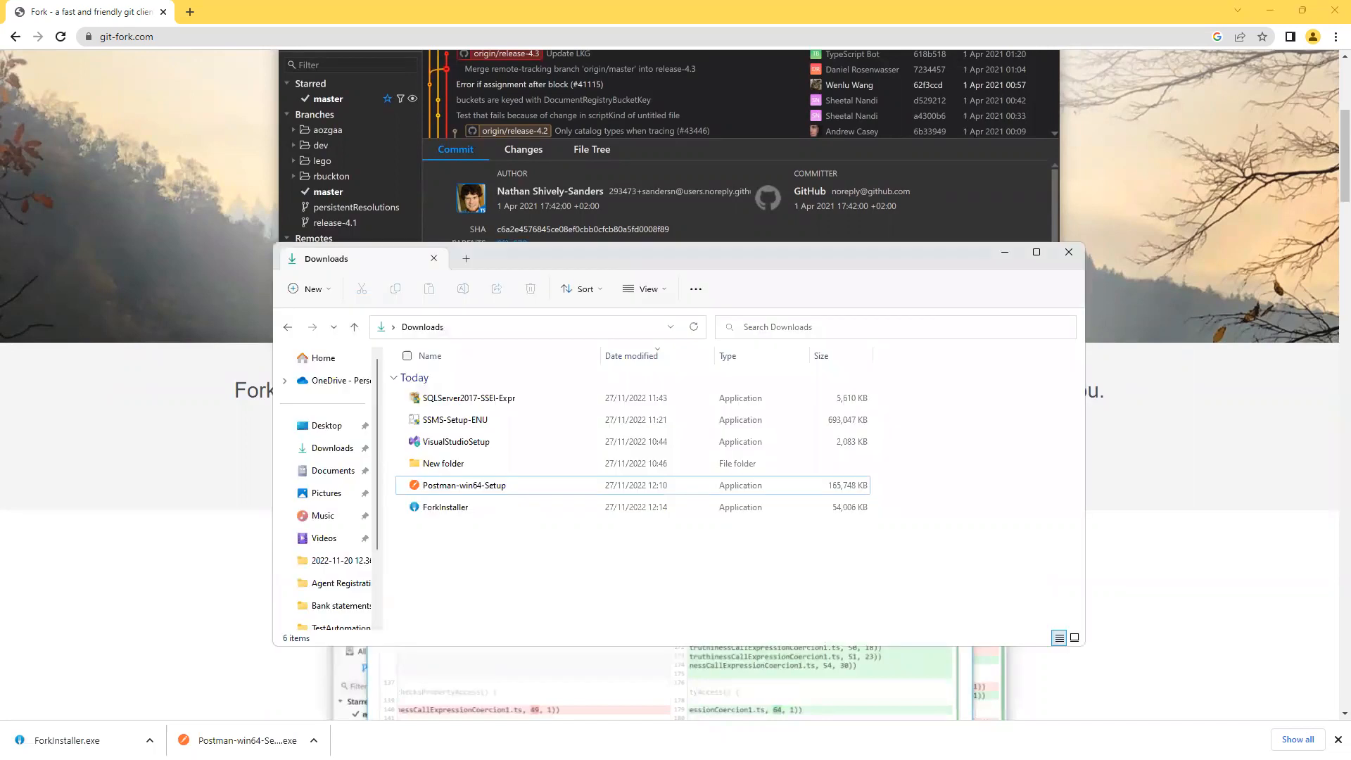
pyautogui.click(445, 508)
pyautogui.doubleClick(444, 507)
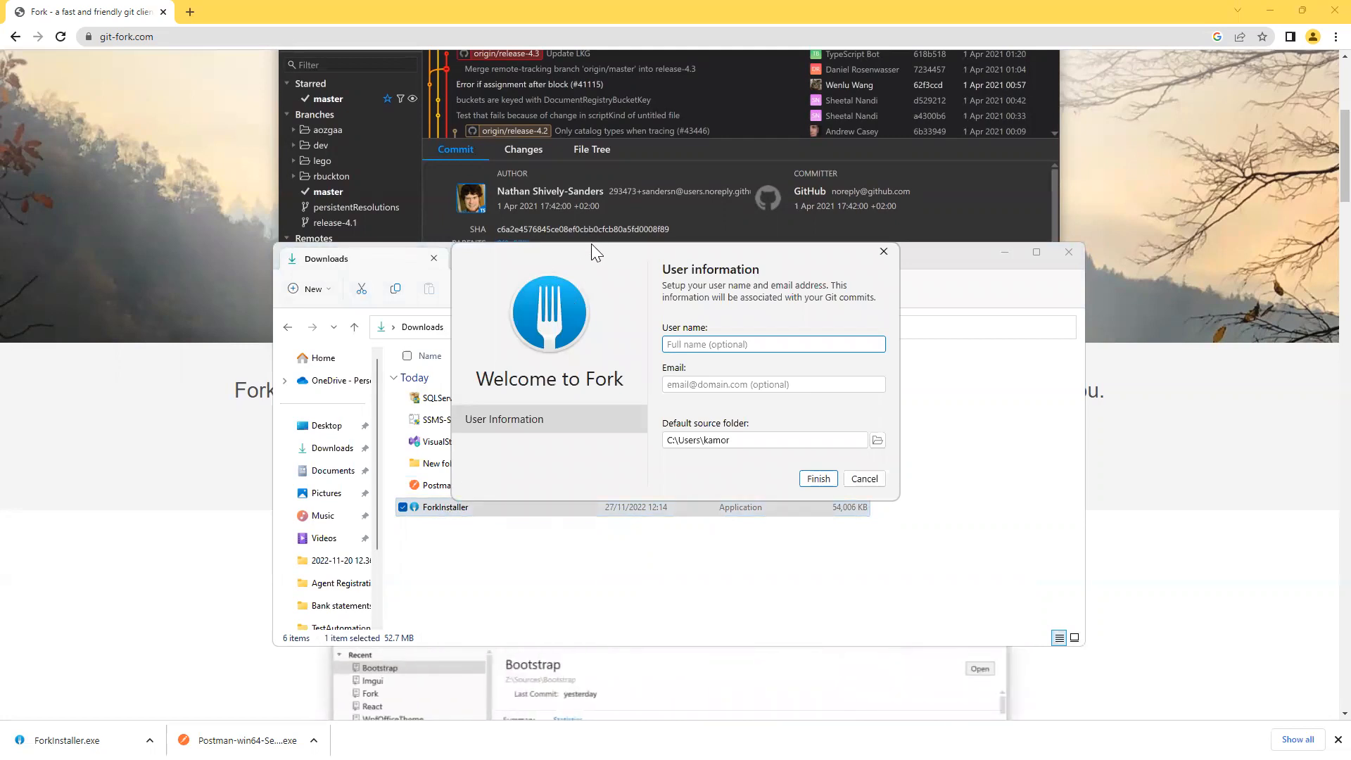
pyautogui.moveTo(591, 243); pyautogui.dragTo(512, 134)
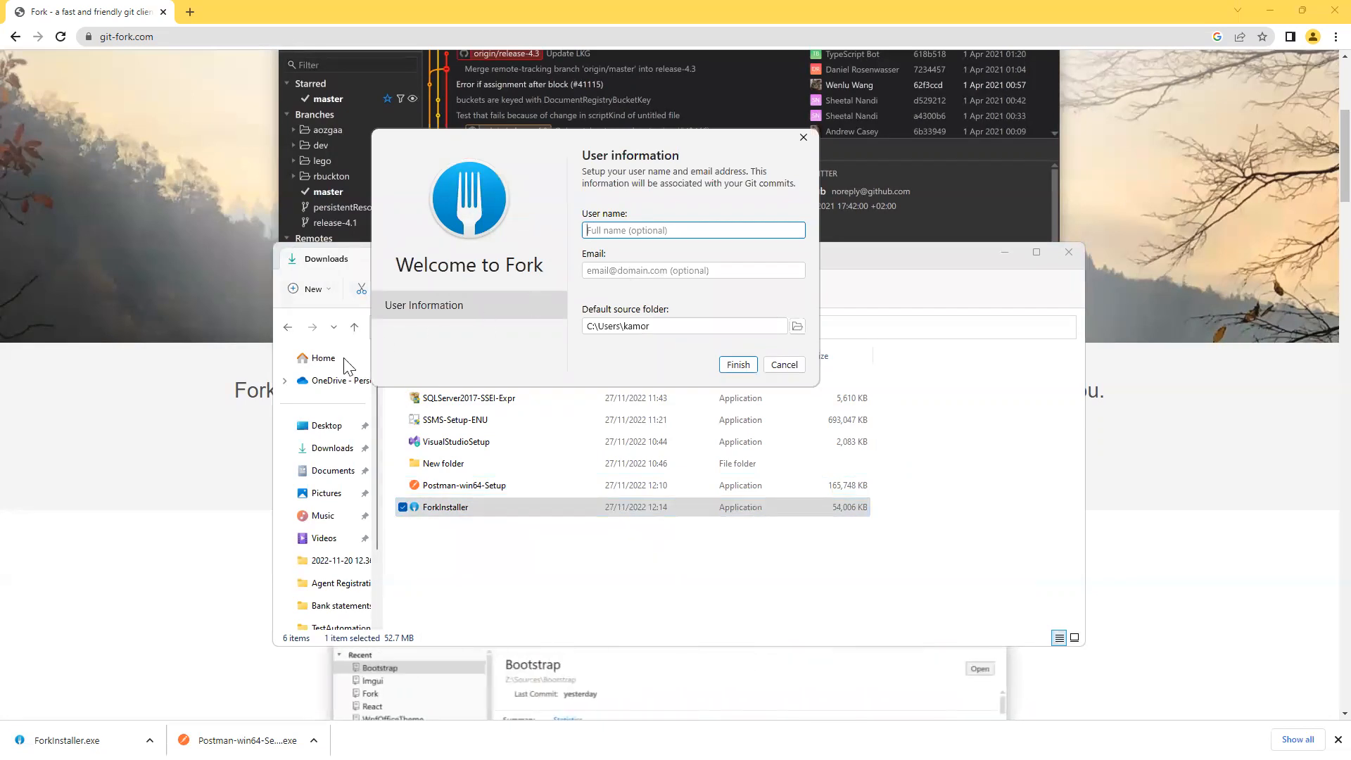
# Copy the account e-mail line from the Notepad checklist.
pyautogui.hotkey('alt', 'Tab')
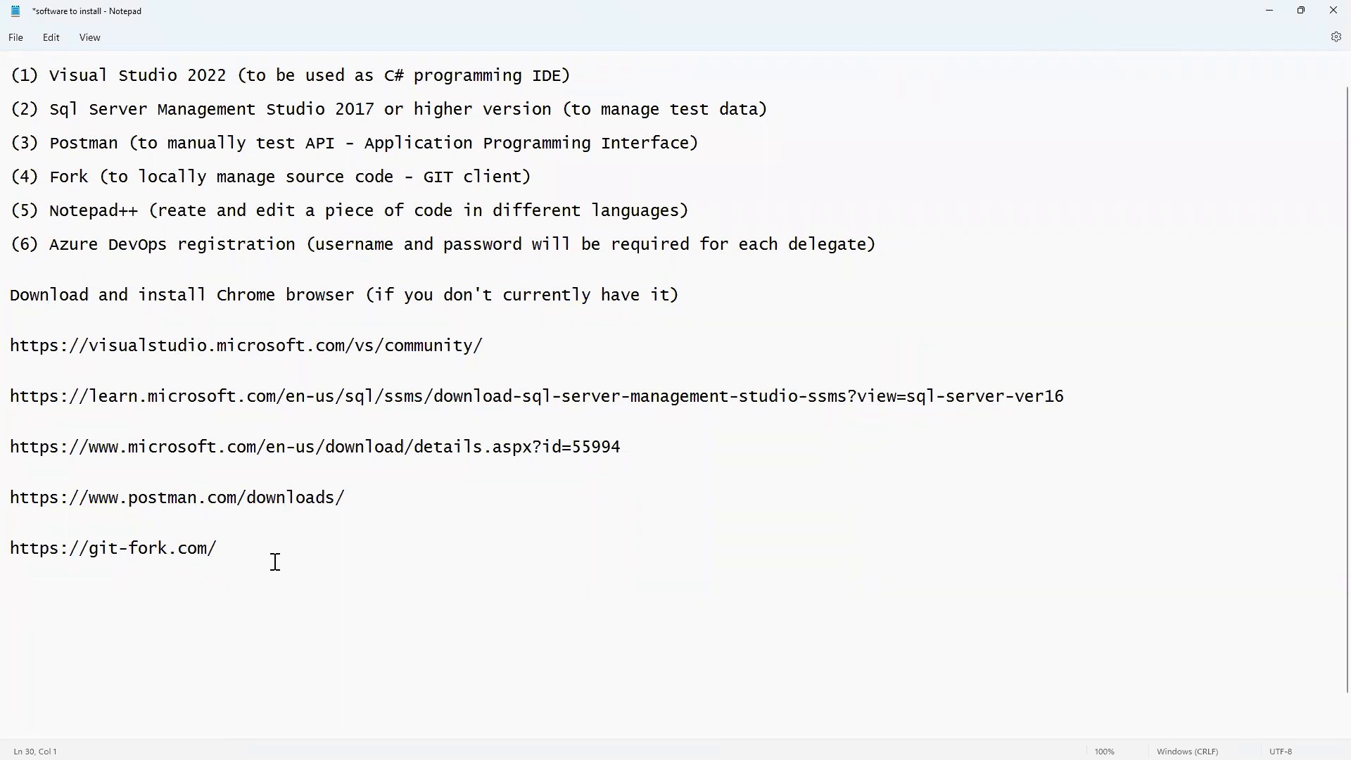
pyautogui.scroll(-1, 275, 561)
pyautogui.click(316, 729)
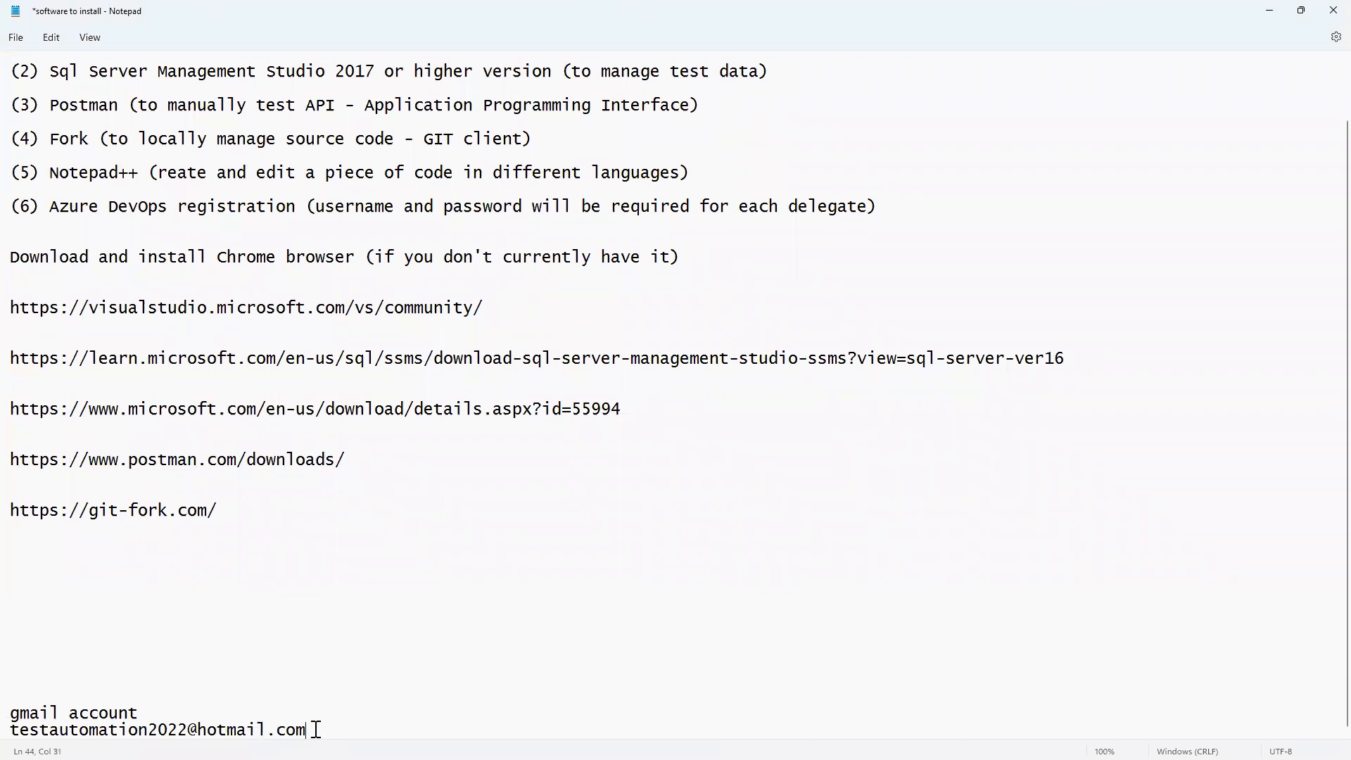
pyautogui.tripleClick(316, 730)
pyautogui.hotkey('ctrl', 'c')
pyautogui.rightClick(264, 728)
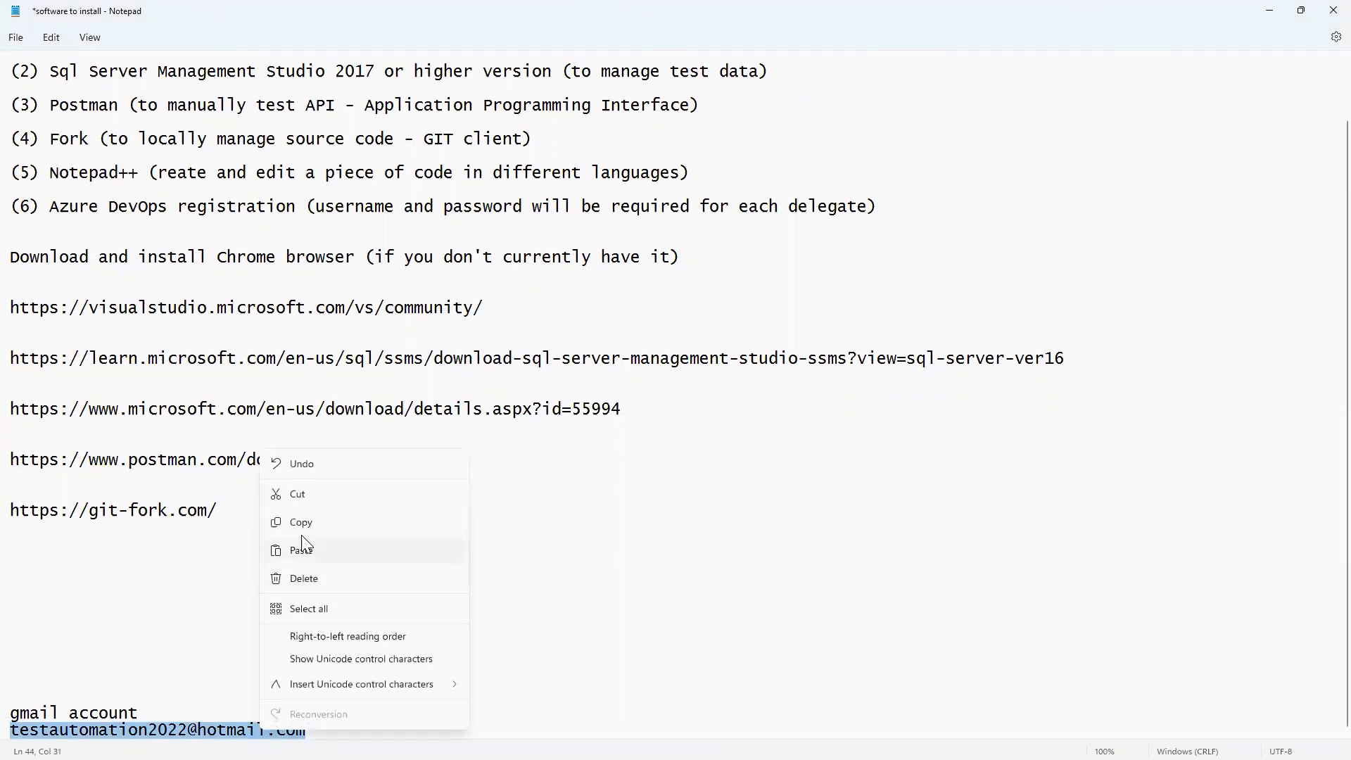
pyautogui.click(310, 519)
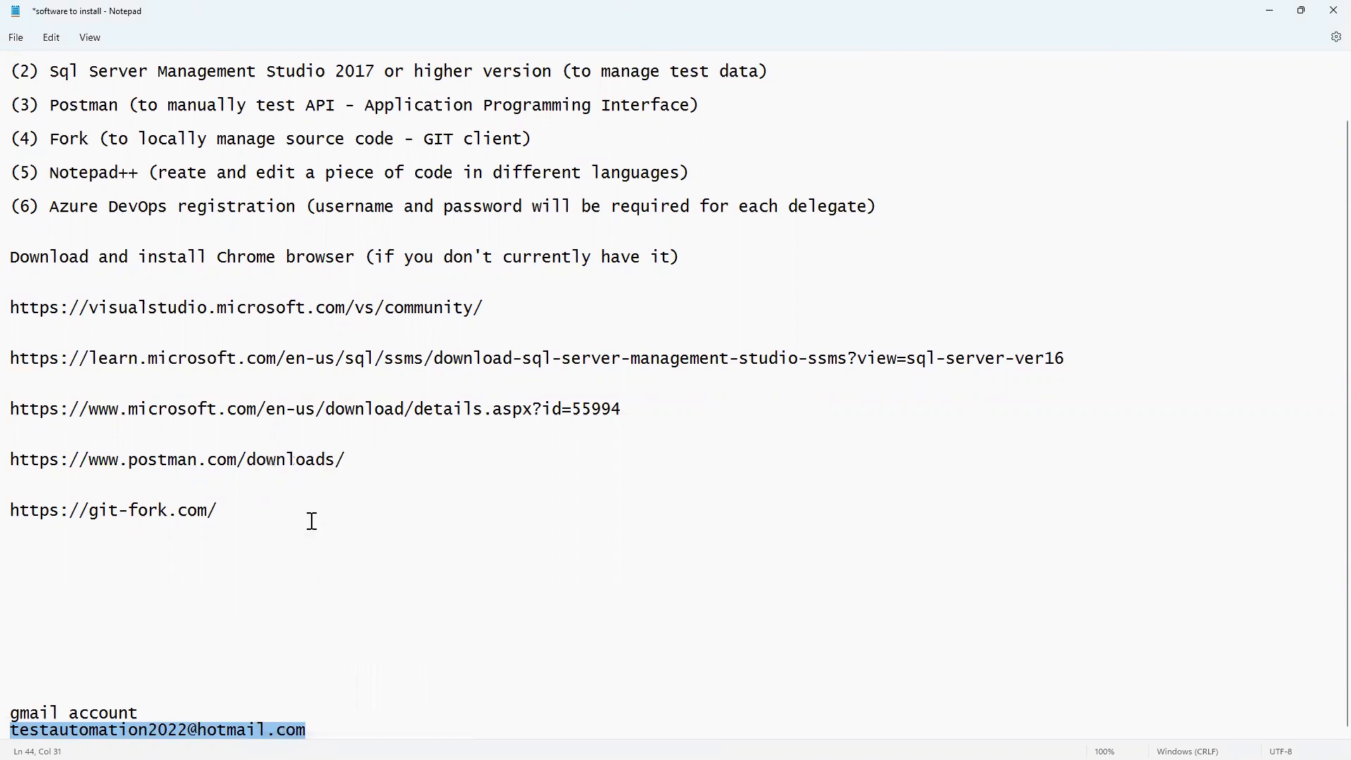
# Enter user name 'Test Automstion' and the pasted account e-mail in Fork setup, then finish.
pyautogui.click(1271, 12)
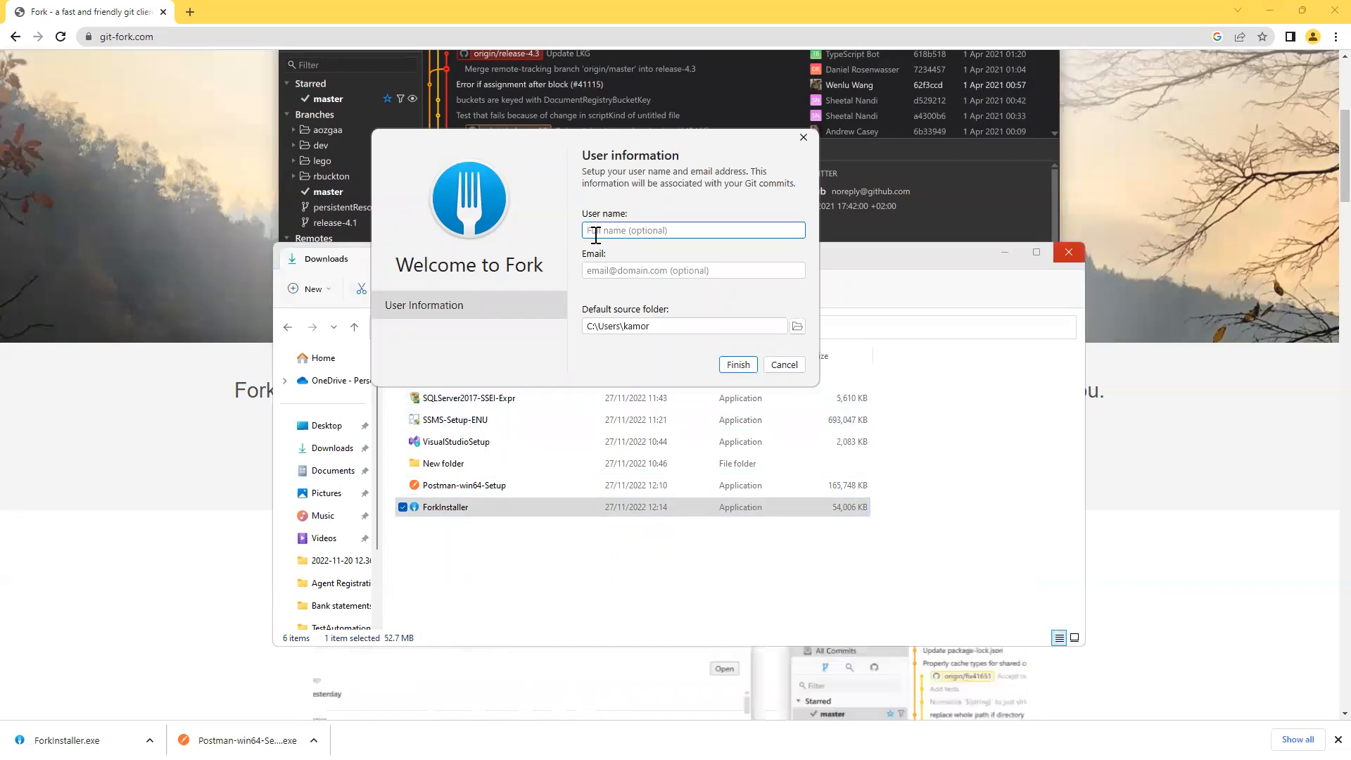
pyautogui.write('Test A')
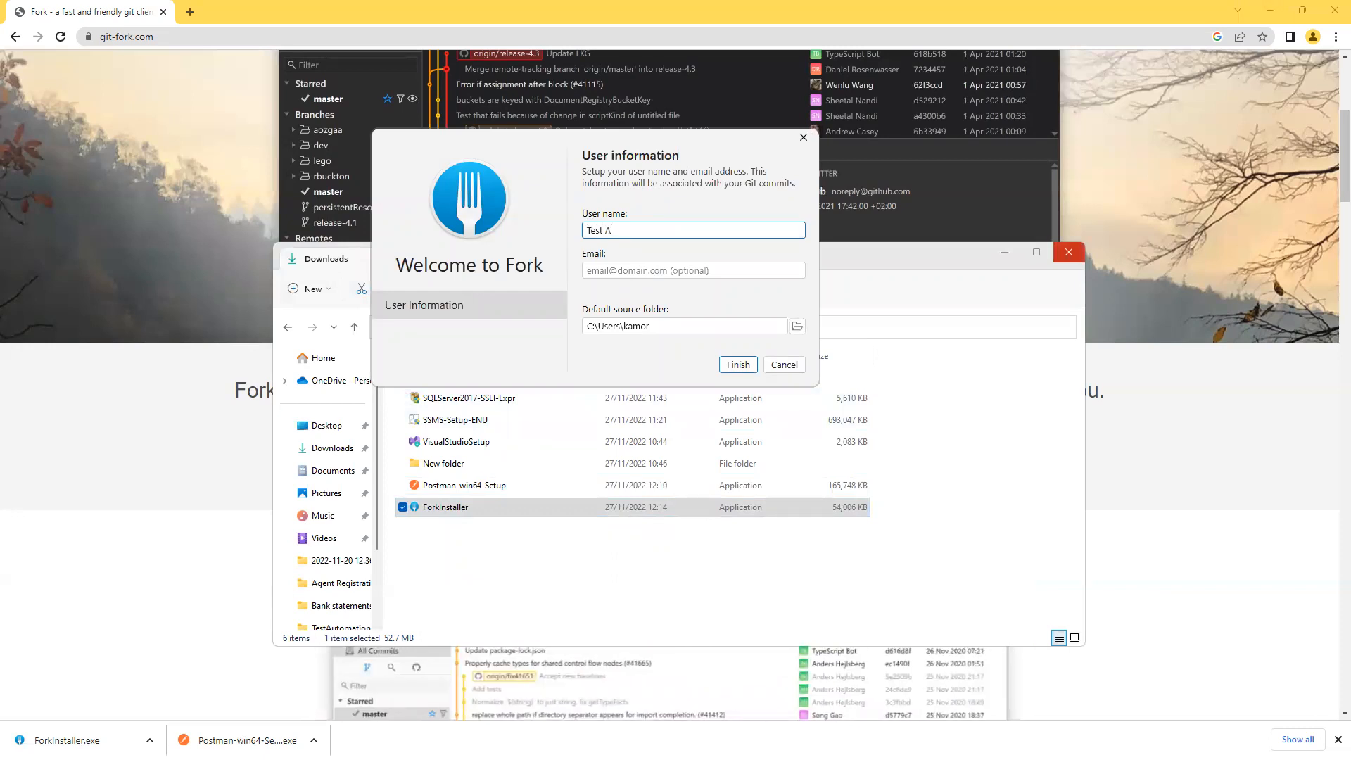
pyautogui.write('utoms')
pyautogui.write('tion')
pyautogui.click(616, 275)
pyautogui.hotkey('ctrl', 'v')
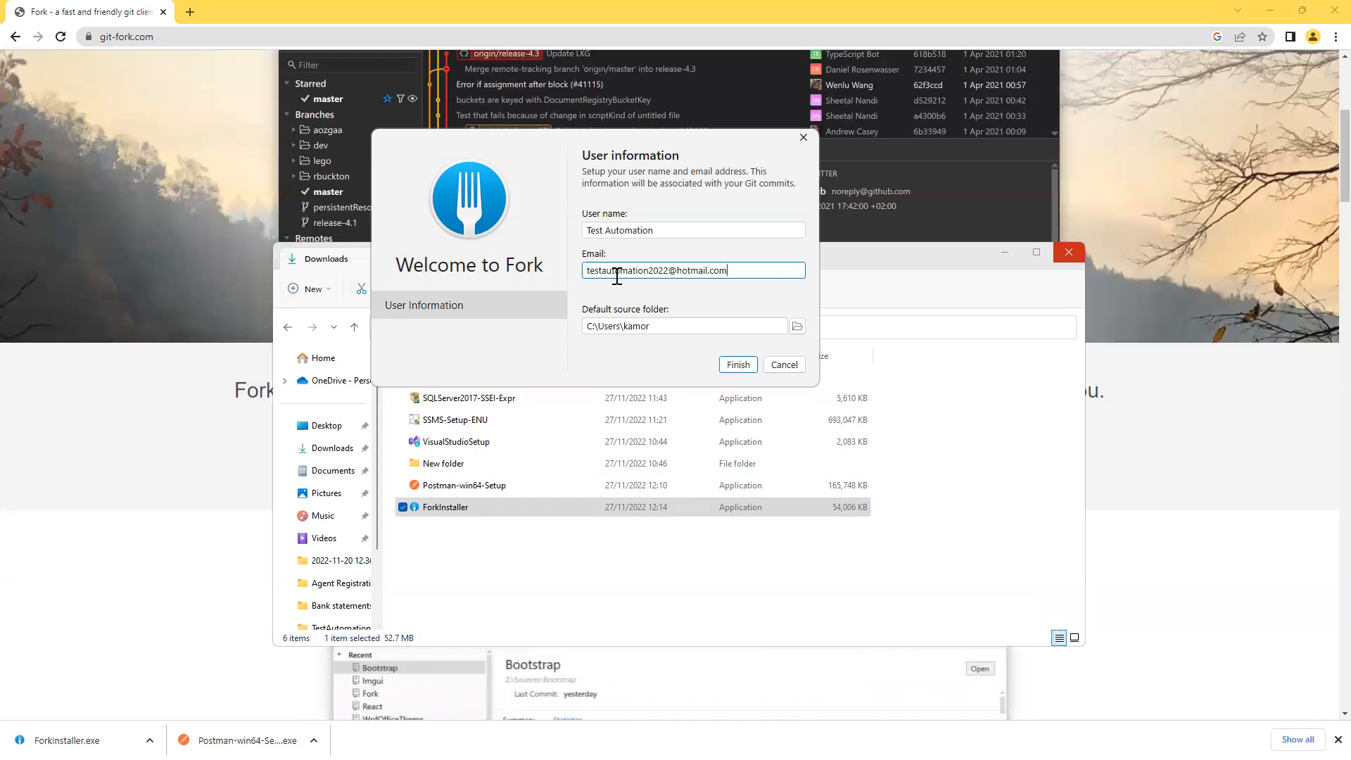
pyautogui.click(744, 367)
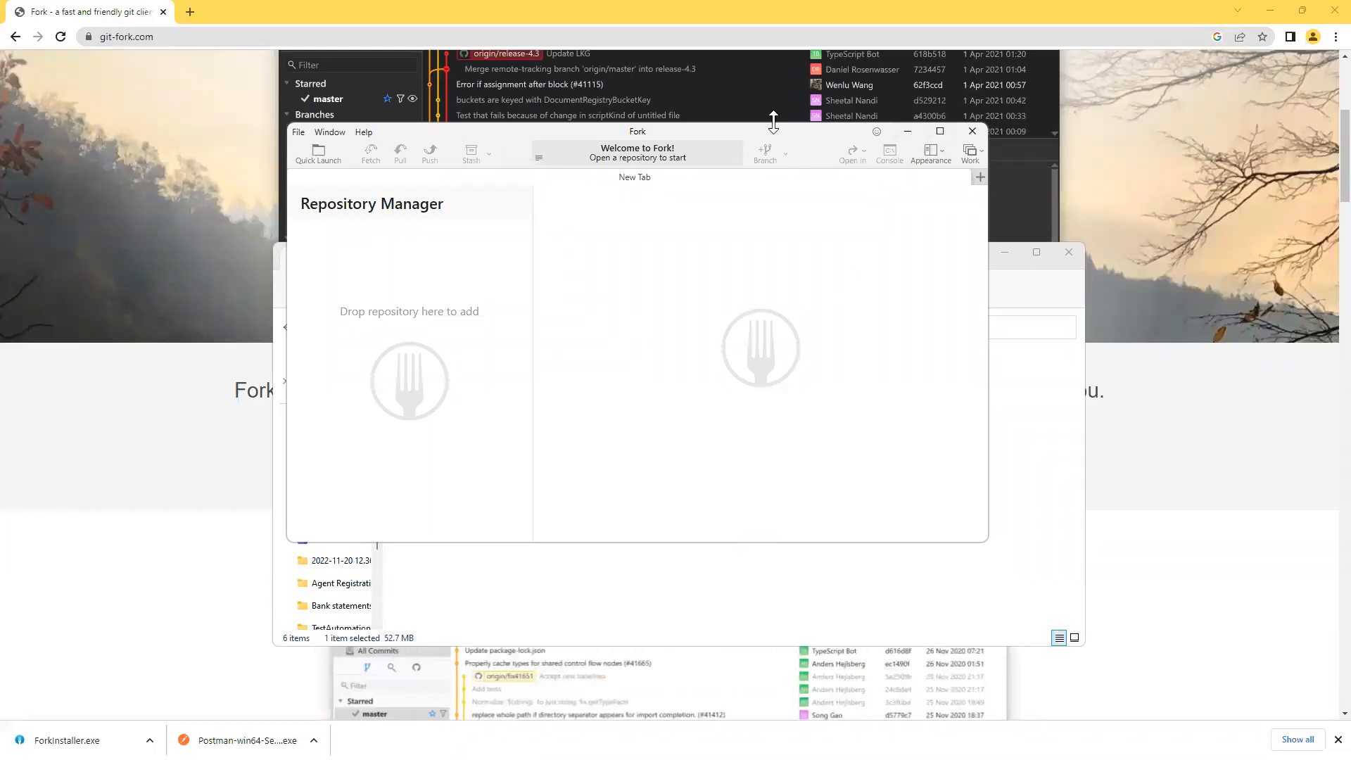
# Minimize Chrome and File Explorer, then shift the Fork window left and maximize it.
pyautogui.click(1270, 9)
pyautogui.click(1006, 253)
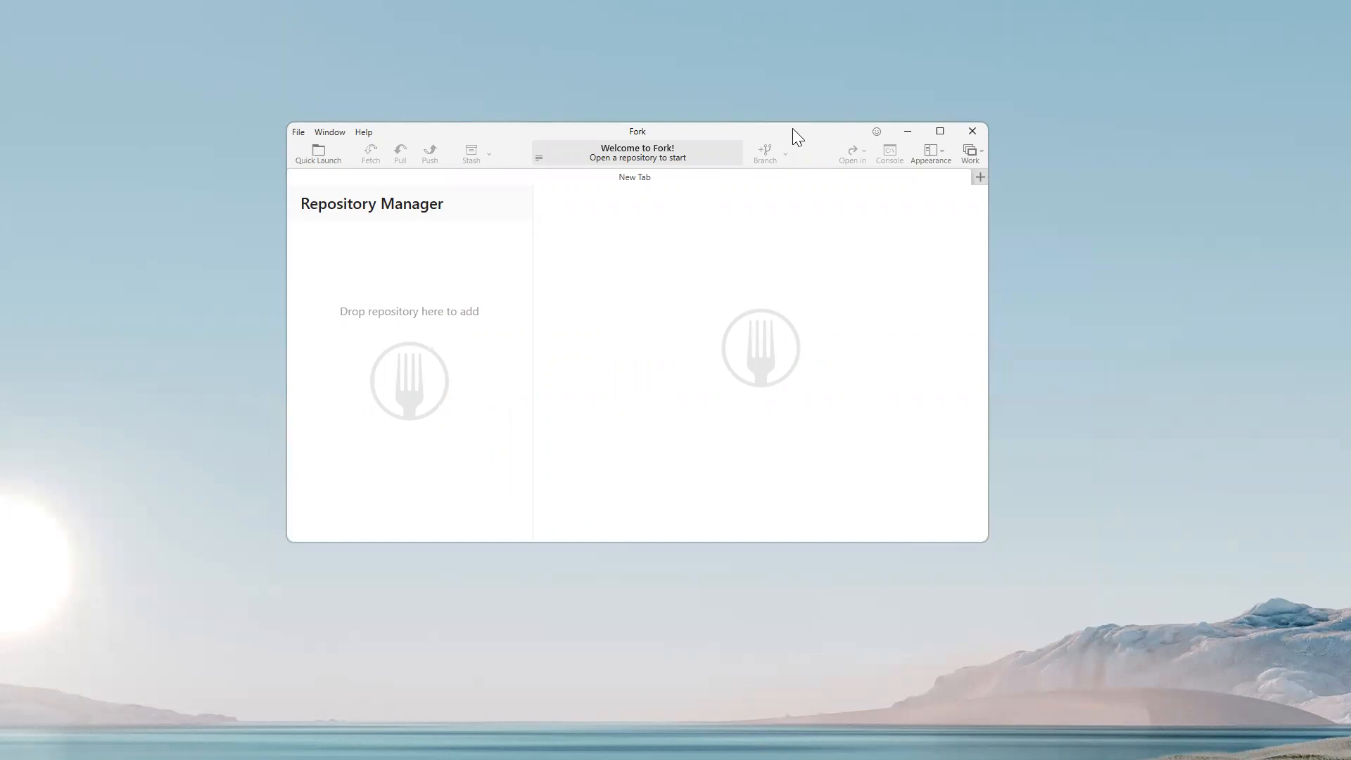
pyautogui.moveTo(792, 128); pyautogui.dragTo(751, 135)
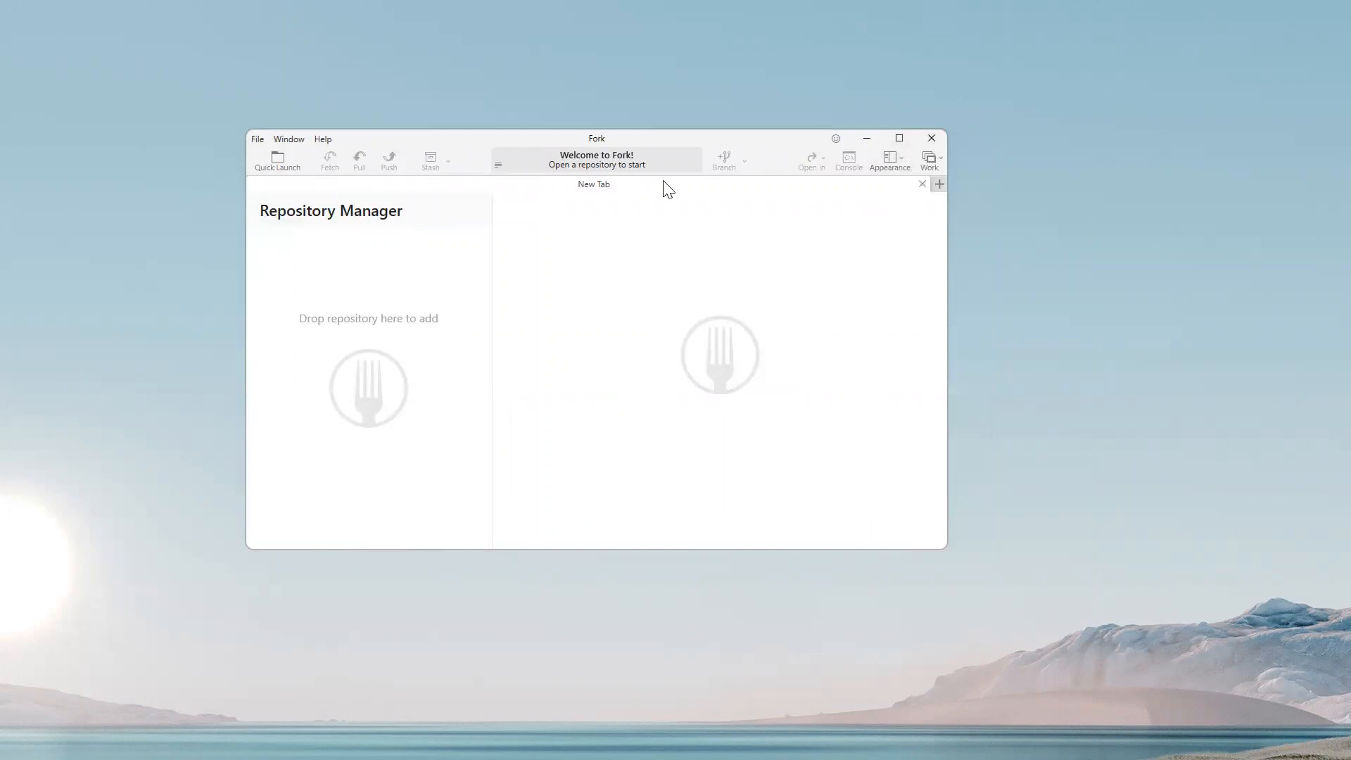
pyautogui.click(899, 138)
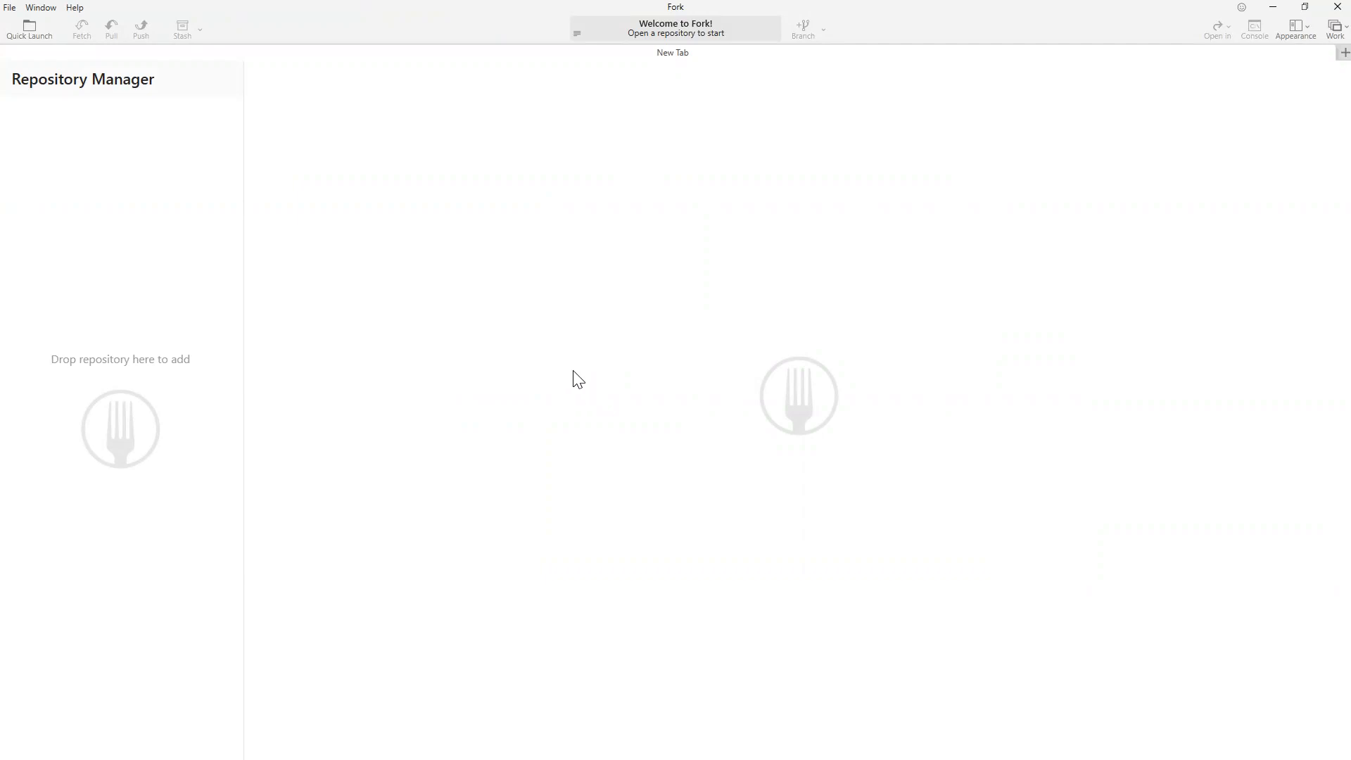
# Look through Fork's File menu twice without choosing anything, then close Fork.
pyautogui.click(9, 7)
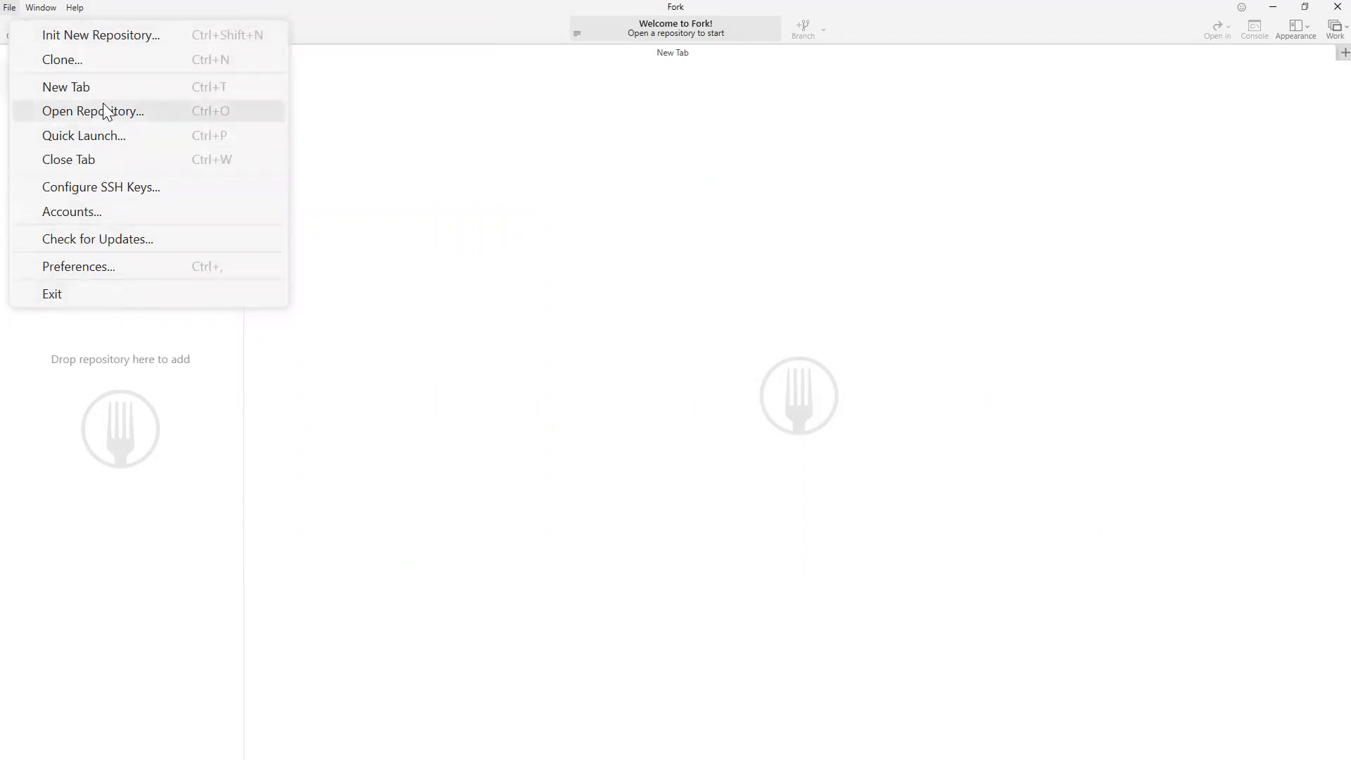
pyautogui.click(628, 356)
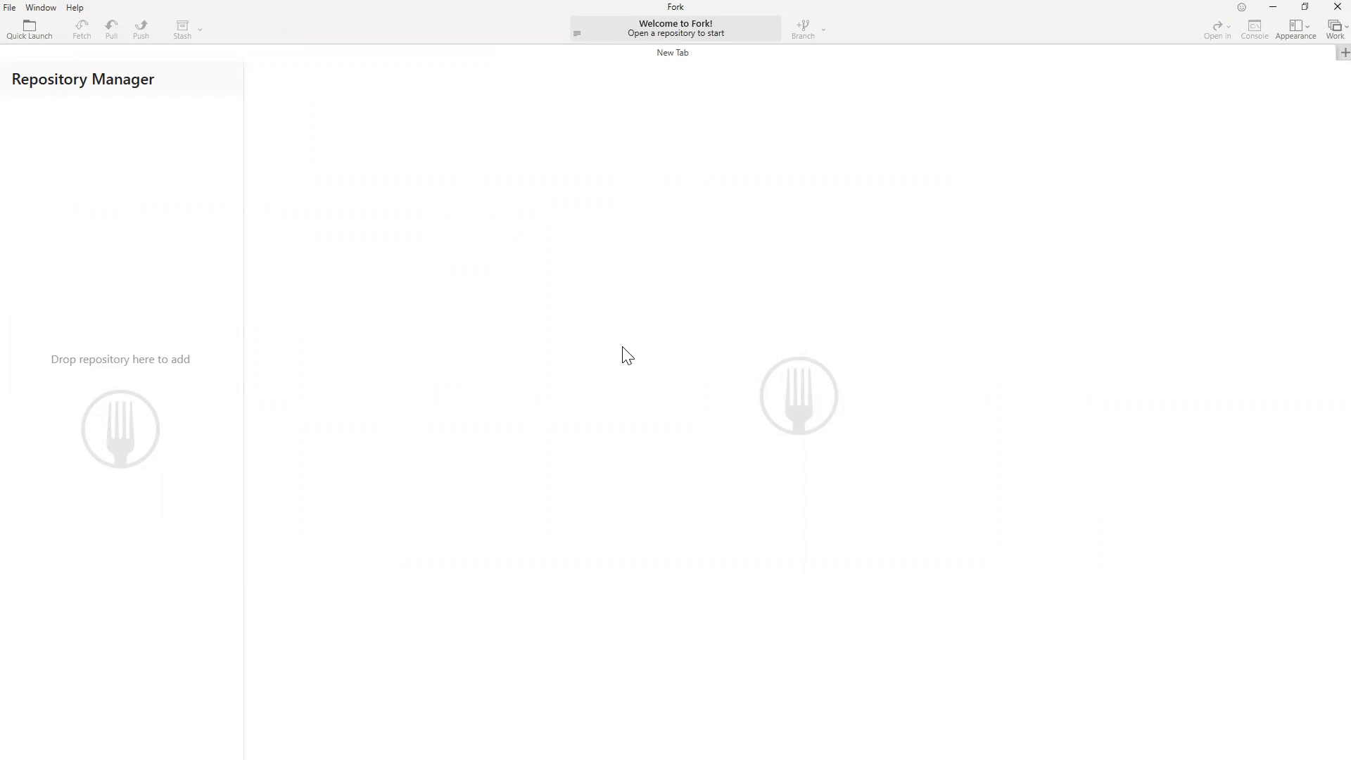
pyautogui.click(10, 9)
pyautogui.click(591, 338)
pyautogui.click(1322, 10)
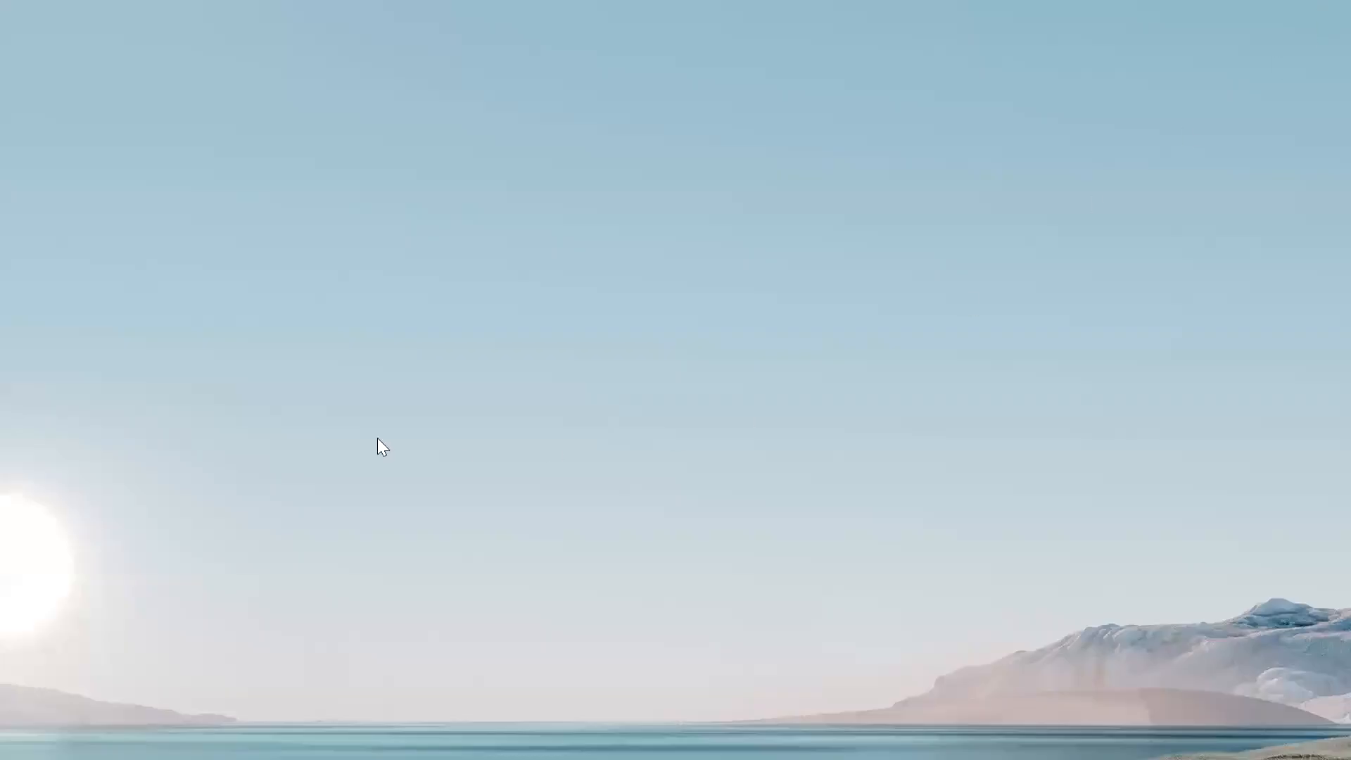
# Highlight checklist items (1)–(4) and (5) Notepad++, clear the selection, and return to Chrome.
pyautogui.hotkey('alt', 'Tab')
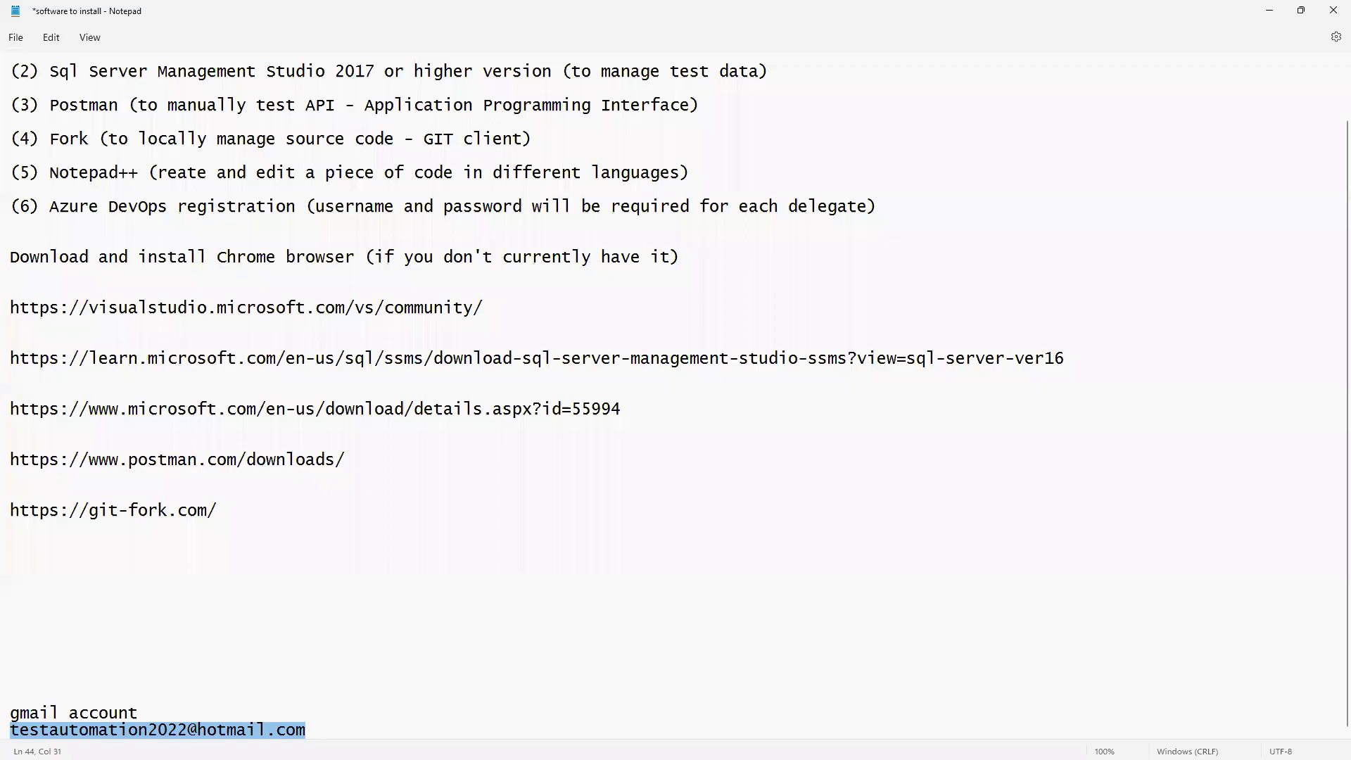
pyautogui.scroll(2, 207, 306)
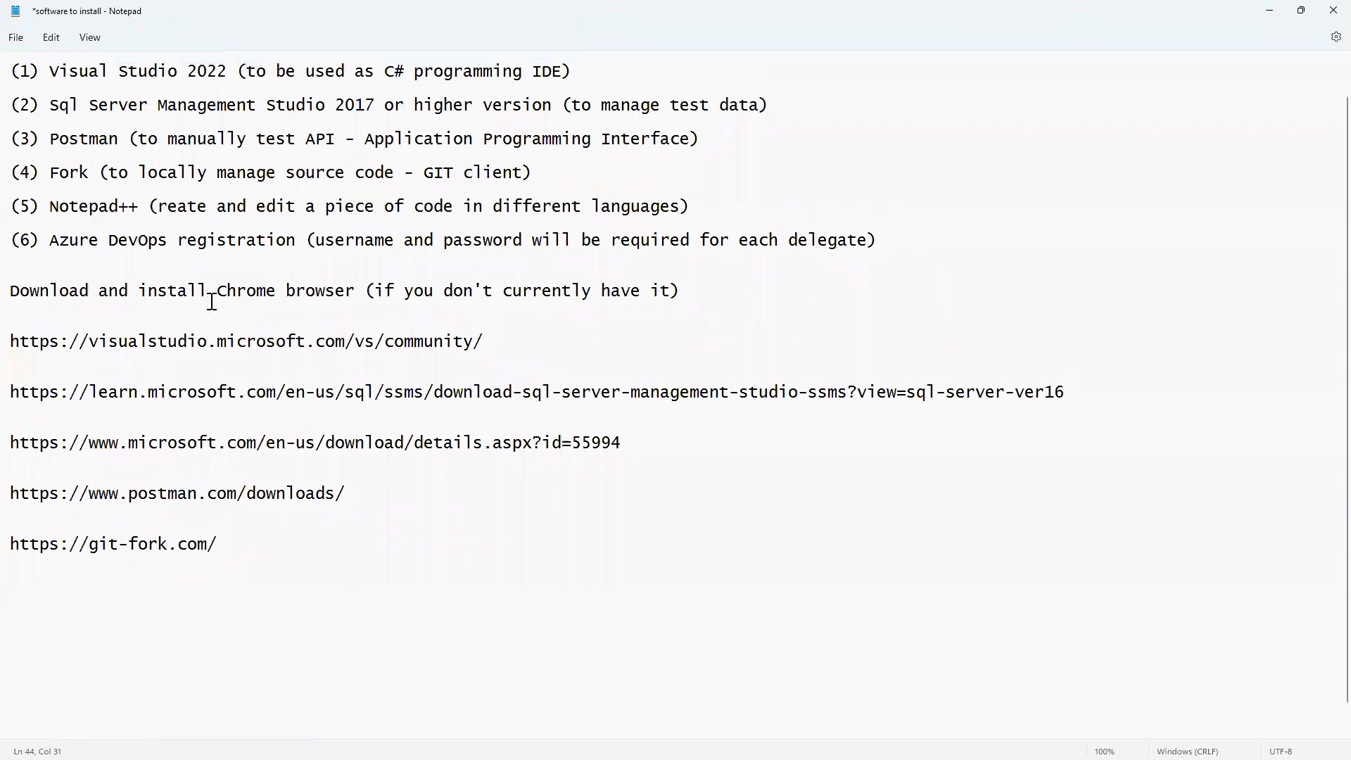
pyautogui.moveTo(535, 201); pyautogui.dragTo(10, 86)
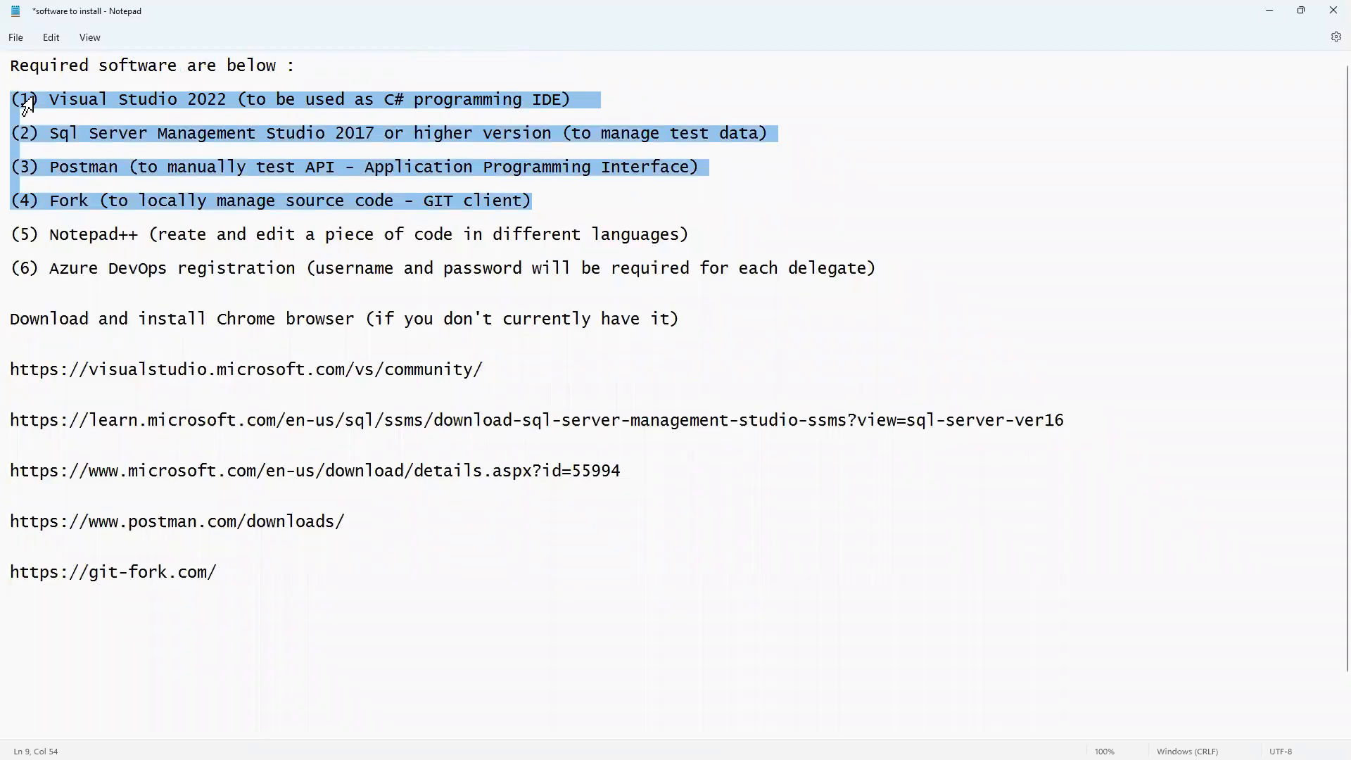
pyautogui.moveTo(10, 236); pyautogui.dragTo(140, 240)
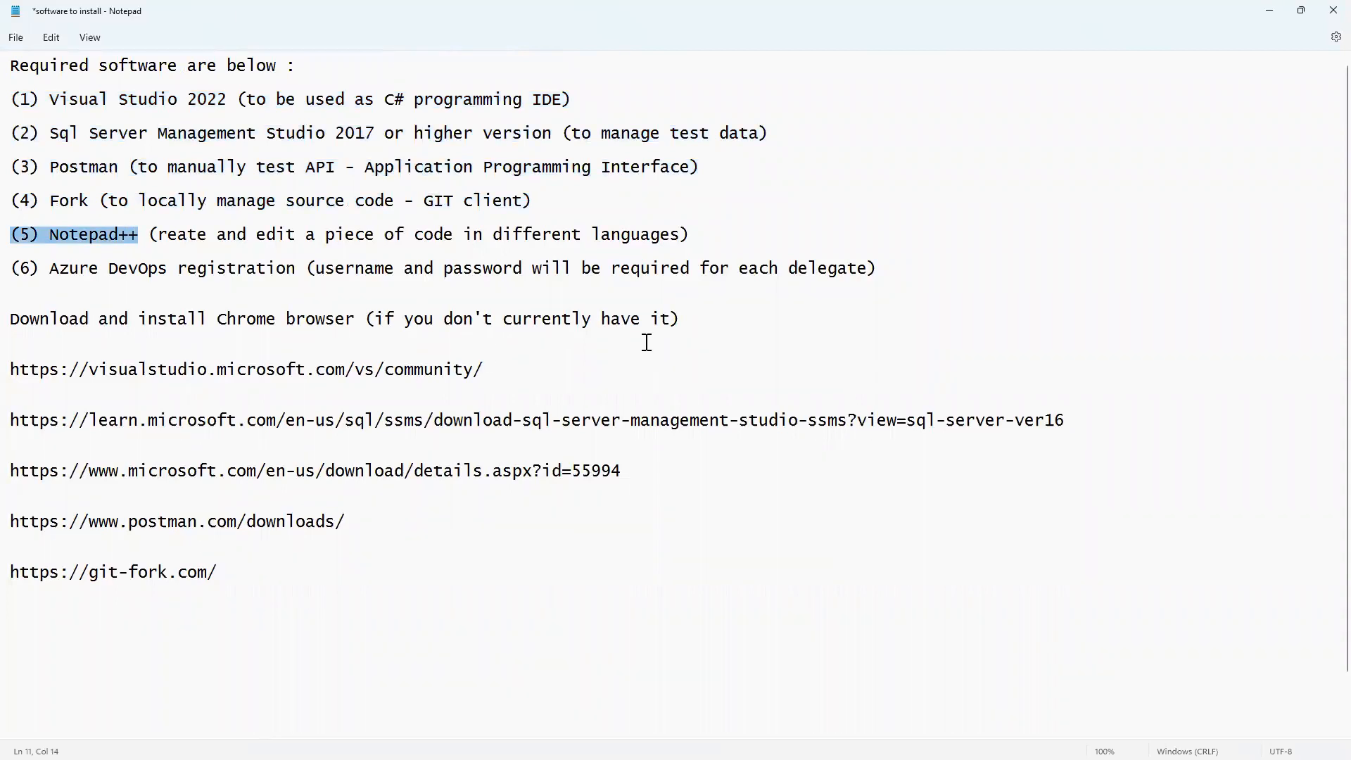
pyautogui.click(838, 327)
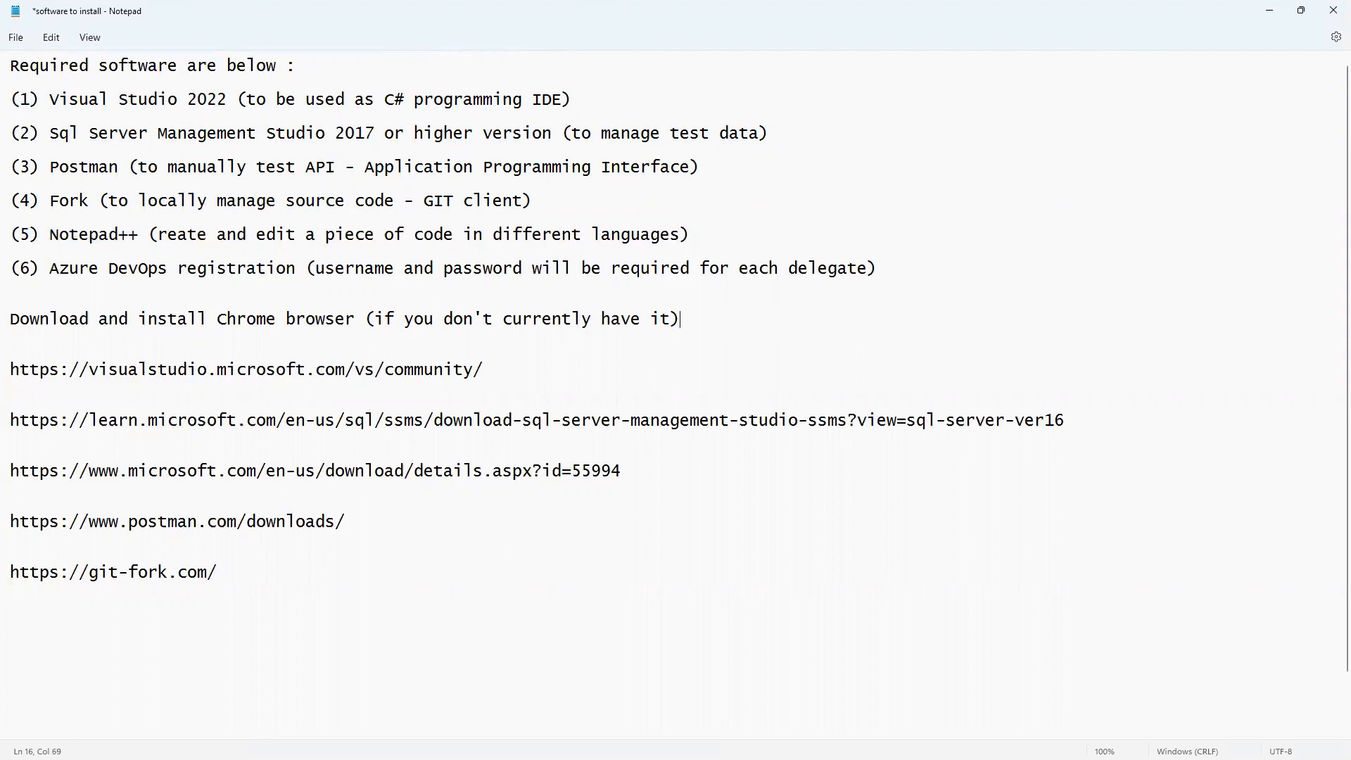
pyautogui.hotkey('alt', 'Tab')
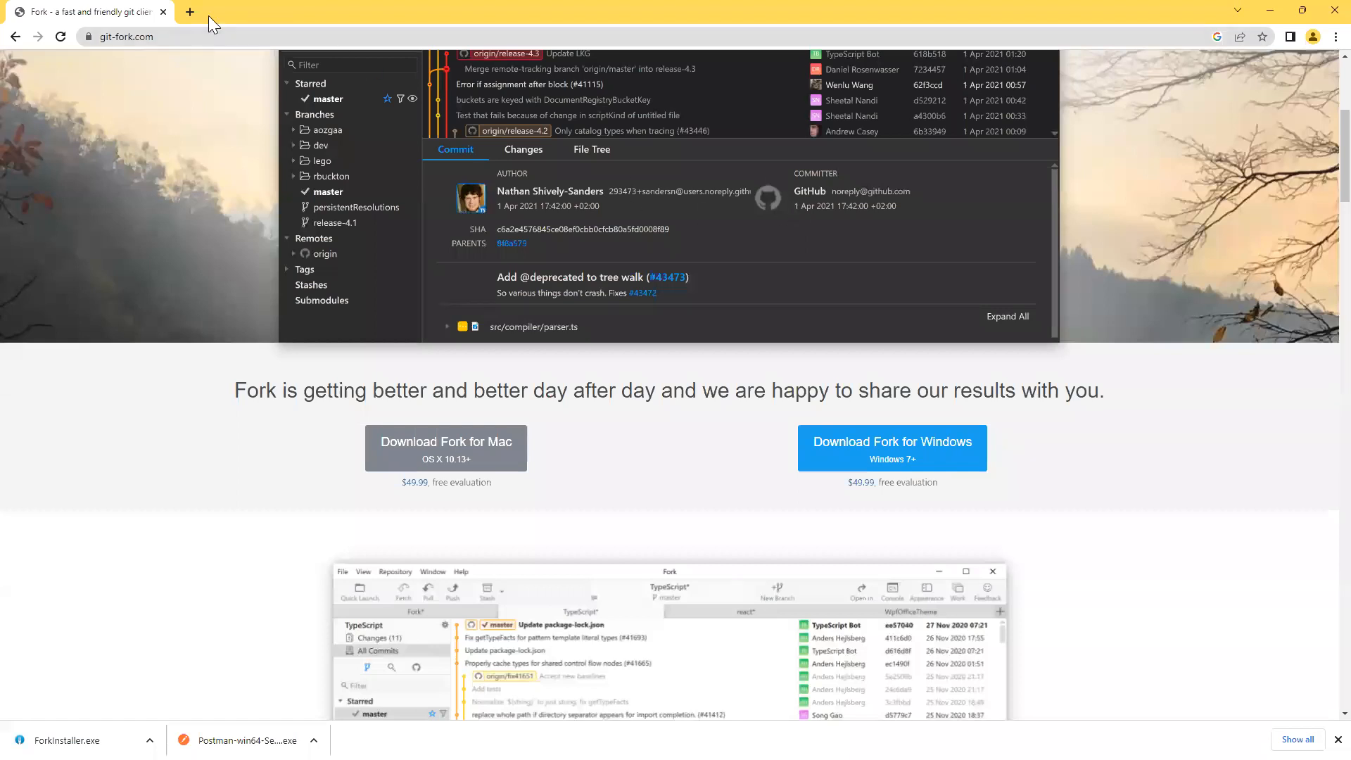
# Search Google for 'notepad++ download' in a new tab.
pyautogui.click(189, 13)
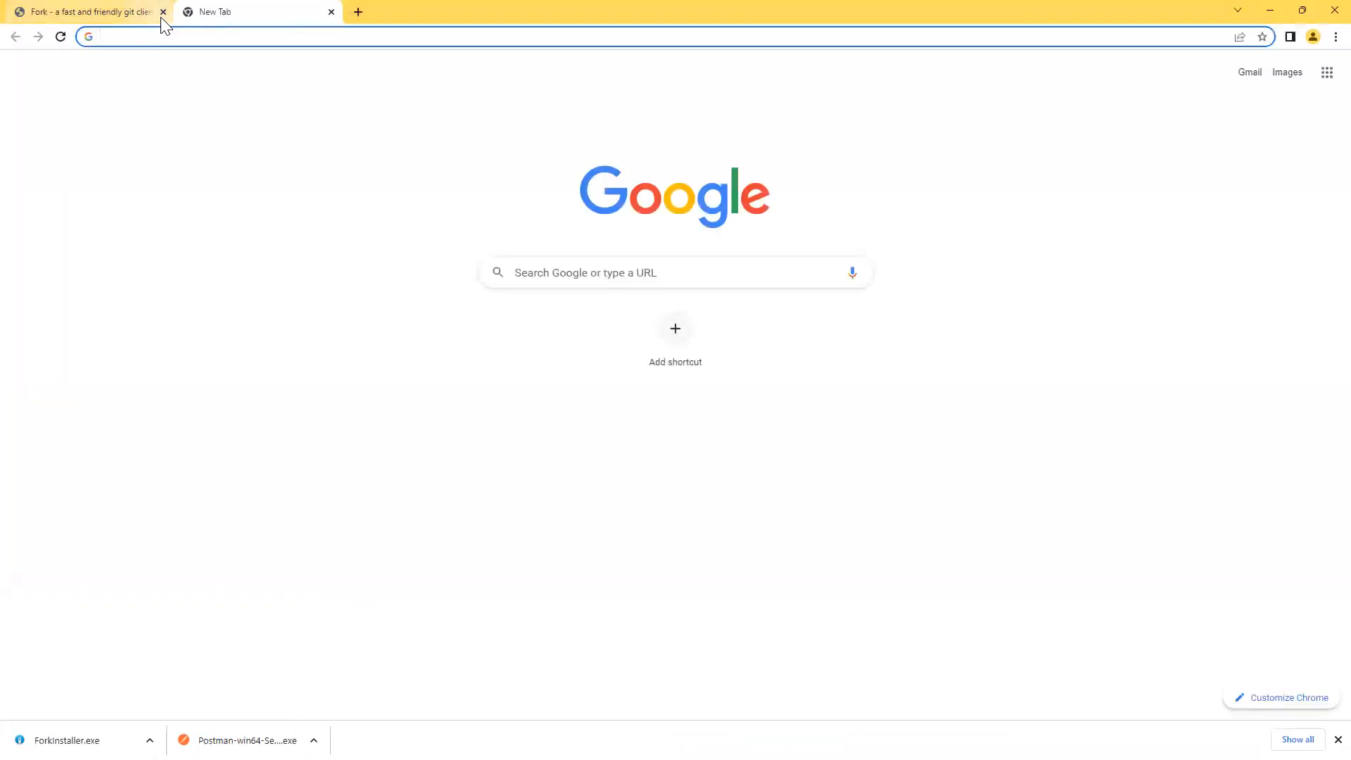
pyautogui.click(569, 274)
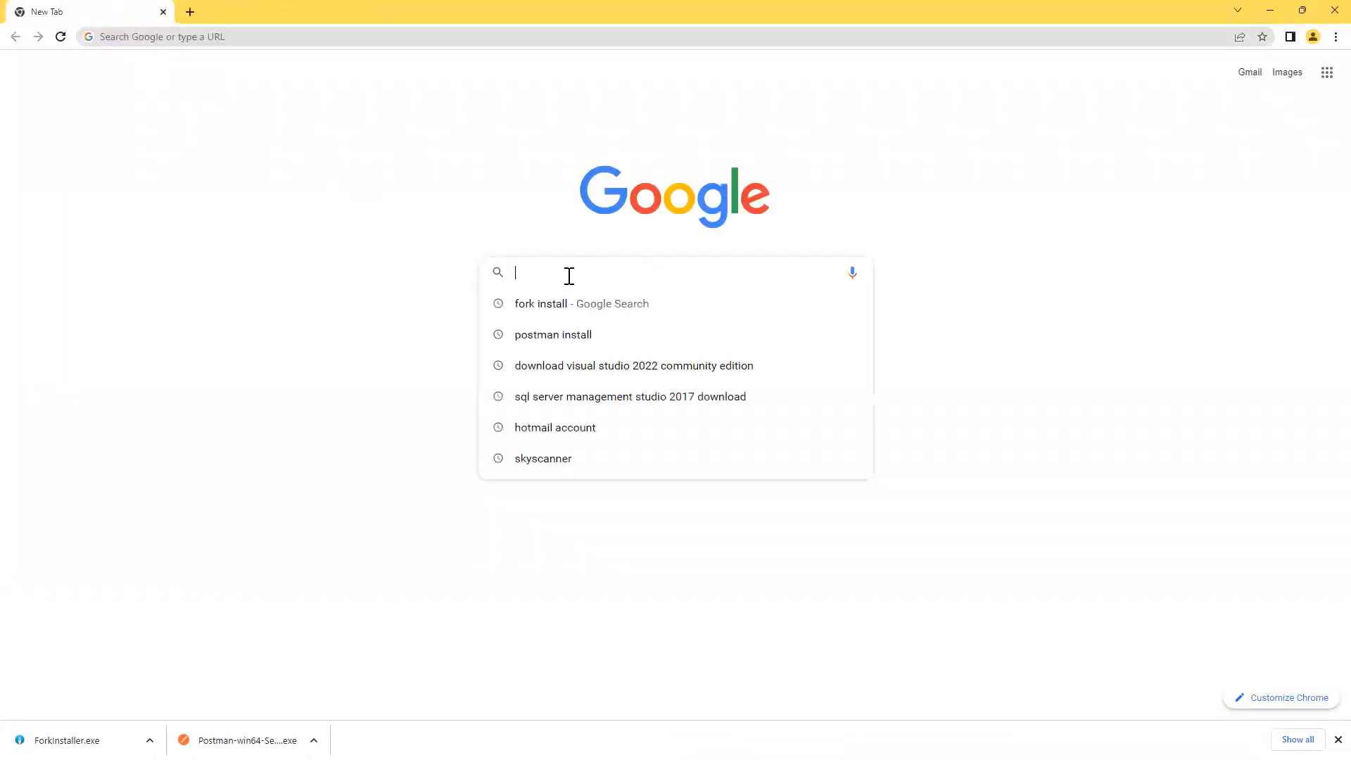
pyautogui.write('notepadd')
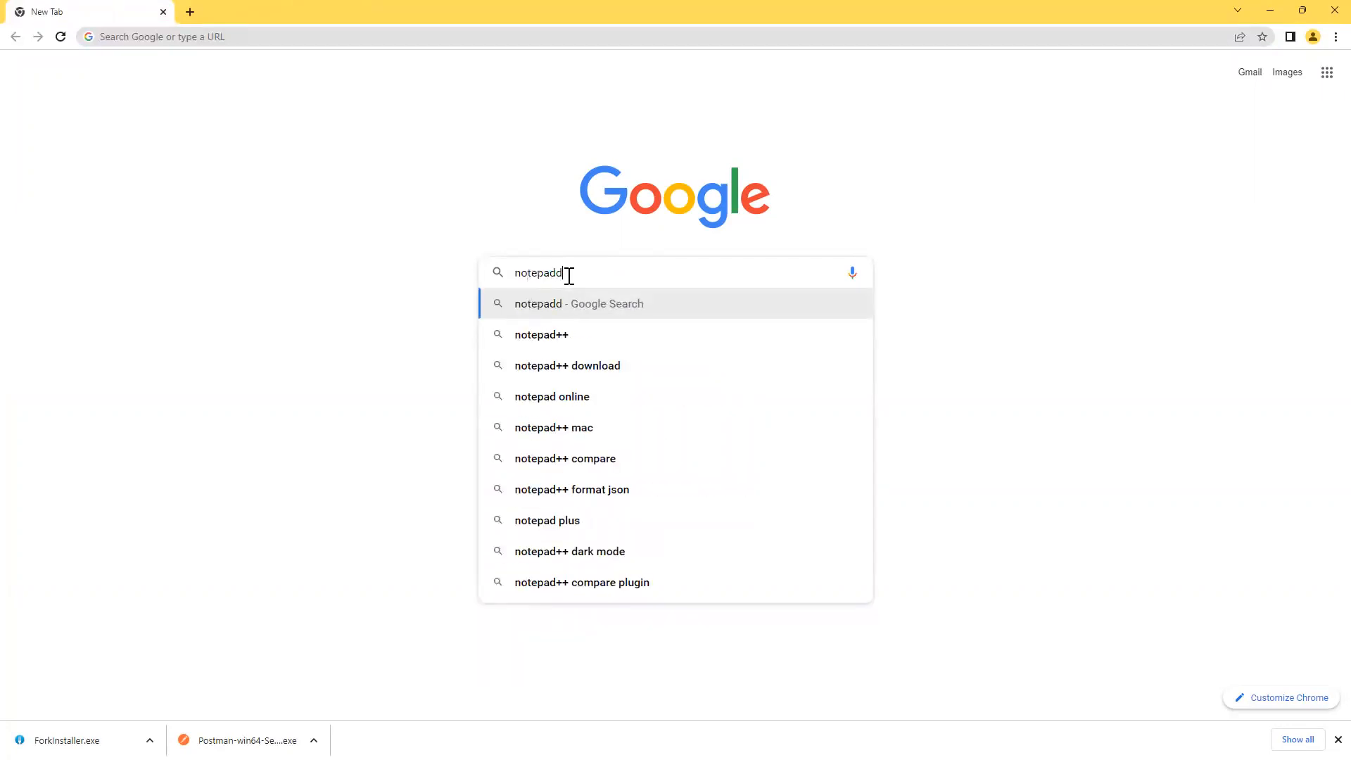
pyautogui.press('BackSpace')
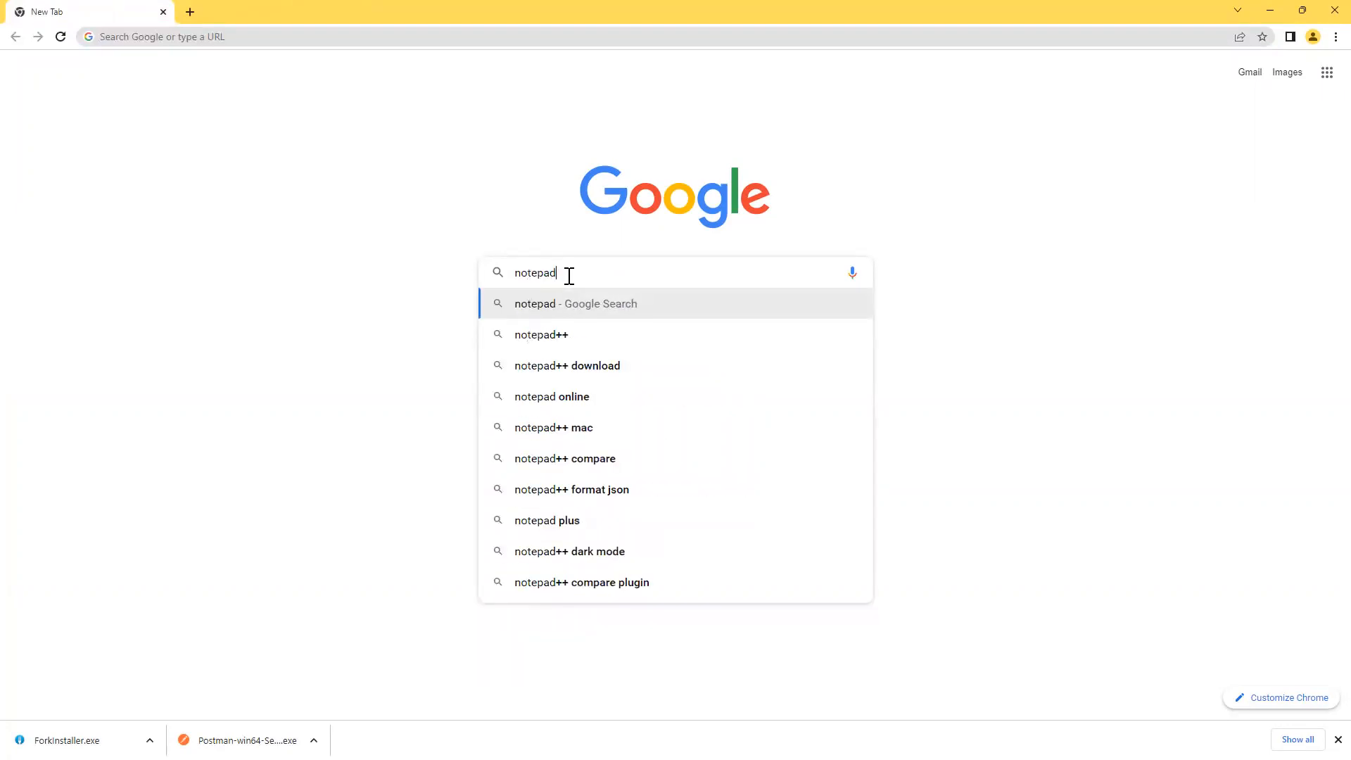
pyautogui.write('++')
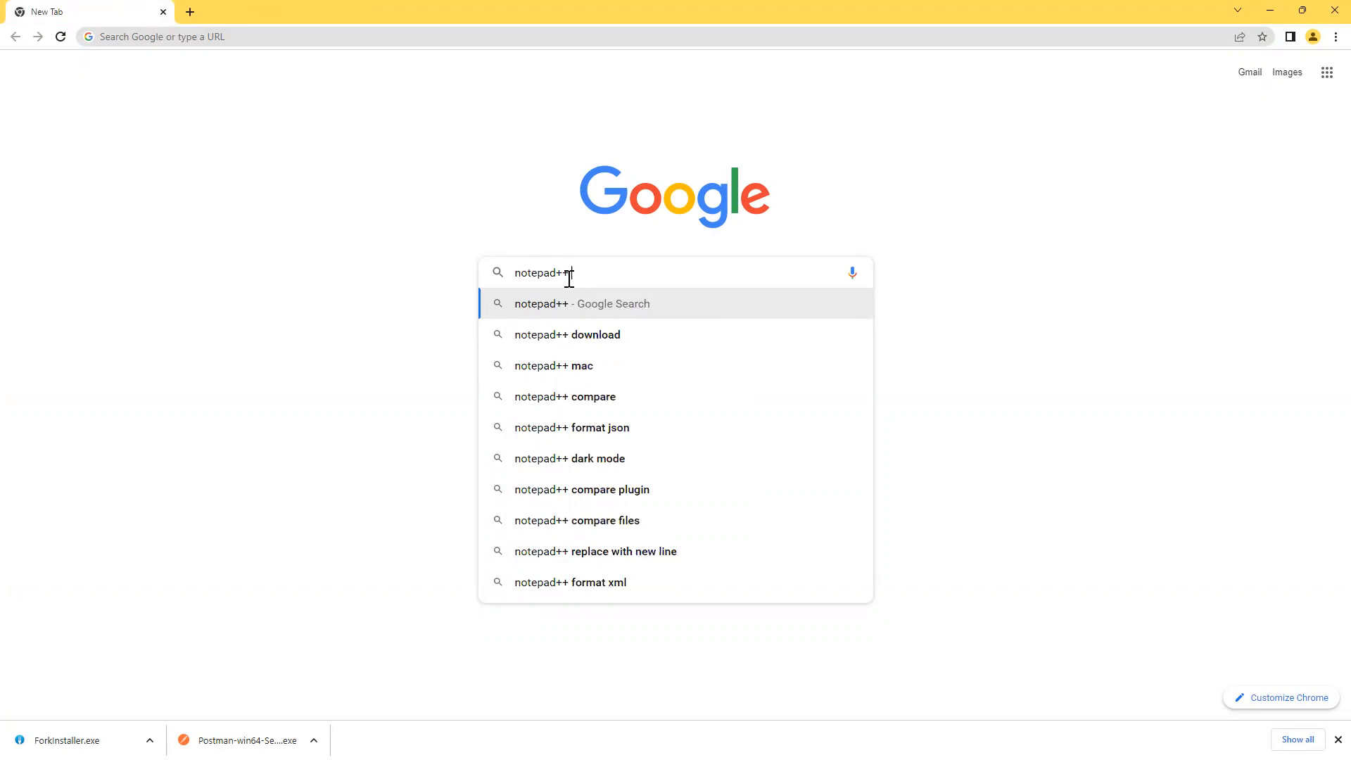
pyautogui.press('Down')
pyautogui.press('Return')
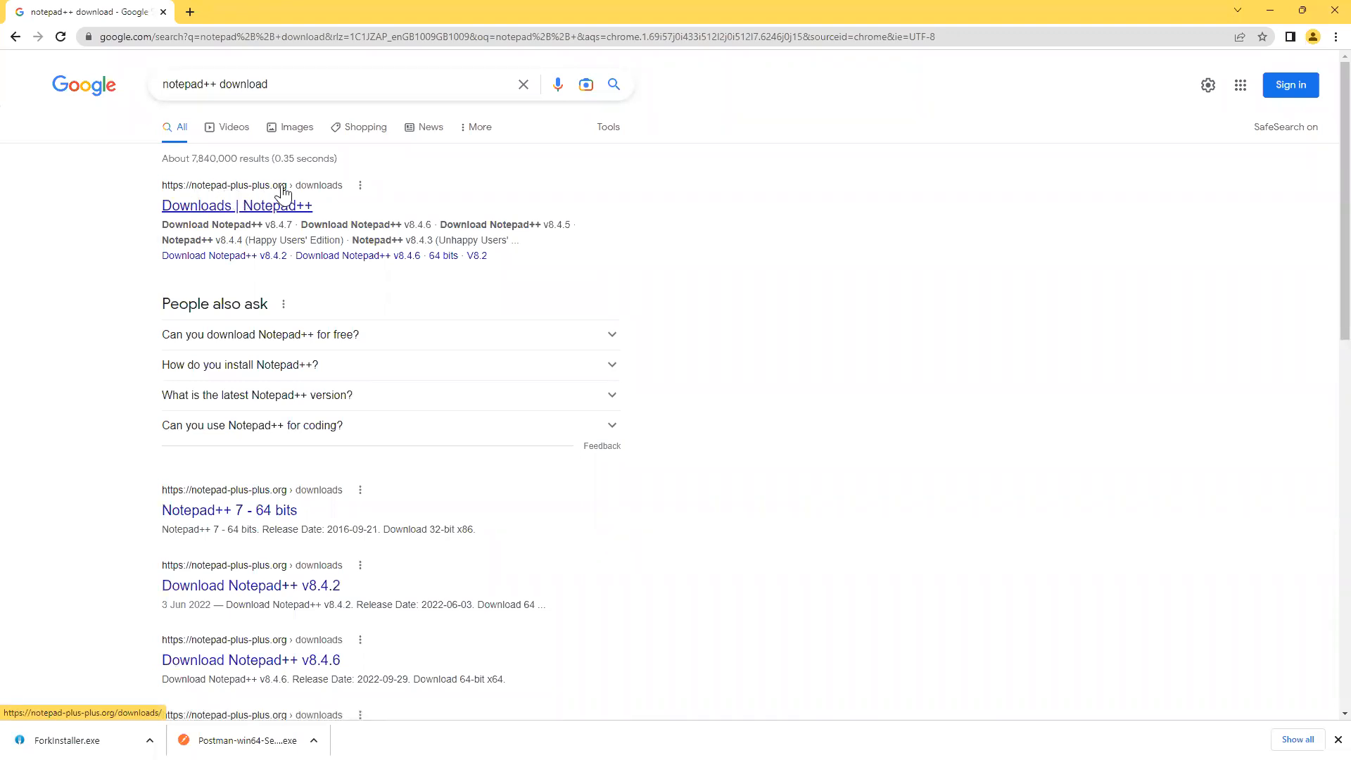
# Open the Notepad++ Downloads page and copy its web address.
pyautogui.click(228, 208)
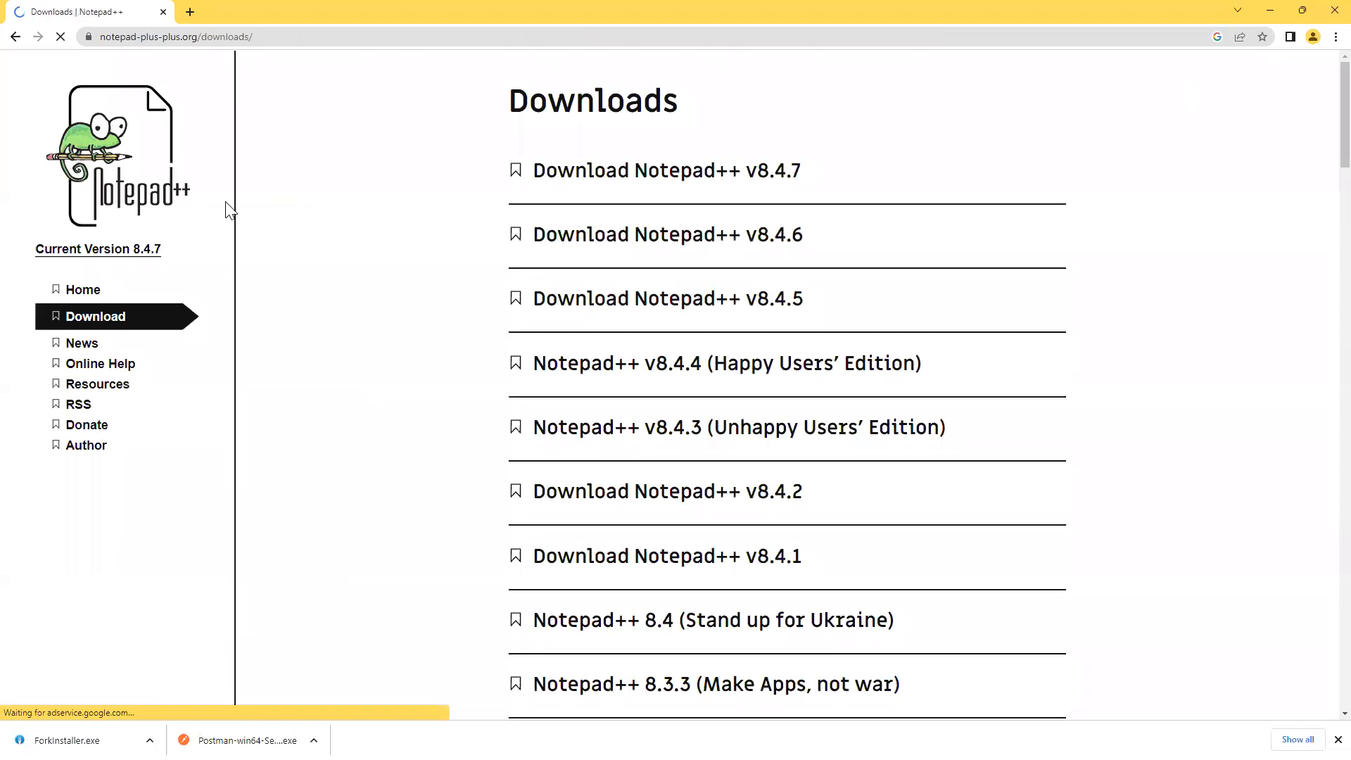
pyautogui.click(283, 39)
pyautogui.hotkey('ctrl', 'c')
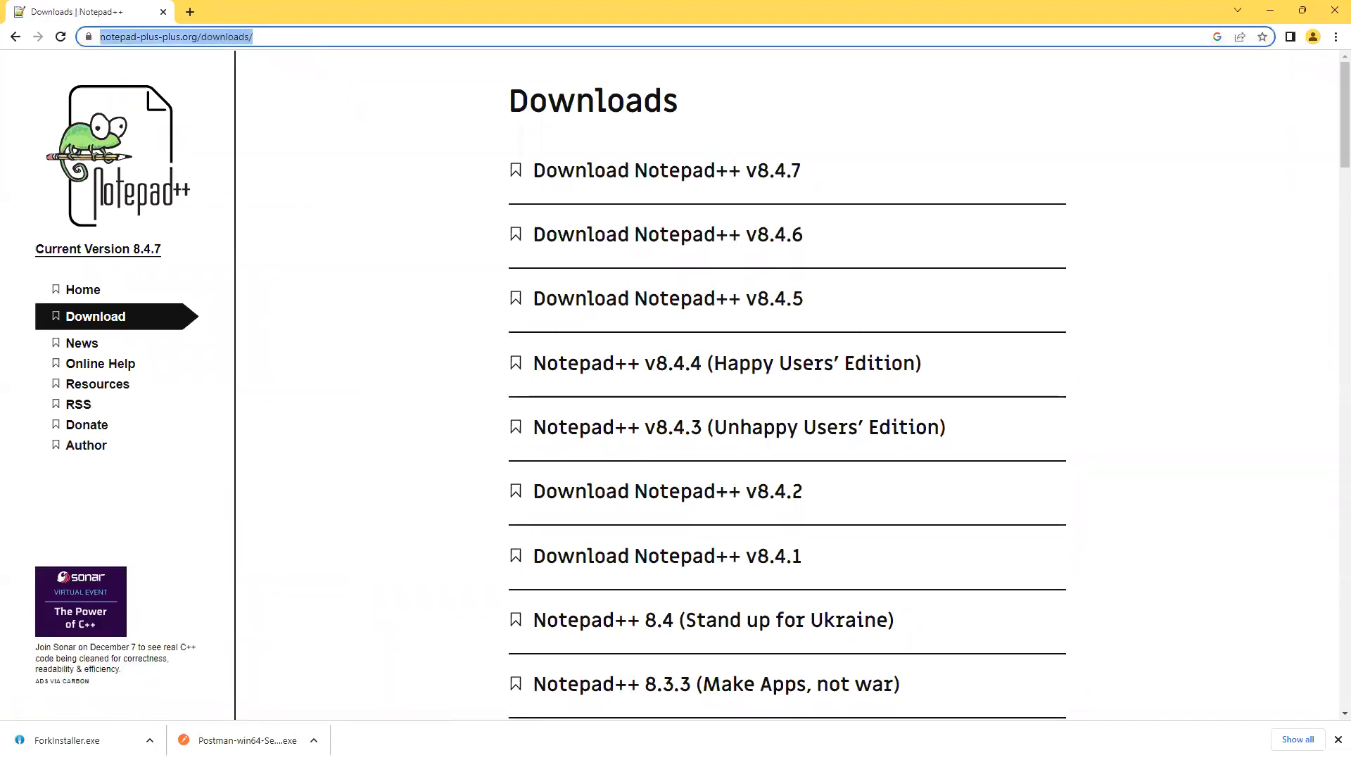
pyautogui.hotkey('alt', 'Tab')
# Paste the Notepad++ downloads link on a new line below the git-fork link, followed by a blank line.
pyautogui.click(443, 581)
pyautogui.press('Return')
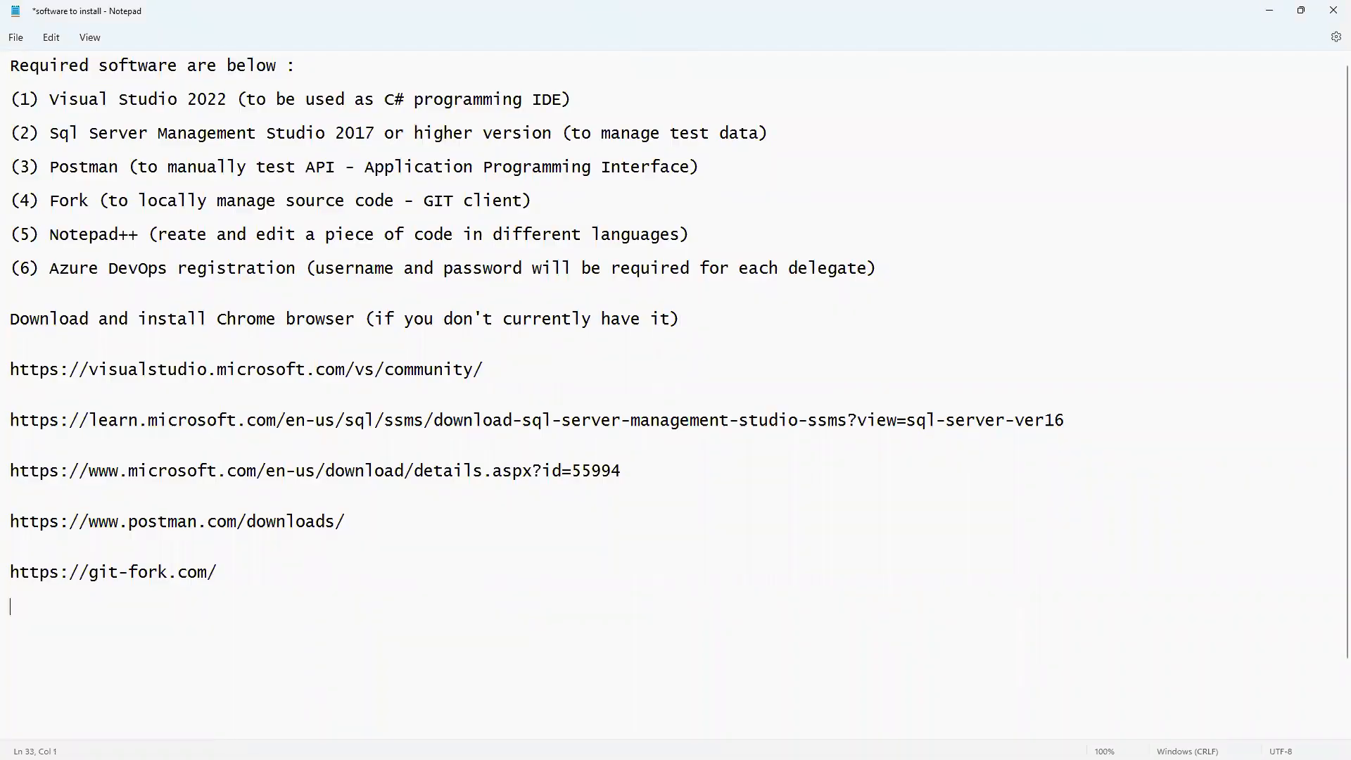
pyautogui.hotkey('ctrl', 'v')
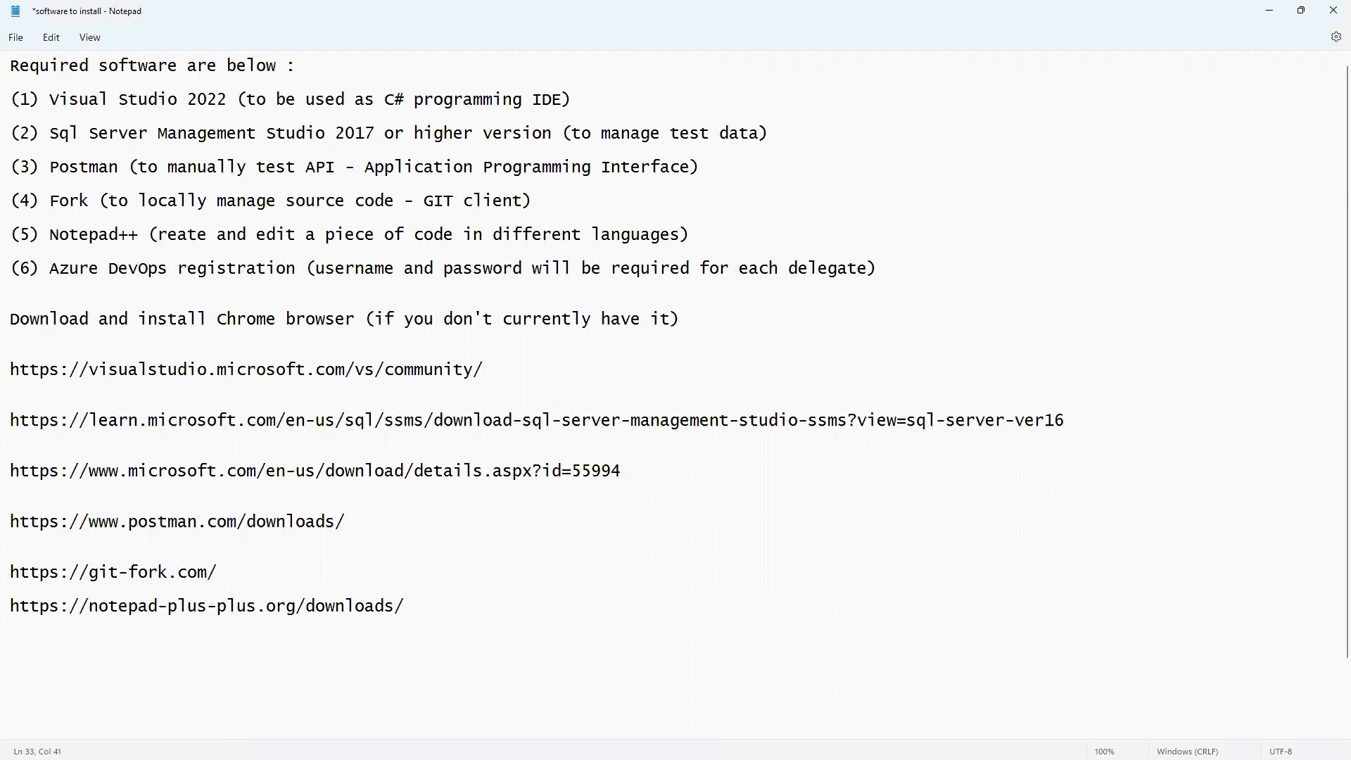
pyautogui.press('Left')
pyautogui.press('Return')
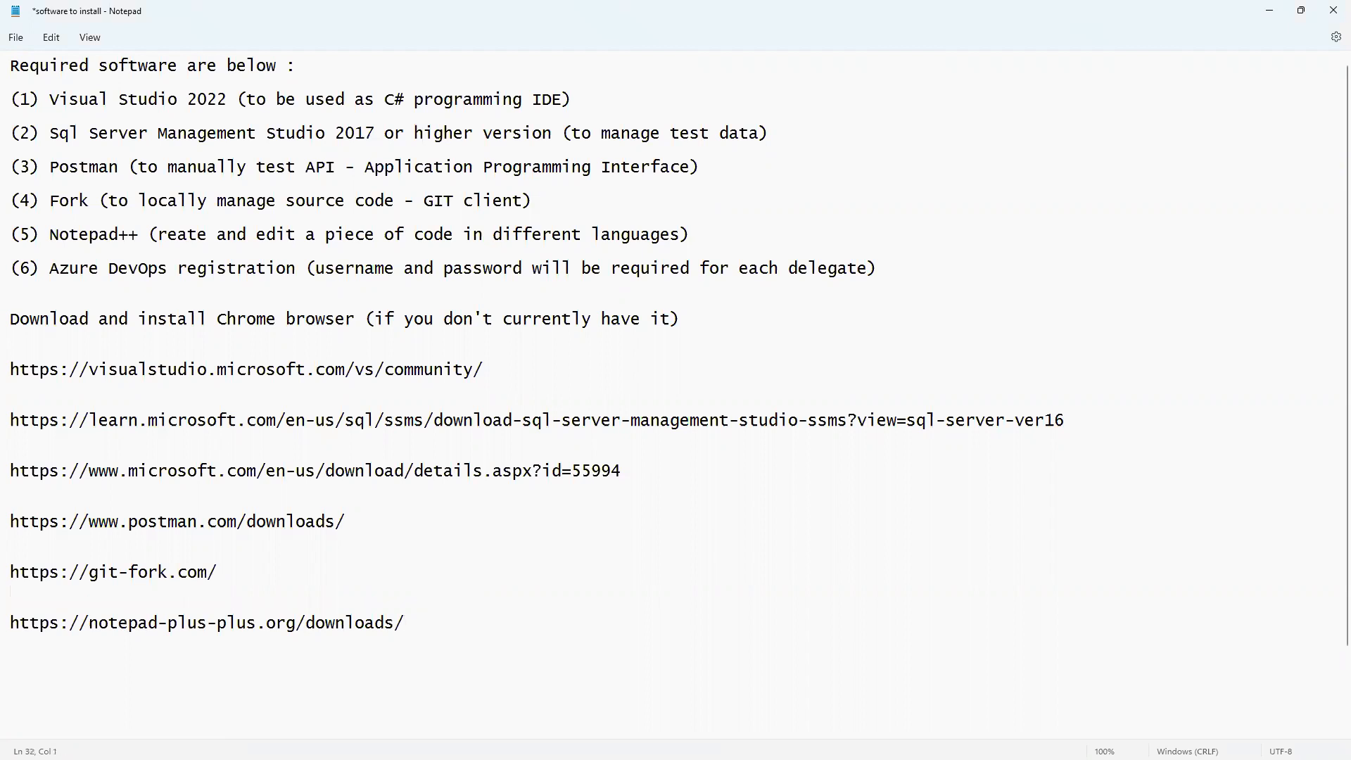
pyautogui.click(1269, 10)
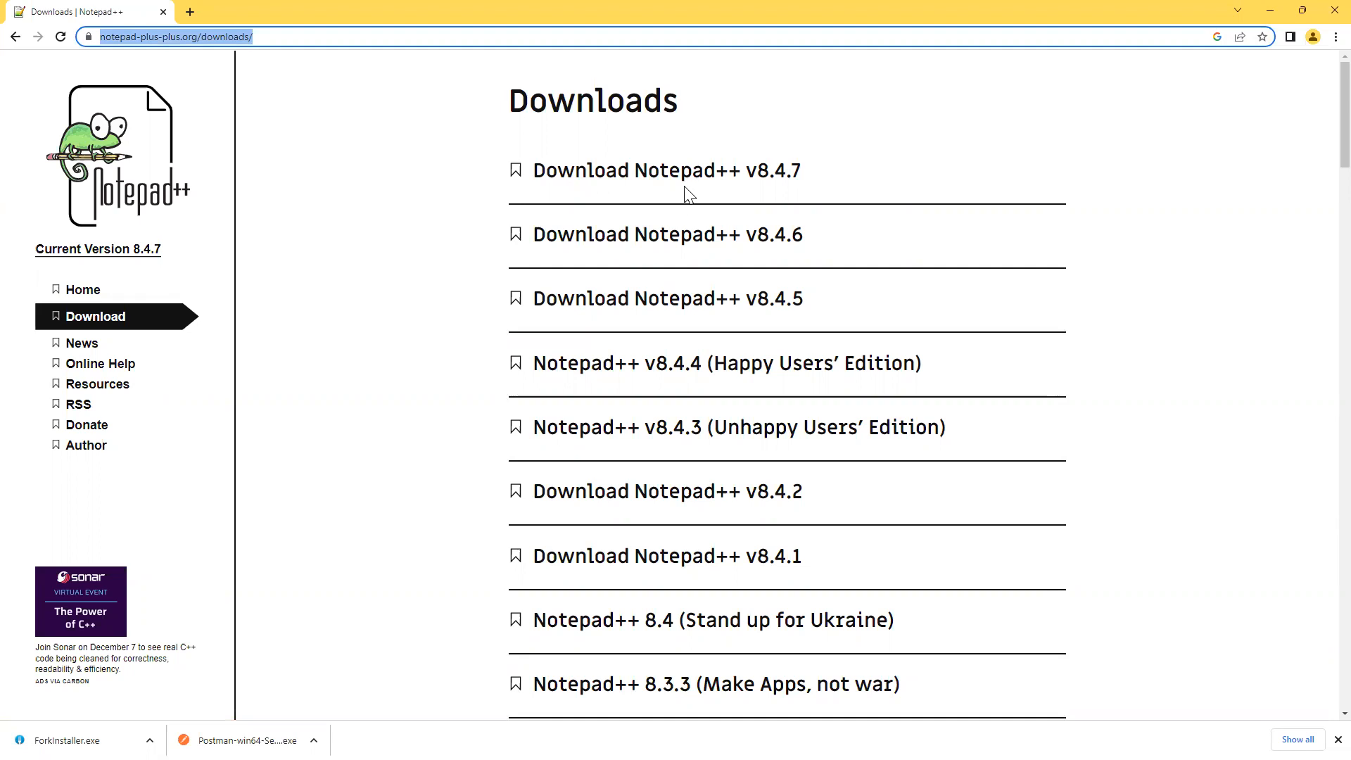
# Download the Notepad++ v8.4.7 64-bit installer and run npp.8.4.7.Installer.x64 from Downloads.
pyautogui.click(598, 184)
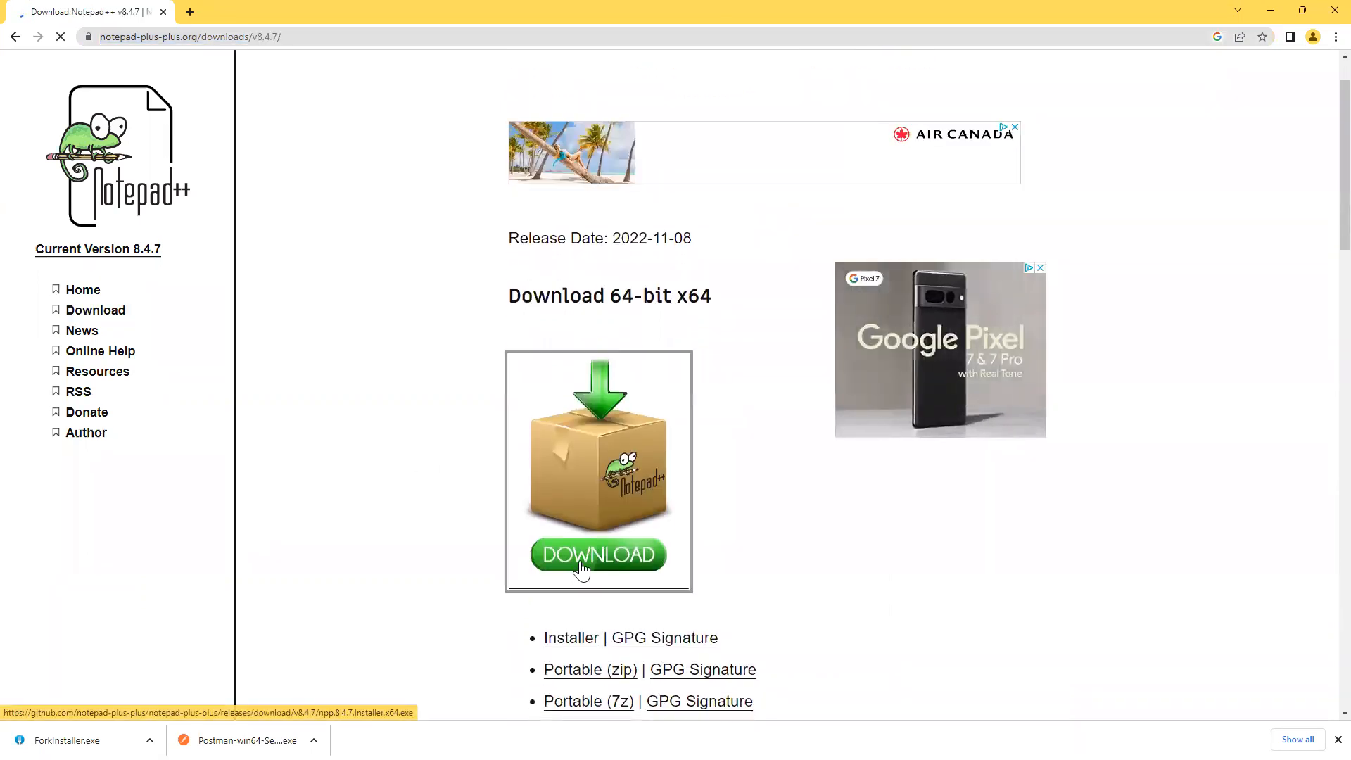
pyautogui.click(581, 563)
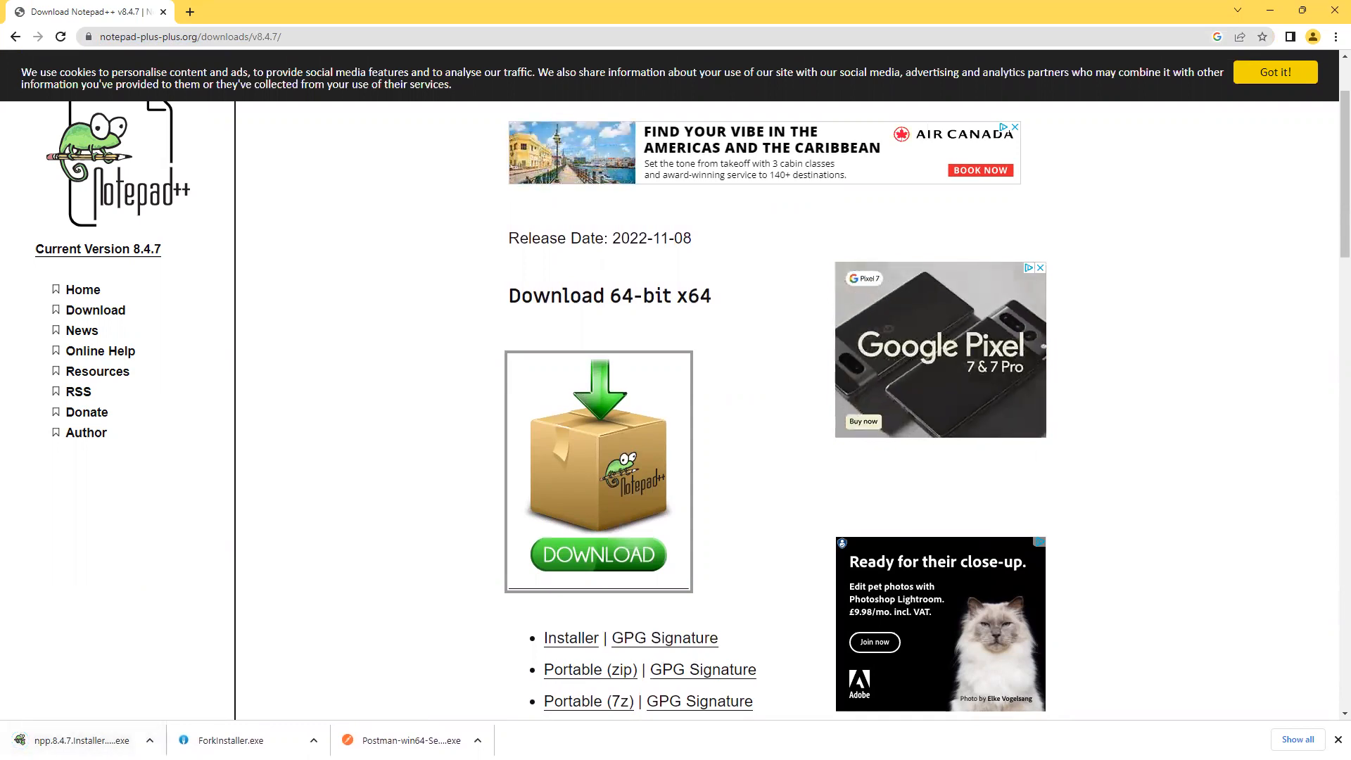
pyautogui.hotkey('alt', 'Tab')
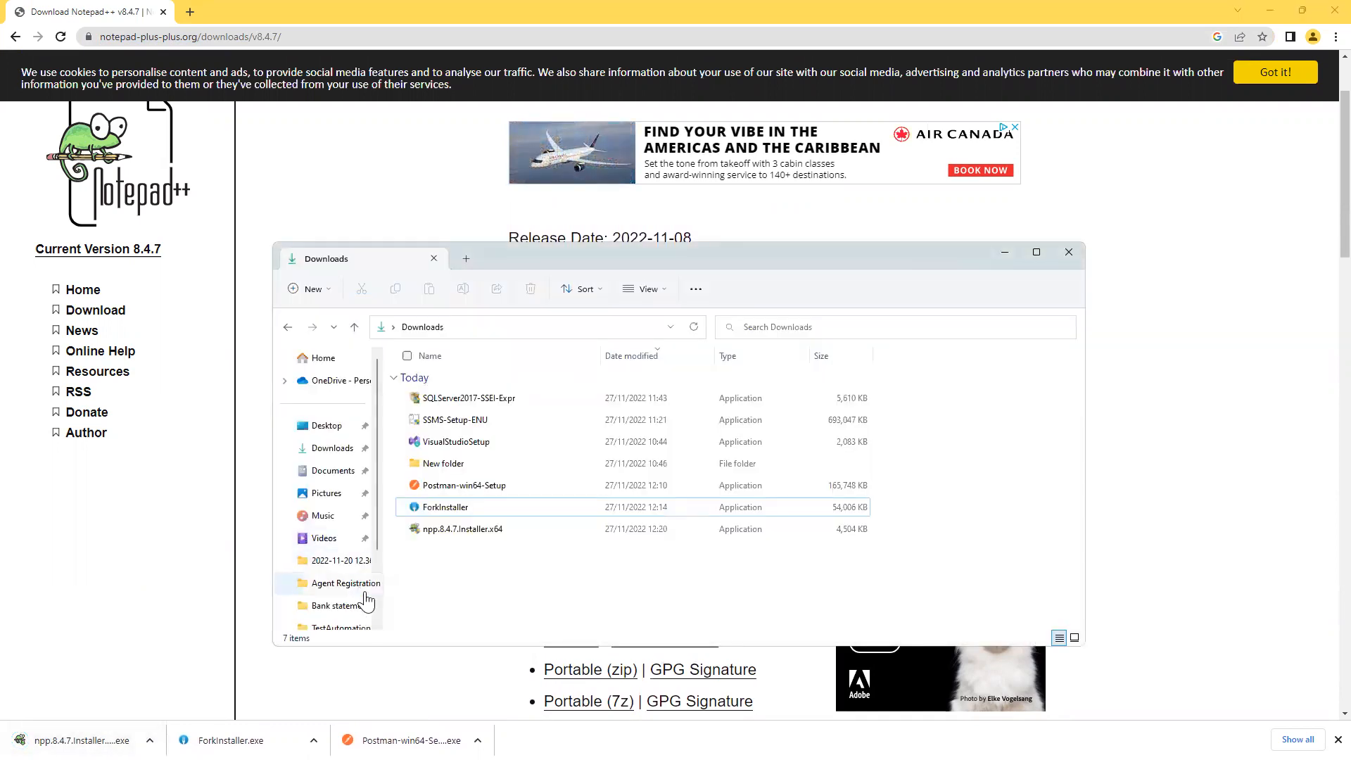
pyautogui.doubleClick(494, 529)
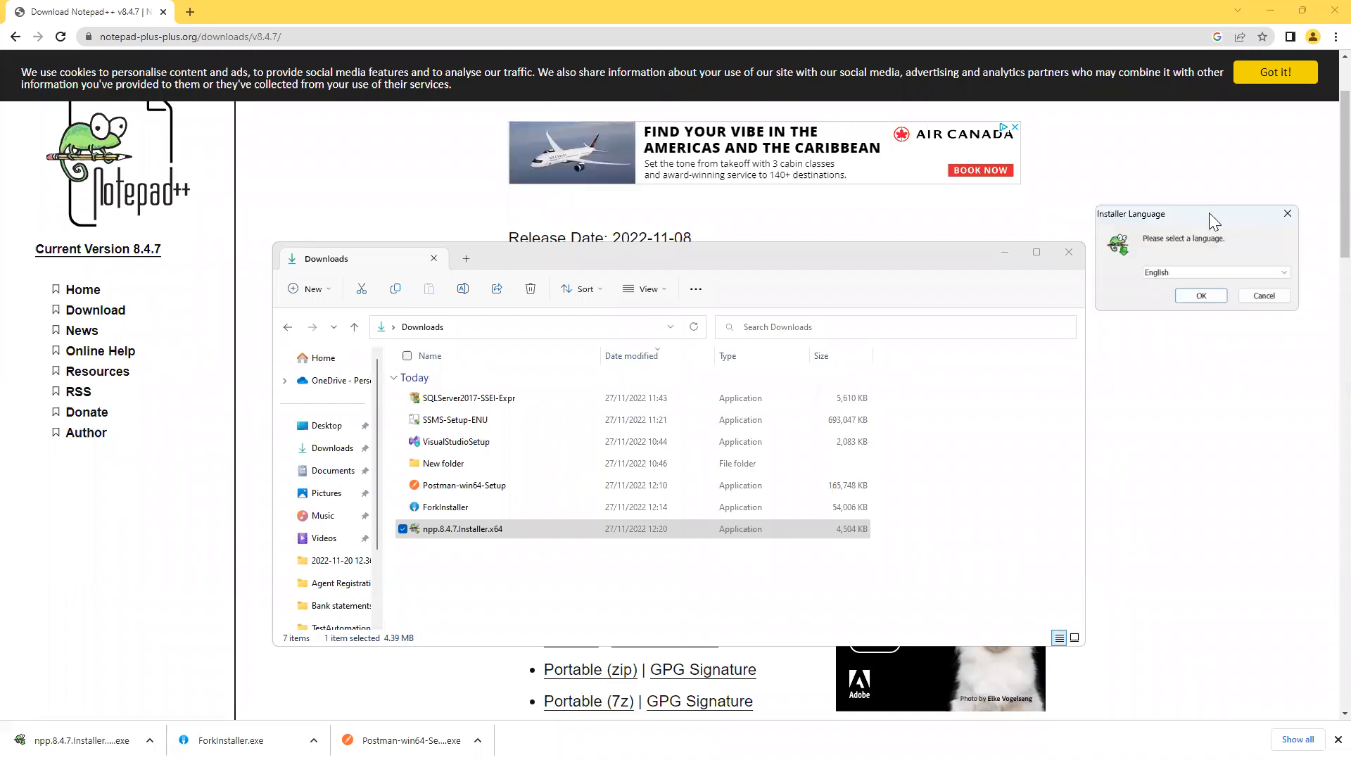
# Clear the other windows away and accept English as the installer language.
pyautogui.click(999, 254)
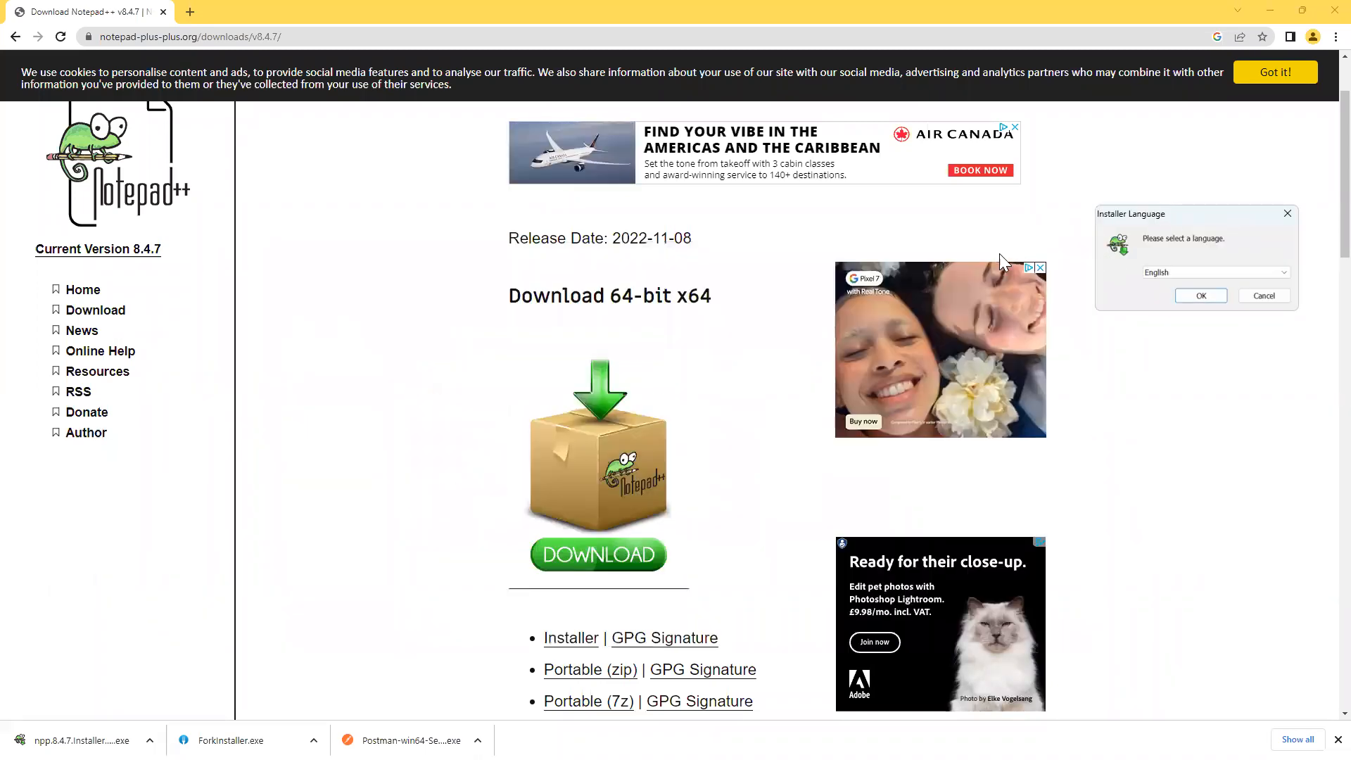
pyautogui.click(1268, 11)
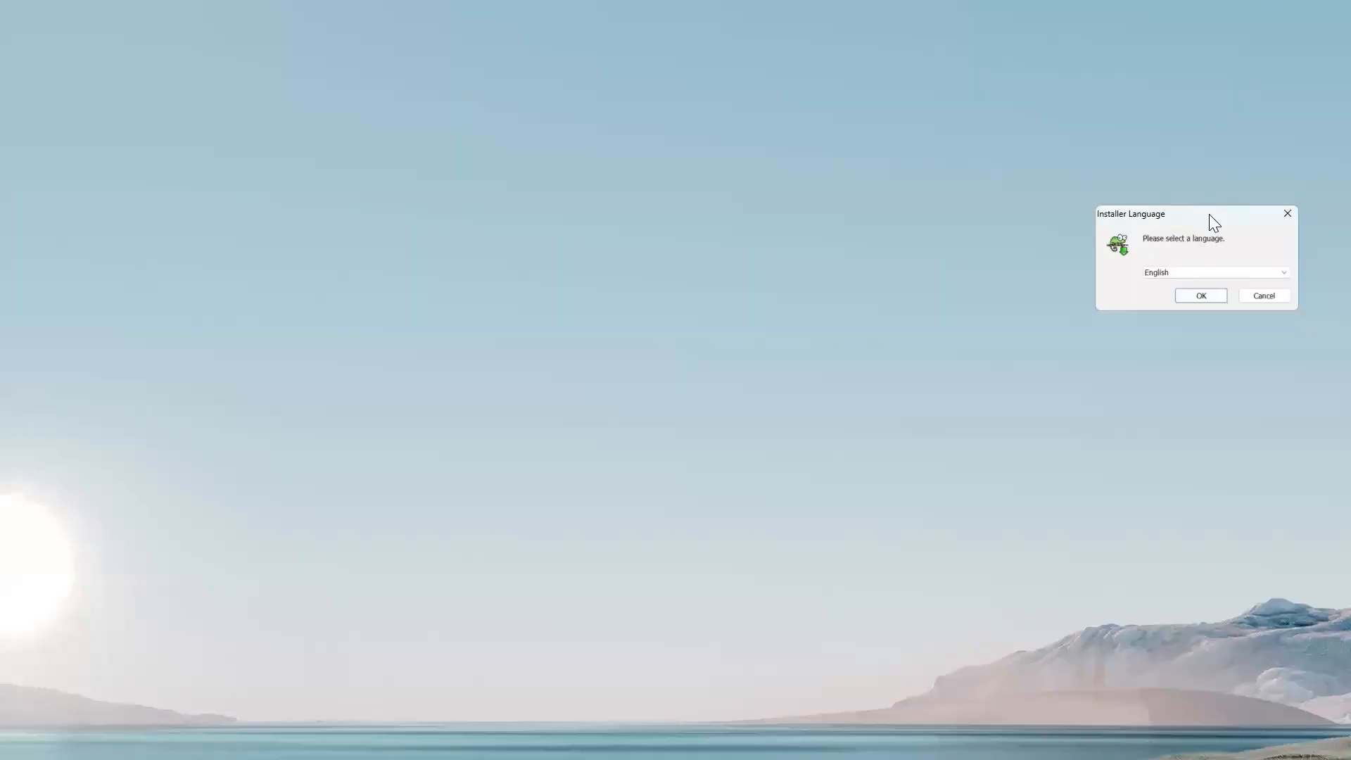
pyautogui.moveTo(1203, 215); pyautogui.dragTo(699, 288)
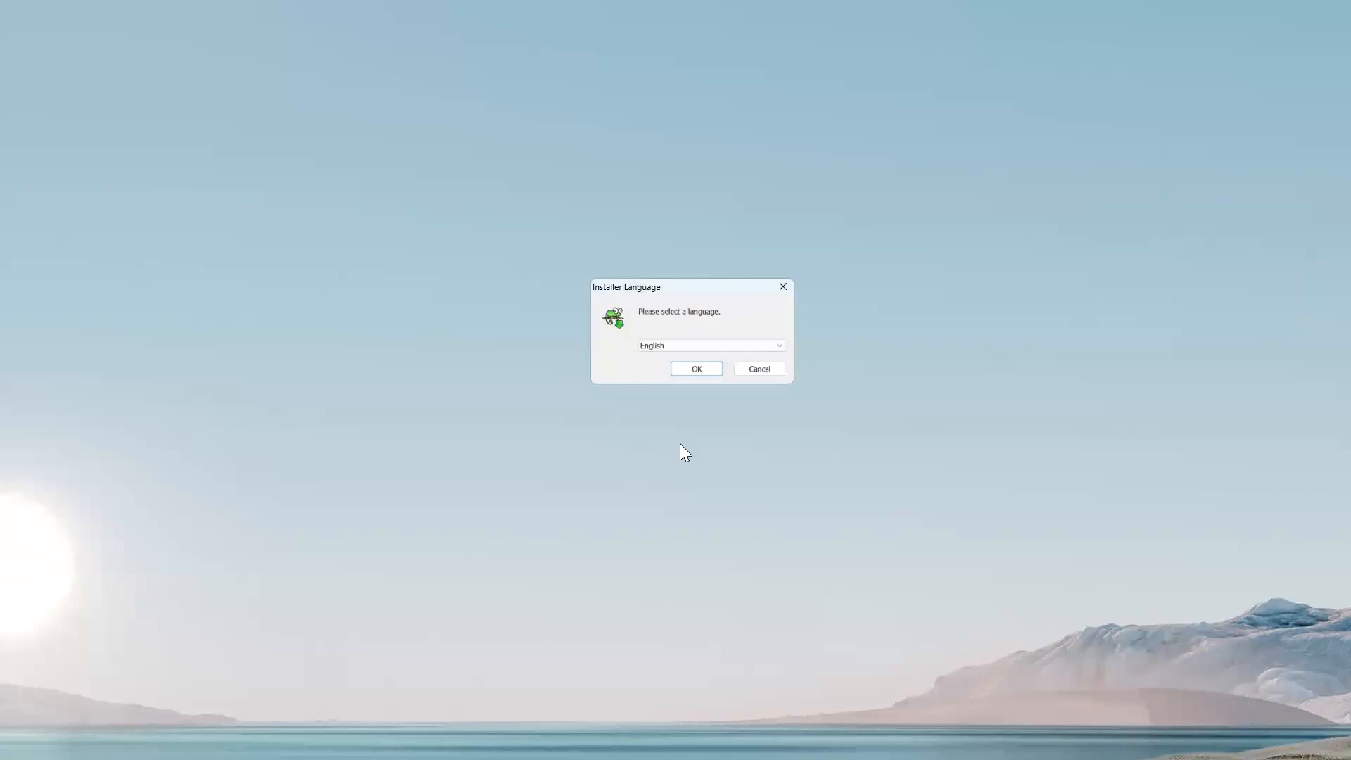
pyautogui.click(695, 370)
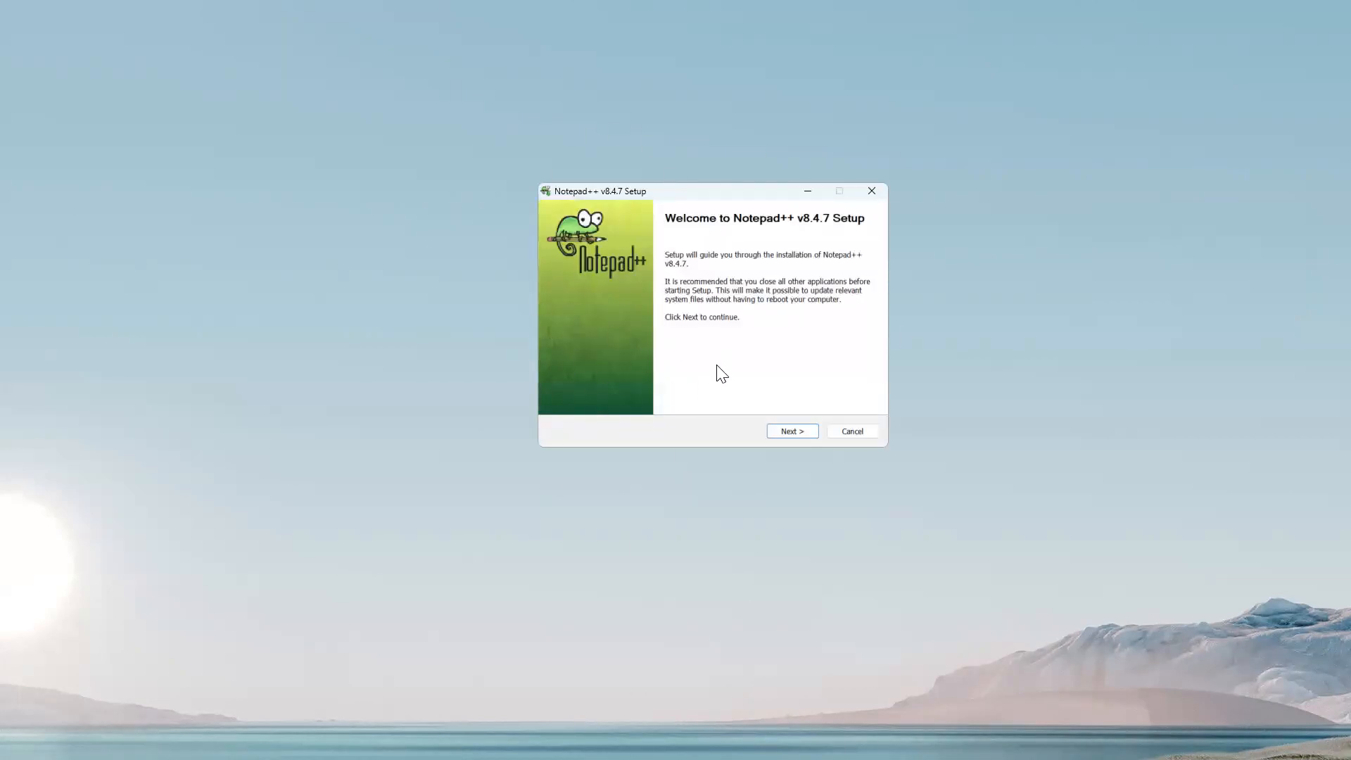
# Accept the licence, keep the default folder and components, install, and finish setup.
pyautogui.click(792, 430)
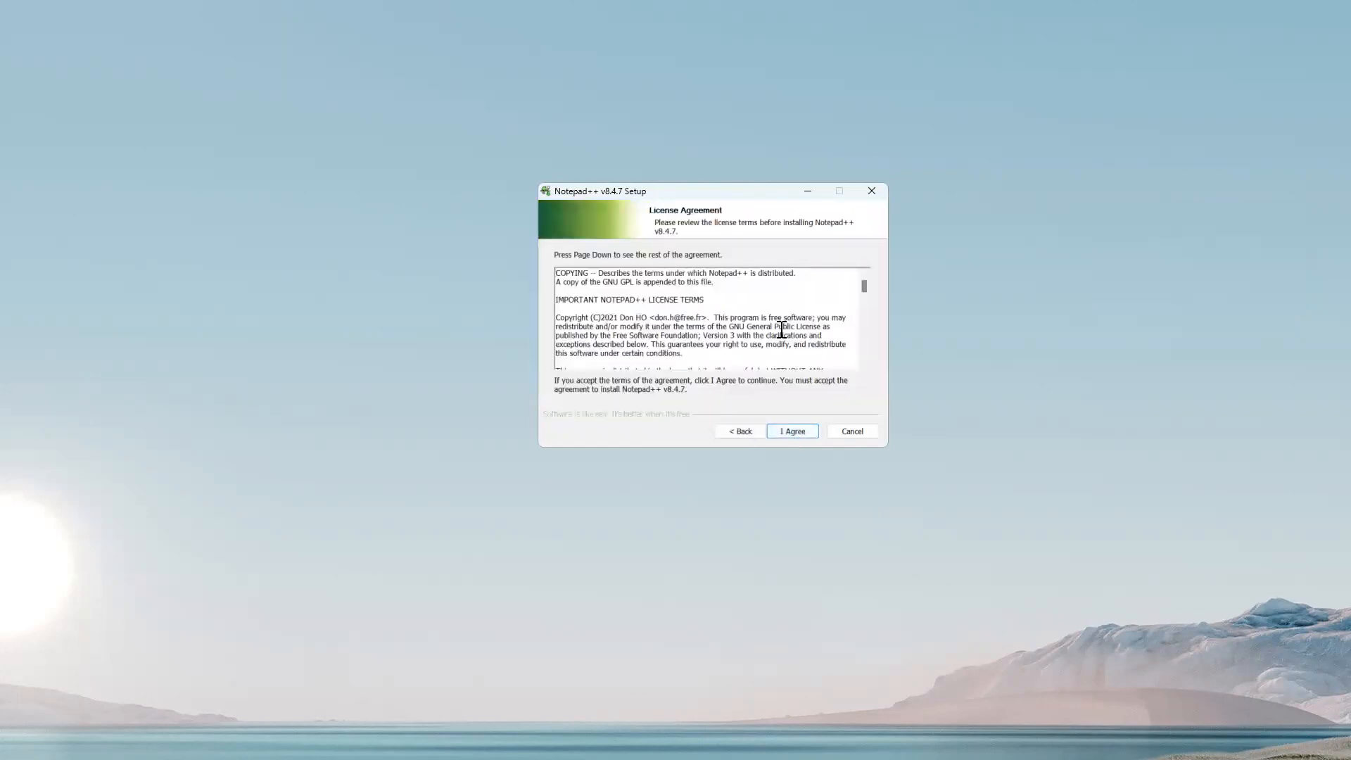
pyautogui.click(790, 430)
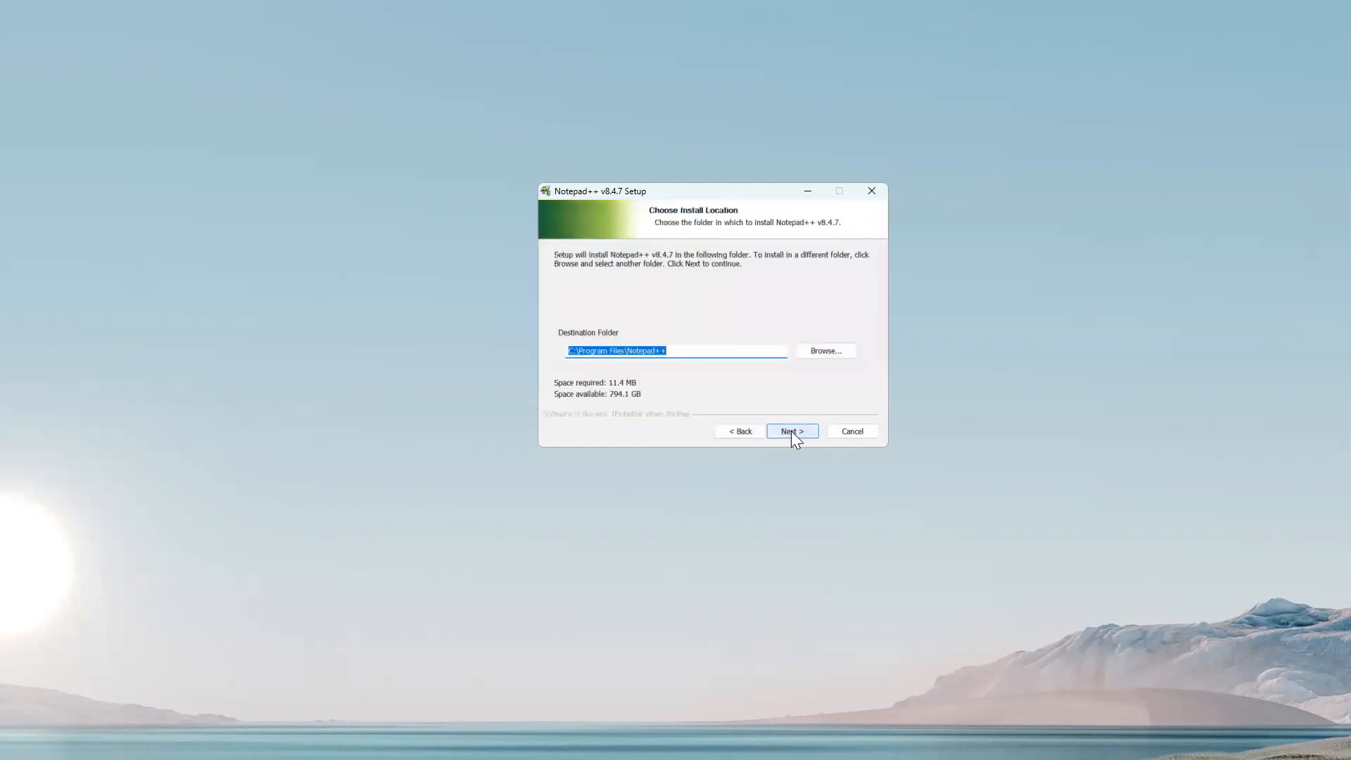
pyautogui.click(795, 431)
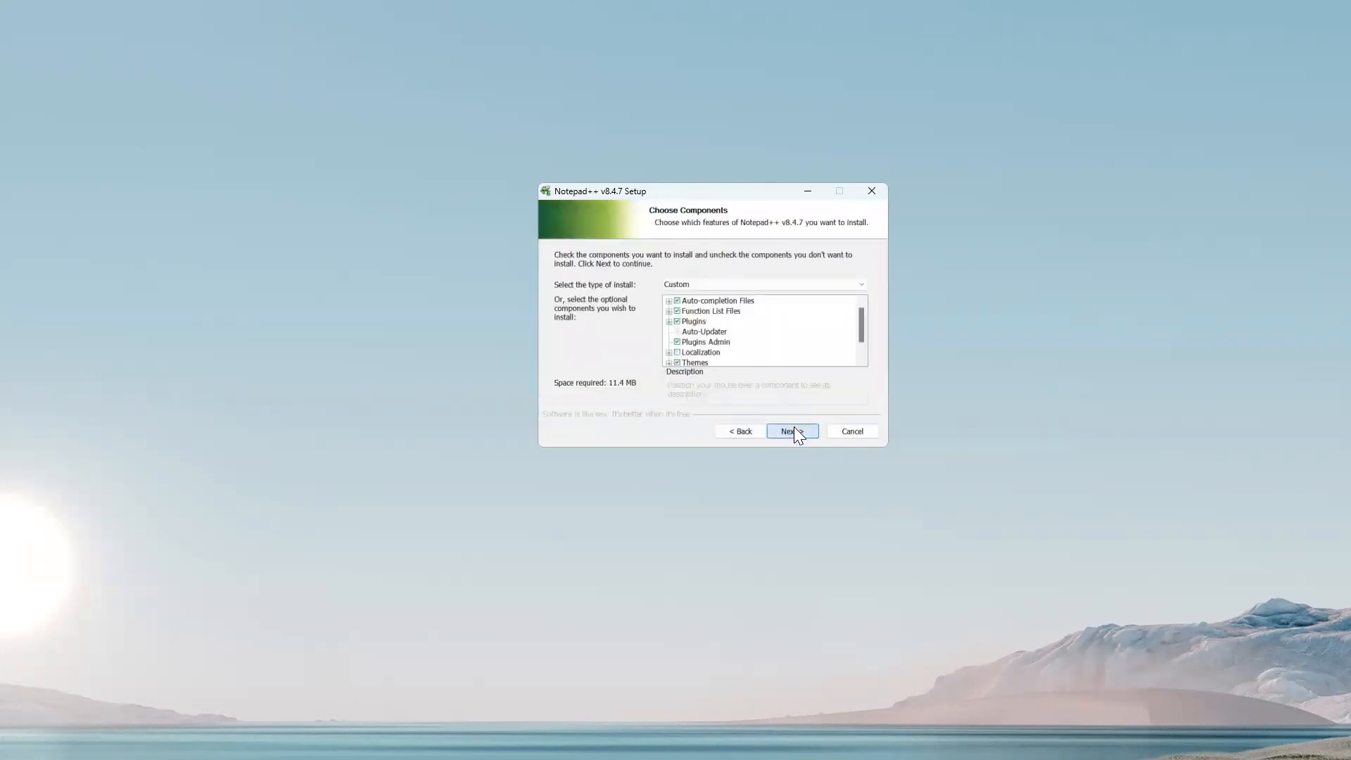
pyautogui.click(793, 429)
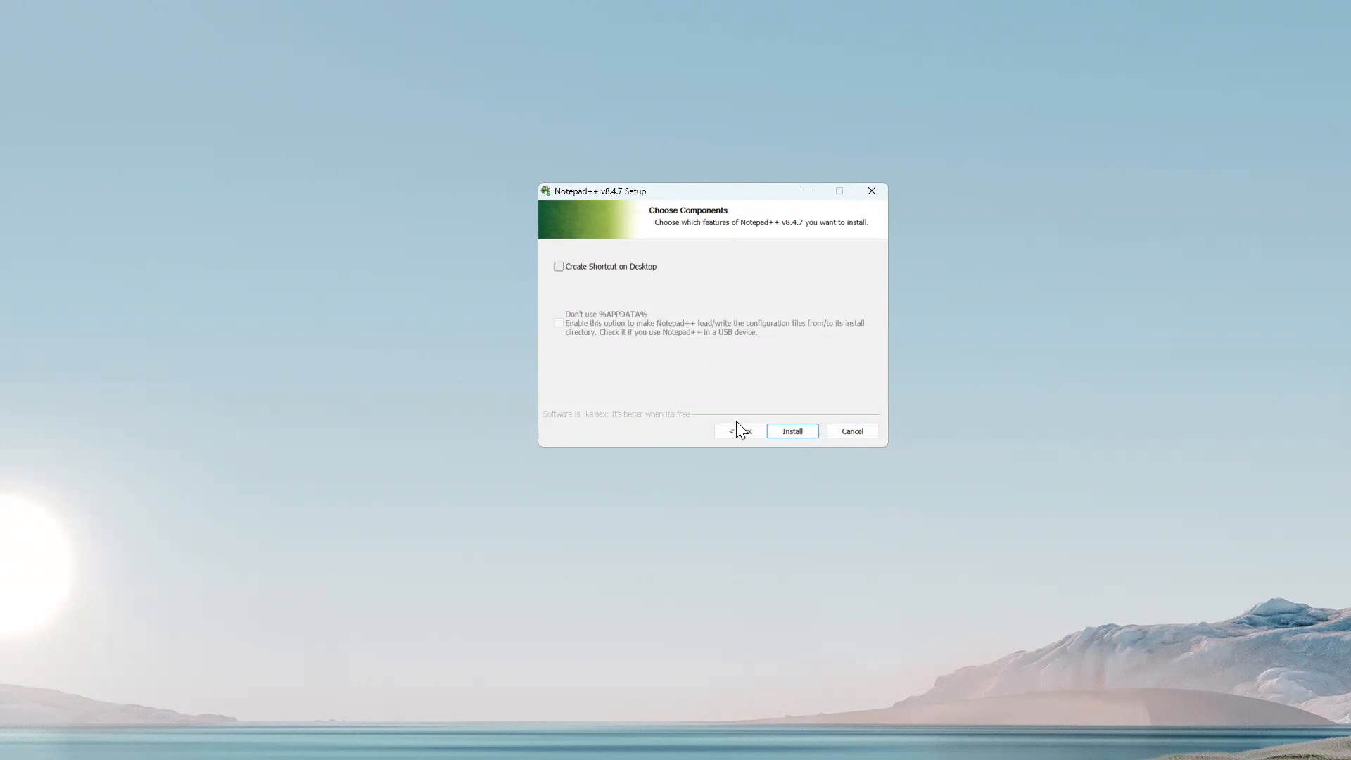
pyautogui.click(801, 428)
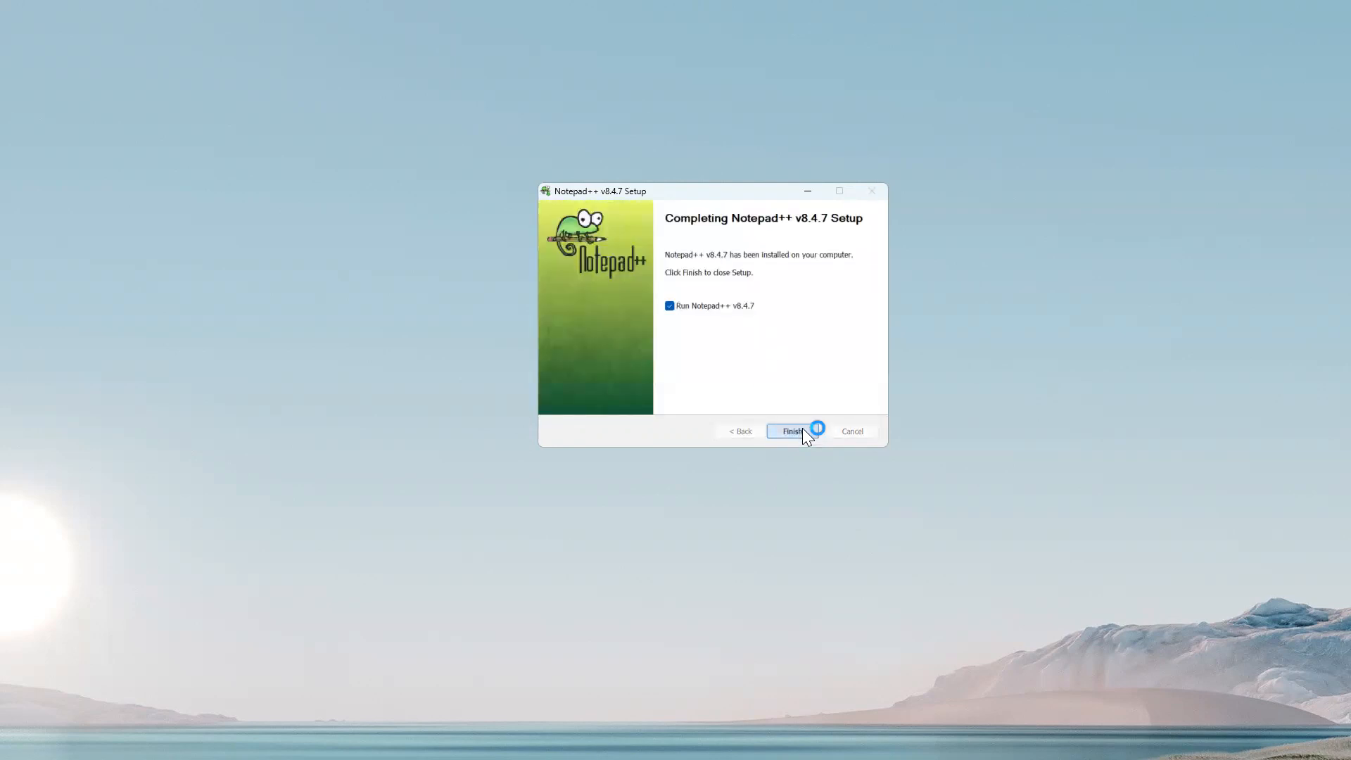
pyautogui.click(802, 429)
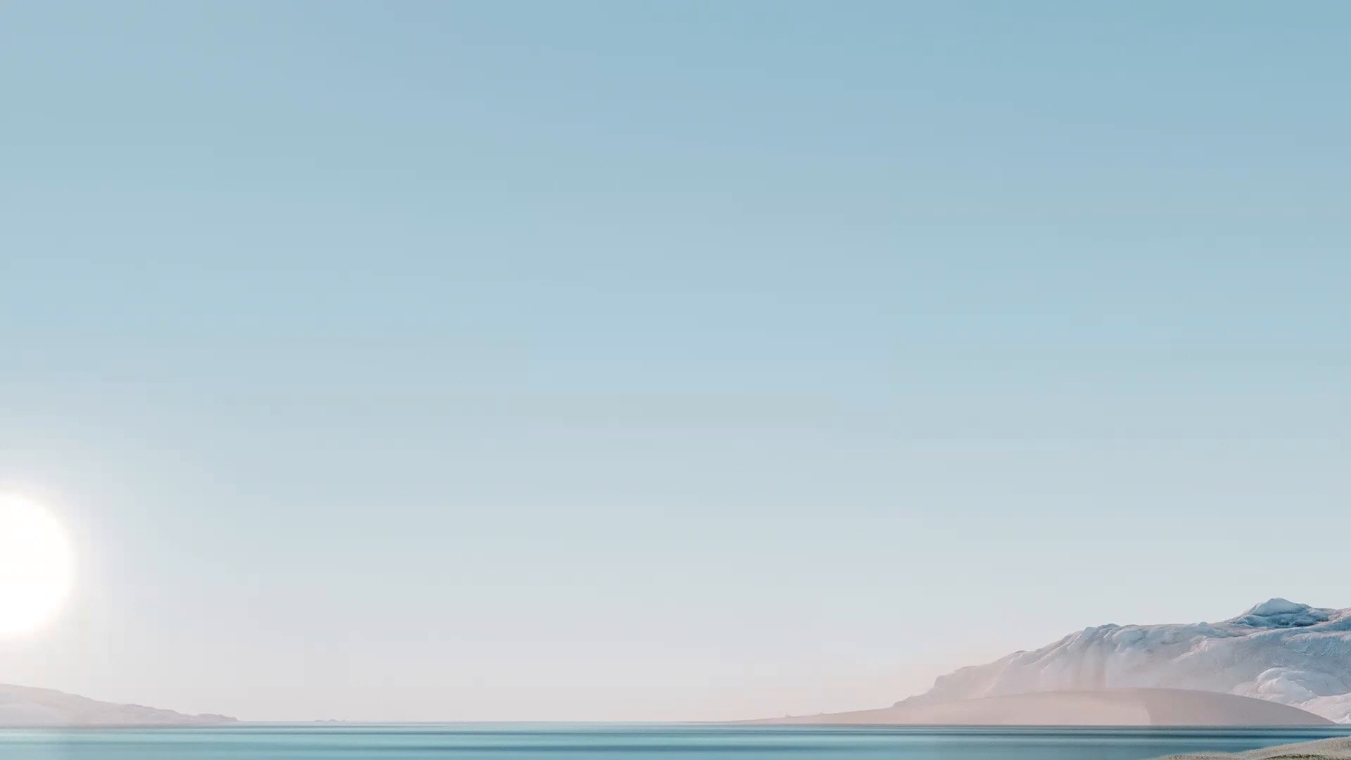
# Maximize the Notepad++ window and close the 'new 1' tab without saving.
pyautogui.click(940, 70)
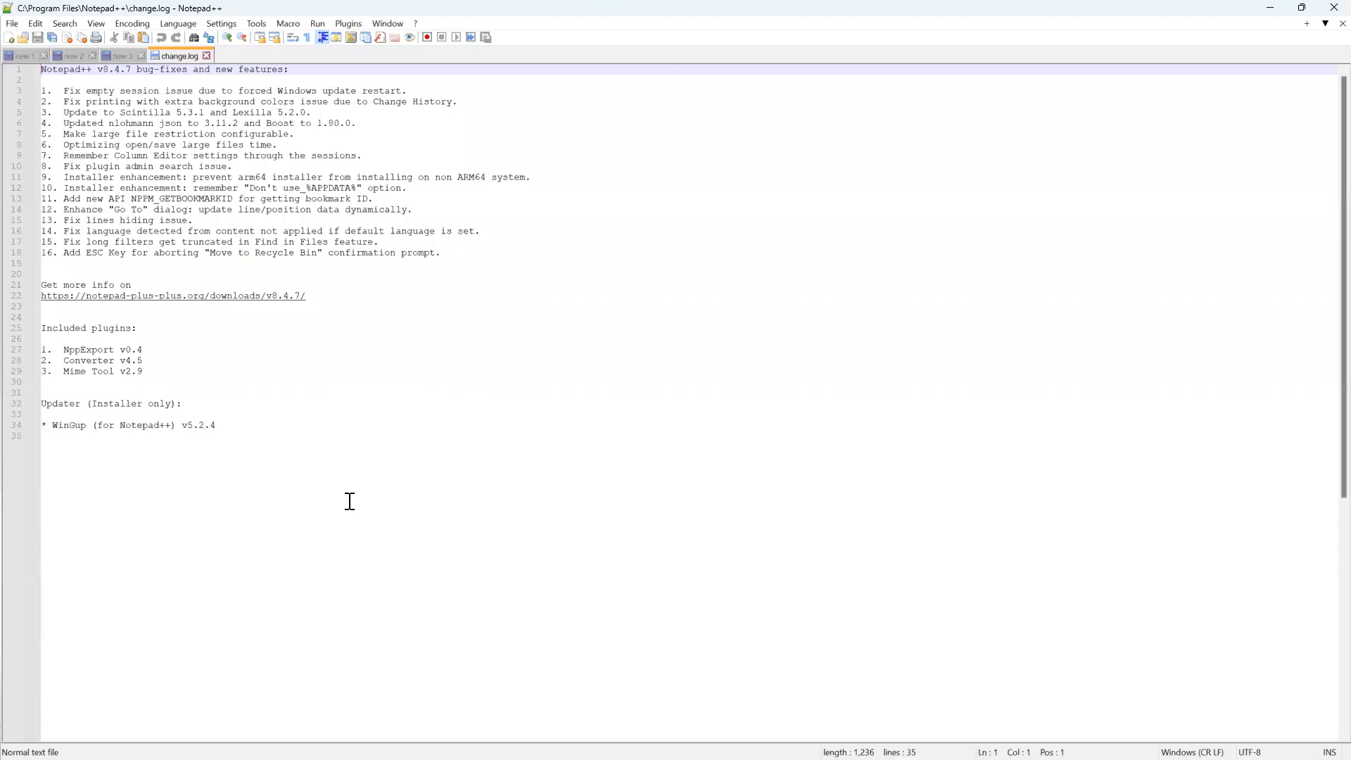
pyautogui.moveTo(667, 7); pyautogui.dragTo(590, 123)
pyautogui.click(795, 123)
pyautogui.click(44, 55)
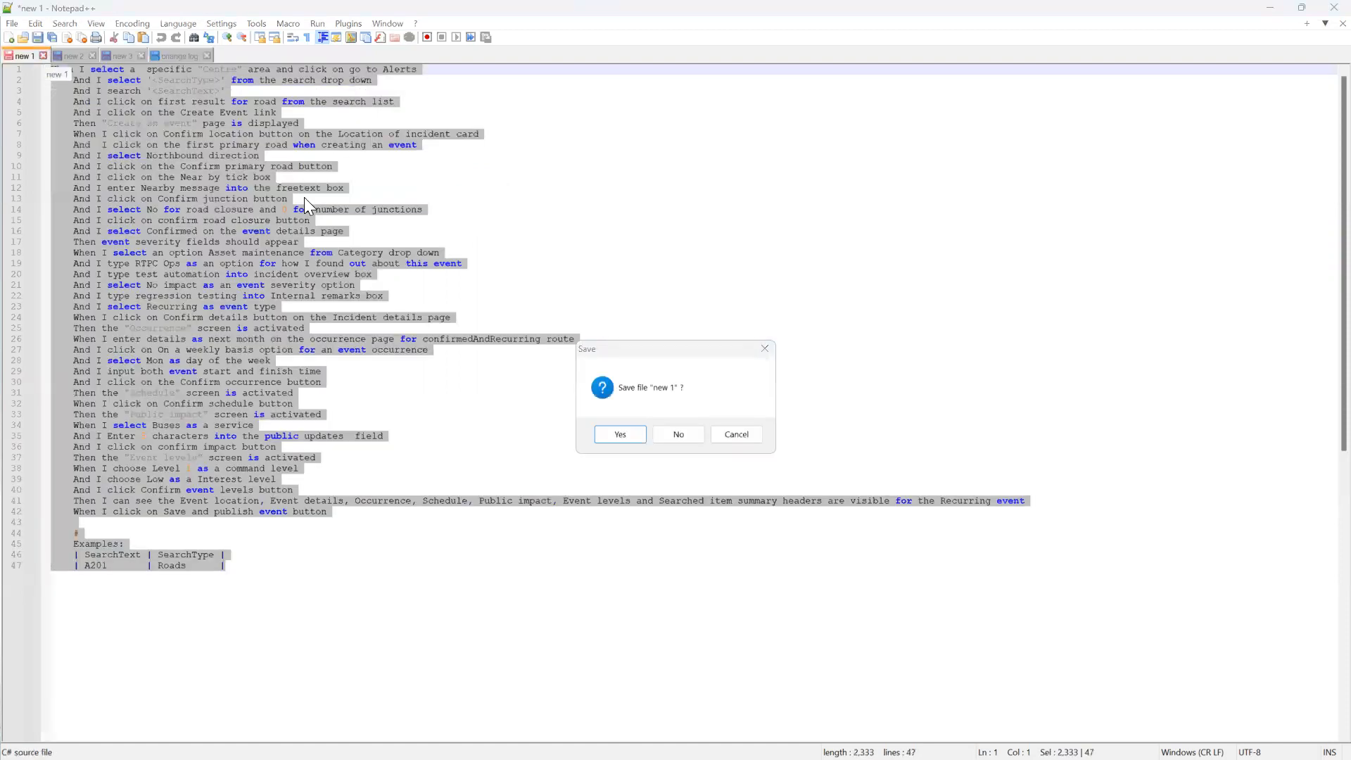
pyautogui.click(678, 435)
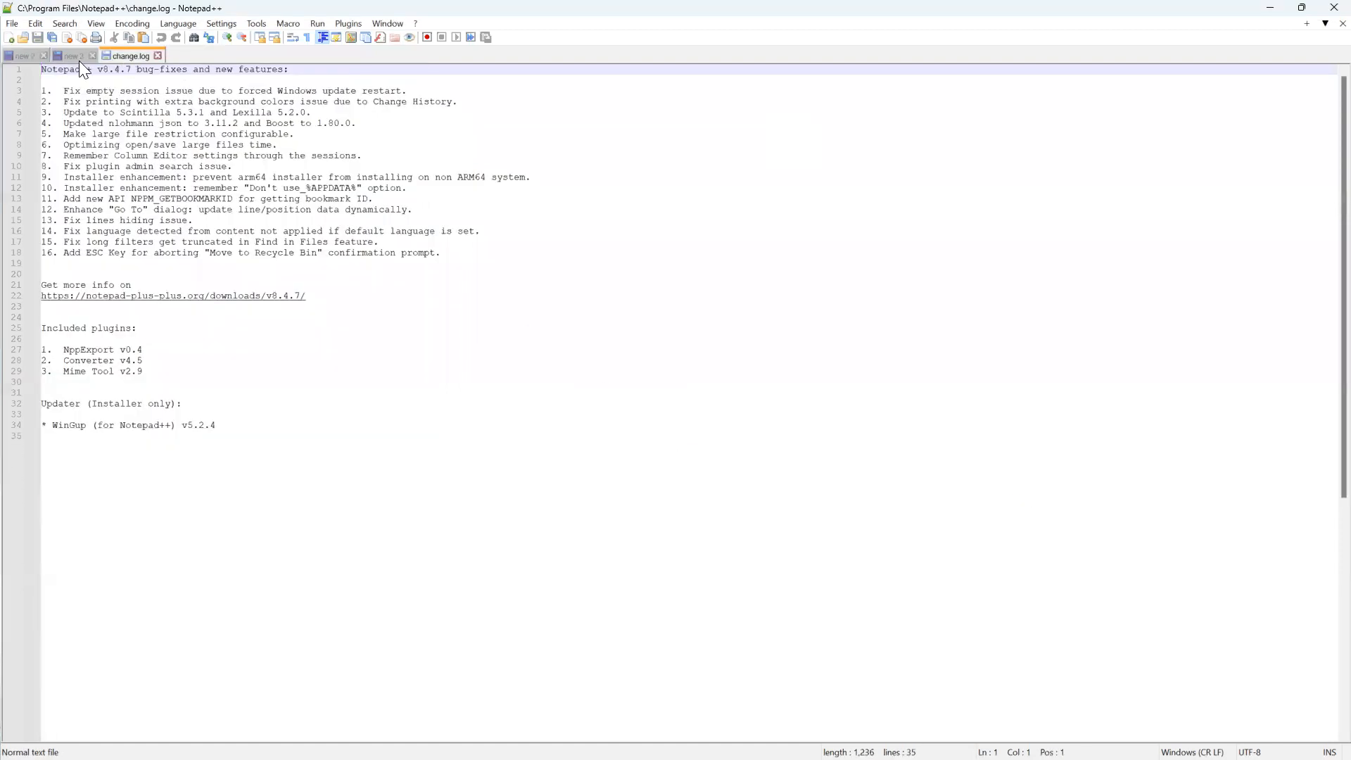
# Close the 'new 2' and 'new 3' tabs without saving them.
pyautogui.click(44, 56)
pyautogui.click(690, 429)
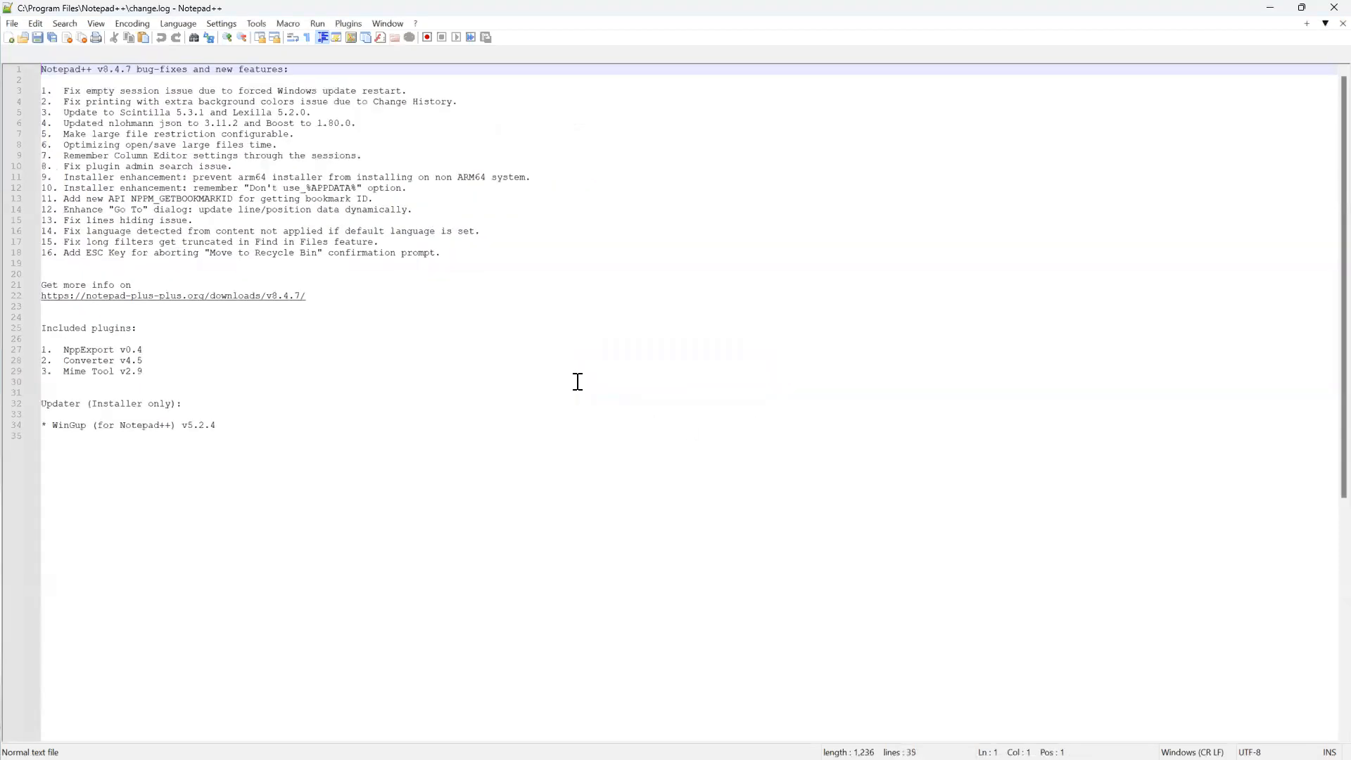
pyautogui.click(43, 56)
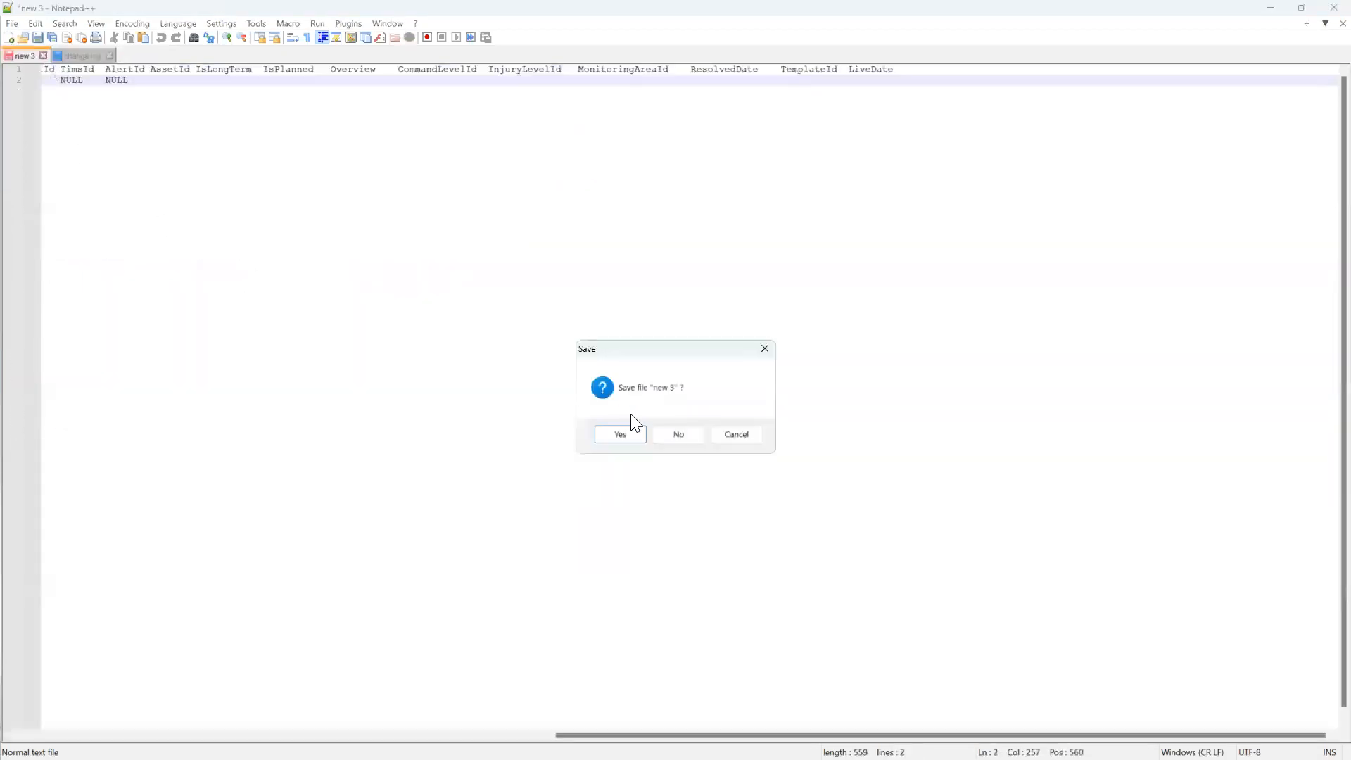
pyautogui.click(678, 436)
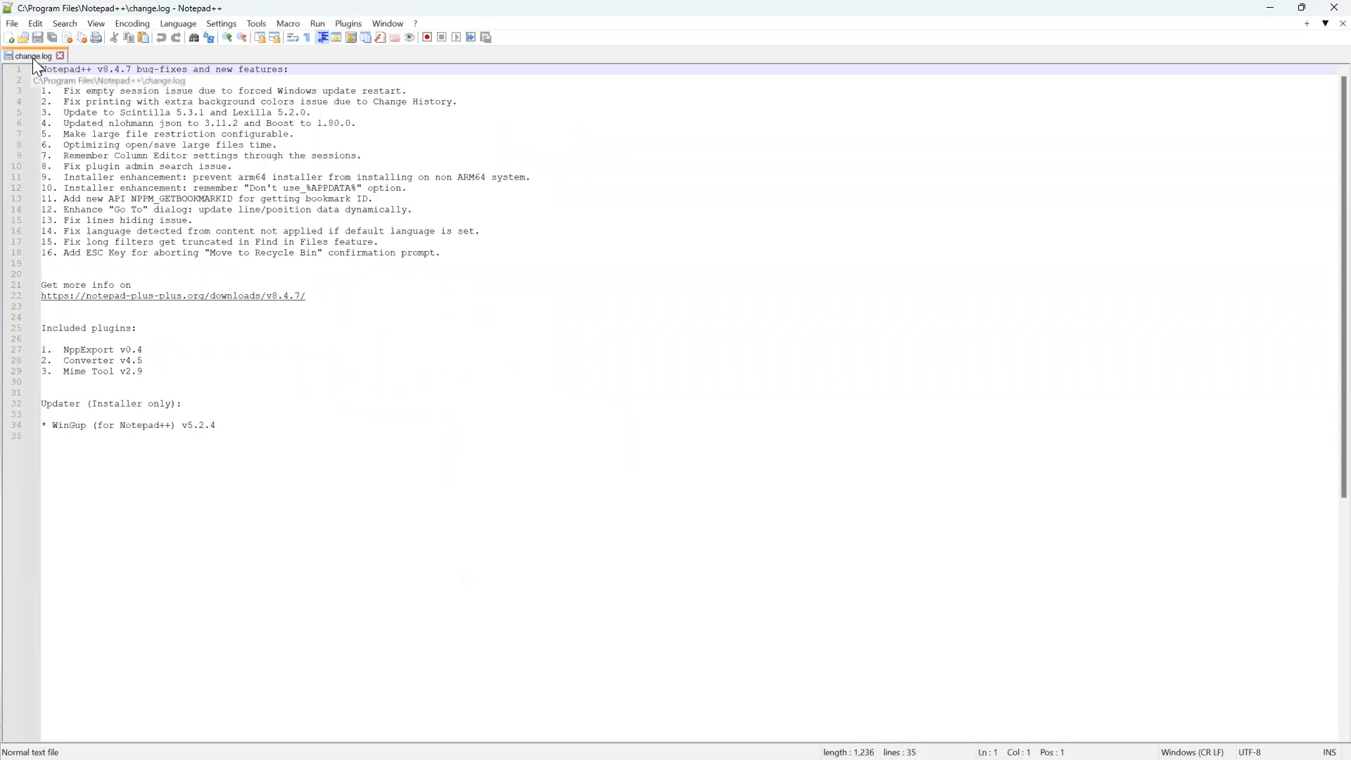
# Browse the Language menu without choosing one, then close the Notepad++ window.
pyautogui.click(182, 24)
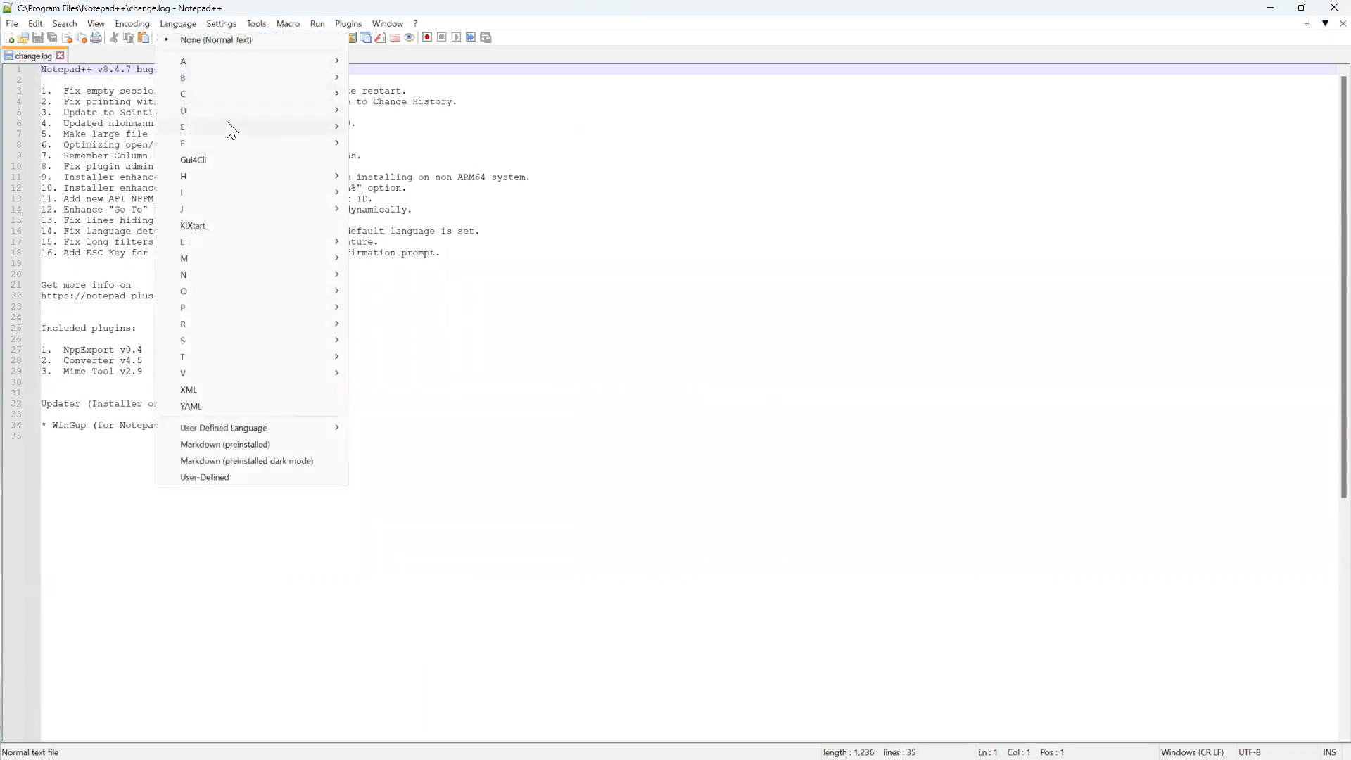
pyautogui.moveTo(336, 93)
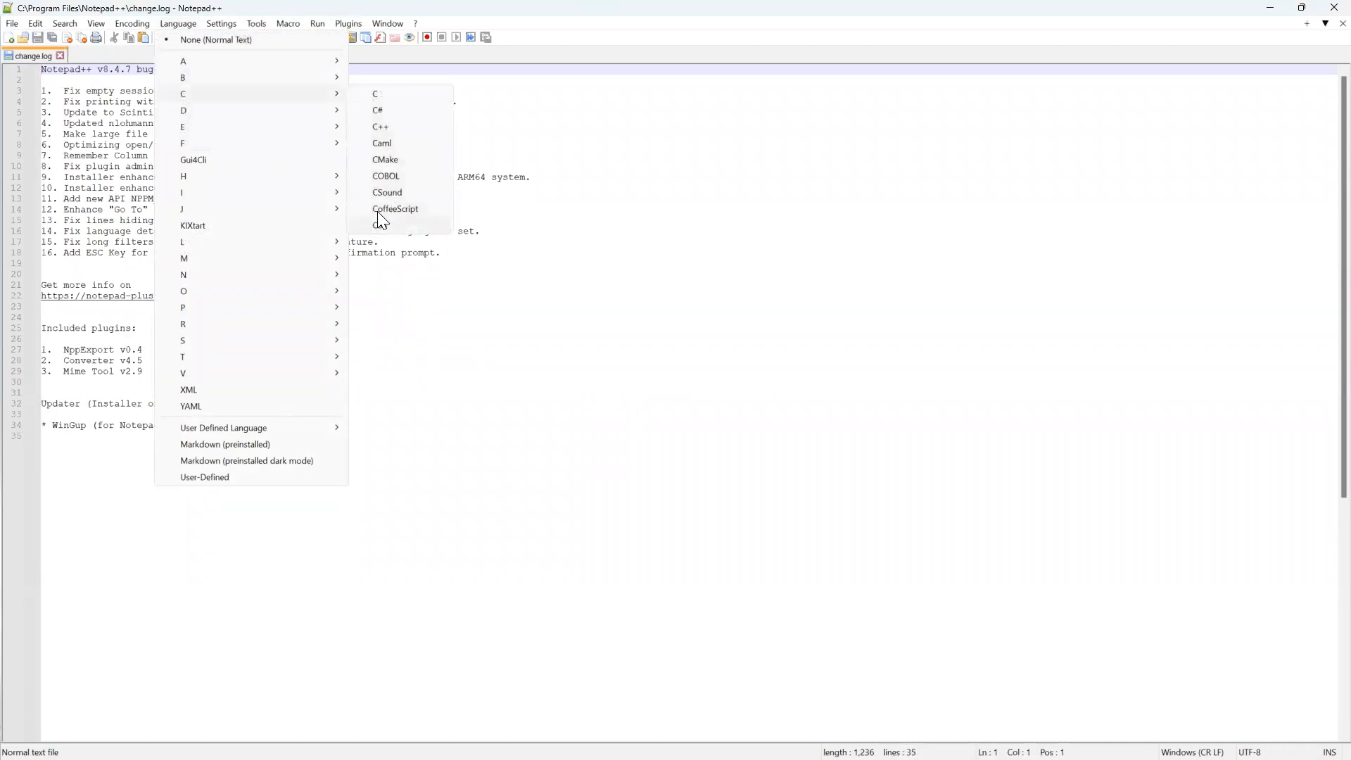
pyautogui.moveTo(318, 60)
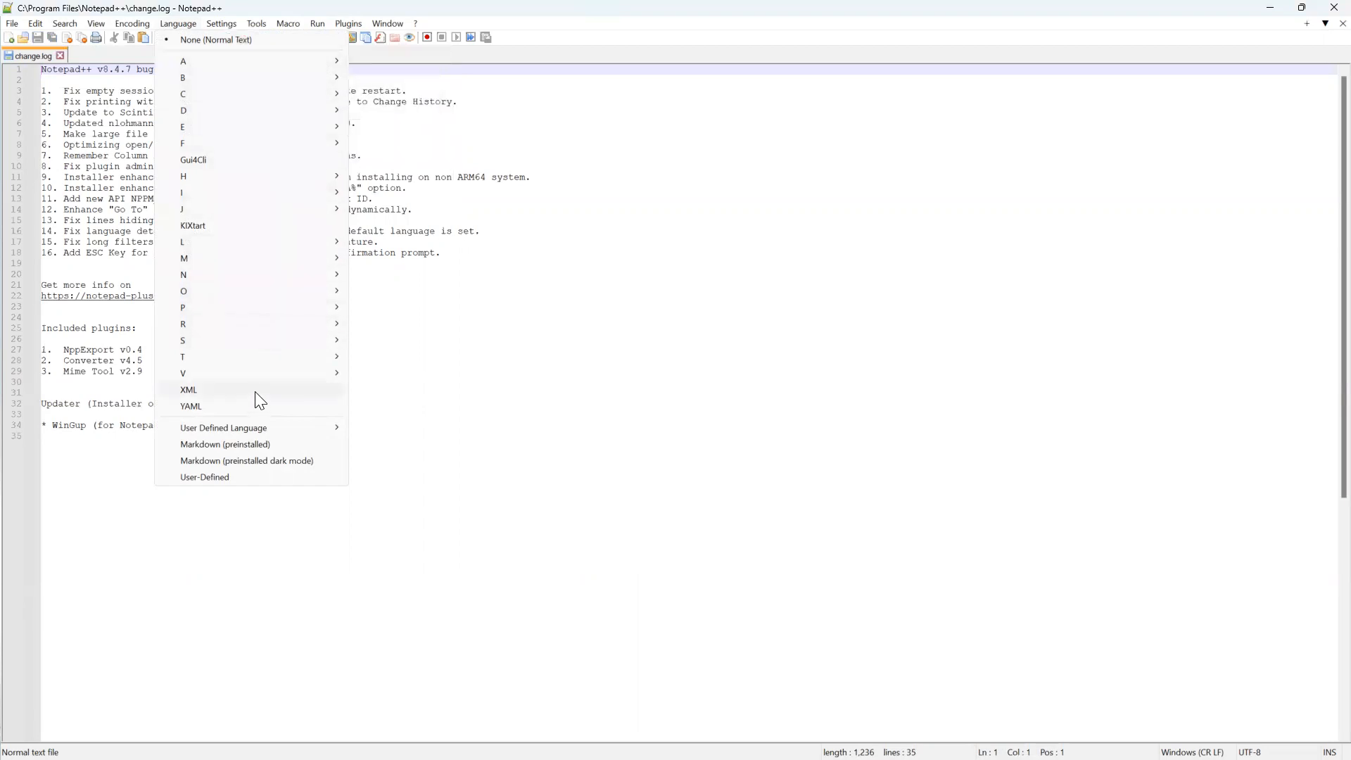
pyautogui.moveTo(260, 304)
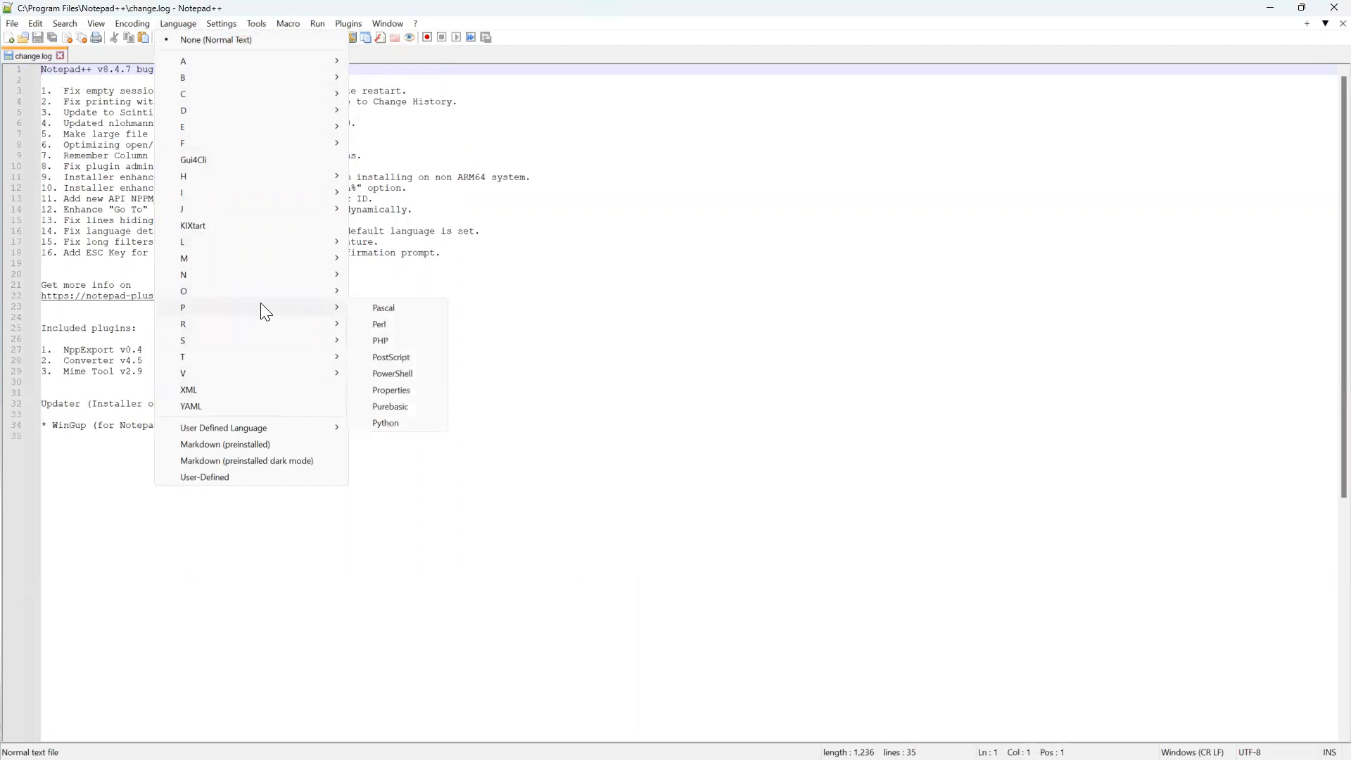
pyautogui.click(705, 362)
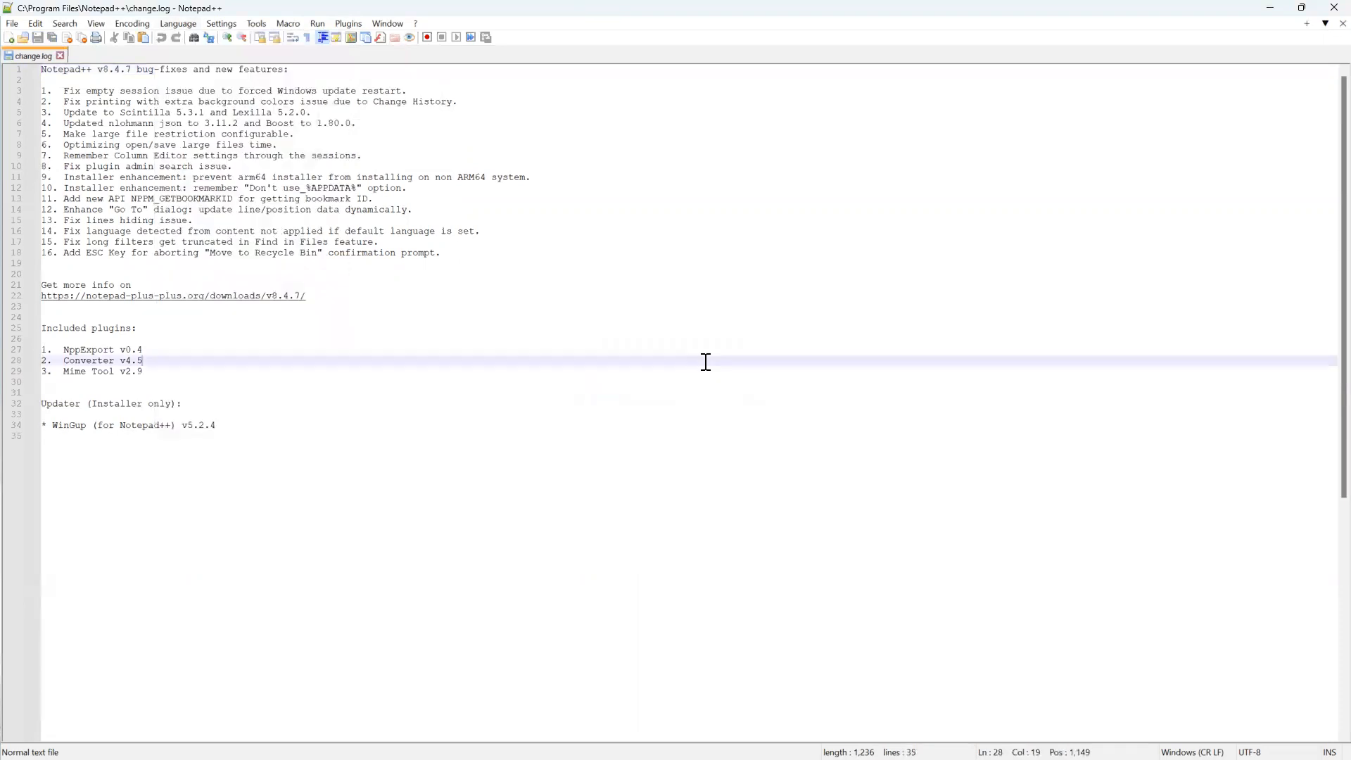
pyautogui.click(730, 295)
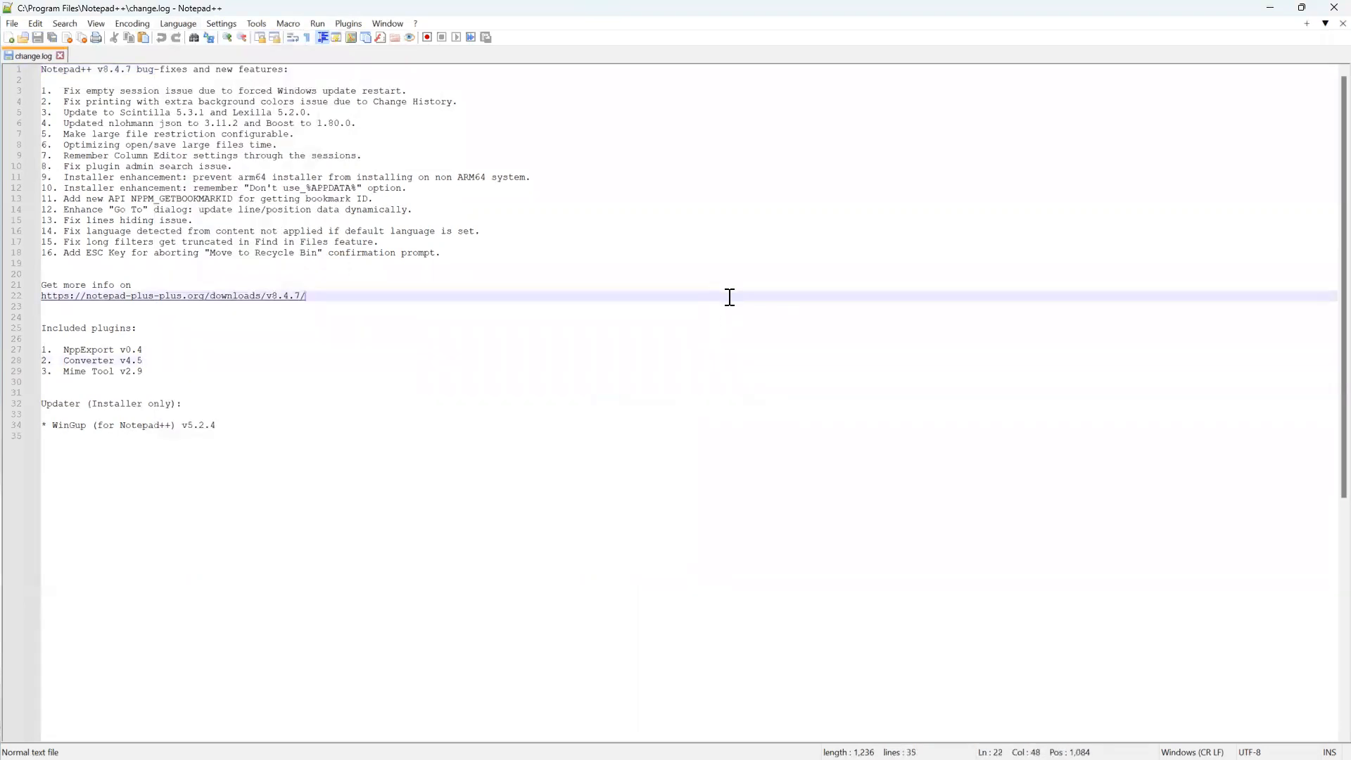
pyautogui.click(1322, 9)
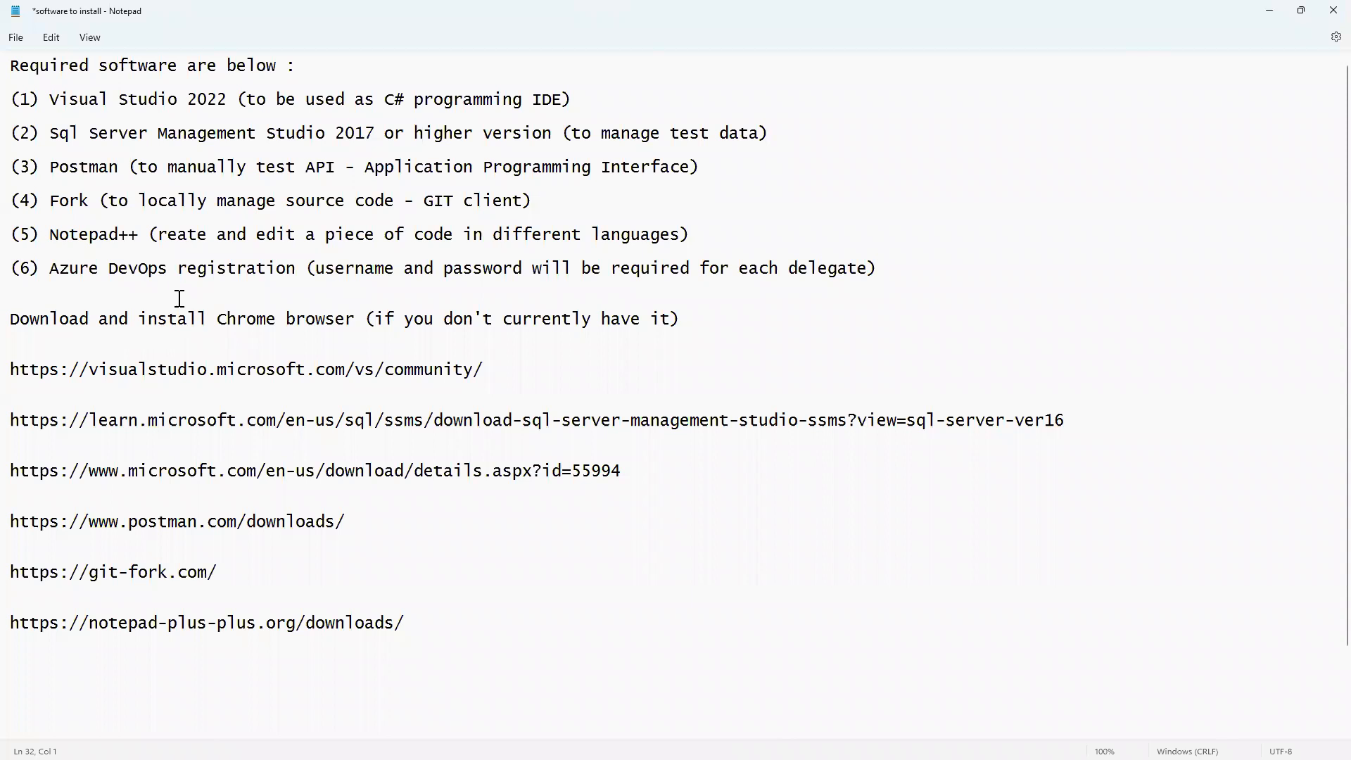
# Highlight checklist items (1)–(5), then the 'Azure DevOps registration' item, before returning to Chrome.
pyautogui.moveTo(695, 234); pyautogui.dragTo(14, 92)
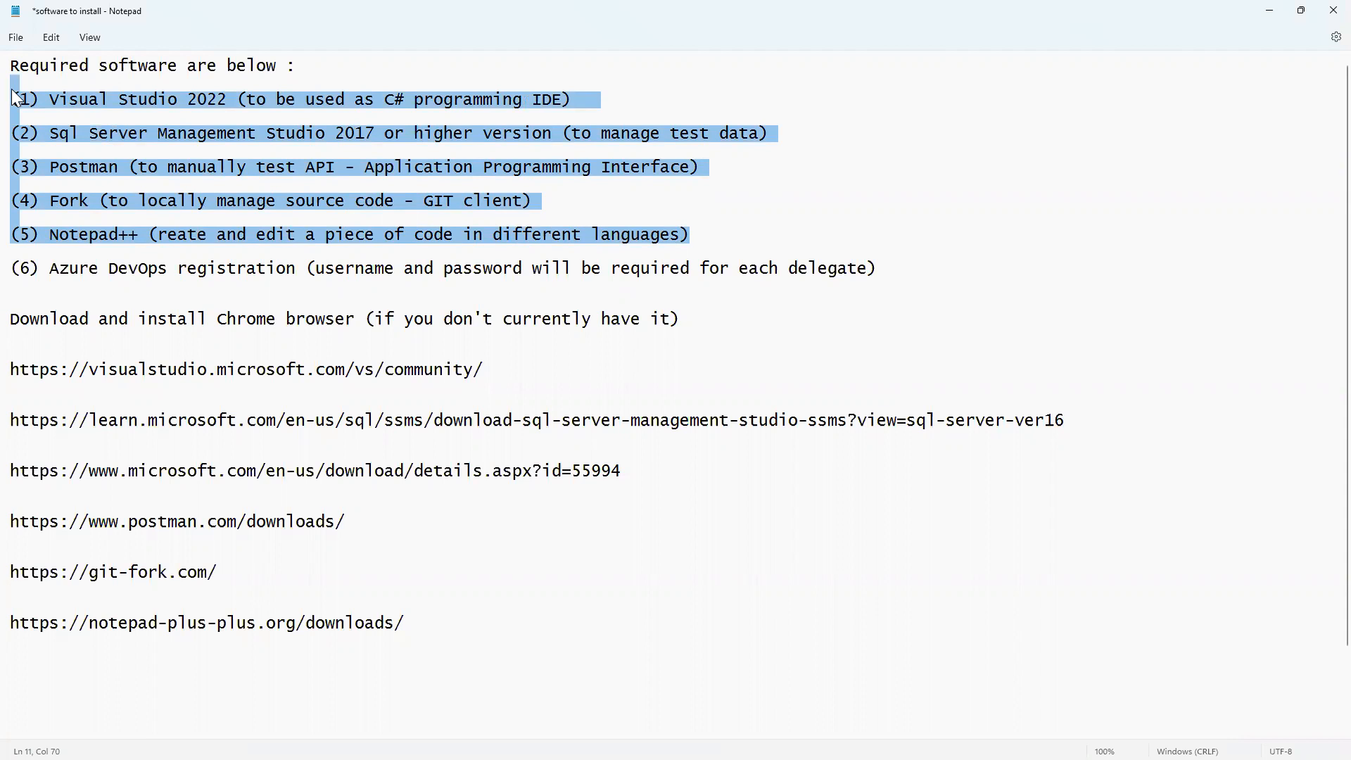
pyautogui.moveTo(14, 269); pyautogui.dragTo(878, 272)
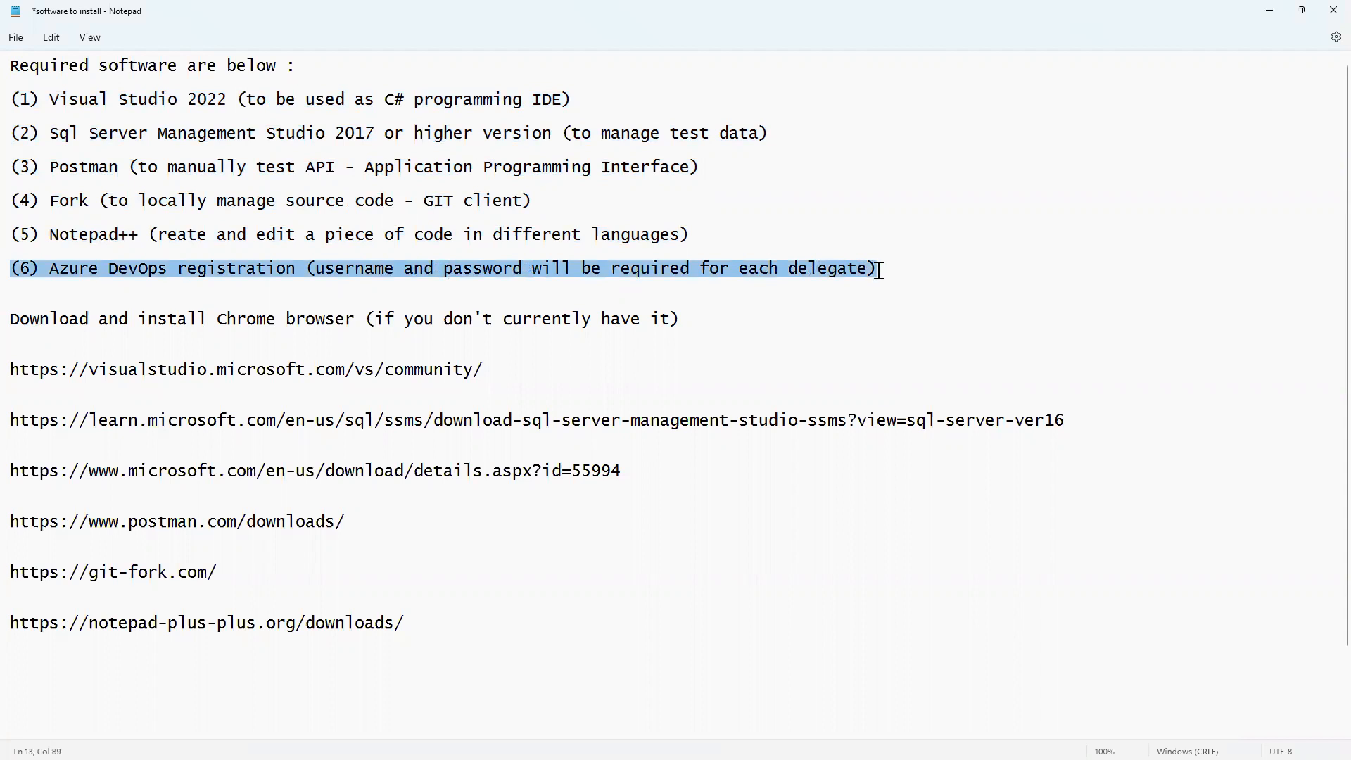
pyautogui.moveTo(50, 271); pyautogui.dragTo(293, 268)
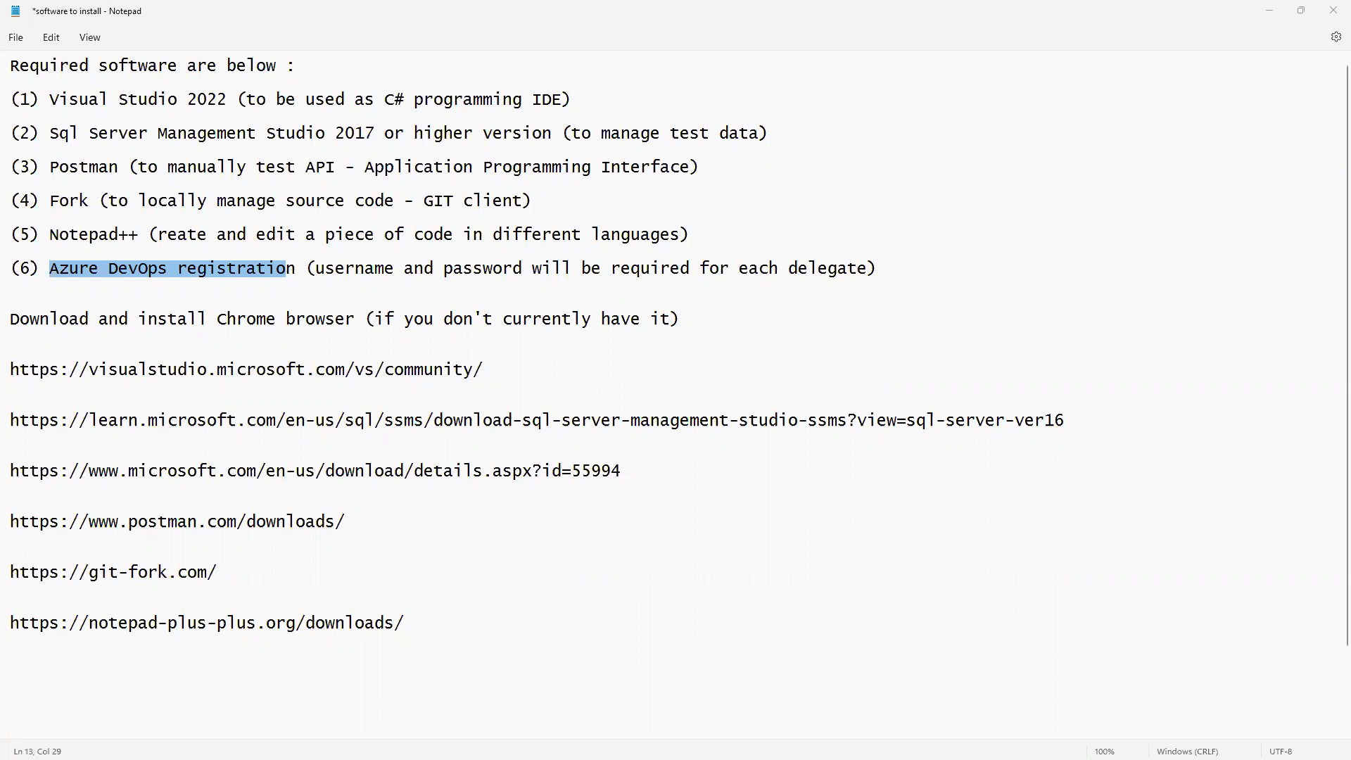
pyautogui.click(375, 269)
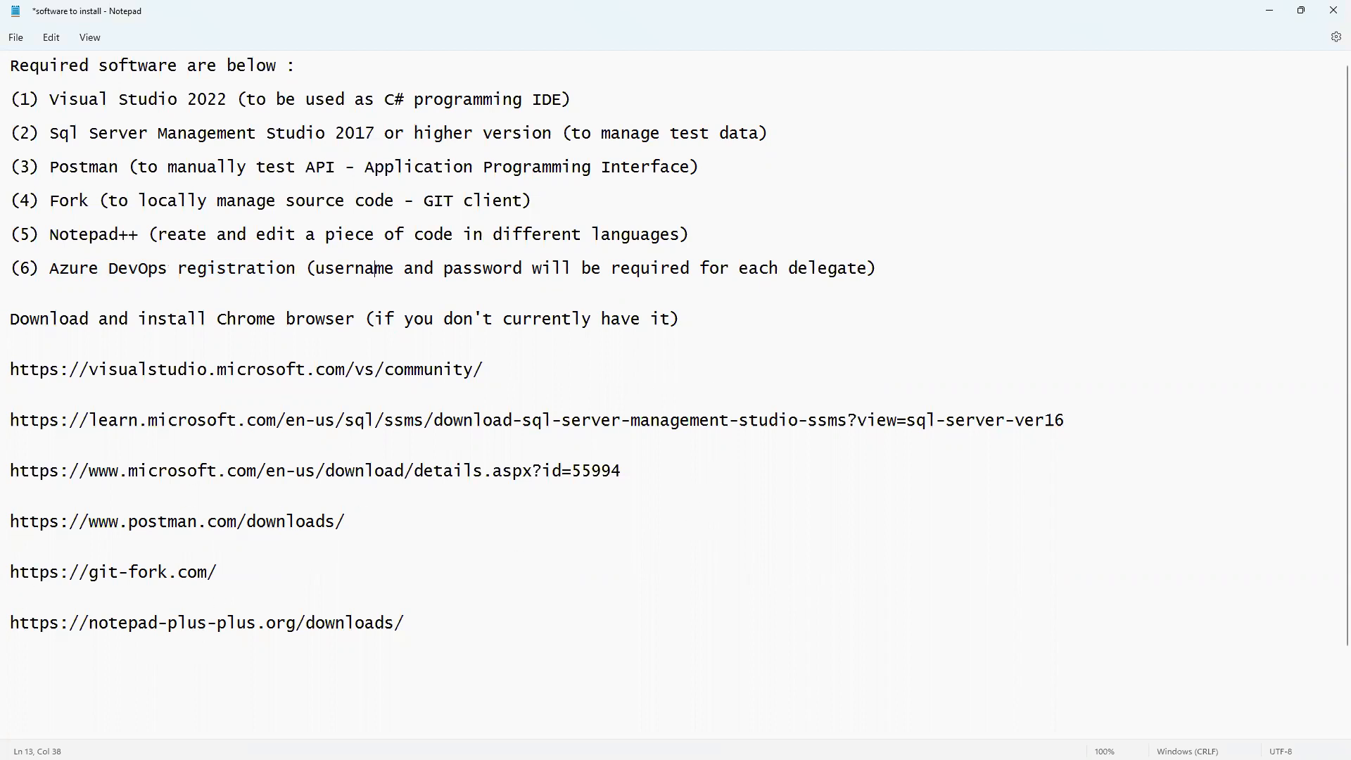
pyautogui.hotkey('alt', 'Tab')
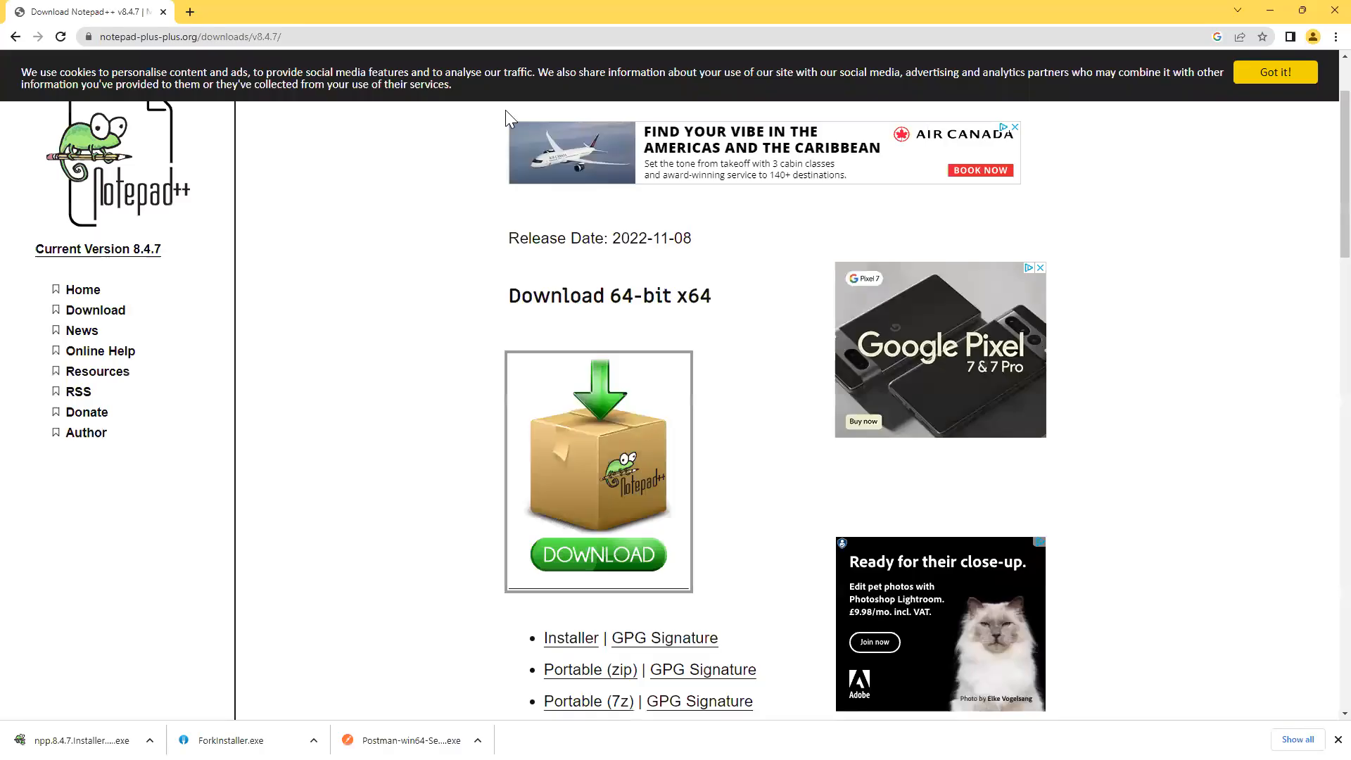
# Google 'azure devops login' in a fresh tab, open Azure DevOps Services and copy its address.
pyautogui.click(192, 12)
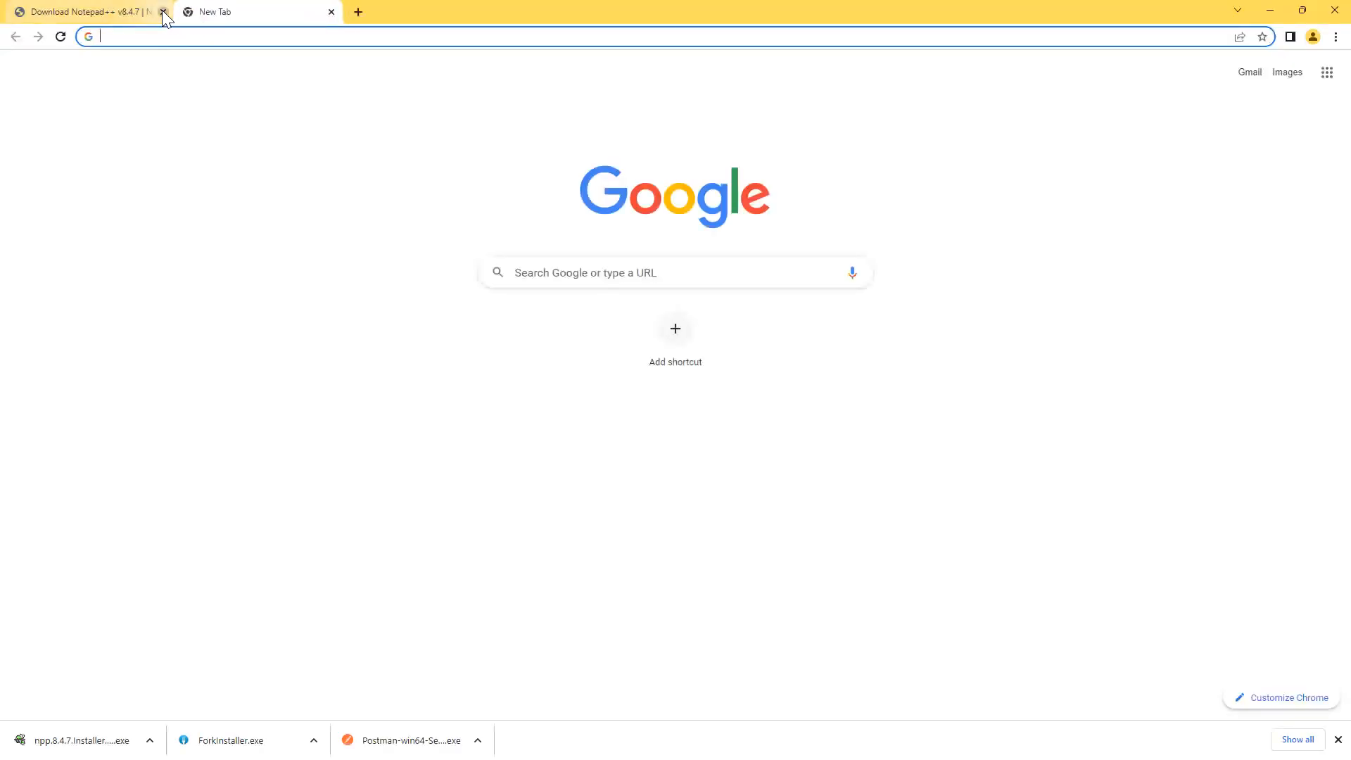
pyautogui.click(163, 12)
pyautogui.click(544, 273)
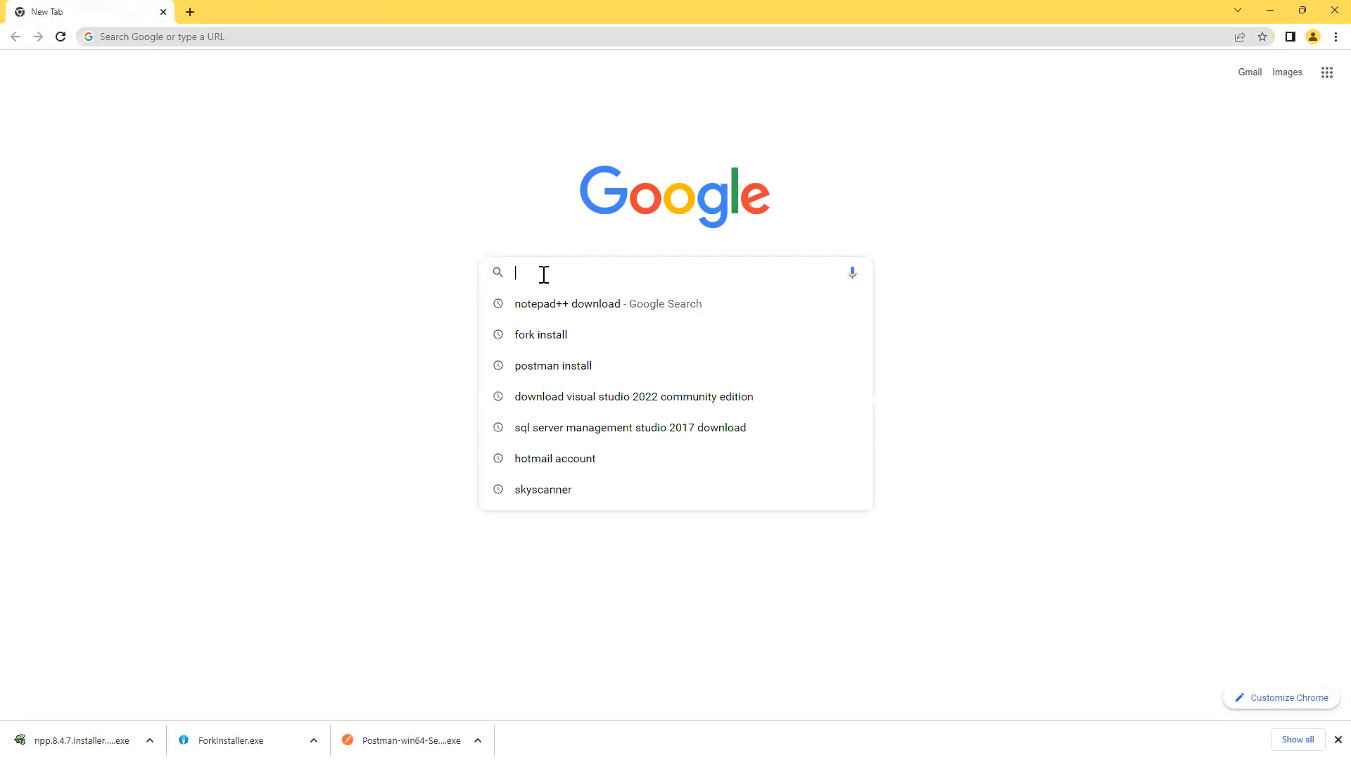
pyautogui.write('azure')
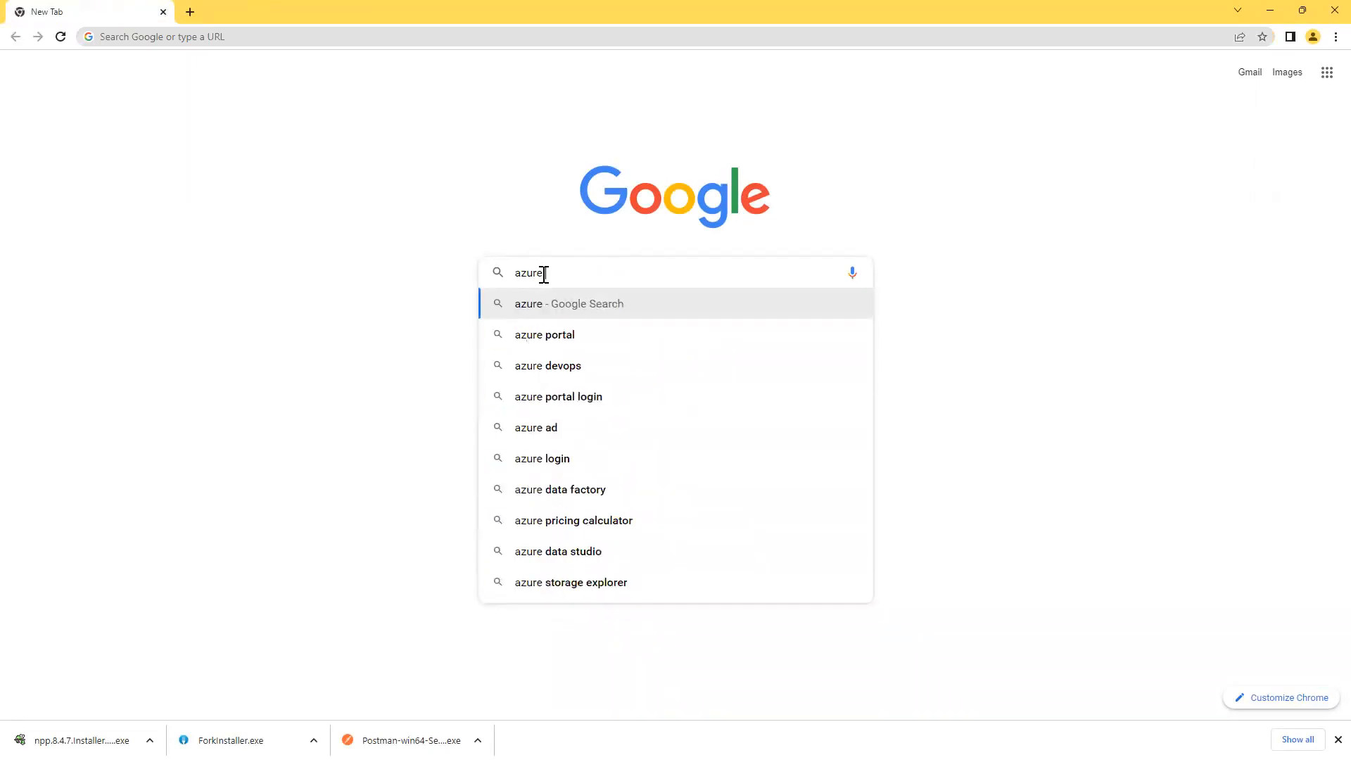
pyautogui.write(' de')
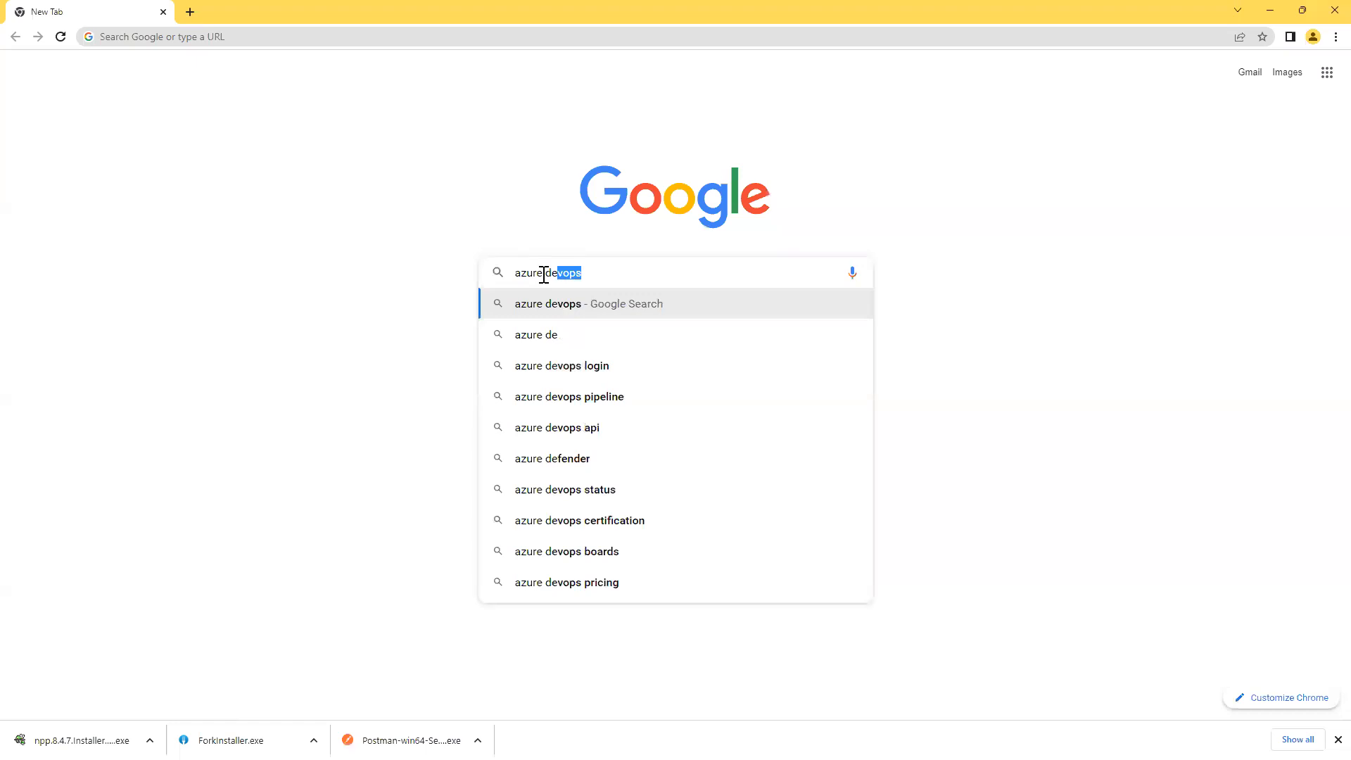
pyautogui.write('vo')
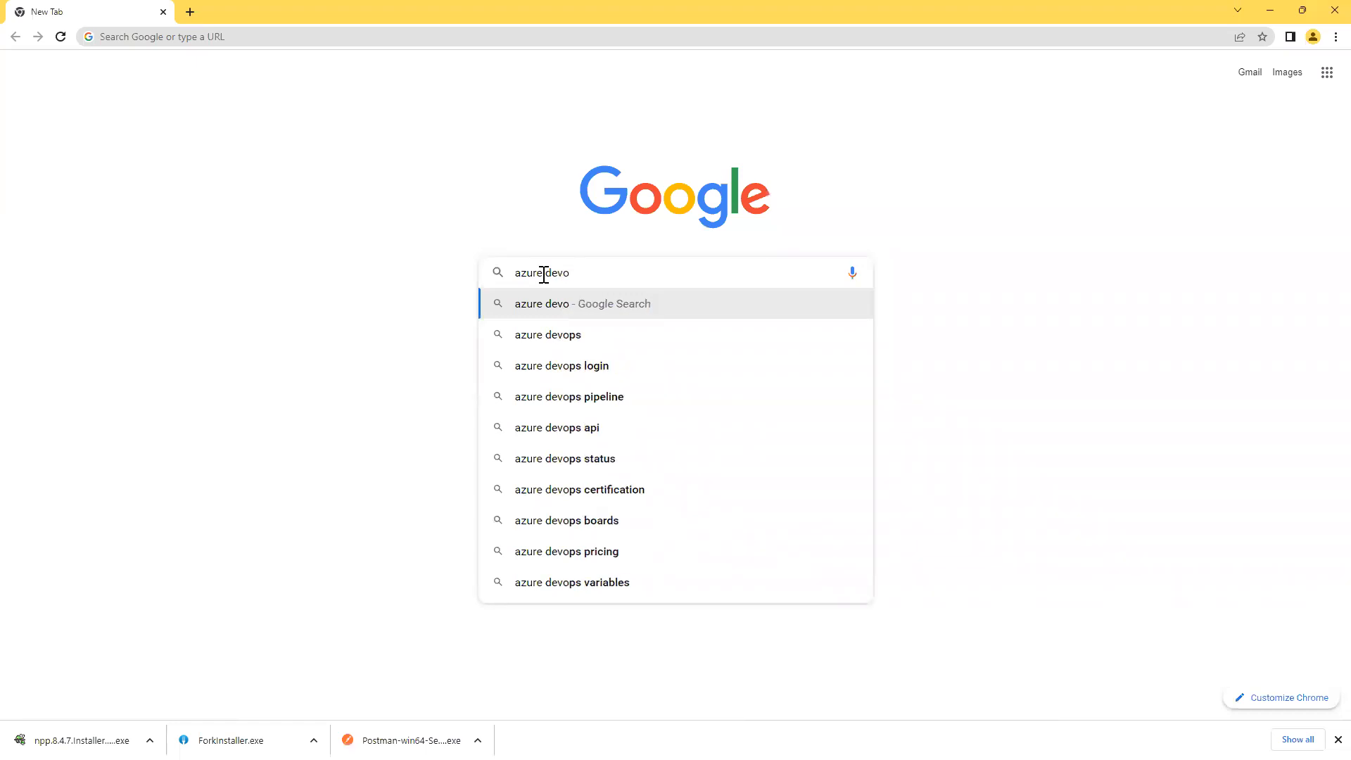
pyautogui.write('ps login')
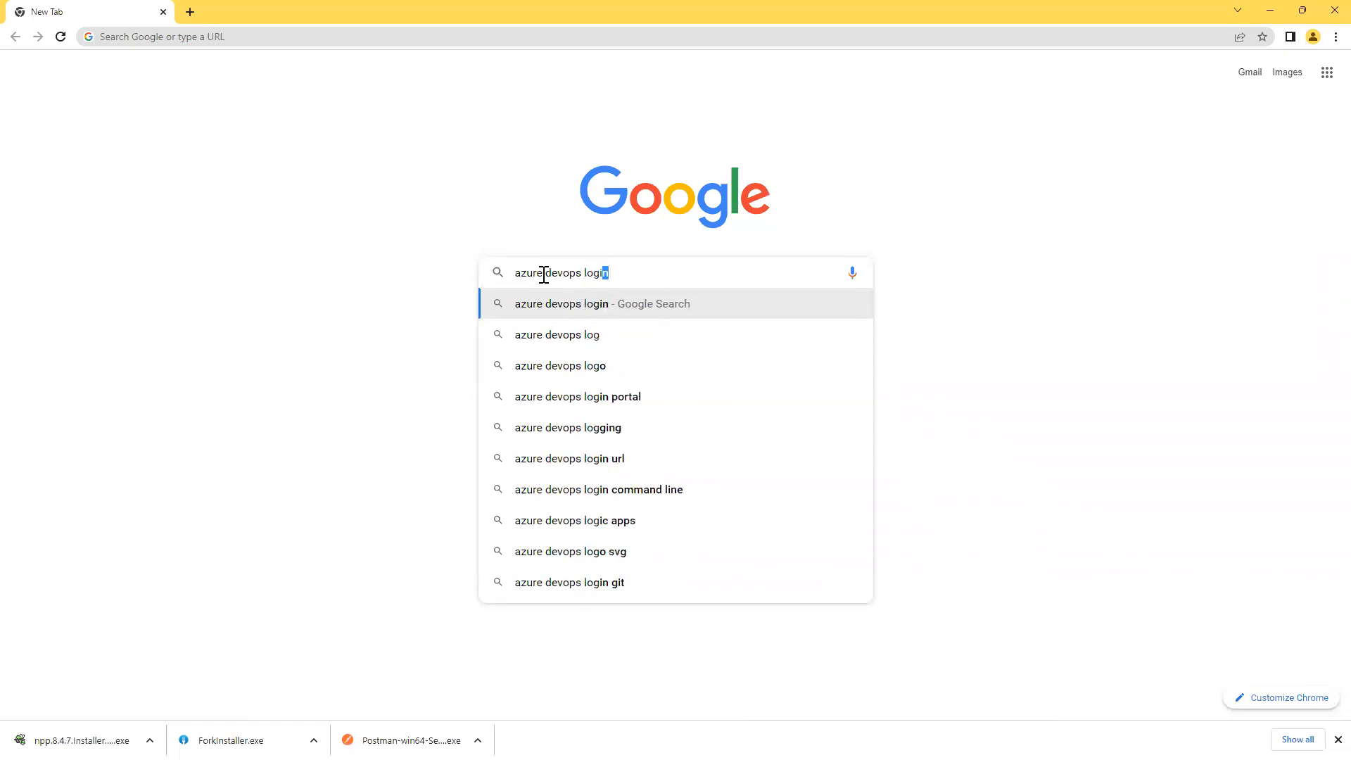
pyautogui.press('Return')
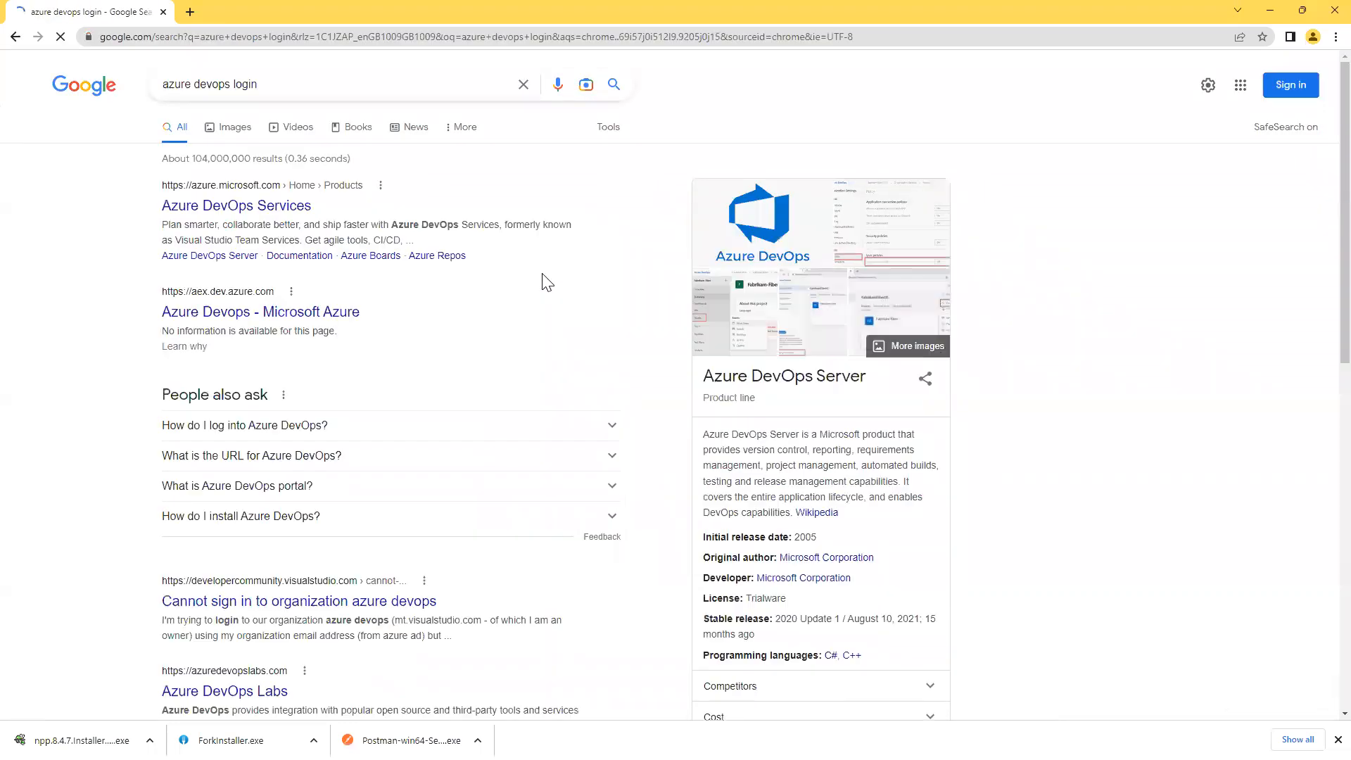
pyautogui.click(284, 206)
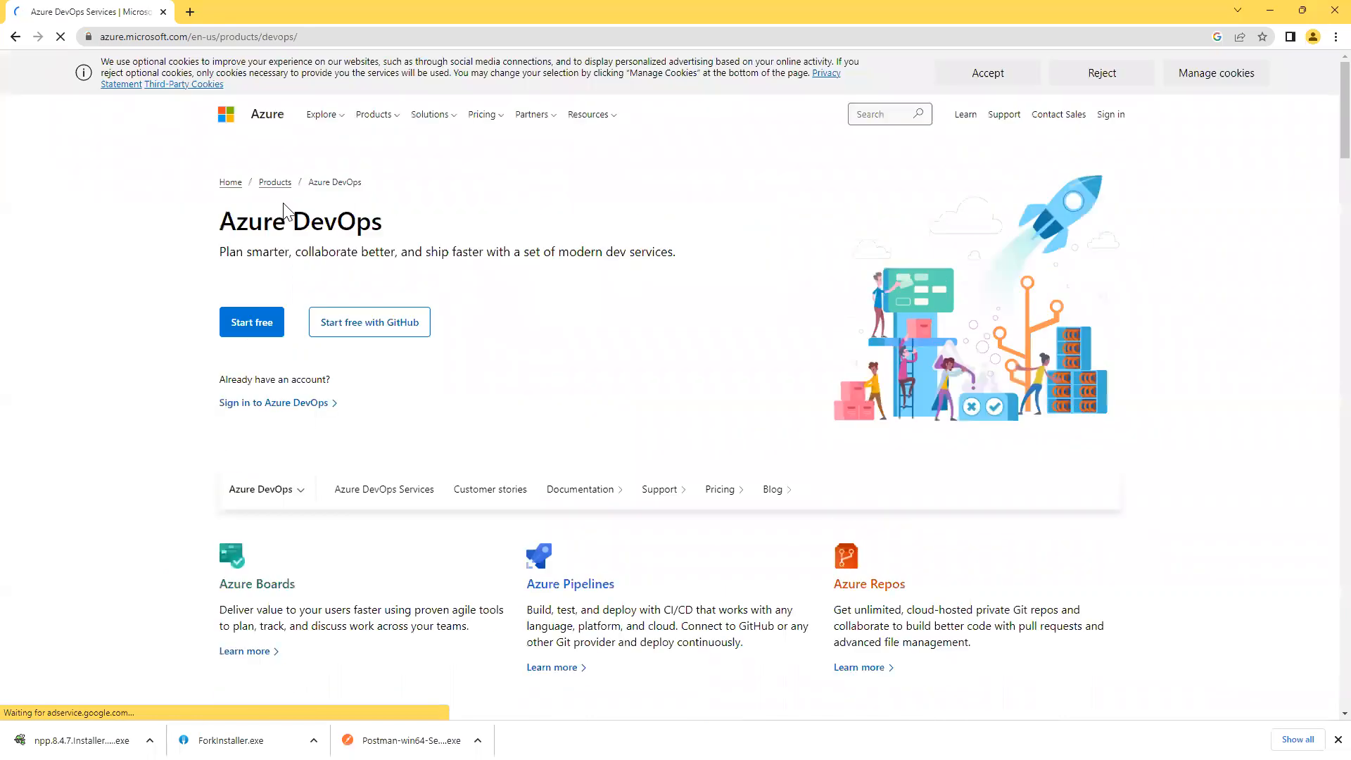
pyautogui.click(326, 37)
pyautogui.hotkey('ctrl', 'c')
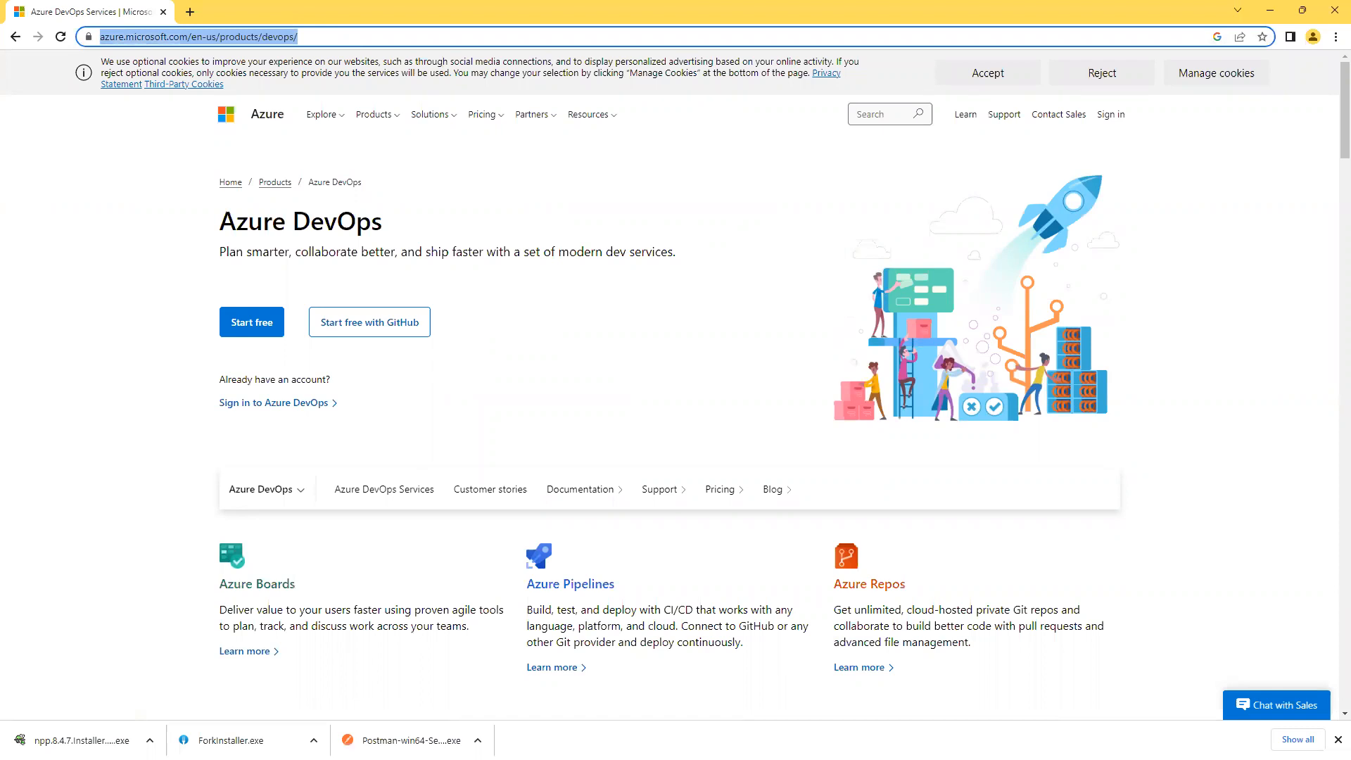
pyautogui.hotkey('alt', 'Tab')
pyautogui.click(524, 626)
pyautogui.press('Return')
pyautogui.press('Return')
pyautogui.hotkey('ctrl', 'v')
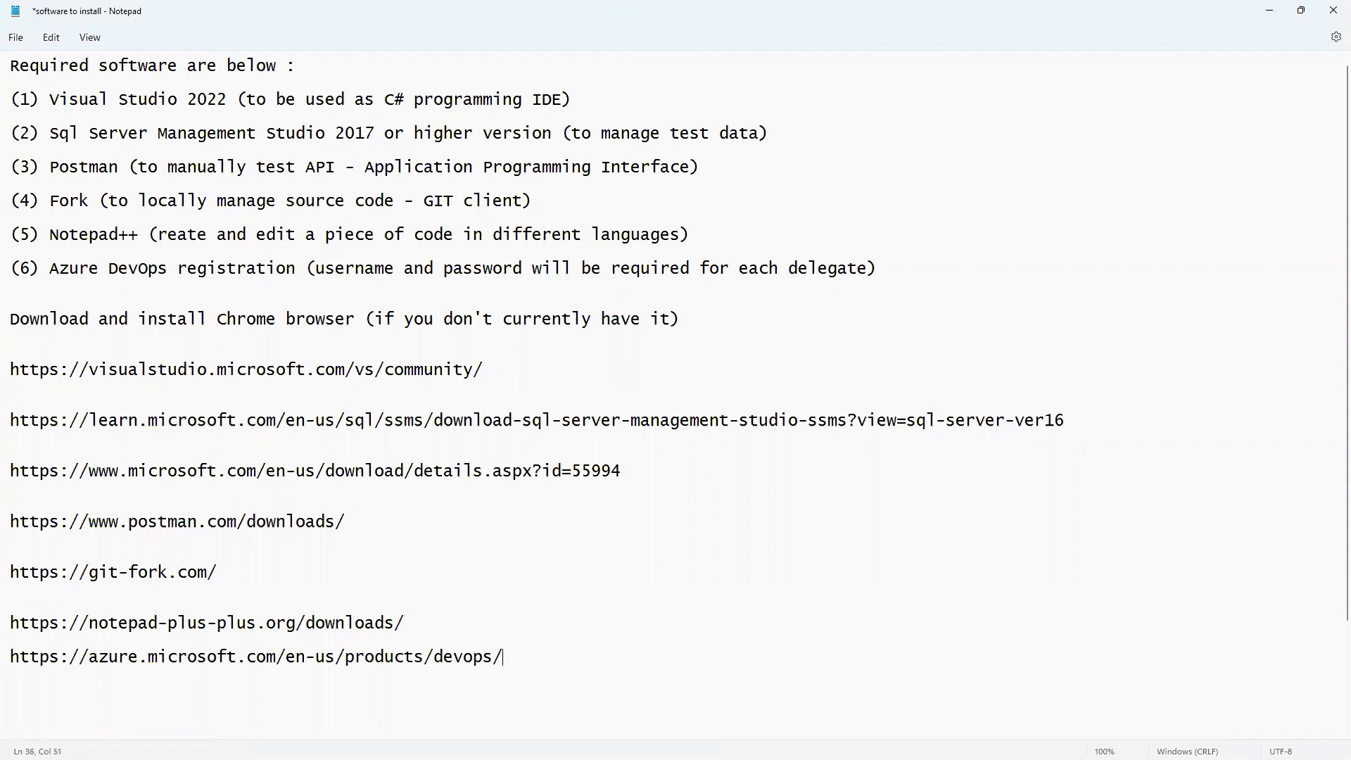
pyautogui.press('Return')
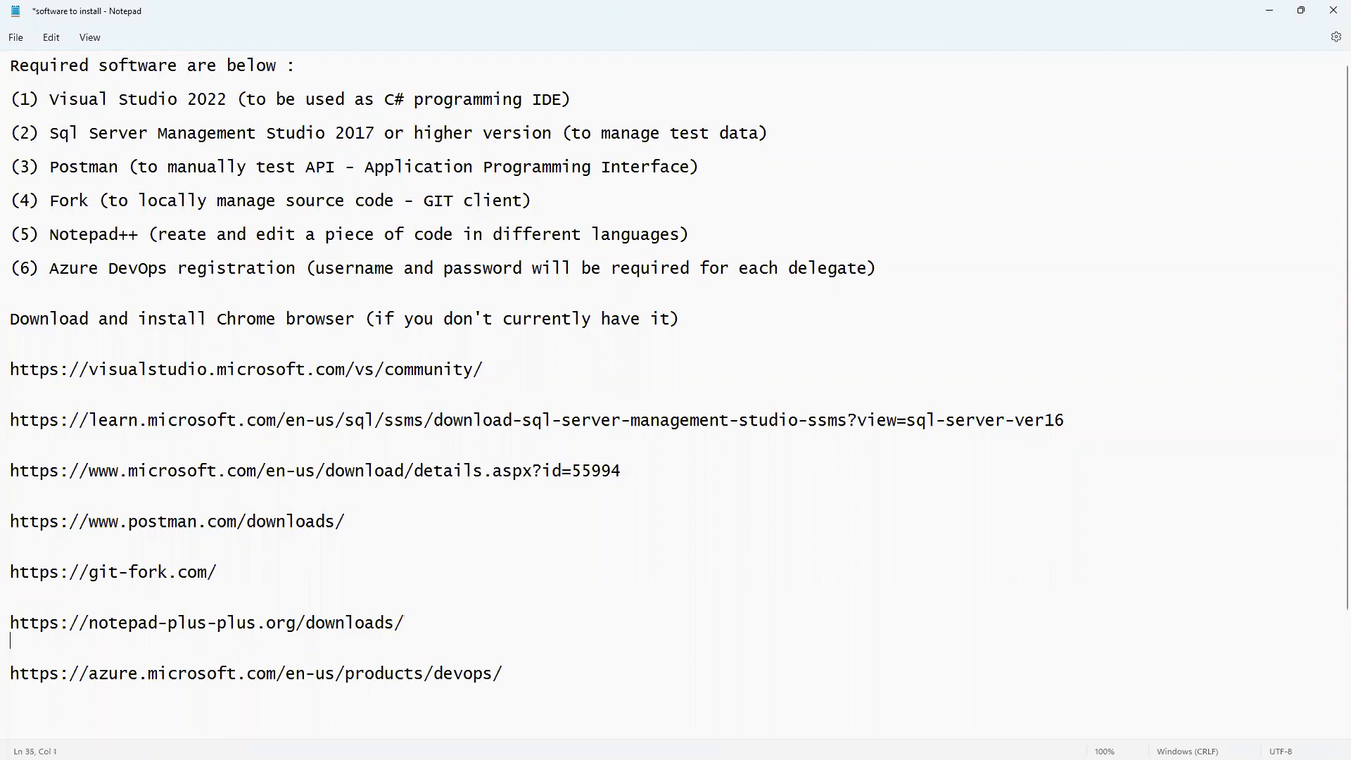
pyautogui.click(1271, 12)
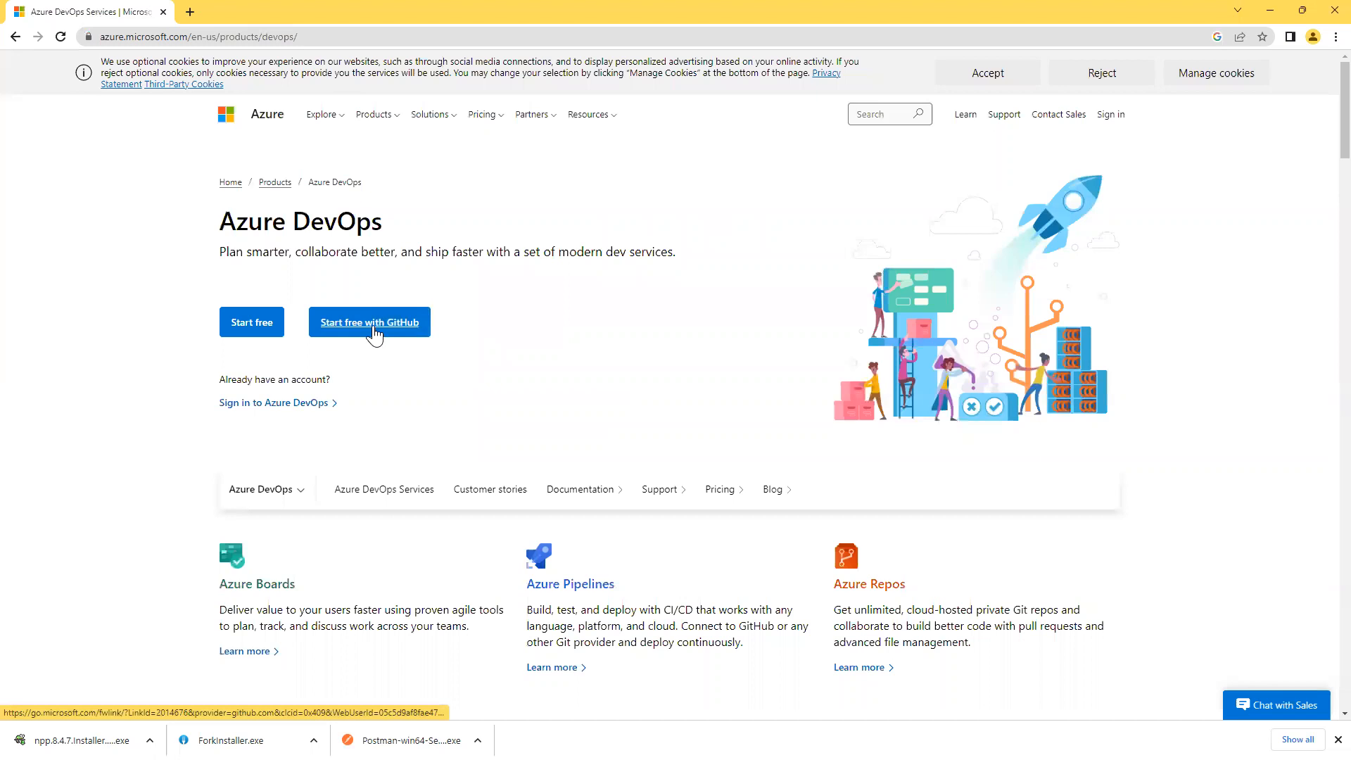
# Start the free Azure DevOps signup and copy the account e-mail line from the Notepad checklist.
pyautogui.click(242, 328)
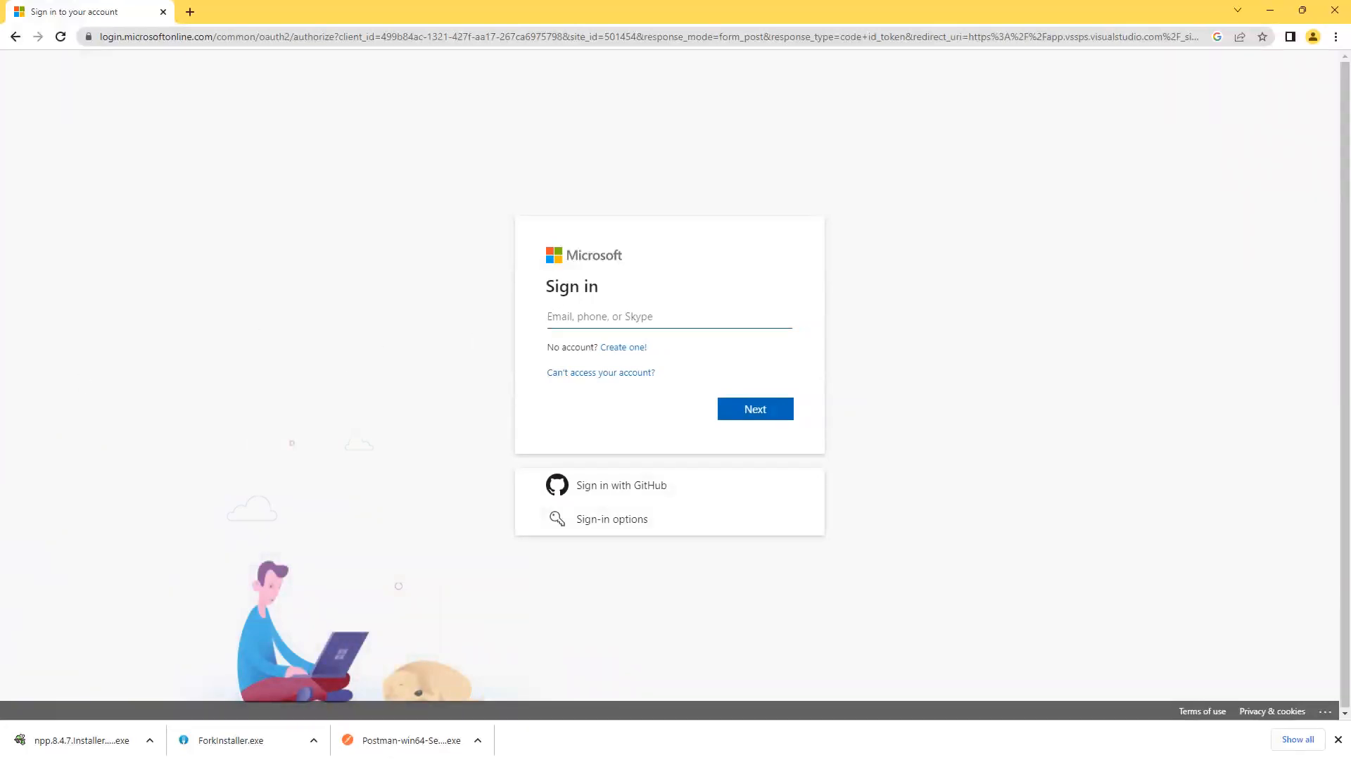
pyautogui.hotkey('alt', 'Tab')
pyautogui.scroll(-2, 214, 655)
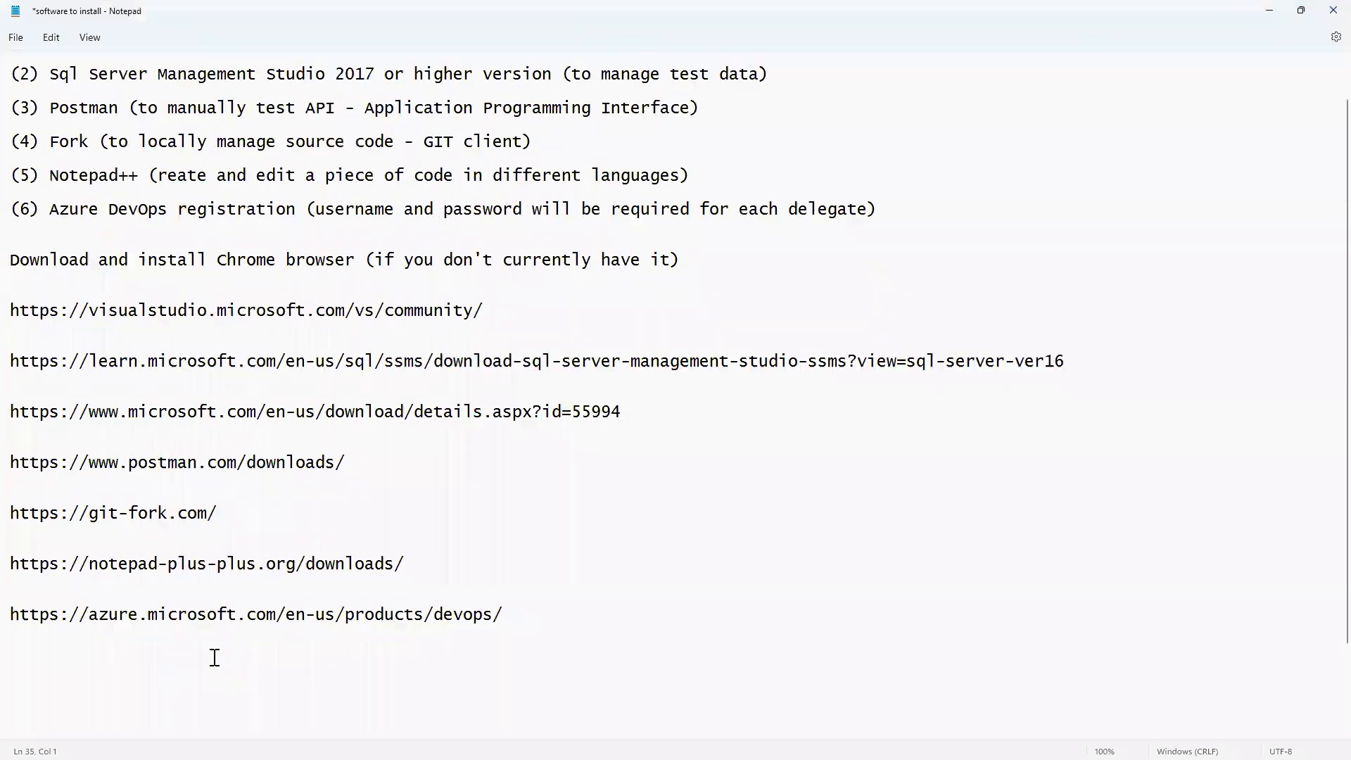
pyautogui.click(110, 728)
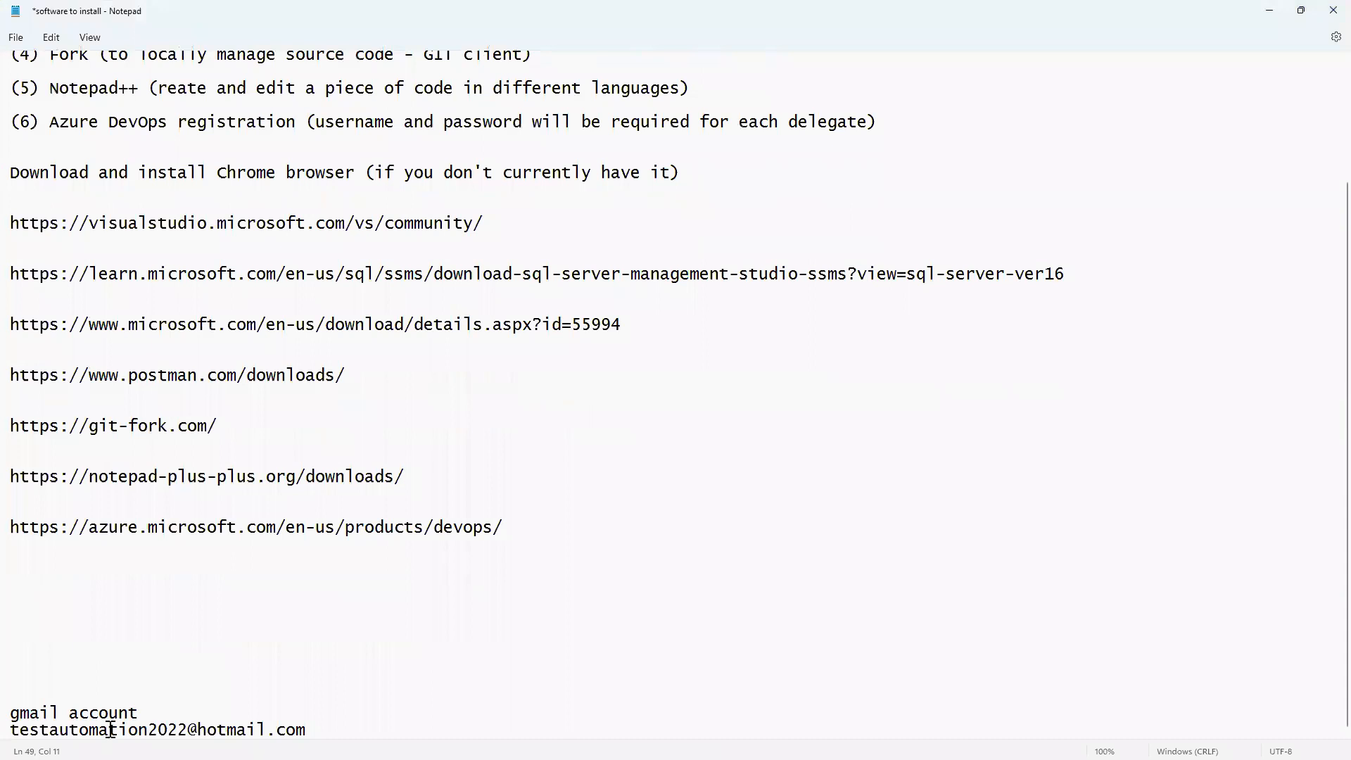
pyautogui.tripleClick(110, 729)
pyautogui.rightClick(110, 729)
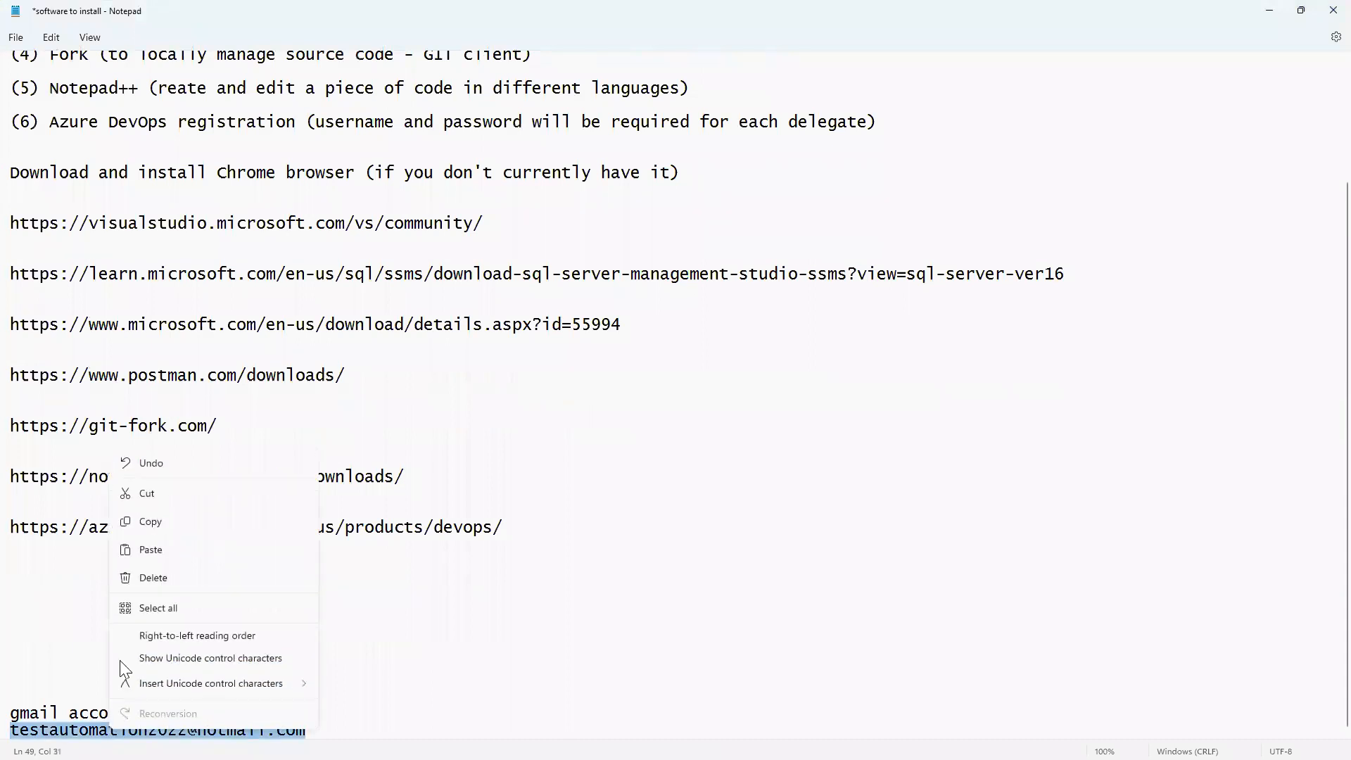
pyautogui.click(143, 521)
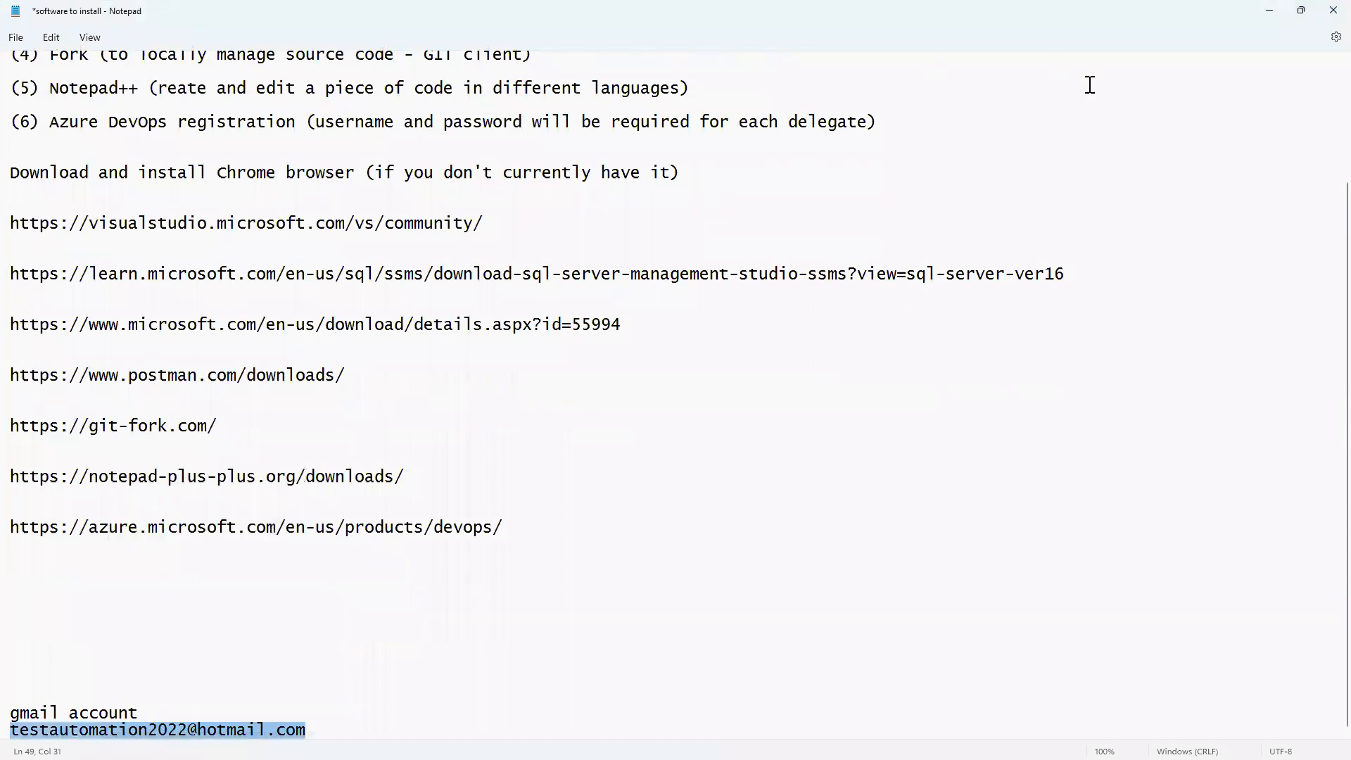
# Paste the account e-mail into the Microsoft sign-in field and continue.
pyautogui.click(1269, 10)
pyautogui.hotkey('ctrl', 'v')
pyautogui.click(755, 408)
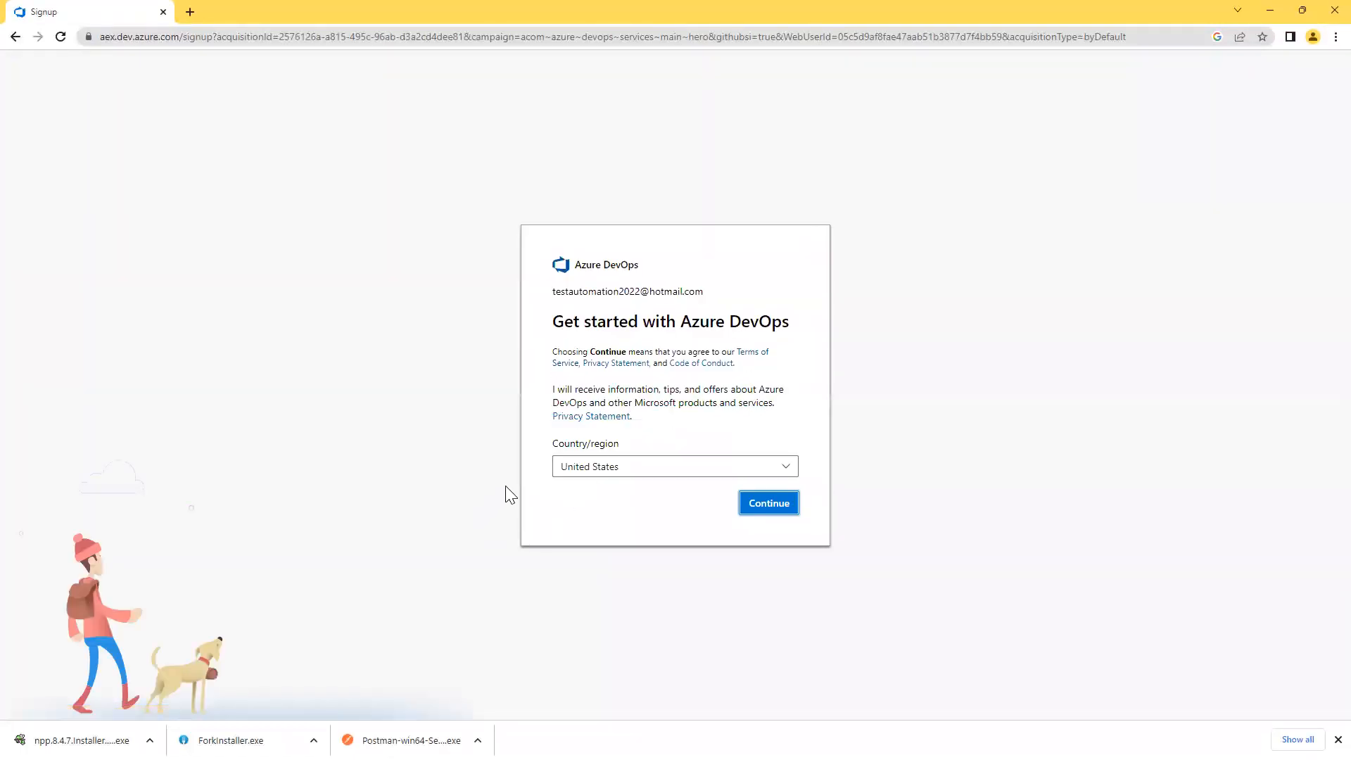
# Set Country/region to United Kingdom and continue past the terms.
pyautogui.click(585, 475)
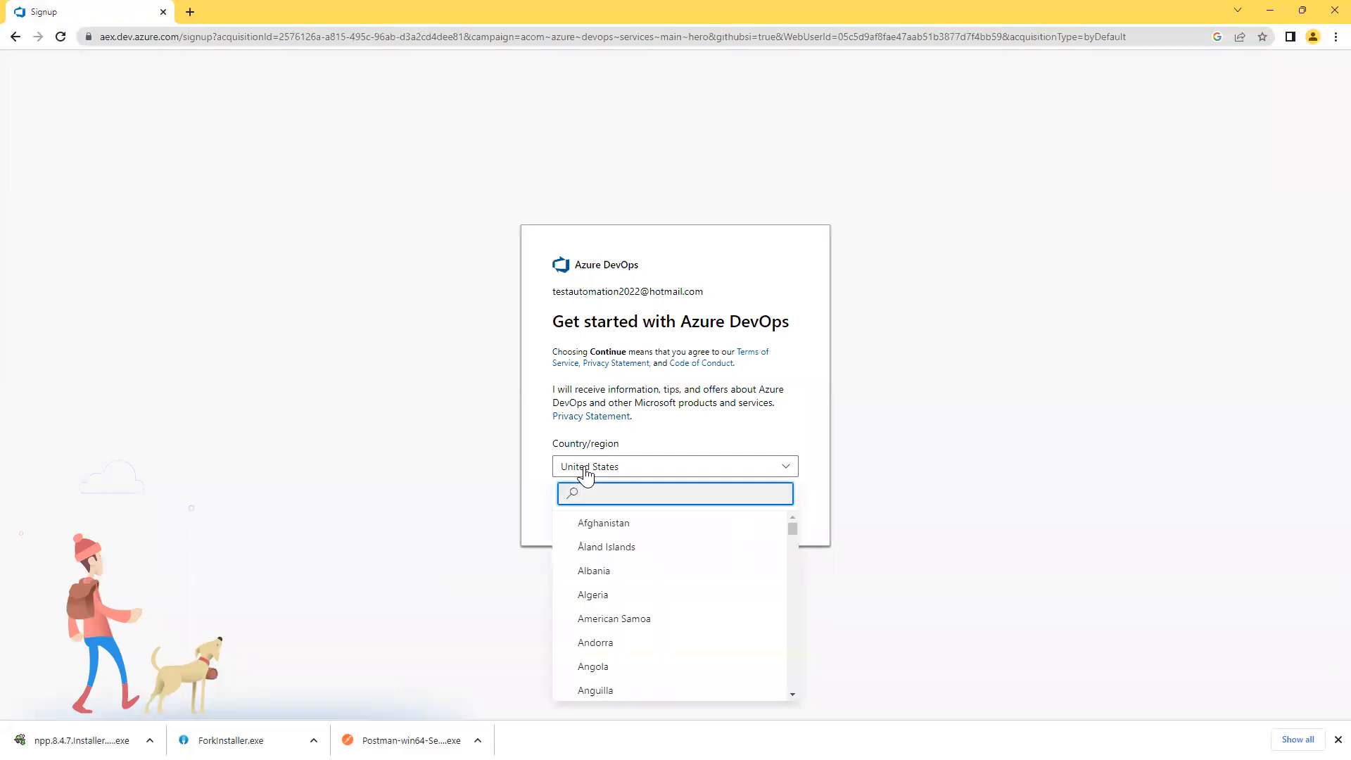
pyautogui.write('unite')
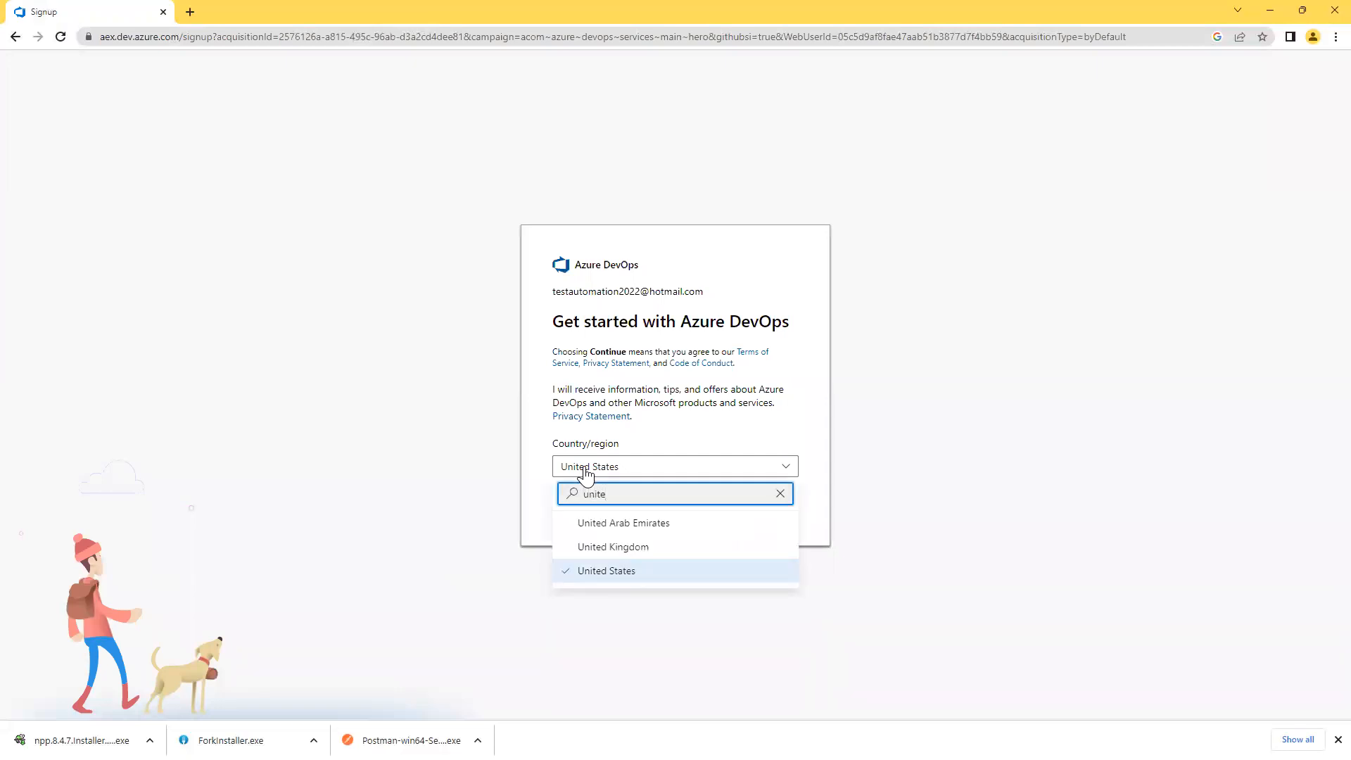
pyautogui.click(586, 547)
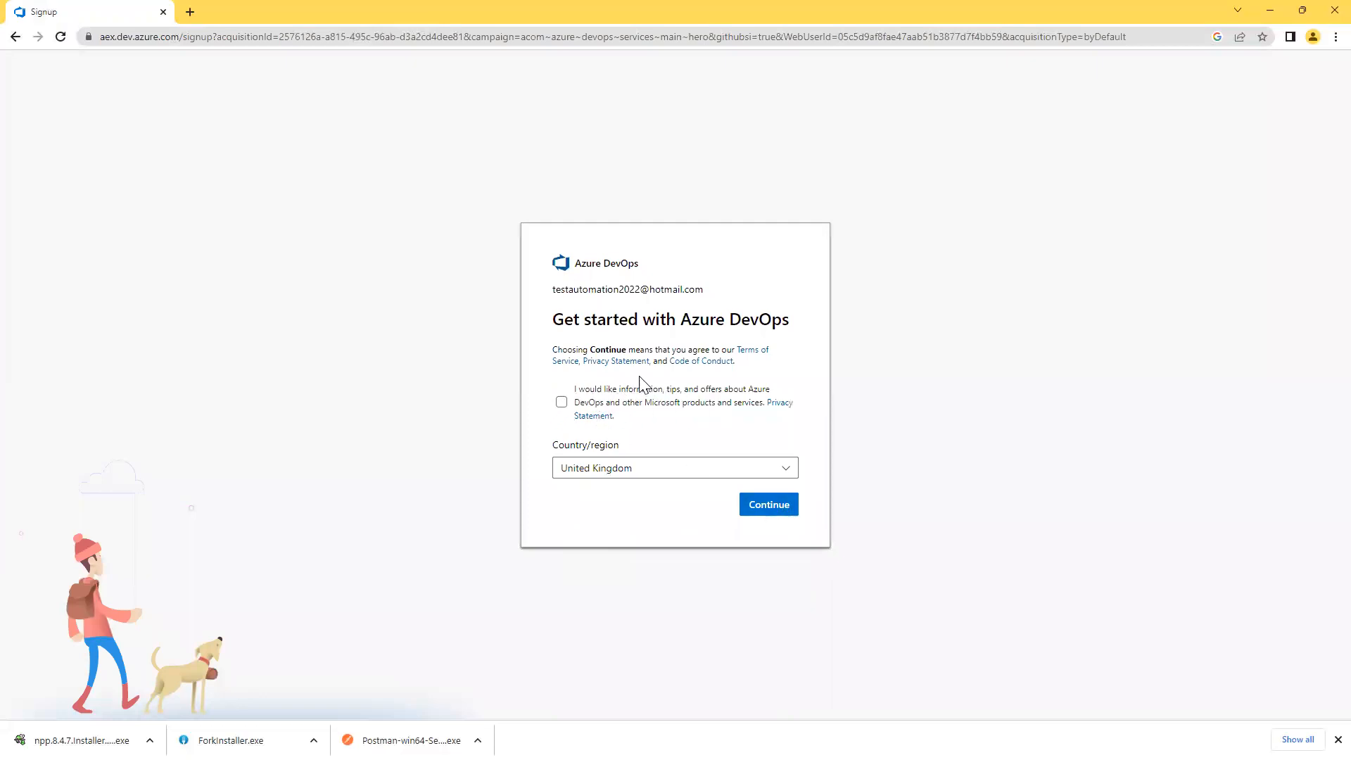
pyautogui.click(768, 504)
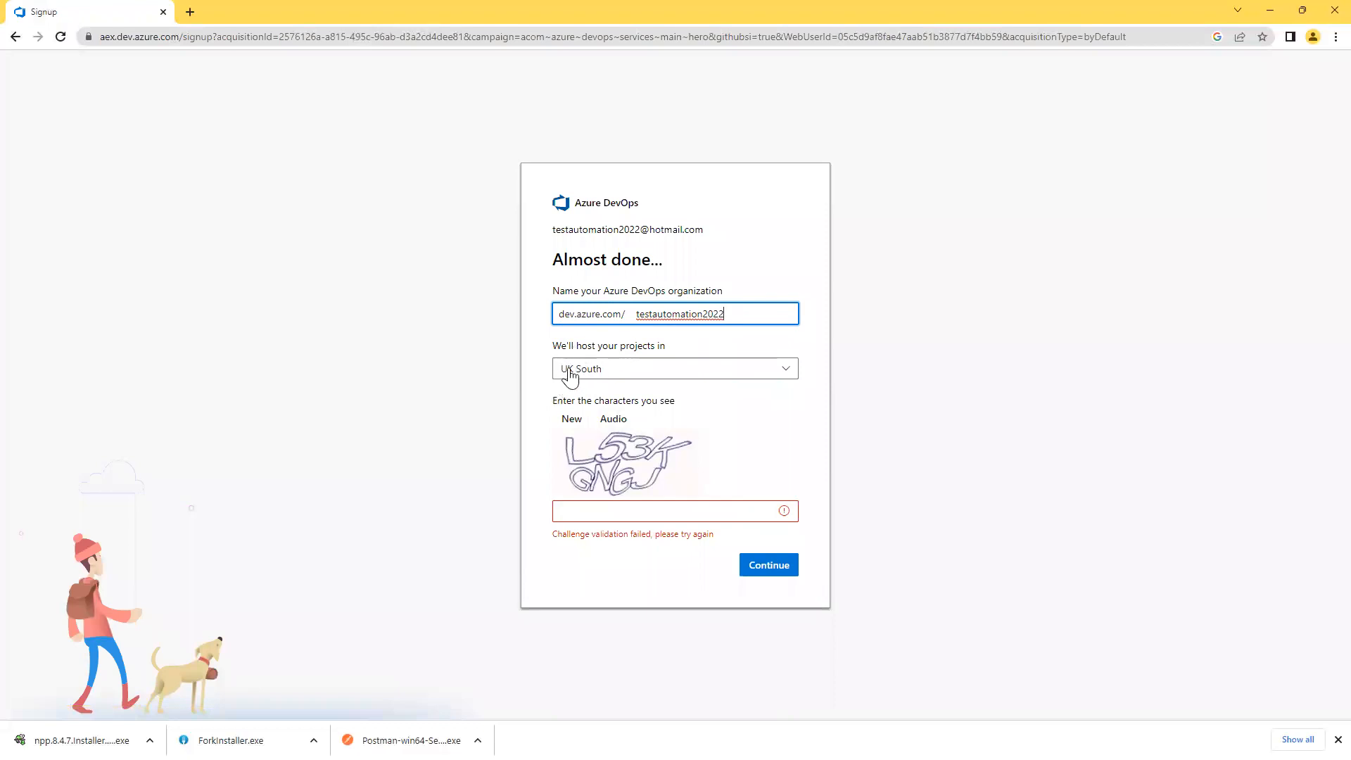
# Keep UK South as the hosting region, enter the challenge characters and create the organization.
pyautogui.click(615, 379)
pyautogui.click(615, 378)
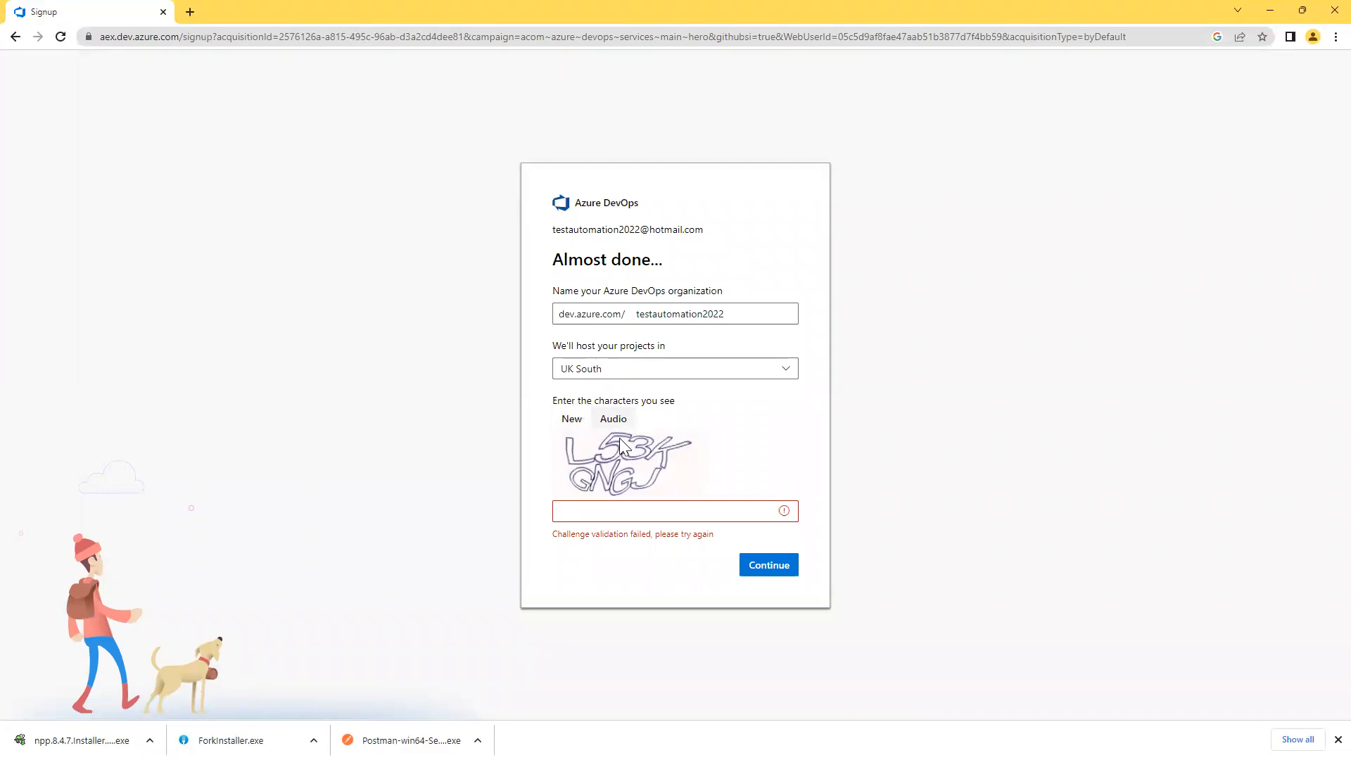
pyautogui.click(588, 507)
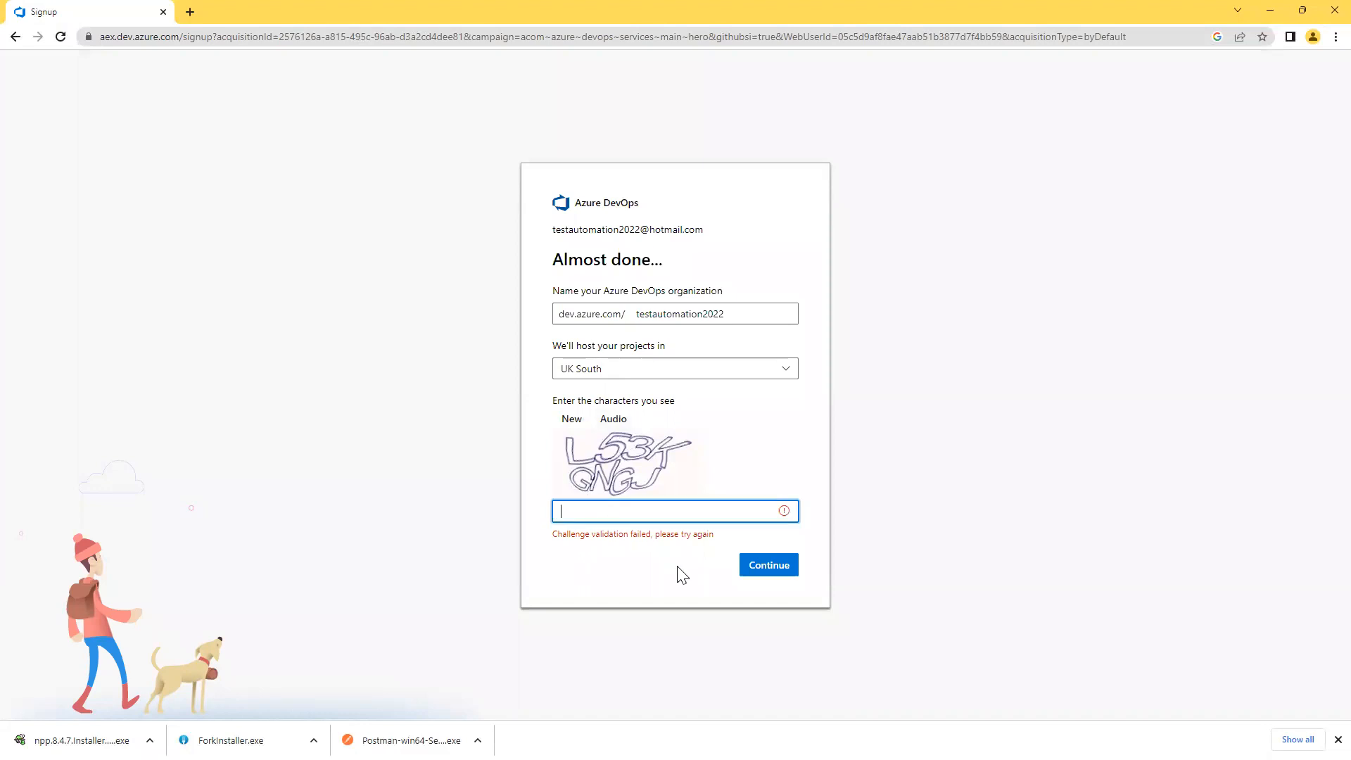
pyautogui.write('L53KGNGJ')
pyautogui.click(777, 566)
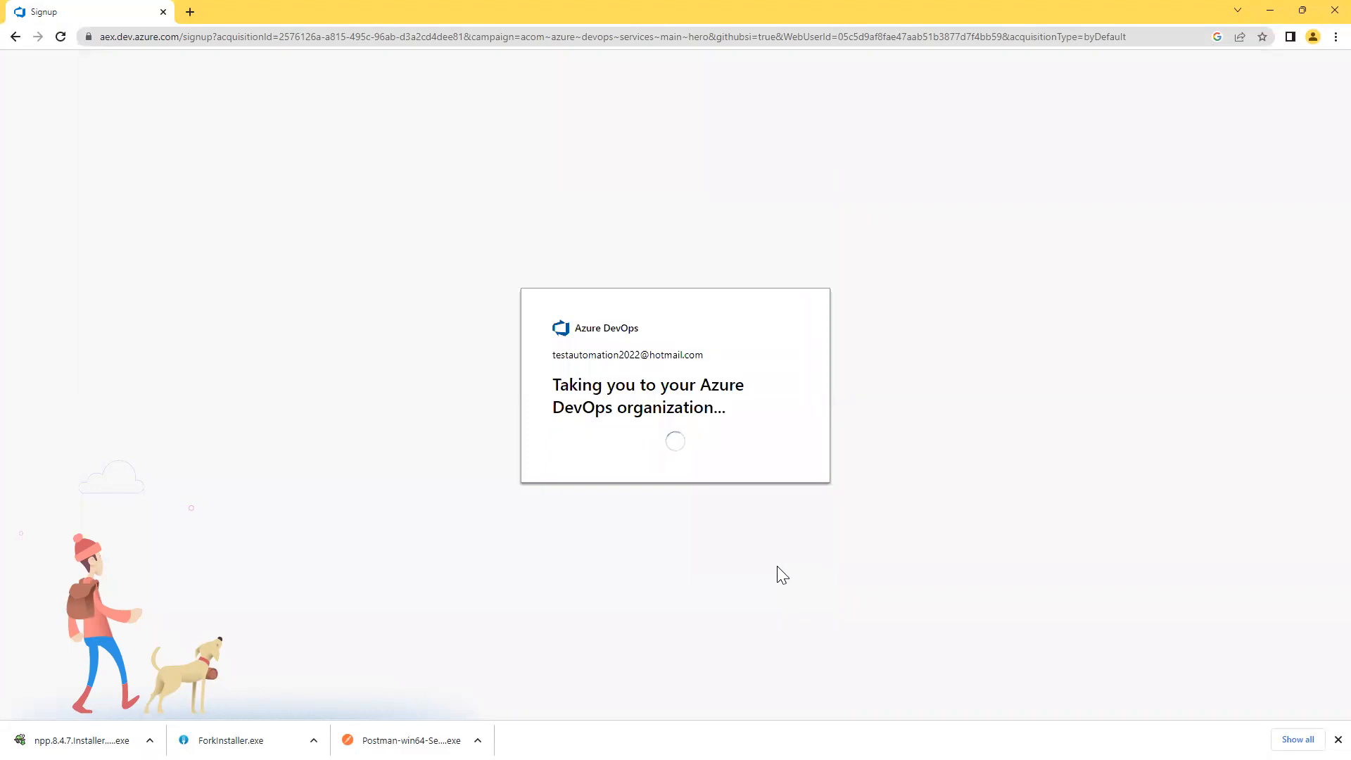
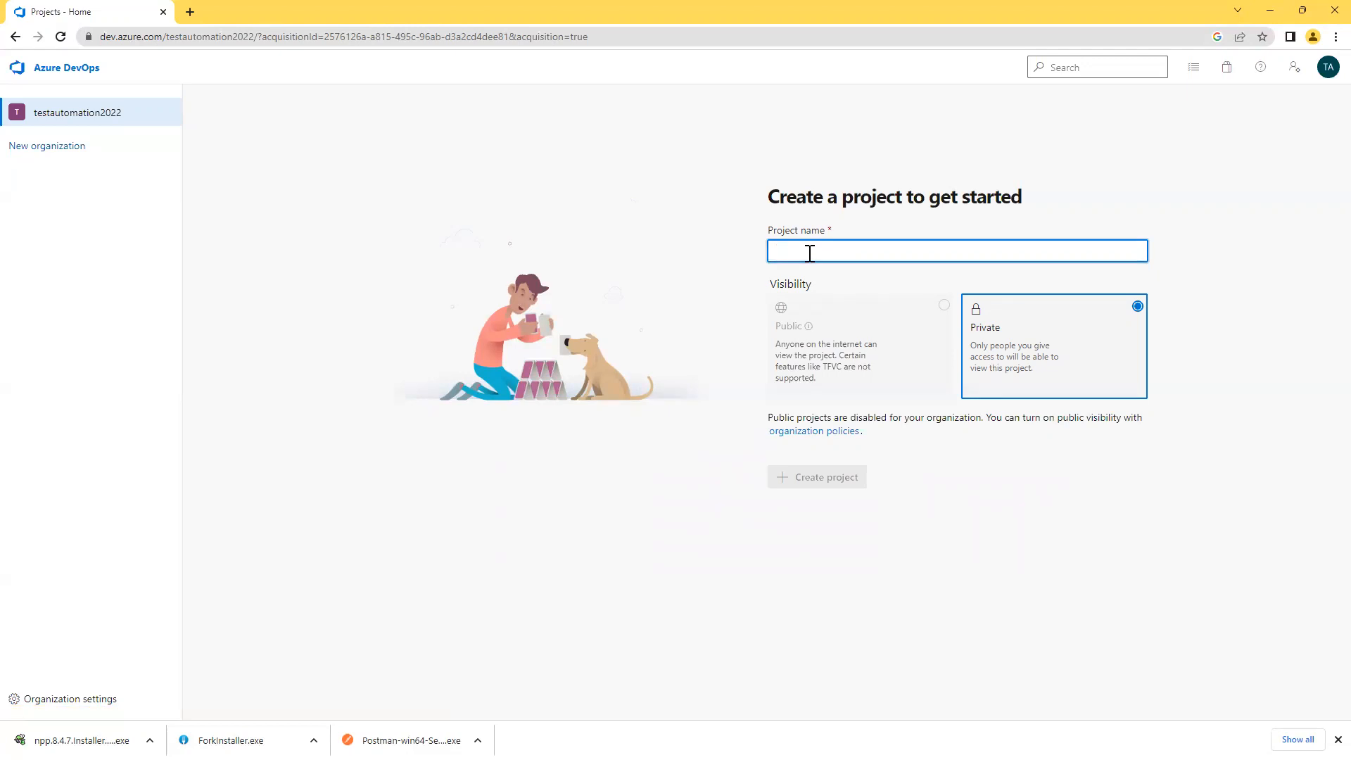
# Name the new private Azure DevOps project 'TestAutomation', fixing typos, and create it.
pyautogui.write('tEST')
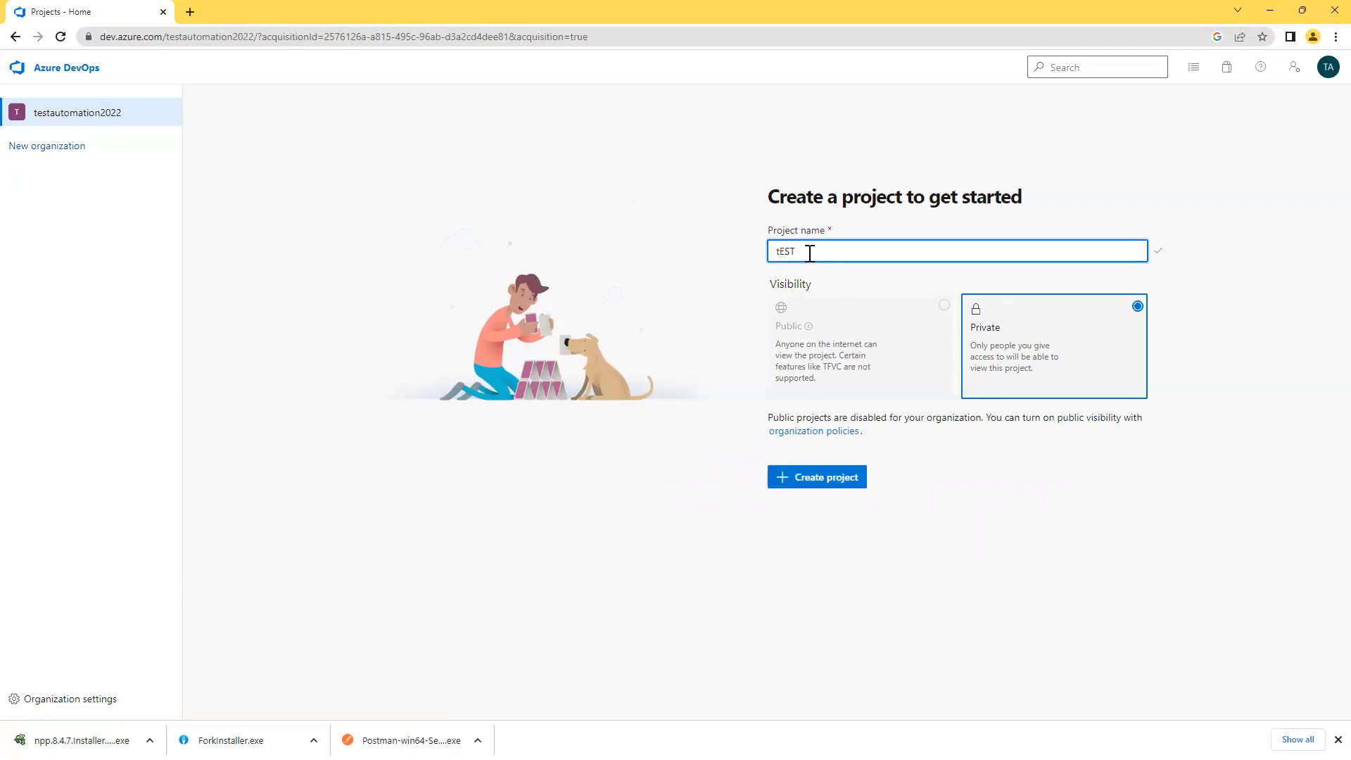
pyautogui.hotkey('ctrl', 'a')
pyautogui.press('BackSpace')
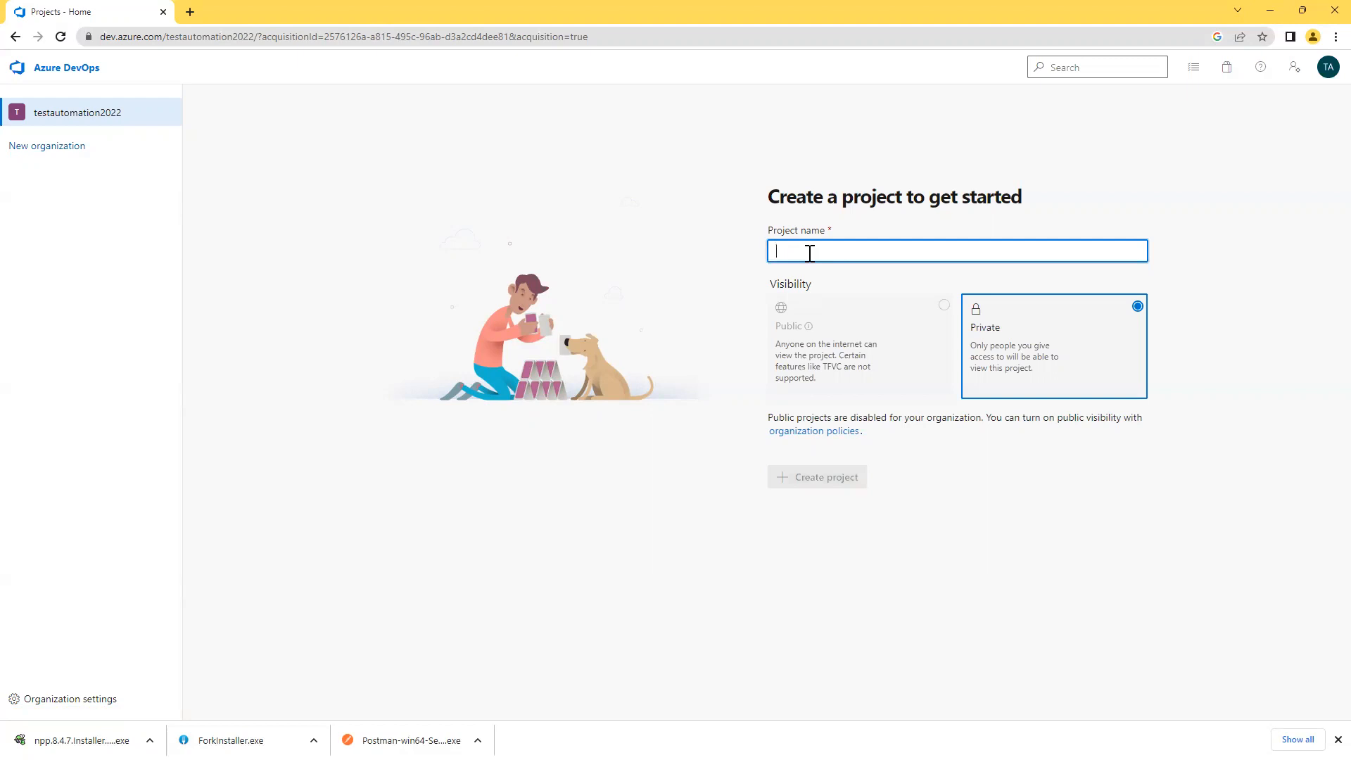
pyautogui.write('TestAutomato')
pyautogui.press('BackSpace')
pyautogui.write('ion')
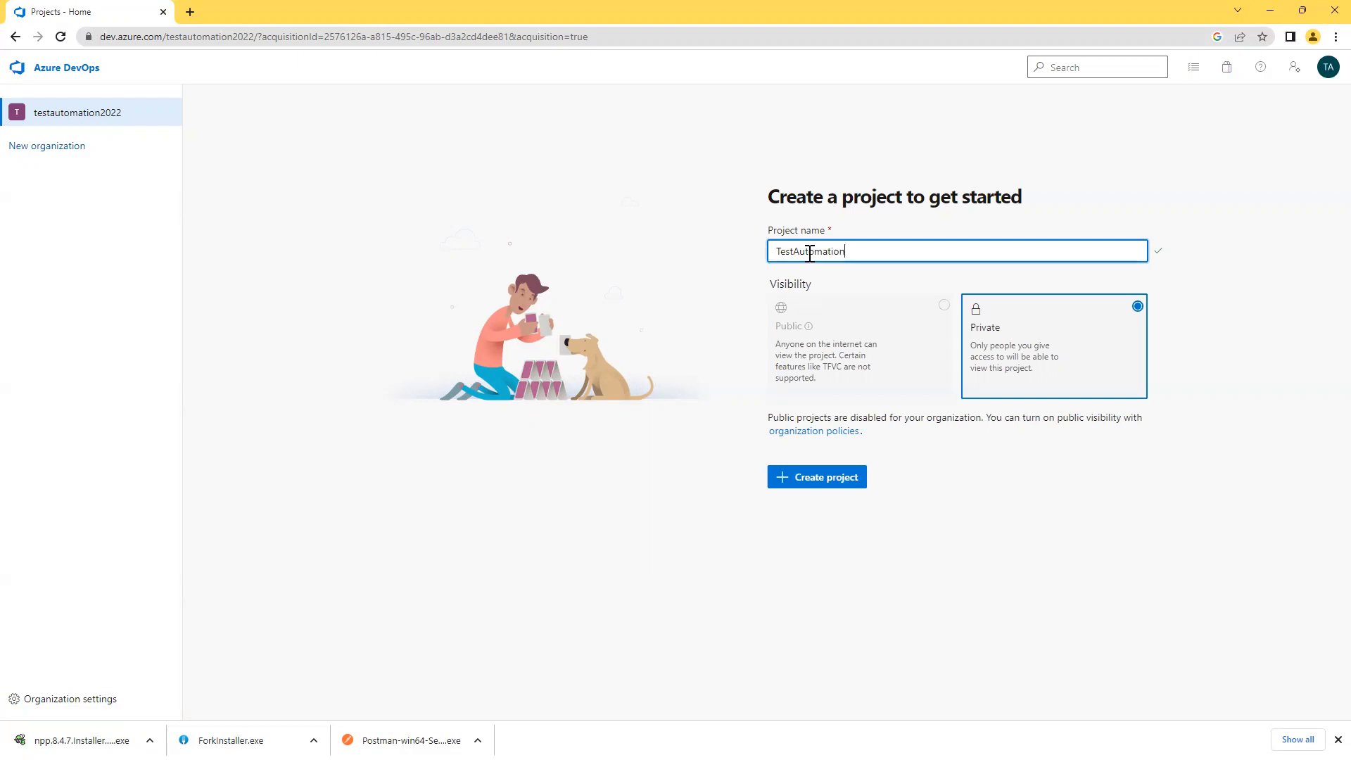
pyautogui.click(867, 574)
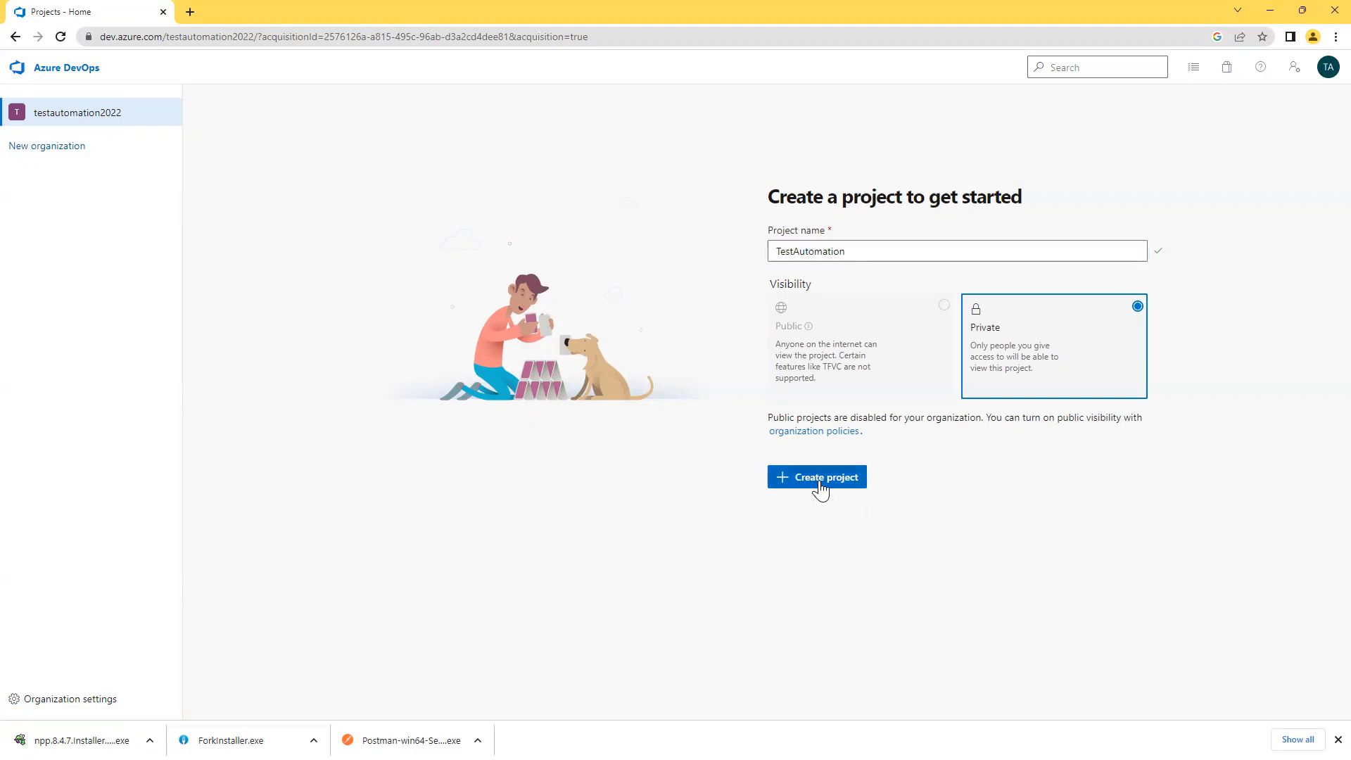
pyautogui.click(820, 485)
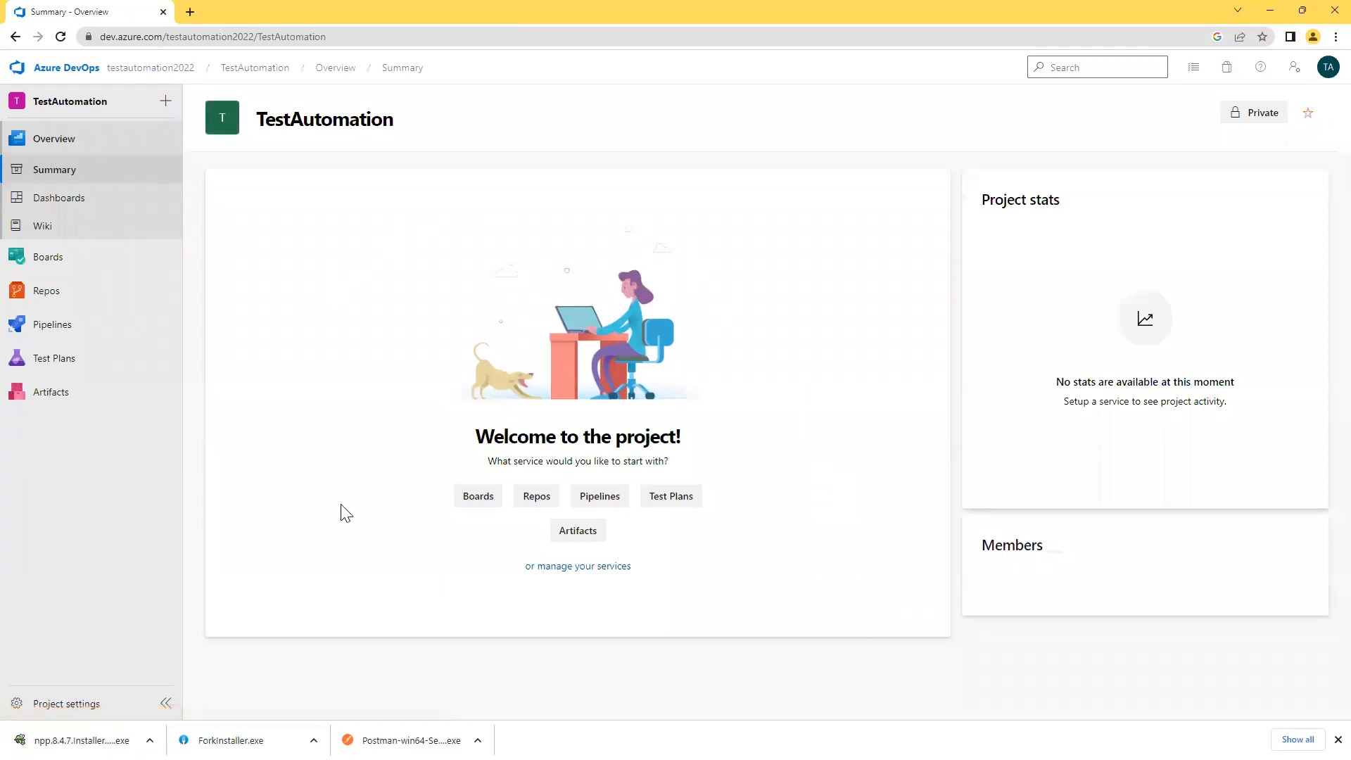
pyautogui.click(1271, 10)
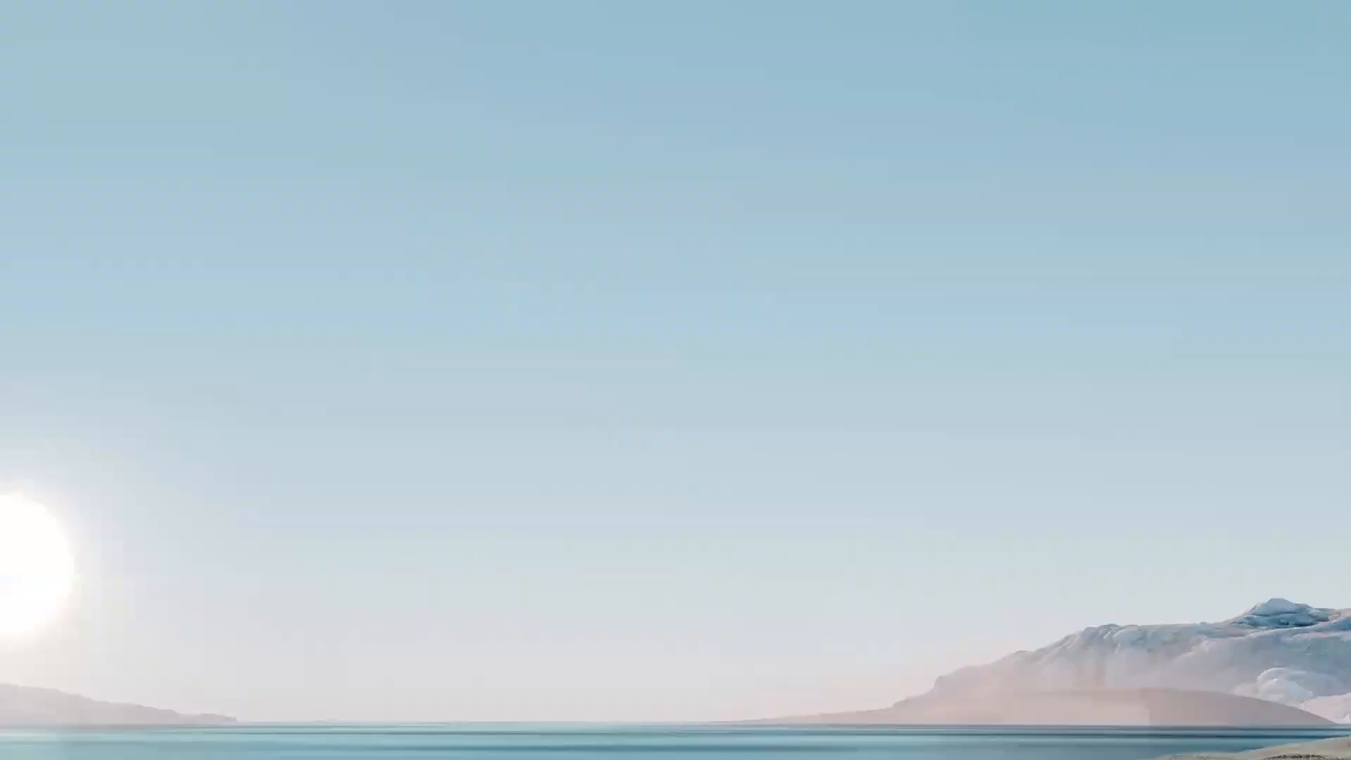
pyautogui.hotkey('alt', 'Tab')
pyautogui.click(568, 498)
pyautogui.scroll(3, 571, 497)
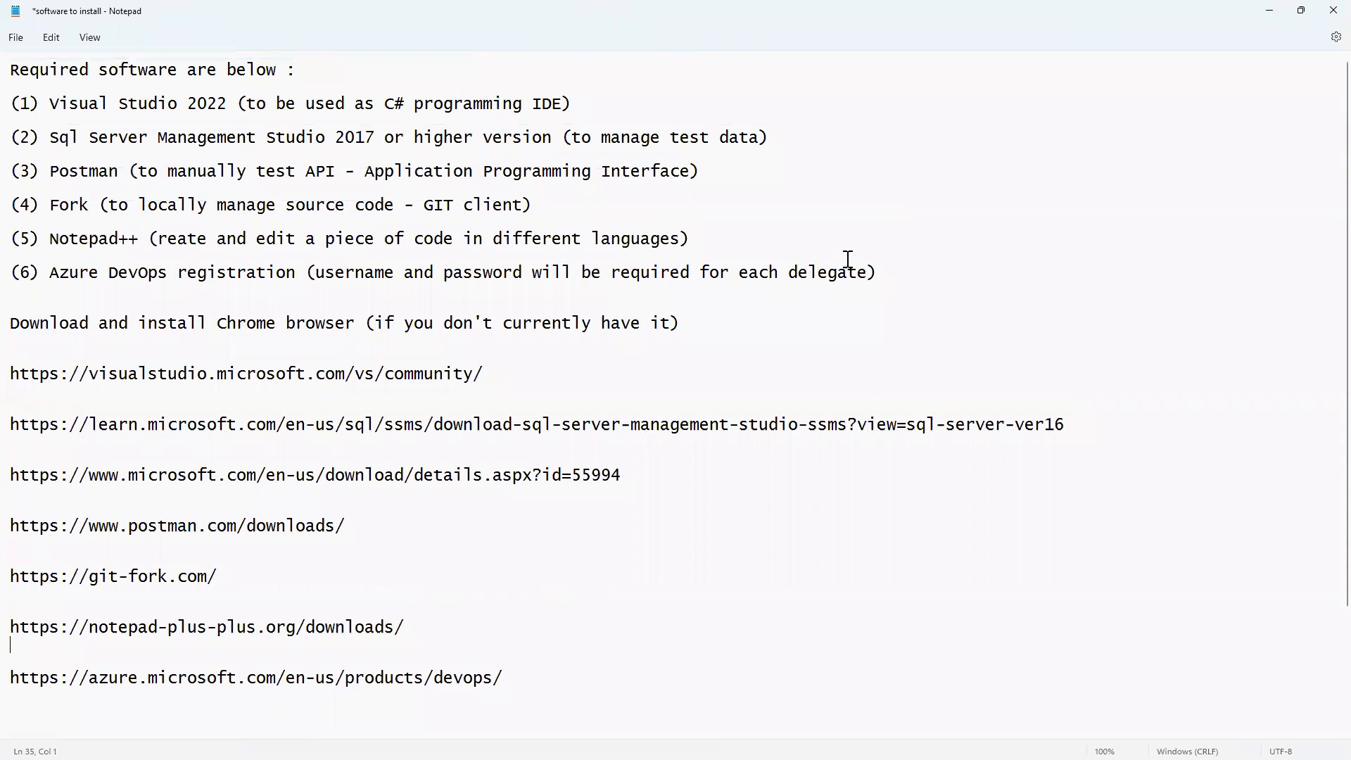
pyautogui.moveTo(879, 273); pyautogui.dragTo(10, 102)
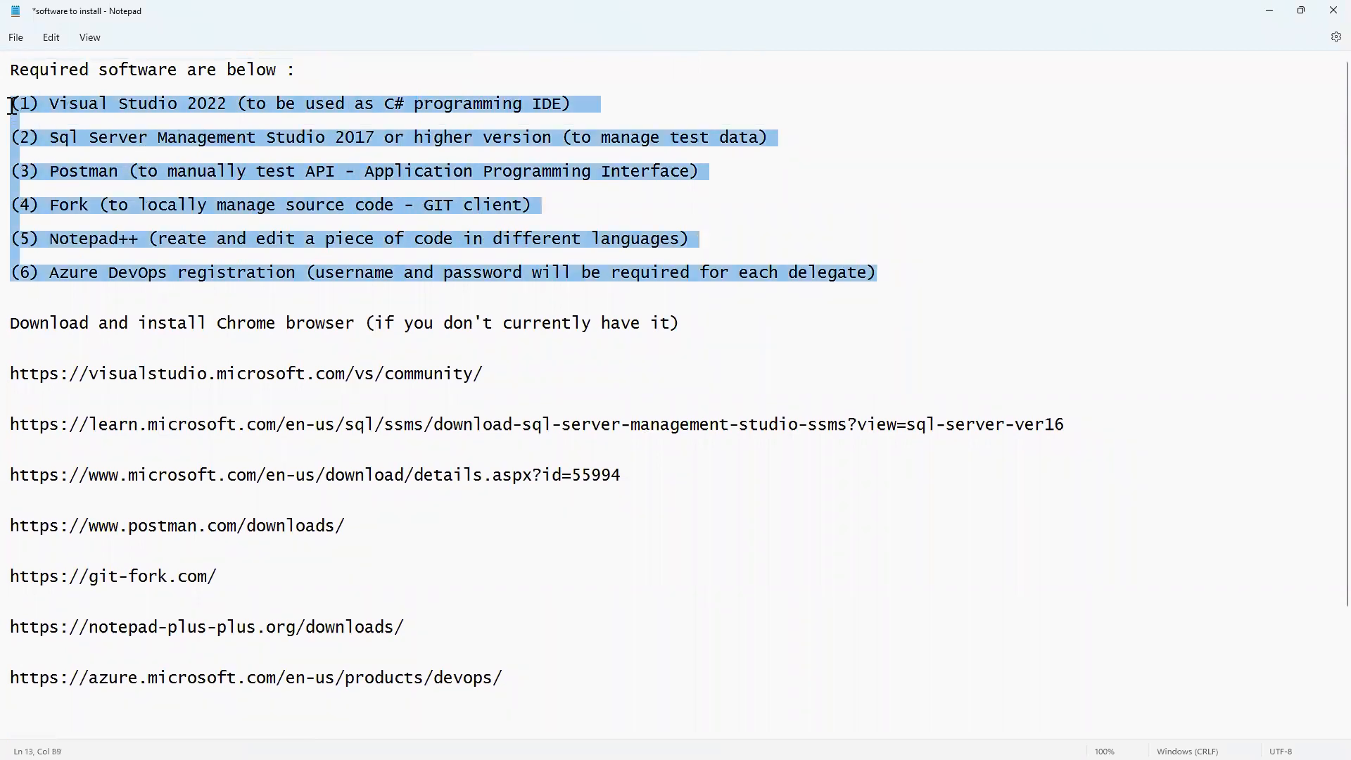
pyautogui.click(755, 329)
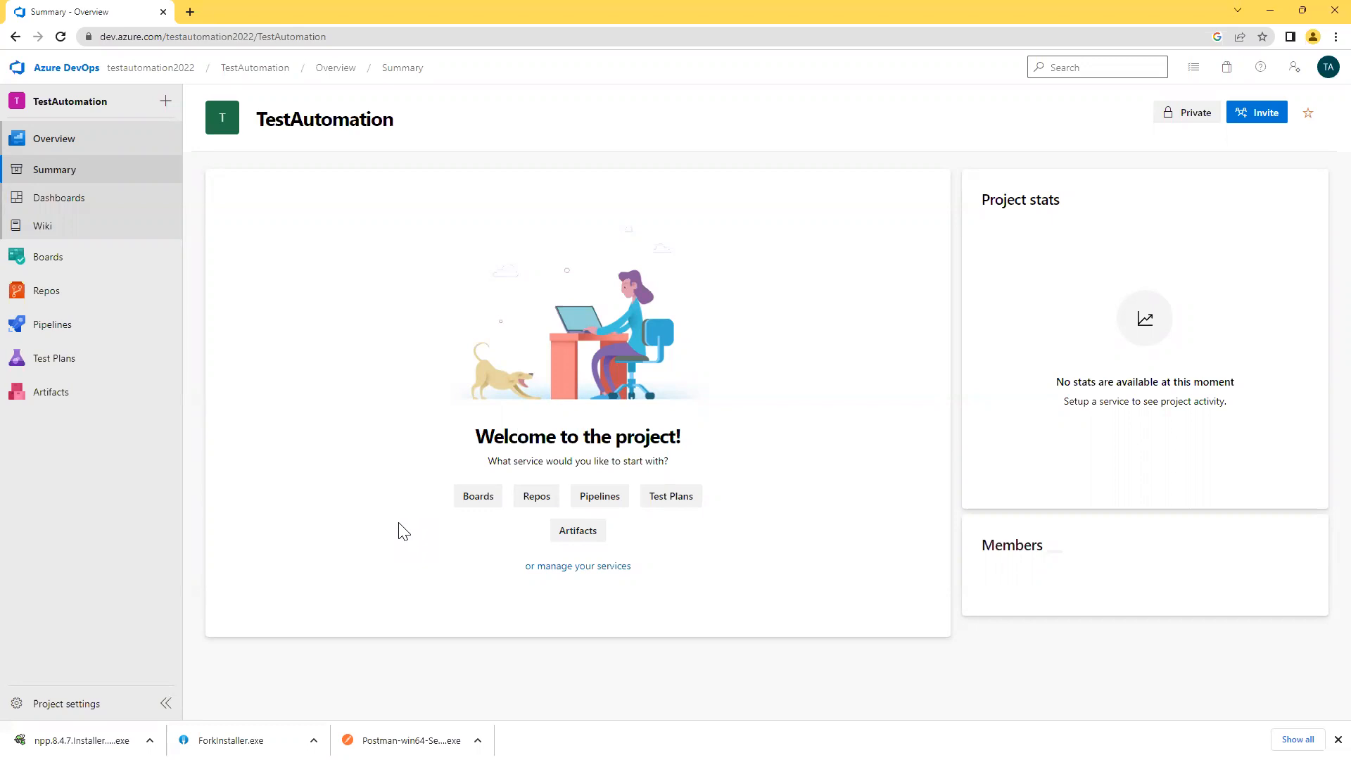
# Sign out from the TA avatar menu, then choose Sign in on the Azure page.
pyautogui.click(1327, 69)
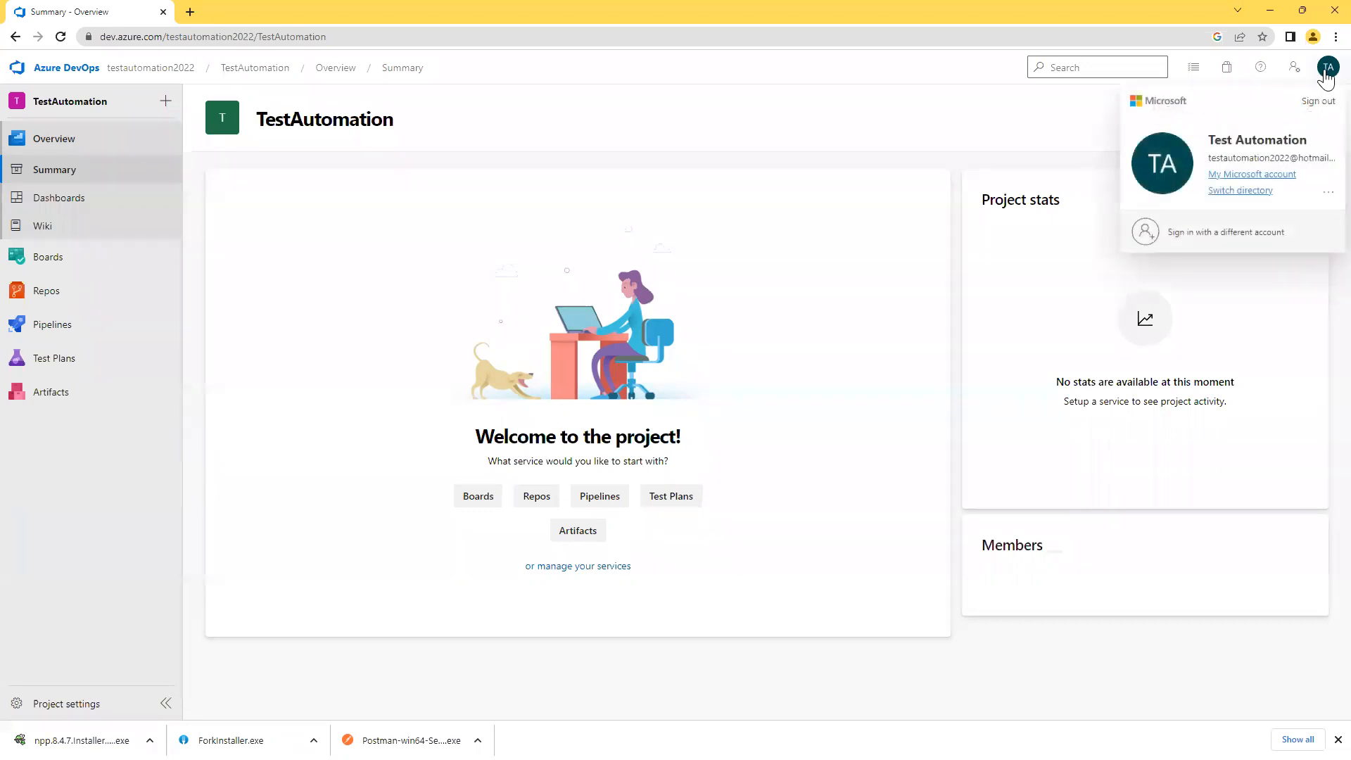
pyautogui.click(1322, 102)
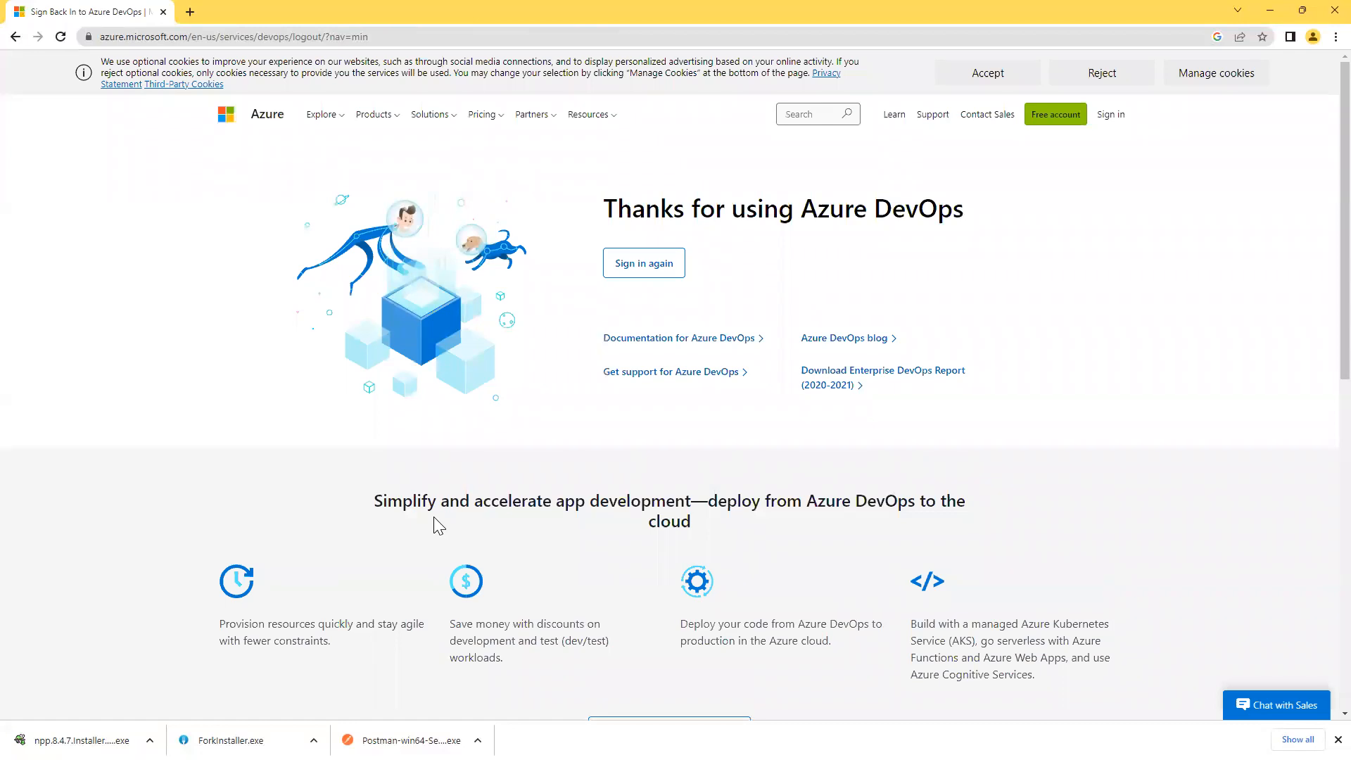
pyautogui.click(1111, 115)
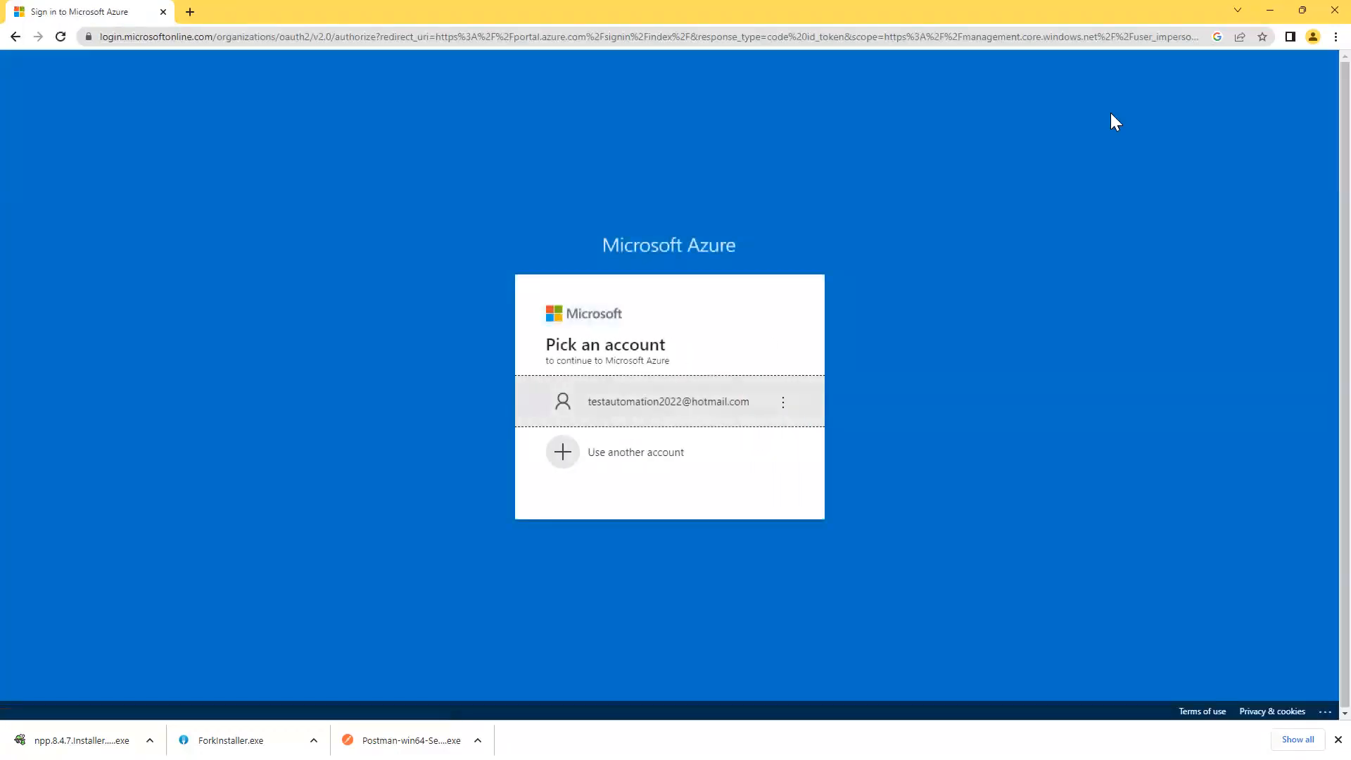
# Sign in with the saved Microsoft account and its password, answering the Stay signed in prompt.
pyautogui.click(631, 402)
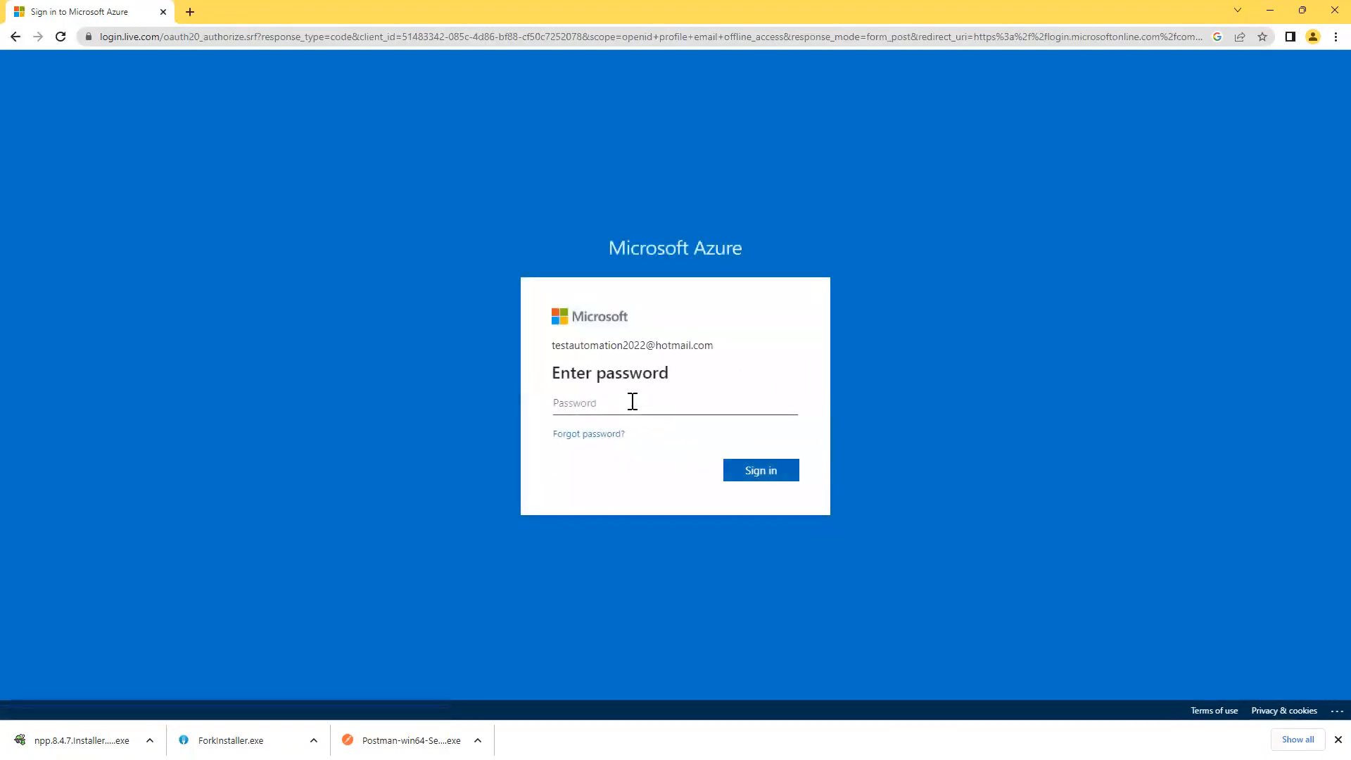
pyautogui.write('•••••••••••••••')
pyautogui.click(751, 473)
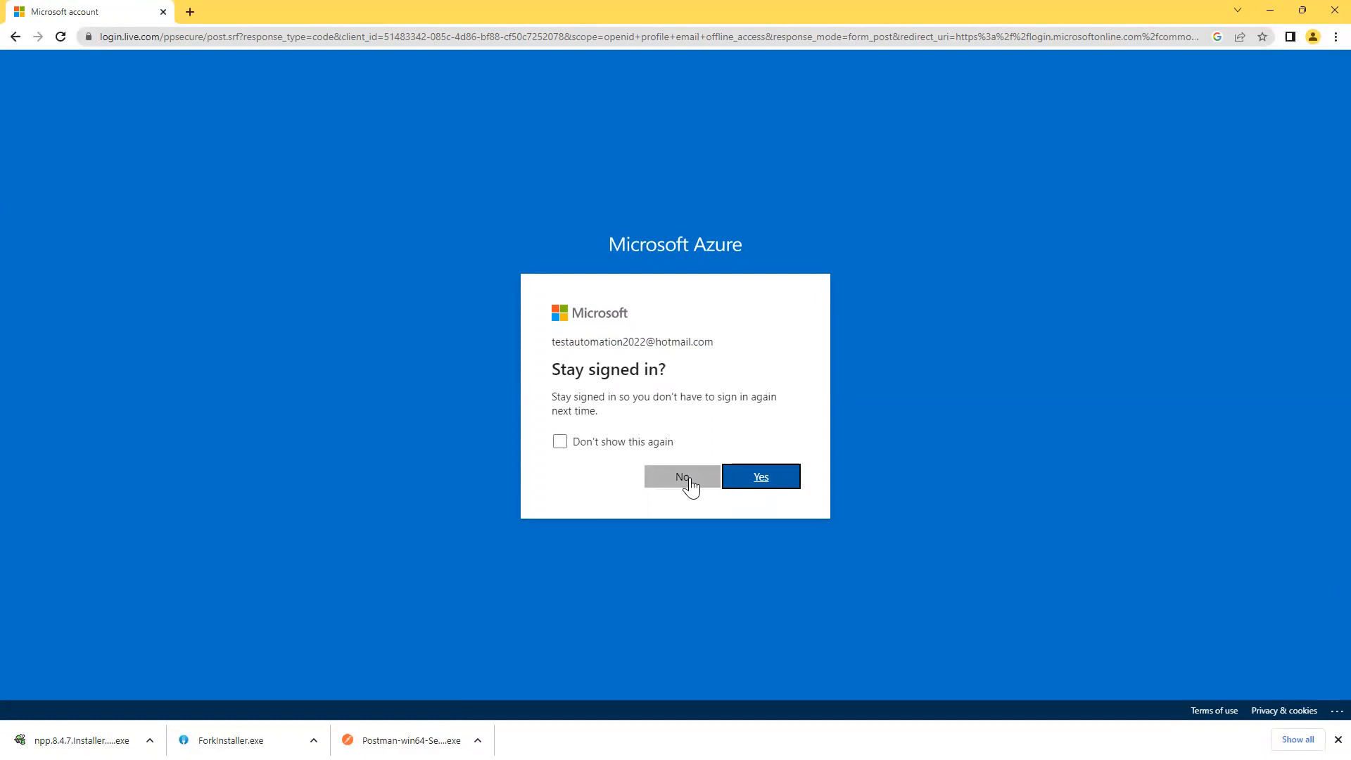
pyautogui.click(746, 483)
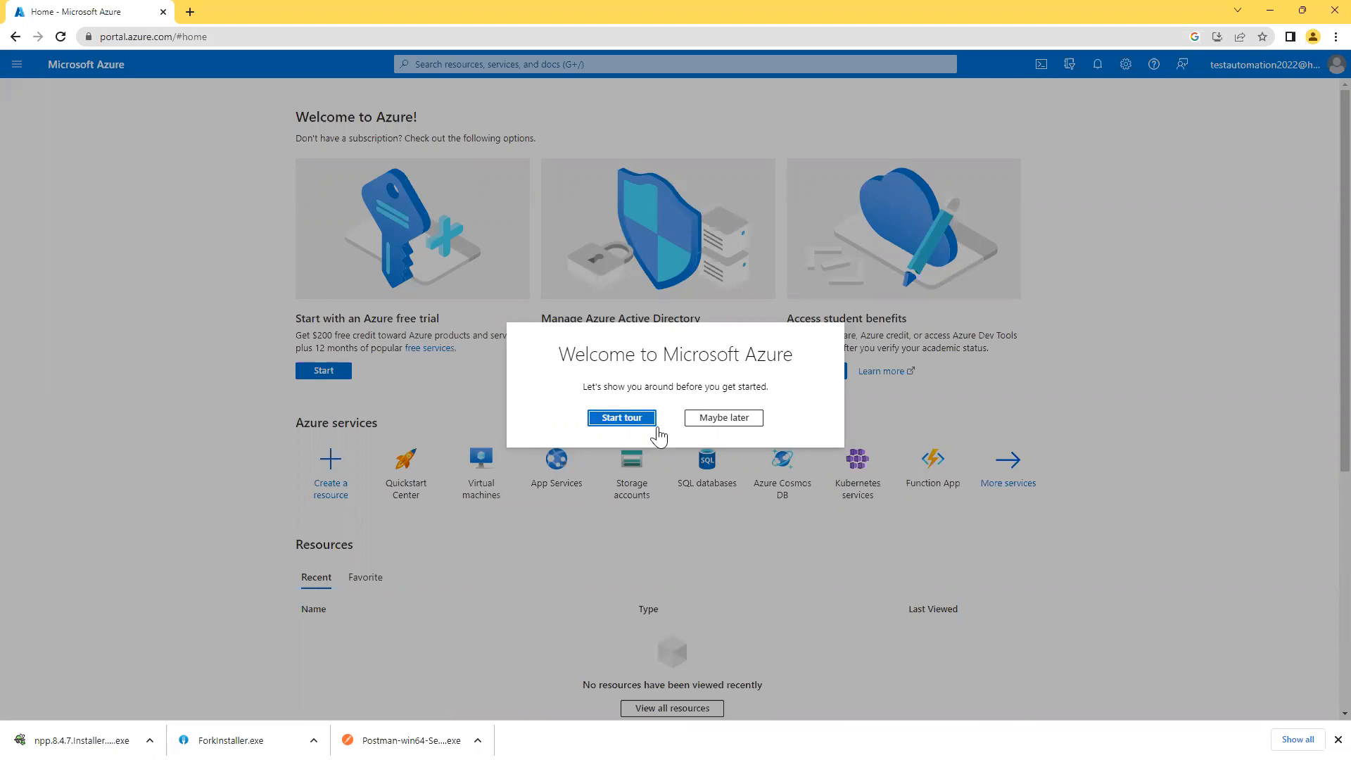
# Decline the Azure Portal welcome tour with Maybe later.
pyautogui.click(711, 420)
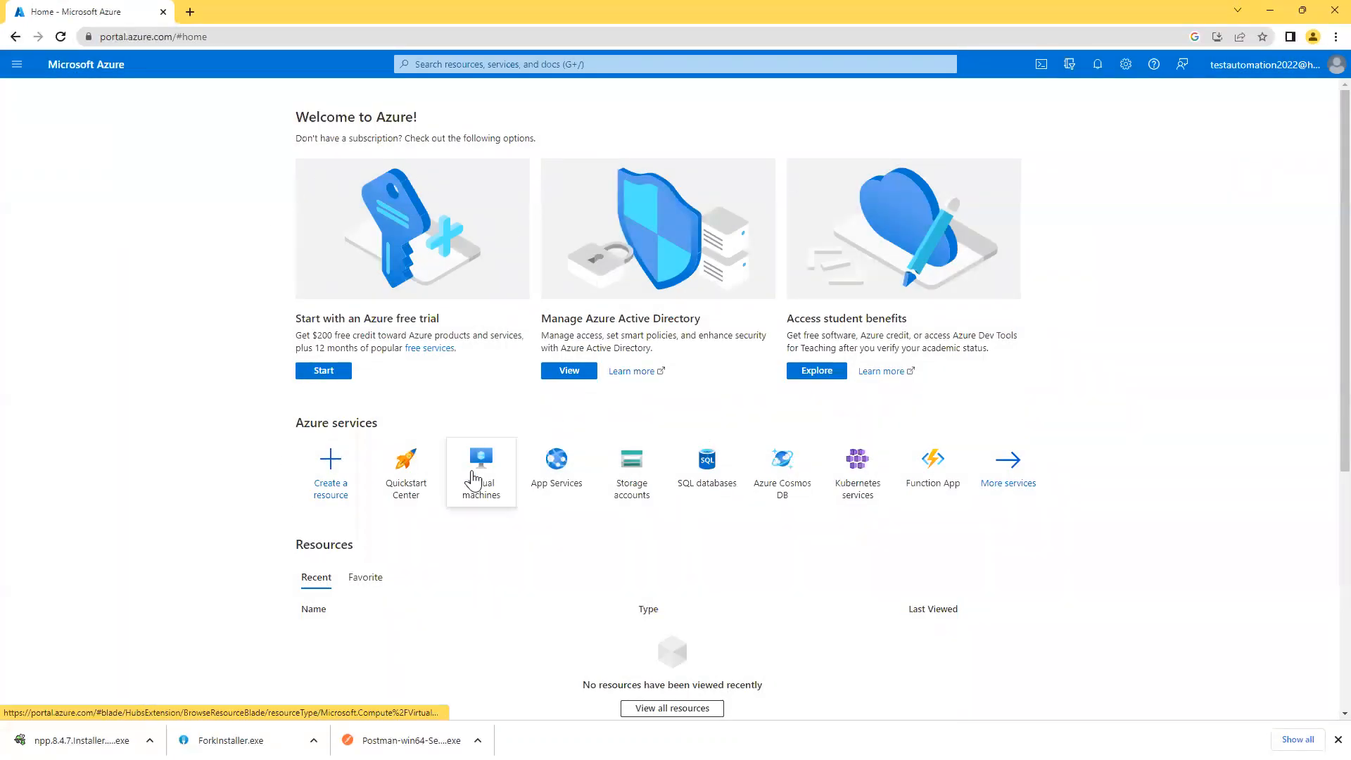
pyautogui.scroll(-2, 451, 524)
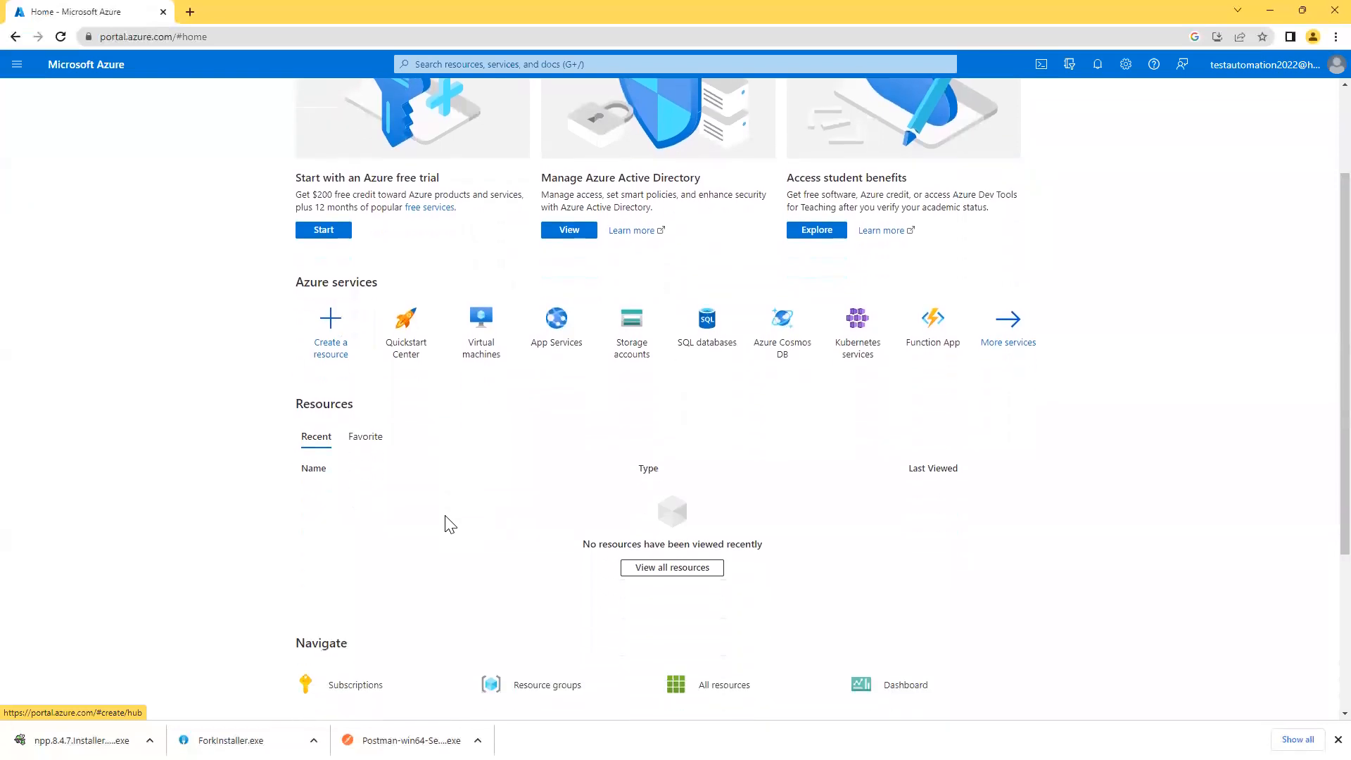
pyautogui.scroll(-2, 450, 524)
pyautogui.scroll(4, 449, 524)
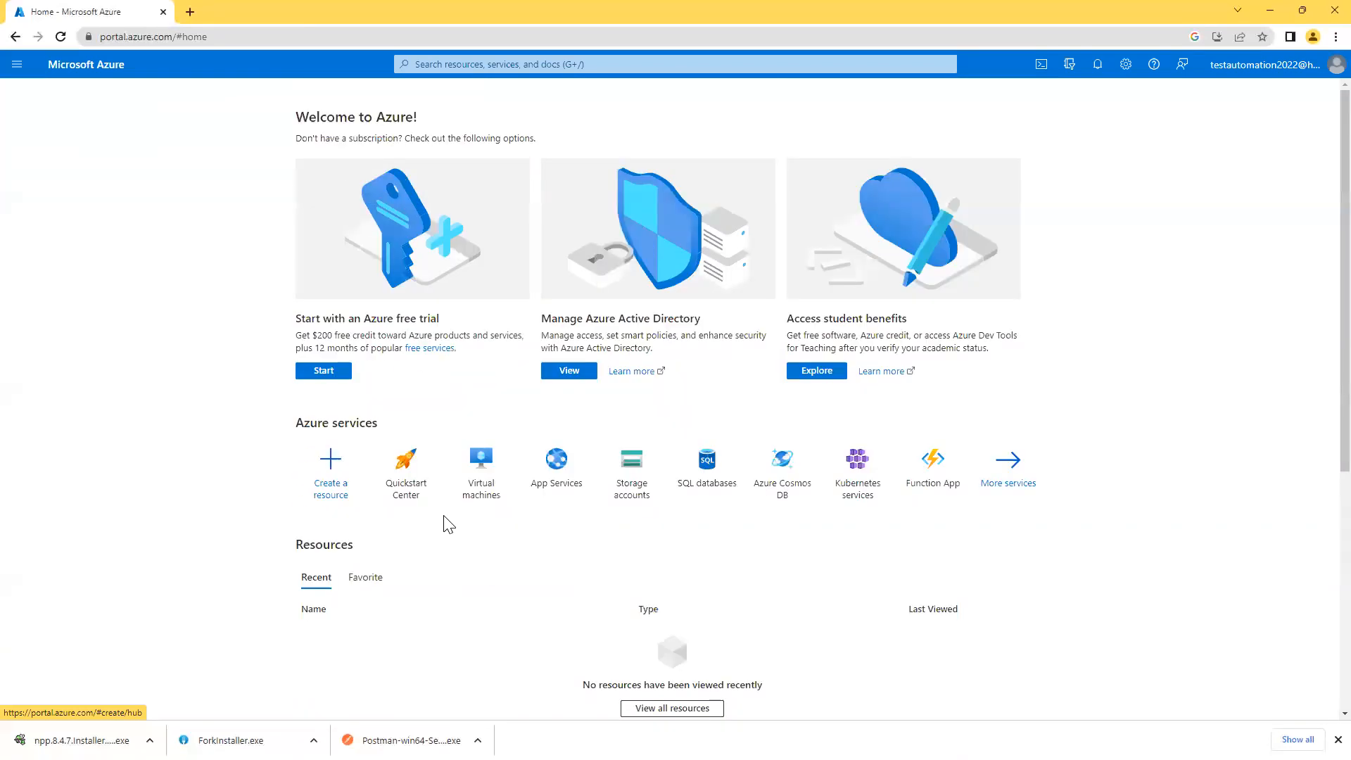
# Search 'azure devops login' and sign in to Azure DevOps from the Azure DevOps Services page.
pyautogui.click(305, 39)
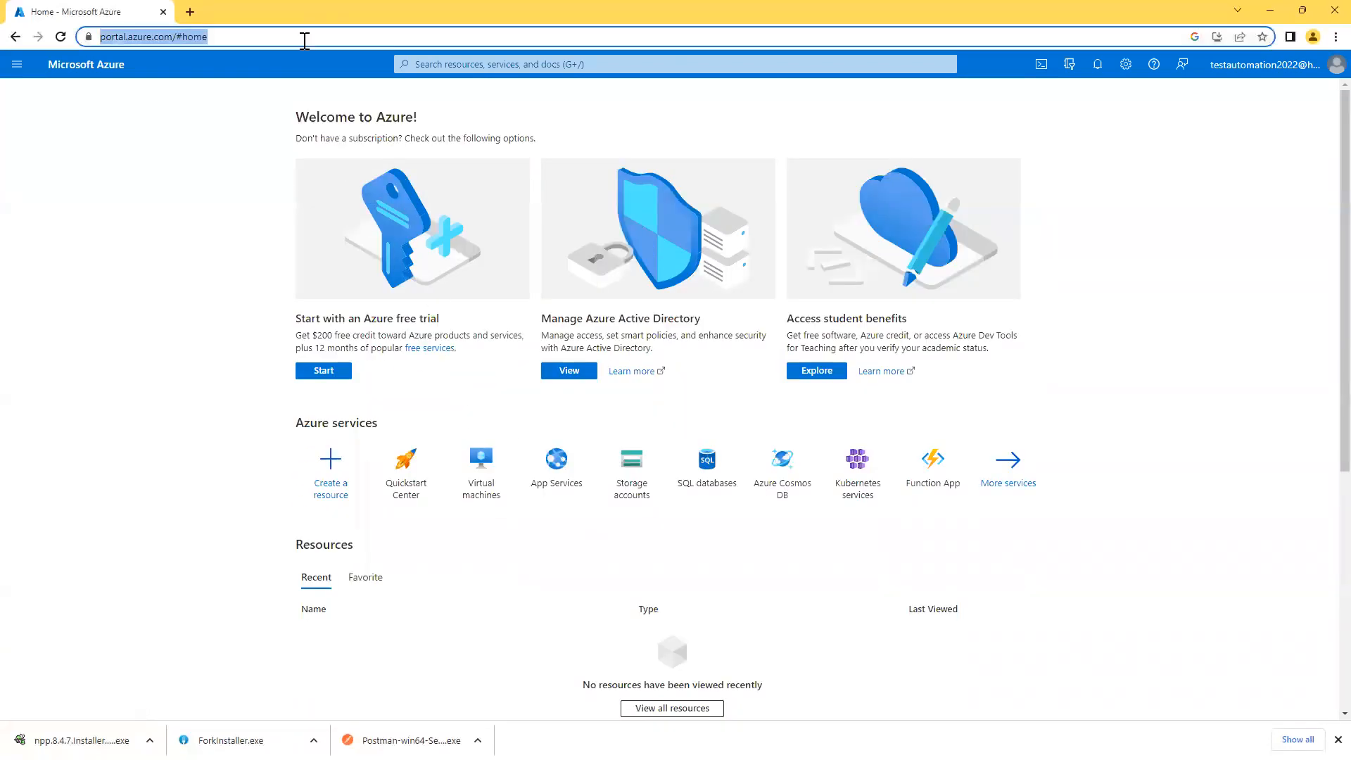
pyautogui.write('azure ')
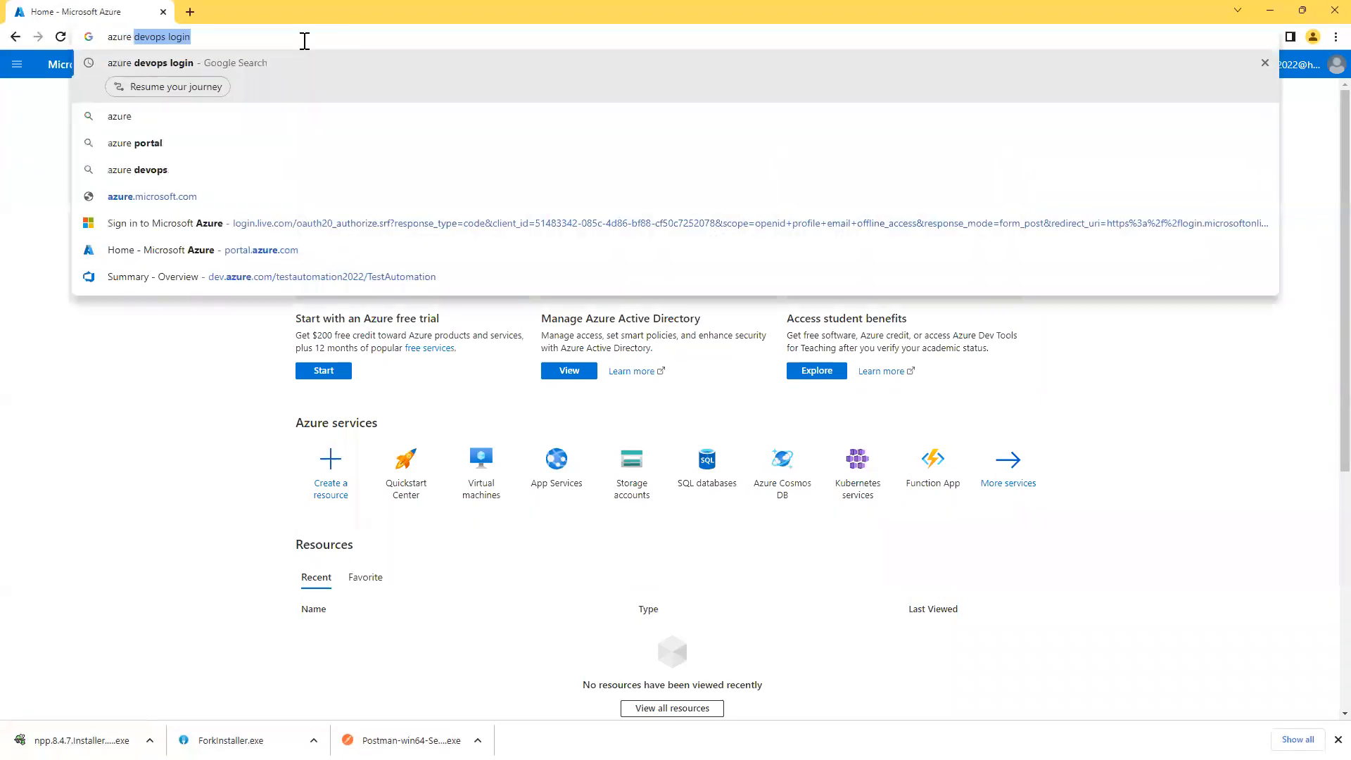
pyautogui.write('devops login')
pyautogui.press('Return')
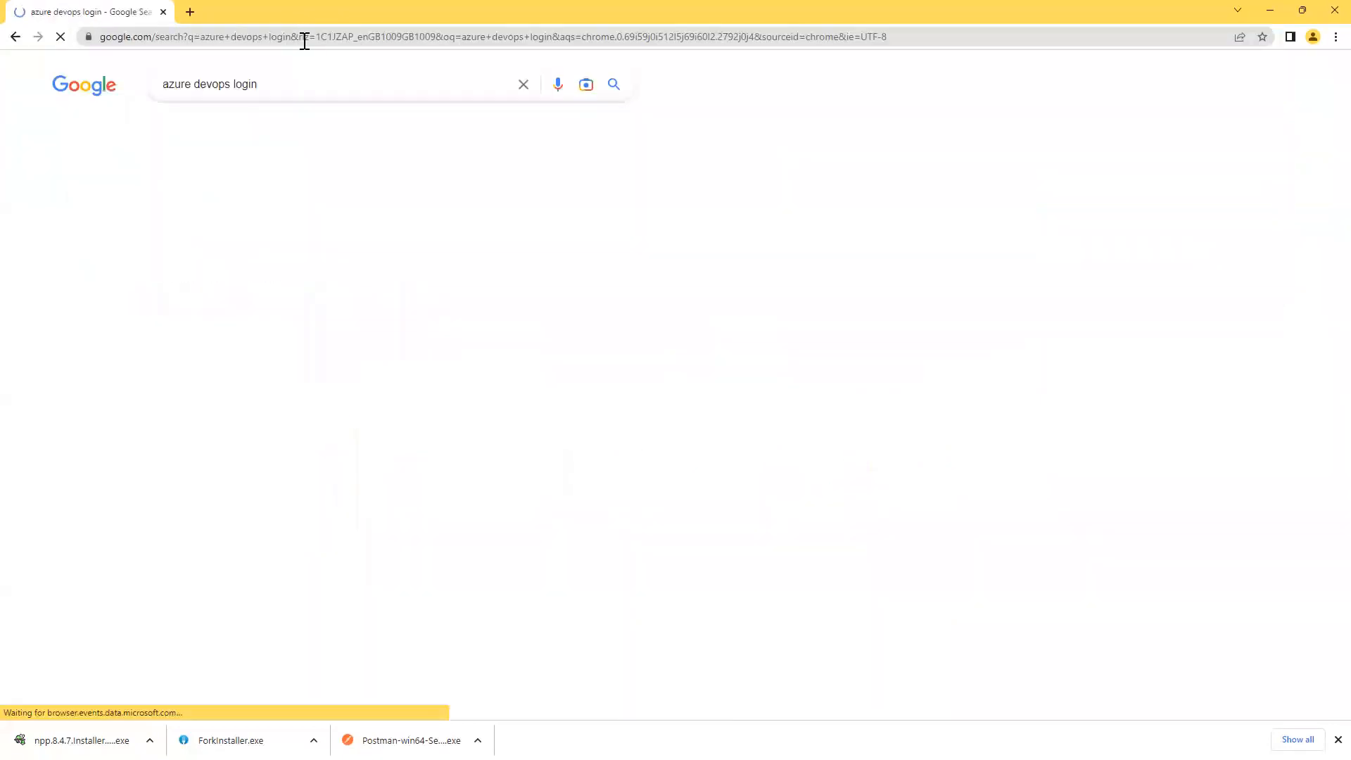
pyautogui.click(248, 205)
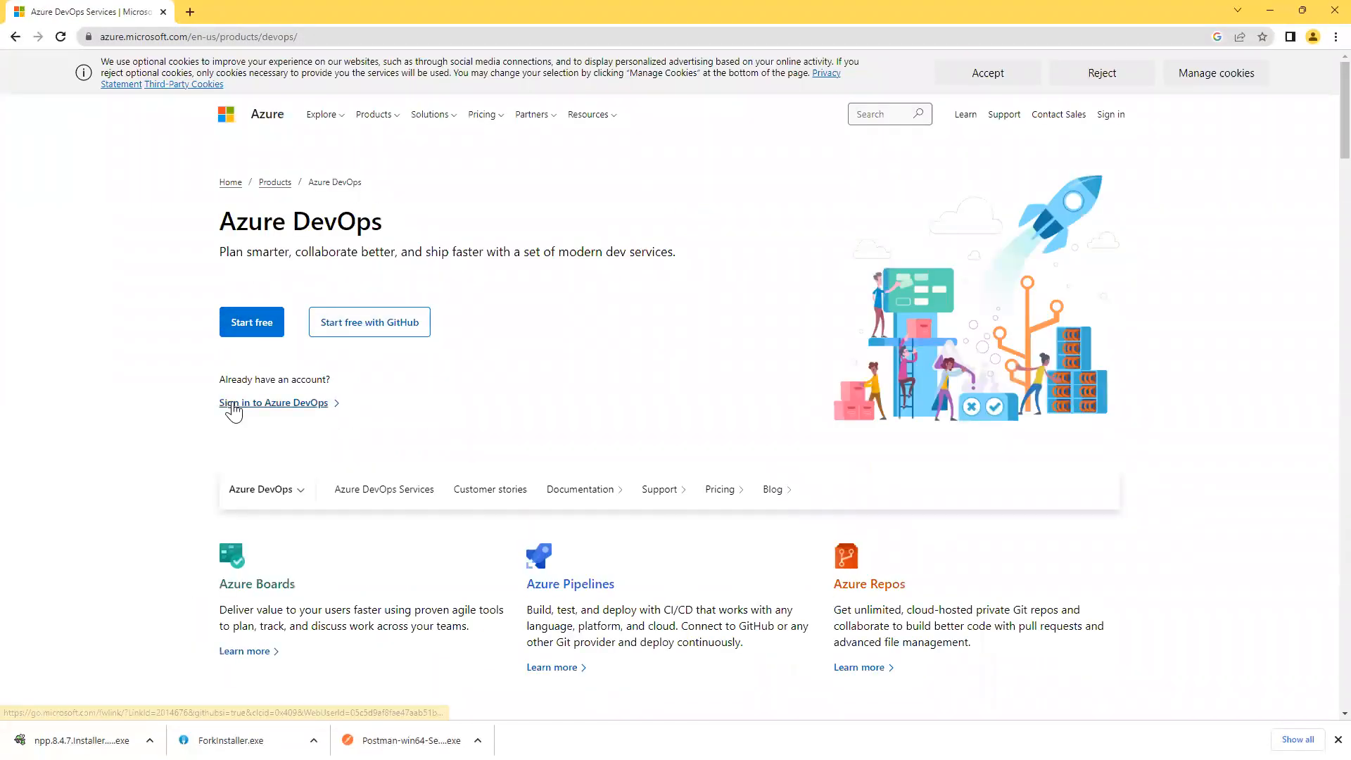
pyautogui.click(232, 408)
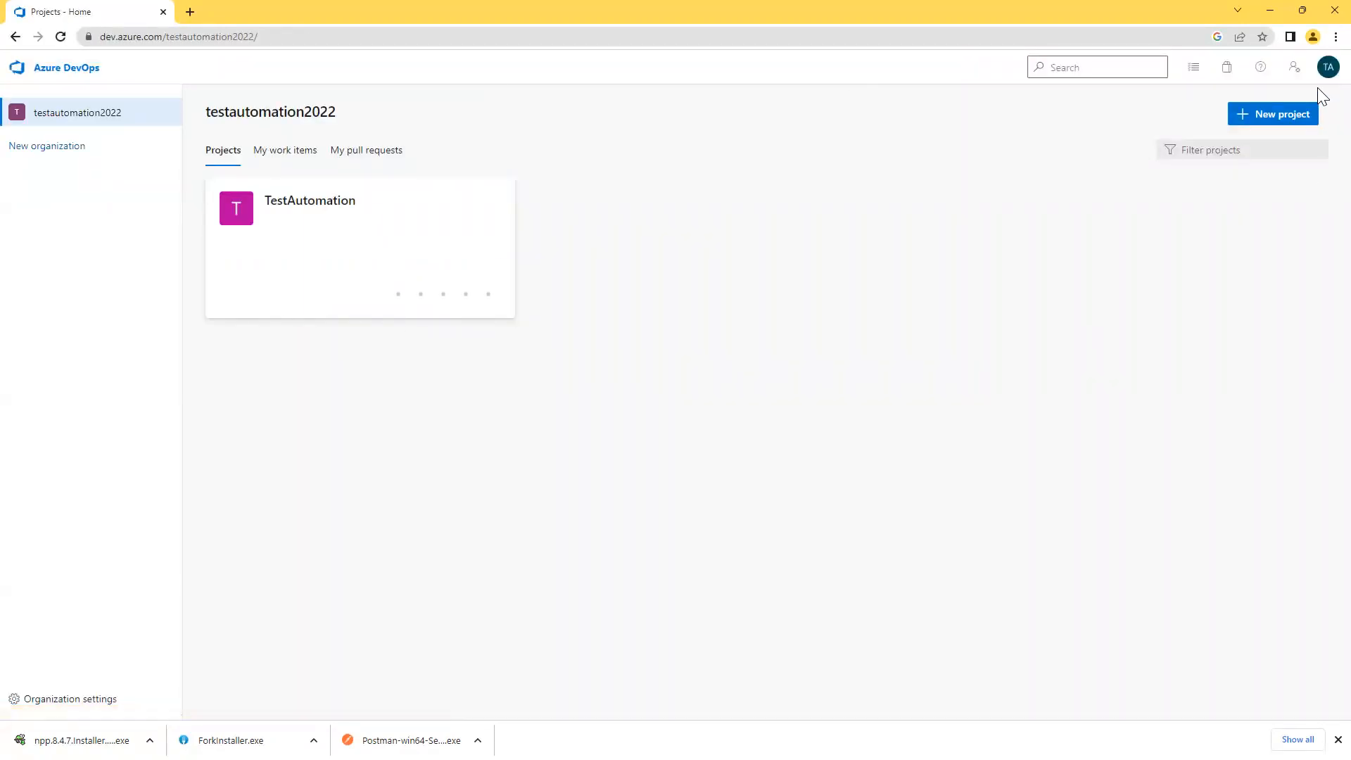
# Sign out of Azure DevOps, close Chrome, and review the six-item software list in Notepad.
pyautogui.click(1327, 68)
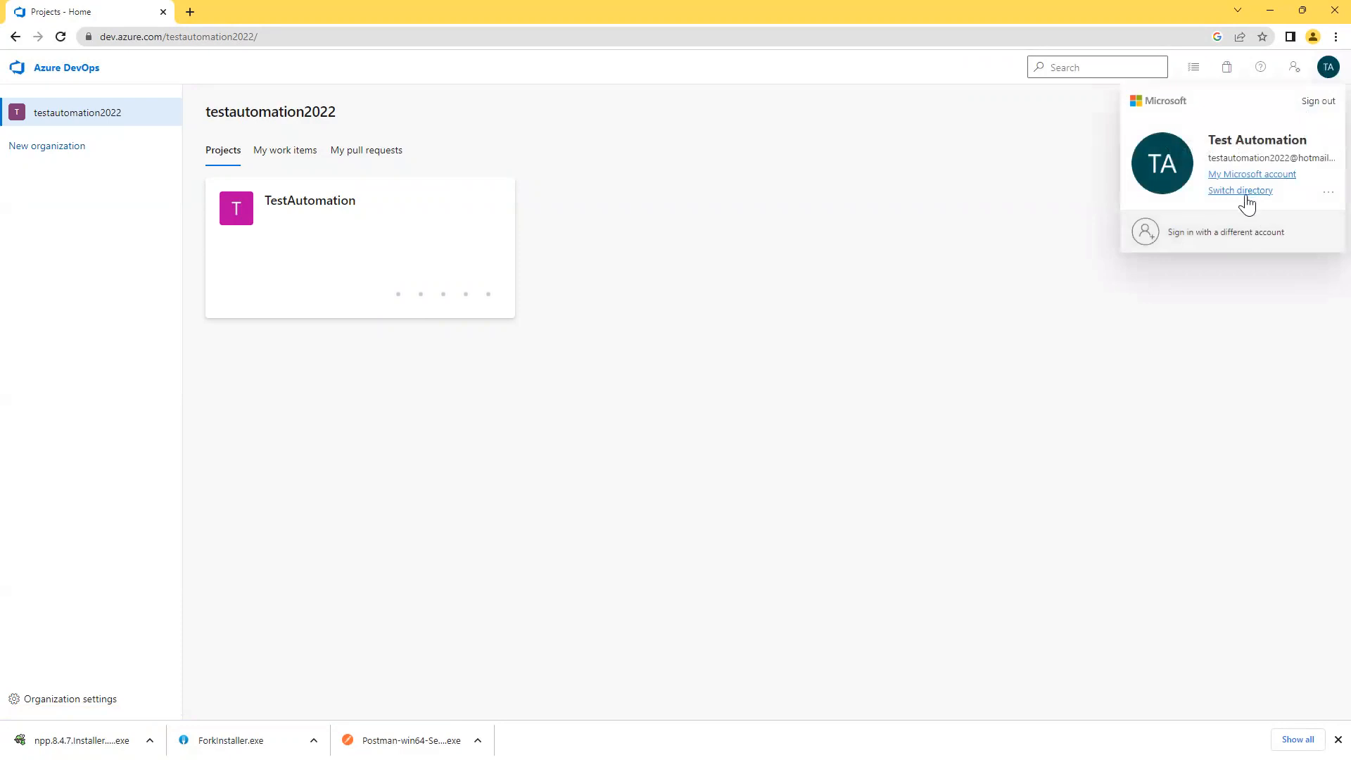
pyautogui.click(1308, 104)
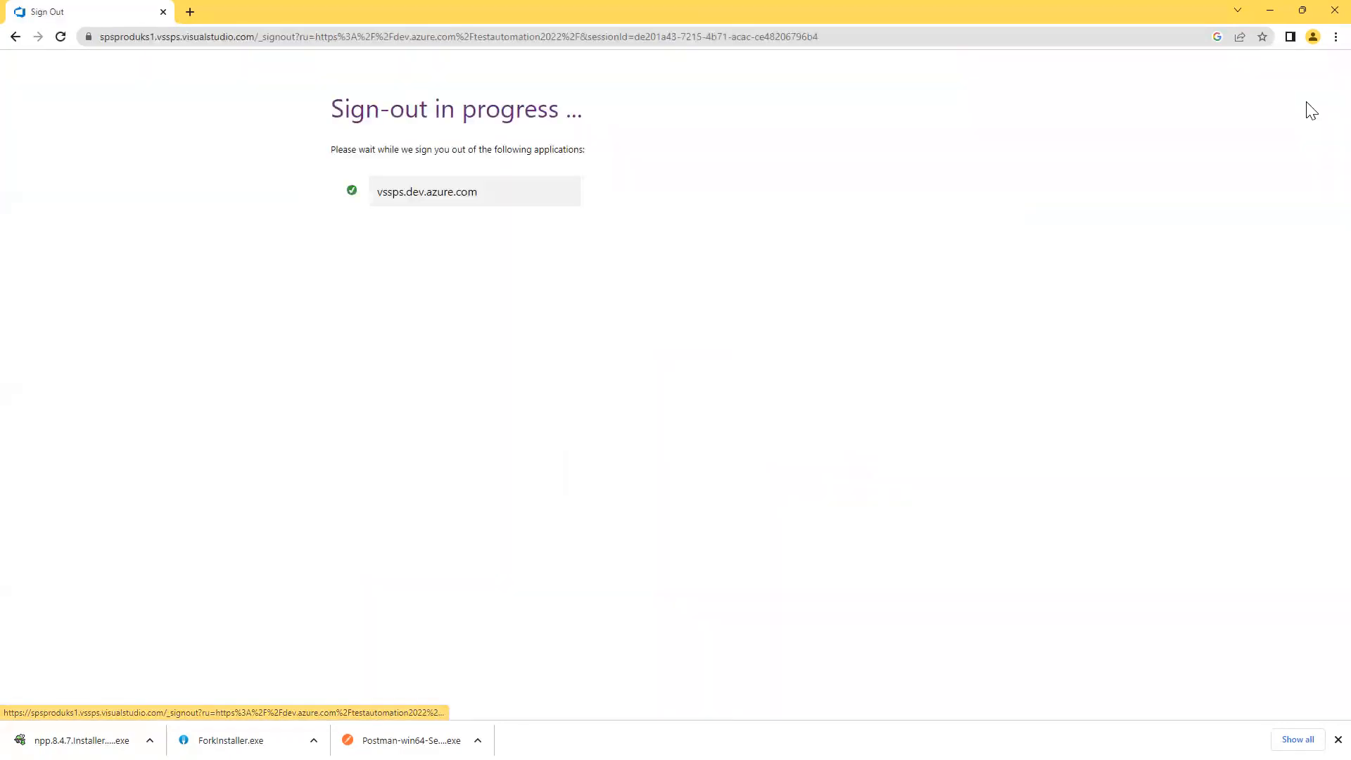
pyautogui.click(1320, 15)
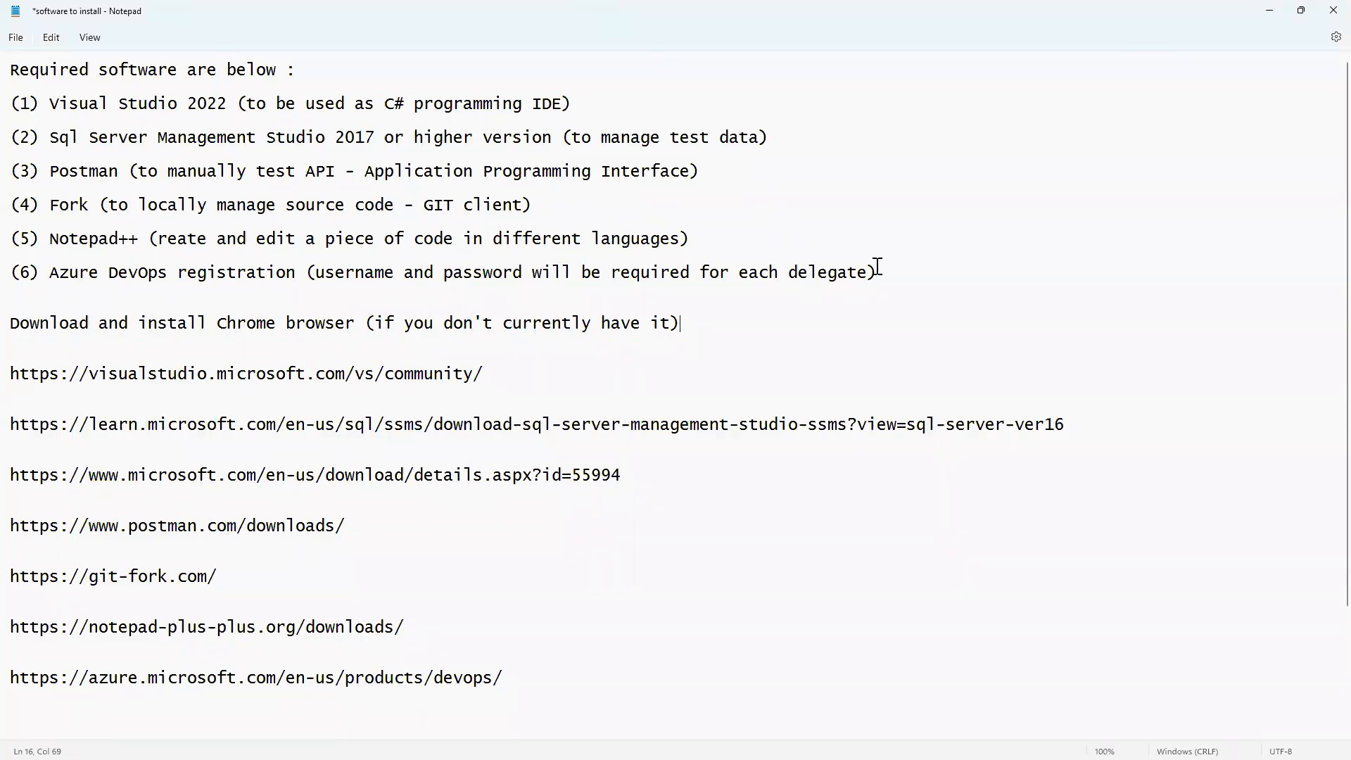
pyautogui.moveTo(878, 273); pyautogui.dragTo(14, 113)
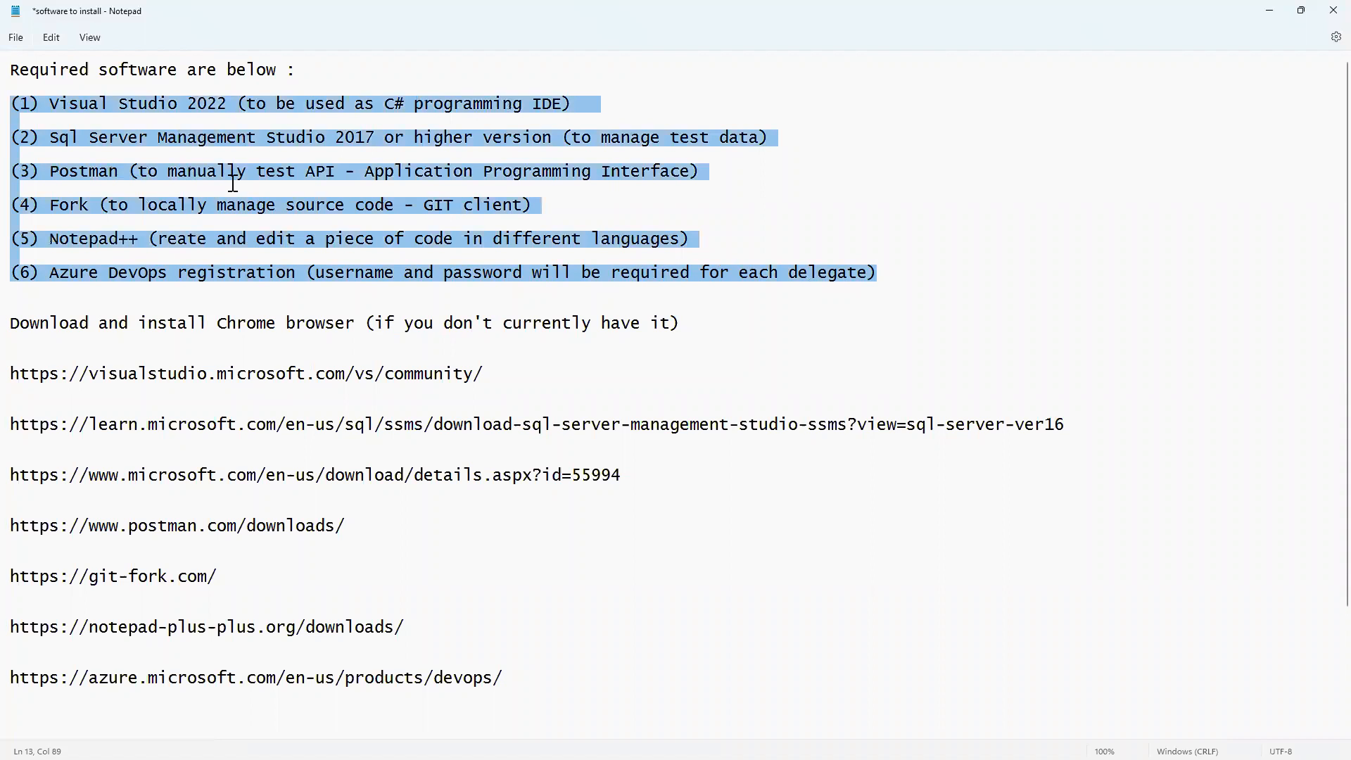
pyautogui.click(834, 326)
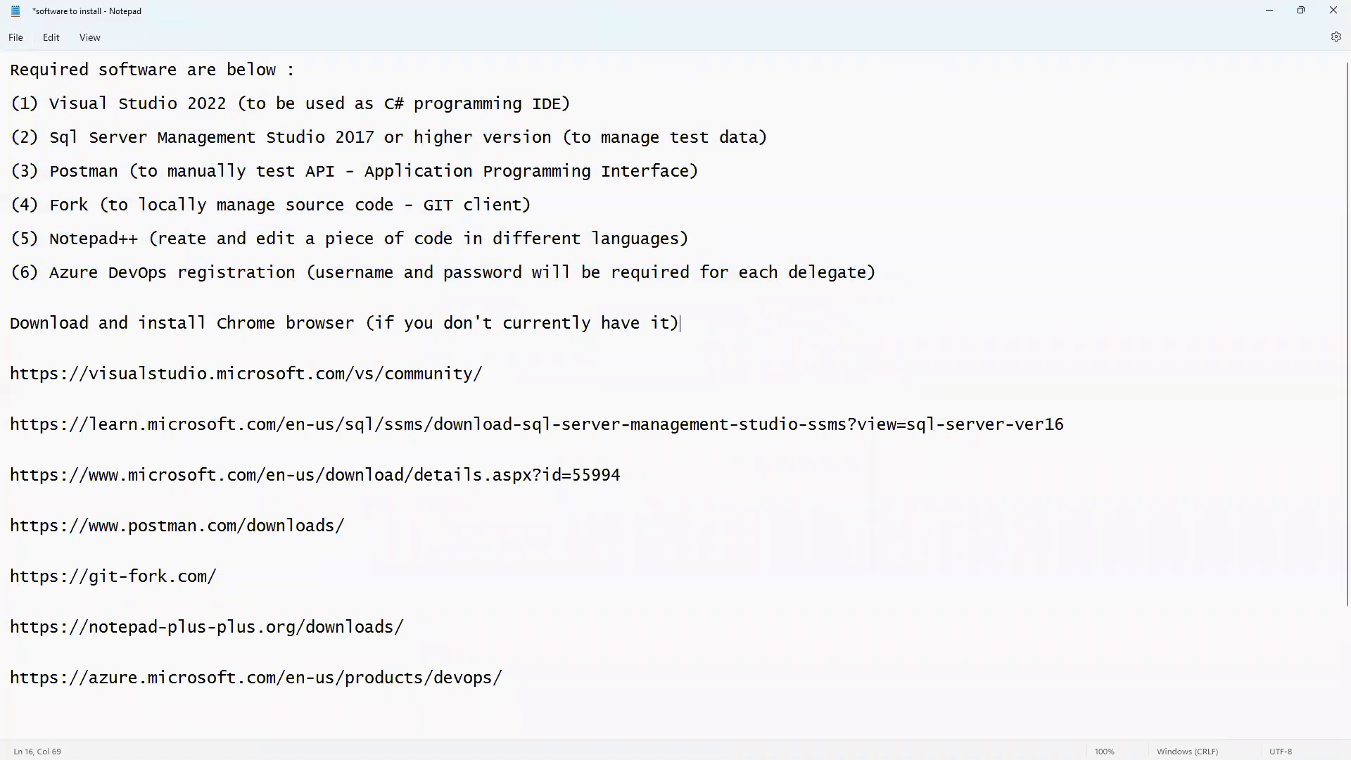